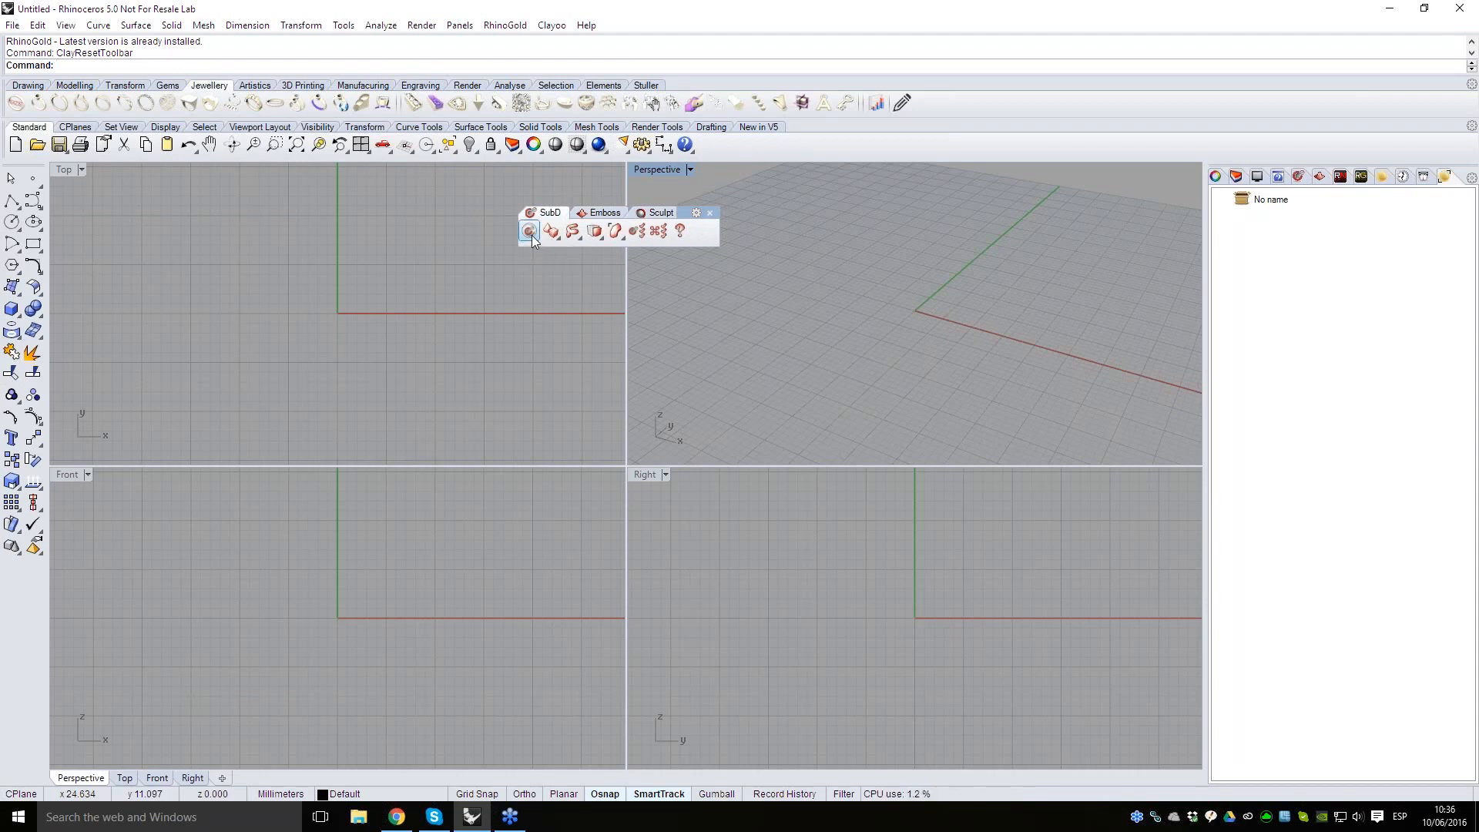
- Turn on Clayoo edit mode and maximize the Perspective viewport
left_click(530, 232)
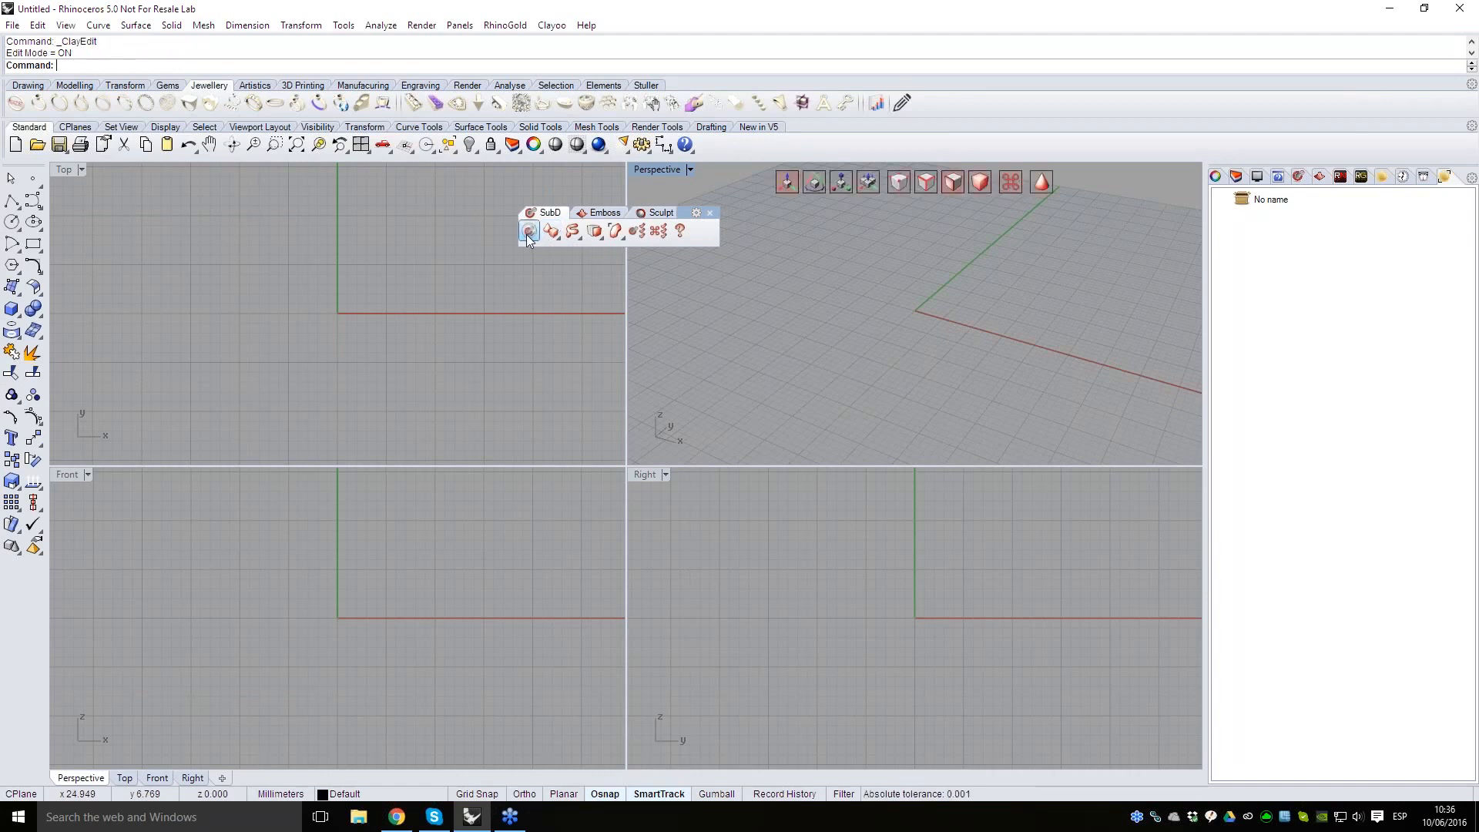
double_click(644, 171)
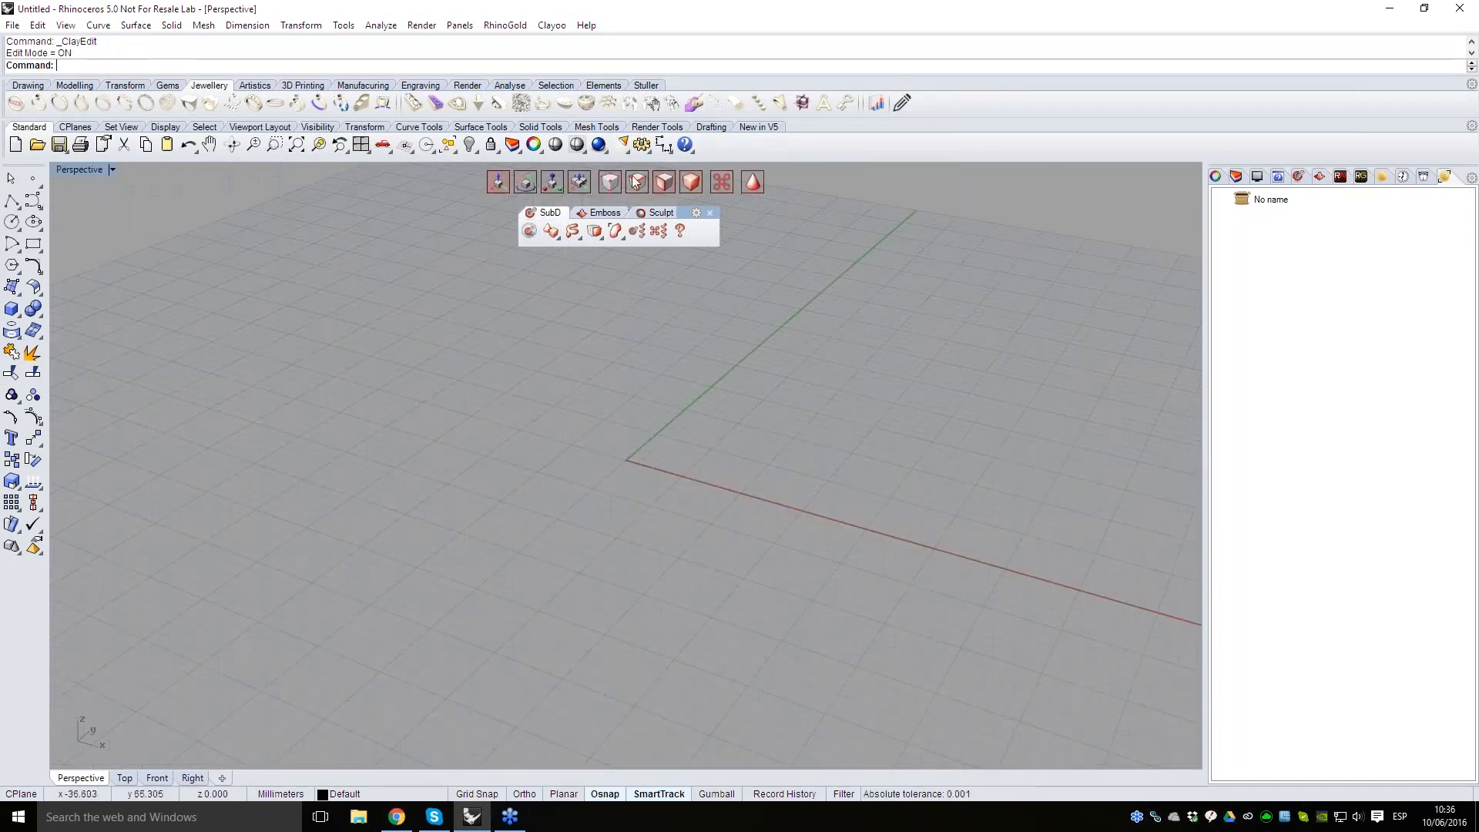
left_click_drag(681, 215, 684, 216)
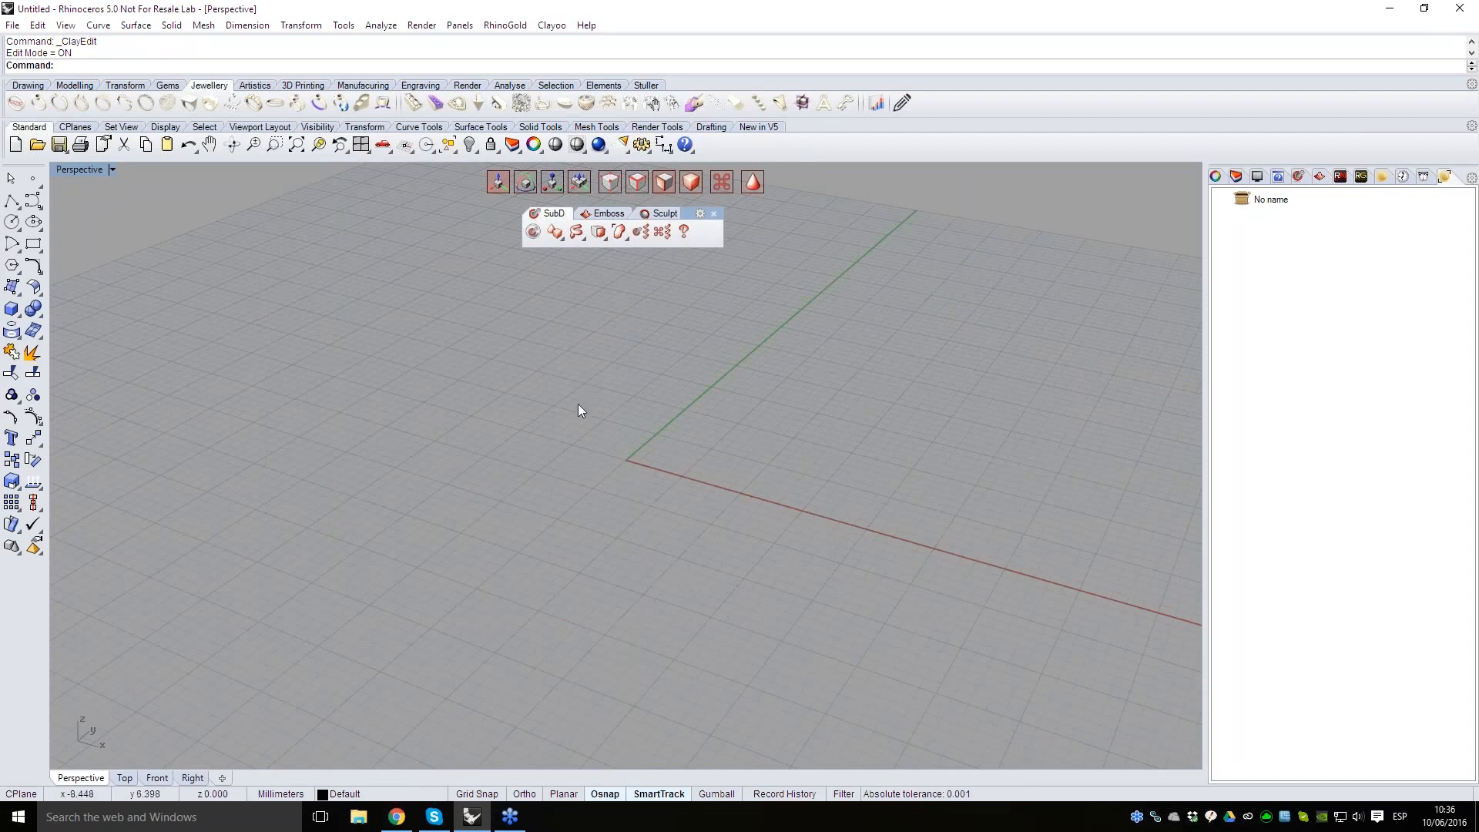
- Create a Clayoo torus with thickness 1.480, radius 5.095, 12 segments and 8 faces per segment
left_click(554, 233)
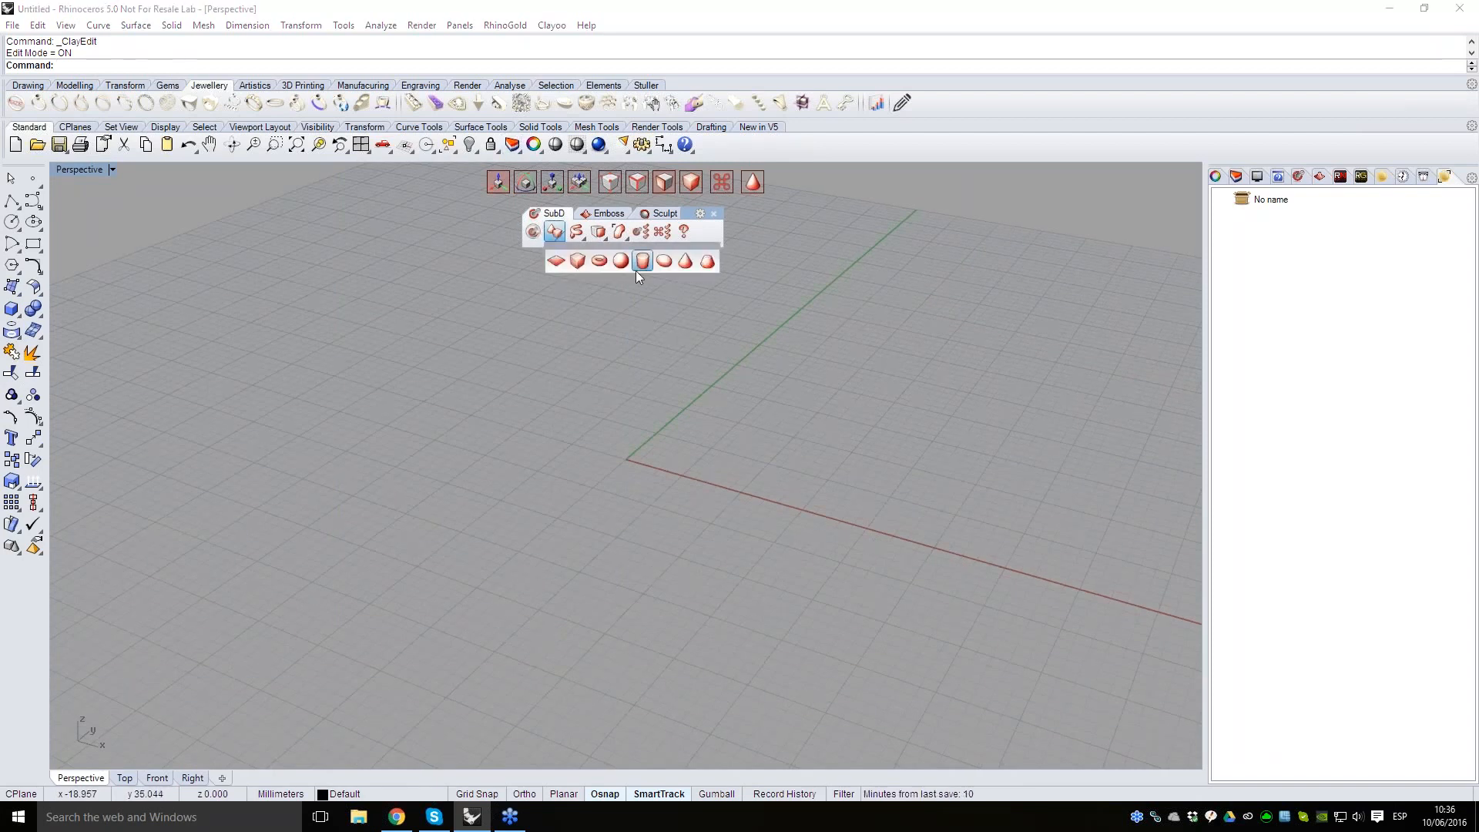
left_click(599, 262)
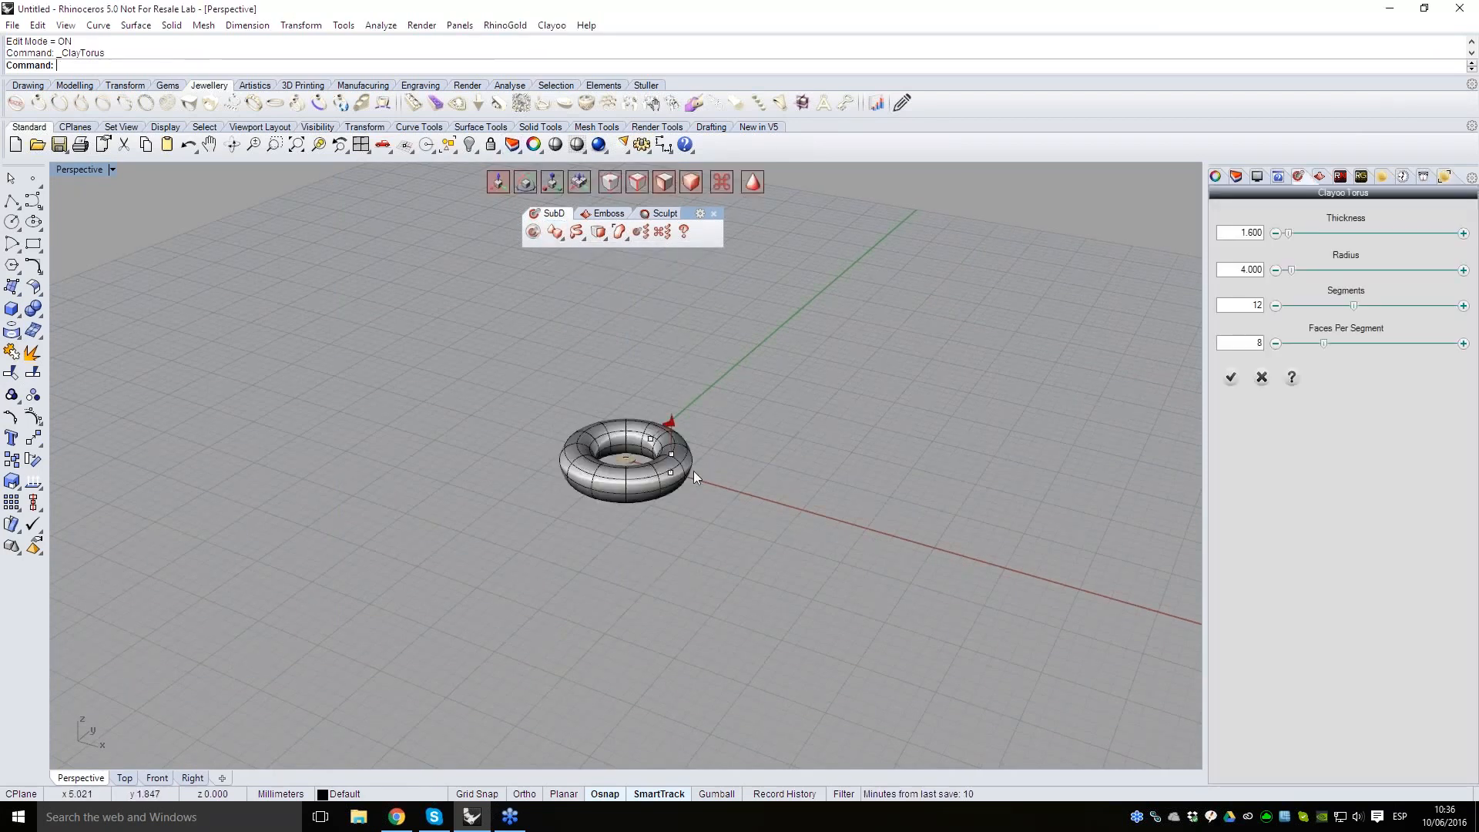
scroll(643, 465, "up", 7)
right_click_drag(769, 543, 721, 558)
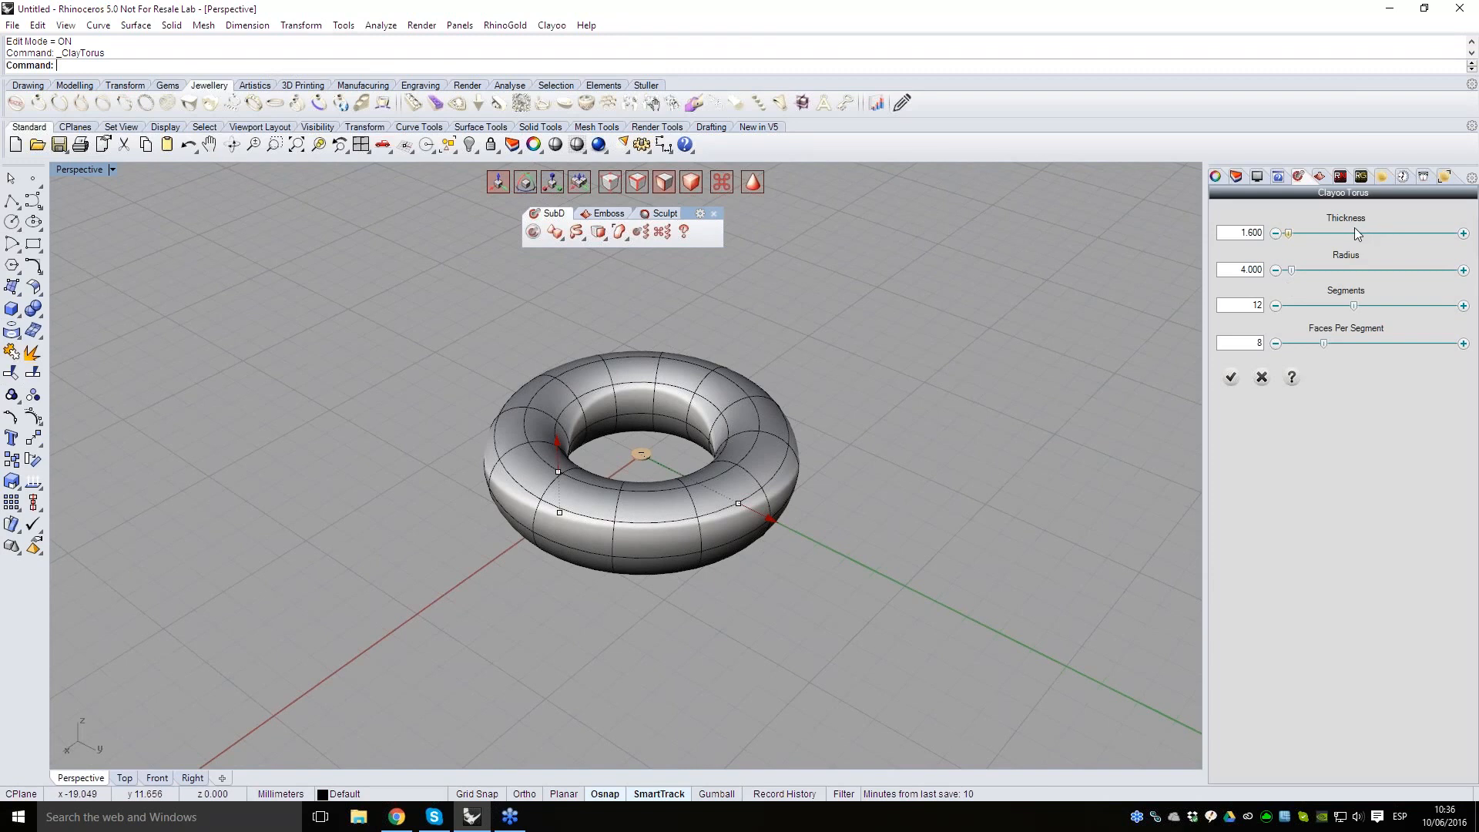
left_click_drag(771, 515, 800, 535)
left_click_drag(537, 456, 531, 463)
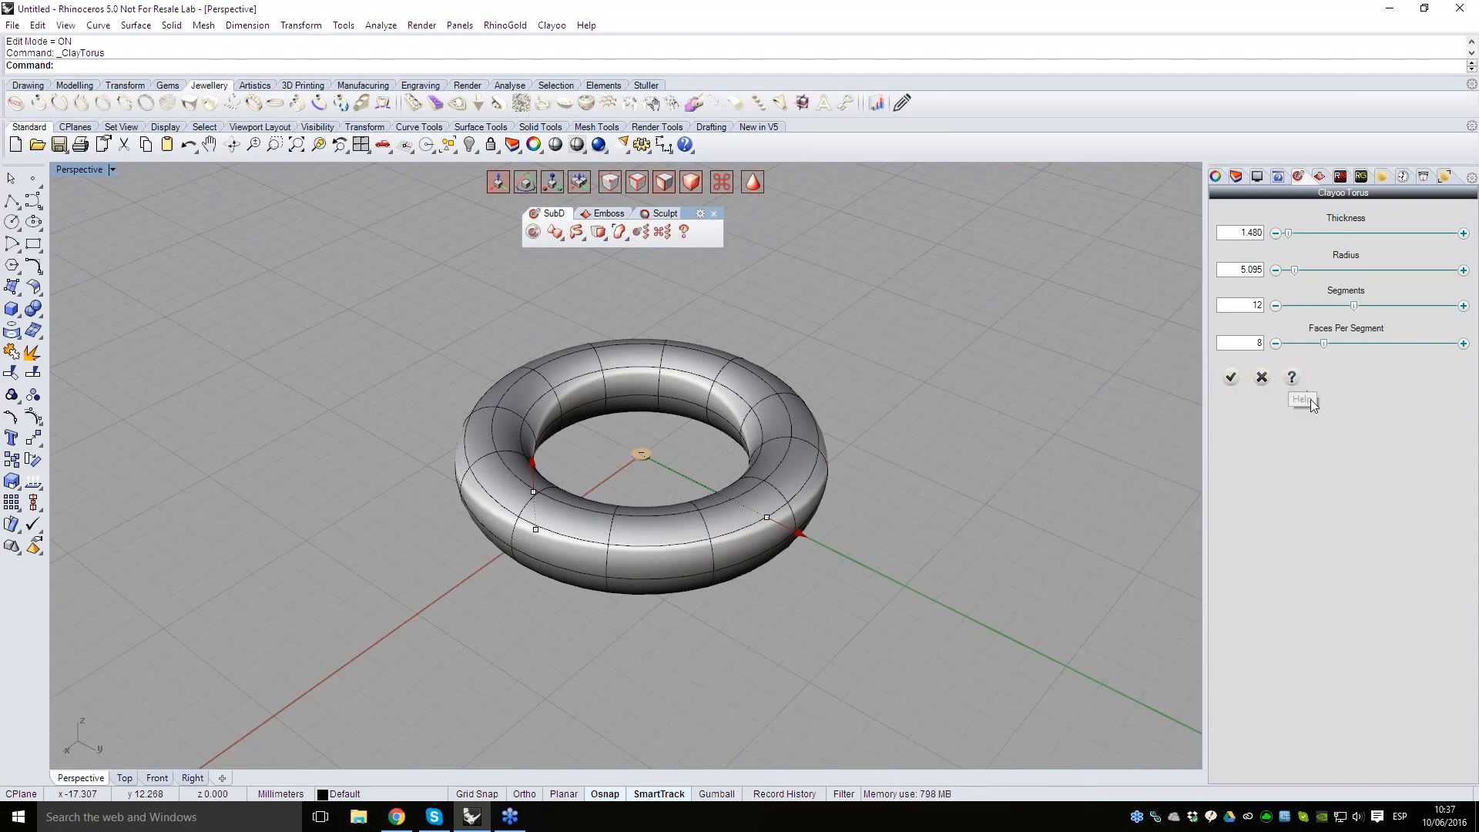
left_click(1231, 377)
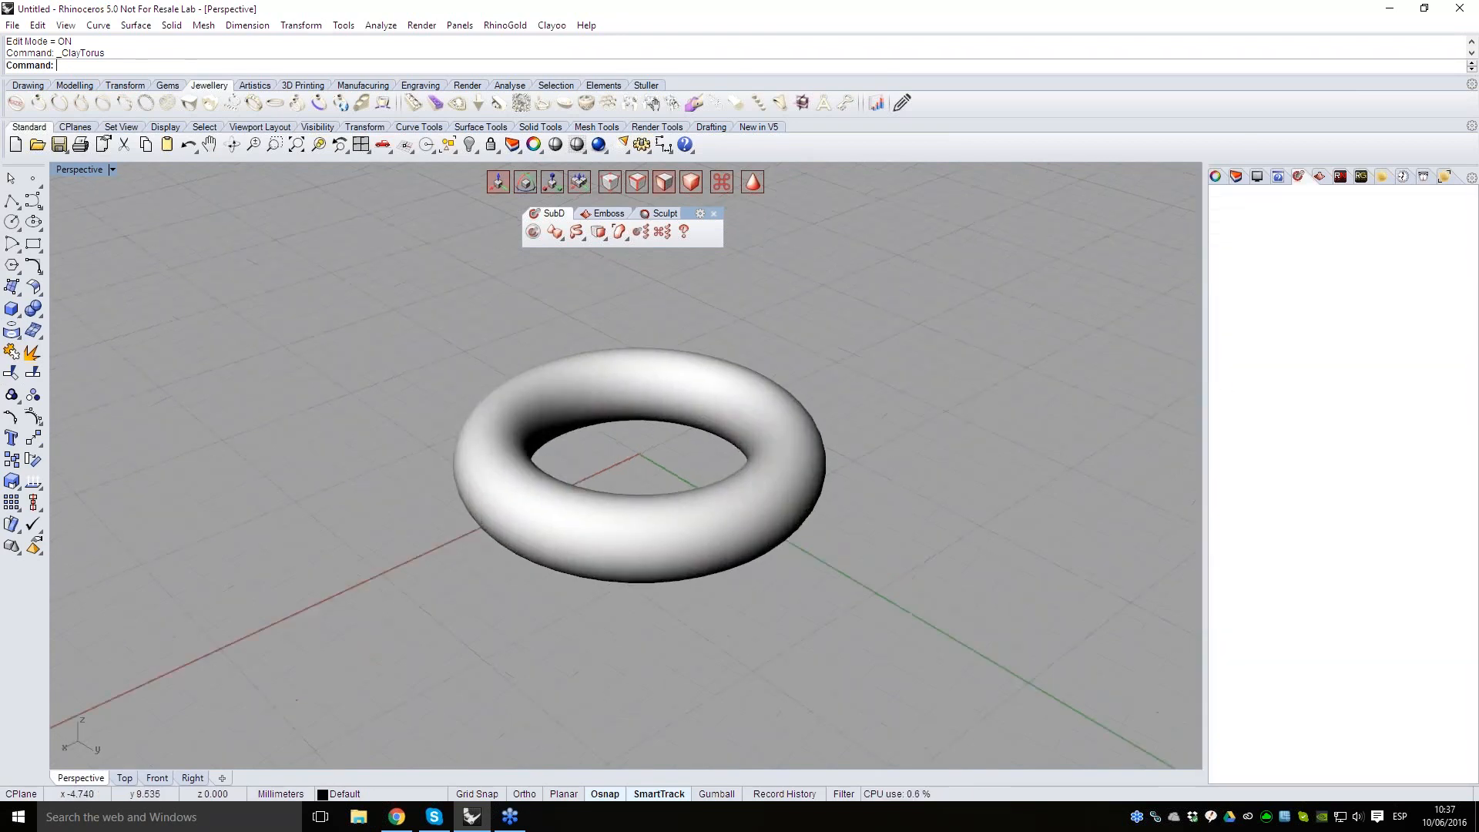
- Set the Perspective viewport's display mode to Shaded
left_click(82, 171)
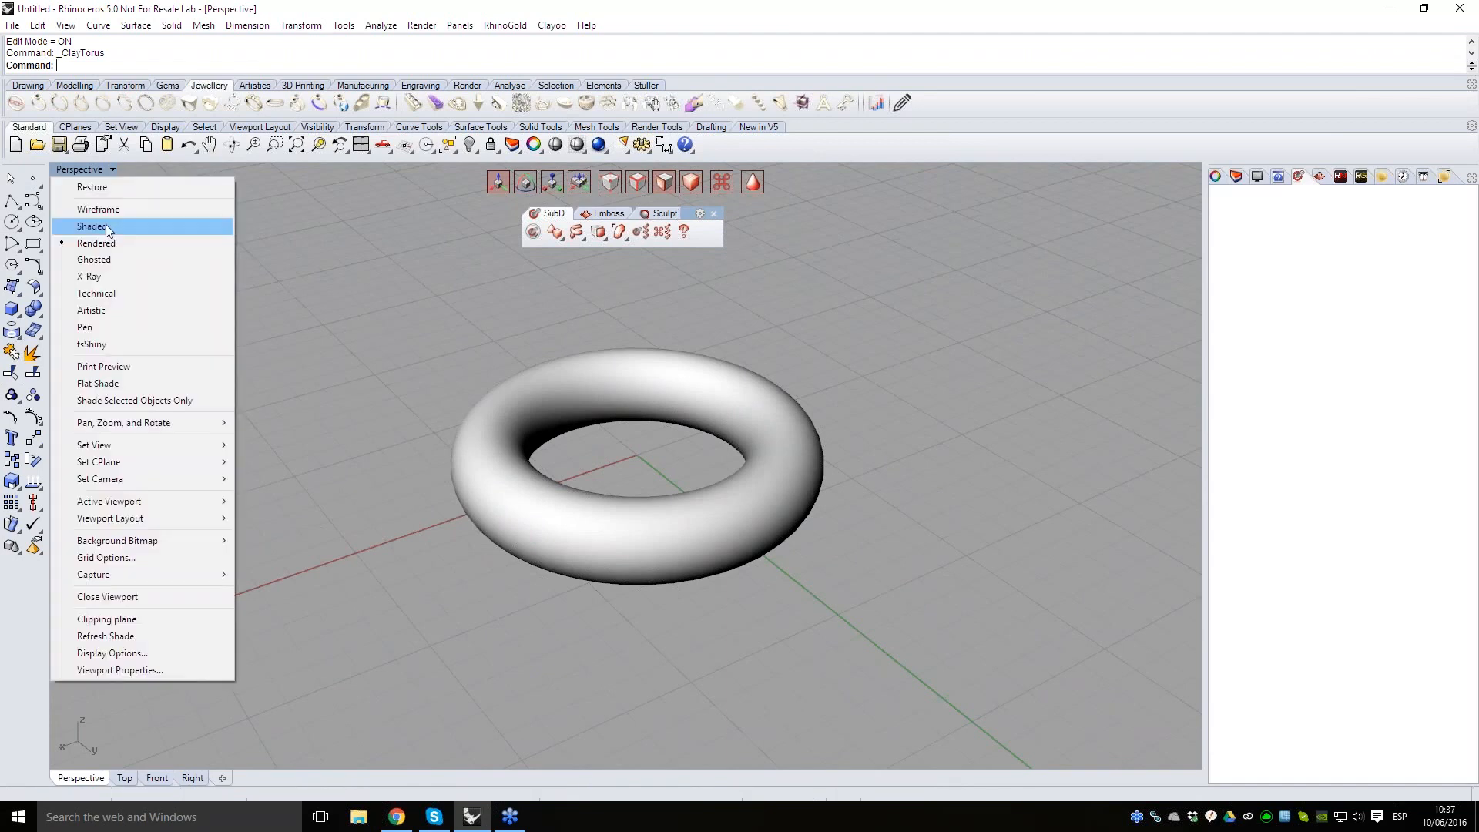
left_click(105, 226)
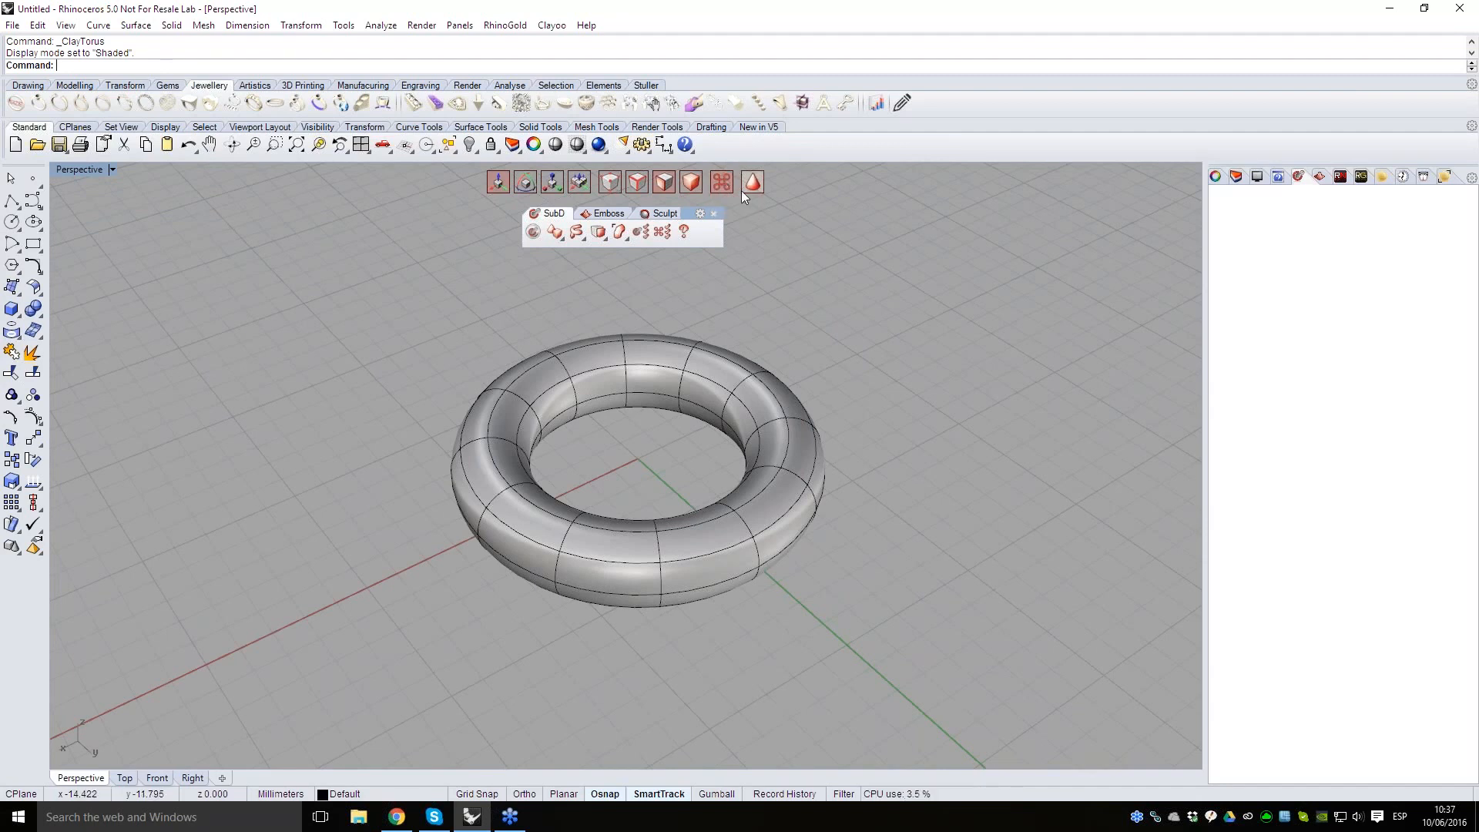
right_click_drag(715, 201, 815, 351)
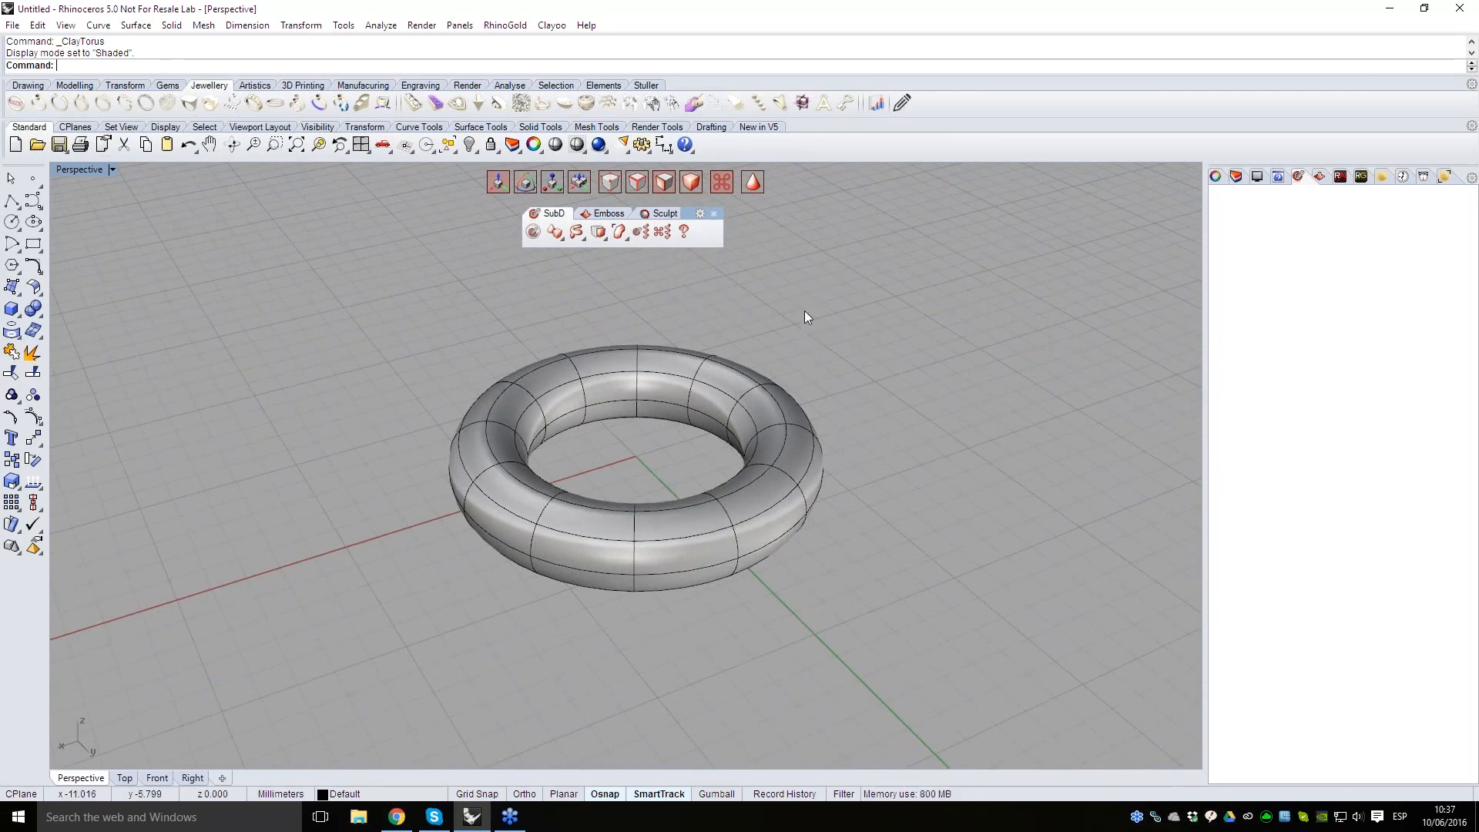
- Select one upper face of the torus and switch the gumball through its rotate and scale modes
left_click(611, 379)
right_click_drag(621, 392, 529, 300)
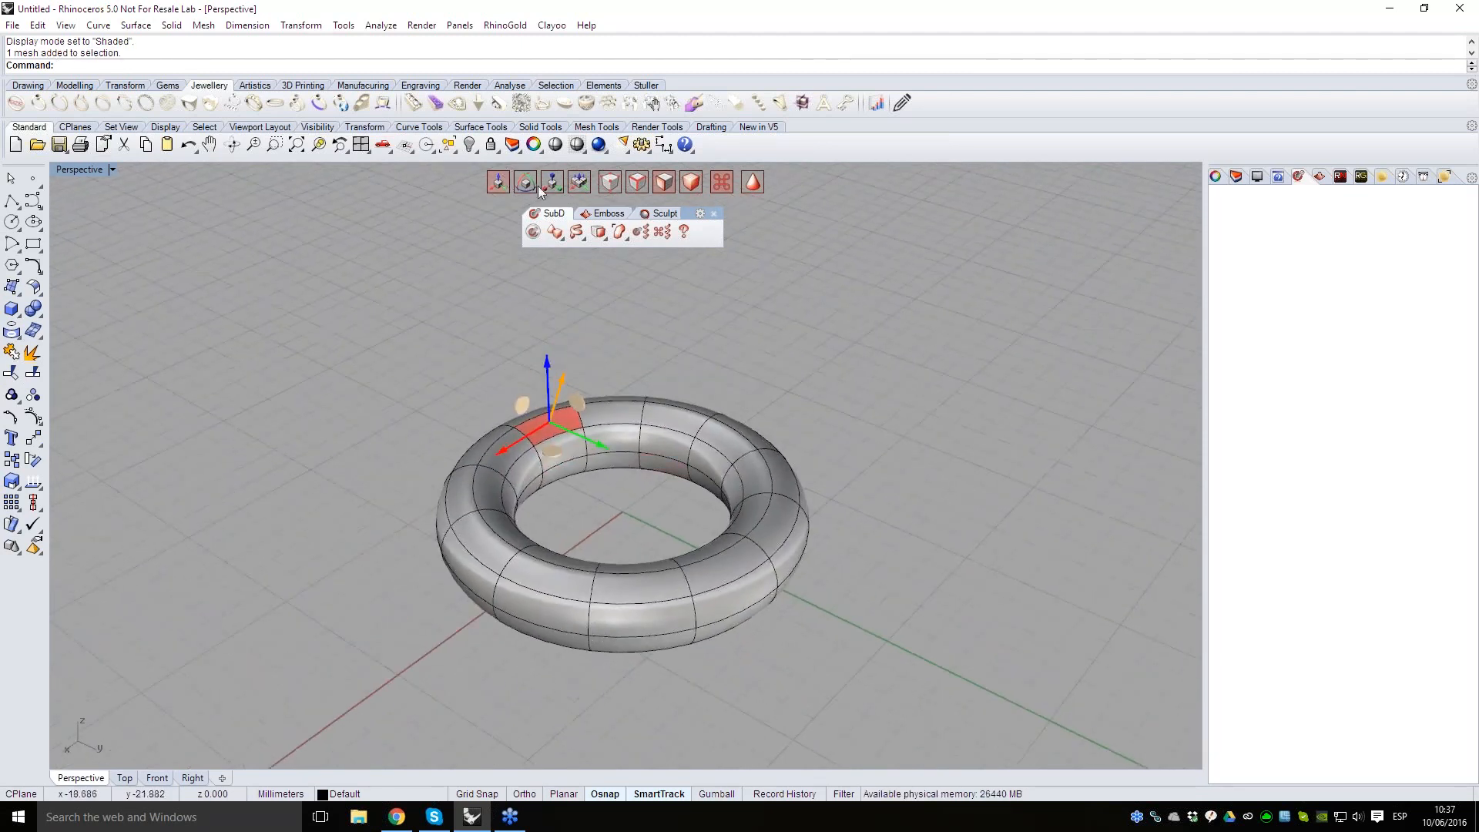
key("e")
key("r")
- Enable multiple gumballs, add two more torus faces to the selection, and return to a single gumball
left_click(579, 183)
left_click(668, 423, "shift")
left_click(751, 477, "shift")
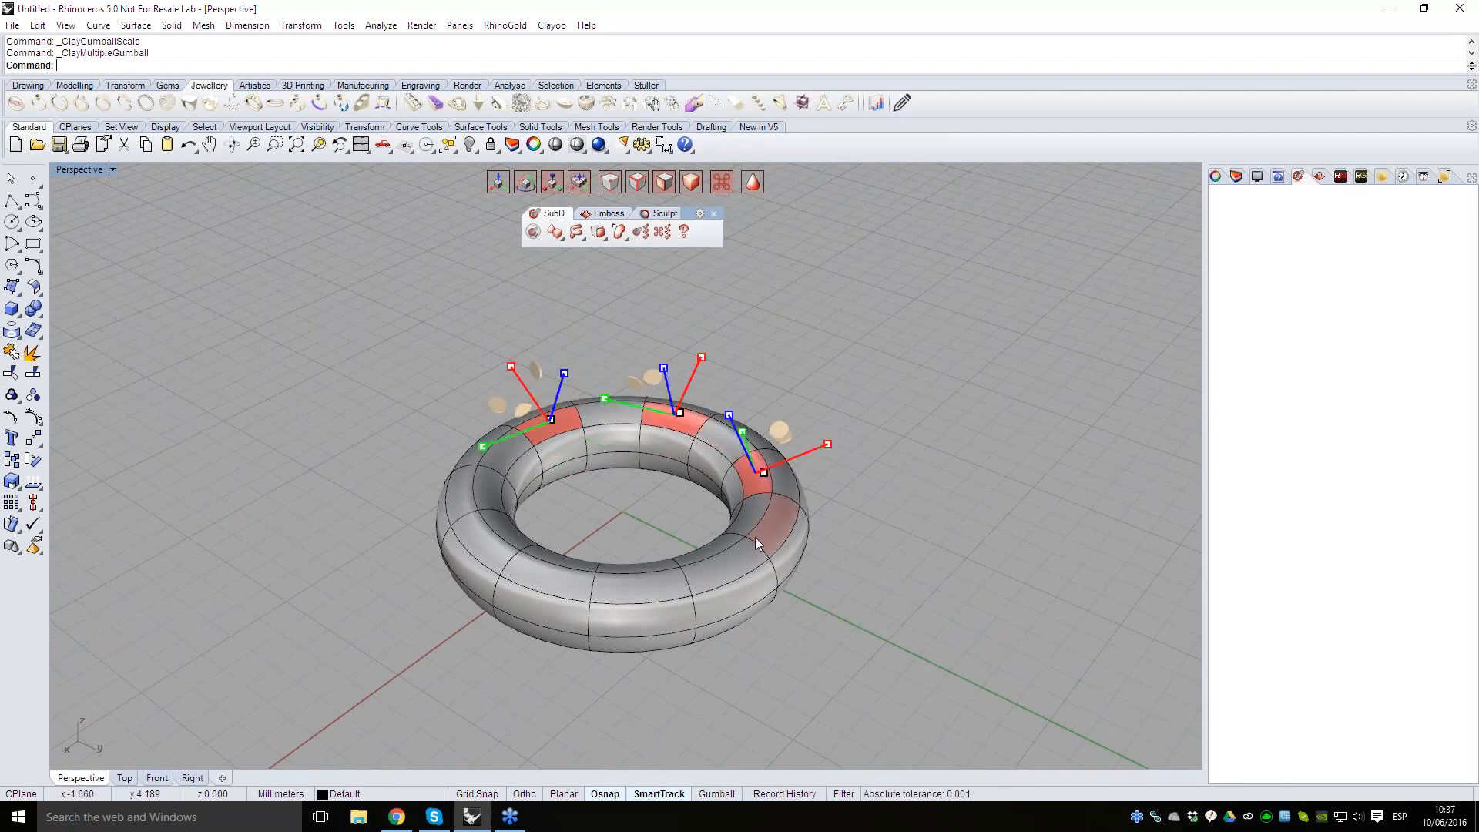
key("Return")
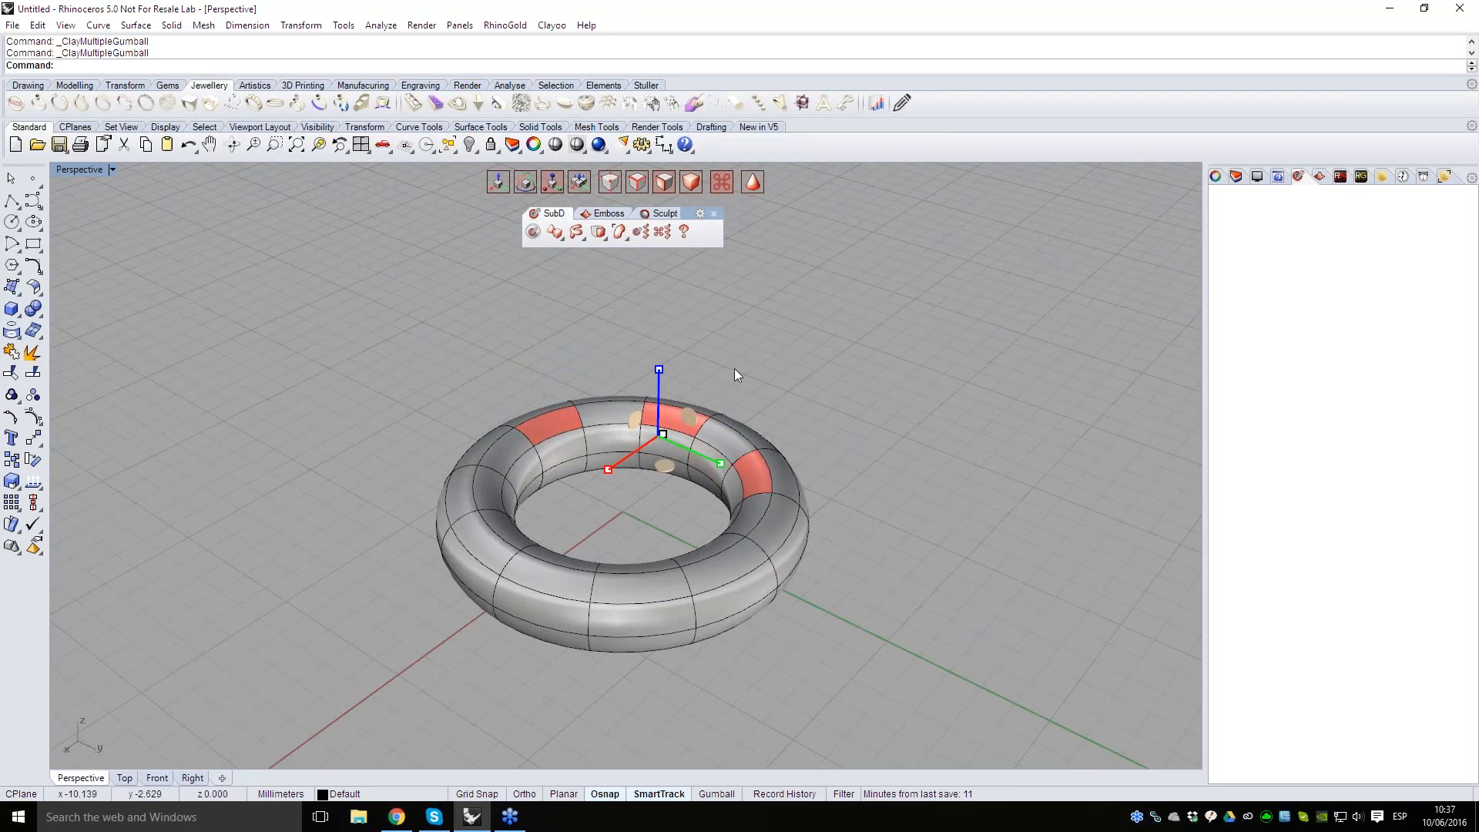
- Cycle the selection mode through vertices, edges, faces and objects, and reselect a single torus face in face mode
left_click(559, 440)
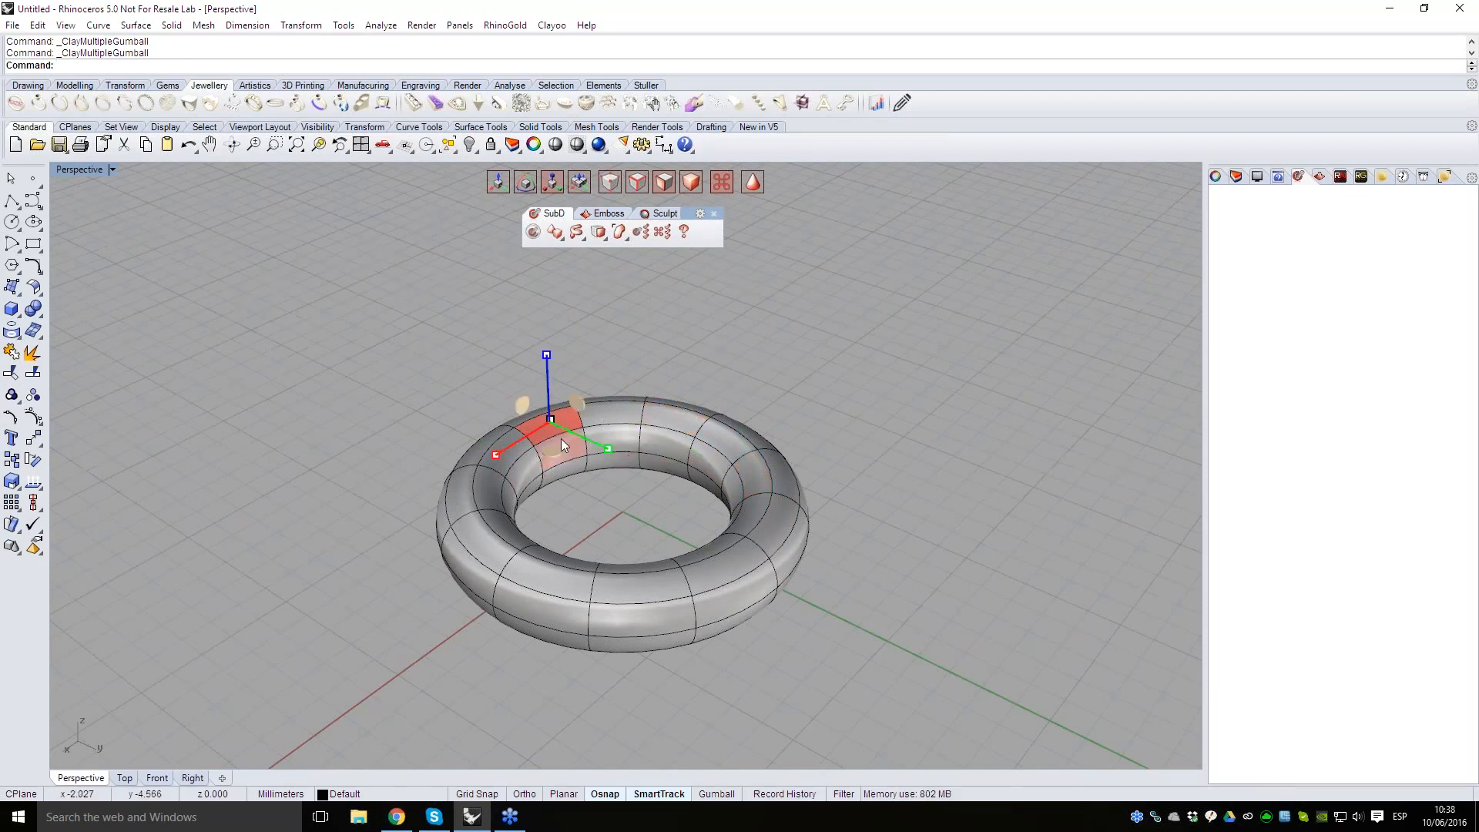
key("a")
key("s")
key("d")
key("f")
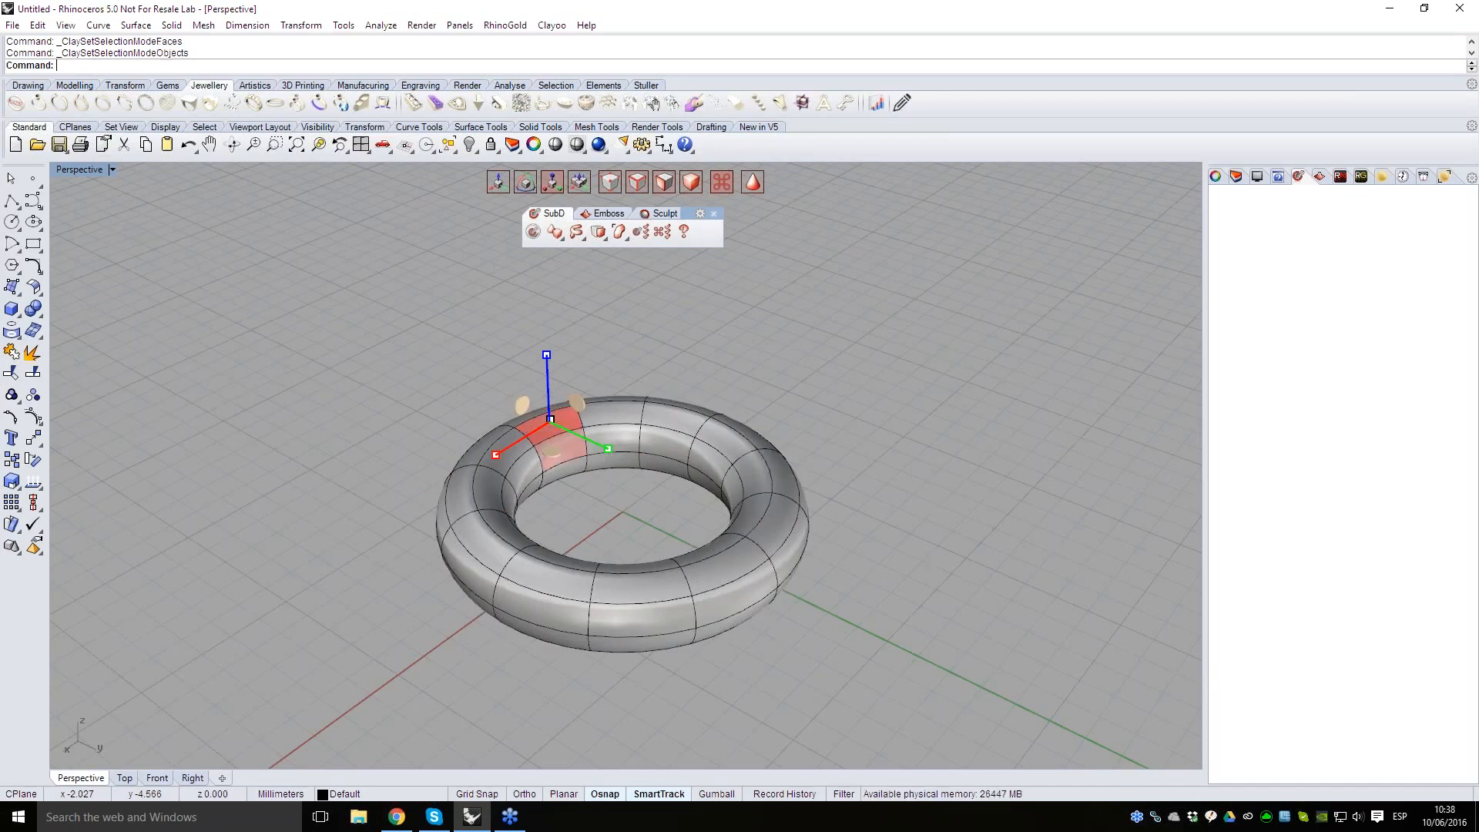
left_click(570, 383)
left_click(565, 424)
key("d")
left_click(566, 423)
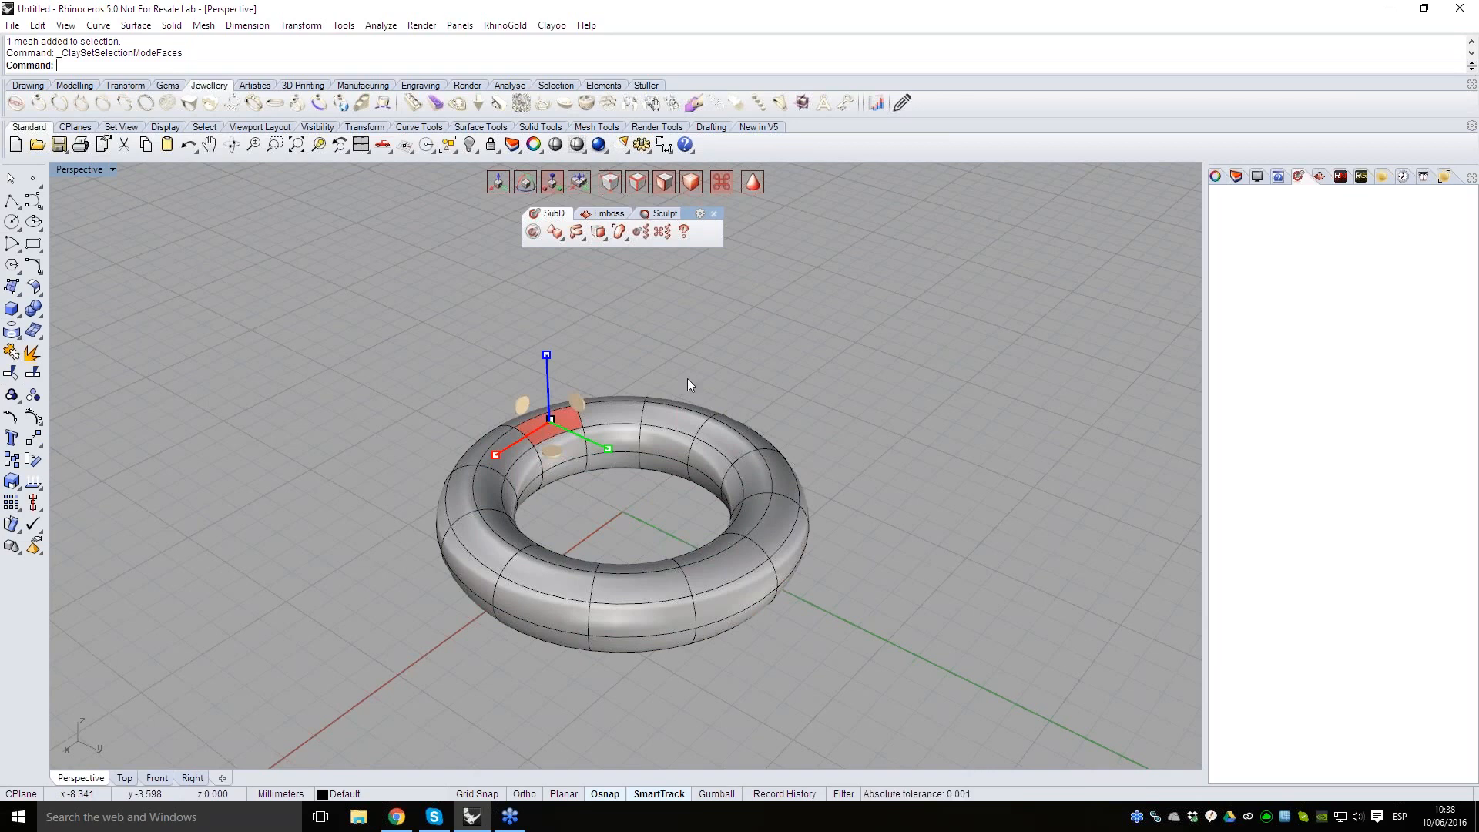
- Switch the selection mode to edges and then vertices to display the torus's control cage, and clear the face selection
right_click_drag(704, 396, 678, 402)
scroll(635, 394, "up", 4)
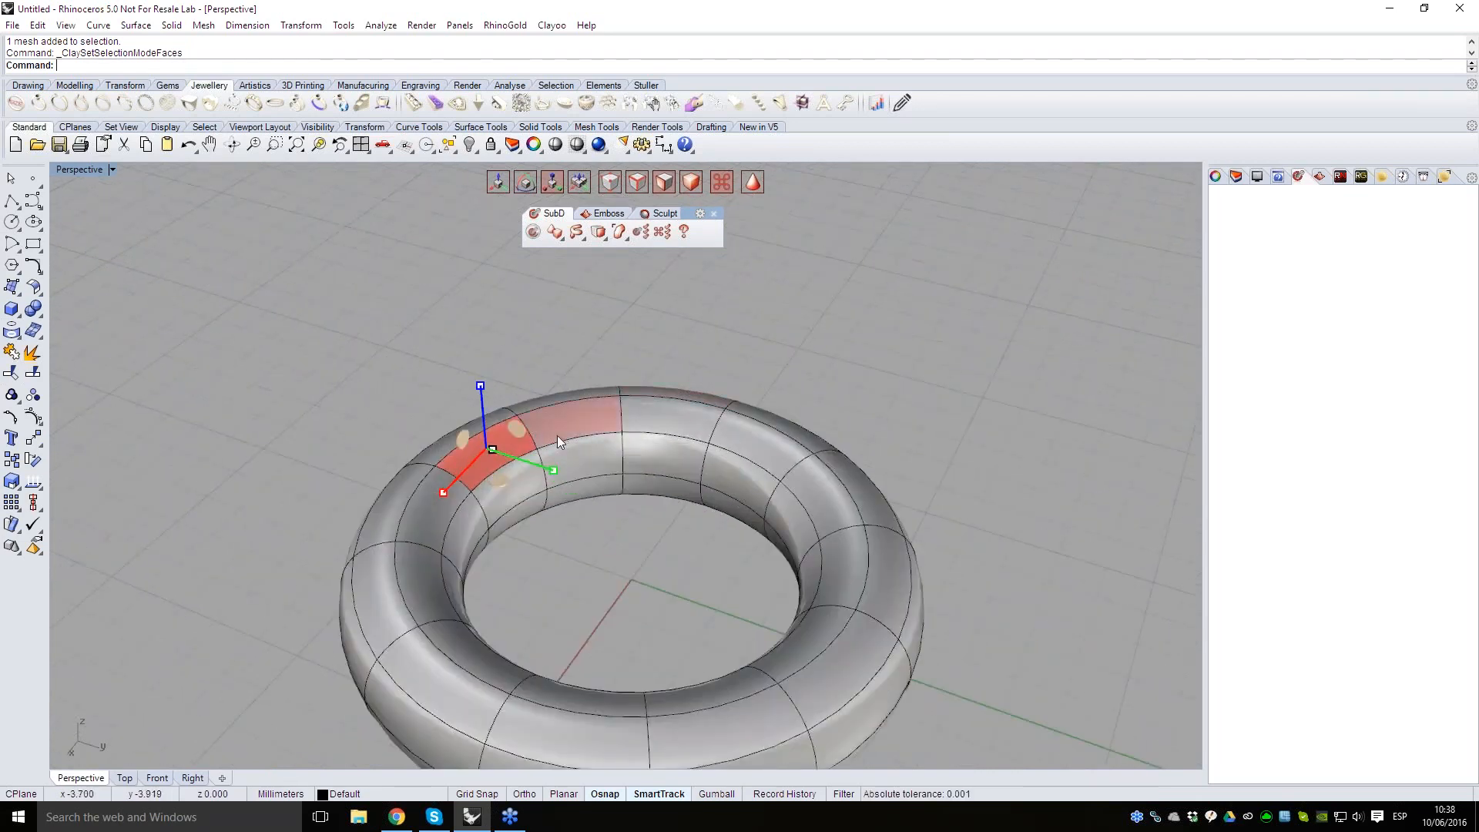
scroll(557, 436, "up", 4)
key("F2")
key("F1")
right_click_drag(532, 436, 467, 400)
left_click(511, 340)
right_click_drag(512, 341, 488, 402)
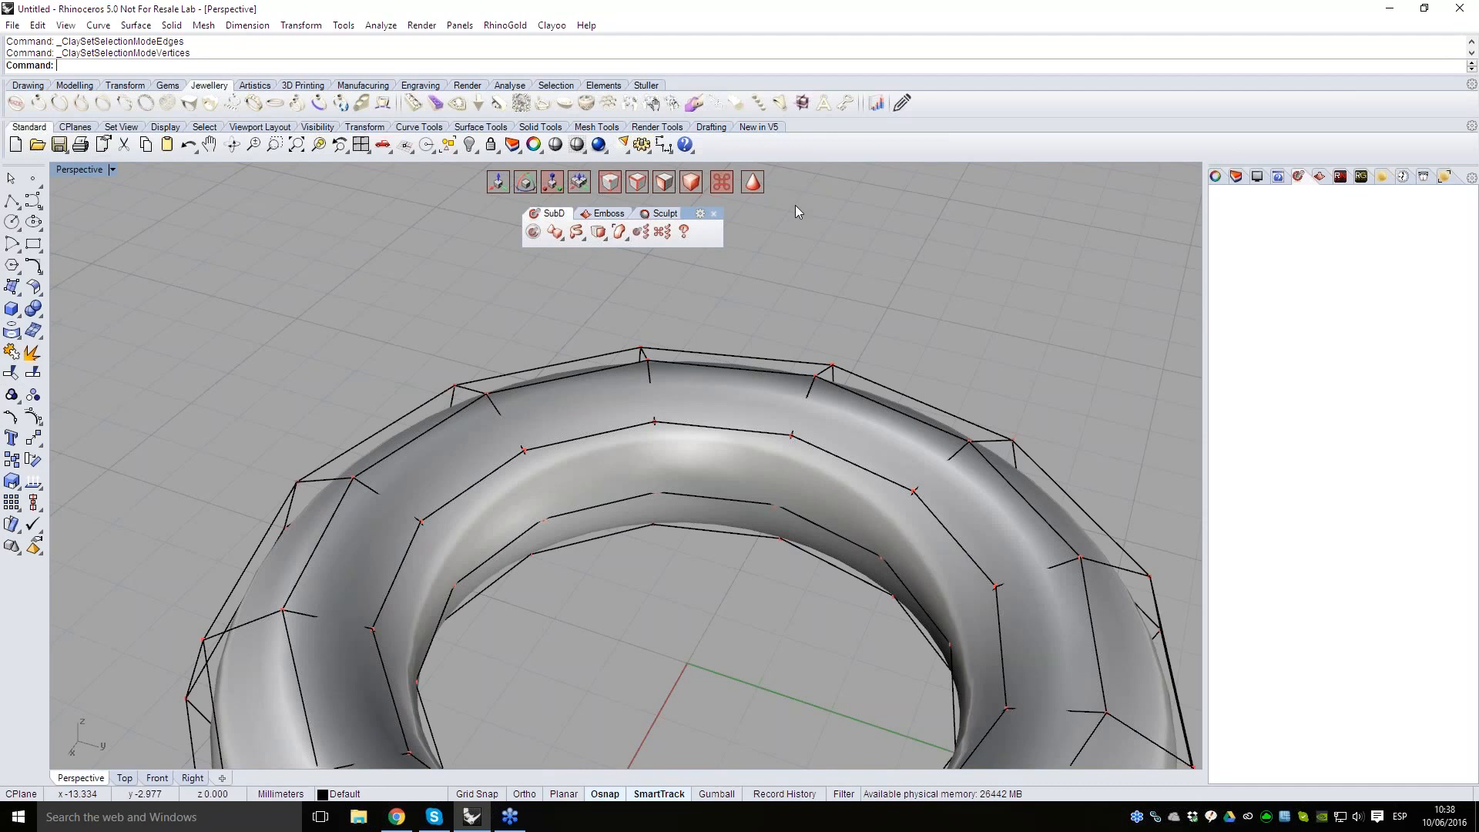
- Toggle the torus repeatedly between smooth and basic display to compare its forms
key("Tab")
key("Tab")
key("Tab")
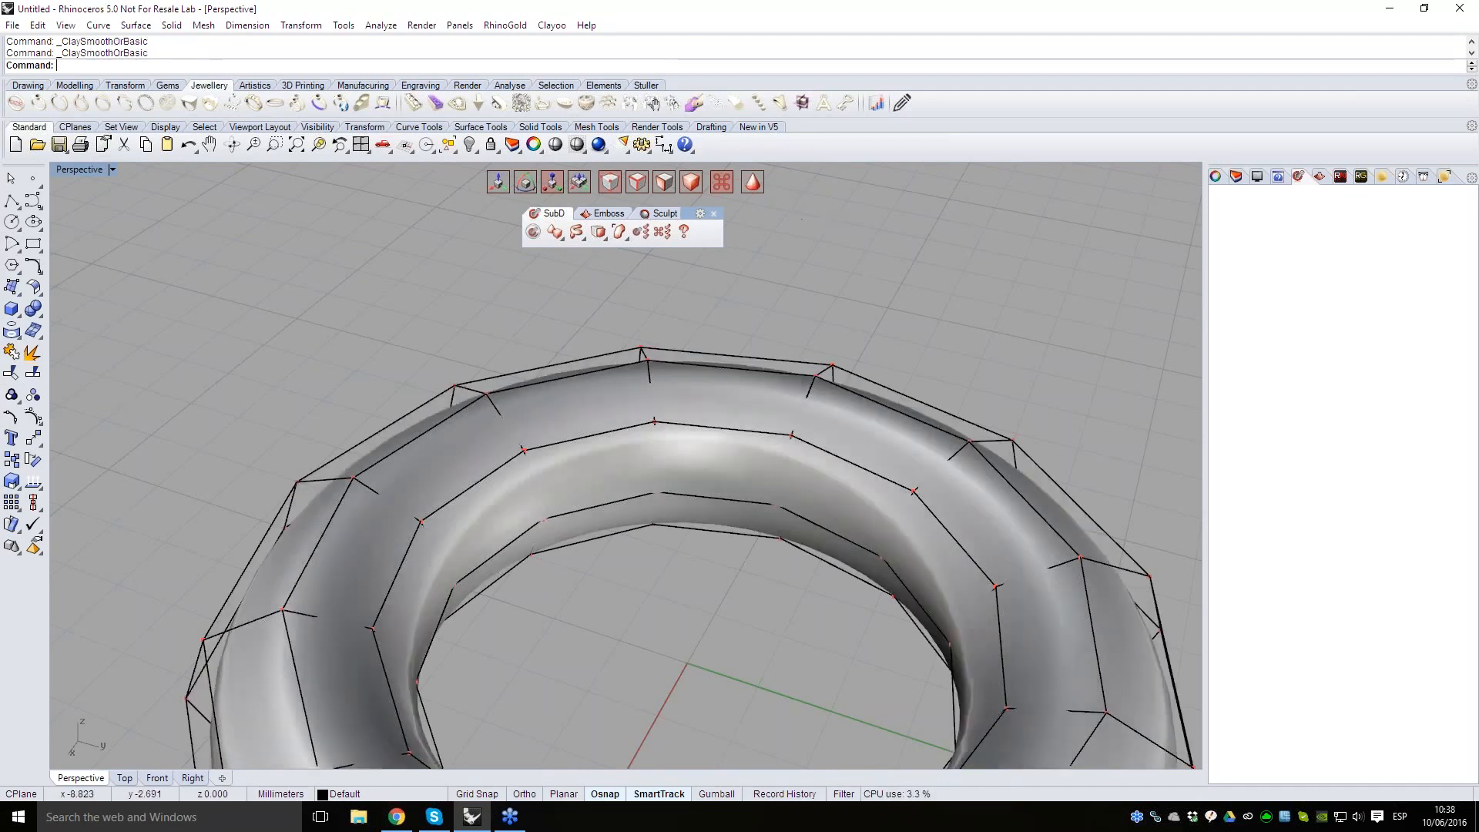
key("Tab")
key("Tab")
key("Tab")
key("Tab")
key("Tab")
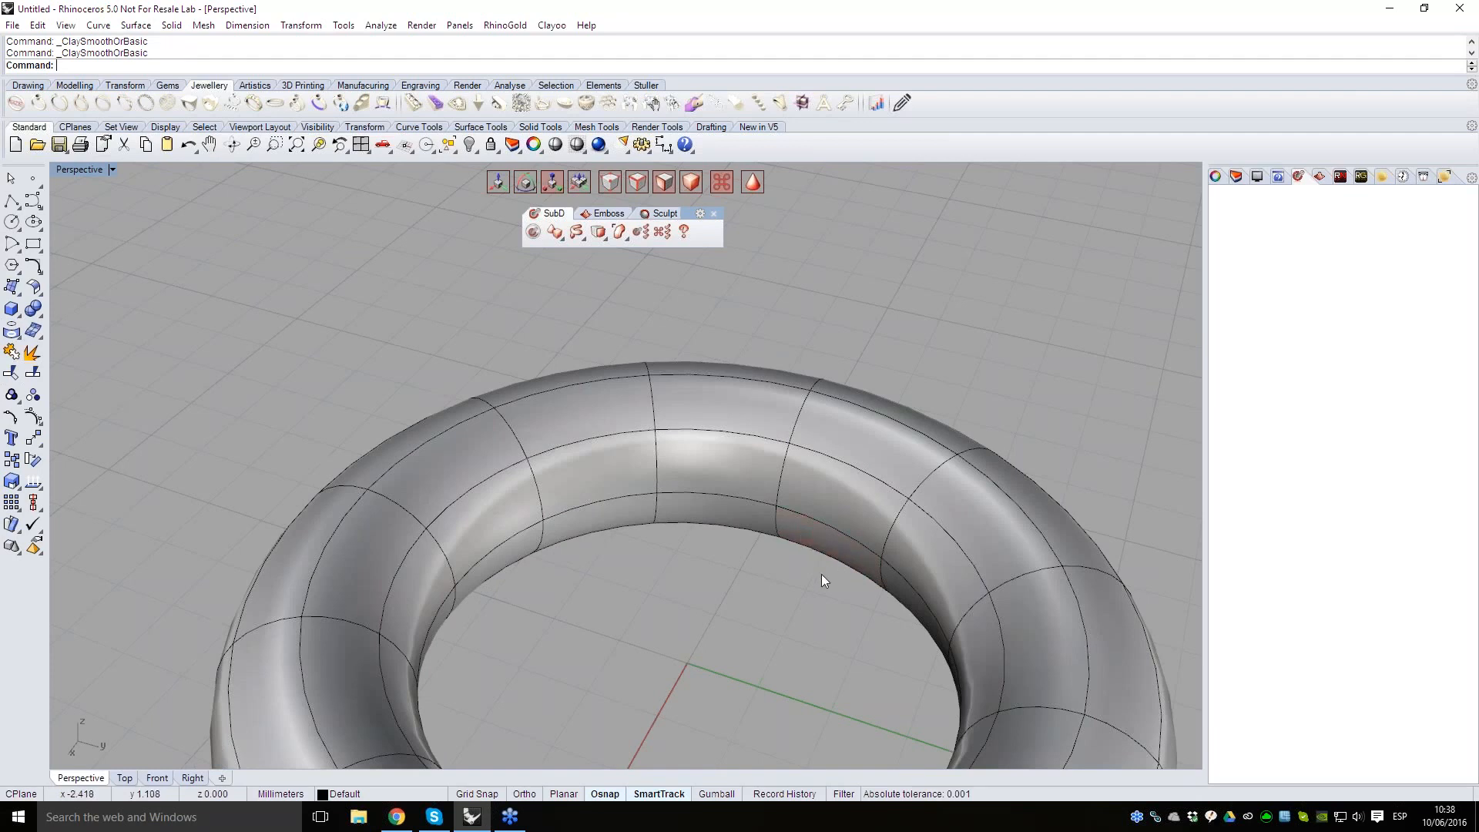
- Select the whole torus and delete it
right_click_drag(821, 575, 797, 539)
scroll(769, 539, "down", 5)
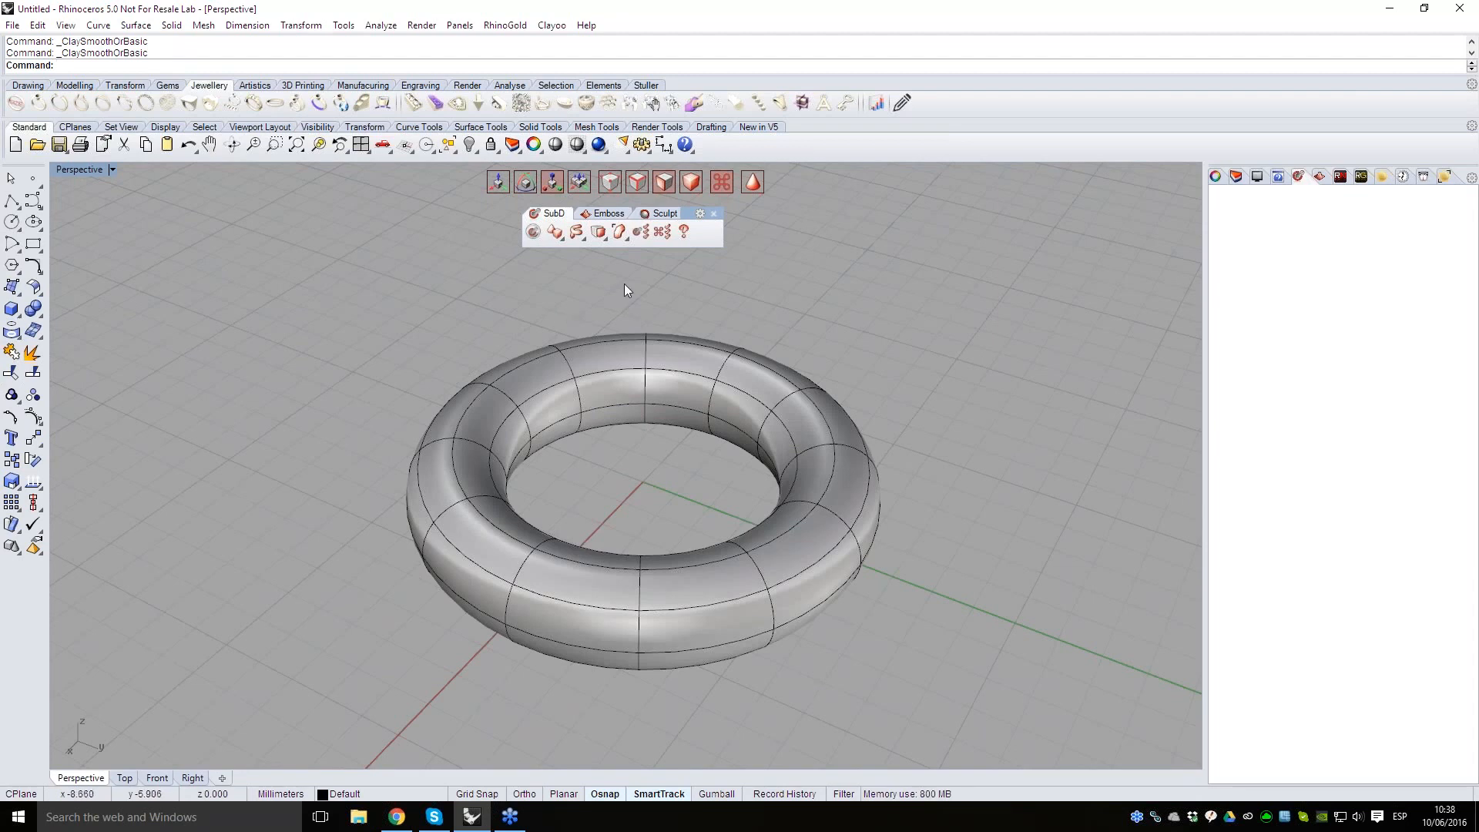
scroll(678, 304, "down", 3)
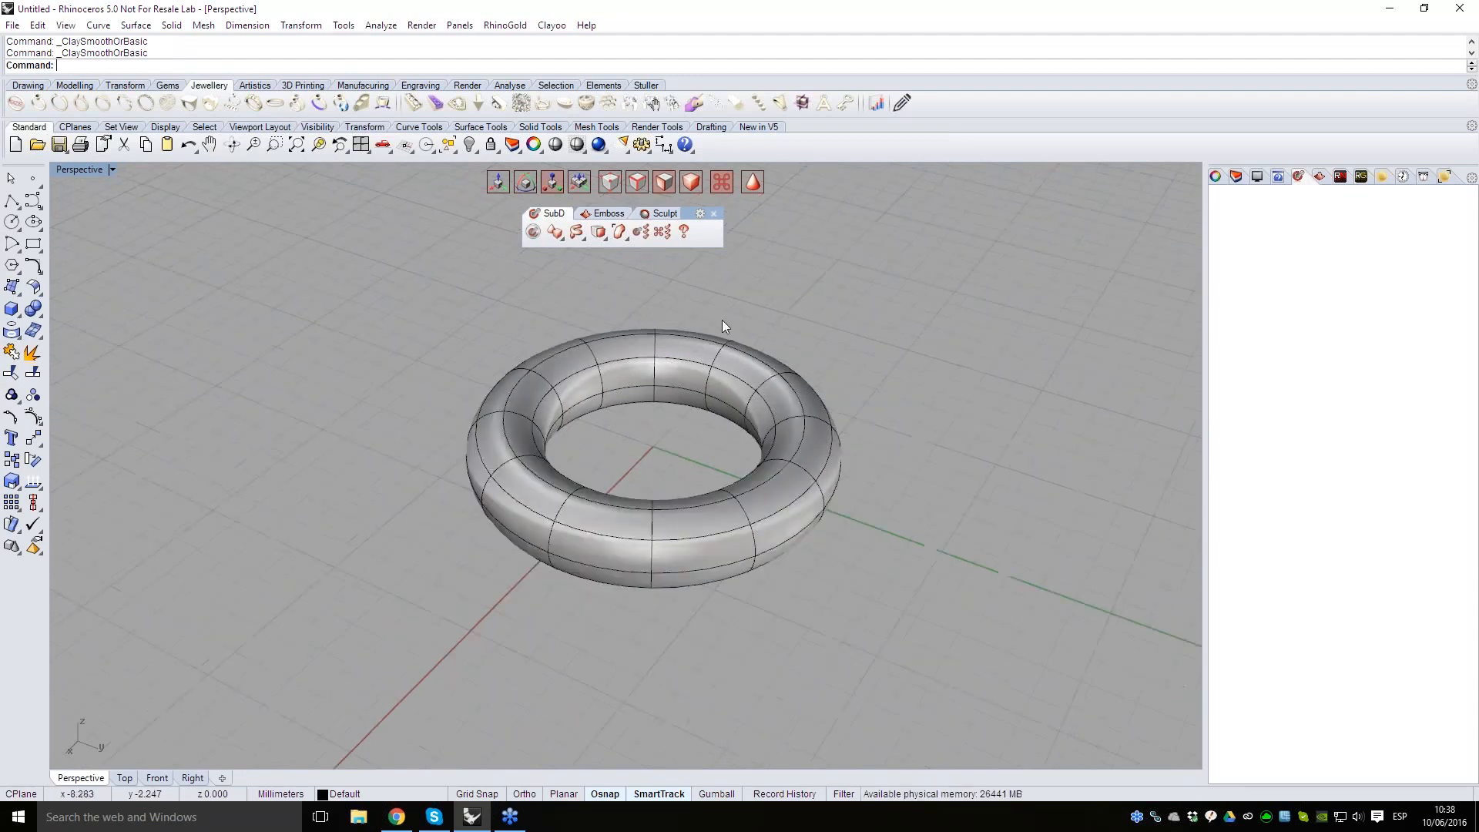
scroll(852, 339, "down", 1)
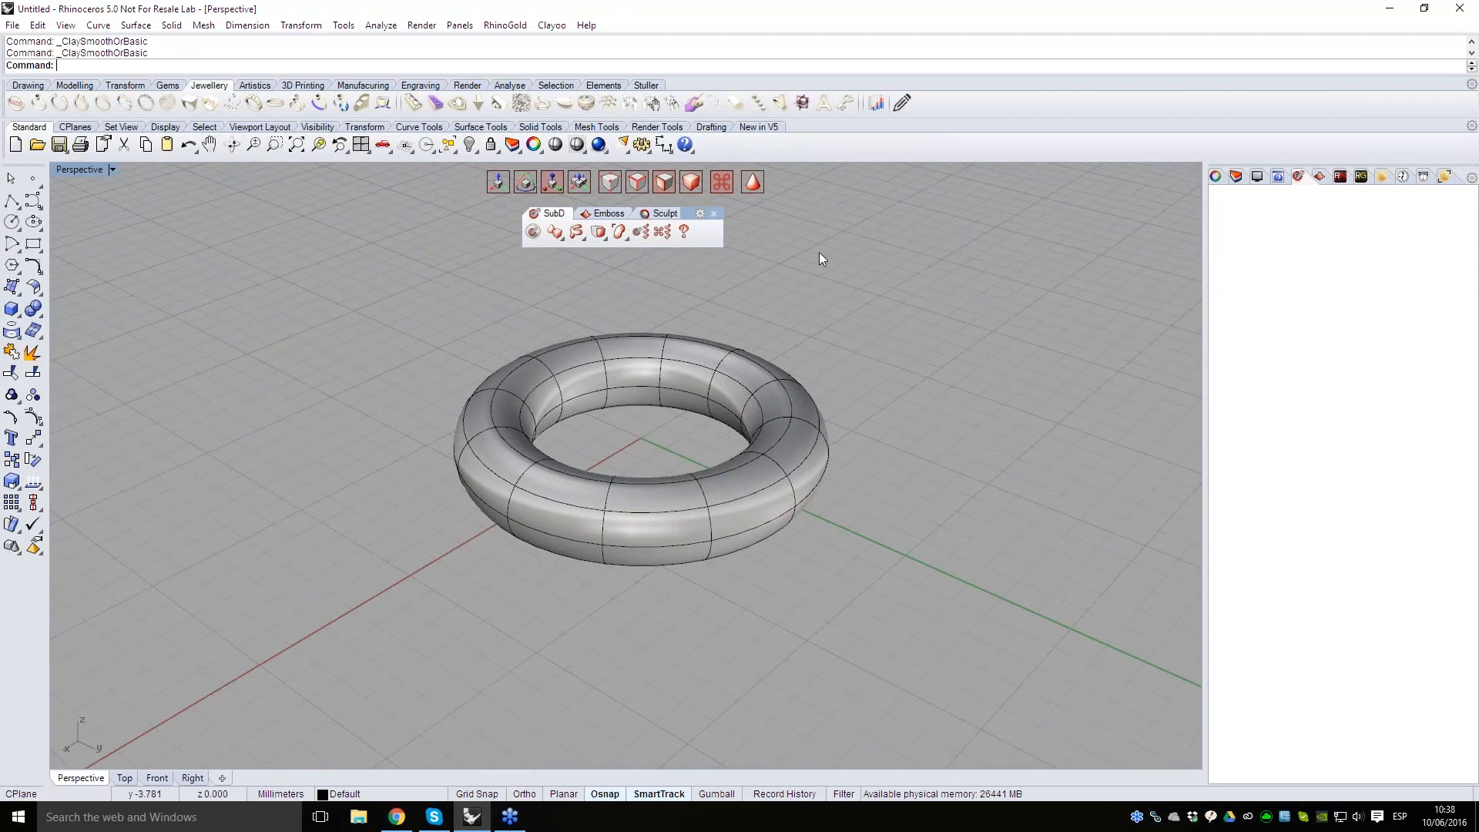
left_click(778, 384)
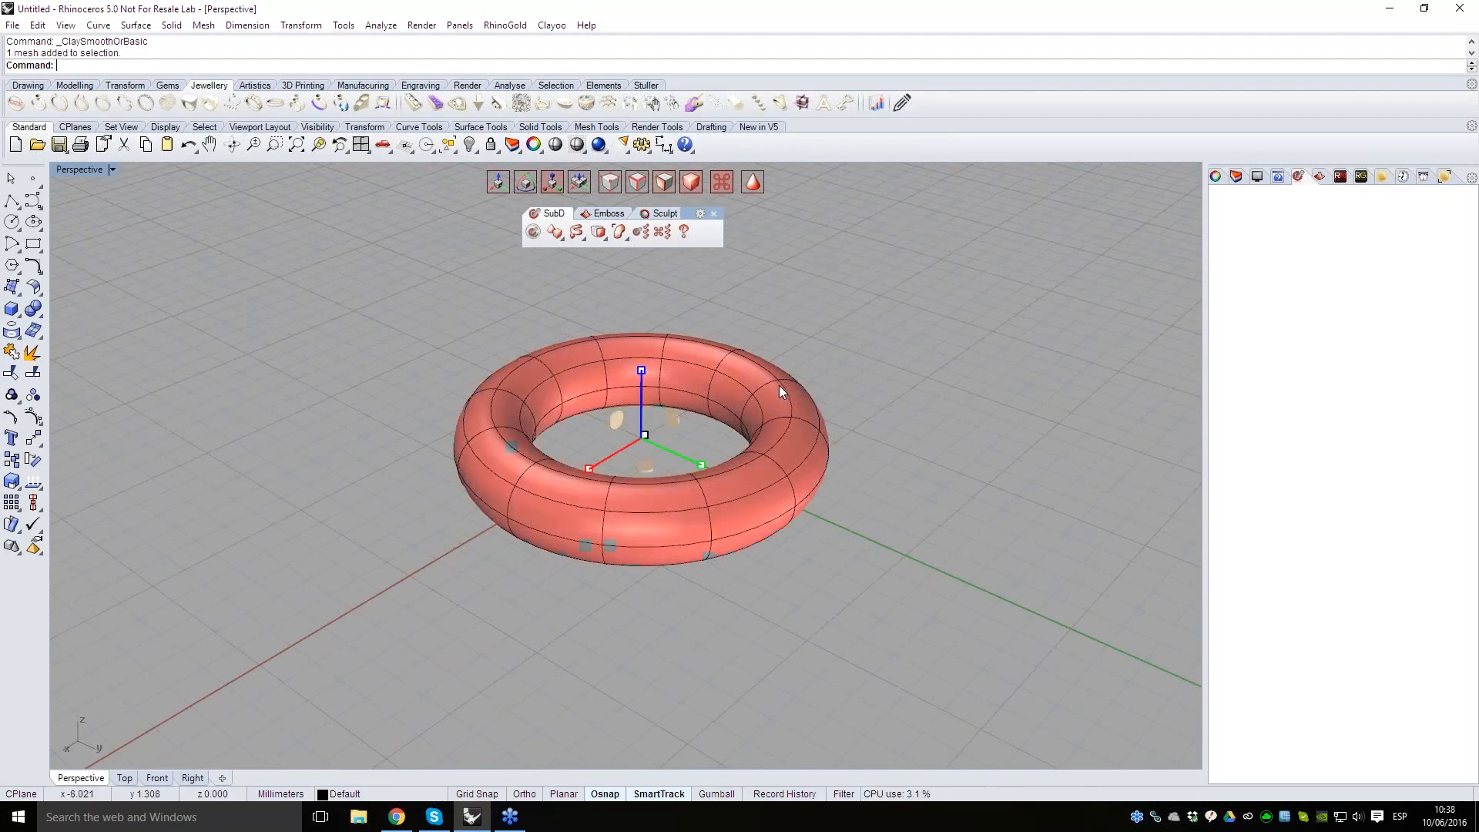
key("Delete")
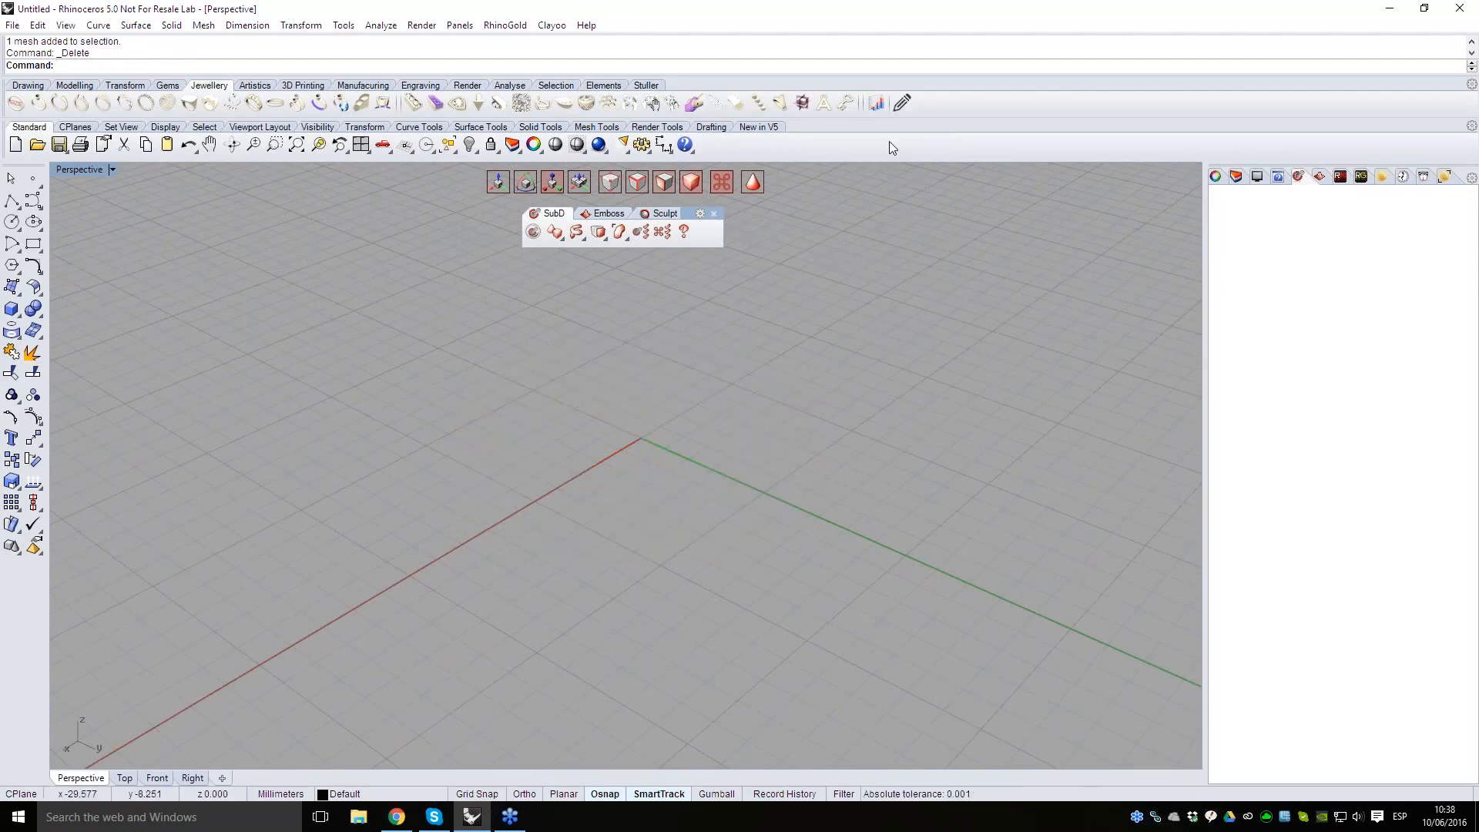
- Create a Clayoo quad ellipsoid with Radius X 5.673, Radius Y 4.000, Radius Z 4.000 and 4 X divisions
scroll(751, 433, "down", 1)
right_click_drag(749, 436, 764, 460)
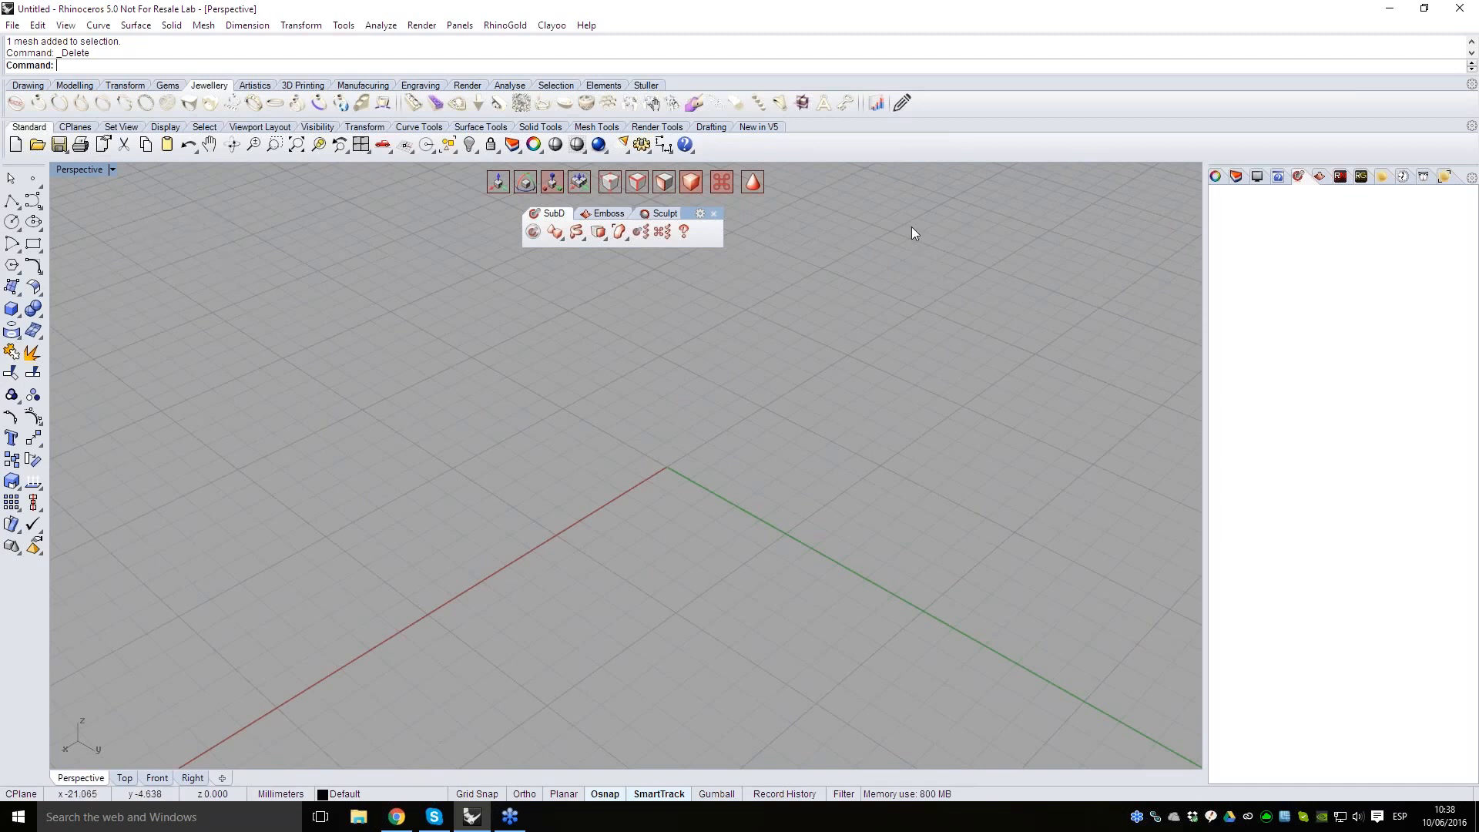
right_click_drag(741, 354, 752, 322)
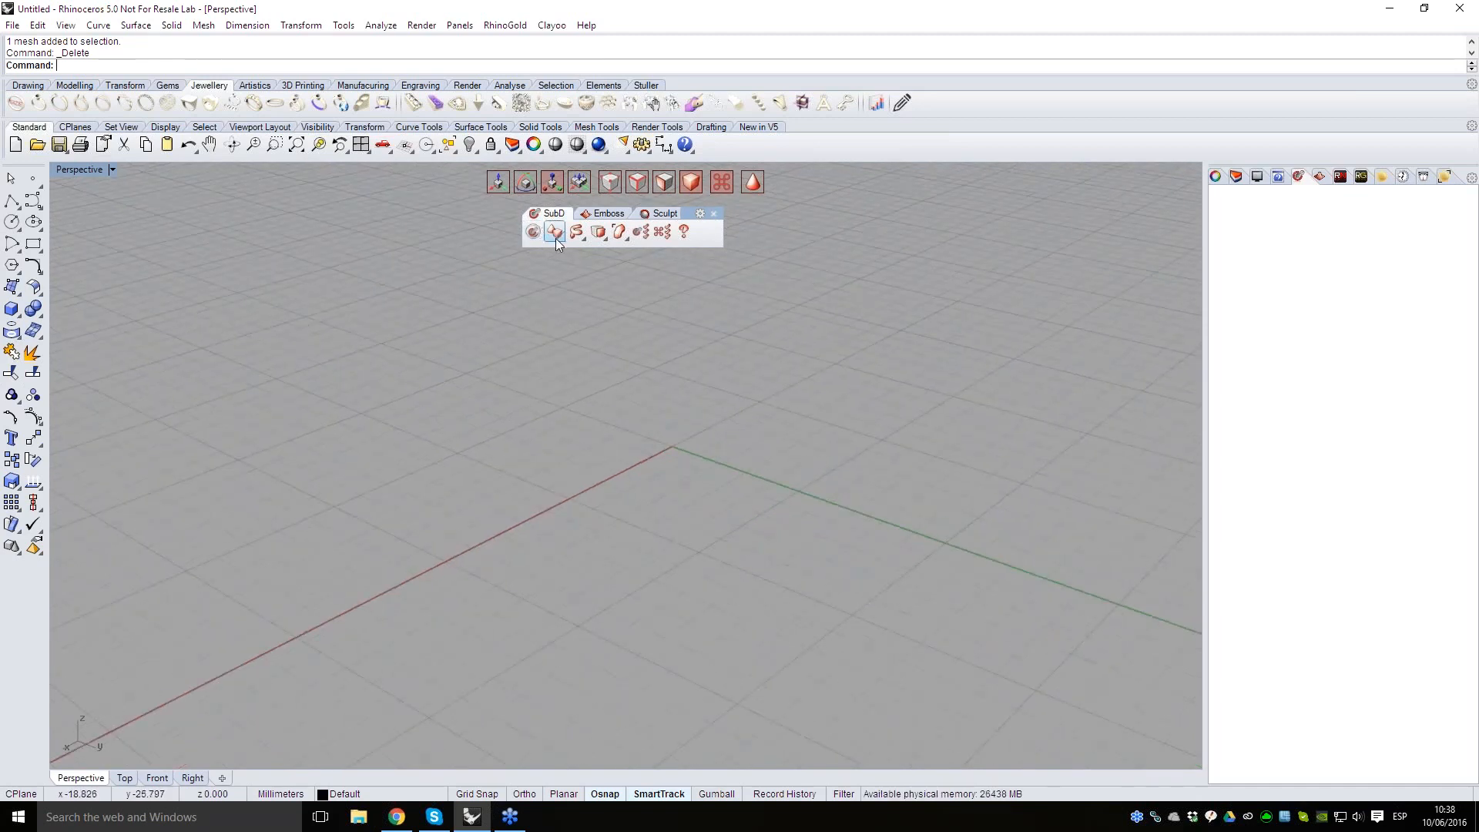
left_click(558, 241)
left_click(664, 261)
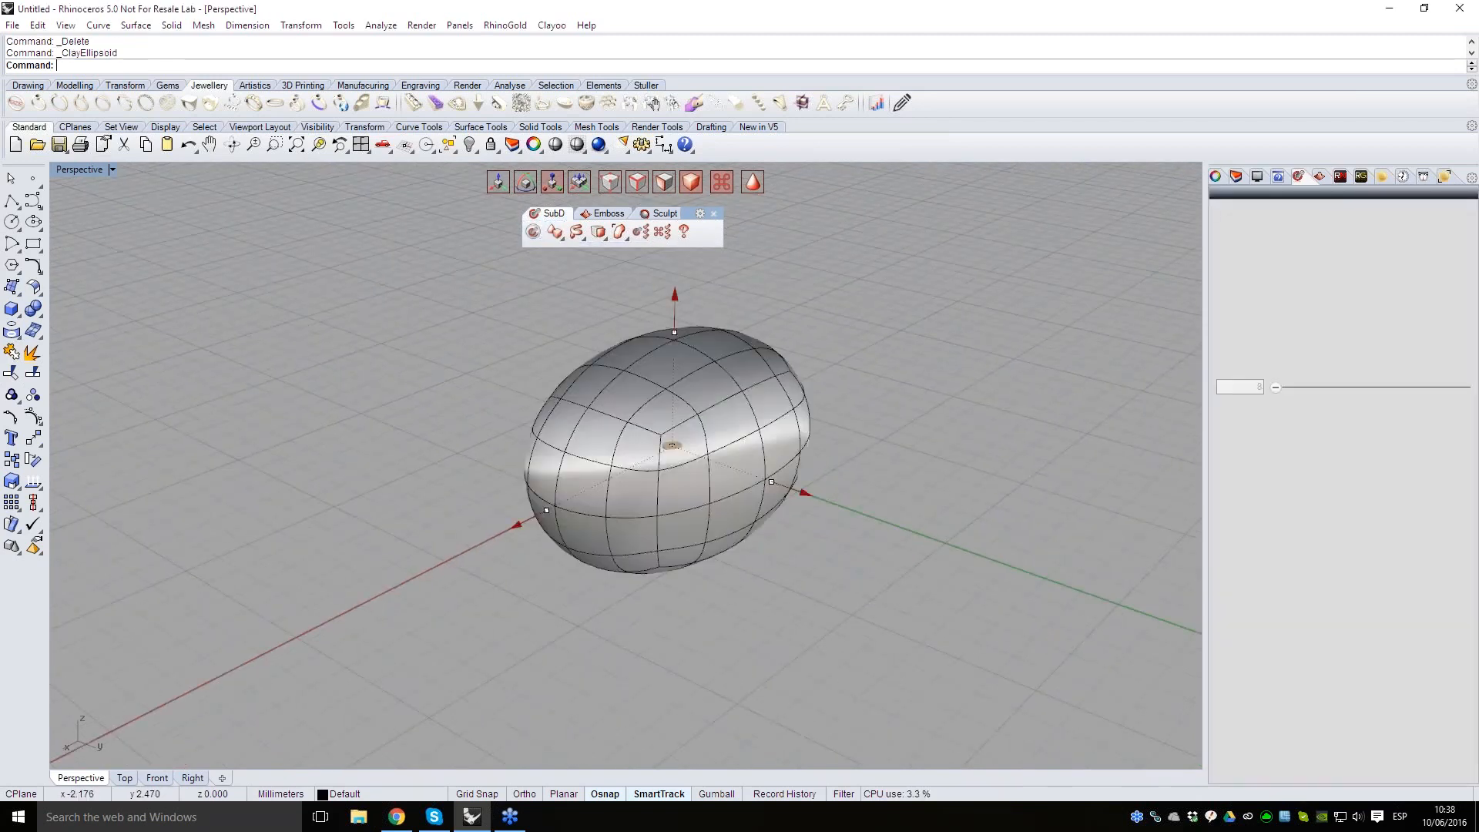
left_click_drag(446, 465, 454, 466)
right_click_drag(471, 517, 643, 569)
scroll(660, 539, "up", 4)
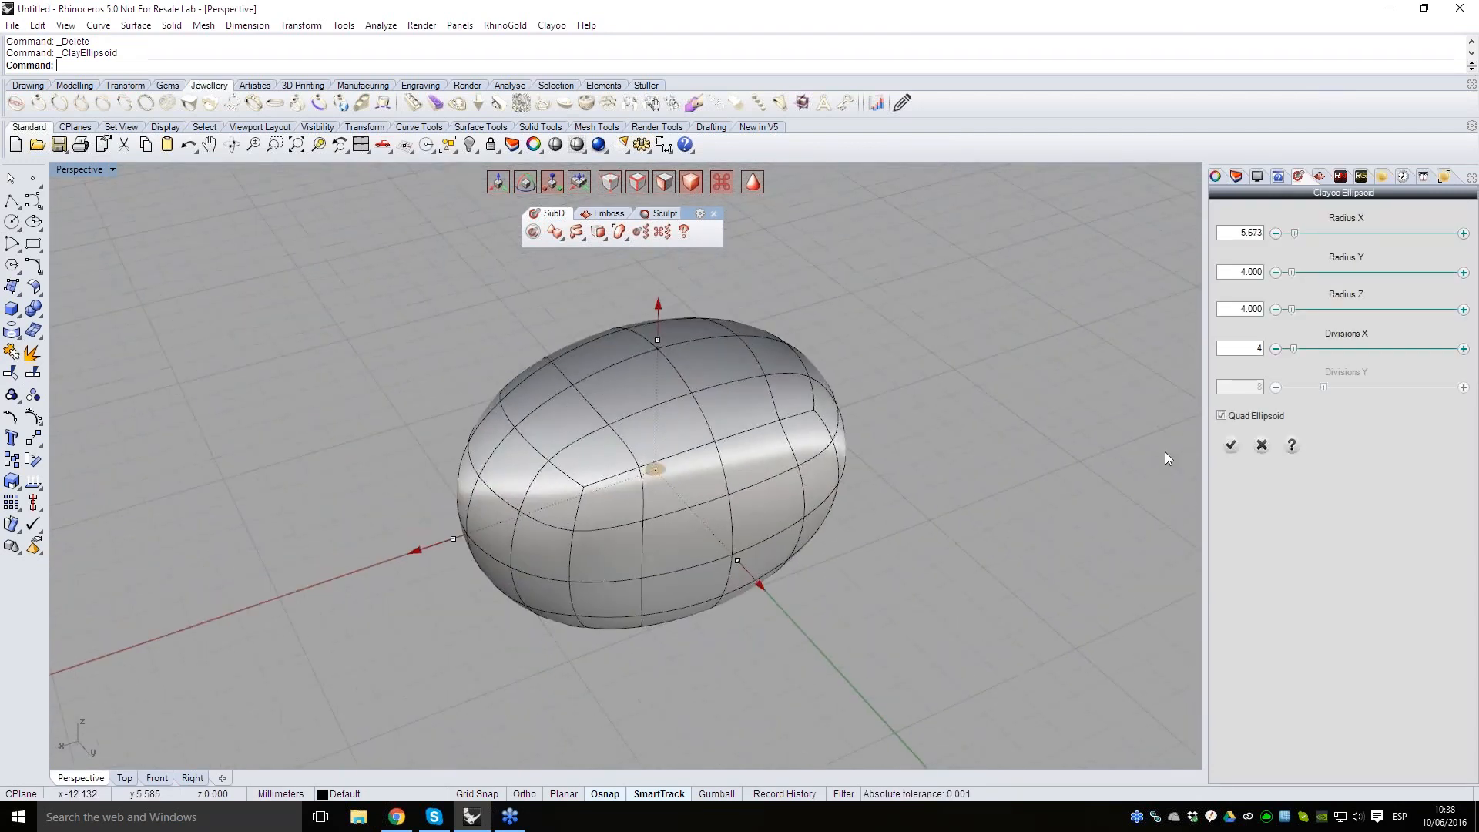
left_click(1231, 445)
- Select the ellipsoid's faces on the negative X half and delete them
right_click_drag(1125, 464, 656, 210)
right_click_drag(855, 431, 747, 412)
left_click_drag(630, 312, 927, 671)
key("Delete")
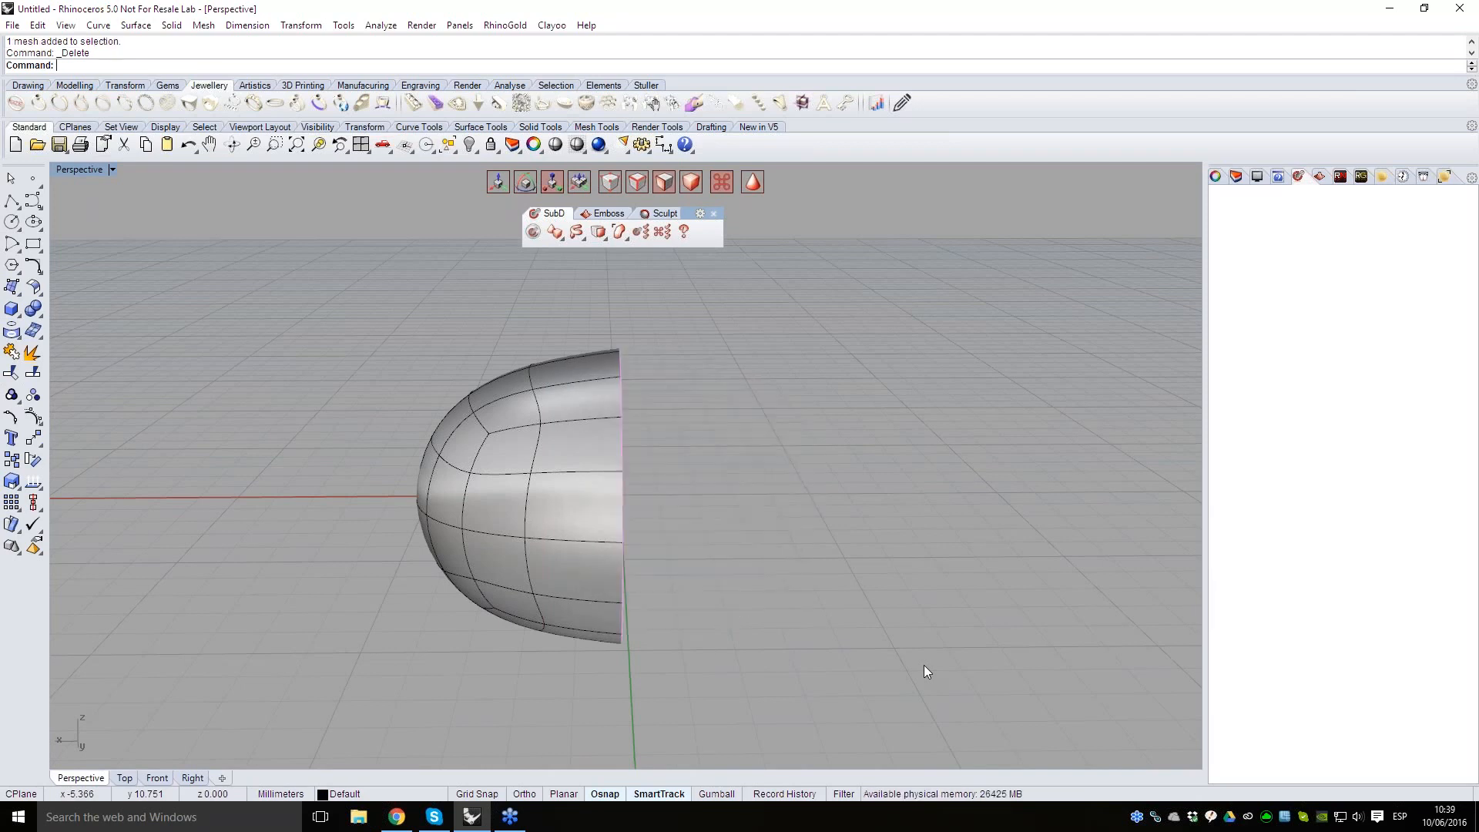
right_click_drag(785, 520, 770, 532)
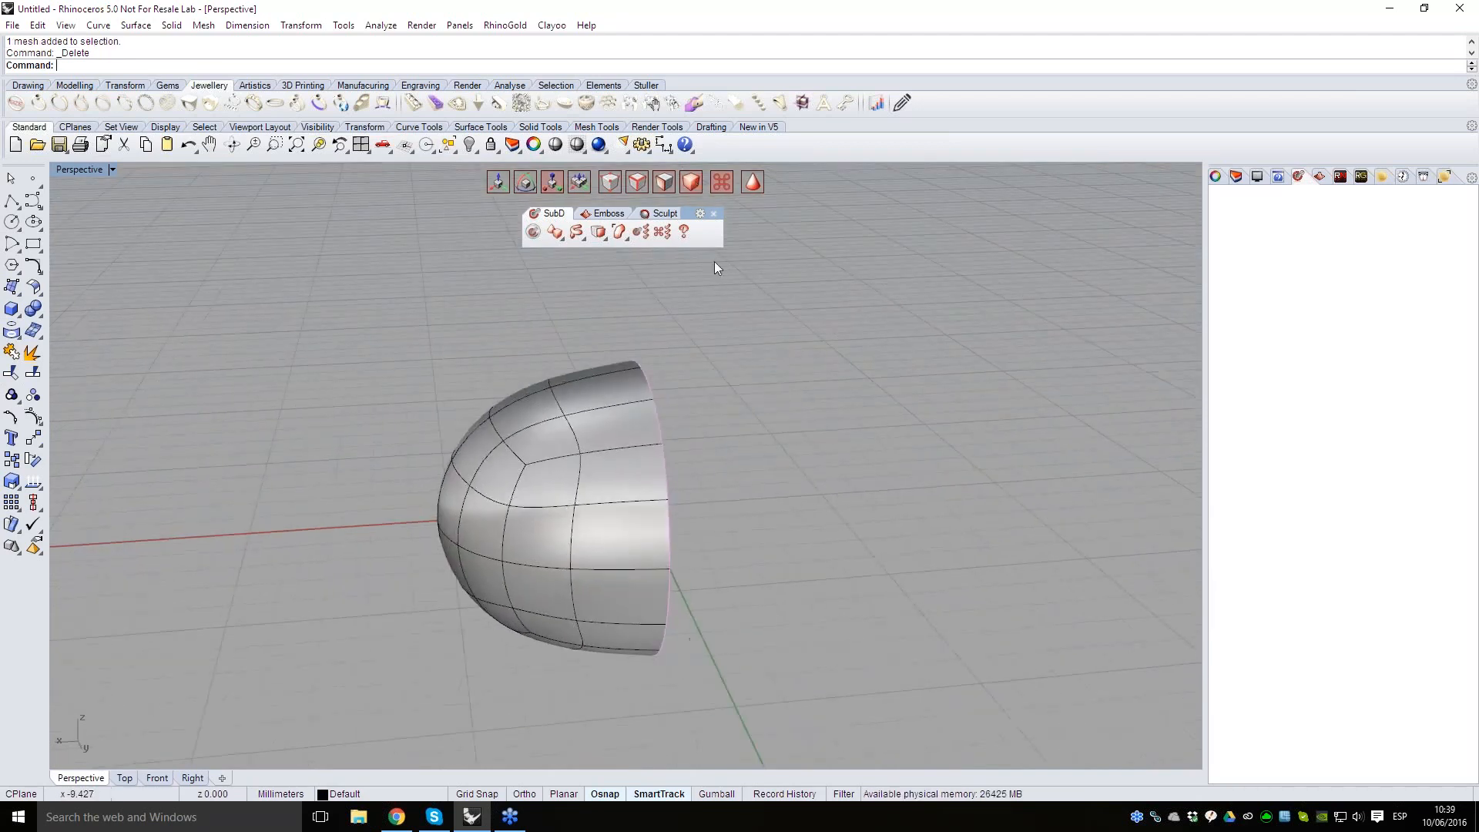
- Rotate the half-ellipsoid with the gumball by 180 degrees and then 90 degrees about the Y axis, so its opening faces down
left_click(624, 542)
mouse_move(625, 542)
right_mouse_down()
mouse_move(690, 501)
mouse_move(727, 570)
mouse_move(636, 549)
right_mouse_up()
key("e")
left_click_drag(616, 536, 539, 601)
type("180")
key("Return")
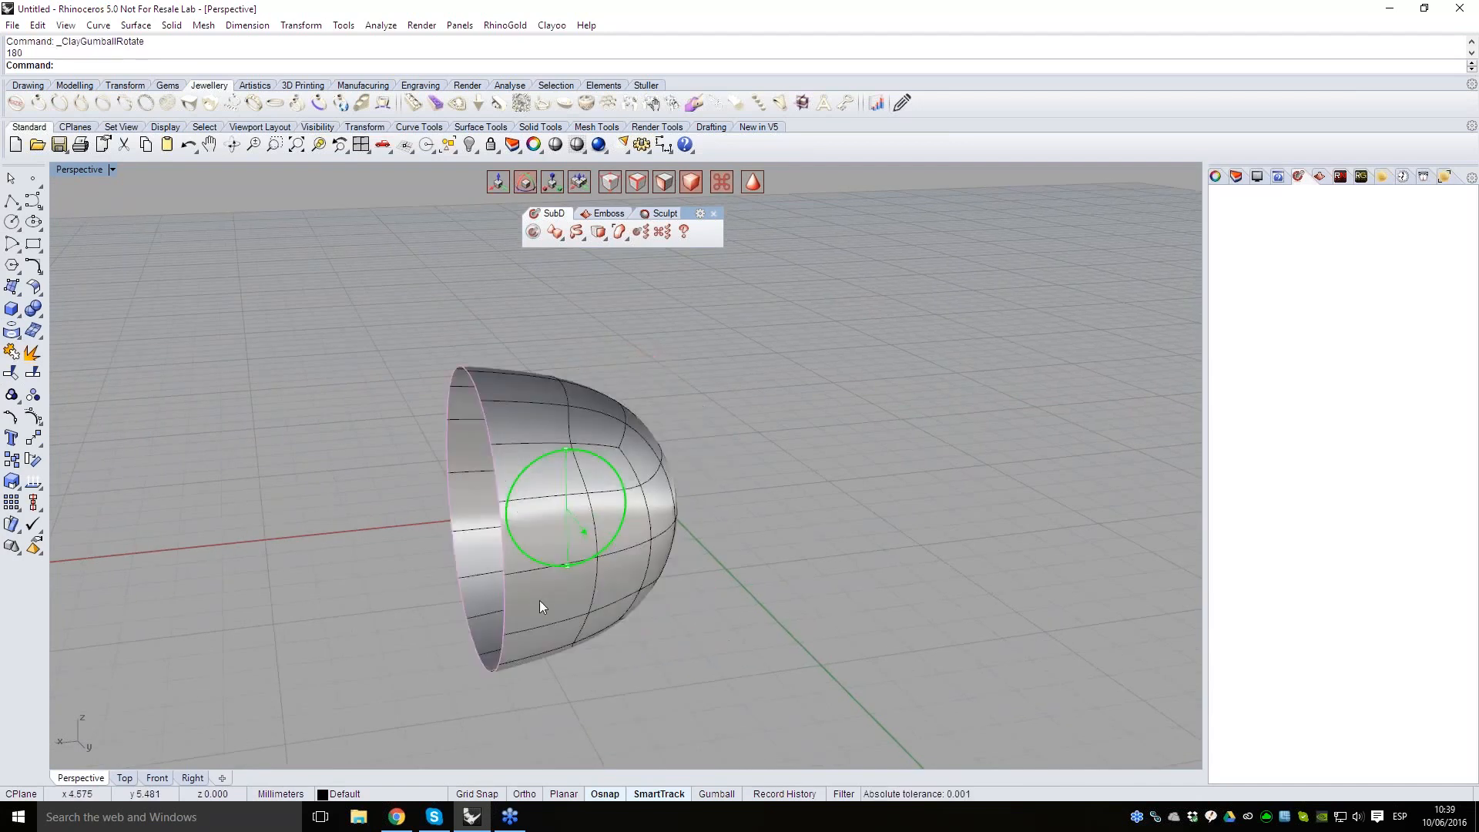
type("90")
key("Return")
- Run the GotoCenter command to move the half-ellipsoid to the origin
right_click_drag(847, 505, 787, 436)
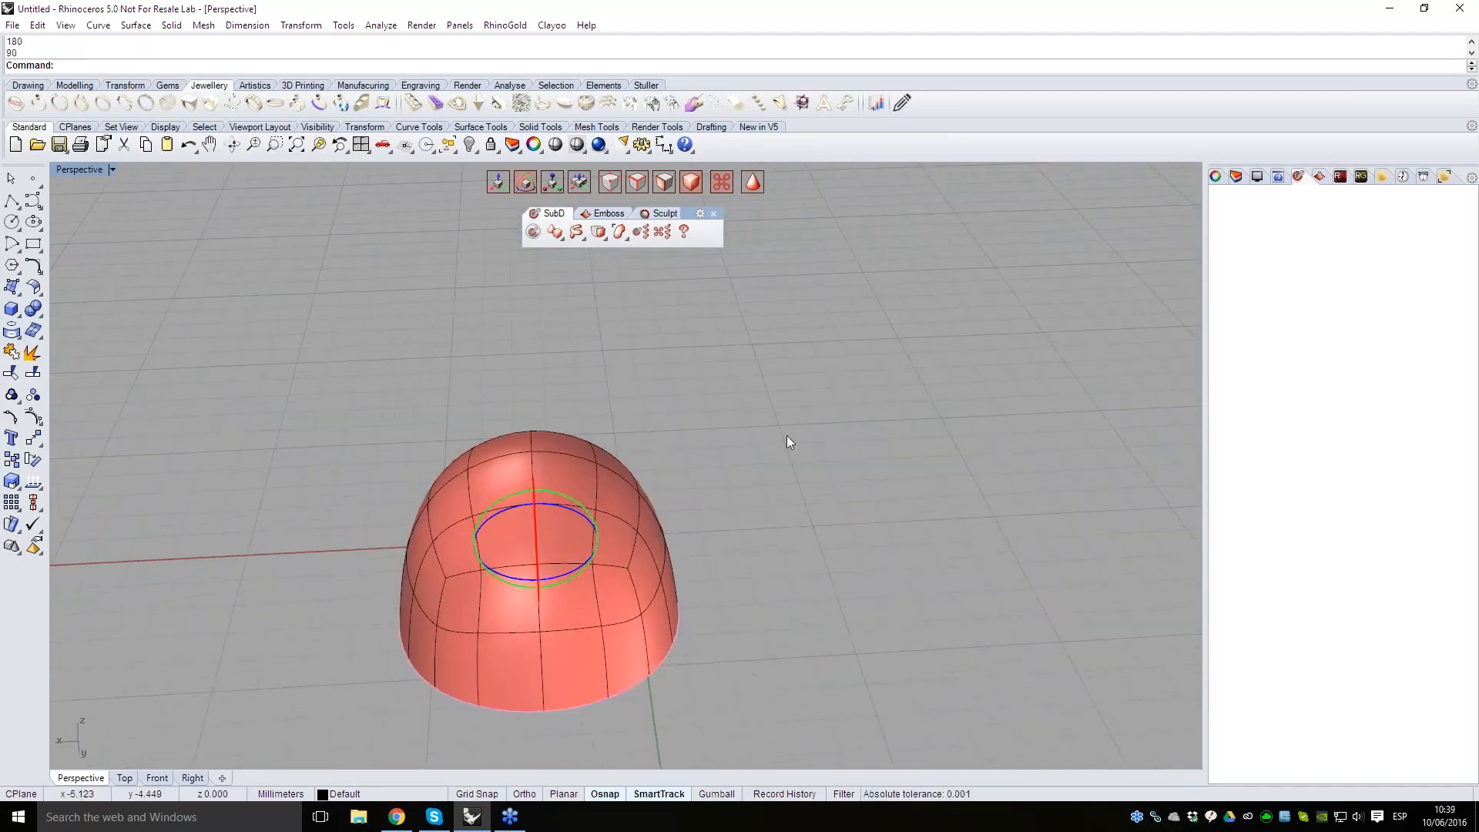
type("GotoCenter")
key("Return")
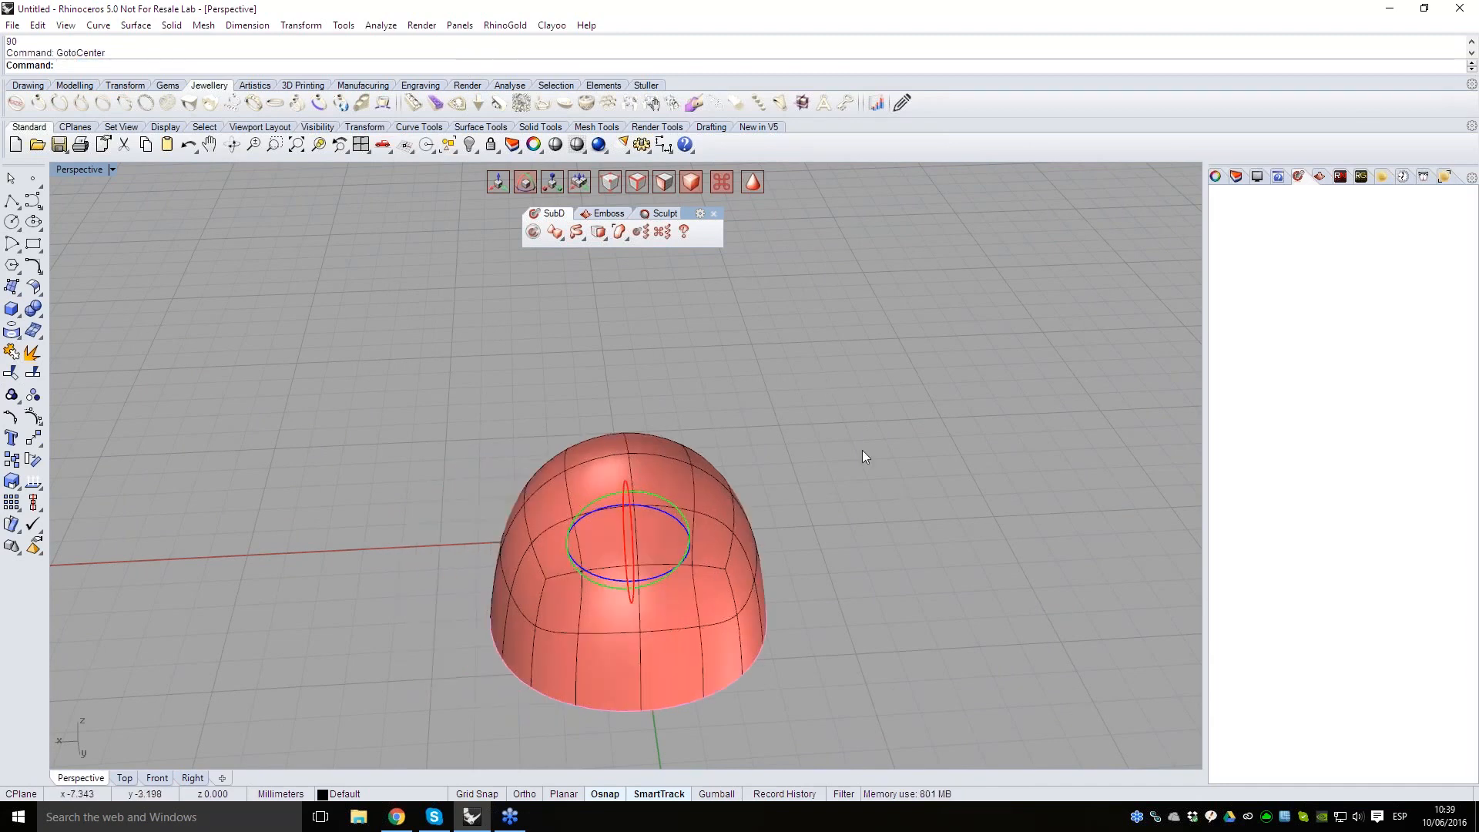
- Select the four faces around the dome's apex, grow the selection and scale it uniformly with the gumball
right_click_drag(772, 492, 909, 468)
left_click(653, 427)
left_click(613, 449, "shift")
left_click(626, 486, "shift")
left_click(678, 489, "shift")
key("plus")
key("r")
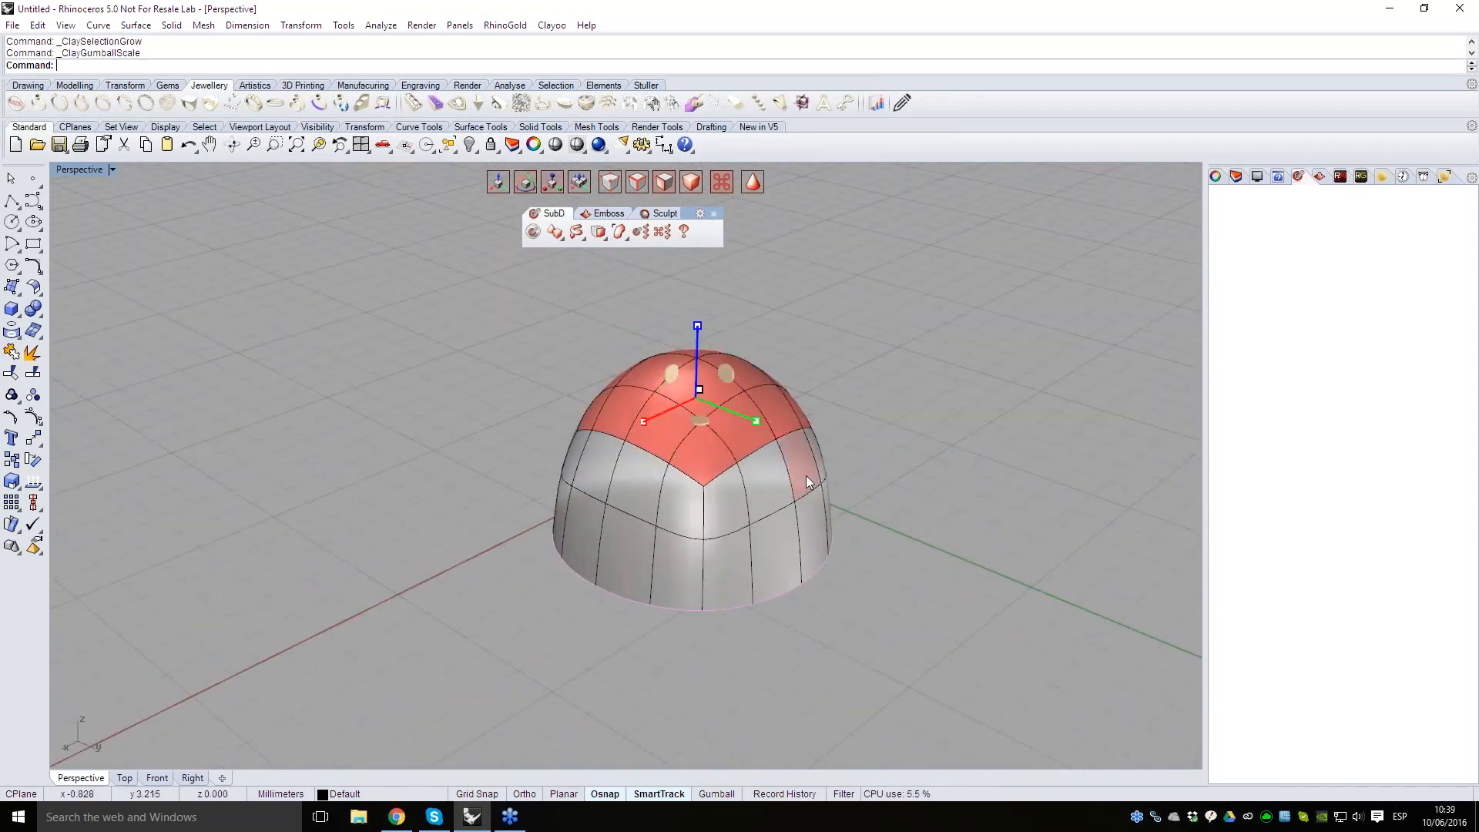
right_click_drag(806, 475, 736, 497)
scroll(692, 408, "up", 4)
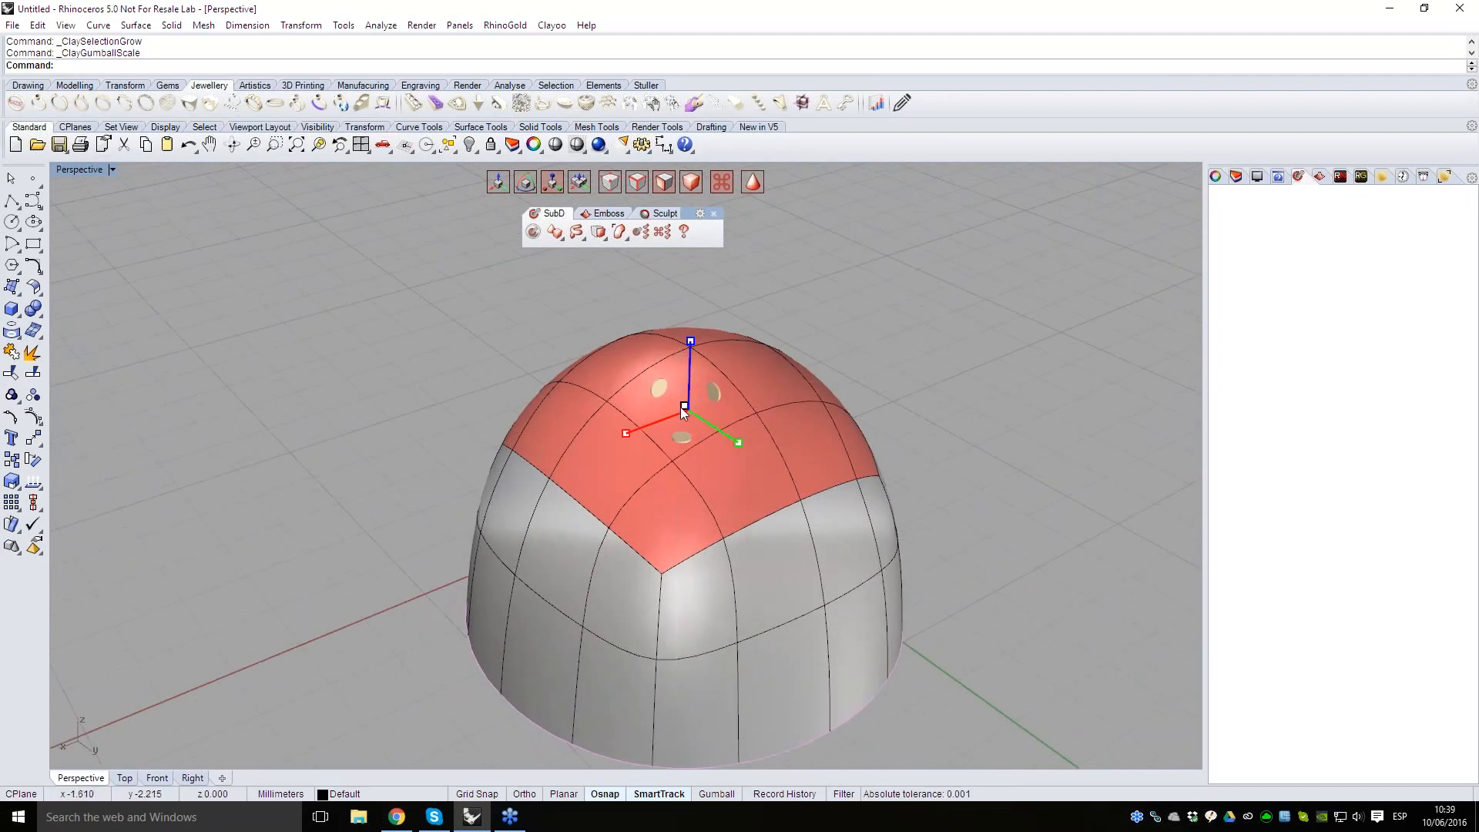
left_click_drag(684, 407, 683, 412)
right_click_drag(801, 491, 716, 416)
left_click(806, 377)
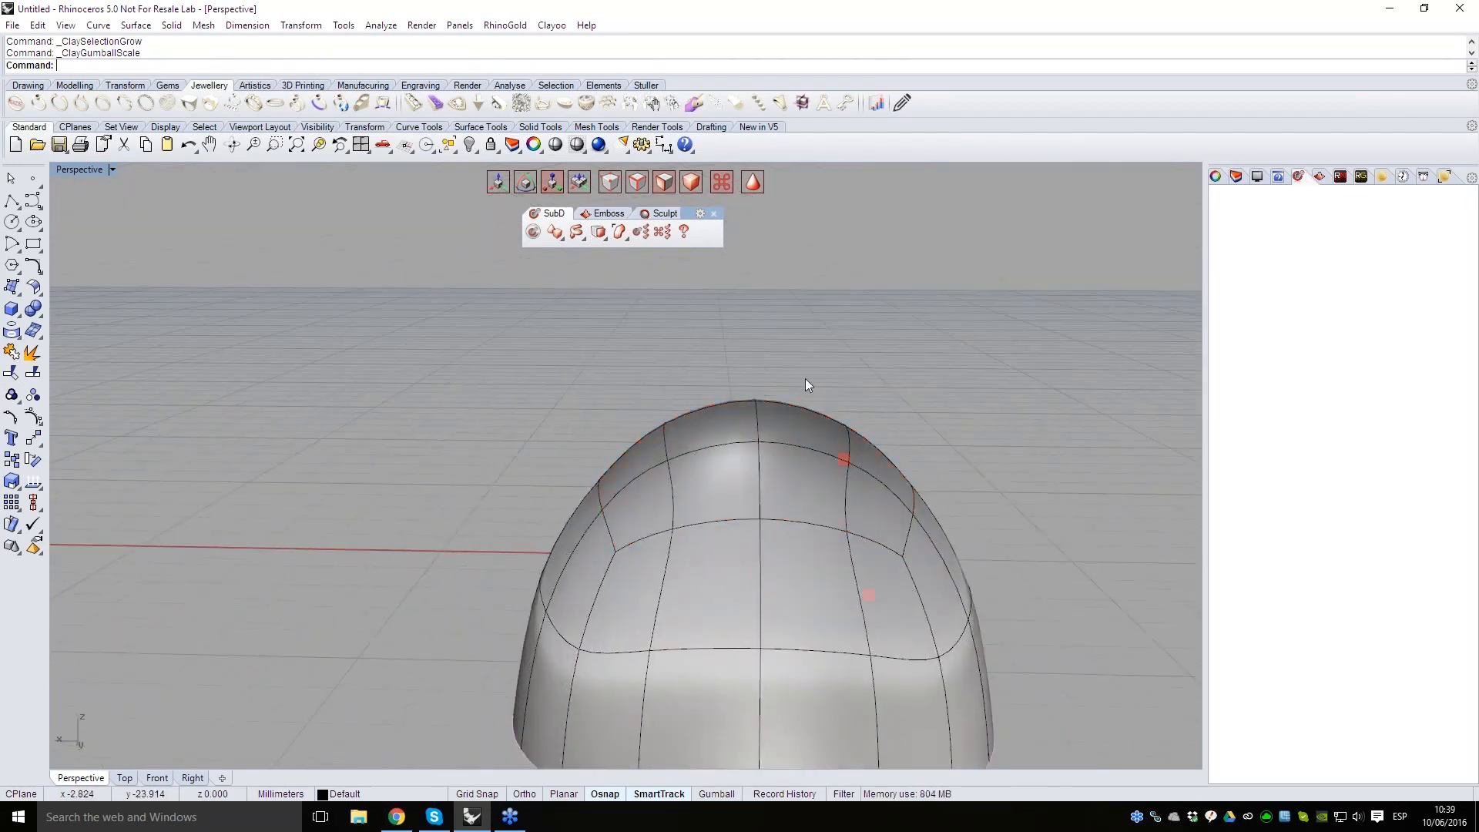
- Select a block of four faces on the dome's Y-axis side and inset them by a distance of 0.246
right_click_drag(806, 378, 870, 439)
scroll(728, 424, "down", 7)
mouse_move(728, 424)
right_mouse_down()
mouse_move(673, 388)
mouse_move(724, 436)
right_mouse_up()
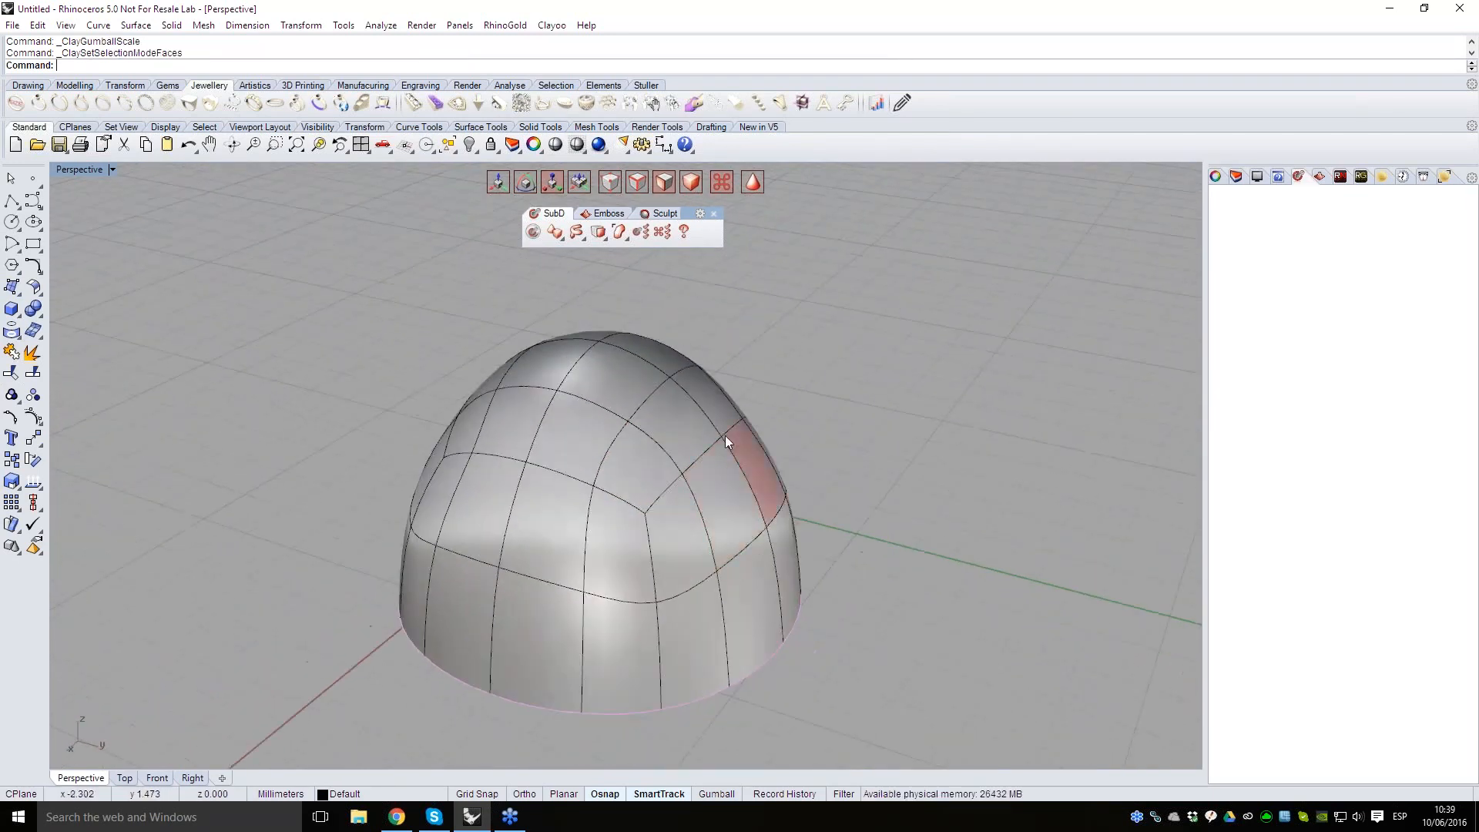
scroll(698, 509, "up", 3)
right_click_drag(698, 509, 632, 485)
left_click(584, 447)
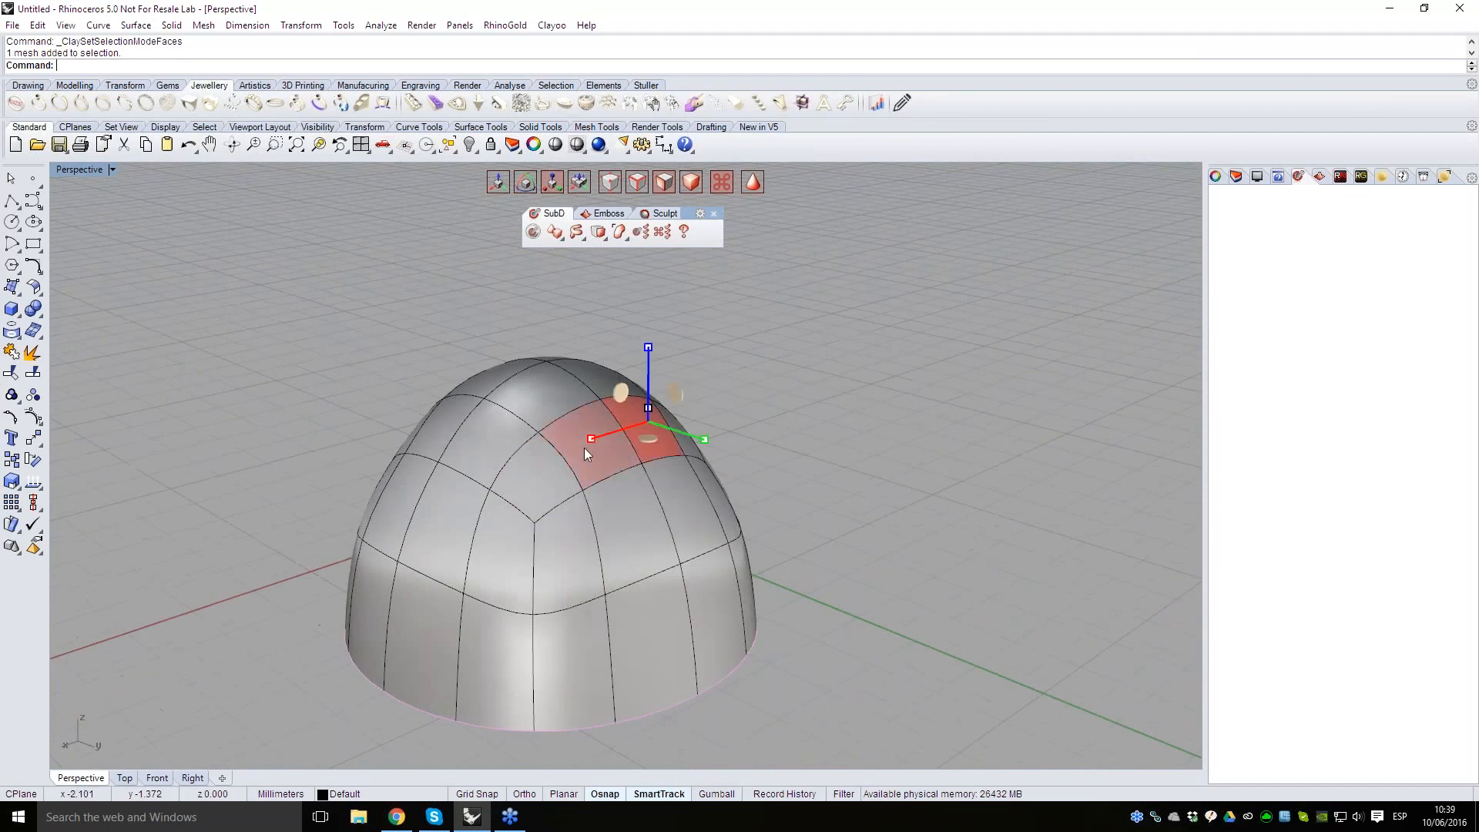
right_click_drag(737, 538, 709, 539)
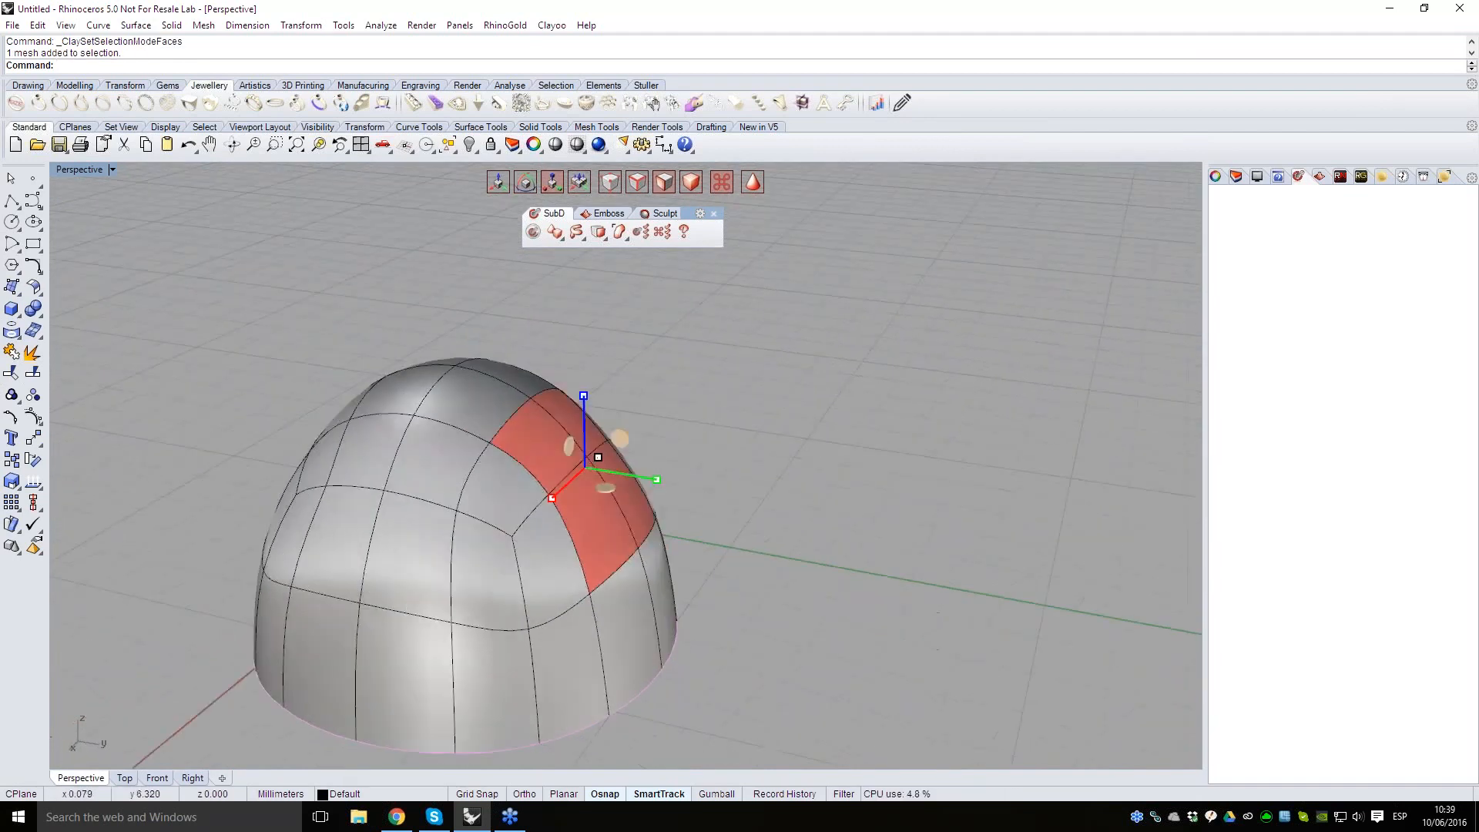
right_click_drag(849, 396, 793, 400)
left_click(598, 232)
scroll(594, 435, "up", 2)
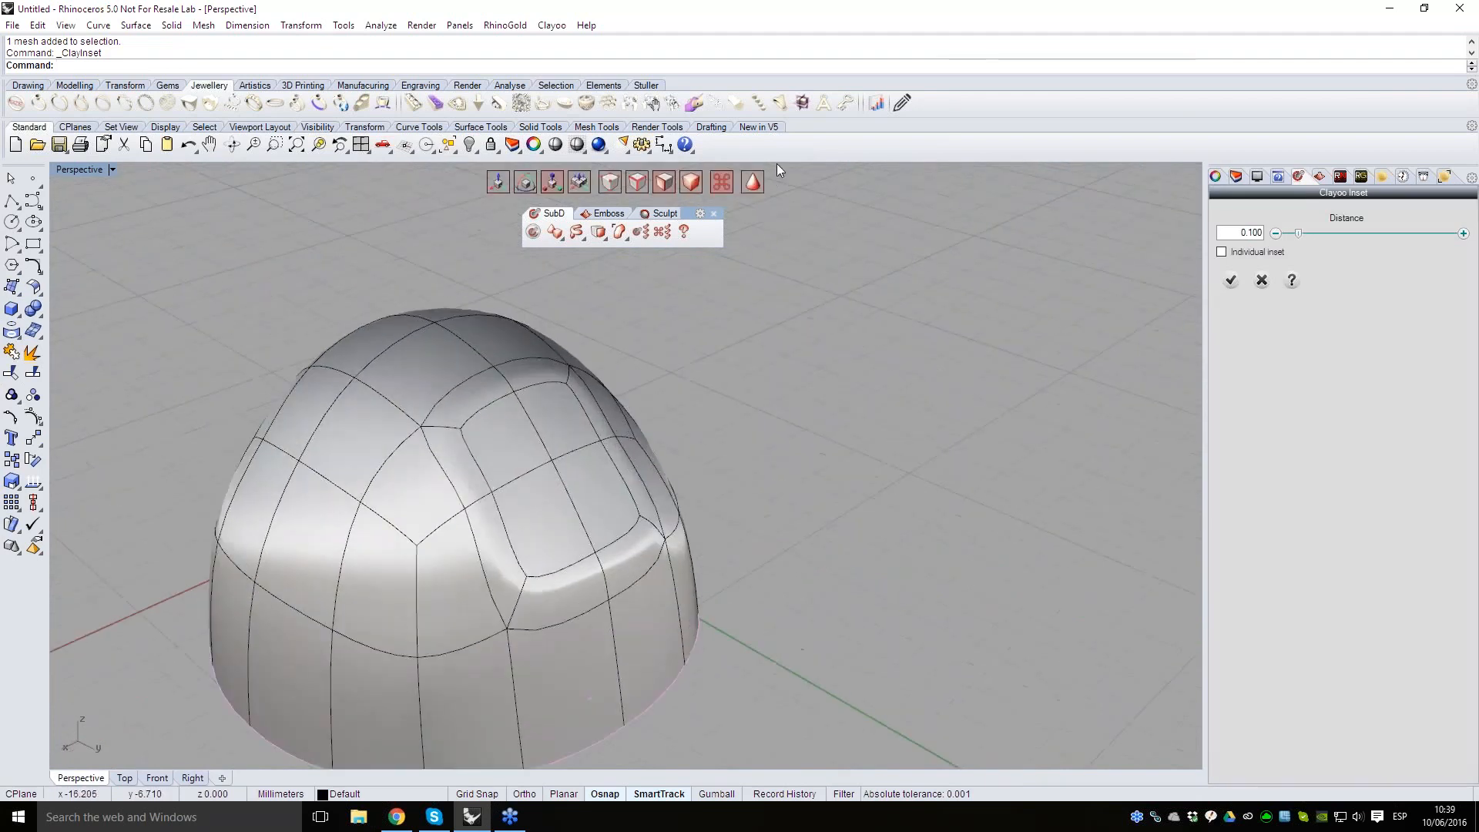
scroll(806, 455, "down", 1)
left_click_drag(1308, 230, 1316, 233)
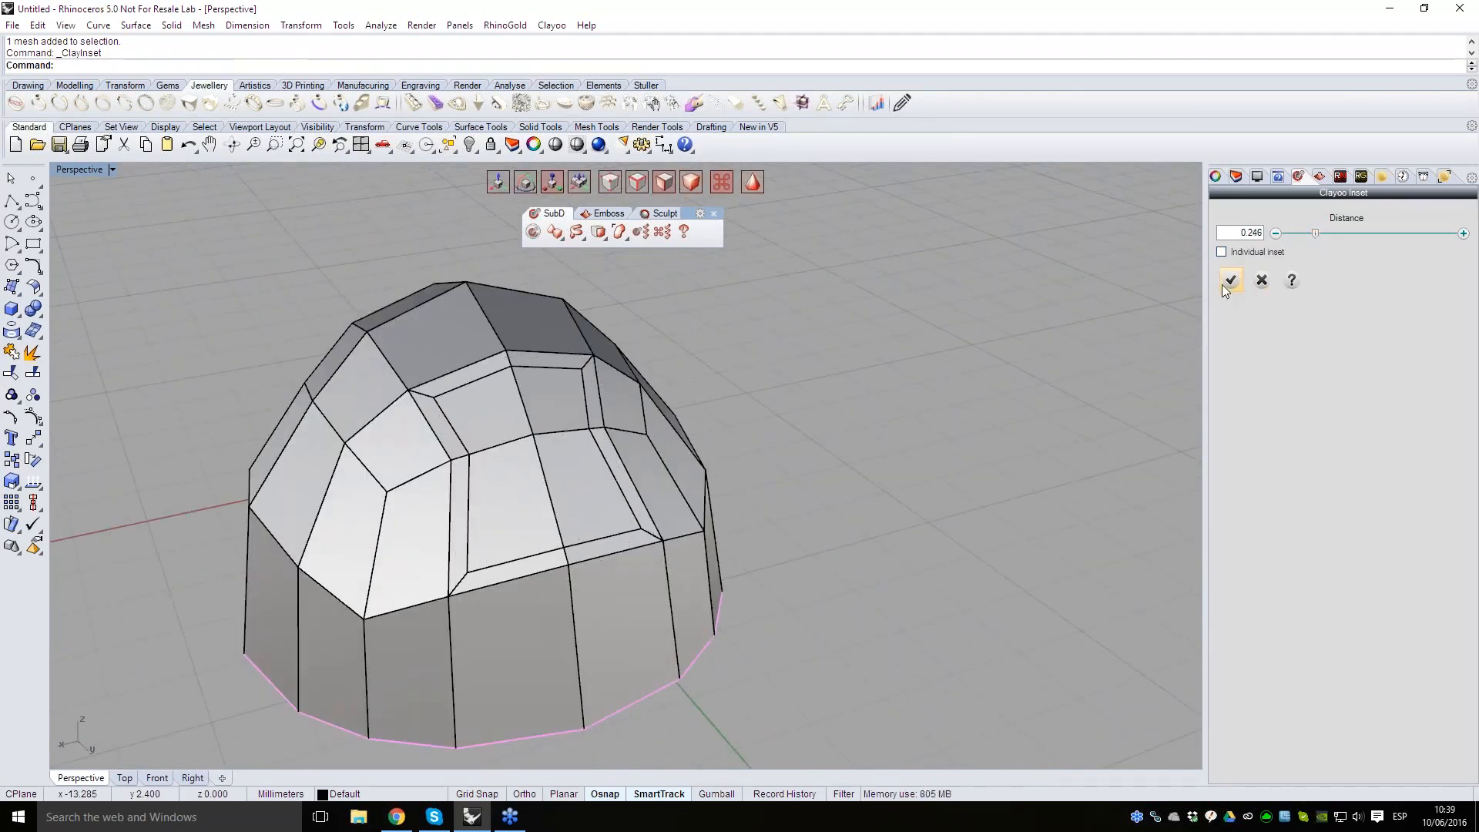
left_click(1231, 281)
- Move and scale the two lower corner vertices of the inset patch to start rounding its outline
right_click_drag(904, 419, 908, 513)
key("a")
left_click(463, 567)
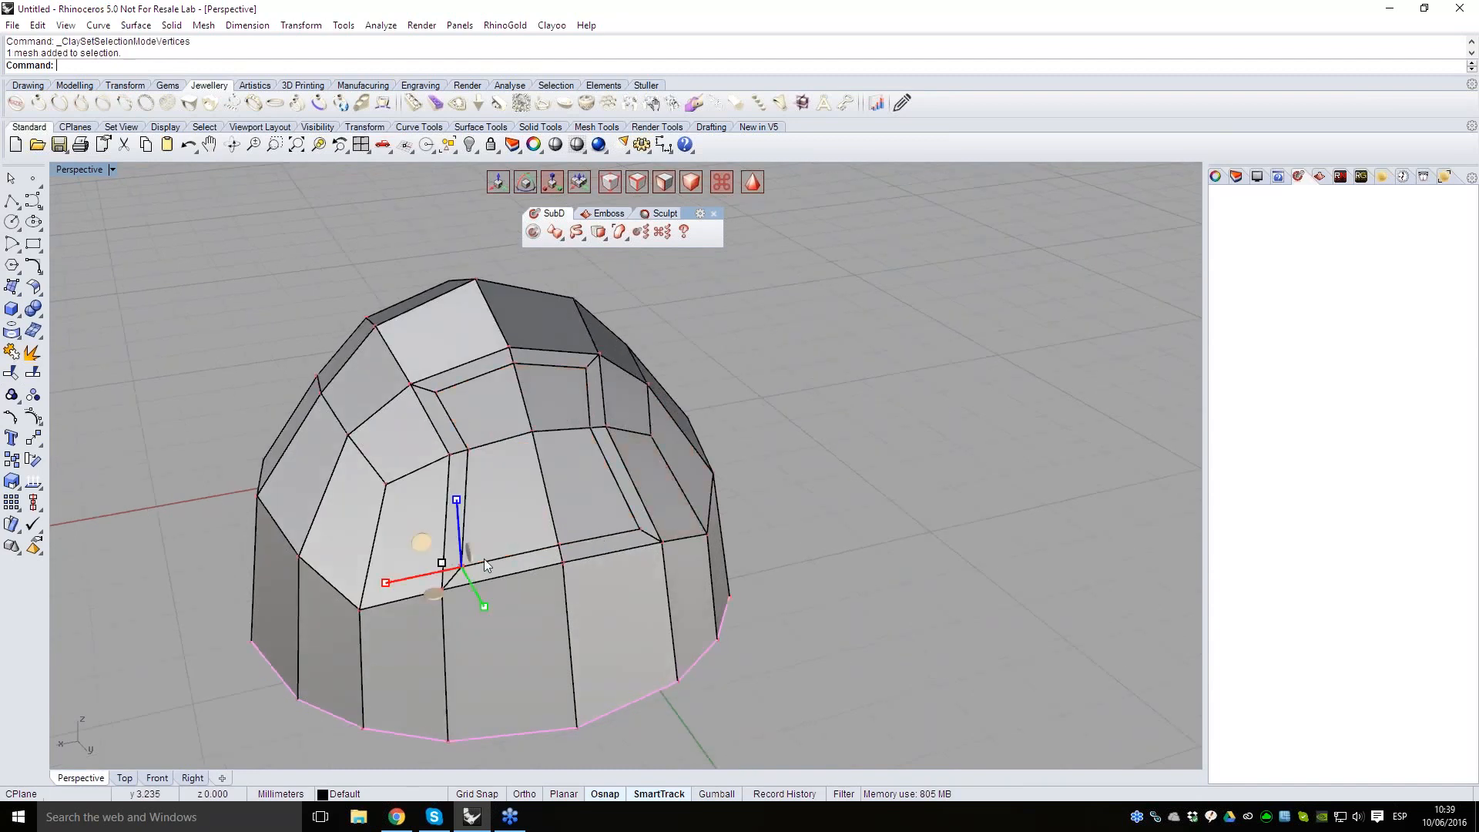
left_click(638, 527, "shift")
key("w")
right_click_drag(618, 551, 746, 520)
left_click_drag(715, 515, 683, 461)
right_click_drag(682, 461, 714, 569)
key("r")
left_click_drag(621, 547, 648, 583)
right_click_drag(647, 579, 883, 497)
key("w")
left_click_drag(718, 474, 710, 460)
- Scale and move the two upper corner vertices of the inset patch to turn it into an octagon
key("a")
right_click_drag(738, 562, 580, 436)
key("r")
left_click_drag(580, 436, 598, 438)
right_click_drag(597, 439, 878, 378)
scroll(618, 404, "up", 2)
key("w")
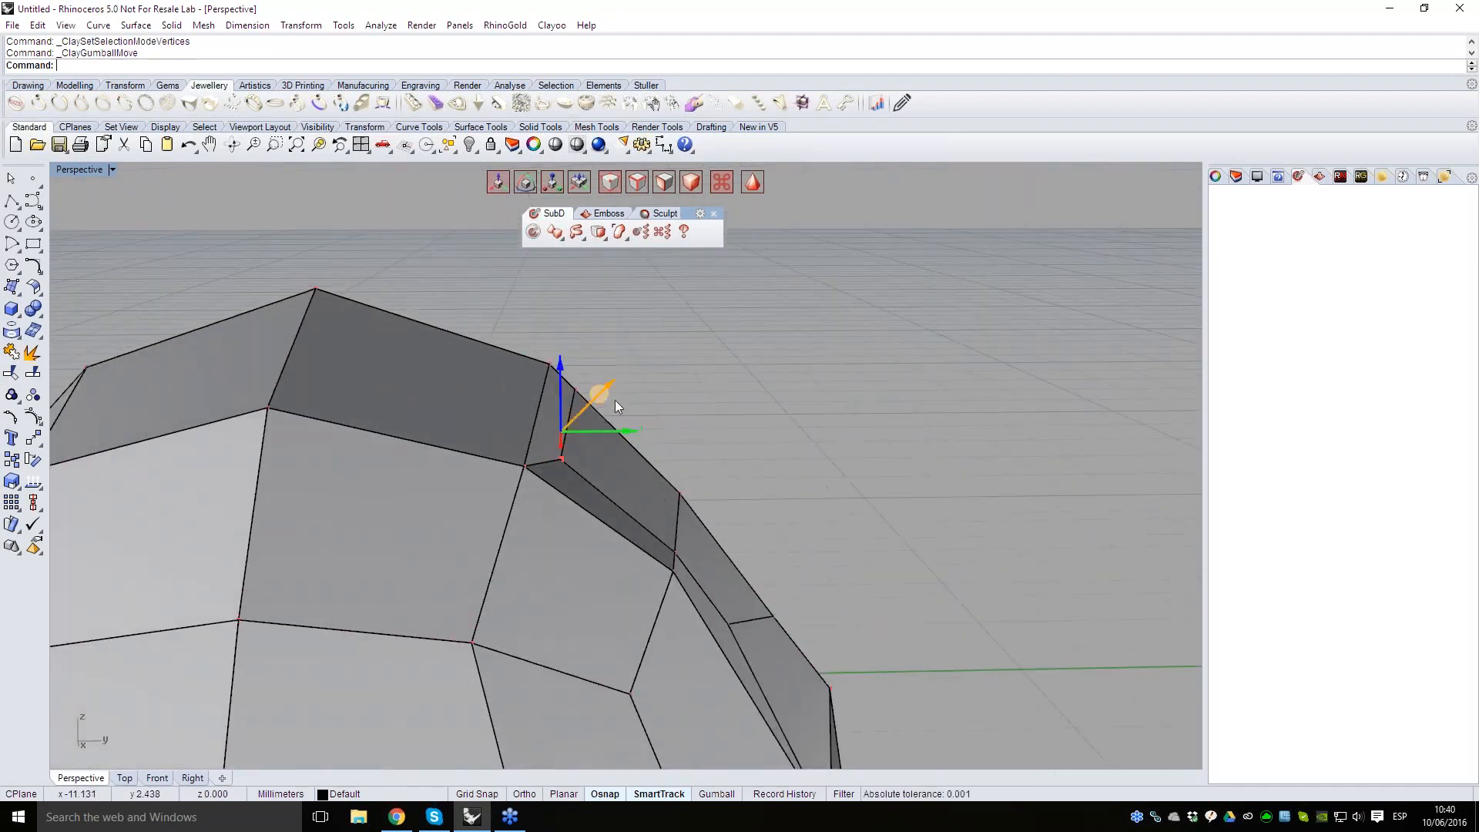
left_click_drag(607, 396, 654, 429)
right_click_drag(655, 428, 838, 485)
left_click(951, 474)
right_click_drag(950, 475, 886, 539)
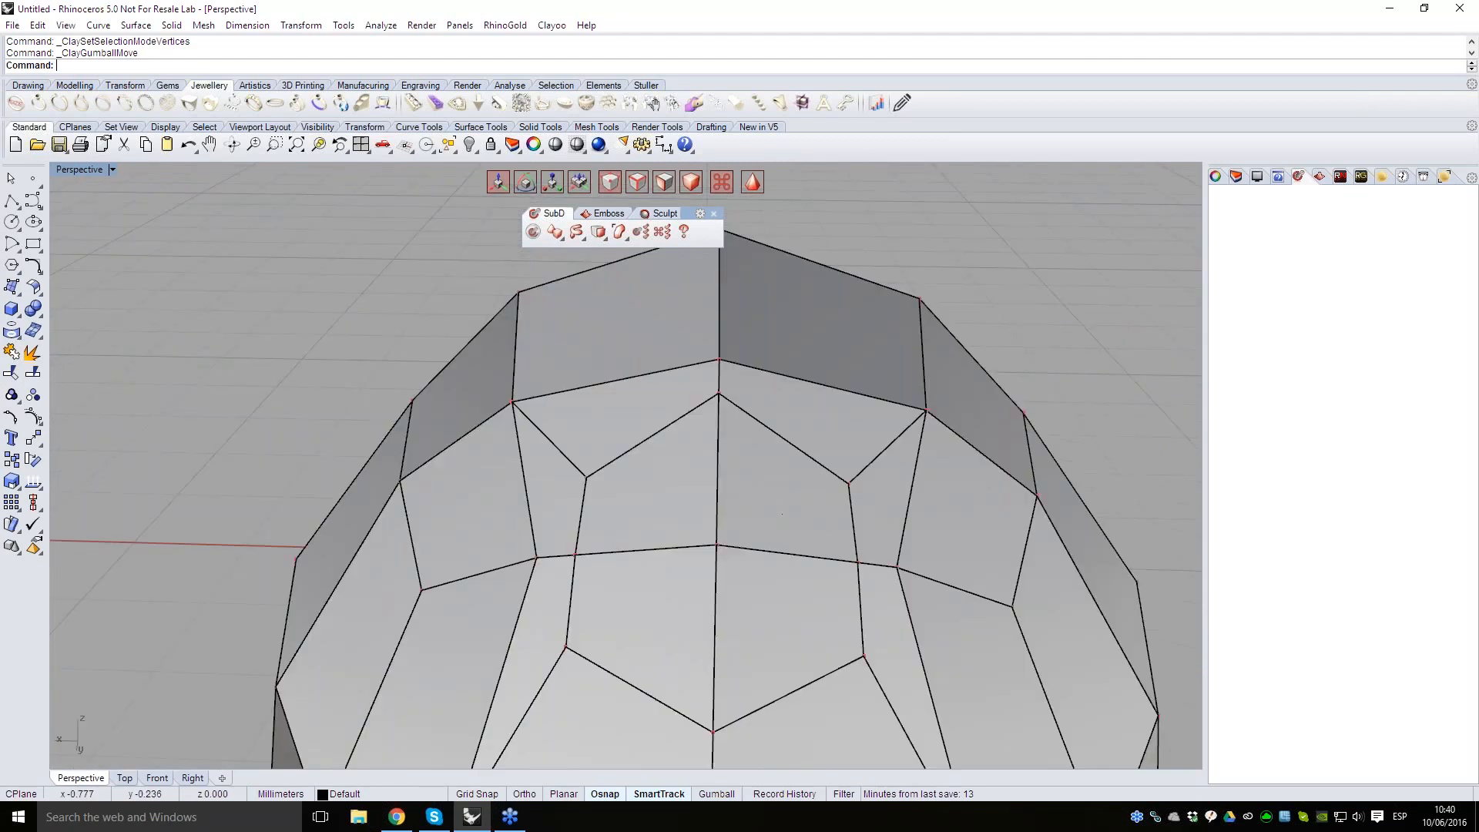
- Scale the two middle side vertices of the octagonal patch apart along the X axis
left_click(857, 566)
left_click(580, 554, "shift")
key("r")
left_click_drag(640, 558, 630, 558)
right_click_drag(630, 558, 924, 566)
right_click_drag(925, 509, 788, 476)
- Select the four faces inside the octagonal patch and inset them by a small distance
key("d")
left_click(832, 497)
left_click(787, 506, "shift")
left_click(809, 578, "shift")
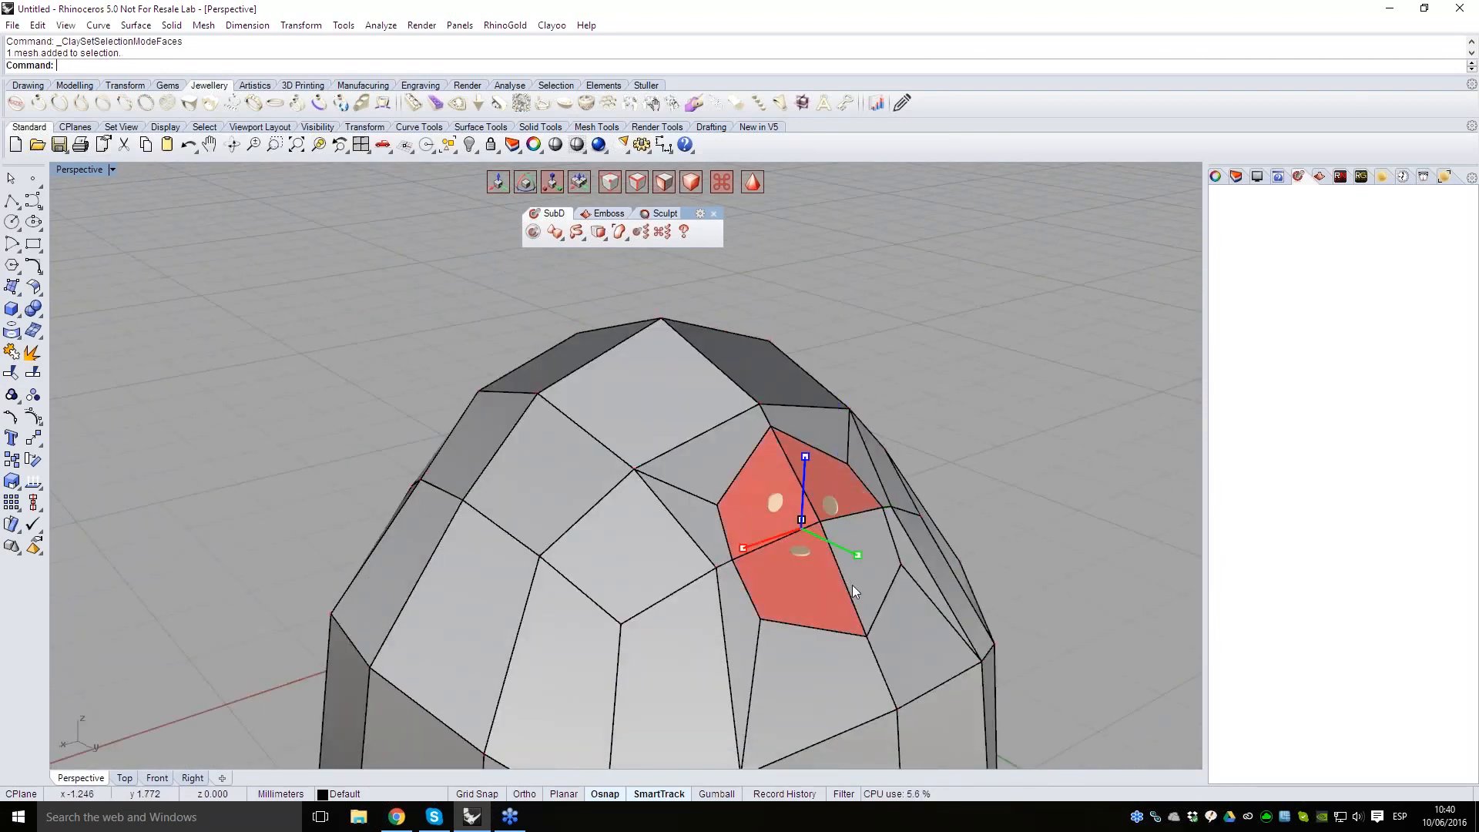
left_click(861, 569, "shift")
right_click_drag(848, 590, 663, 537)
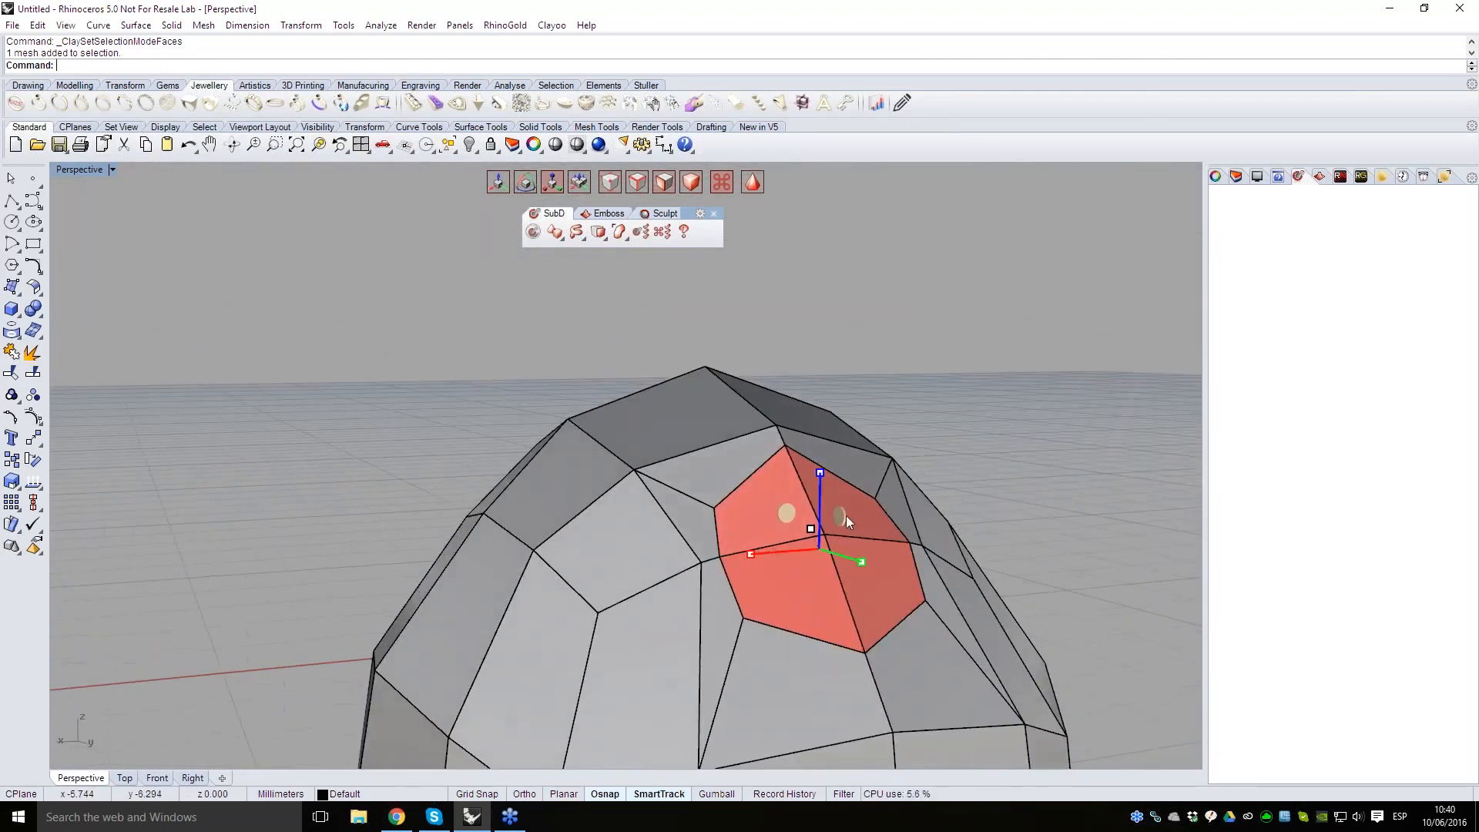
right_click_drag(846, 515, 963, 538)
key("i")
left_click_drag(1324, 233, 1306, 233)
left_click(1232, 281)
- Extrude the inset octagonal faces outward along their normal to form a collar on the dome's side
right_click_drag(886, 462, 936, 428)
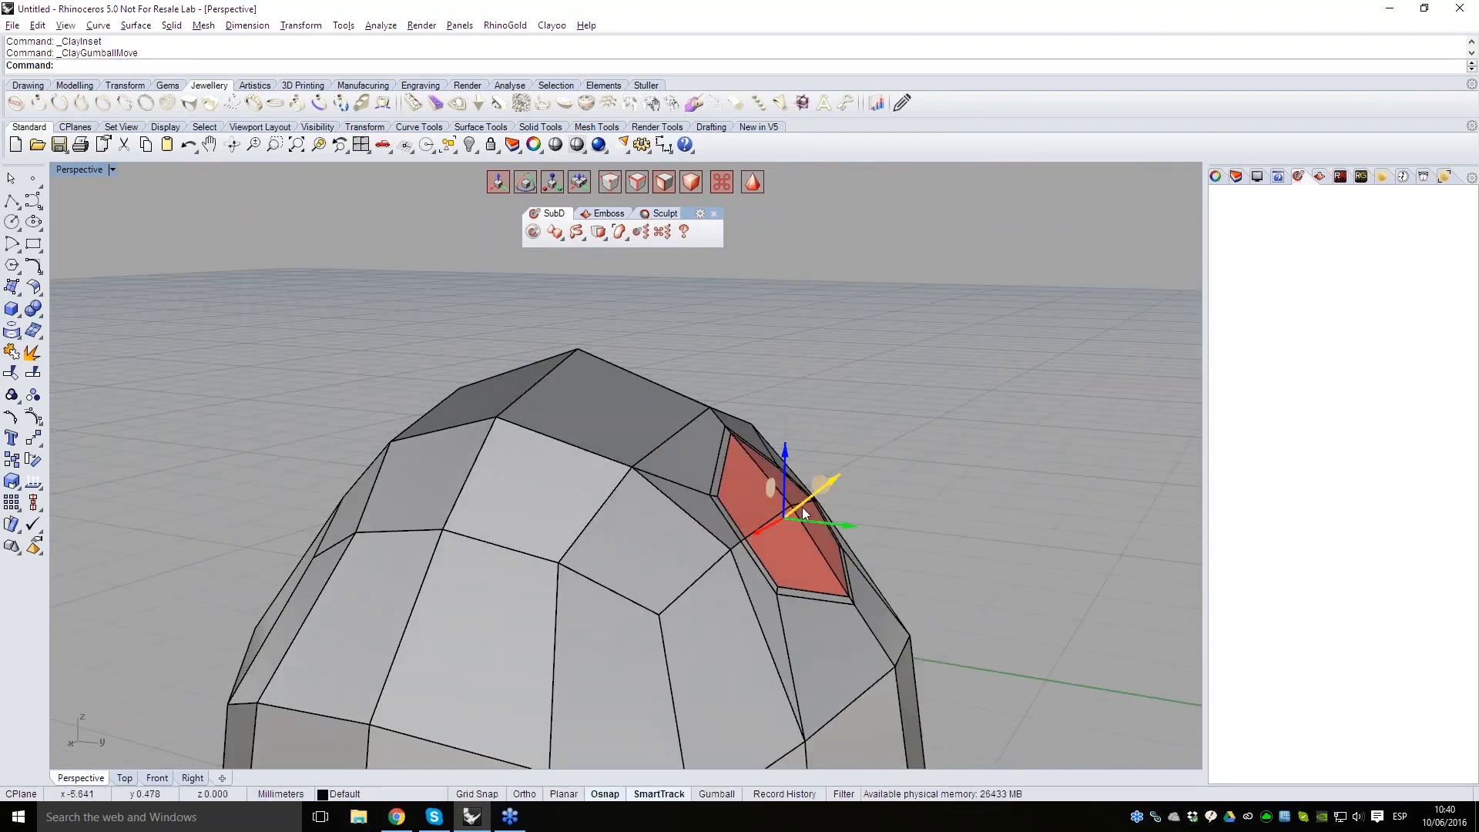
left_click_drag(824, 496, 863, 470)
right_click_drag(862, 470, 901, 606)
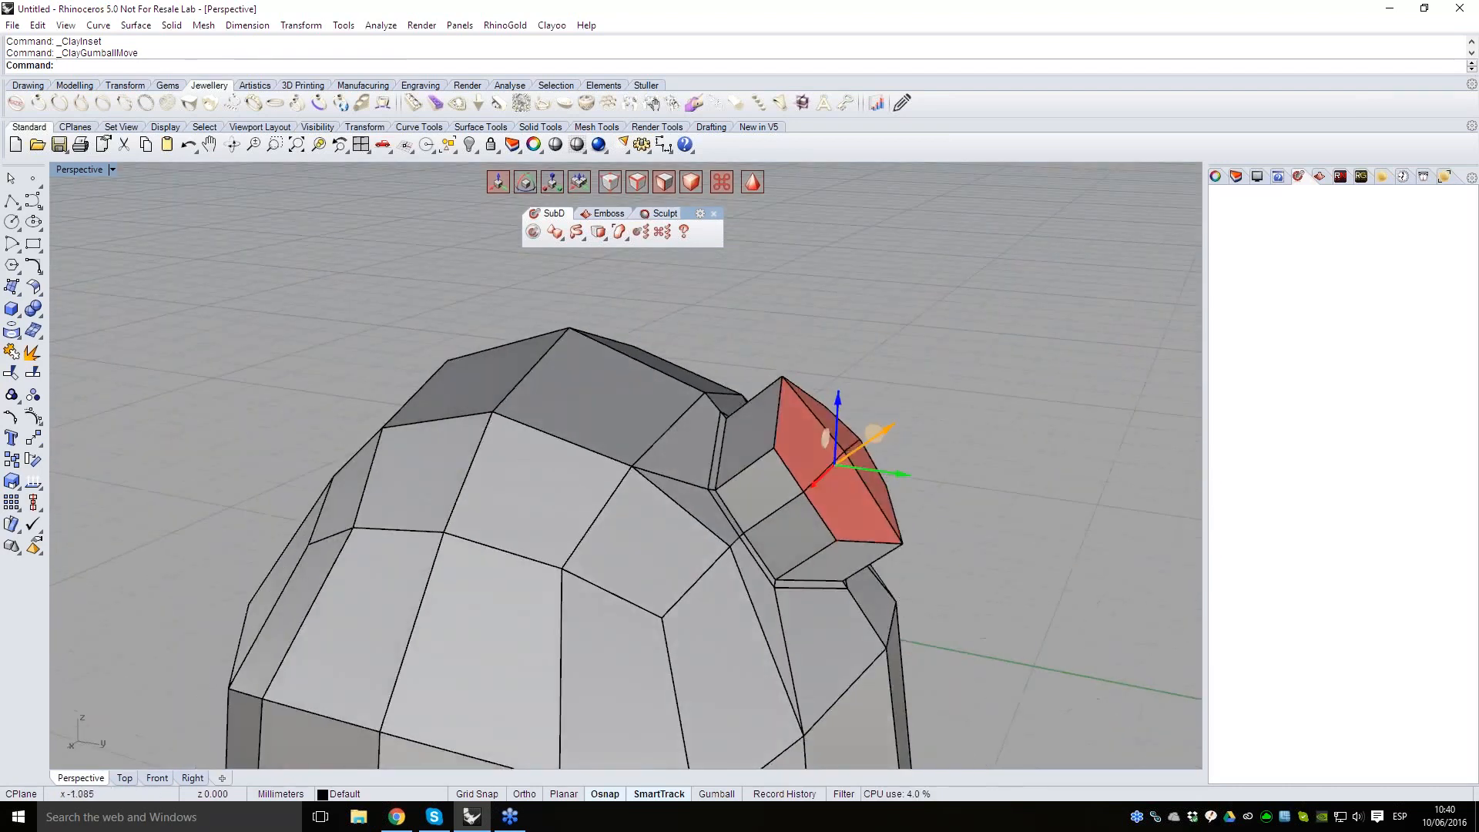
right_click_drag(997, 498, 977, 518)
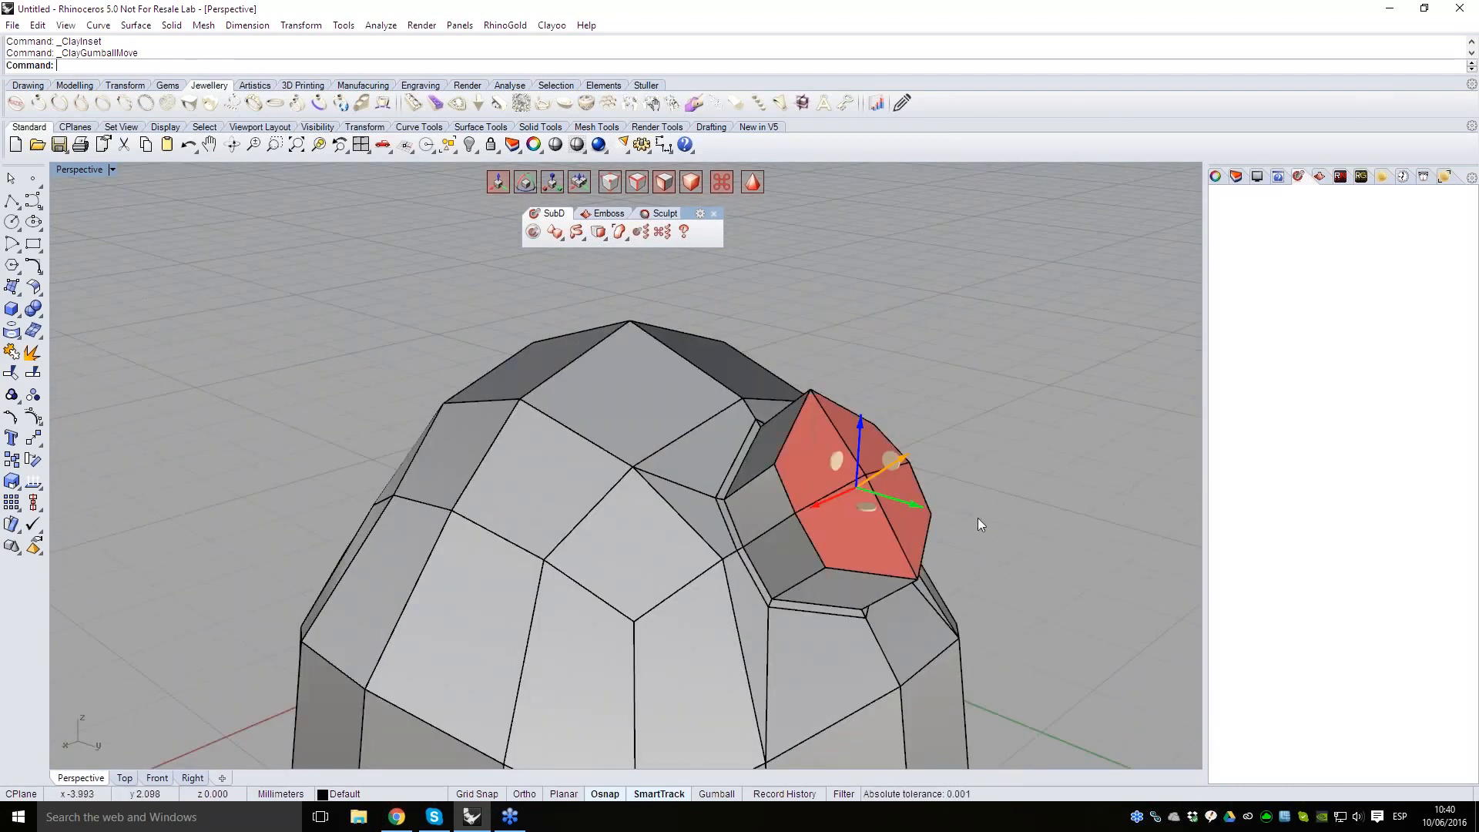
- Inset the collar's end faces by 0.172, trying out the individual inset option but leaving it off
mouse_move(1018, 377)
right_mouse_down()
mouse_move(986, 388)
mouse_move(995, 379)
right_mouse_up()
right_click(995, 376)
left_click_drag(1320, 232, 1323, 234)
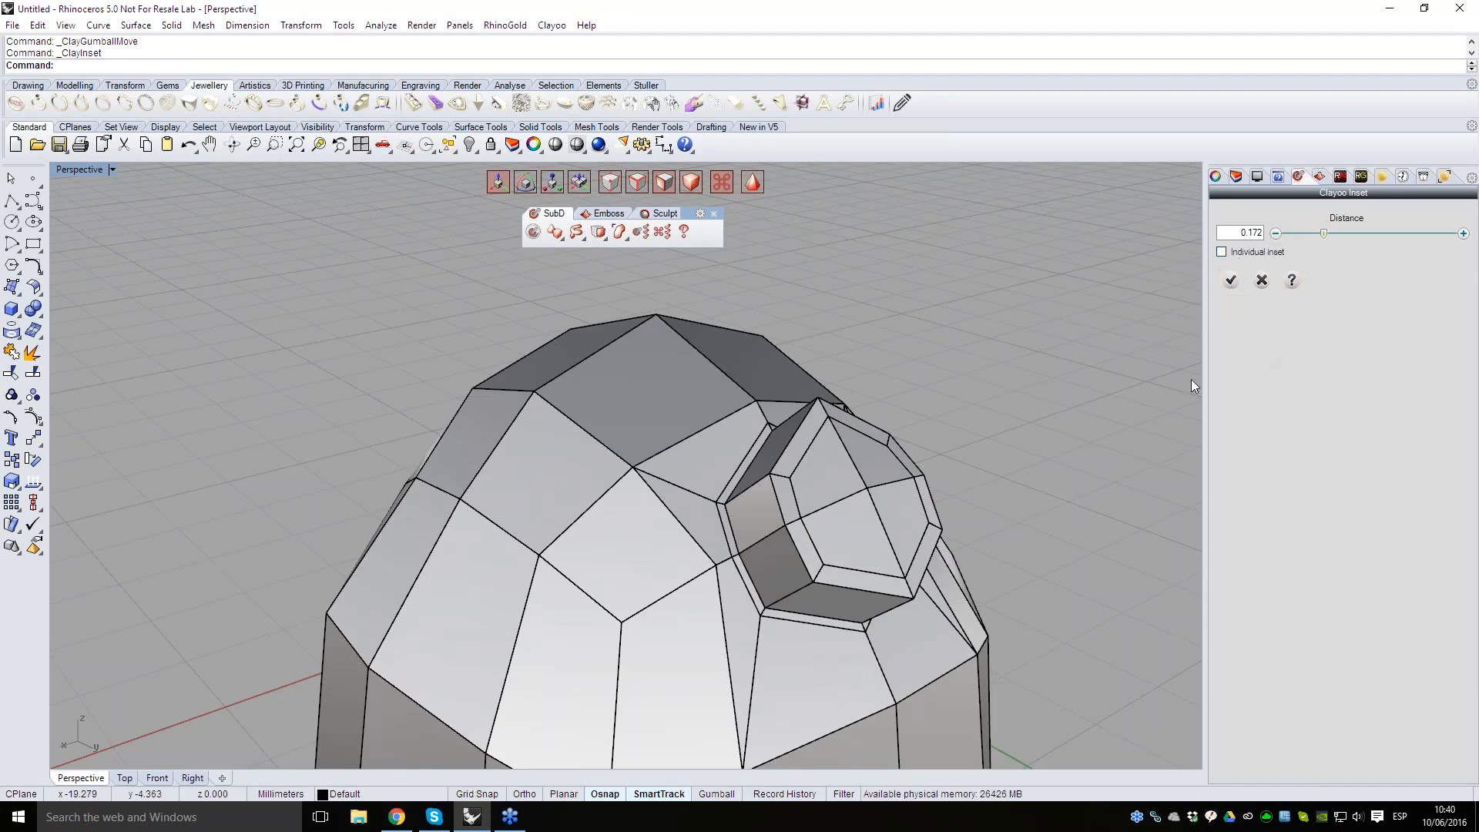
right_click_drag(1109, 384, 1067, 370)
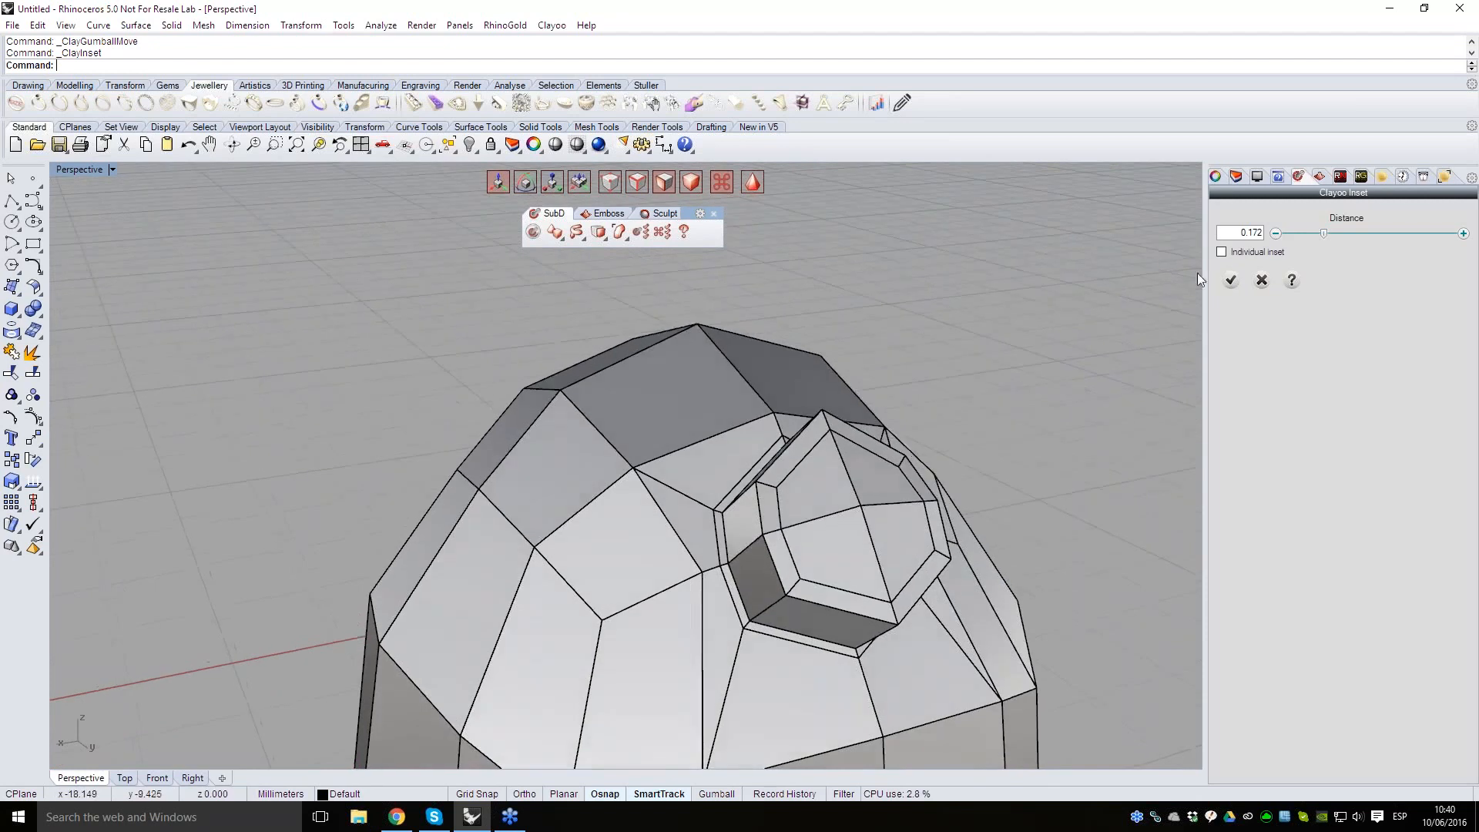
left_click(1223, 252)
right_click_drag(637, 520, 856, 531)
scroll(872, 509, "up", 4)
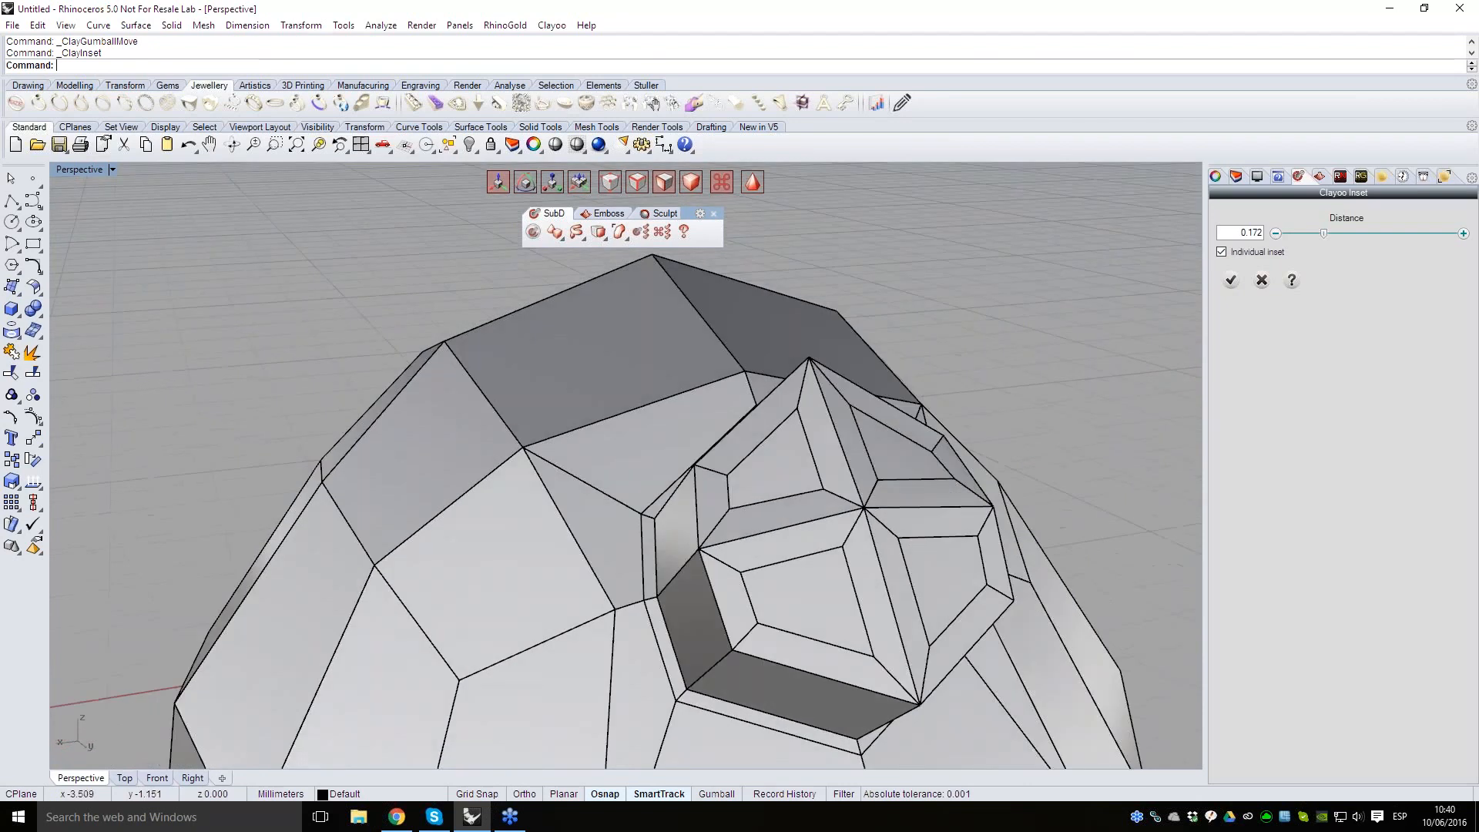
left_click(1235, 253)
left_click(1235, 252)
left_click(1222, 252)
left_click(1234, 281)
- Extrude the collar's inner faces outward along their normal to form the first horn segment
right_click_drag(914, 426, 977, 458)
left_click_drag(914, 467, 972, 528)
right_click_drag(972, 529, 763, 474)
scroll(891, 501, "down", 6)
right_click_drag(891, 501, 877, 460)
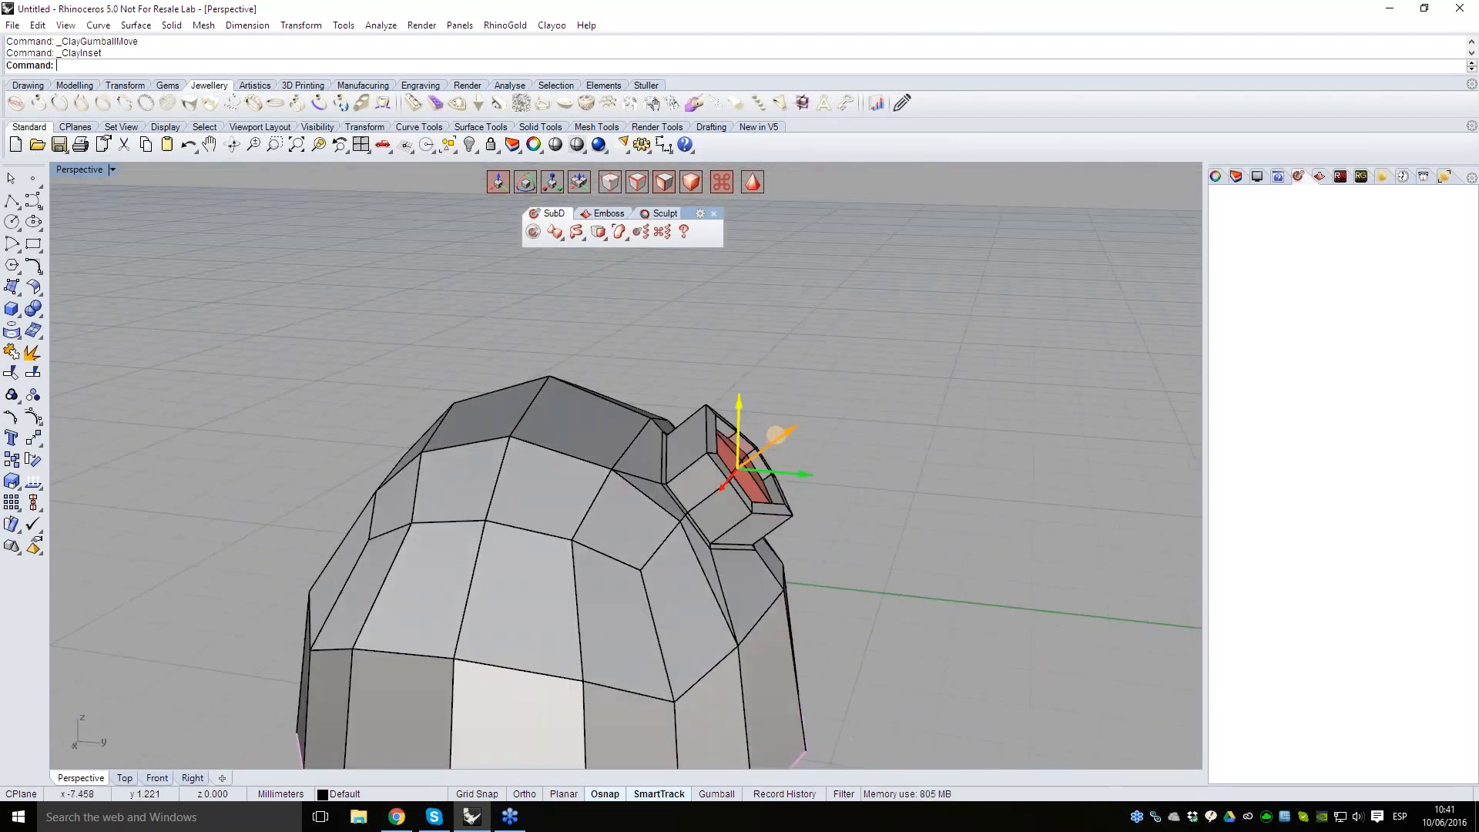
left_click_drag(761, 453, 814, 420)
right_click_drag(974, 470, 621, 396)
scroll(837, 460, "up", 5)
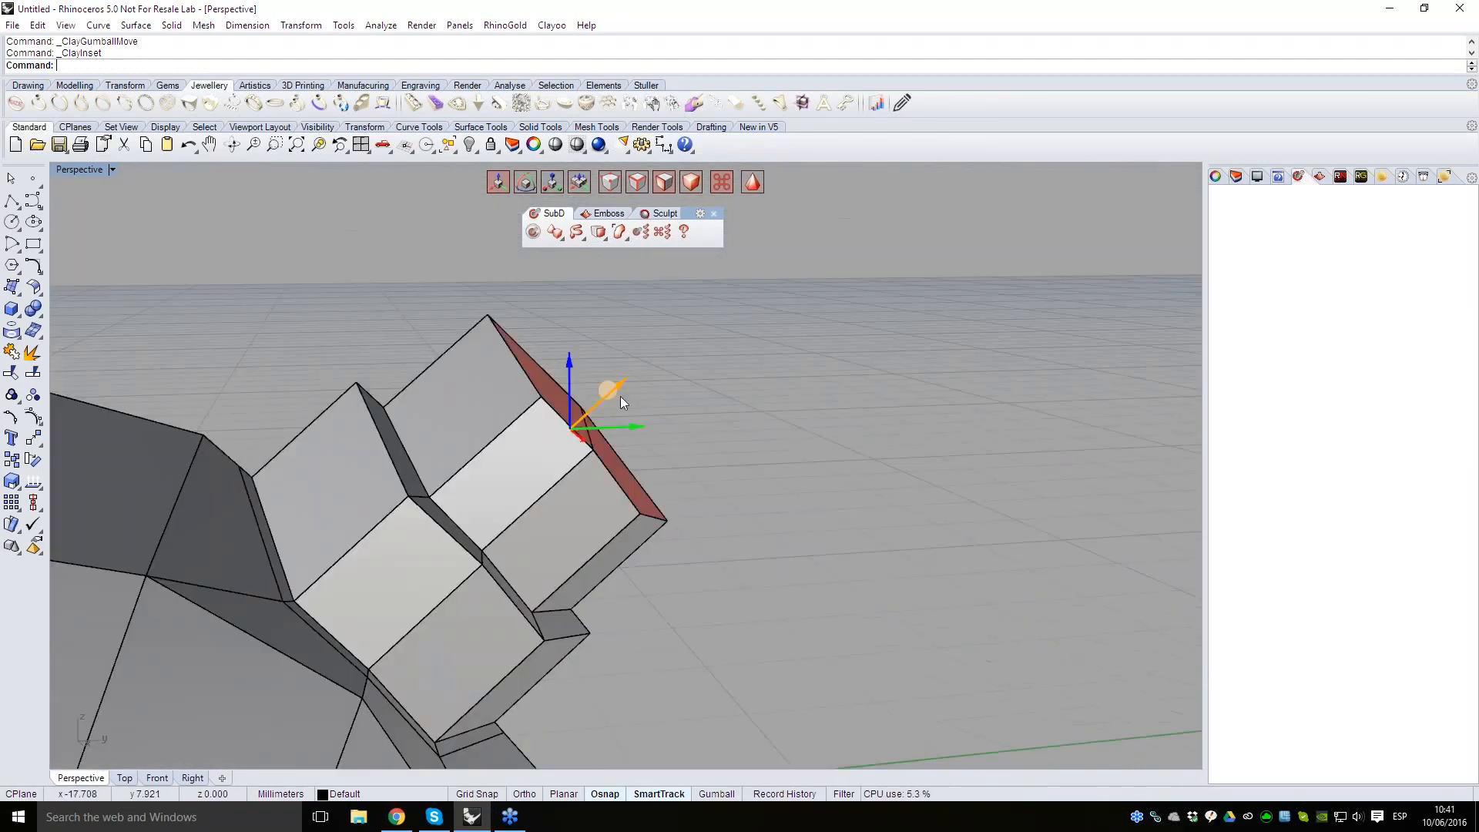
left_click_drag(599, 384, 634, 328)
right_click_drag(636, 329, 618, 375)
- Reselect the horn's end faces, extrude them upward as a second segment and adjust their position along X
left_click(623, 371)
left_click(669, 466, "shift")
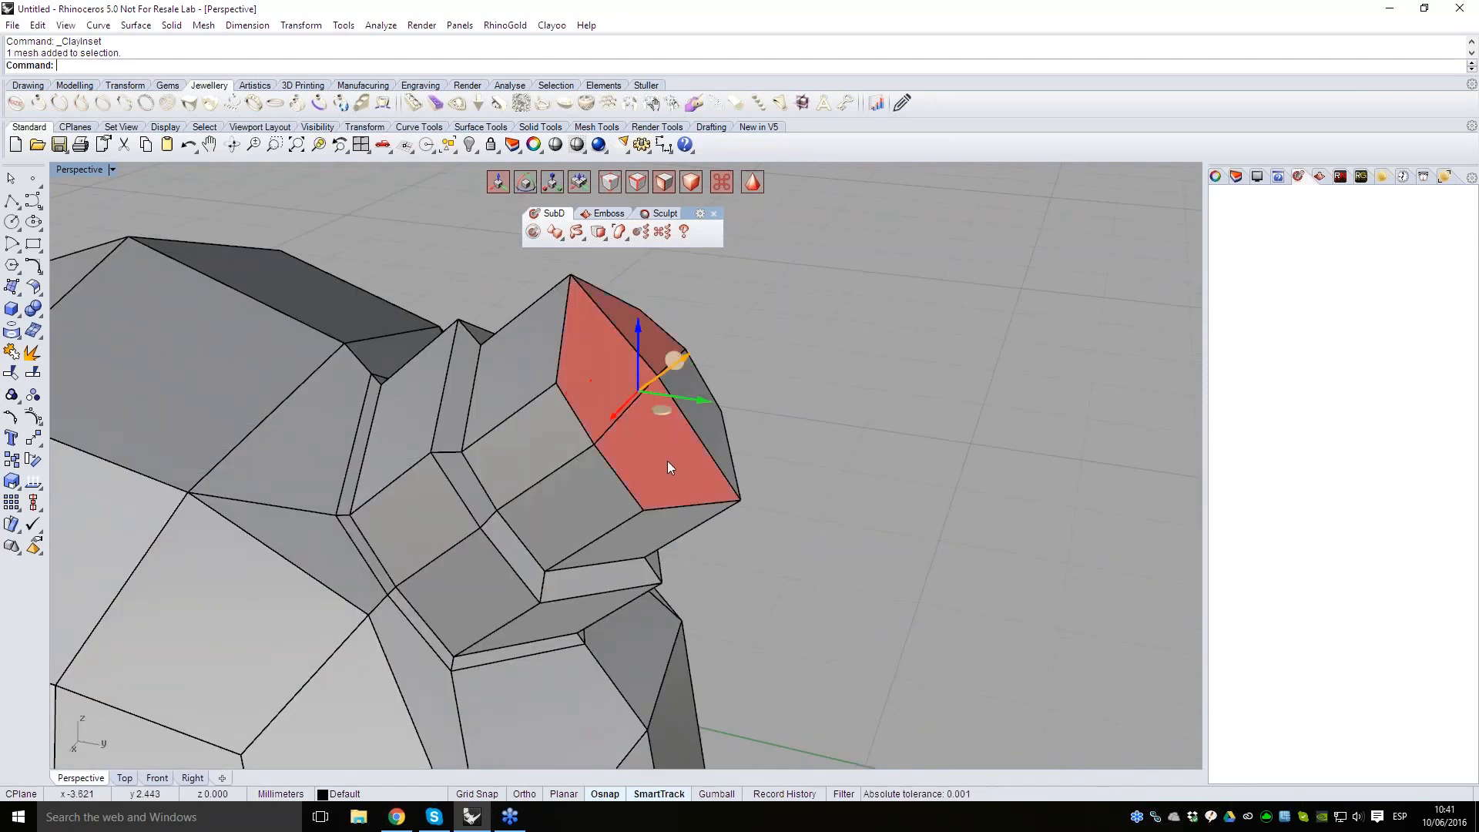
right_click_drag(702, 436, 716, 477)
left_click_drag(648, 438, 599, 440)
right_click_drag(600, 440, 539, 543)
key("e")
key("w")
key("w")
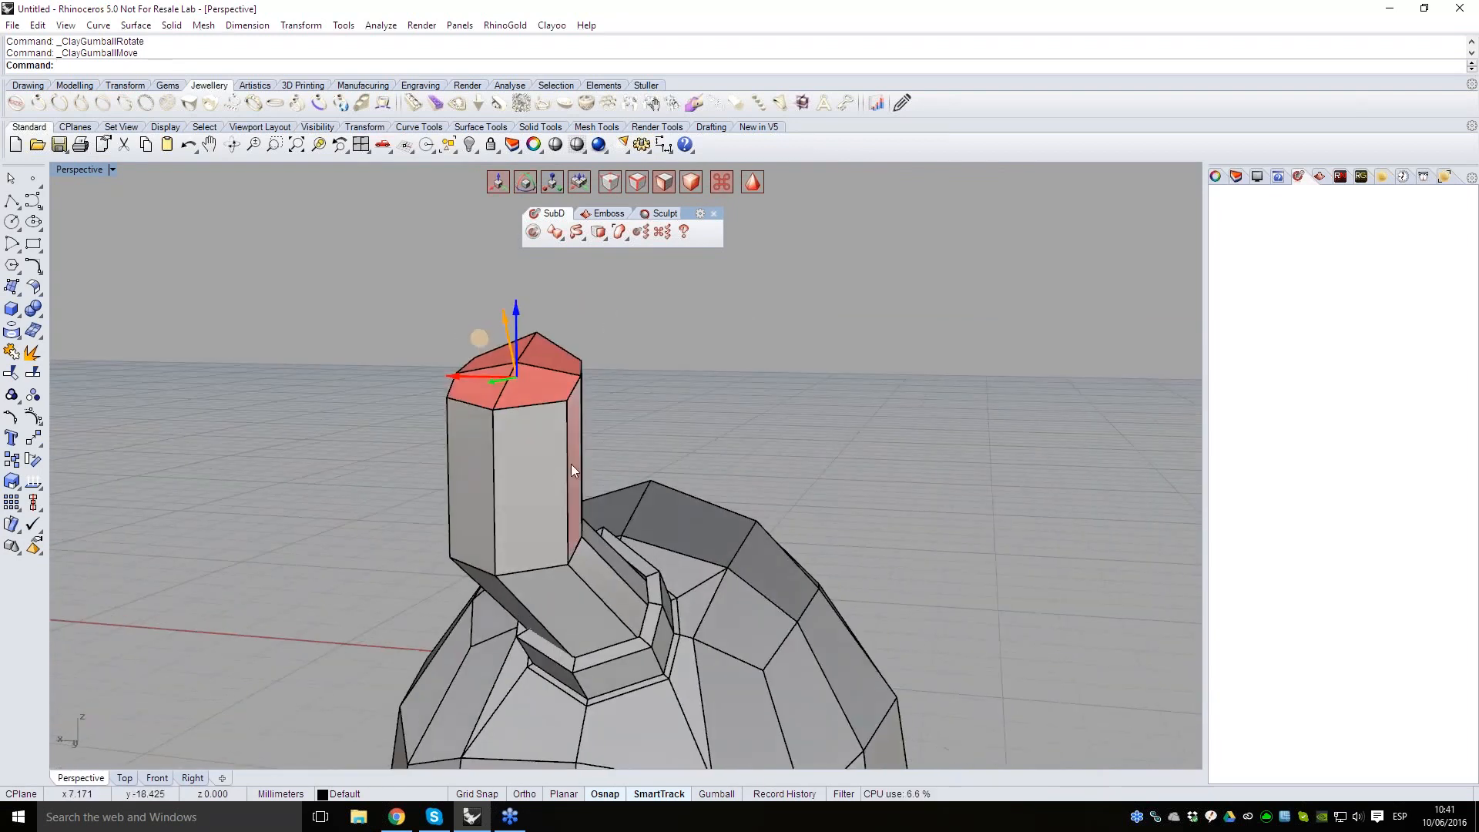
left_click_drag(466, 375, 474, 376)
right_click_drag(524, 443, 564, 416)
- Rotate the end faces of the upright horn segment and scale them to shape the bend
key("e")
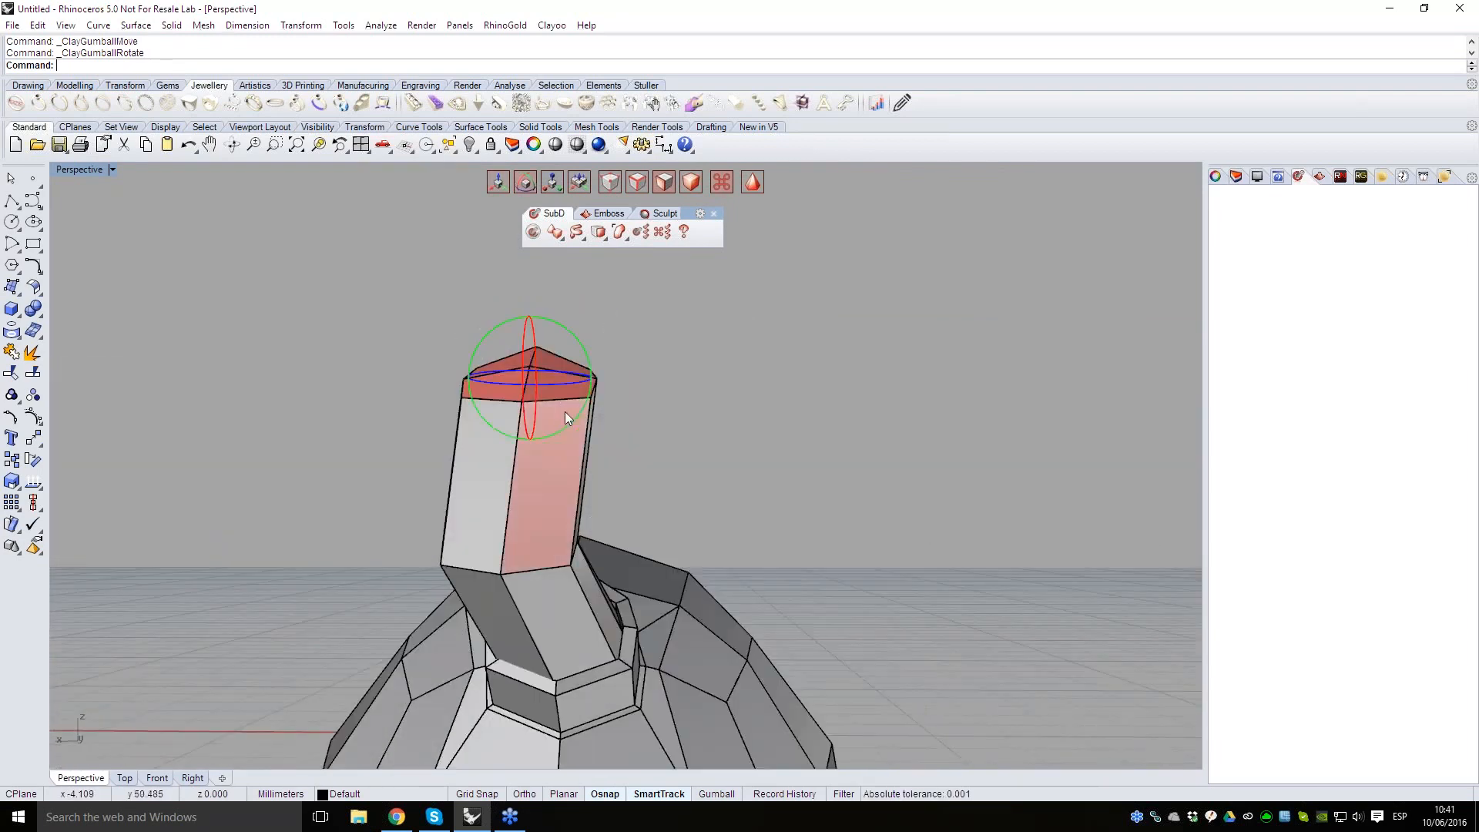
left_click_drag(566, 425, 541, 427)
type("rr")
left_click_drag(499, 351, 507, 354)
right_click_drag(548, 396, 680, 465)
key("e")
left_click_drag(615, 453, 616, 419)
- Extrude a further horn segment from the end faces and scale its end to taper the horn
right_click_drag(738, 554, 696, 396)
key("w")
left_click_drag(696, 393, 813, 299, "alt")
right_click_drag(810, 335, 646, 471)
key("r")
left_click_drag(649, 476, 663, 488)
- Move the tapered segment's end faces into line and rotate them to continue the horn's curve
key("w")
right_click_drag(678, 501, 970, 563)
left_click_drag(667, 470, 593, 466)
right_click_drag(593, 469, 376, 478)
left_click_drag(687, 419, 691, 445)
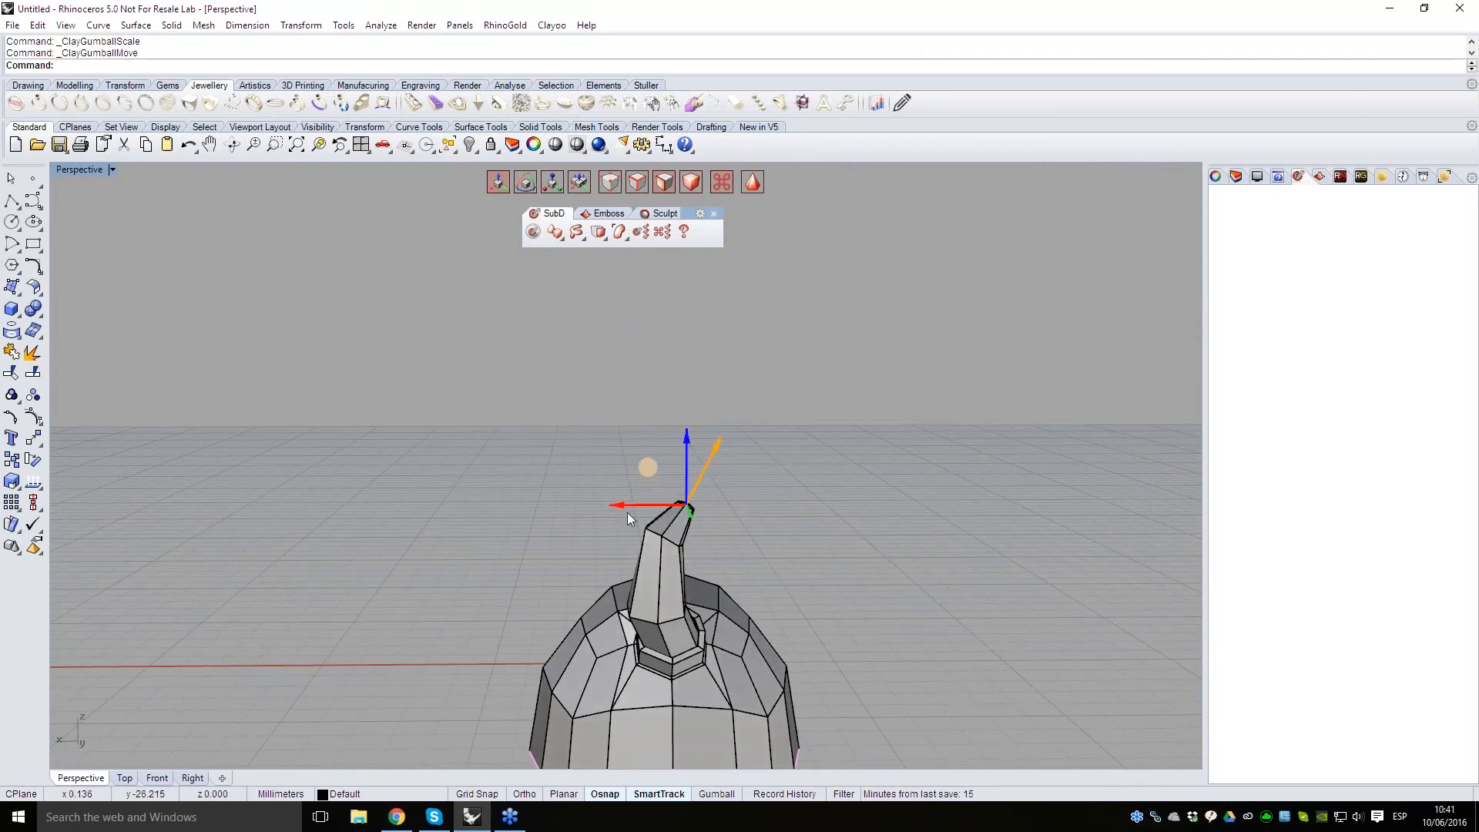
right_click_drag(630, 505, 670, 549)
key("e")
left_click_drag(682, 547, 668, 560)
- Extrude the horn's tip segment along the X axis, raise its end faces in Z and scale them
key("w")
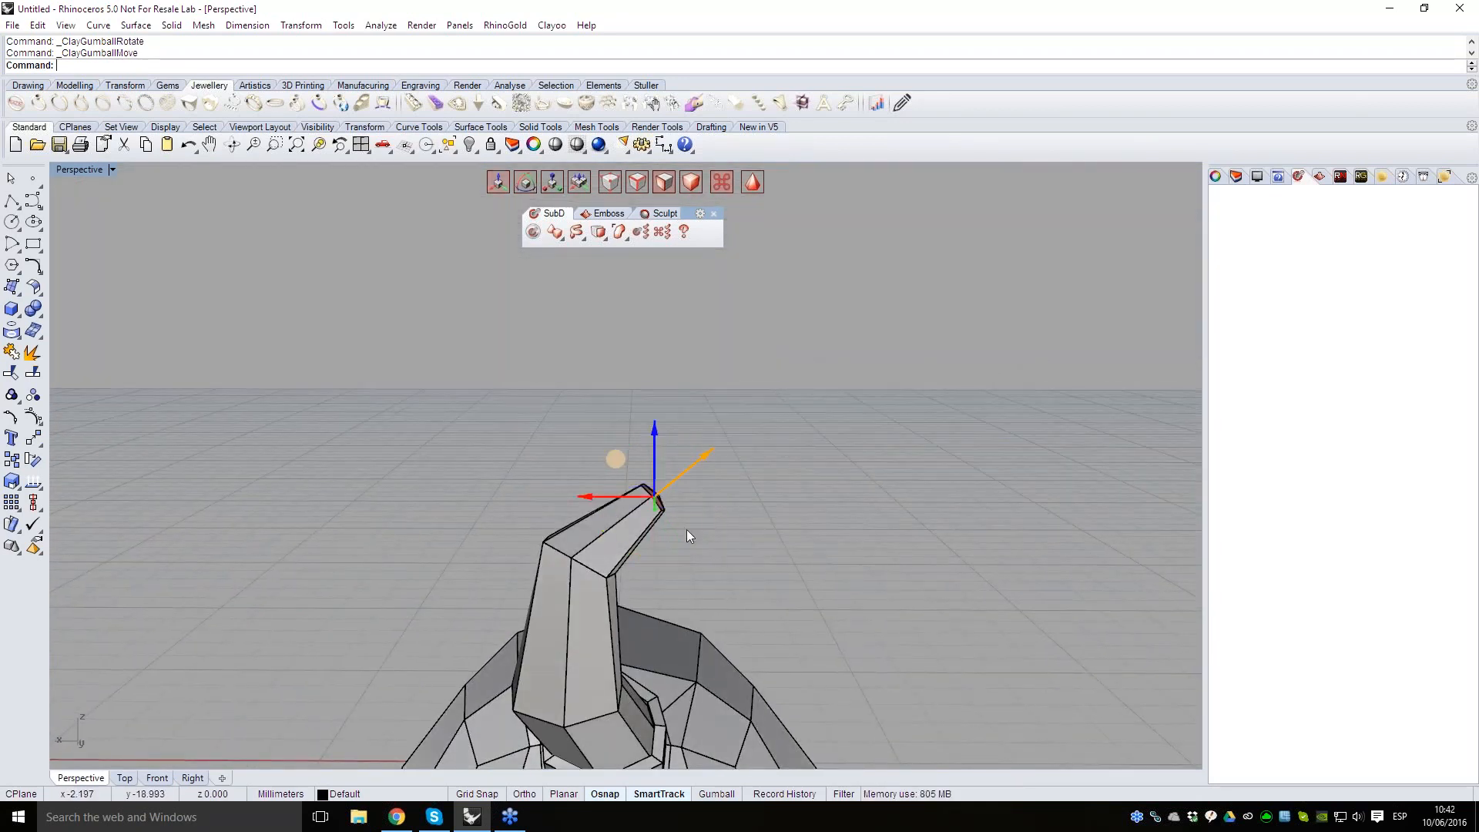
left_click_drag(621, 499, 741, 561)
right_click_drag(741, 561, 715, 465)
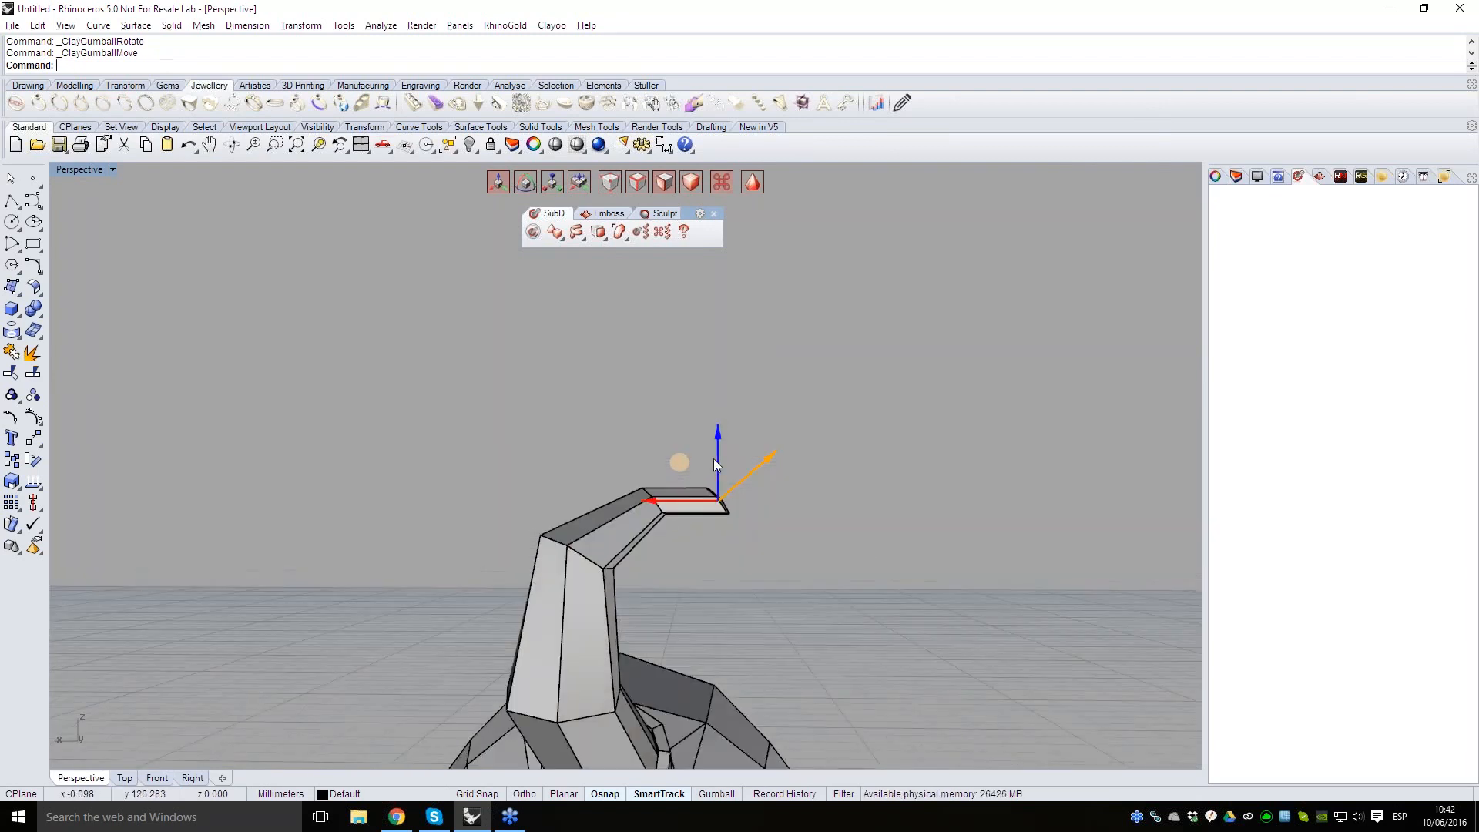
left_click_drag(751, 542, 752, 544)
left_click_drag(718, 449, 719, 423)
right_click_drag(719, 428, 502, 608)
key("r")
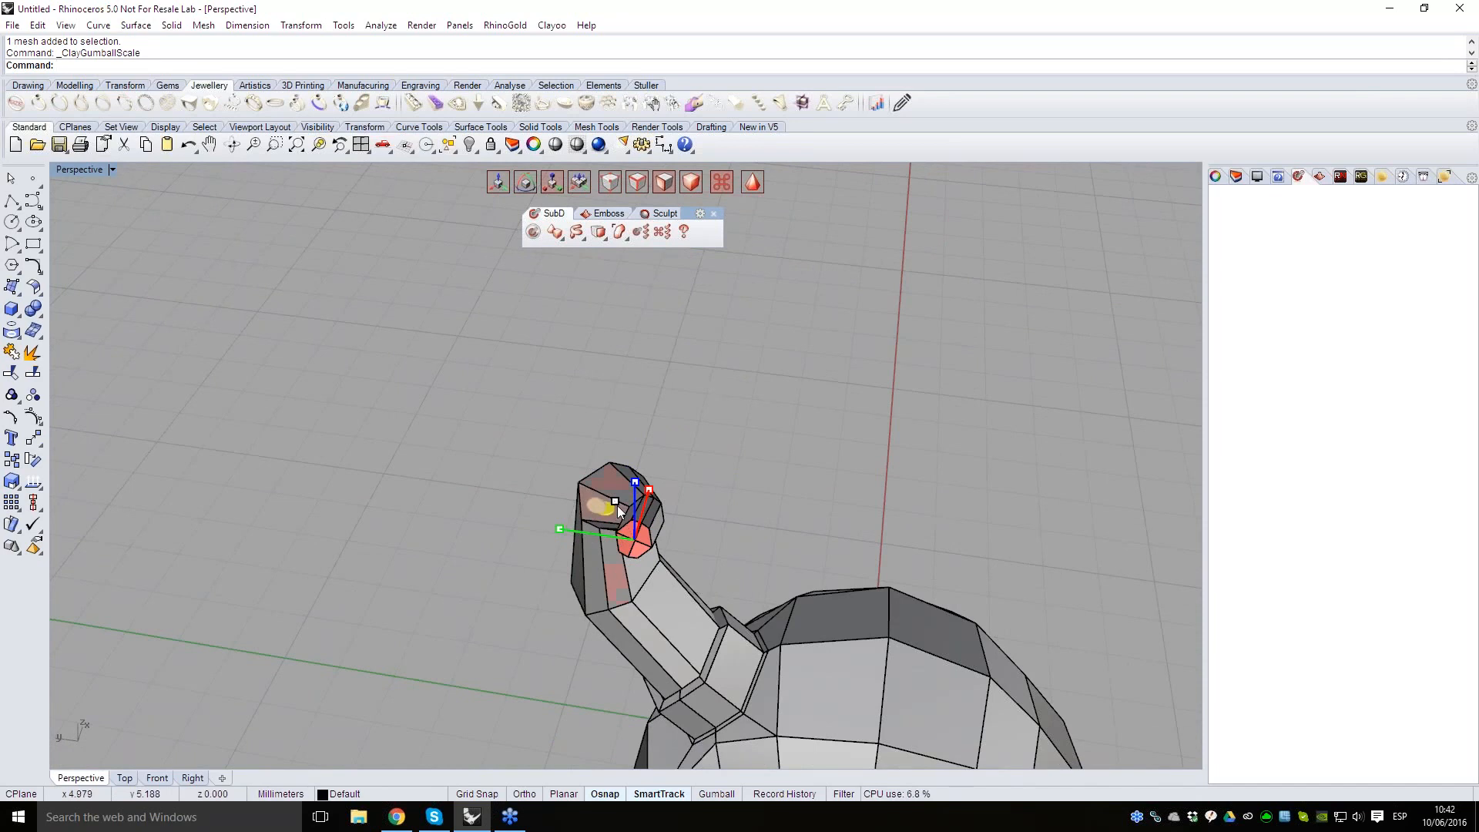
left_click_drag(617, 502, 625, 522)
left_click(459, 578)
- Select the edge loop around the horn's base and move it with the gumball, including along the X axis
scroll(459, 578, "down", 4)
right_click_drag(459, 577, 928, 664)
key("Tab")
scroll(667, 556, "up", 5)
scroll(847, 604, "down", 4)
key("b")
key("s")
scroll(710, 317, "up", 3)
left_click_drag(810, 379, 816, 373)
right_click_drag(816, 374, 572, 596)
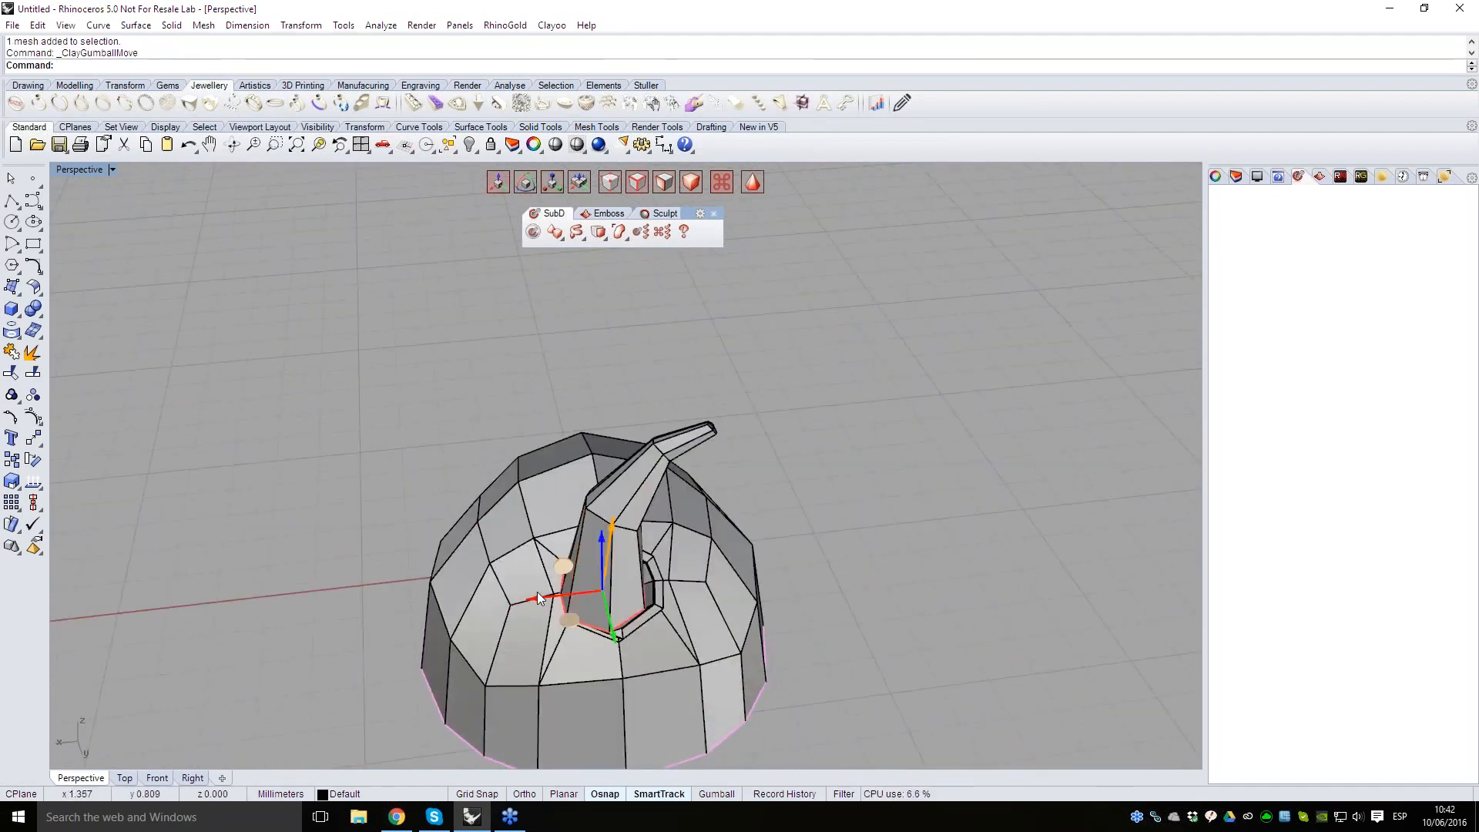
left_click_drag(537, 592, 545, 593)
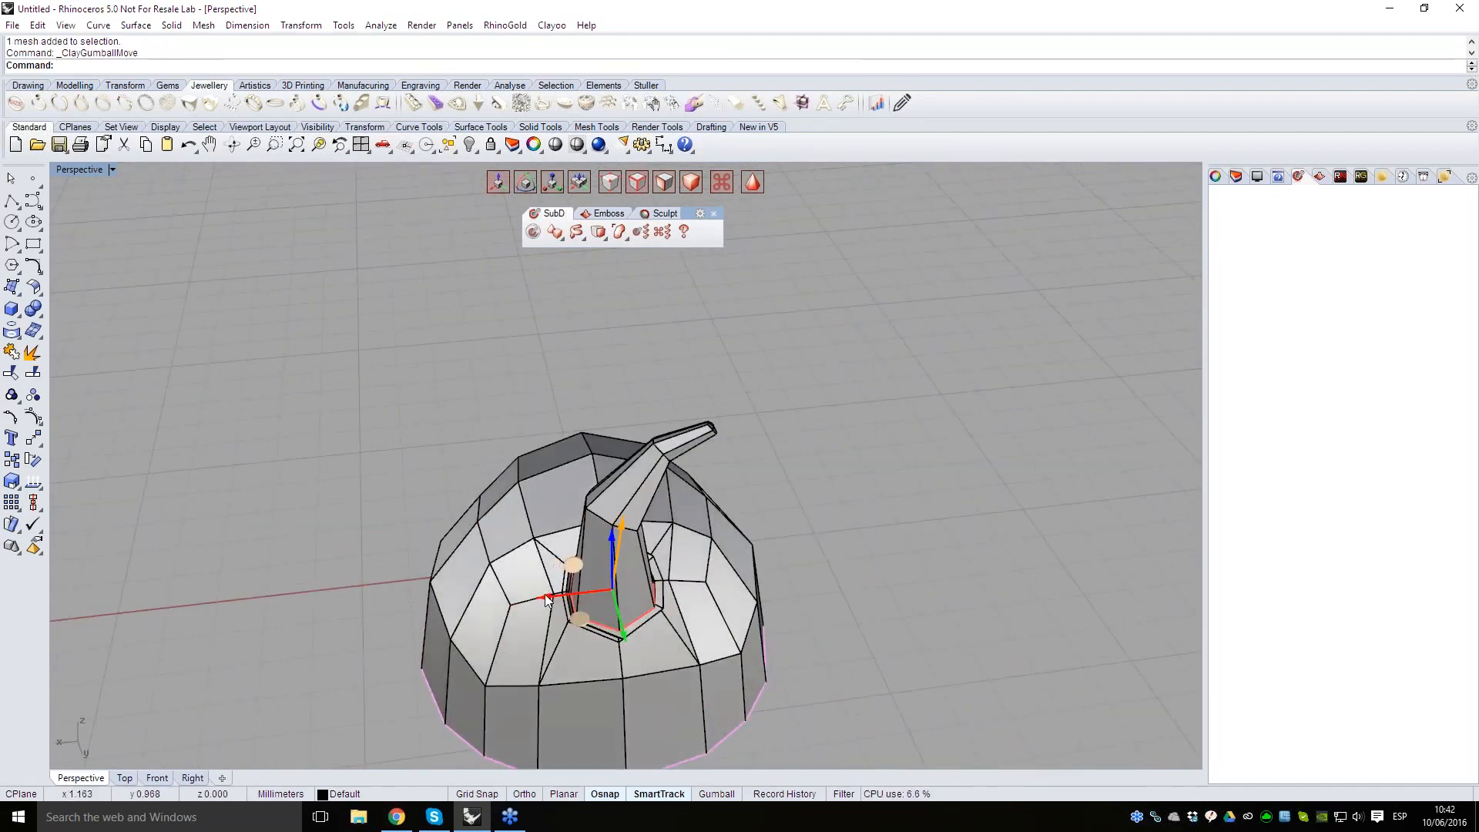
left_click(862, 552)
- Switch the model from the basic faceted display to smooth and activate face selection mode
right_click_drag(861, 552, 831, 534)
scroll(831, 535, "down", 5)
key("b")
scroll(812, 533, "up", 6)
key("d")
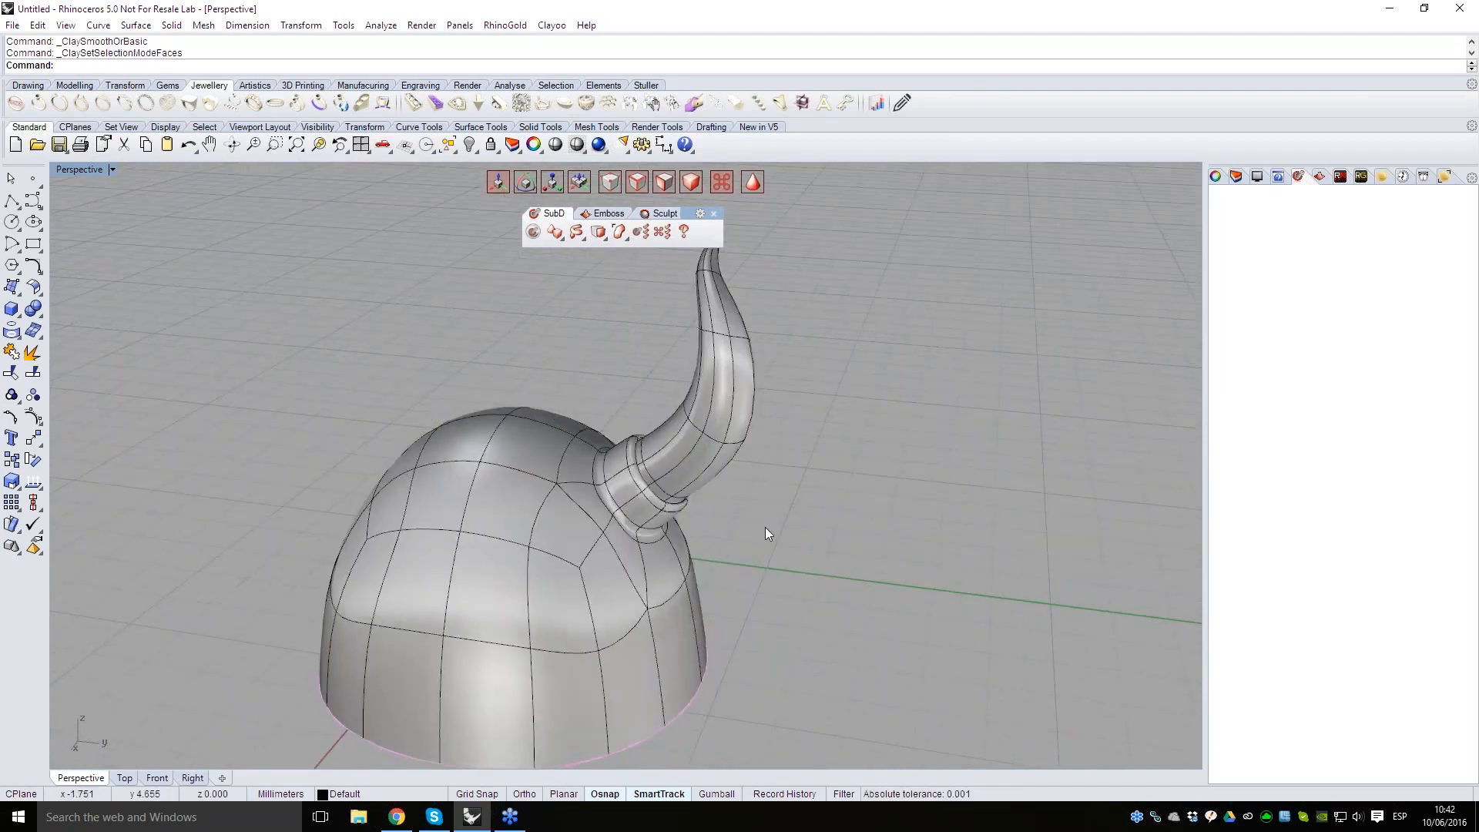
- Select the dome's central edge loop and split its sides to add a parallel edge loop on both sides, keeping the central edge
right_click_drag(691, 546, 795, 410)
key("s")
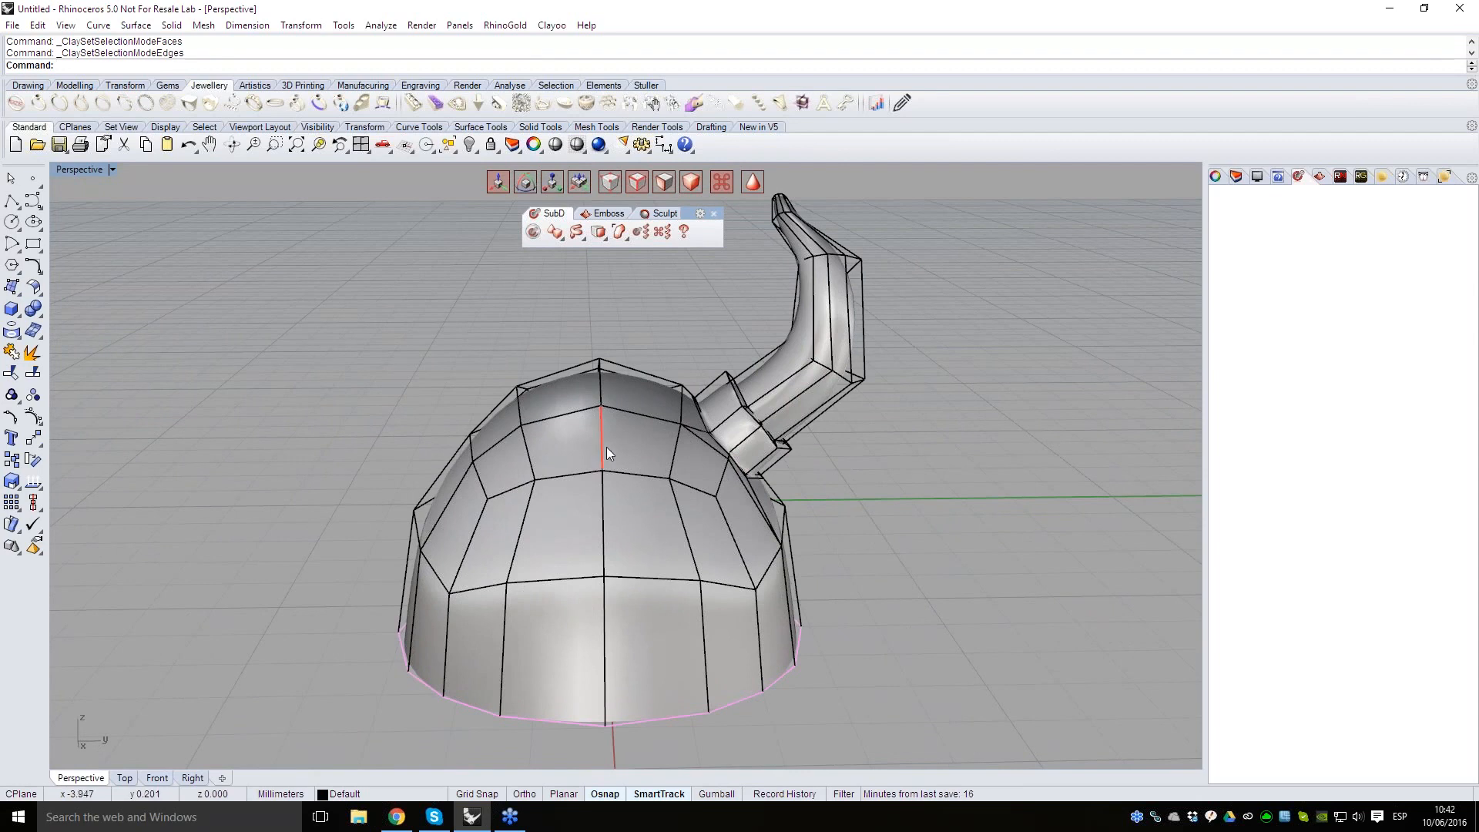
double_click(607, 450)
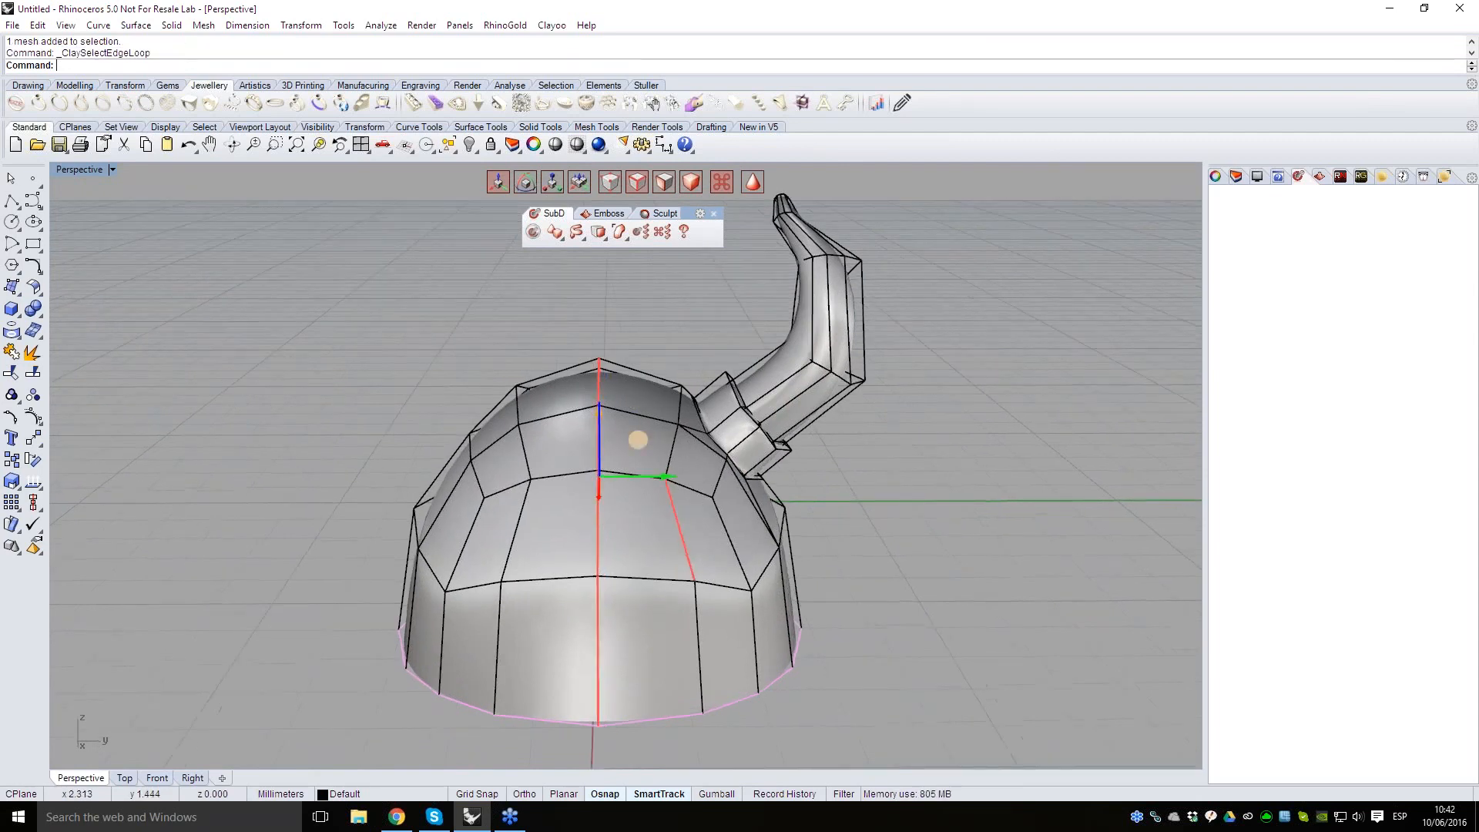
right_click_drag(684, 537, 644, 548)
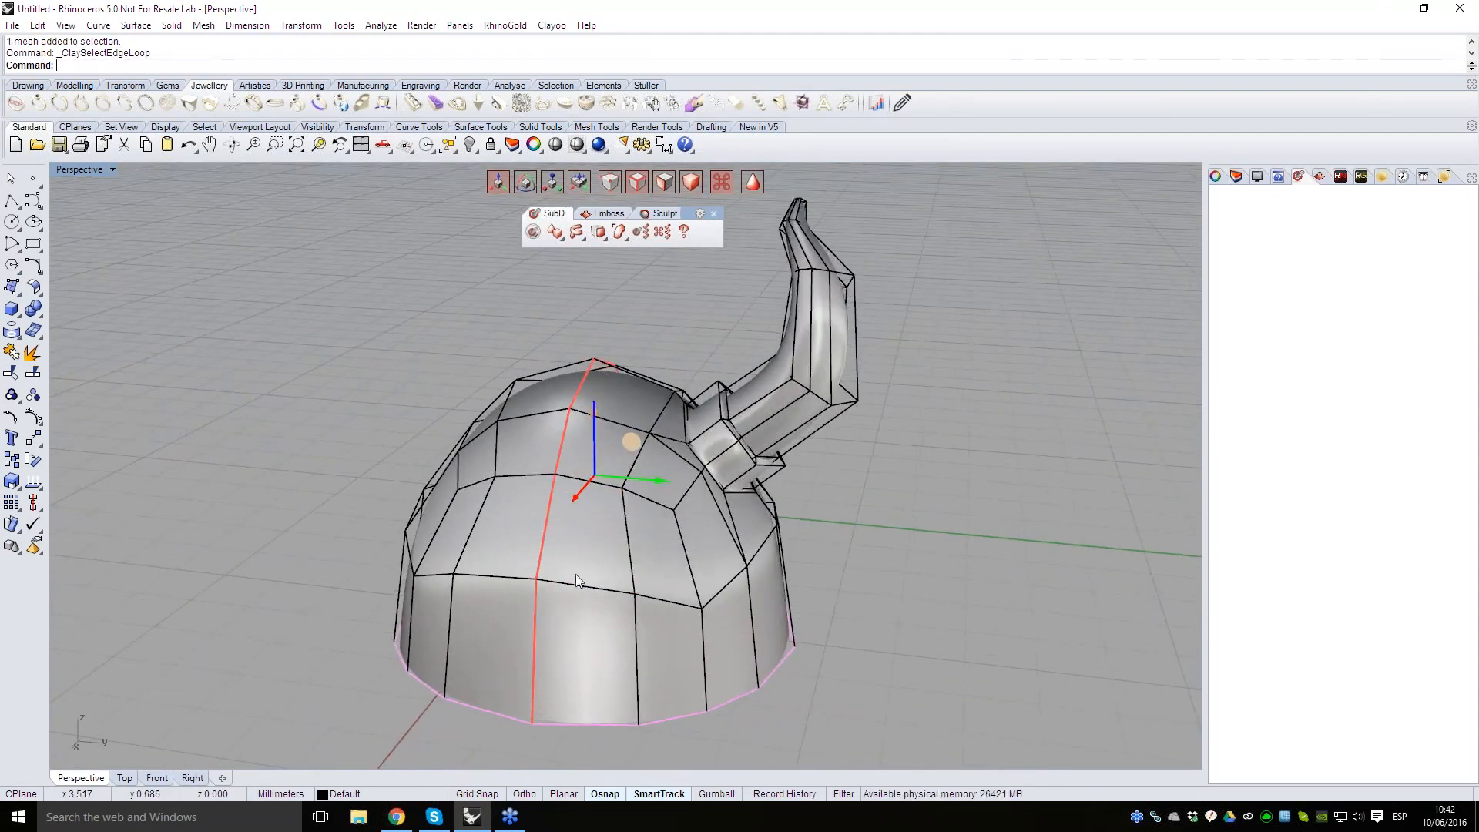
key("s")
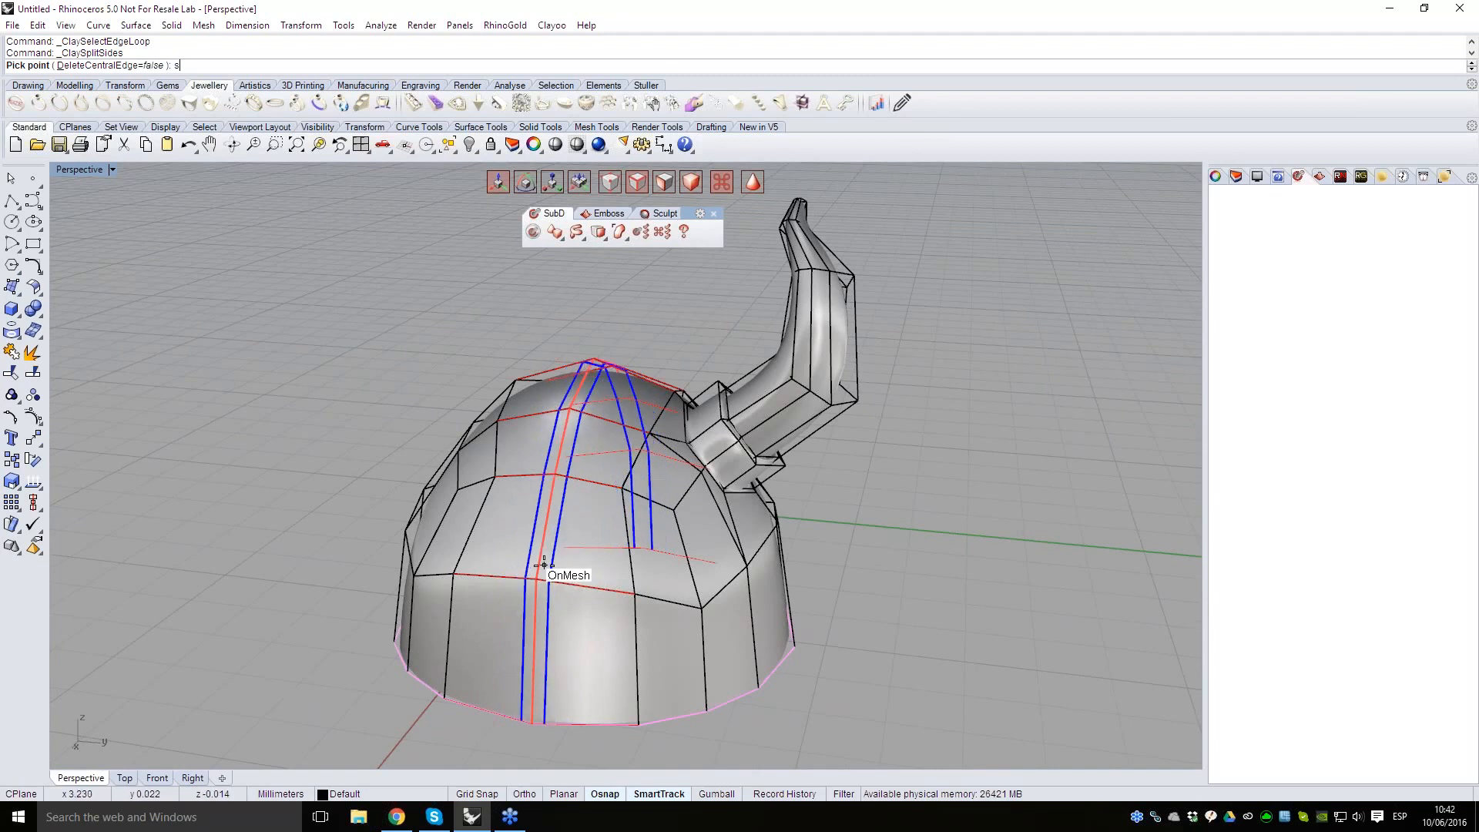
scroll(570, 587, "up", 3)
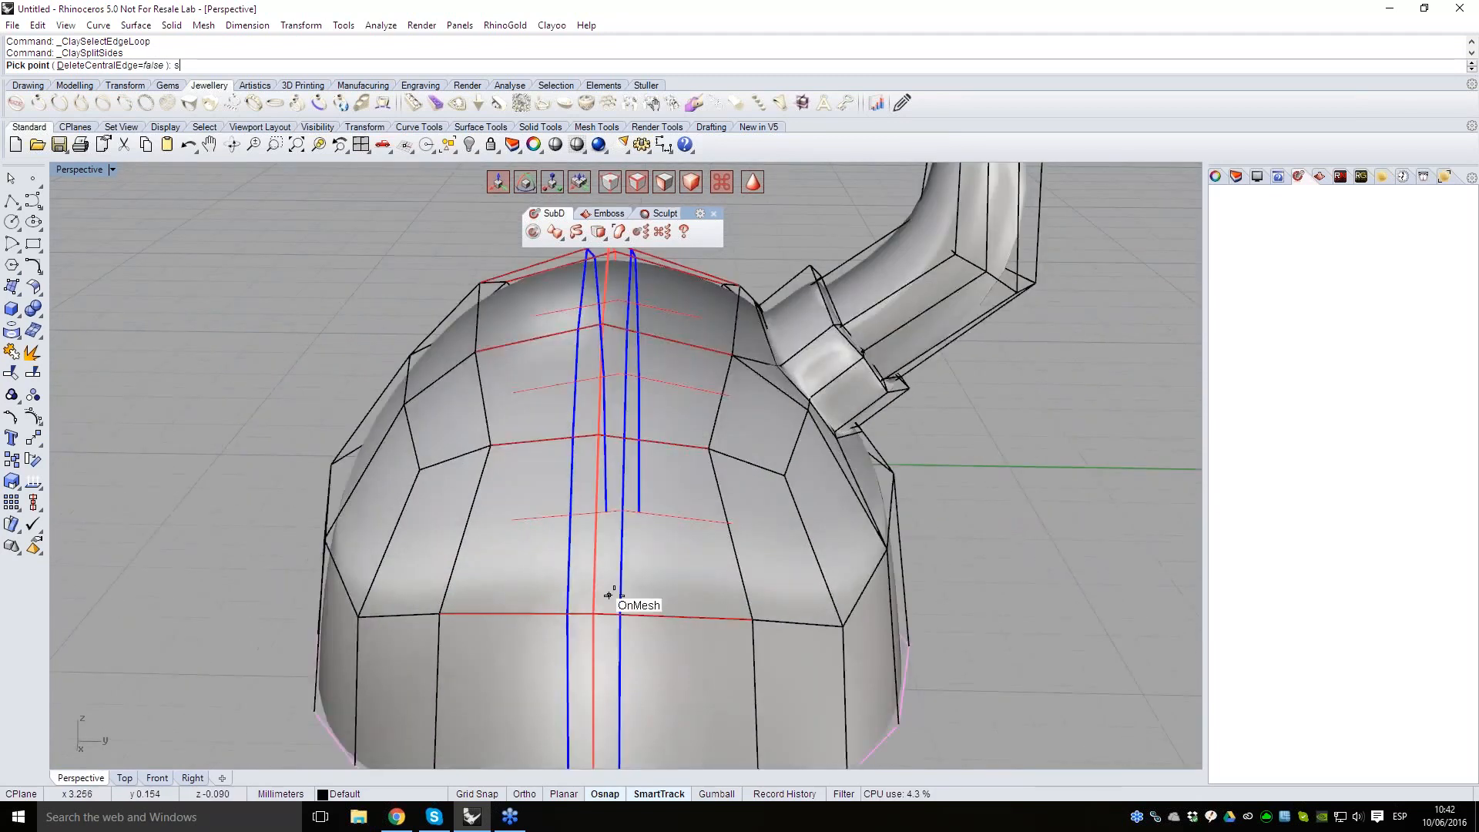
right_click_drag(617, 586, 621, 495, "shift")
left_click(614, 507)
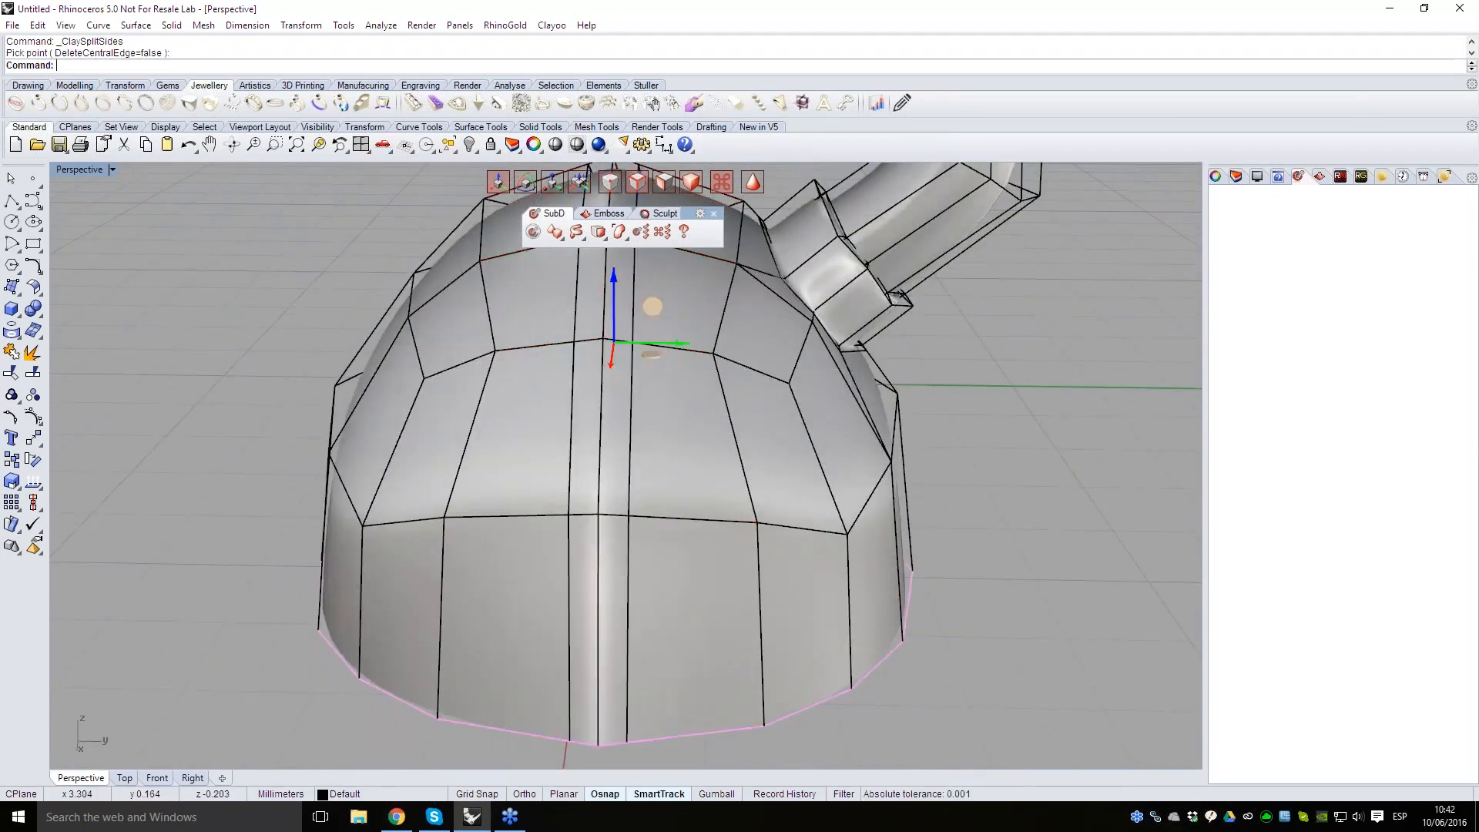
- Divide the dome's lowest row of faces with a horizontal edge loop close to the bottom rim and return to the basic faceted display
scroll(695, 658, "down", 5)
right_click_drag(760, 703, 775, 634)
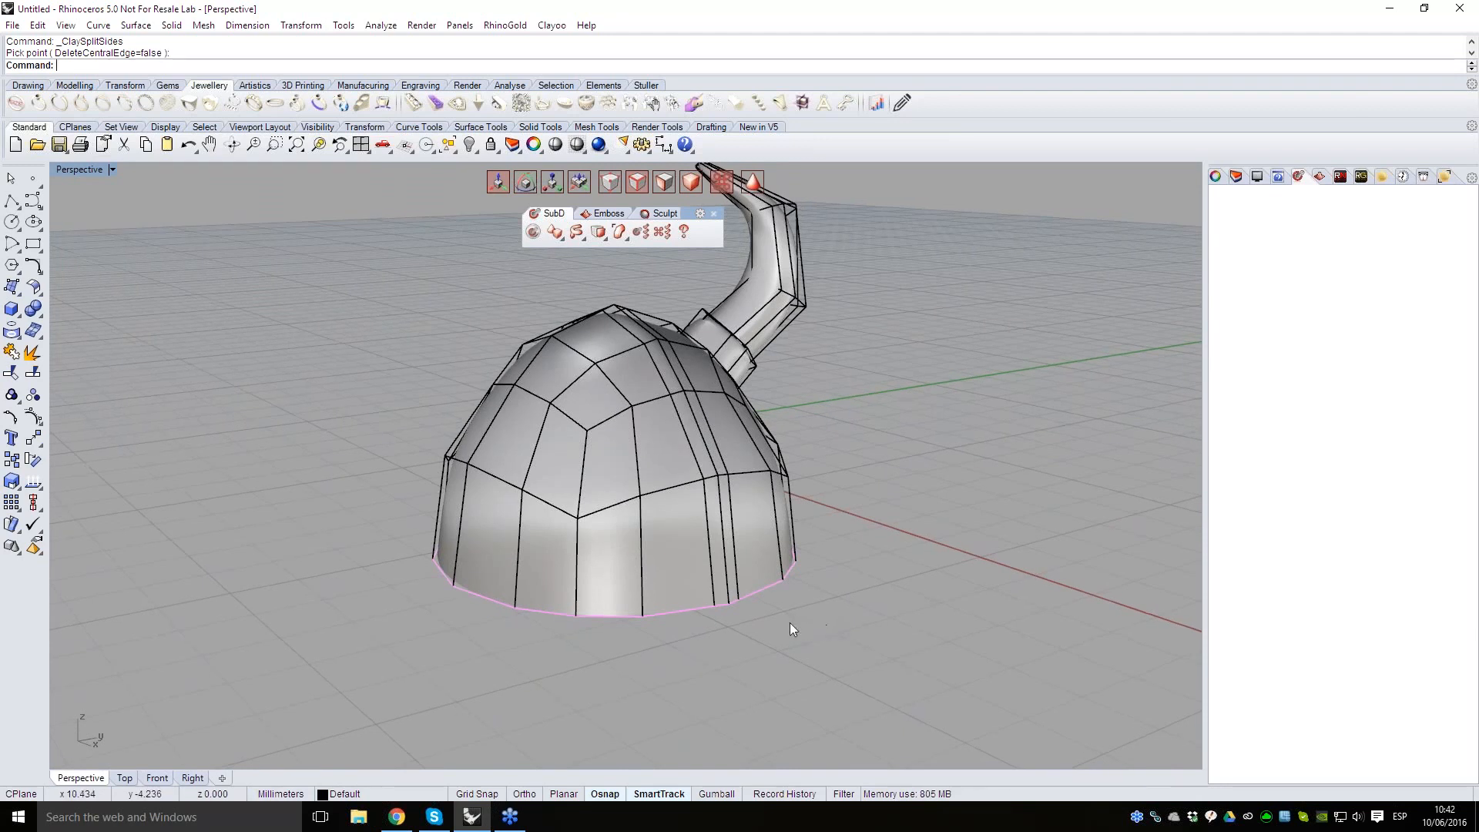
key("d")
key("Tab")
right_click_drag(908, 601, 862, 585)
key("c")
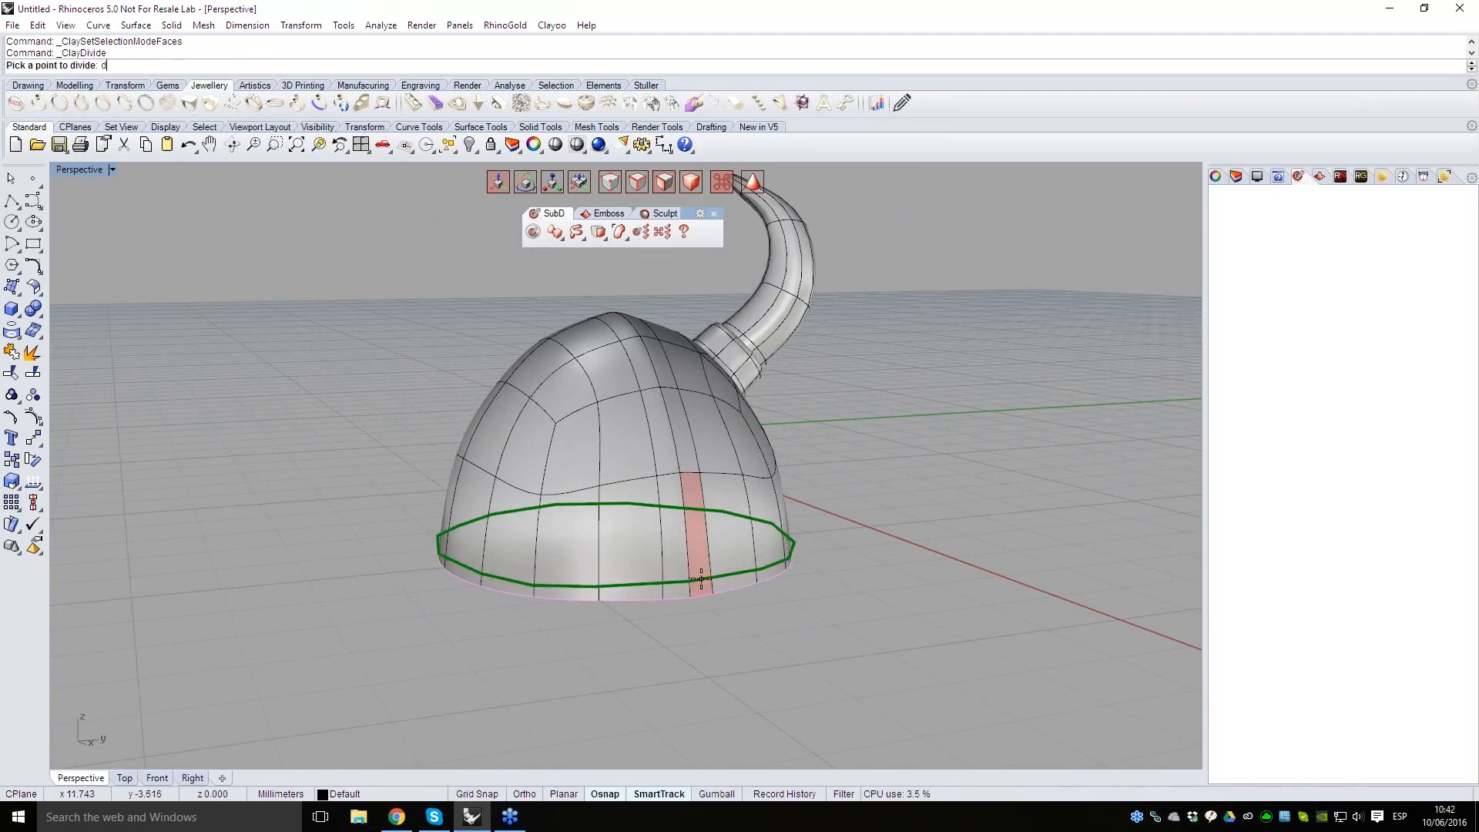
type("d")
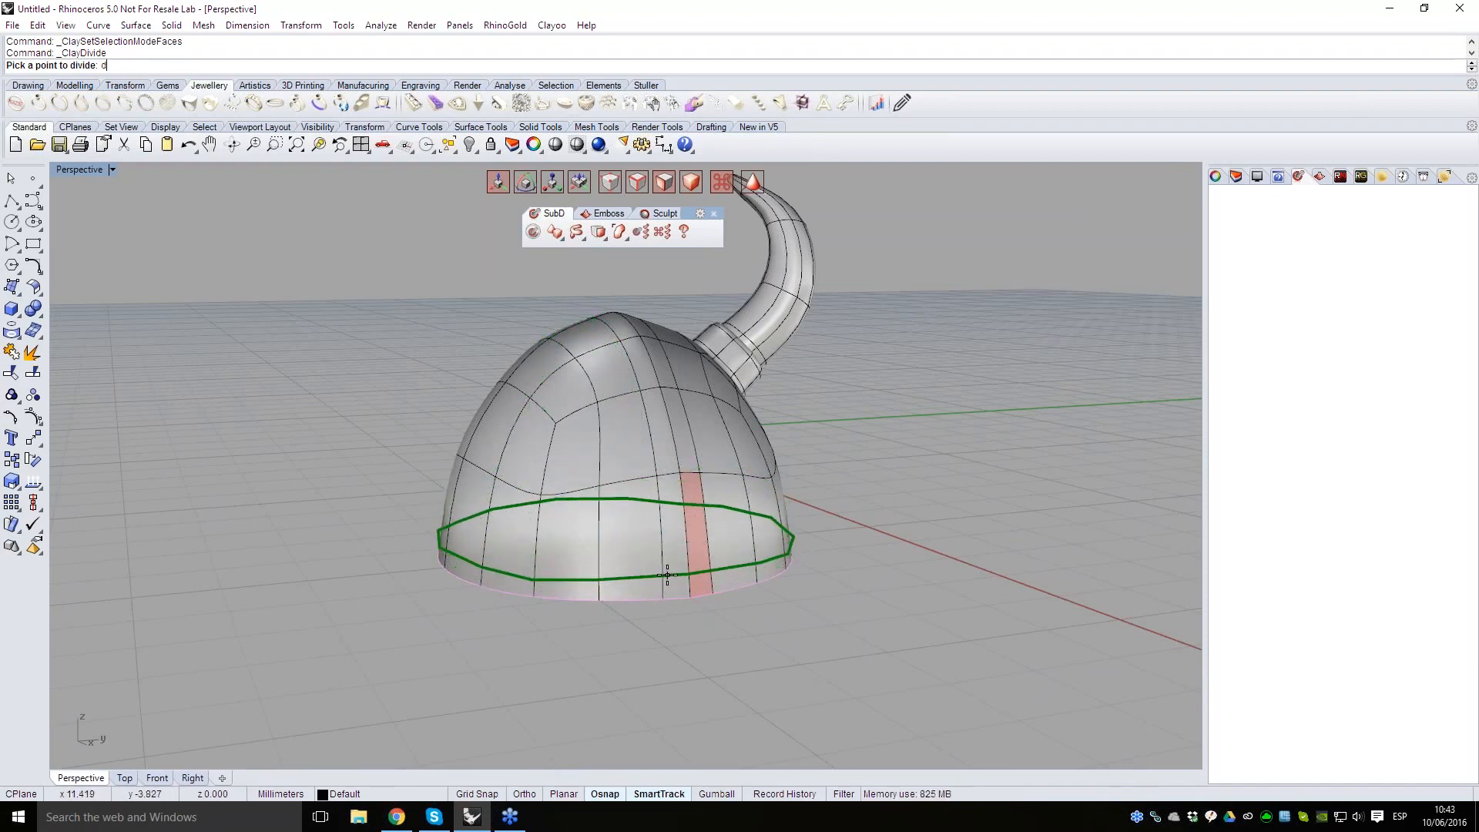
right_click_drag(663, 579, 640, 565)
scroll(639, 565, "up", 2)
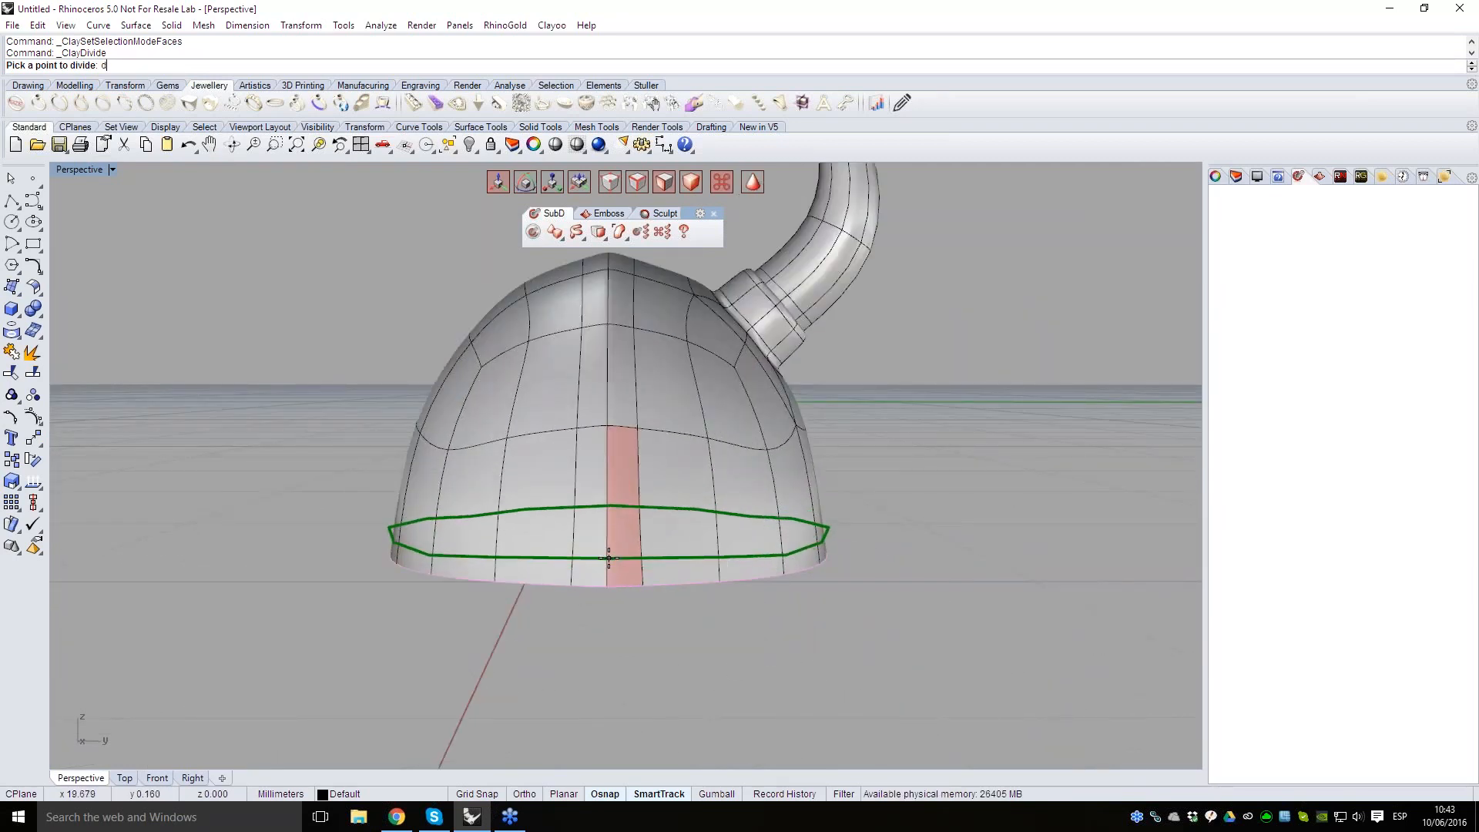
left_click(608, 557)
right_click_drag(752, 641, 731, 640)
key("Tab")
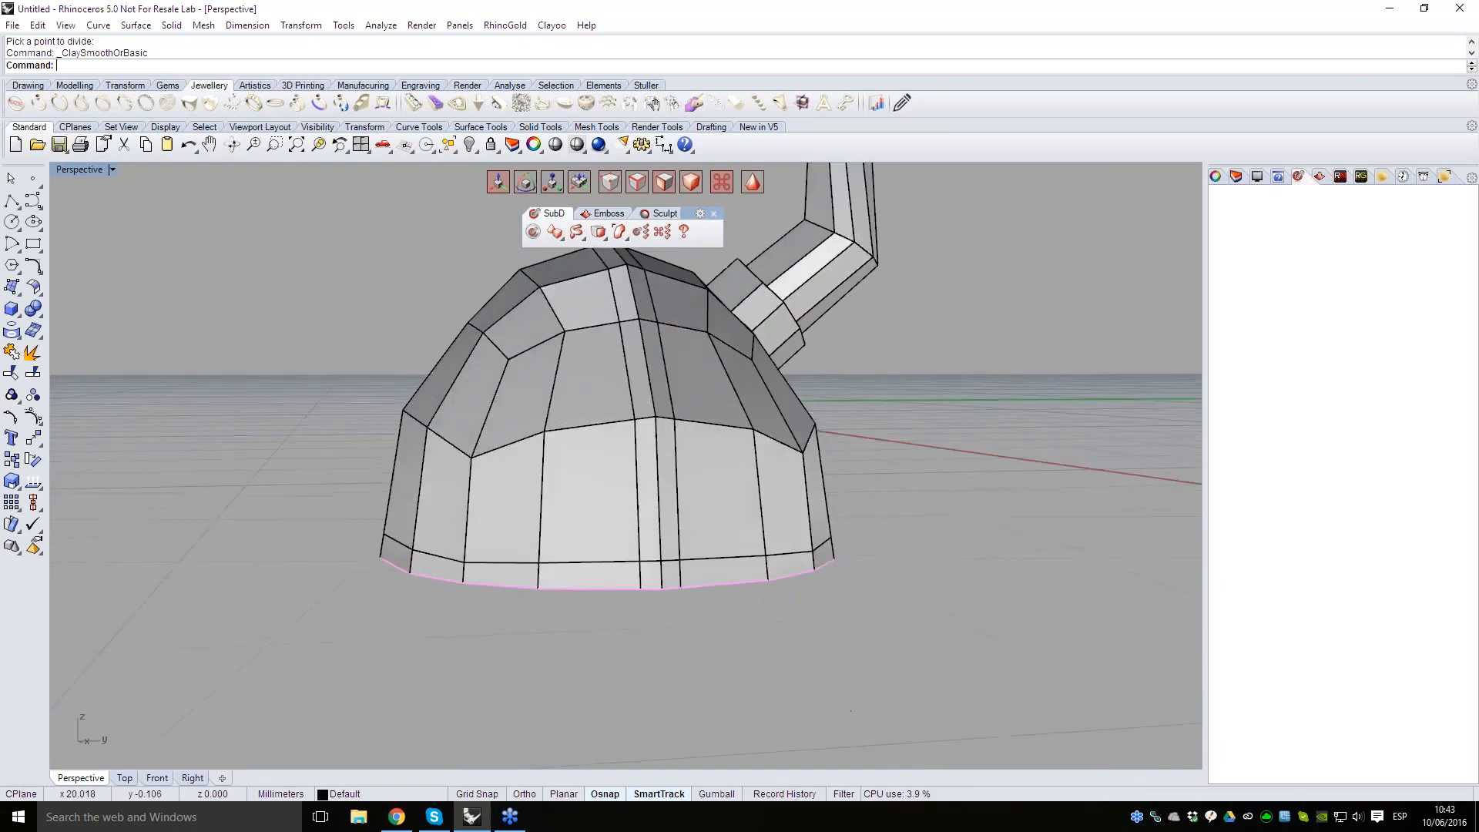
- Select all faces on the hornless half of the helmet up to the central edge and delete them
scroll(714, 631, "up", 3)
scroll(683, 613, "down", 4)
right_click_drag(679, 539, 537, 431)
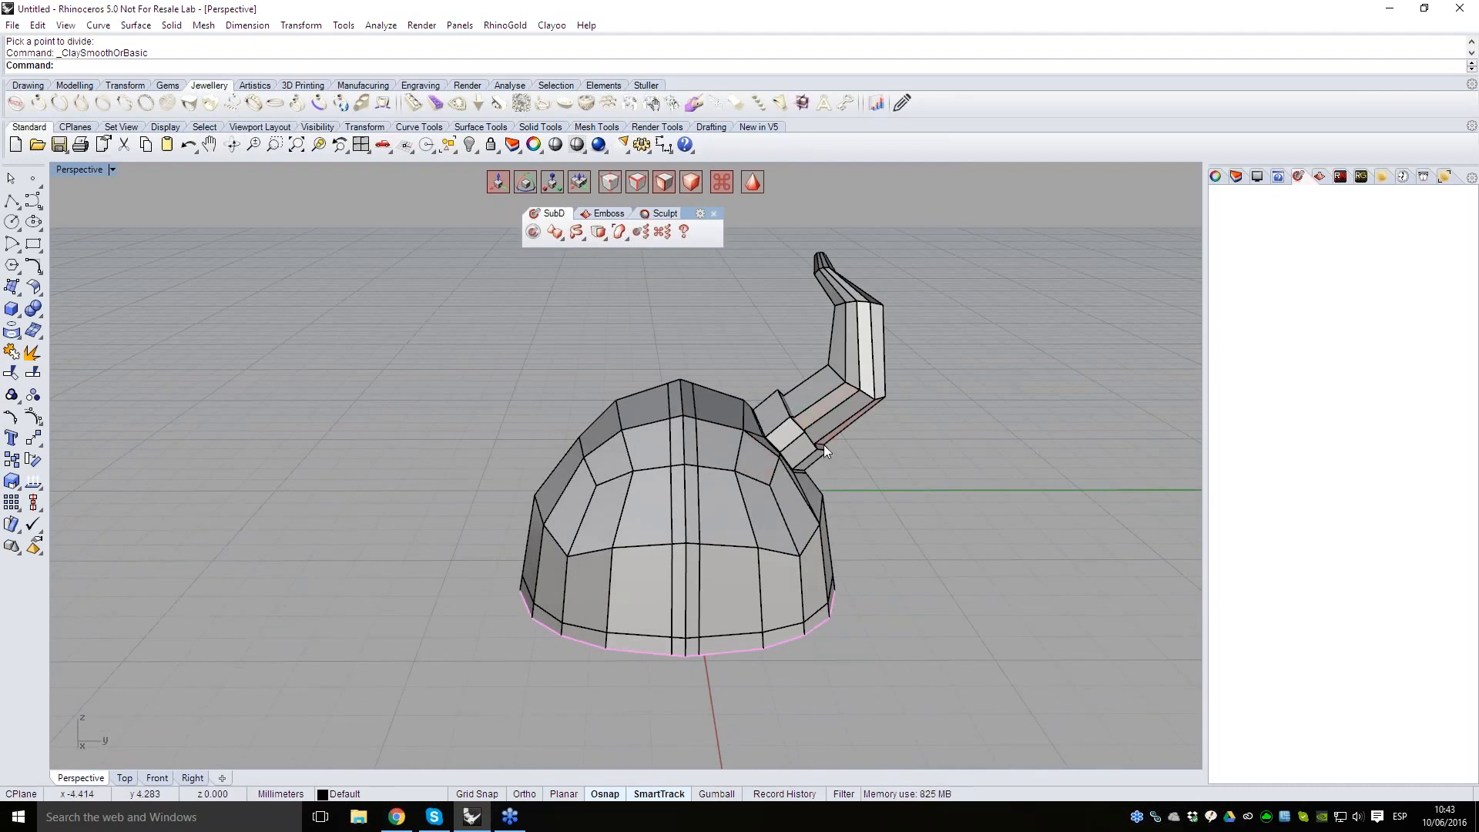
right_click_drag(584, 413, 669, 549)
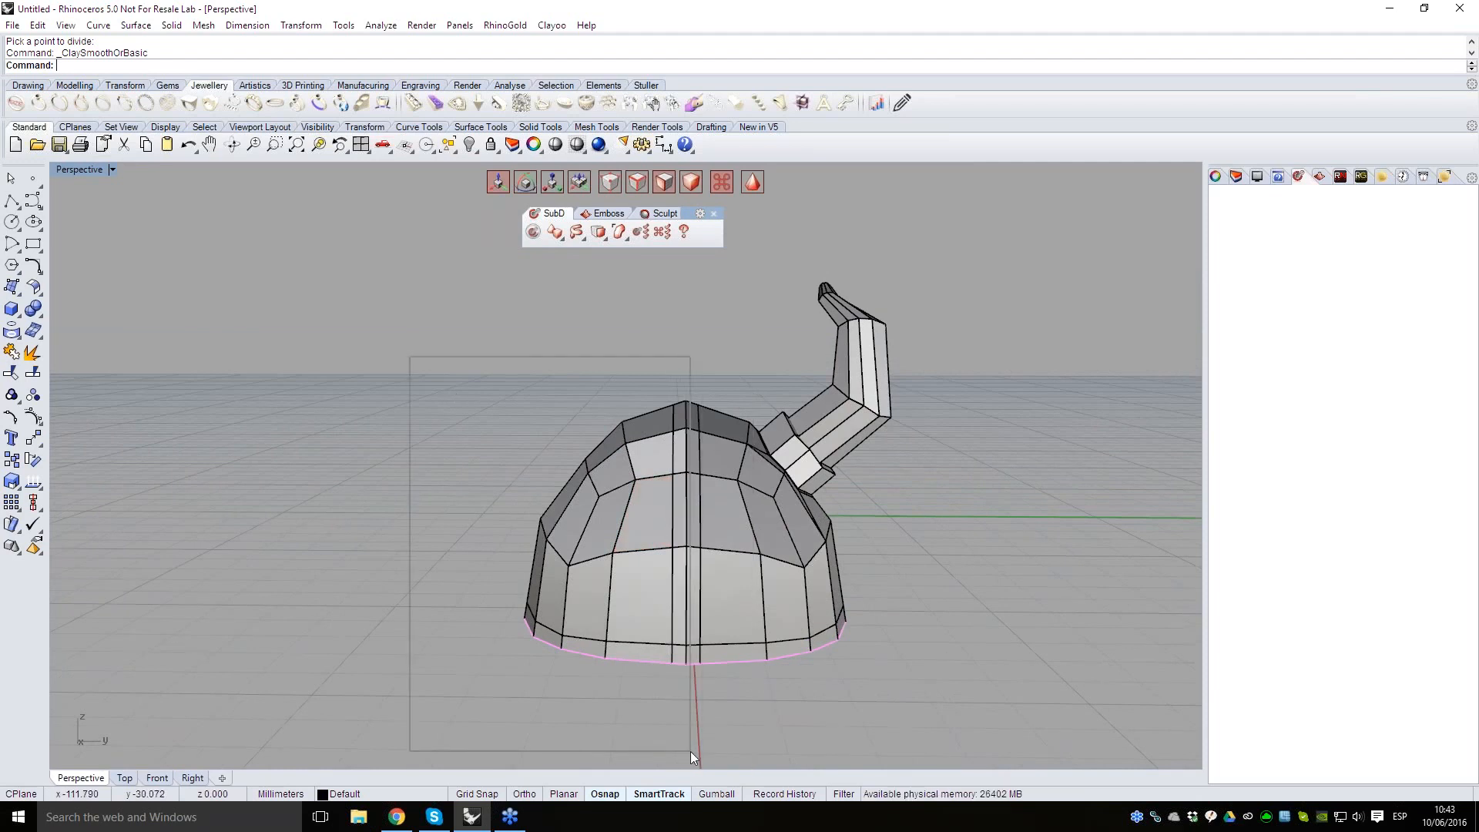
left_click(486, 544)
right_click_drag(487, 544, 647, 598)
key("Delete")
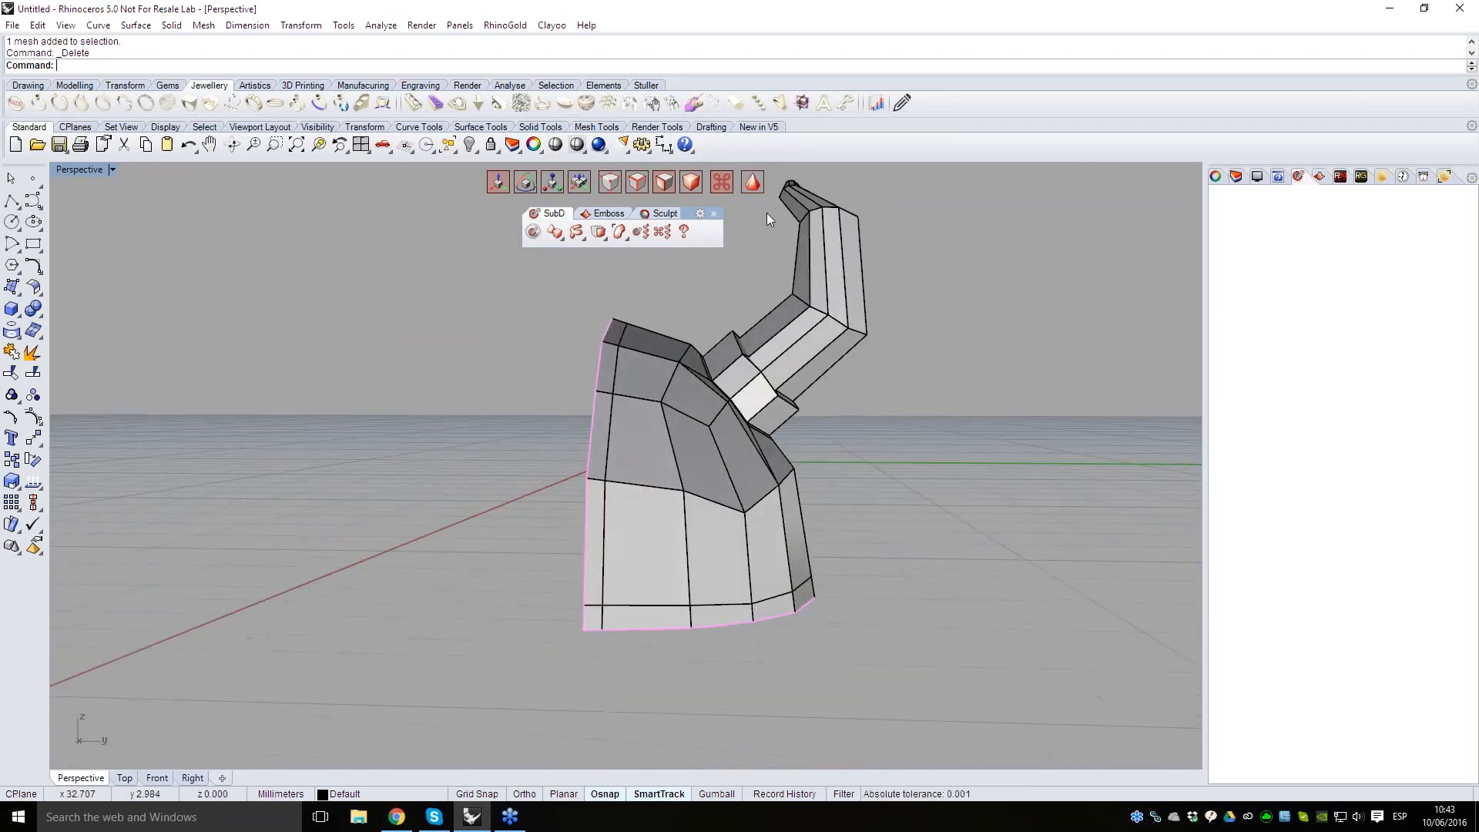
- Select the remaining half of the helmet with its horn and set up a Clayoo Symmetry across the Y axis
left_click(691, 385)
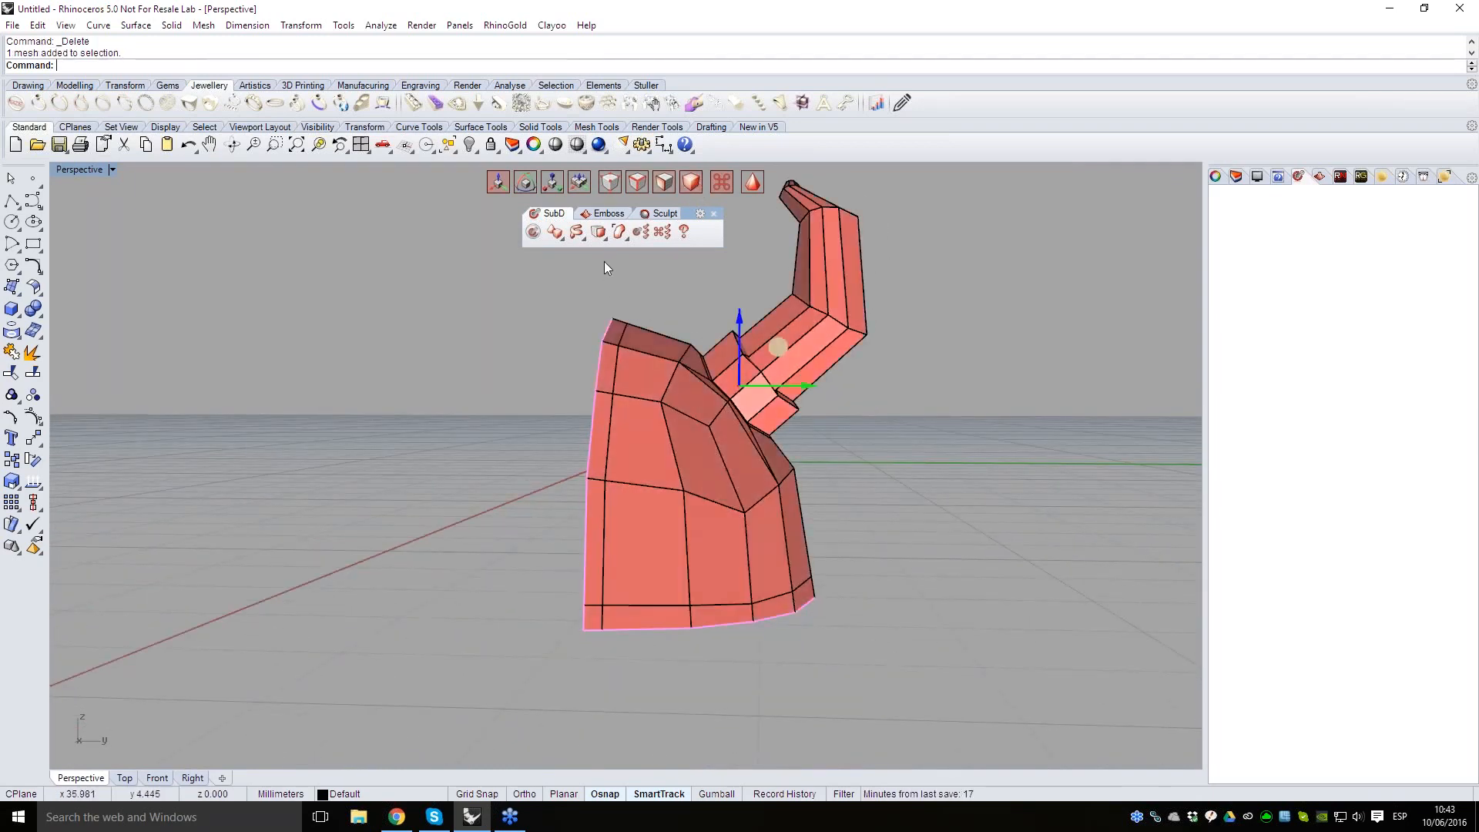
left_click(586, 238)
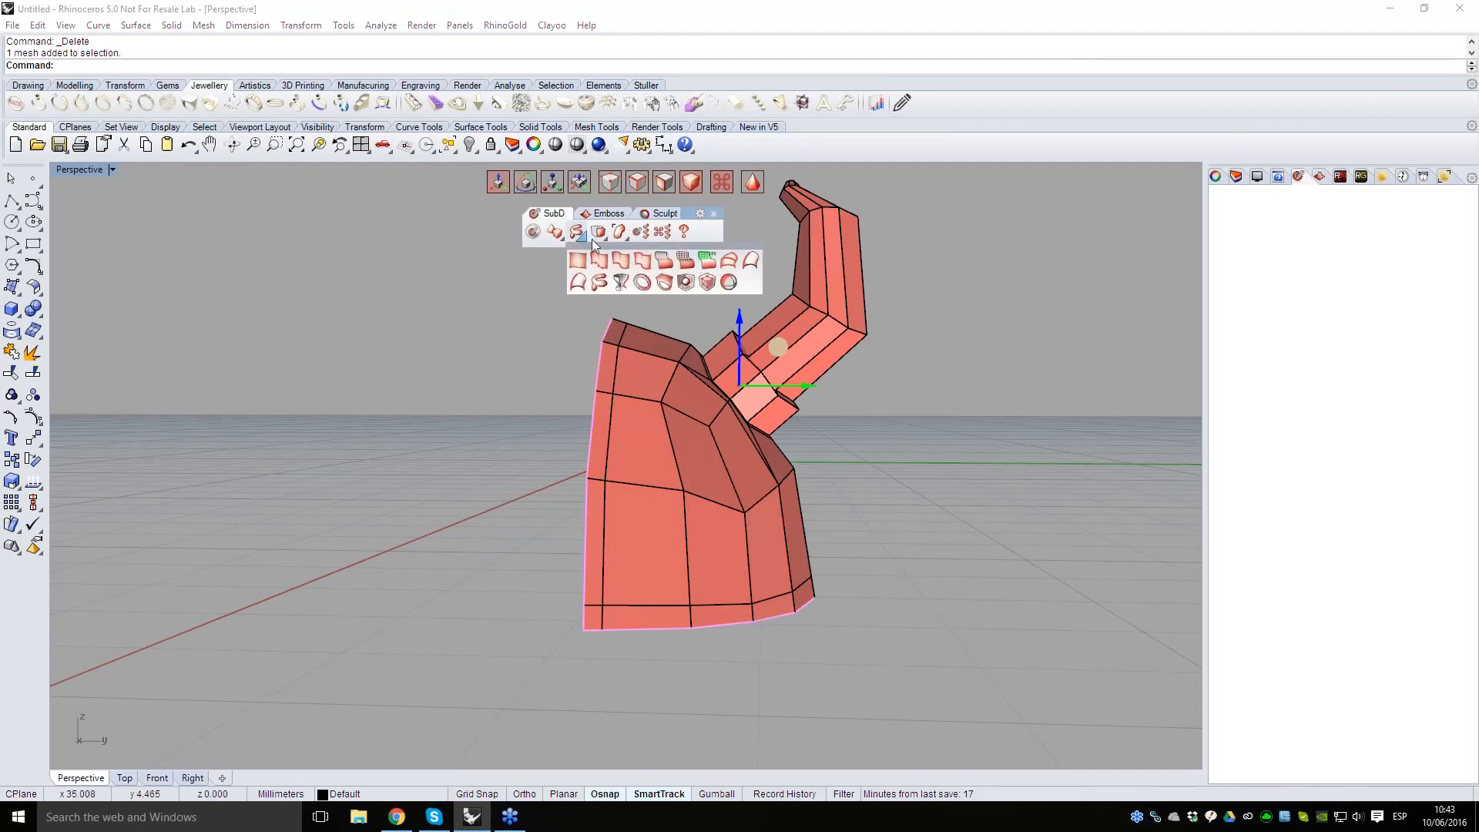
left_click(607, 237)
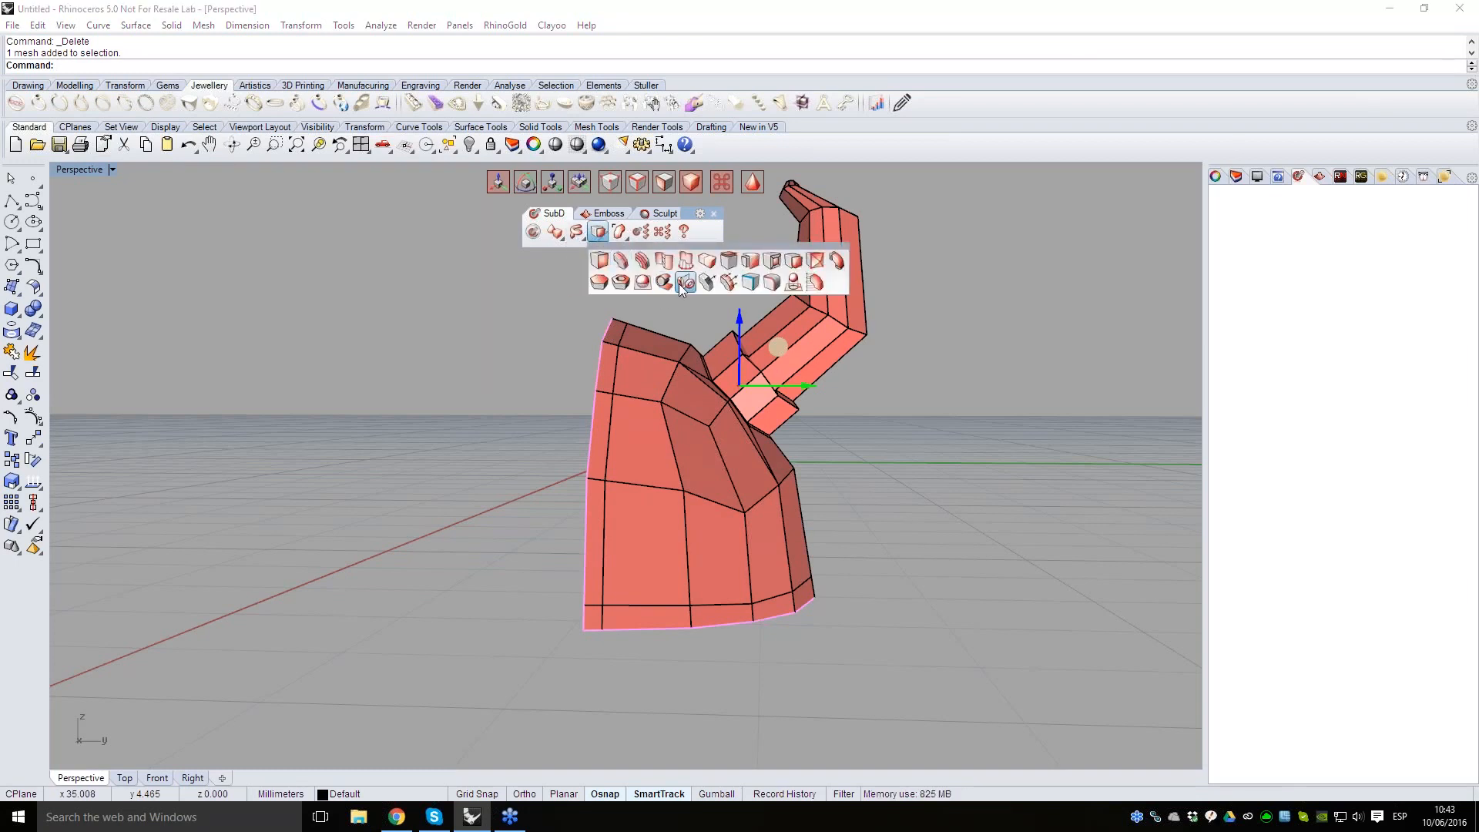
left_click(681, 283)
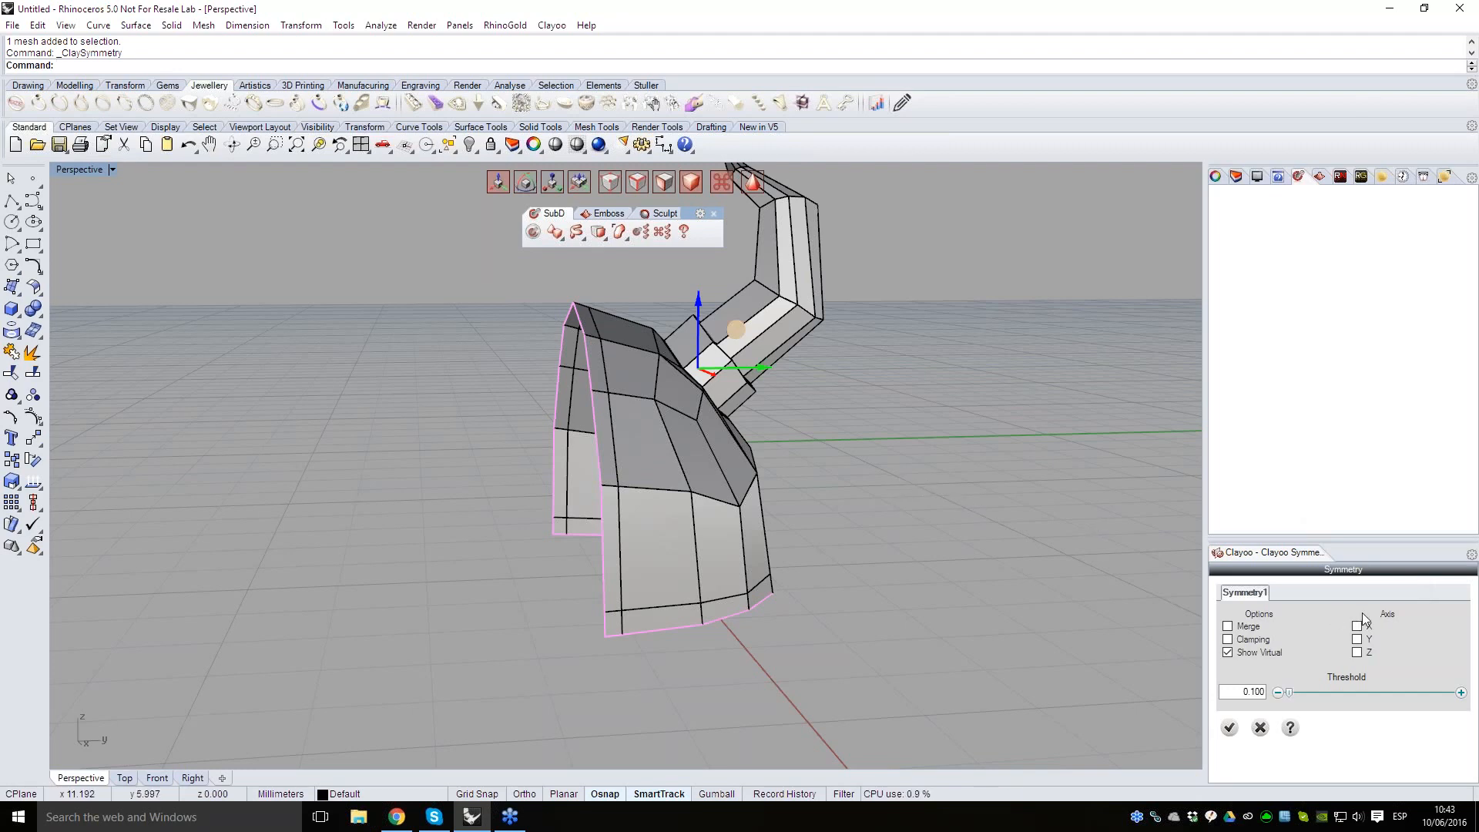
left_click(1357, 639)
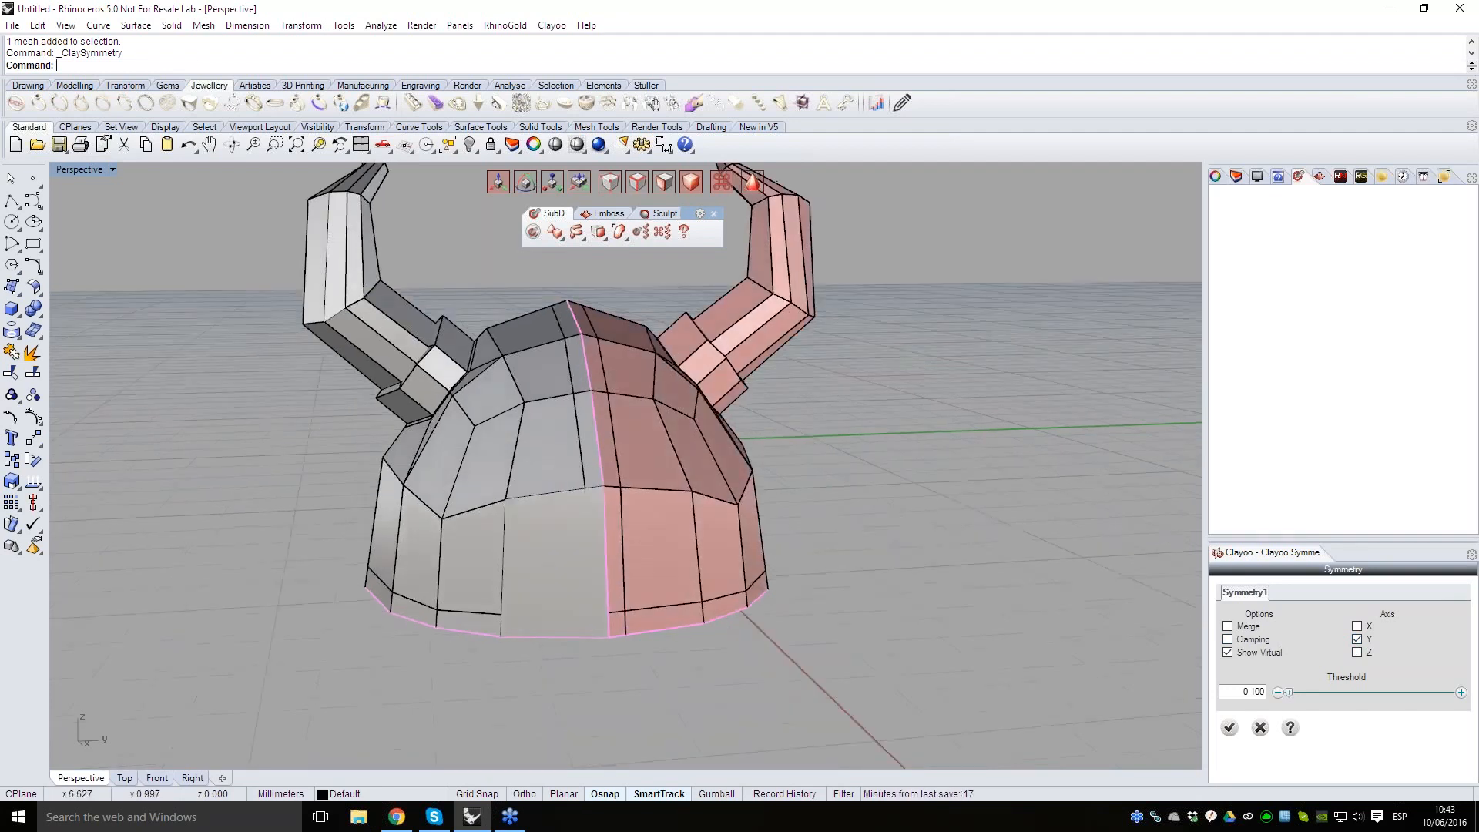
scroll(668, 503, "down", 5)
scroll(636, 561, "up", 4)
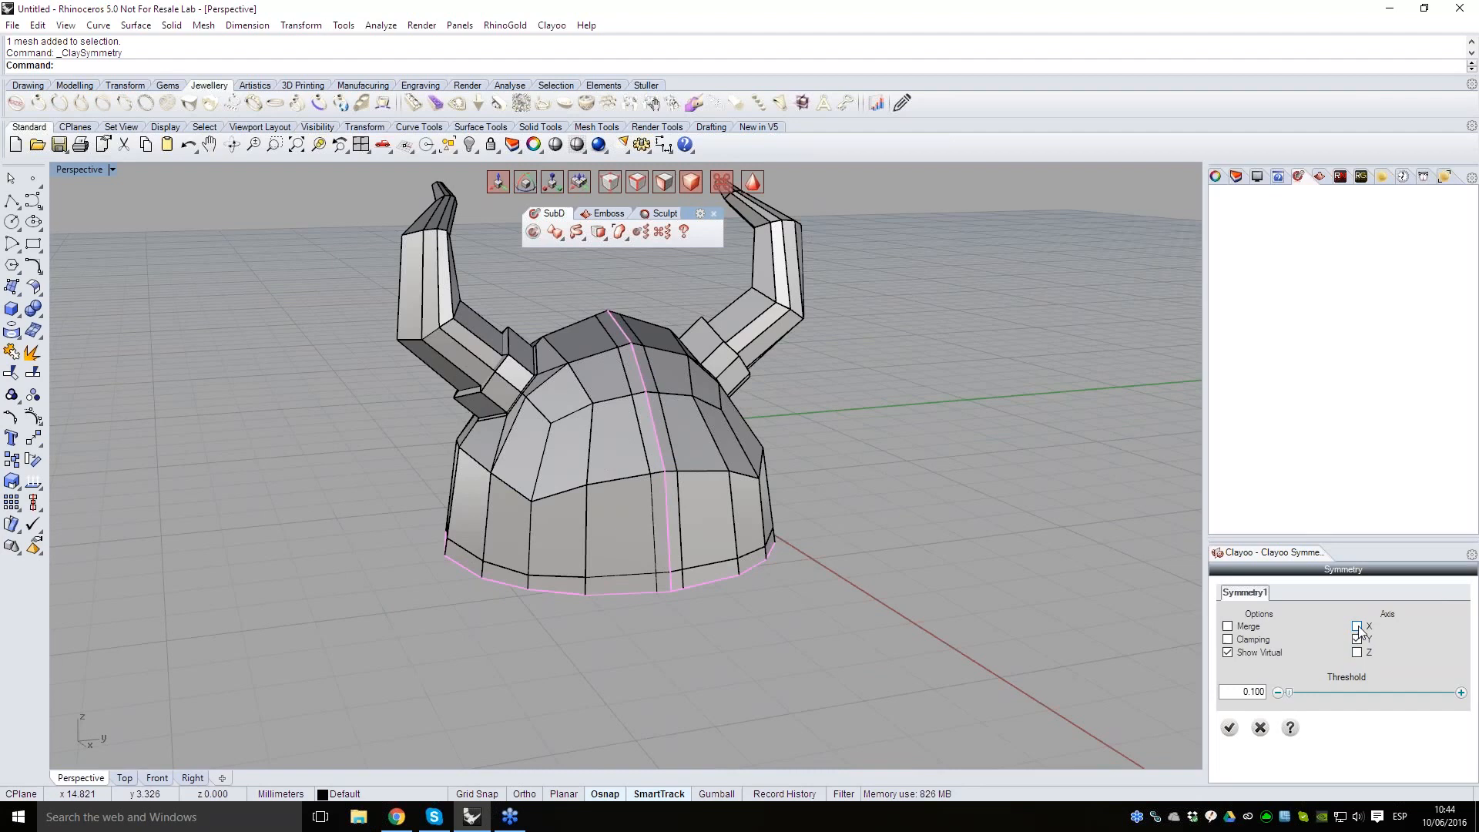
- Try the symmetry with the X and Z axes added, and switch both off again
left_click(1358, 626)
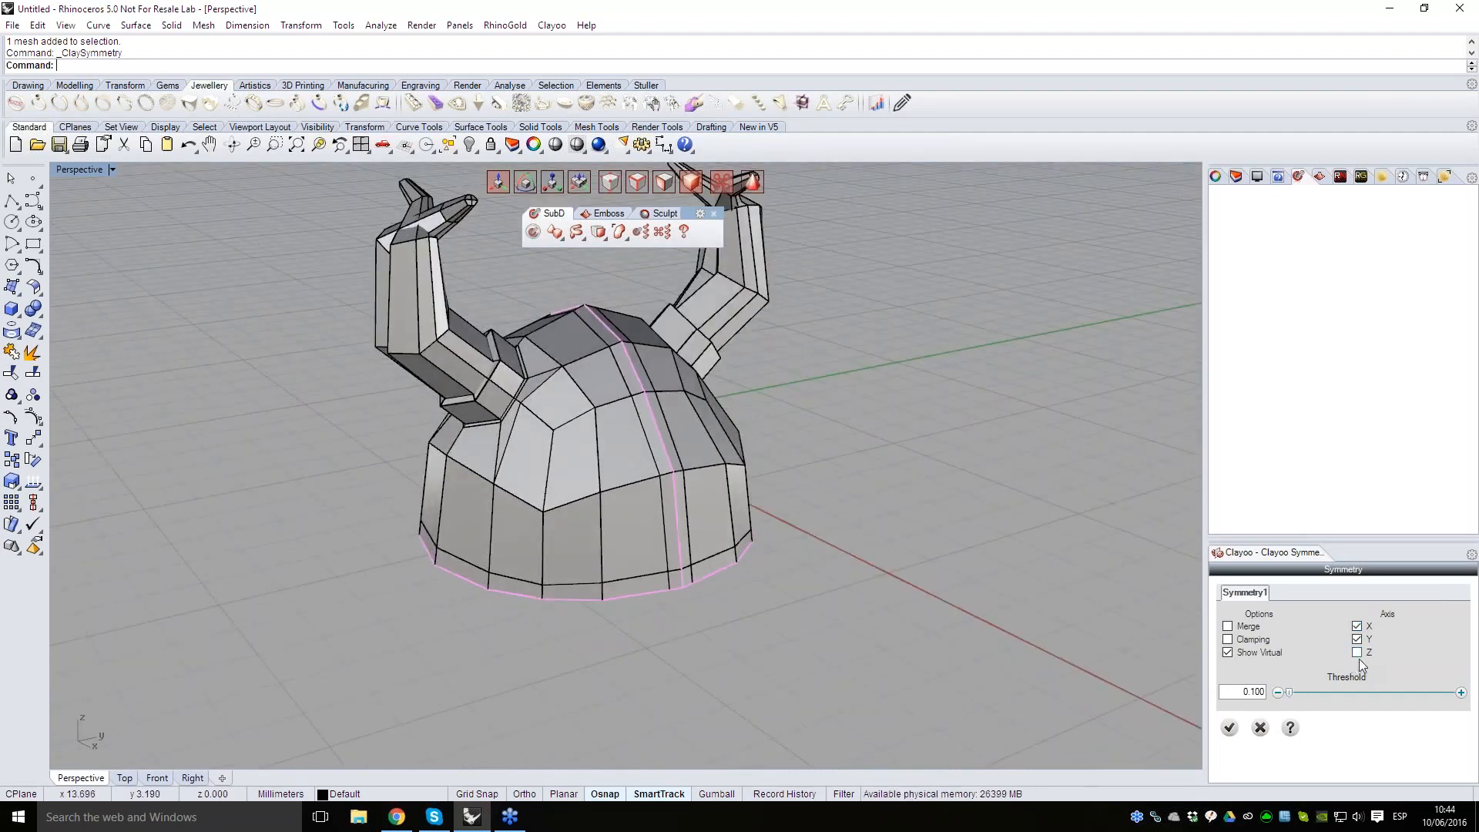
left_click(1357, 652)
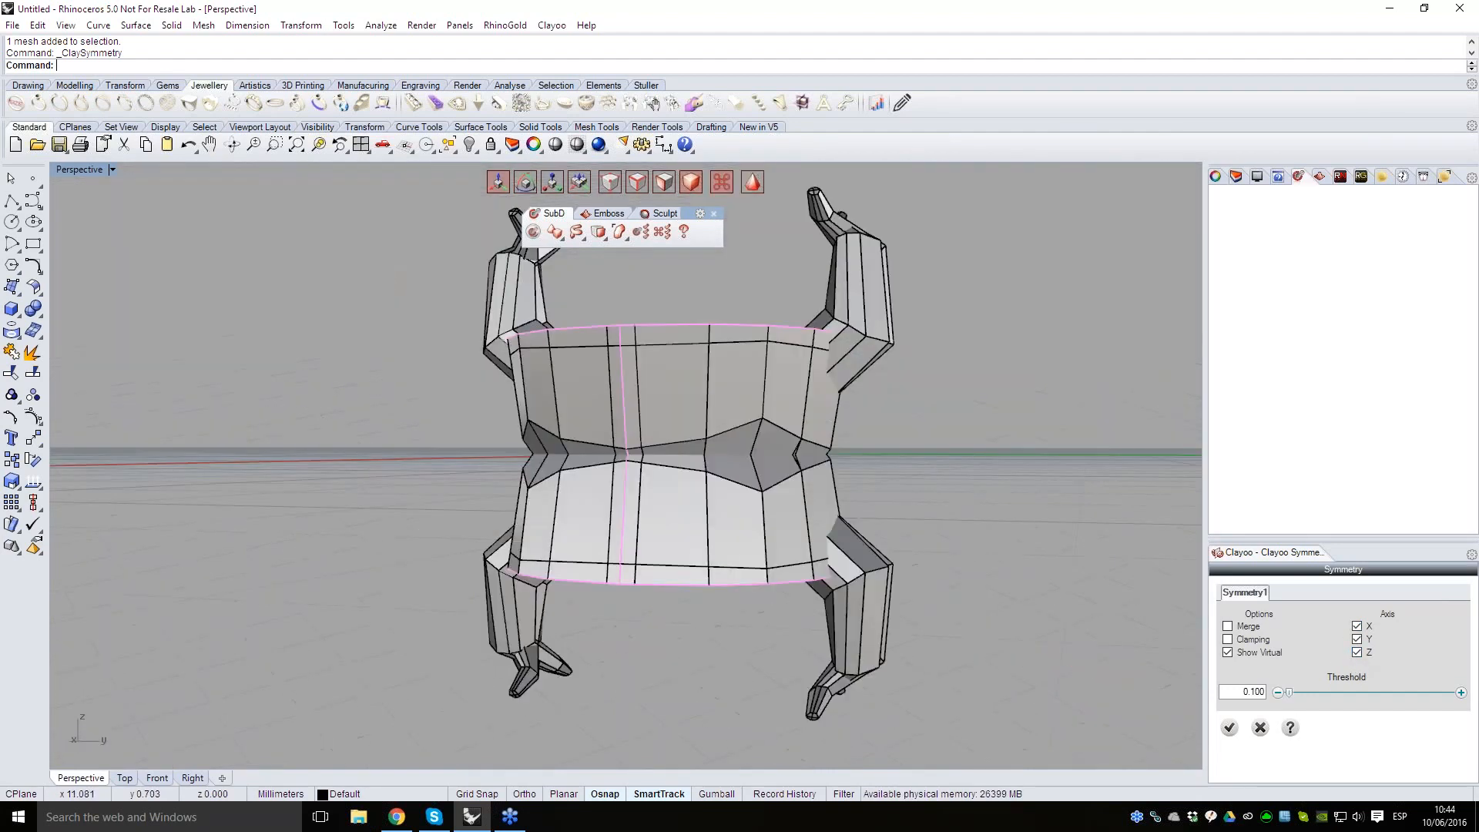
left_click(1358, 651)
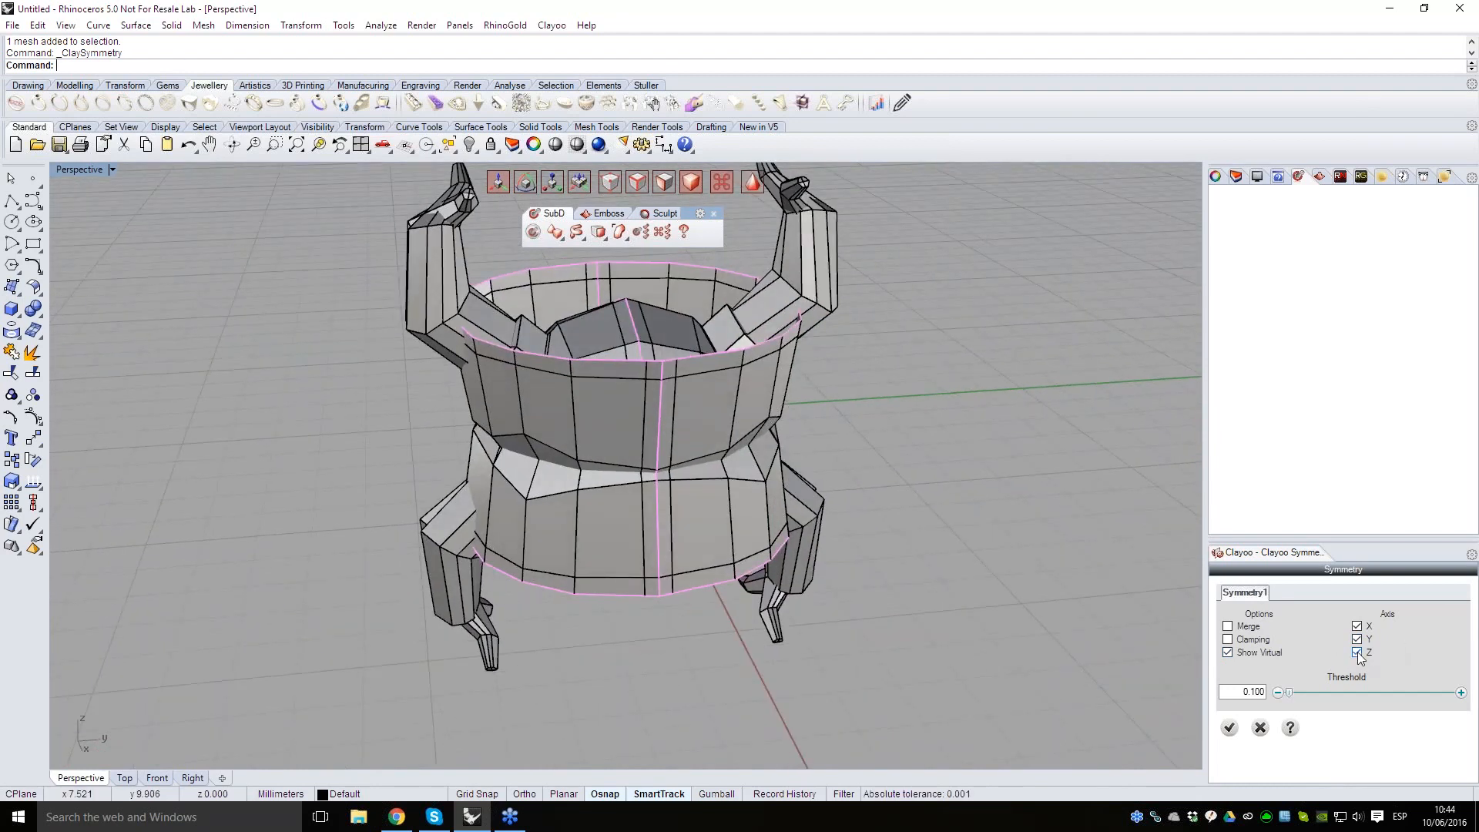
left_click(1358, 627)
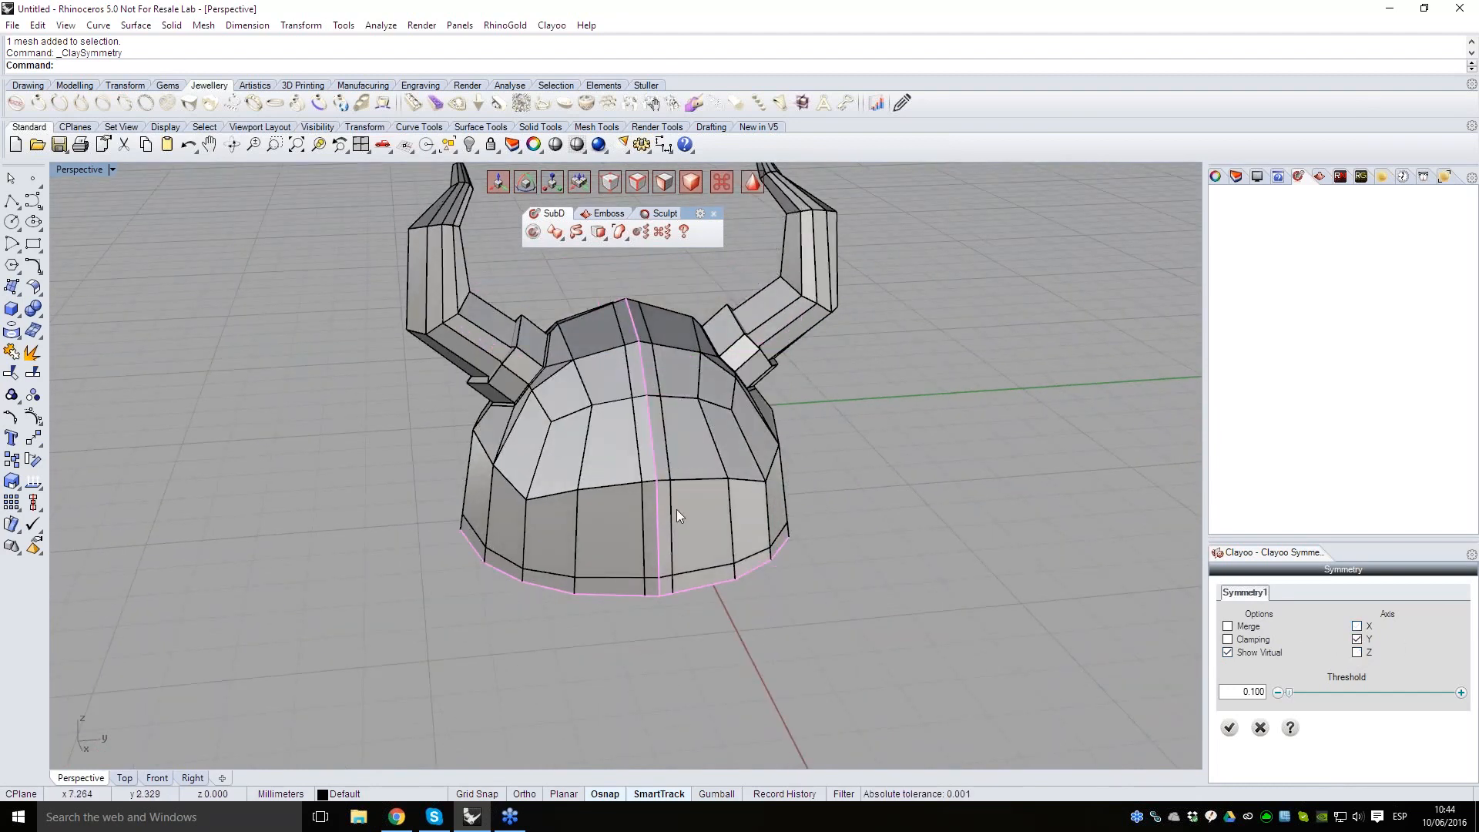
- Deselect the helmet, then try moving a single lower front face of the original half along the X axis
right_click_drag(667, 514, 693, 558)
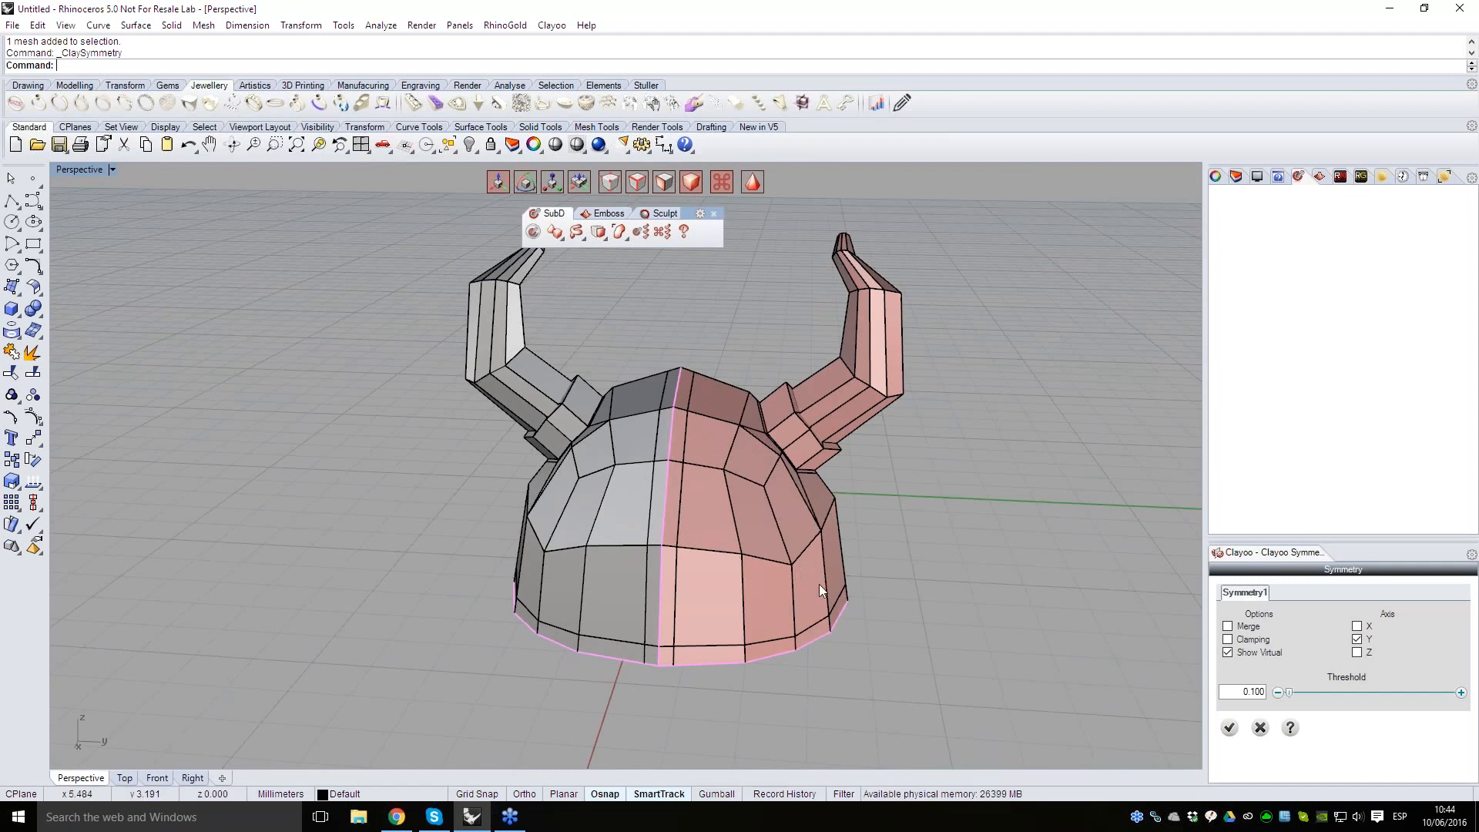
right_click_drag(819, 584, 738, 557)
right_click_drag(868, 551, 960, 575)
scroll(759, 478, "up", 2)
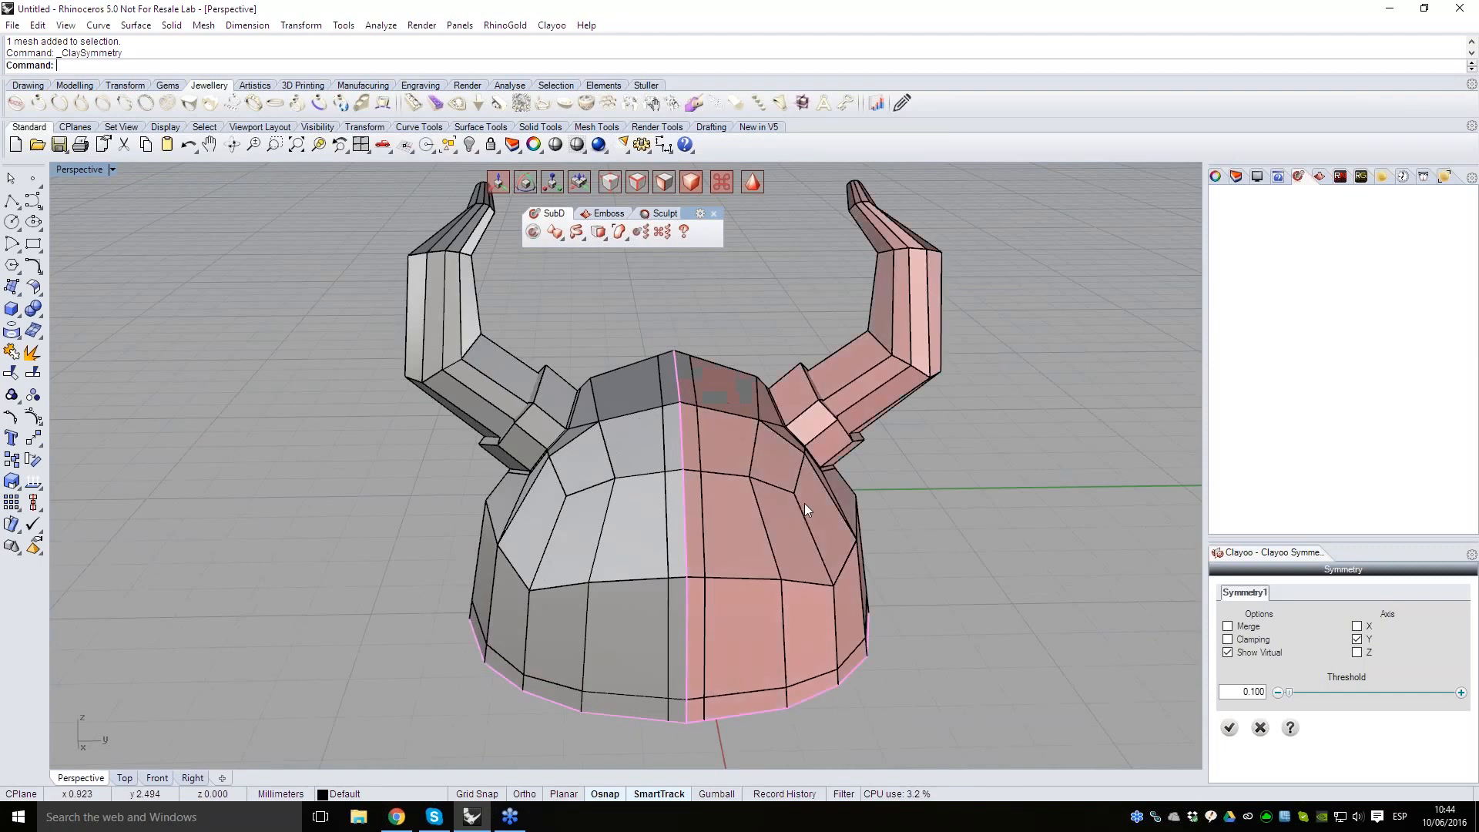
right_click_drag(762, 477, 817, 416)
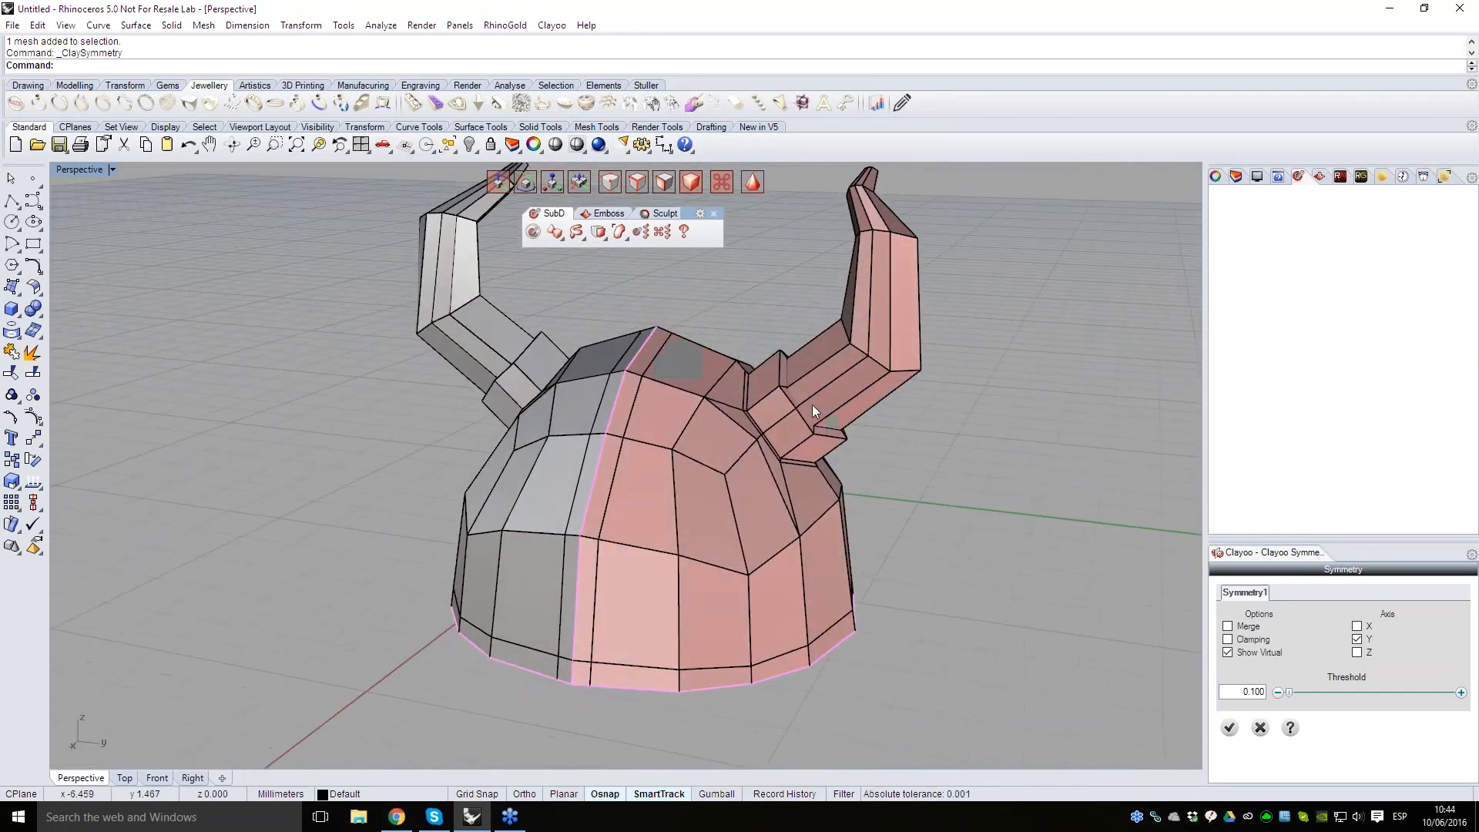
key("Escape")
left_click(655, 609)
right_click_drag(759, 512, 713, 585)
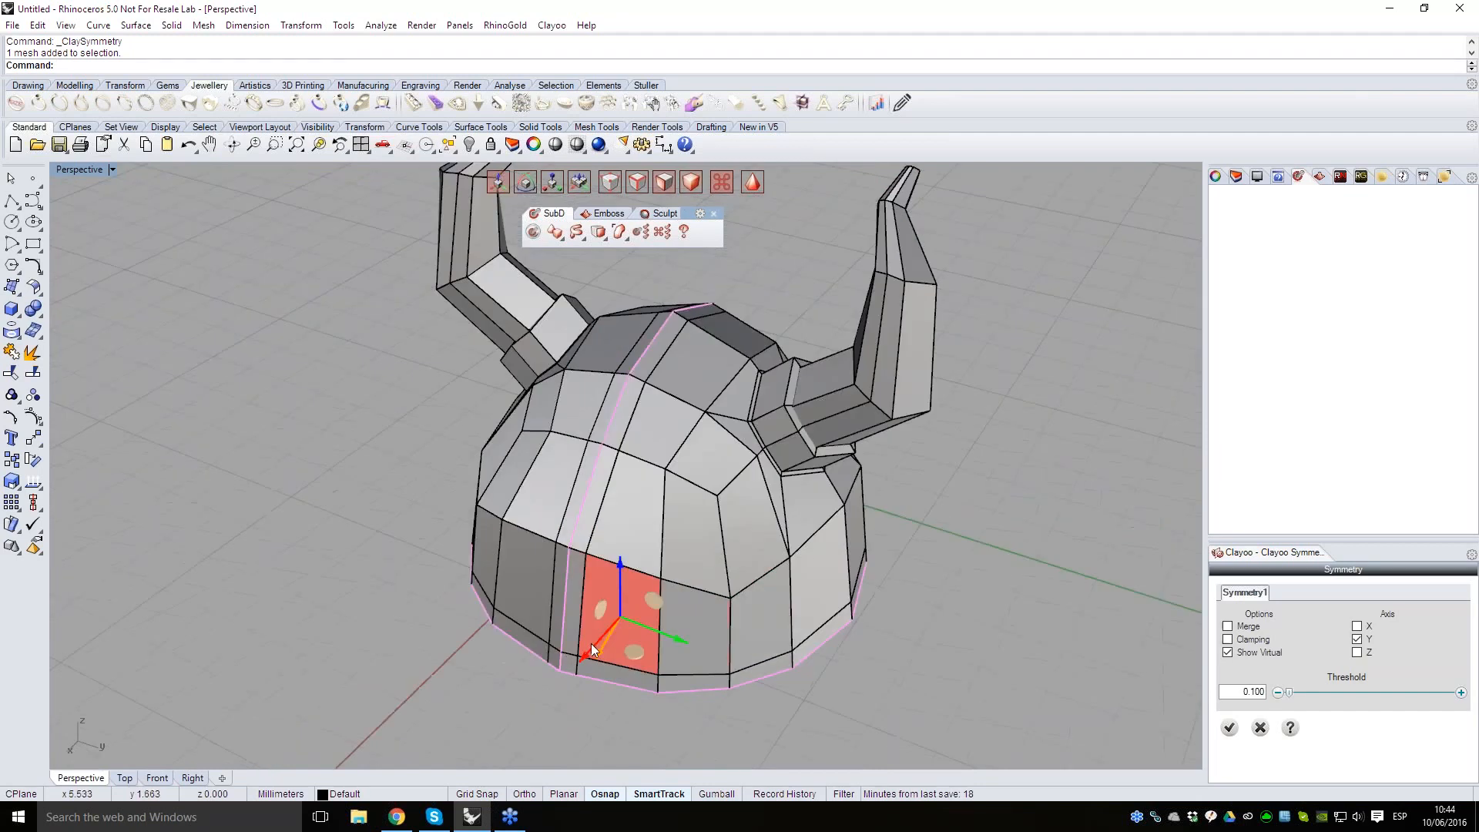
left_click_drag(591, 645, 591, 641)
left_click(478, 691)
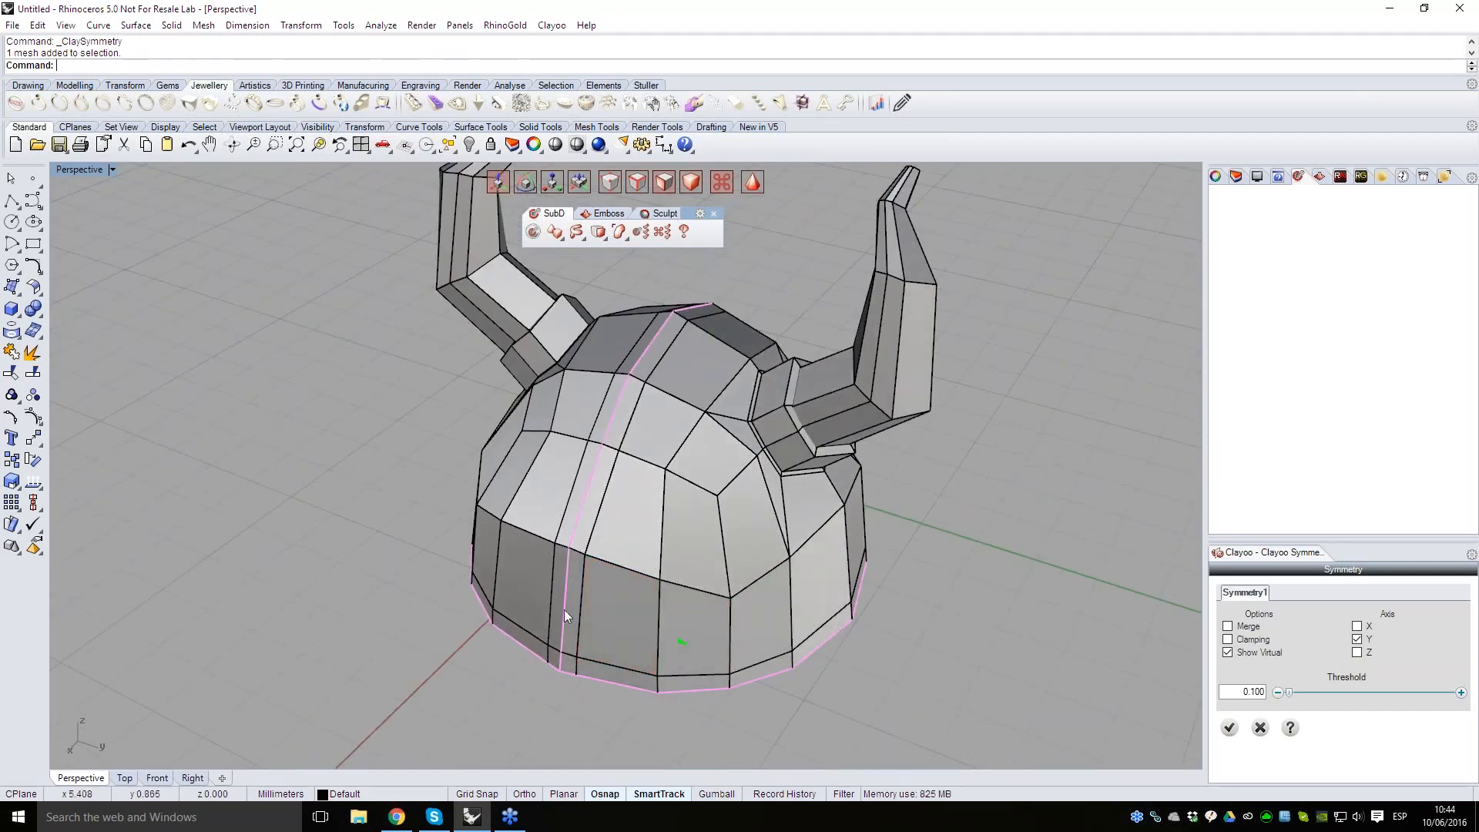
- Try selecting faces on the mirrored half of the helmet to check how the virtual copy behaves
right_click_drag(563, 609, 477, 539)
left_click(538, 530)
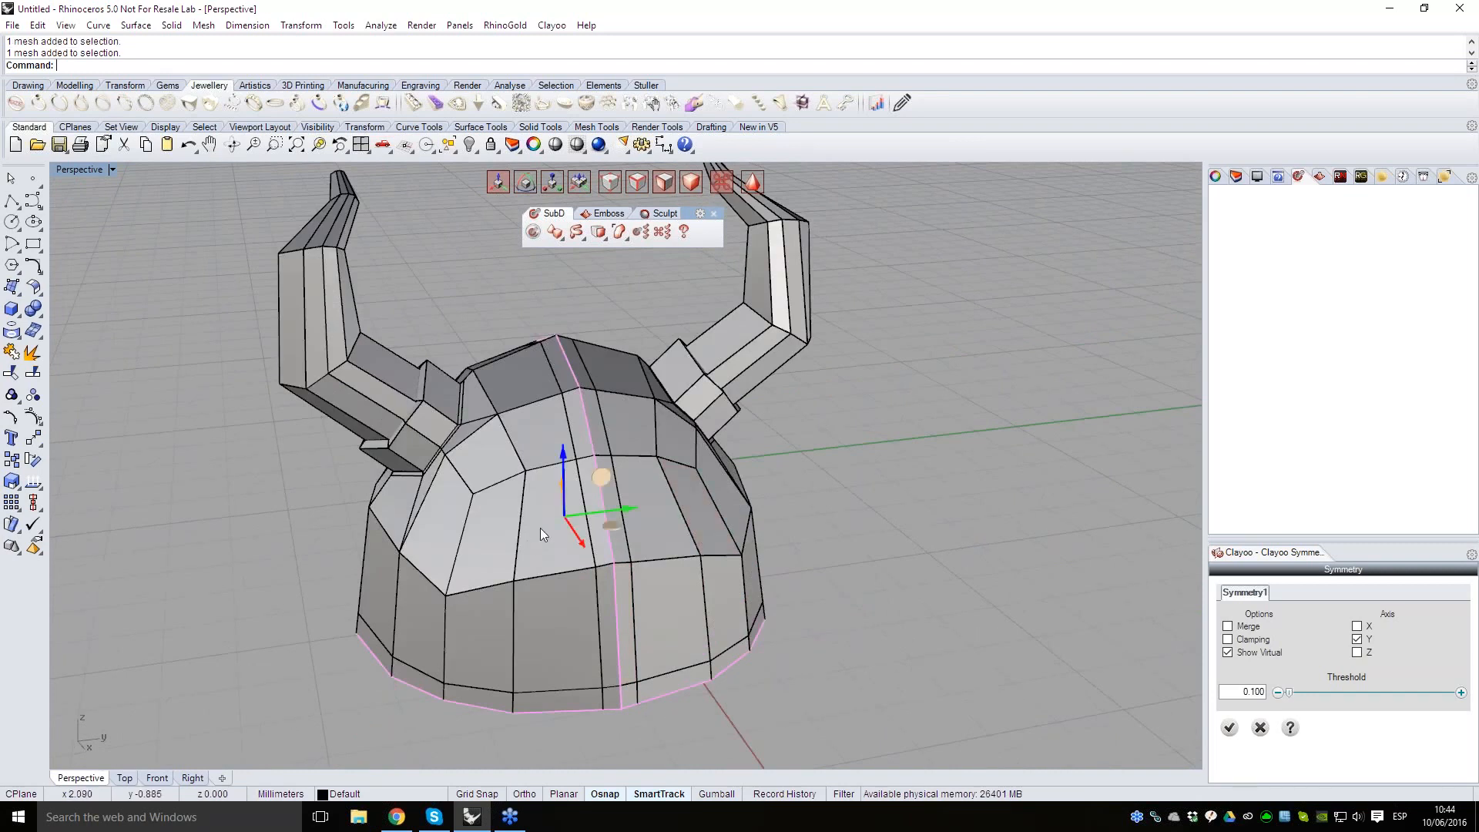
left_click(463, 531)
right_click_drag(663, 539, 519, 487)
scroll(519, 486, "down", 4)
right_click_drag(886, 501, 864, 530)
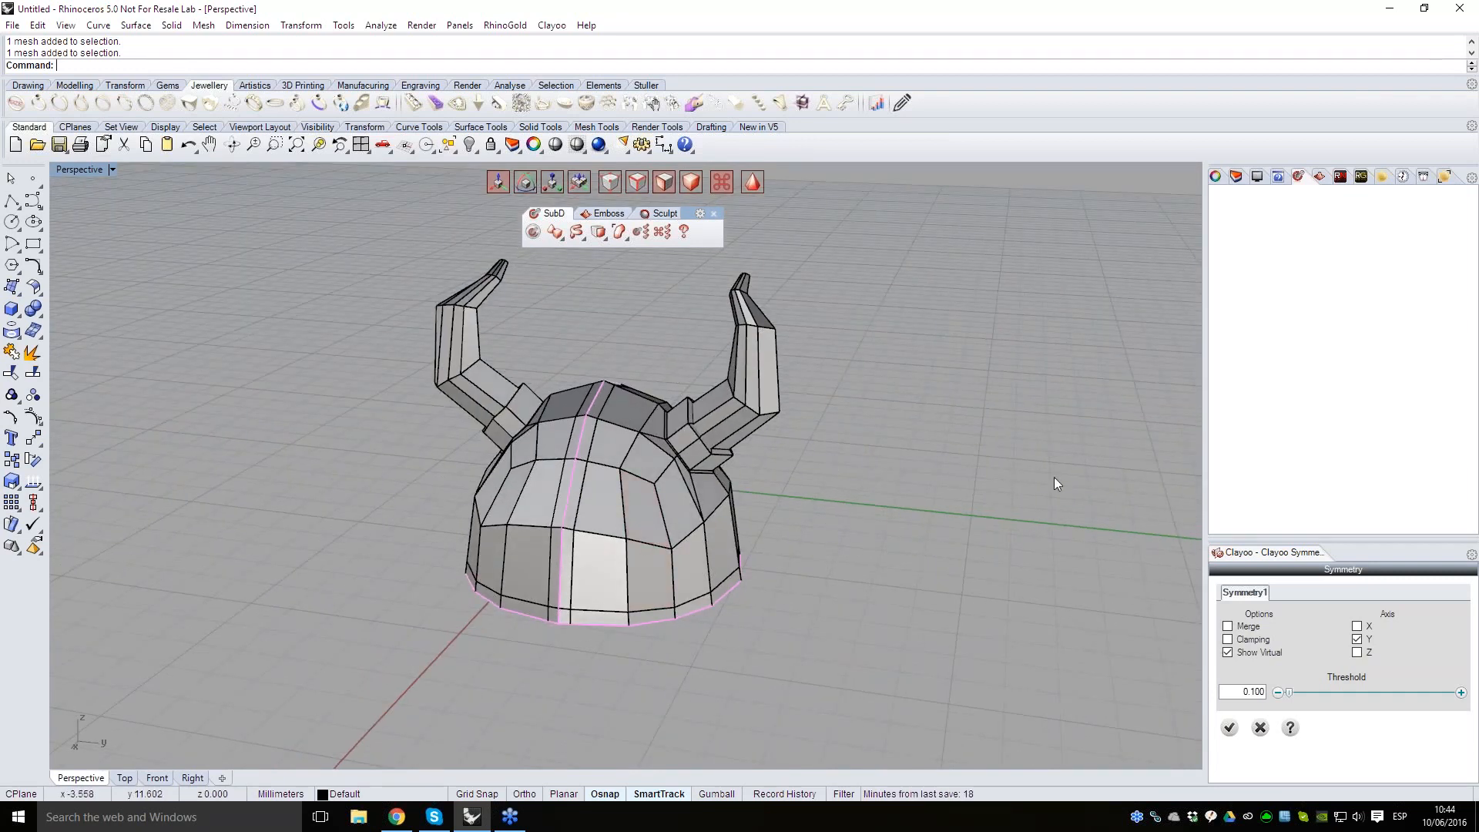
- Toggle the symmetry's Show Virtual option off and on to compare the helmet with and without its mirrored half
left_click(1252, 651)
left_click(1252, 652)
left_click(1252, 652)
left_click(1252, 652)
- Enable Merge for the Y-axis symmetry with the 0.100 threshold and accept it to join both halves
right_click_drag(1017, 607, 1199, 622)
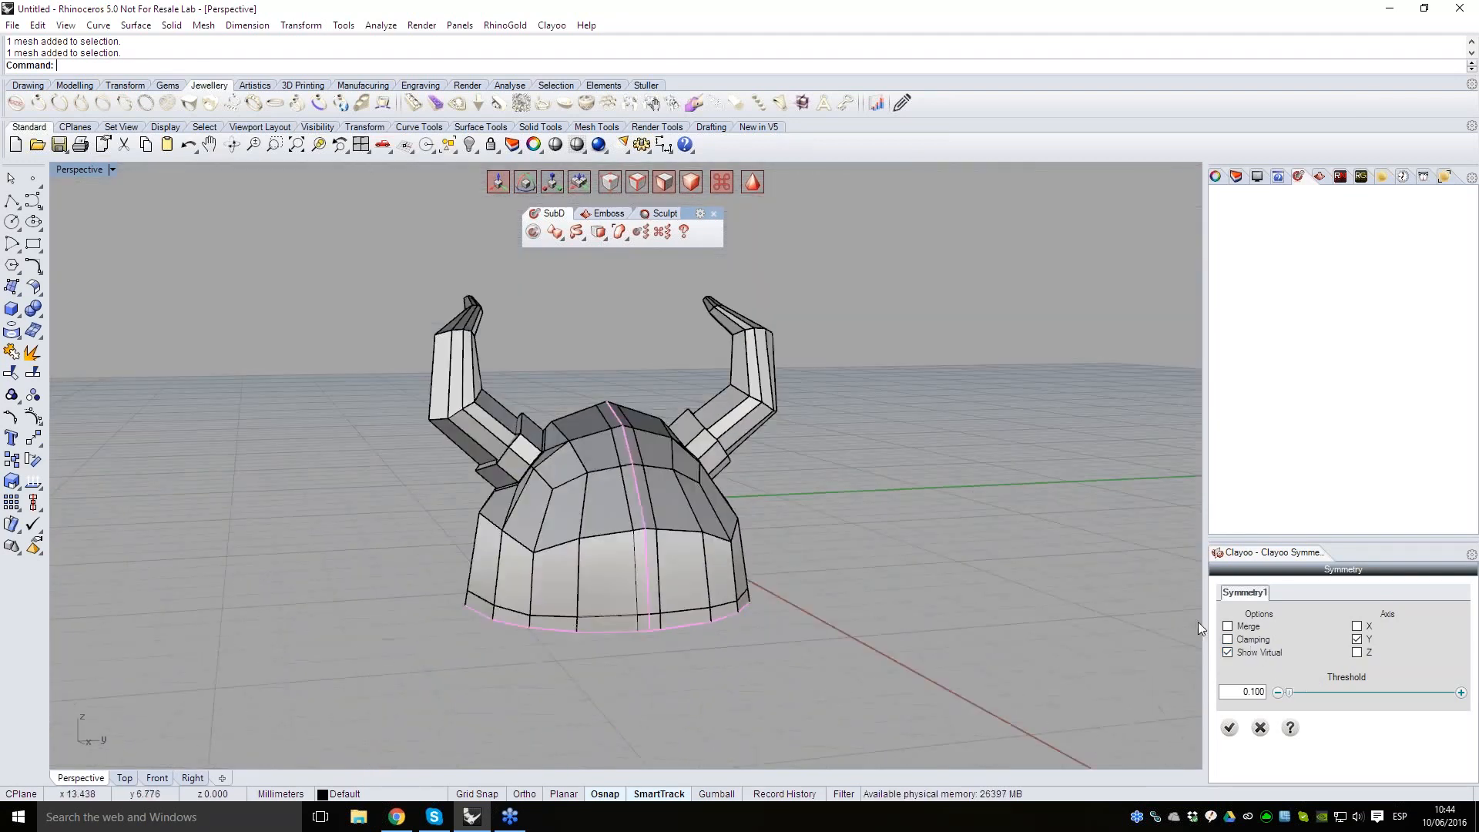
right_click_drag(783, 537, 802, 597)
left_click(1250, 627)
scroll(678, 486, "up", 3)
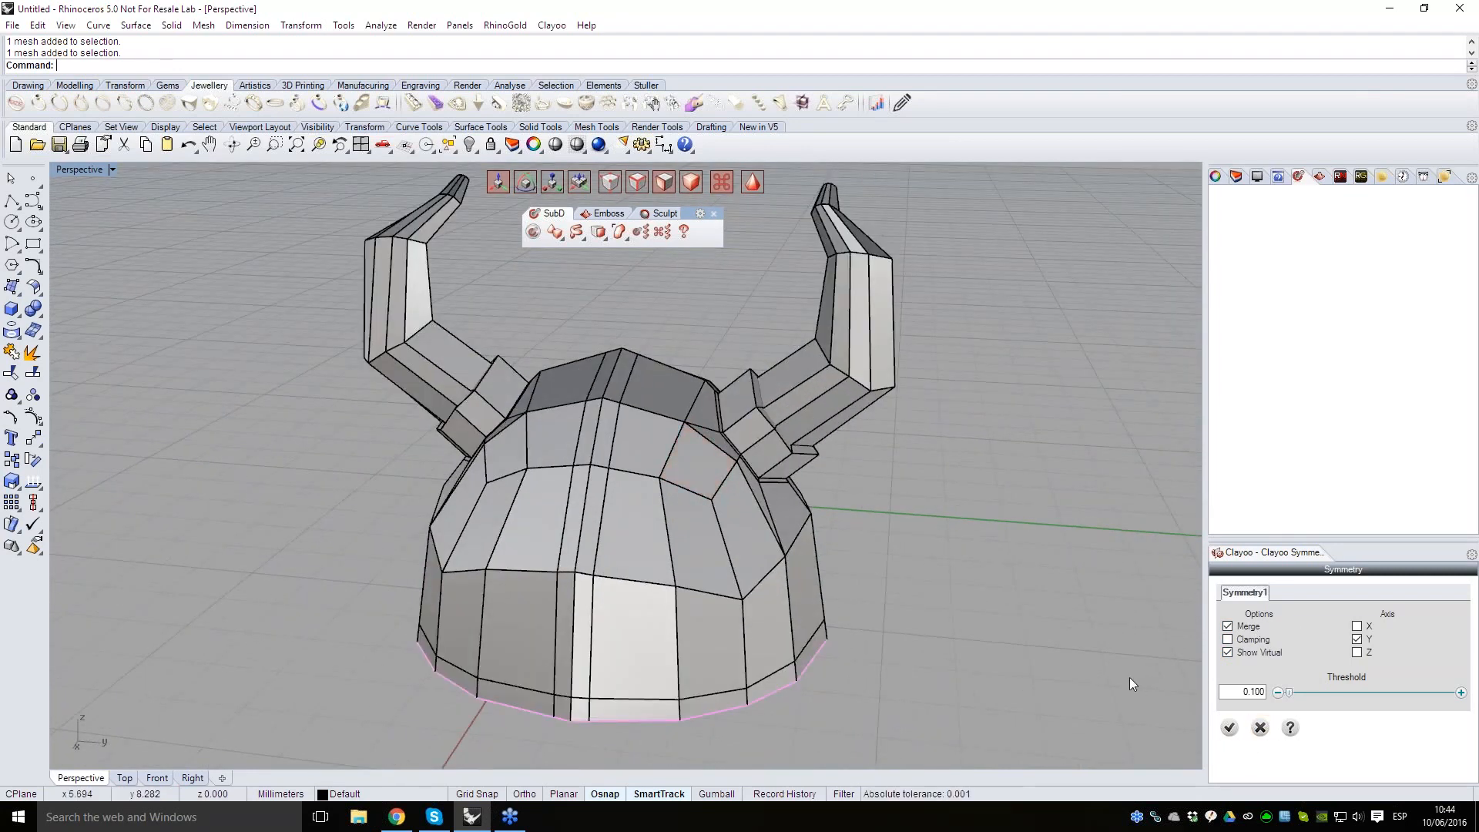
left_click(1233, 728)
- Select the full loop of lower rim faces plus the central strip of faces running over the helmet's crown
right_click_drag(974, 638, 809, 578)
right_click_drag(678, 616, 774, 626)
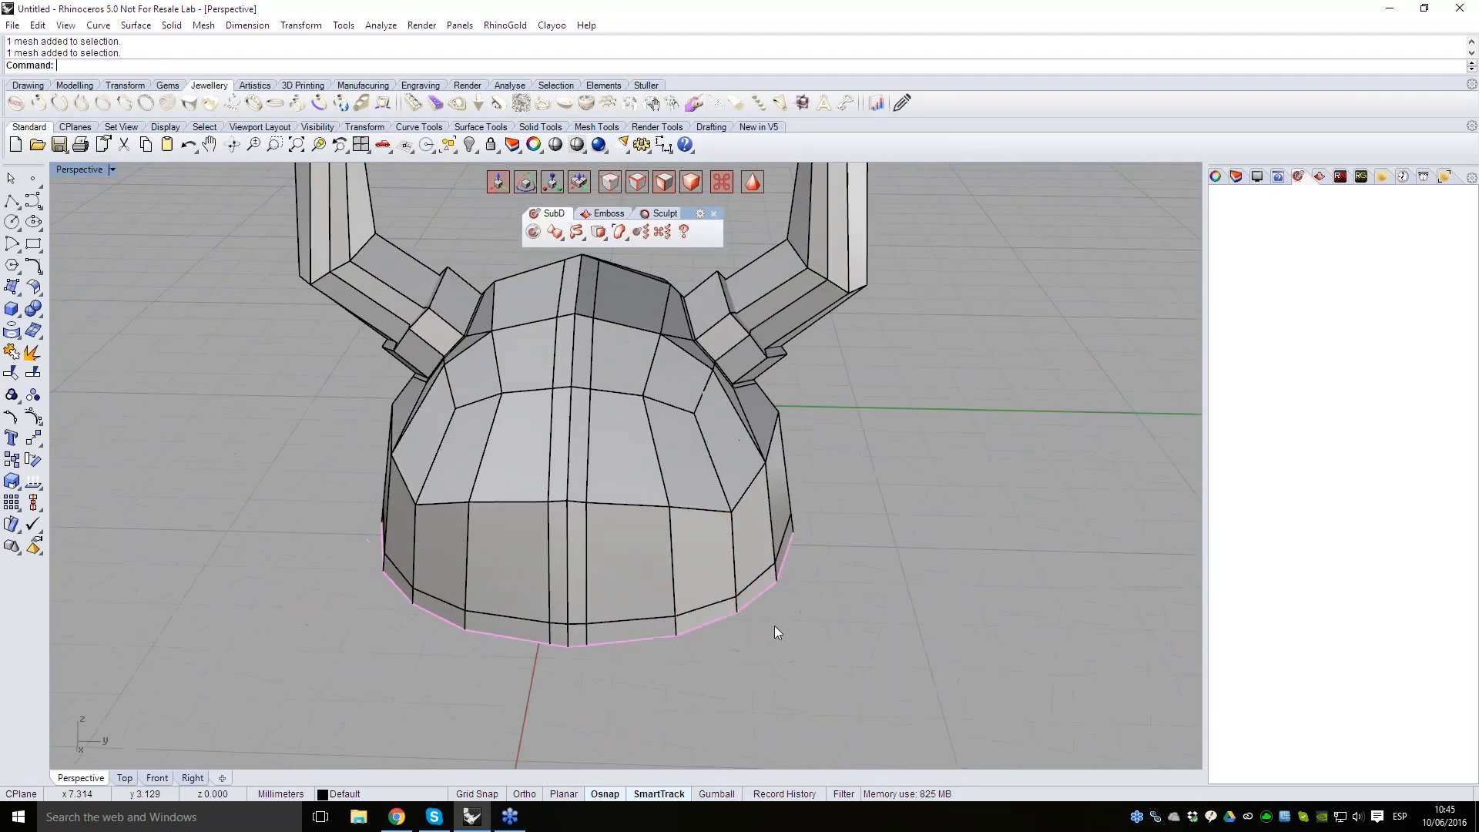
right_click_drag(528, 582, 504, 556)
left_click(575, 642)
right_click_drag(578, 644, 629, 642)
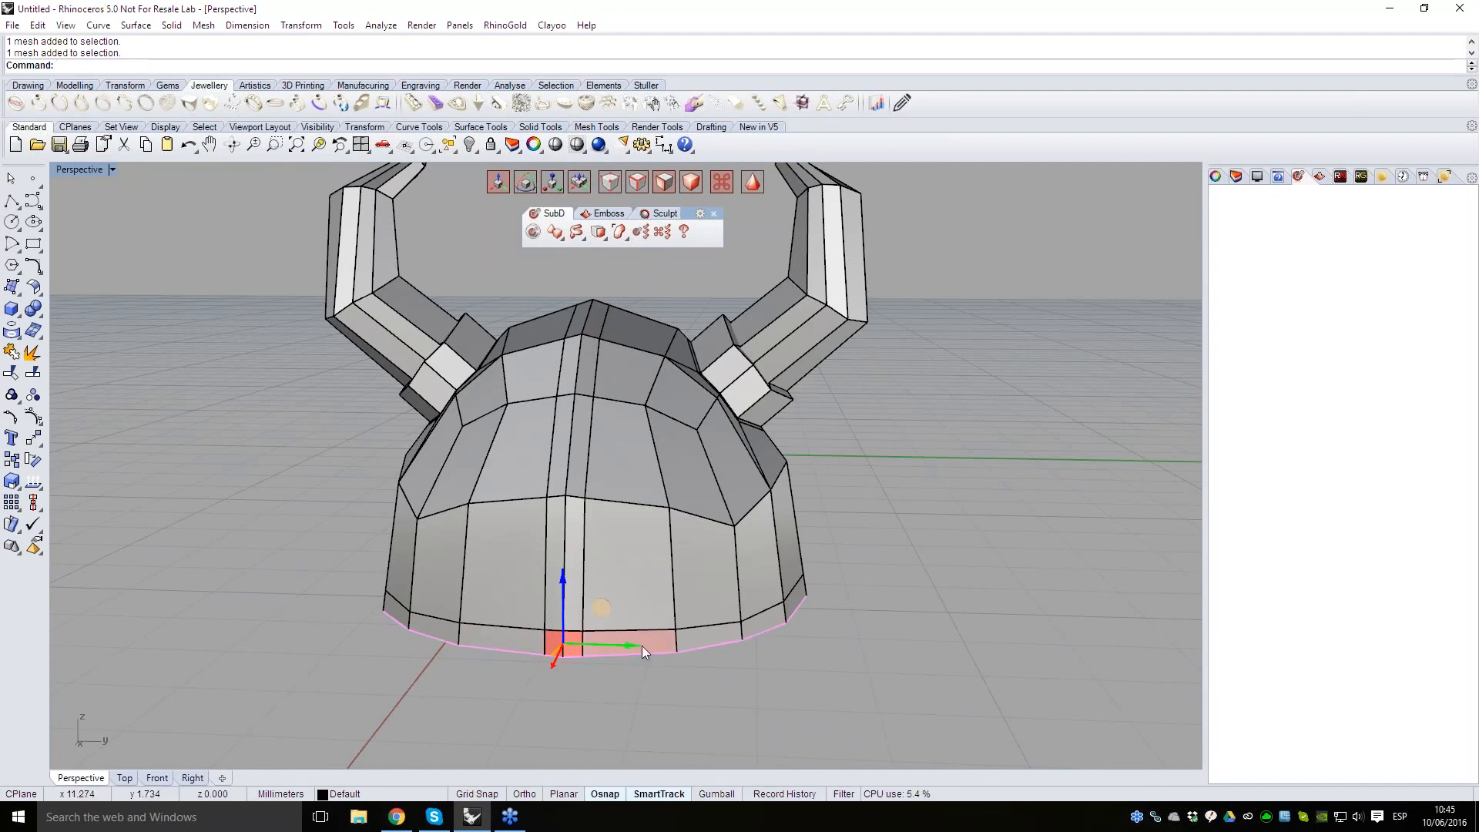
key("u")
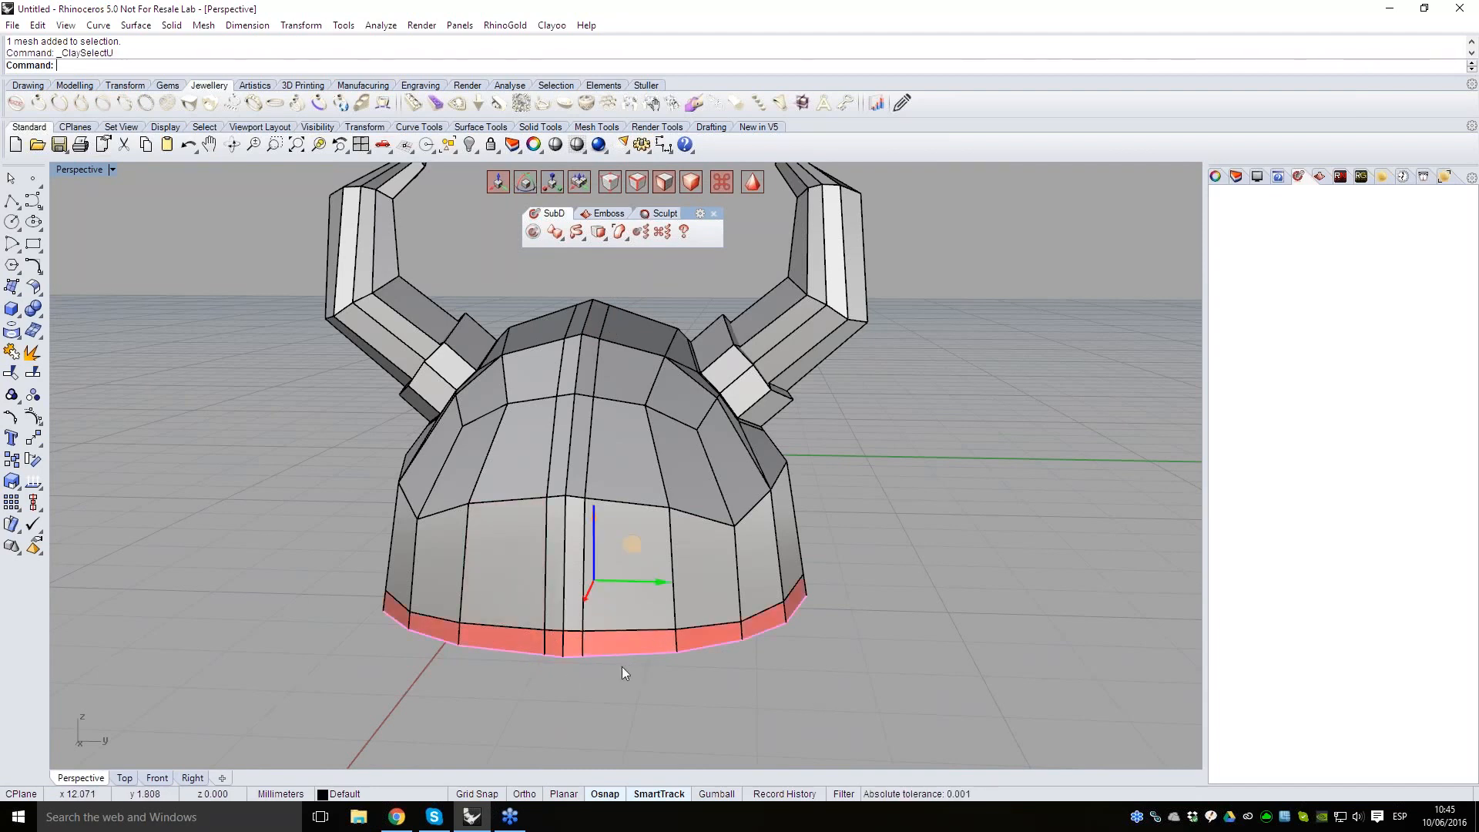
key("v")
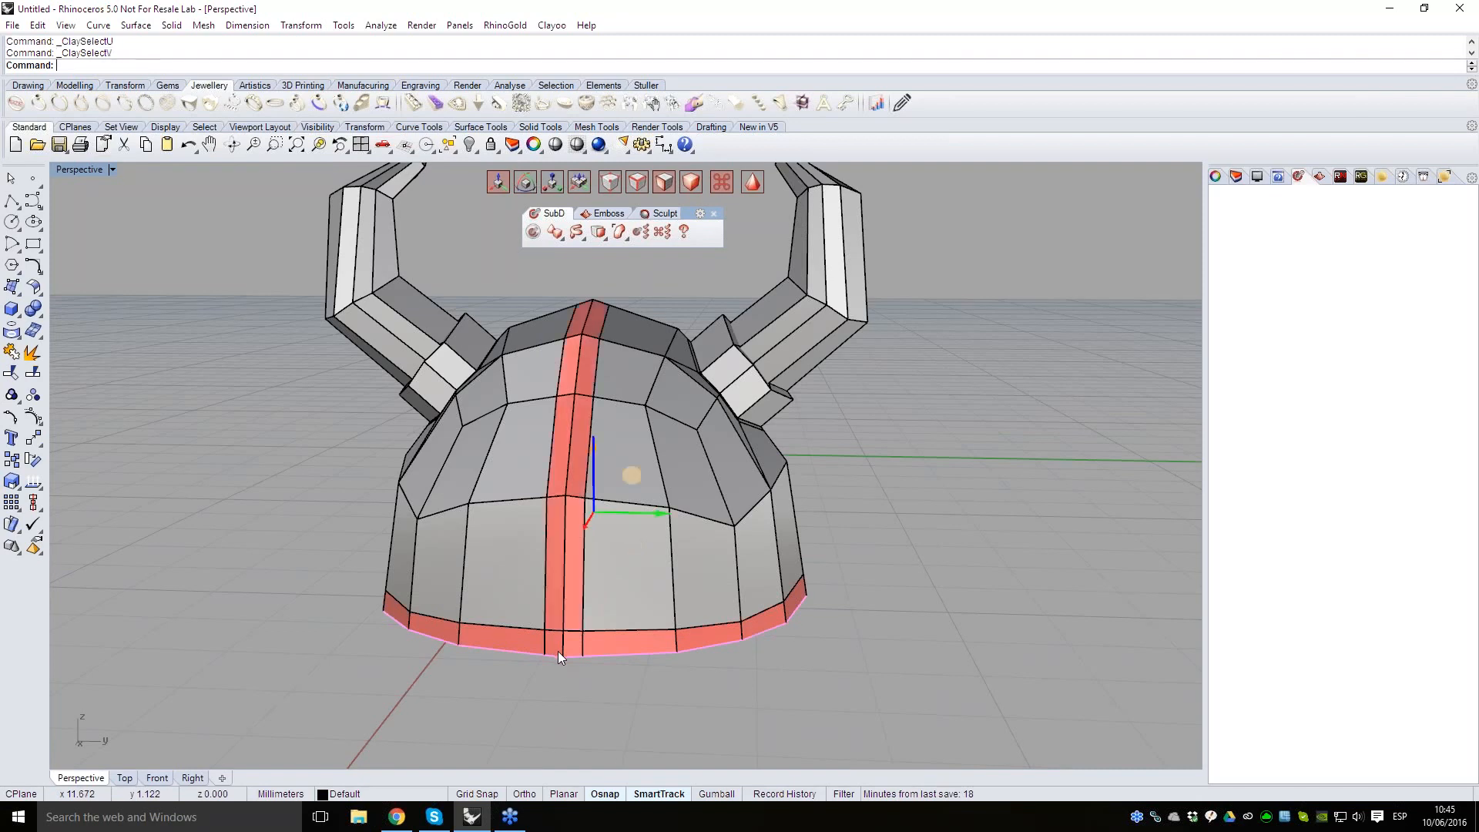
right_click_drag(770, 661, 802, 655)
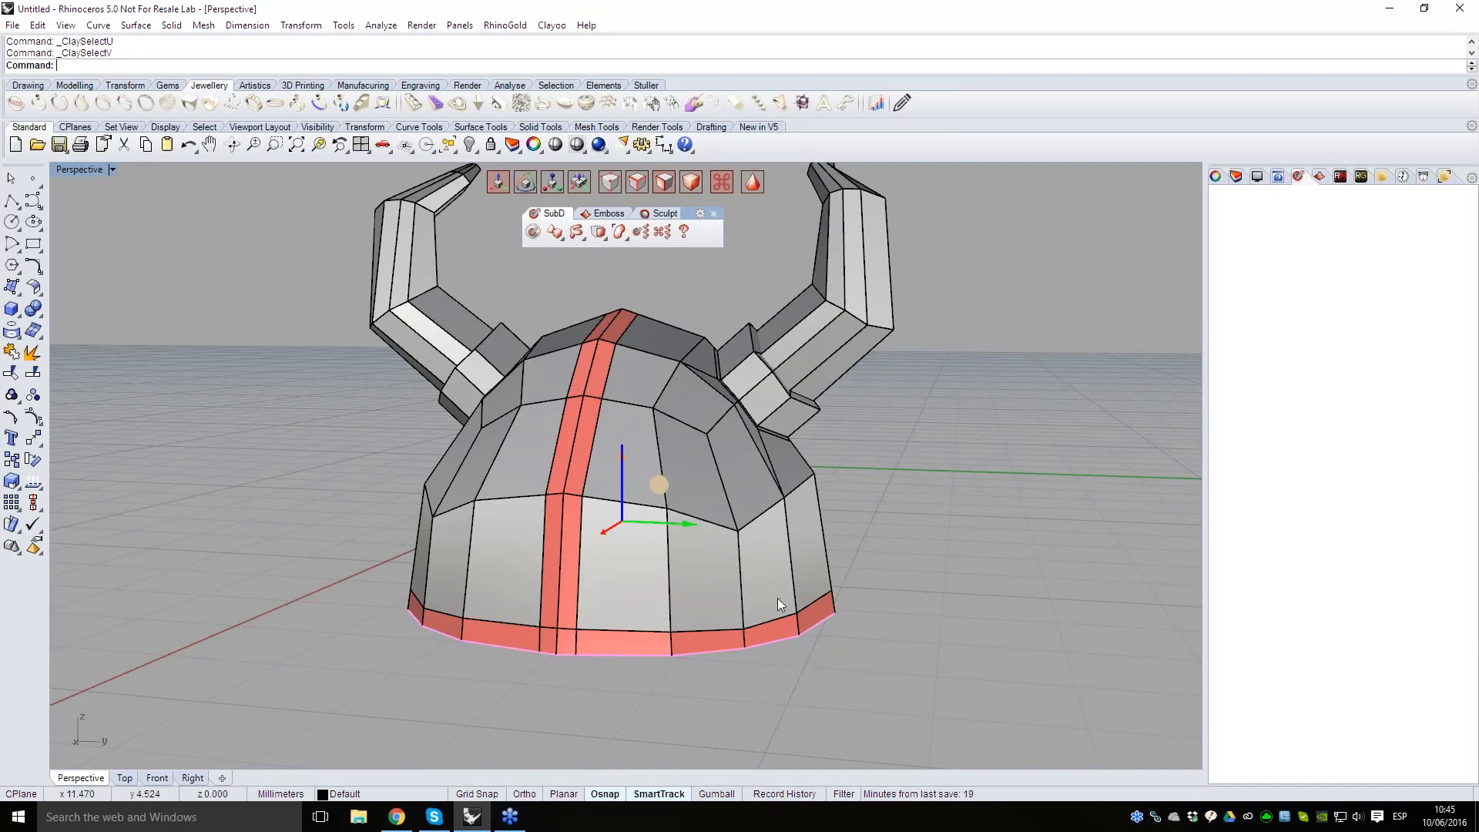
mouse_move(934, 587)
right_mouse_down()
mouse_move(700, 581)
mouse_move(863, 591)
mouse_move(936, 616)
right_mouse_up()
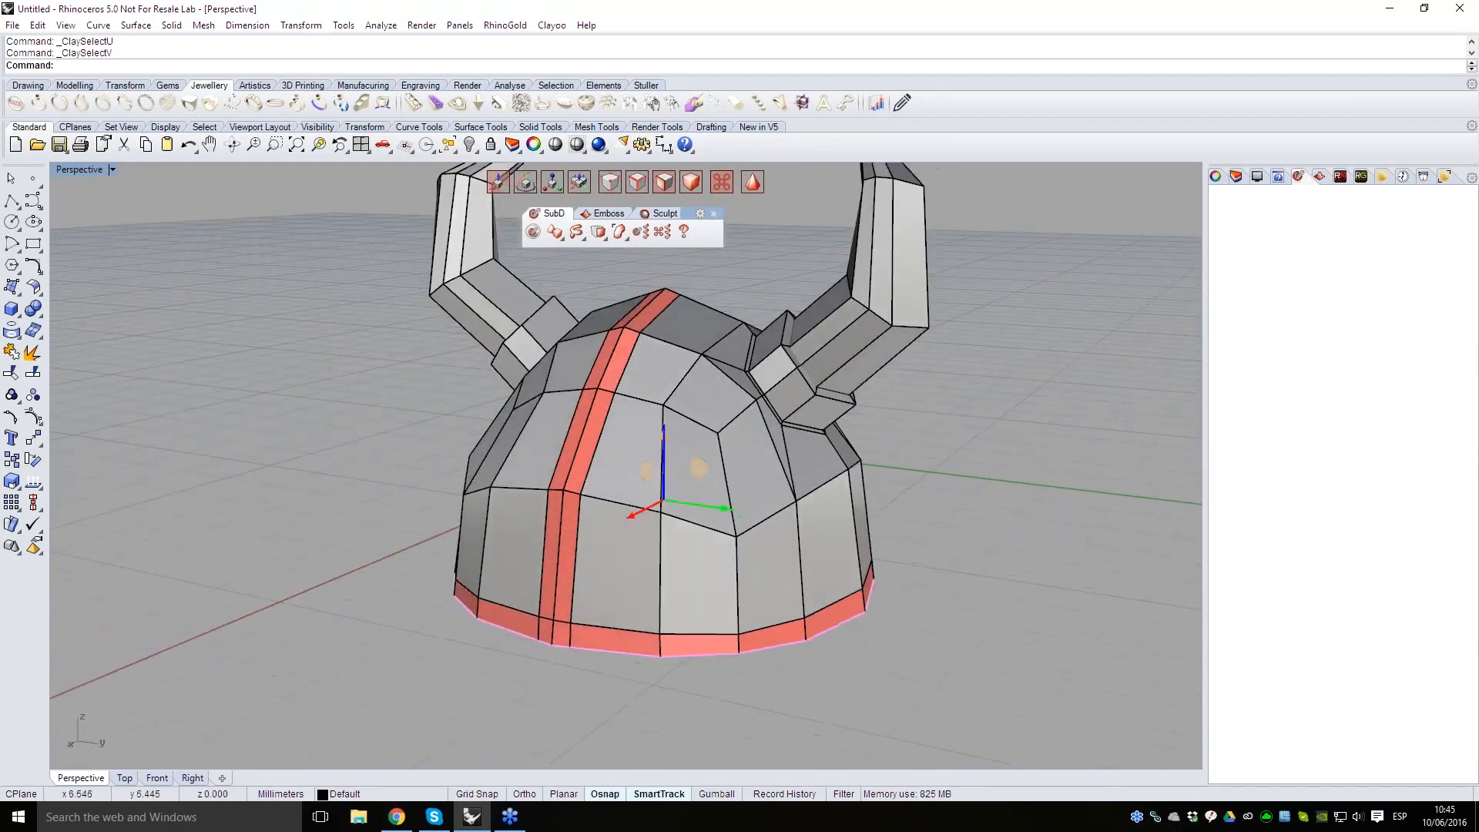
- Extrude the selected rim and central strip faces by normal with a distance of 0.318
key("ctrl+e")
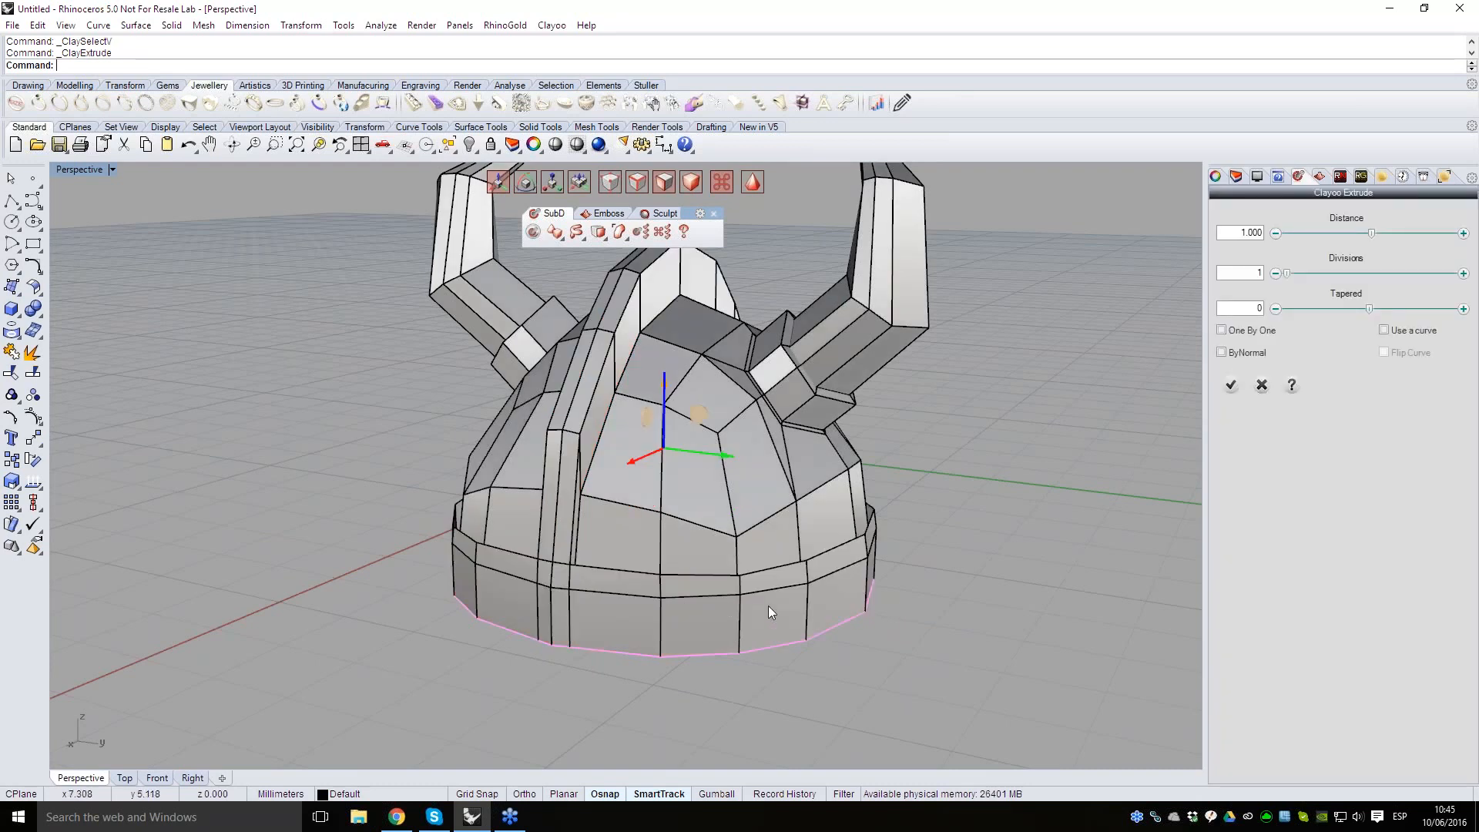
right_click_drag(758, 604, 543, 542)
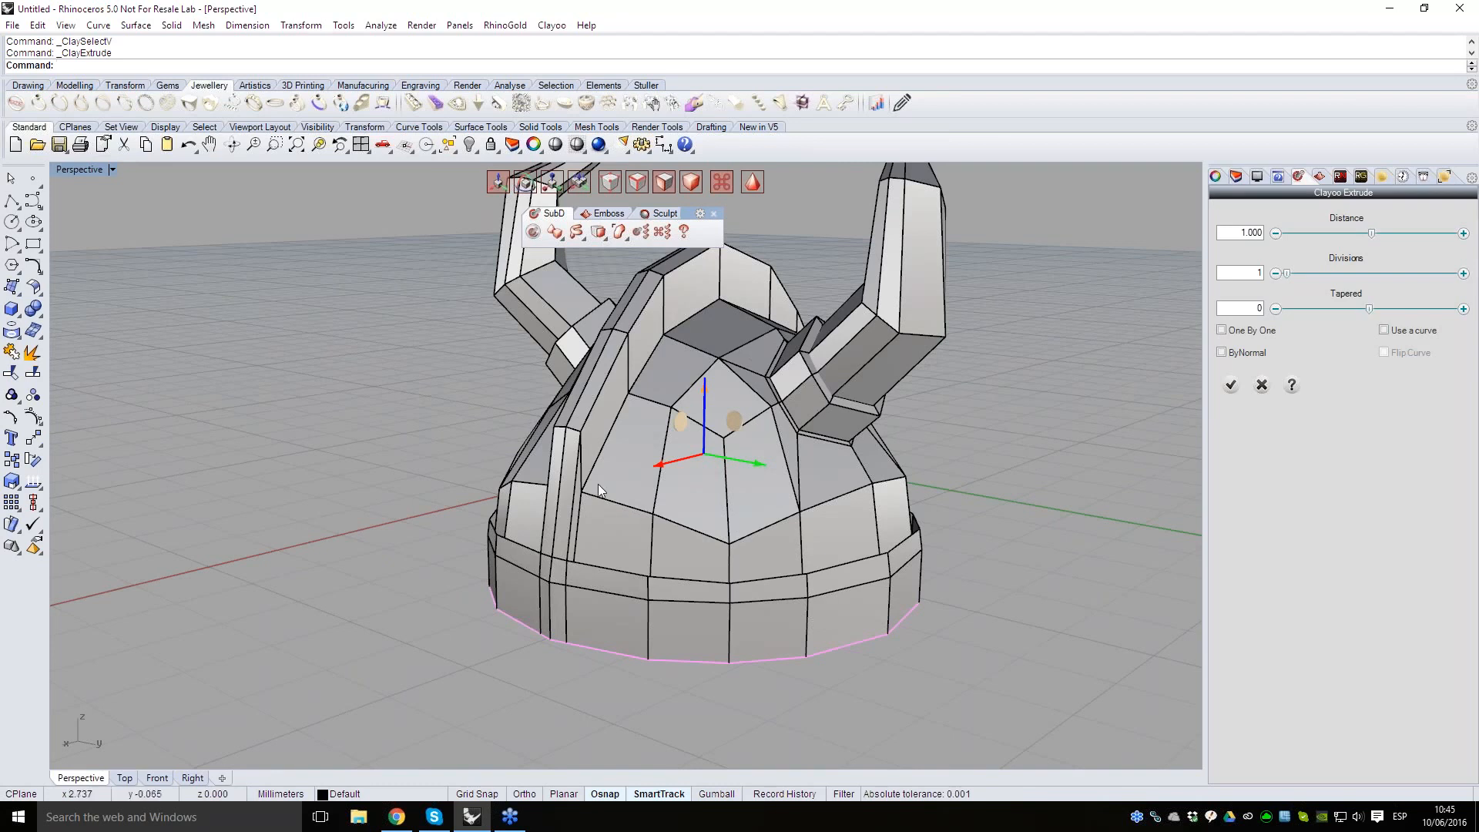
right_click_drag(880, 621, 840, 589)
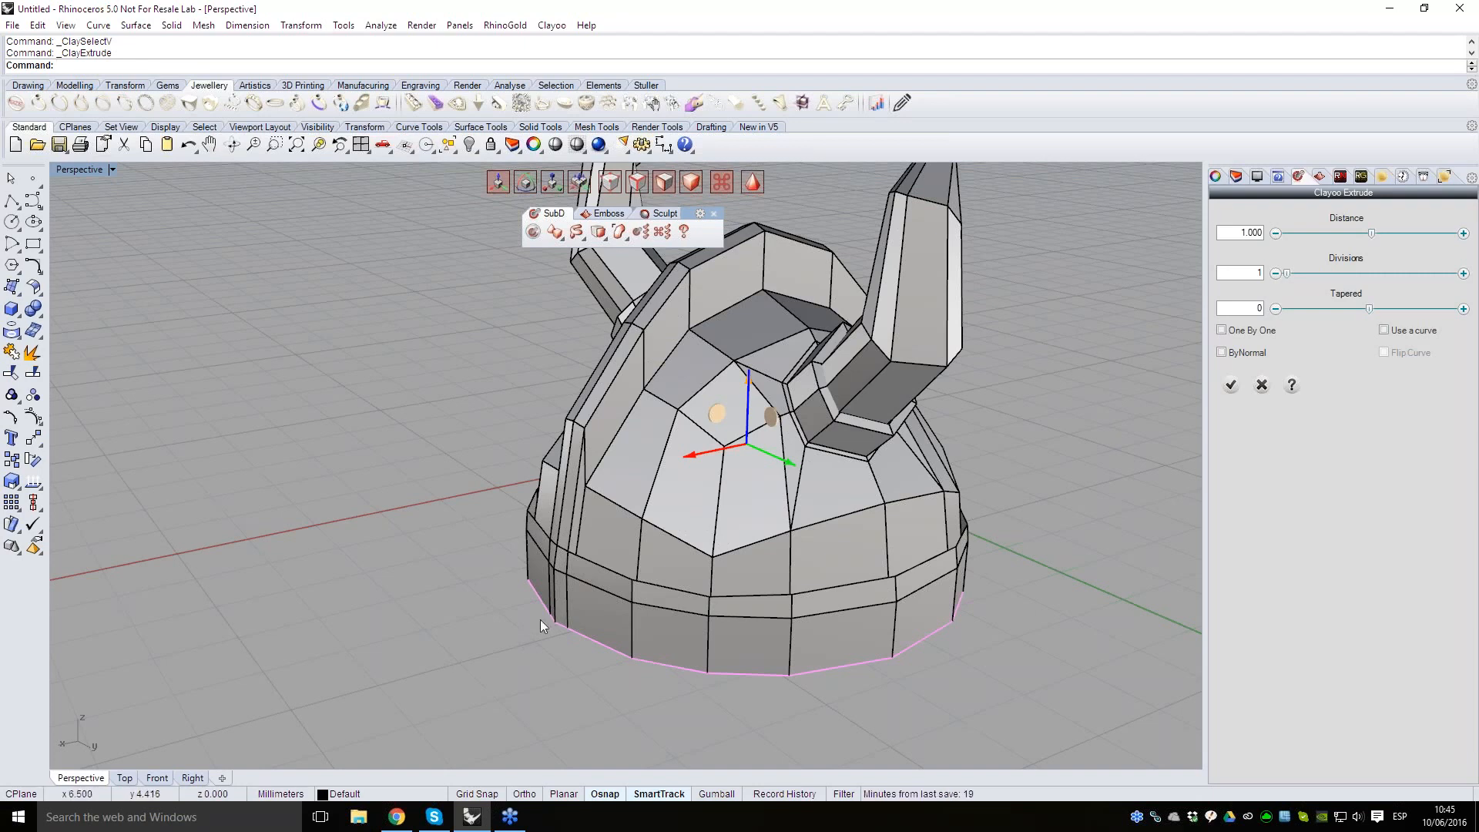
right_click_drag(505, 649, 487, 648)
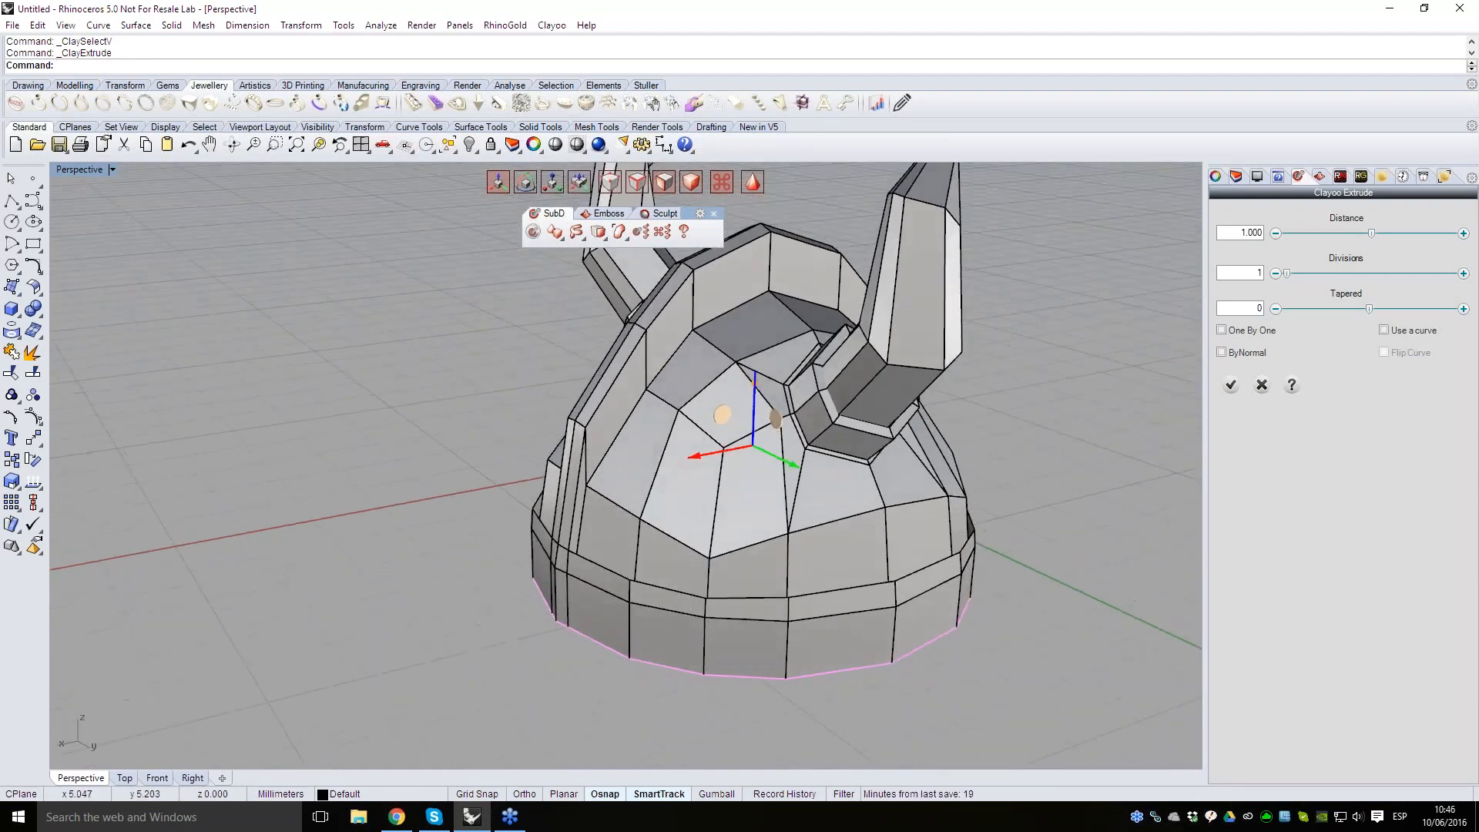
left_click(1221, 353)
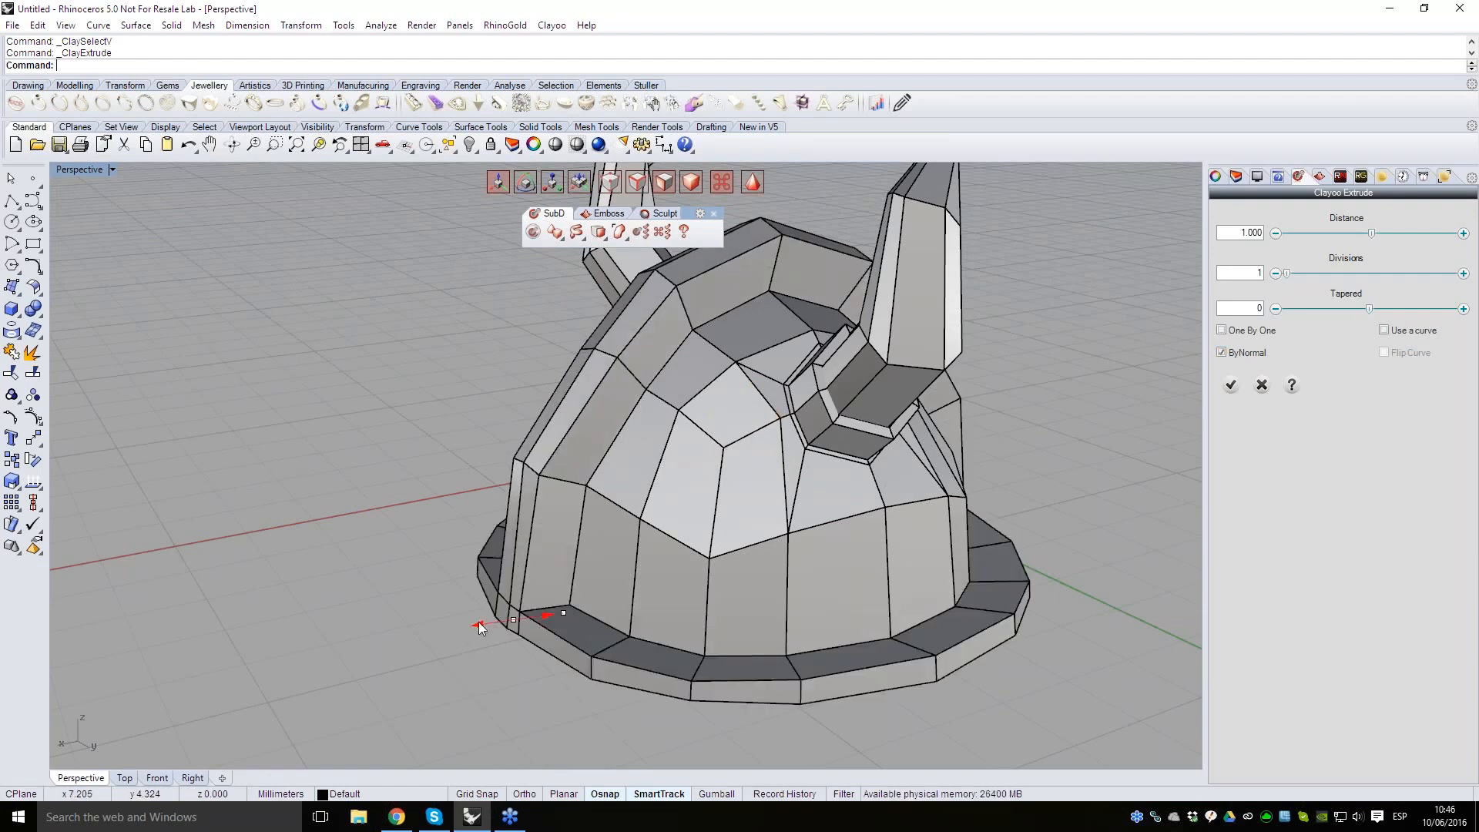
left_click_drag(479, 628, 533, 626)
right_click_drag(614, 594, 867, 561)
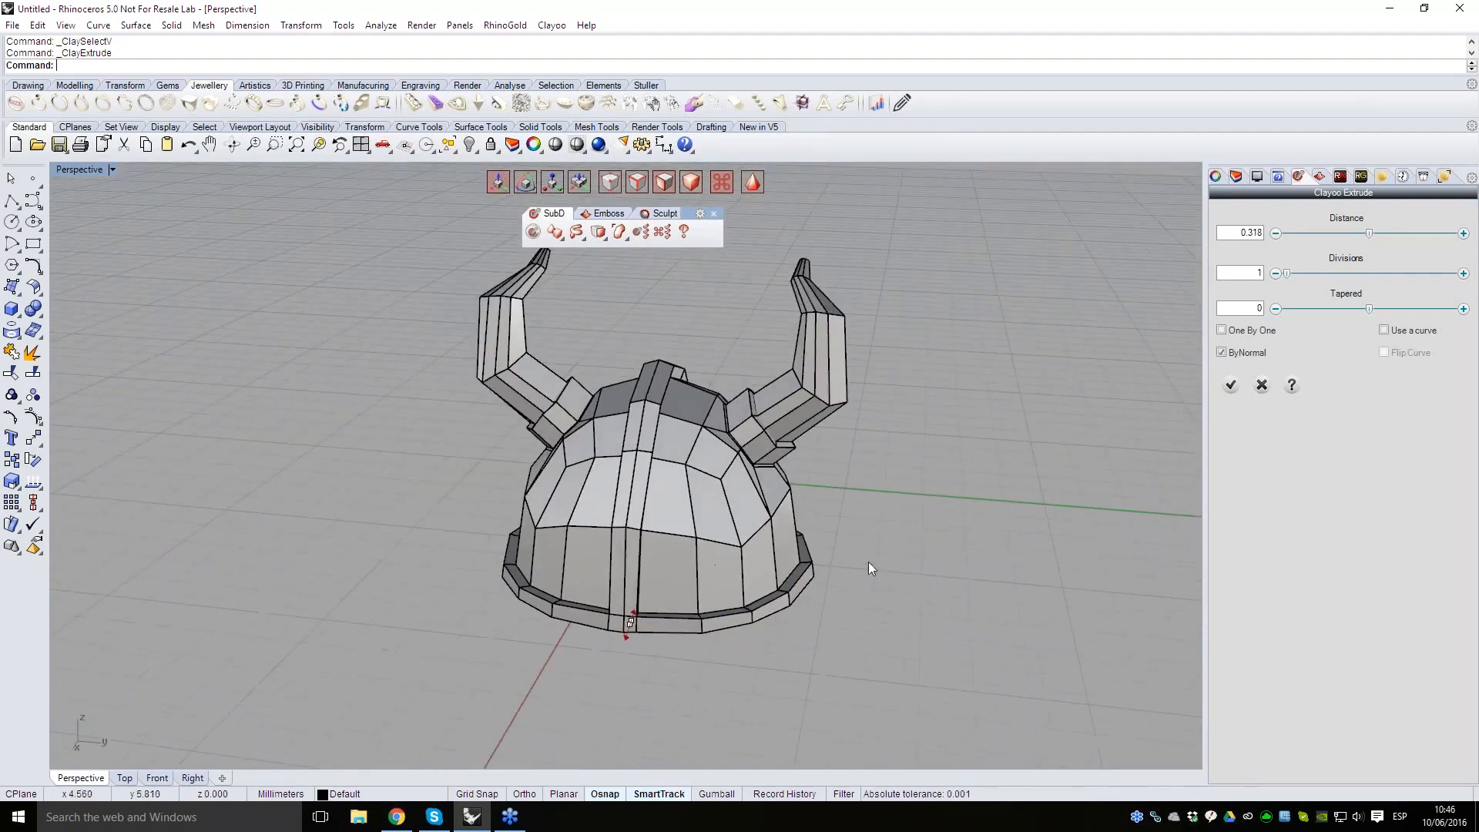
left_click(1231, 385)
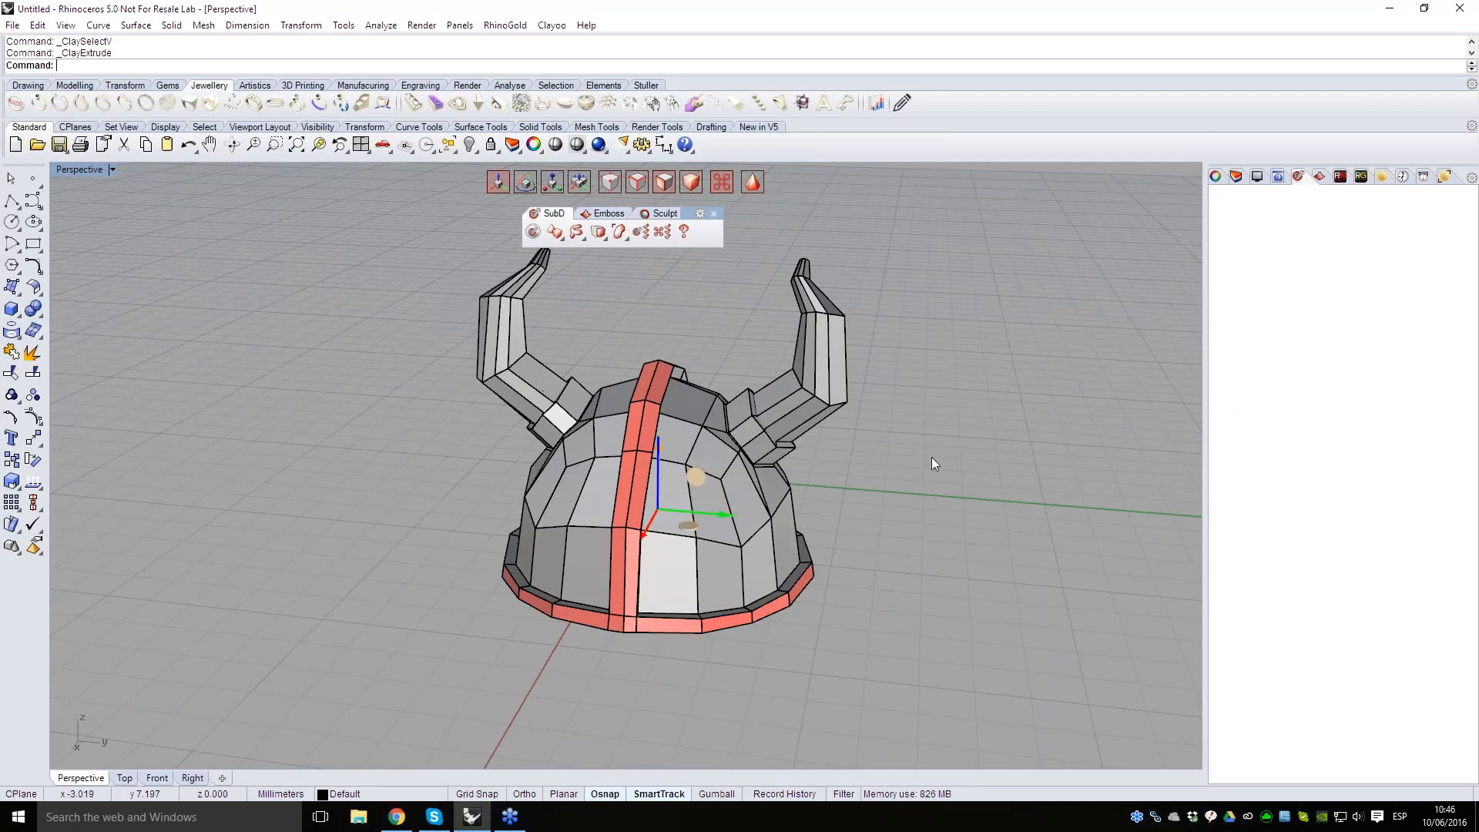
- Deselect the faces and preview the helmet in smooth mode, returning to the basic mesh display
left_click(917, 569)
right_click_drag(916, 569, 631, 534)
scroll(762, 543, "up", 4)
key("Tab")
scroll(845, 511, "down", 6)
key("Tab")
scroll(637, 544, "up", 8)
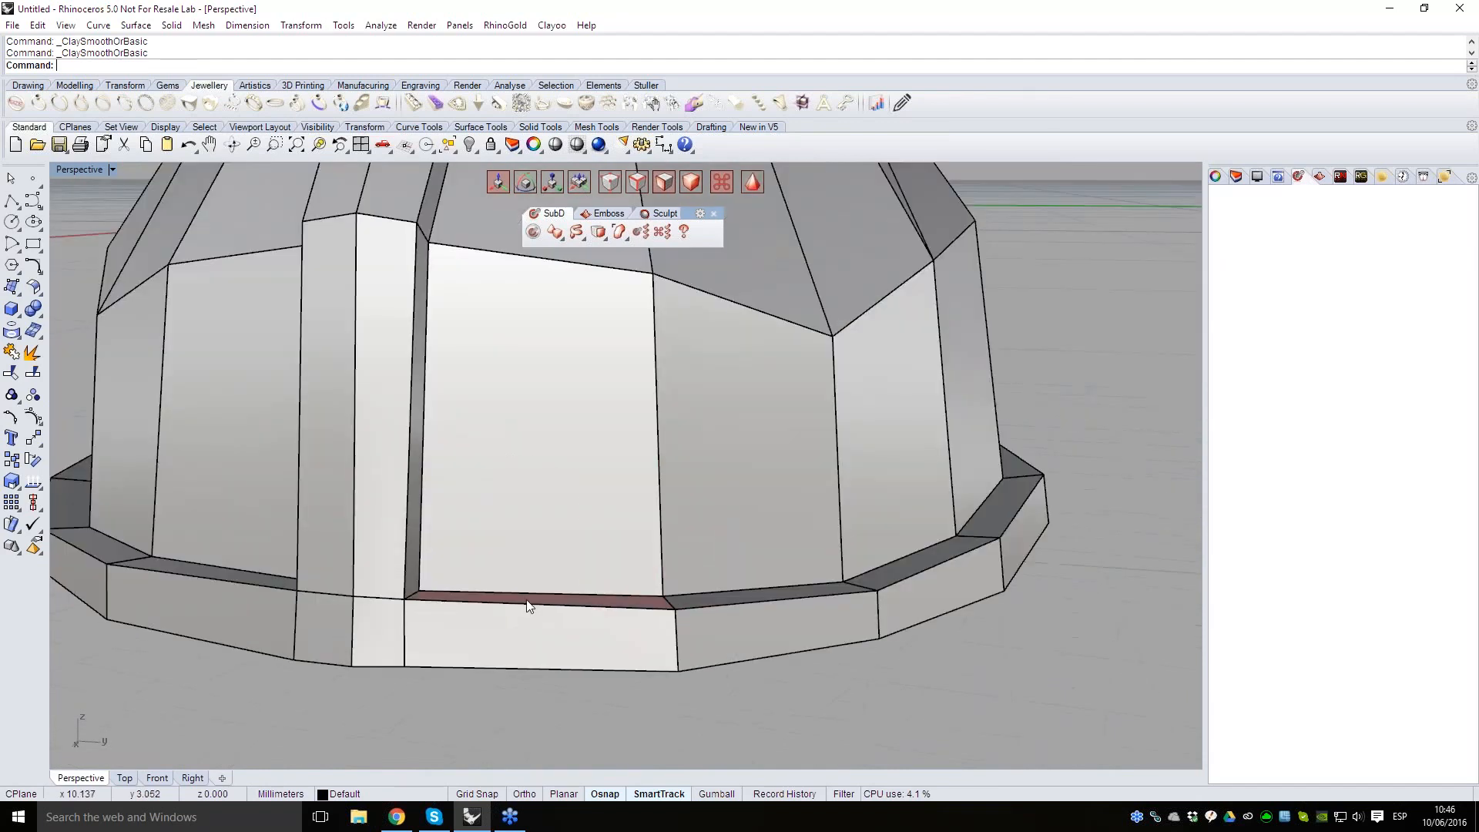
- Divide the helmet mesh with an edge loop just above the raised rim and divisions beside the central ridge
key("d")
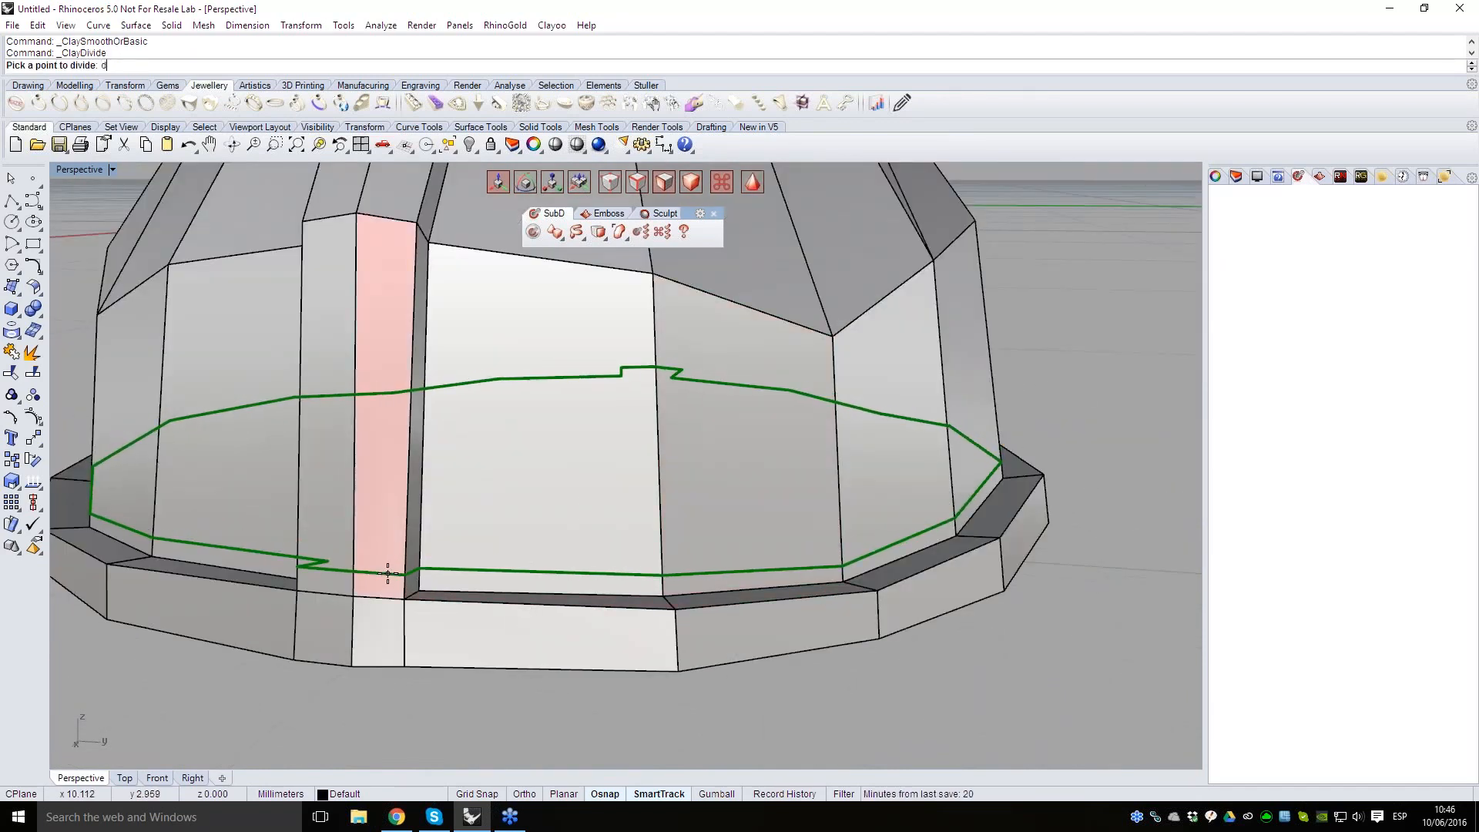
left_click(390, 574)
right_click_drag(439, 597, 289, 667)
left_click(289, 670)
right_click_drag(631, 590, 439, 678)
scroll(512, 524, "up", 6)
right_click(515, 526)
left_click(516, 527)
scroll(513, 531, "down", 6)
- Switch the helmet to smooth display and examine the raised rim and central ridge from several angles
key("Tab")
right_click_drag(571, 625, 531, 595)
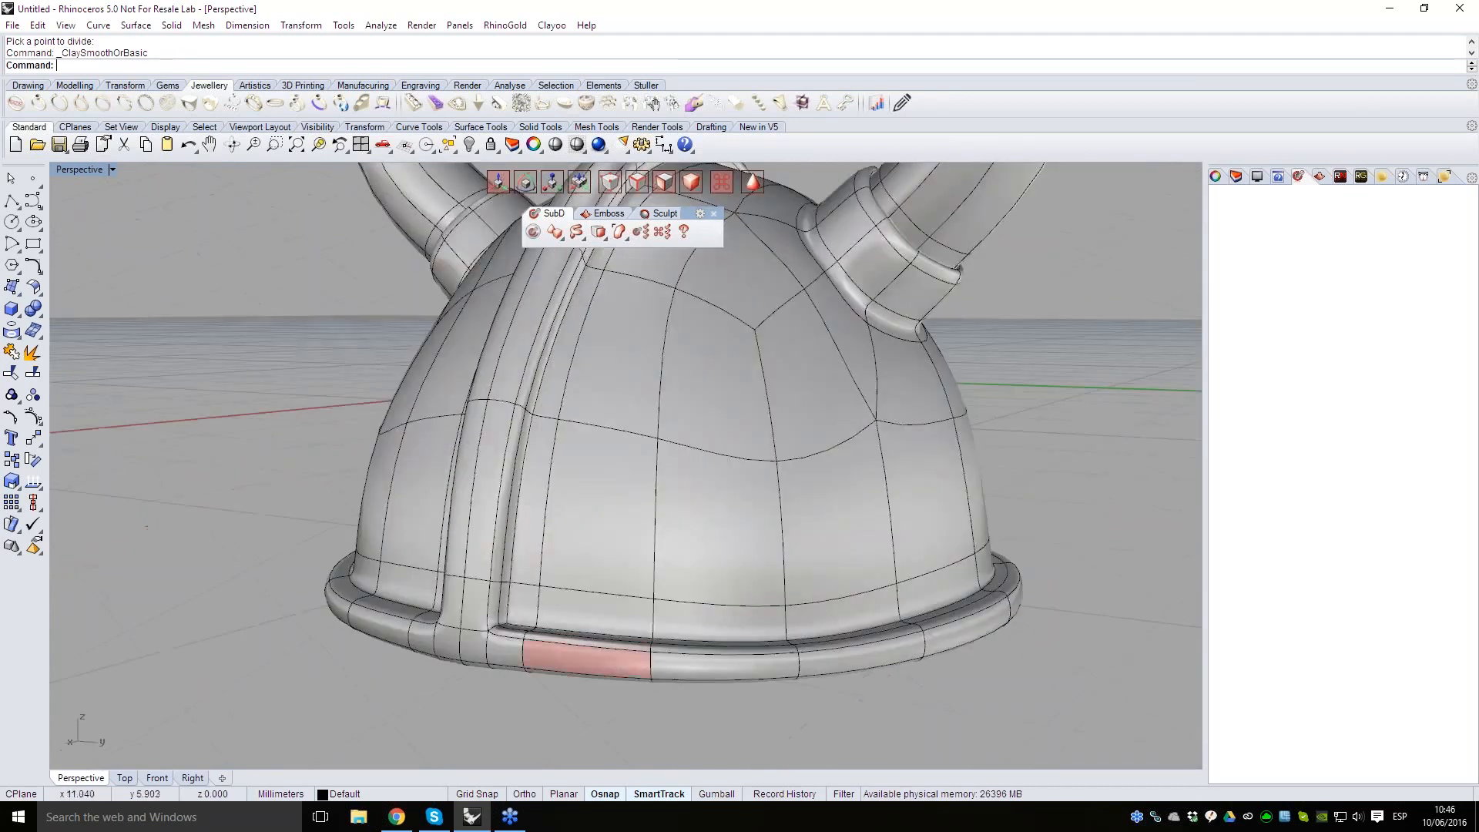
right_click_drag(594, 379, 499, 506)
right_click_drag(705, 499, 543, 507)
right_click_drag(875, 570, 755, 555)
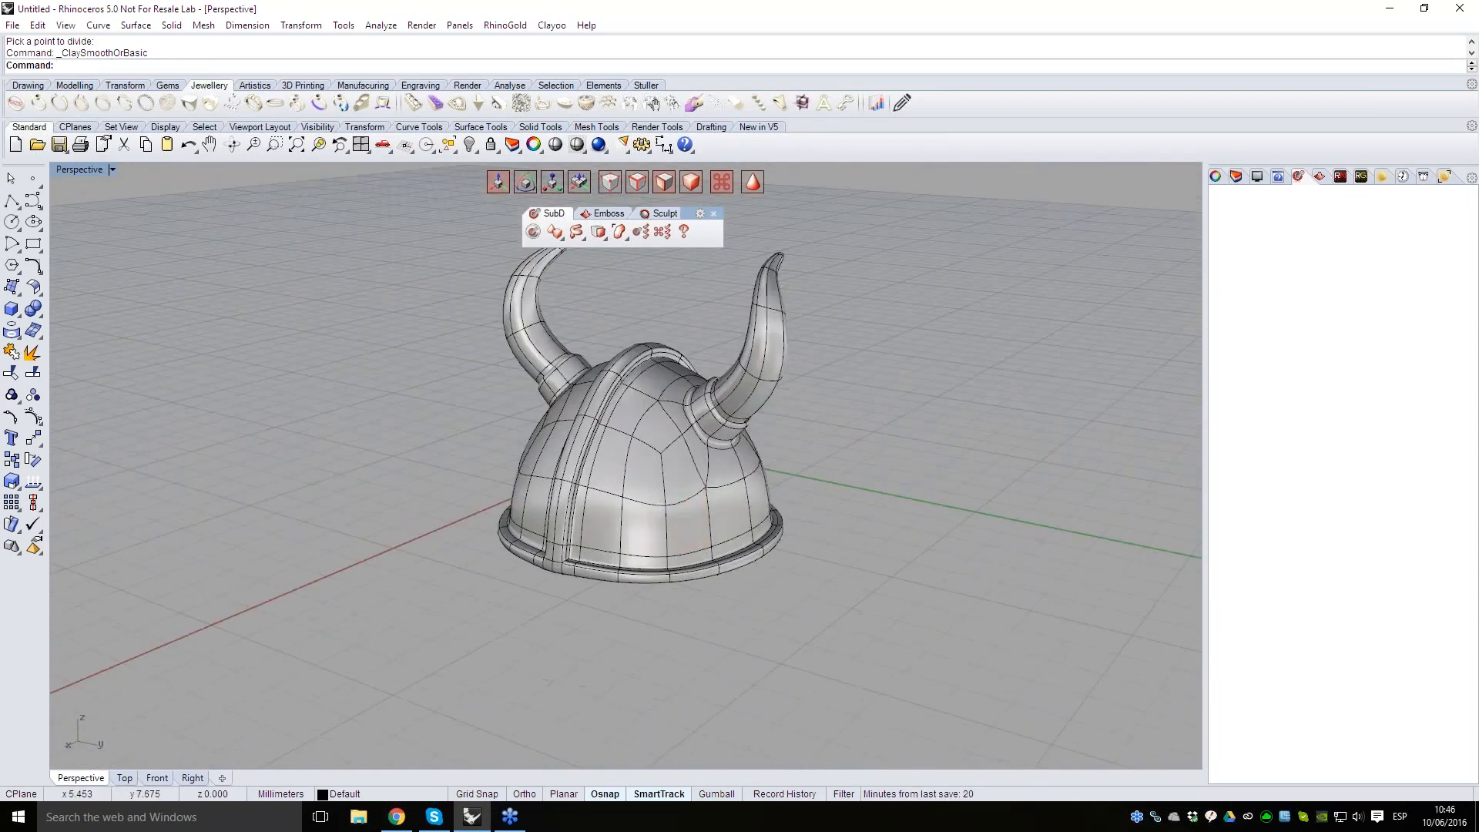
right_click_drag(731, 509, 385, 469)
scroll(510, 503, "up", 3)
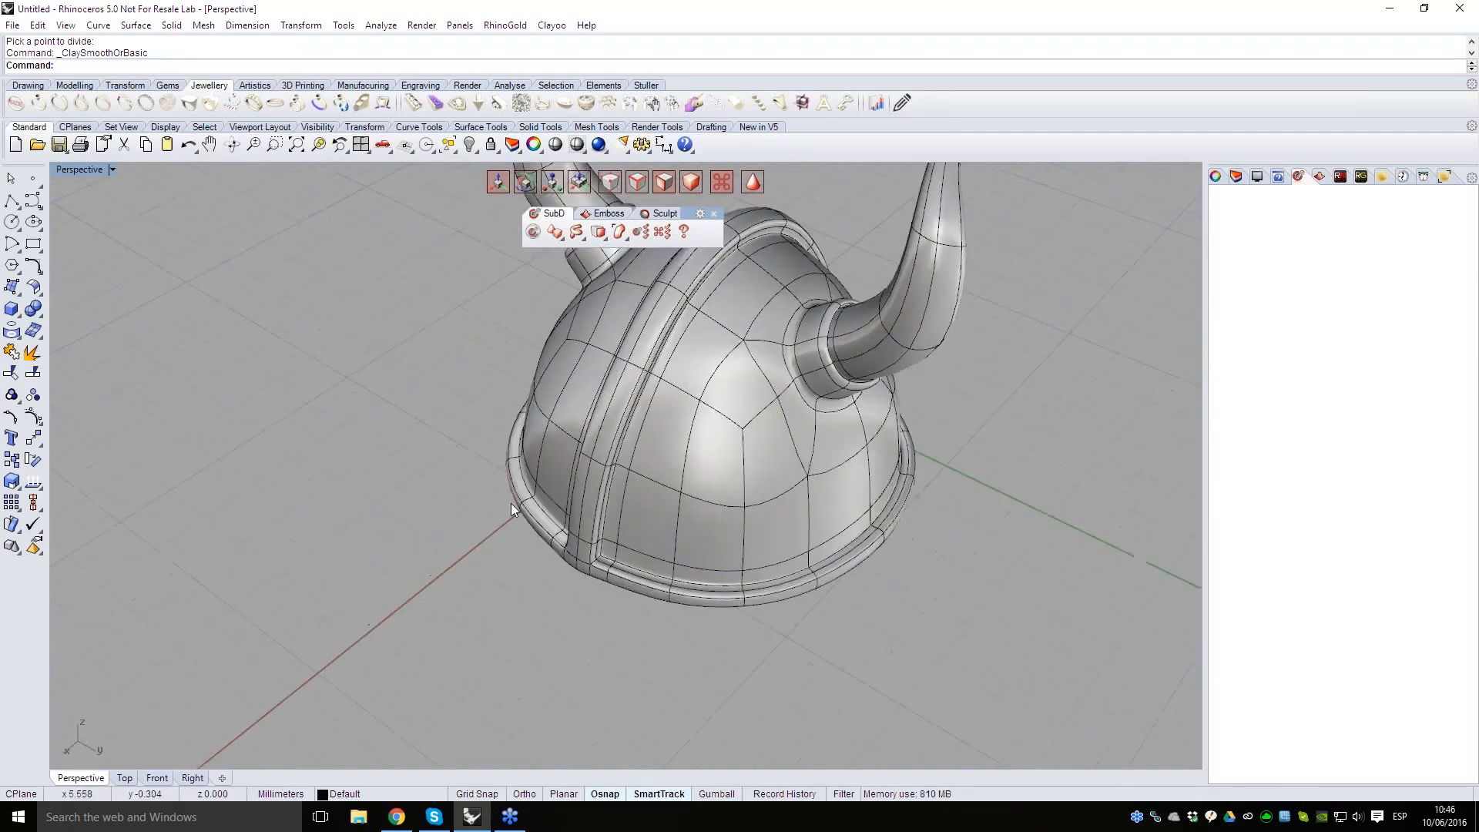
right_click_drag(788, 539, 4, 728)
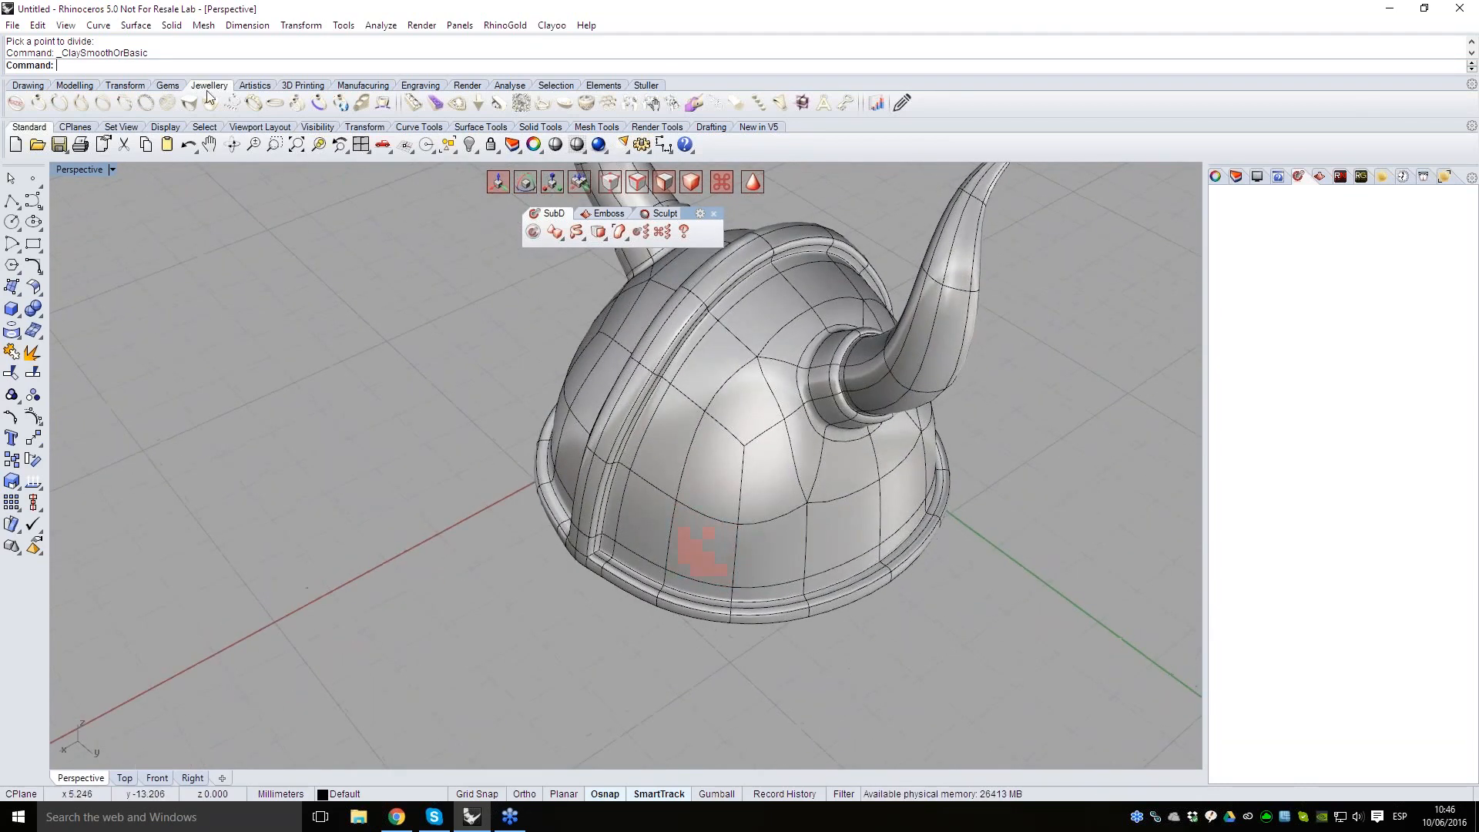
- Draw a short degree 3 curve with three points in front of the helmet's rim
left_click(29, 86)
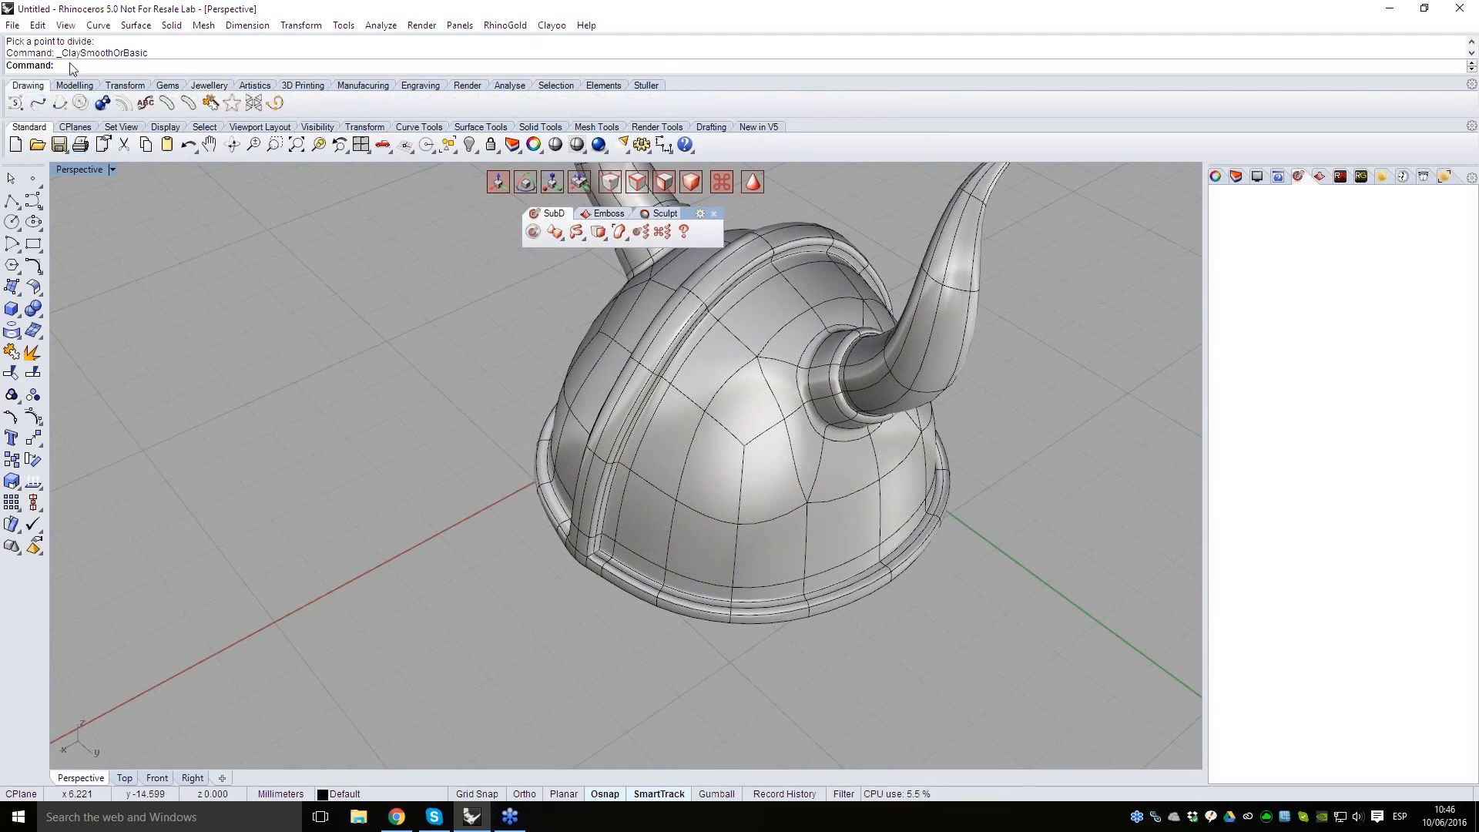
key("Return")
right_click_drag(539, 655, 604, 574)
left_click(614, 566)
left_click(584, 601)
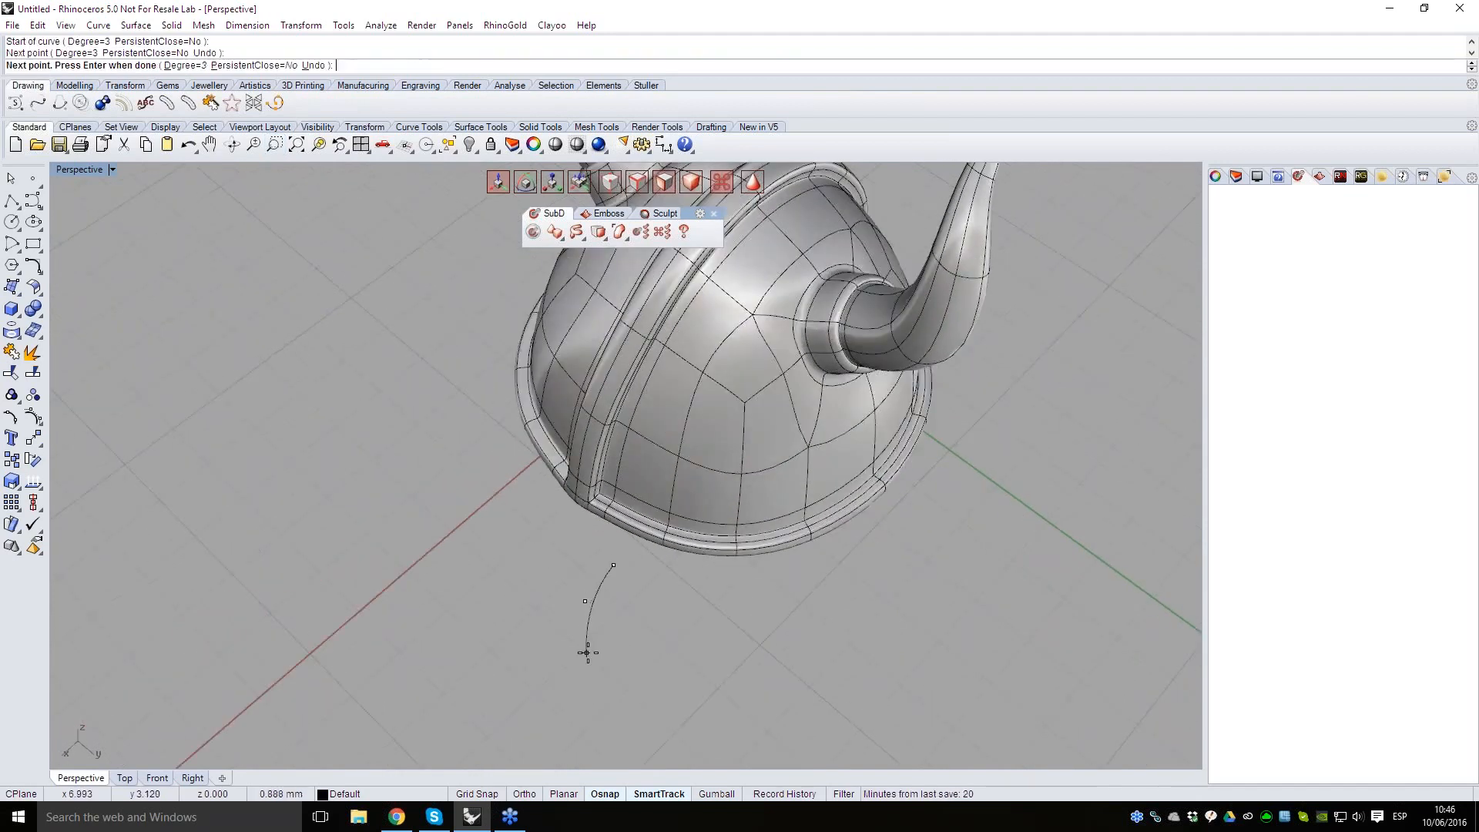
left_click(594, 607)
key("Return")
mouse_move(590, 606)
right_mouse_down()
mouse_move(555, 612)
mouse_move(586, 624)
right_mouse_up()
- Turn on the Gumball and move the curve toward the helmet's front rim beside the central ridge
left_click(709, 795)
left_click_drag(461, 459, 566, 461)
left_click_drag(621, 404, 621, 412)
right_click_drag(620, 413, 770, 420)
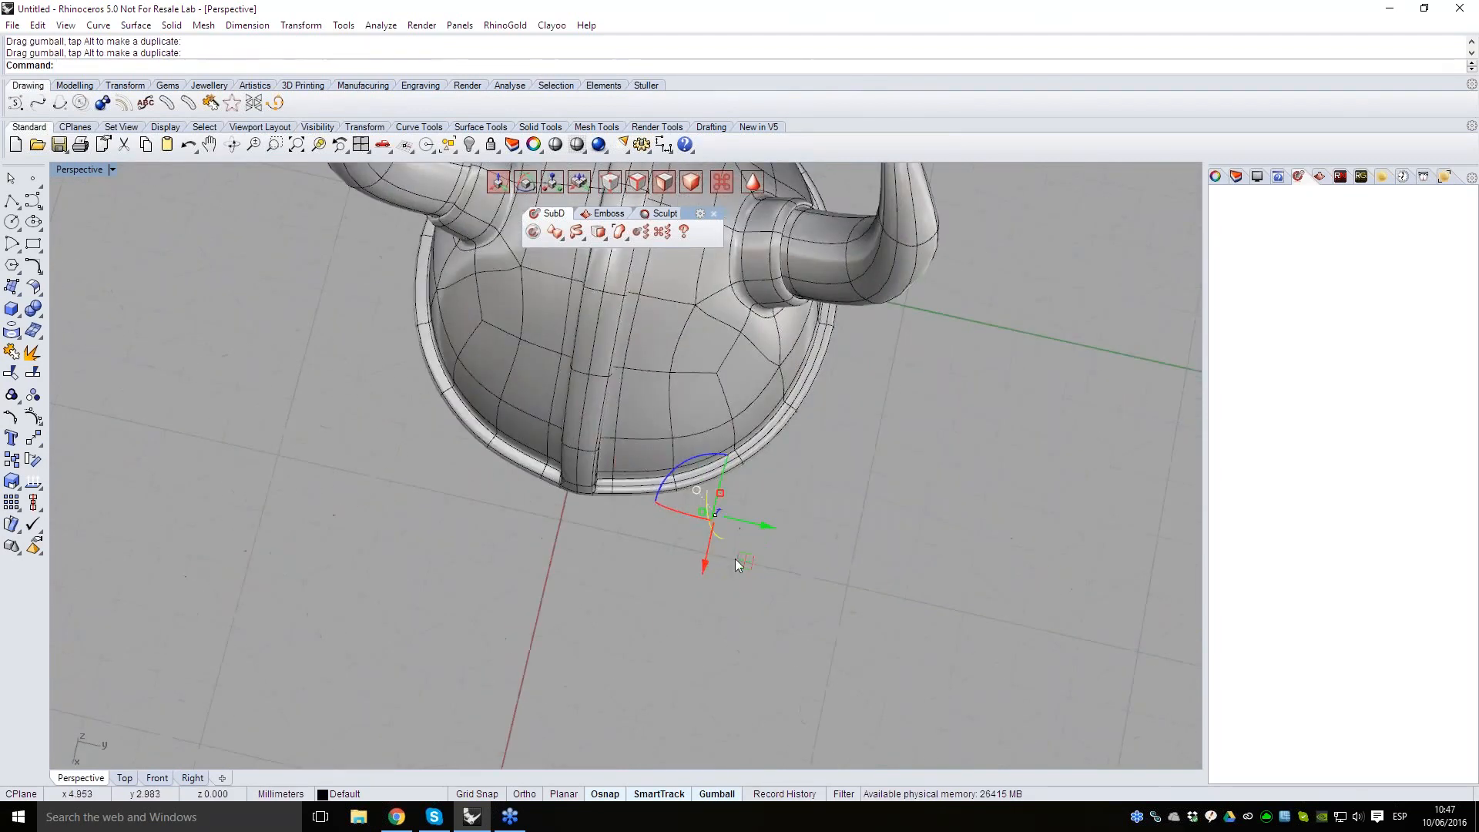
right_click_drag(678, 535, 764, 455)
- Show the curve's control points and move one of them to reshape the curve
left_click(830, 668)
right_click_drag(830, 668, 595, 517)
left_click(598, 516)
right_click_drag(592, 594, 617, 531)
key("F10")
left_click(617, 530)
left_click_drag(609, 589, 629, 648)
right_click_drag(629, 641, 635, 593)
- Try extruding the front face beside the central ridge along the drawn curve using the Use a curve option
left_click(650, 470)
mouse_move(770, 572)
right_mouse_down()
mouse_move(774, 501)
mouse_move(771, 592)
right_mouse_up()
key("ctrl+e")
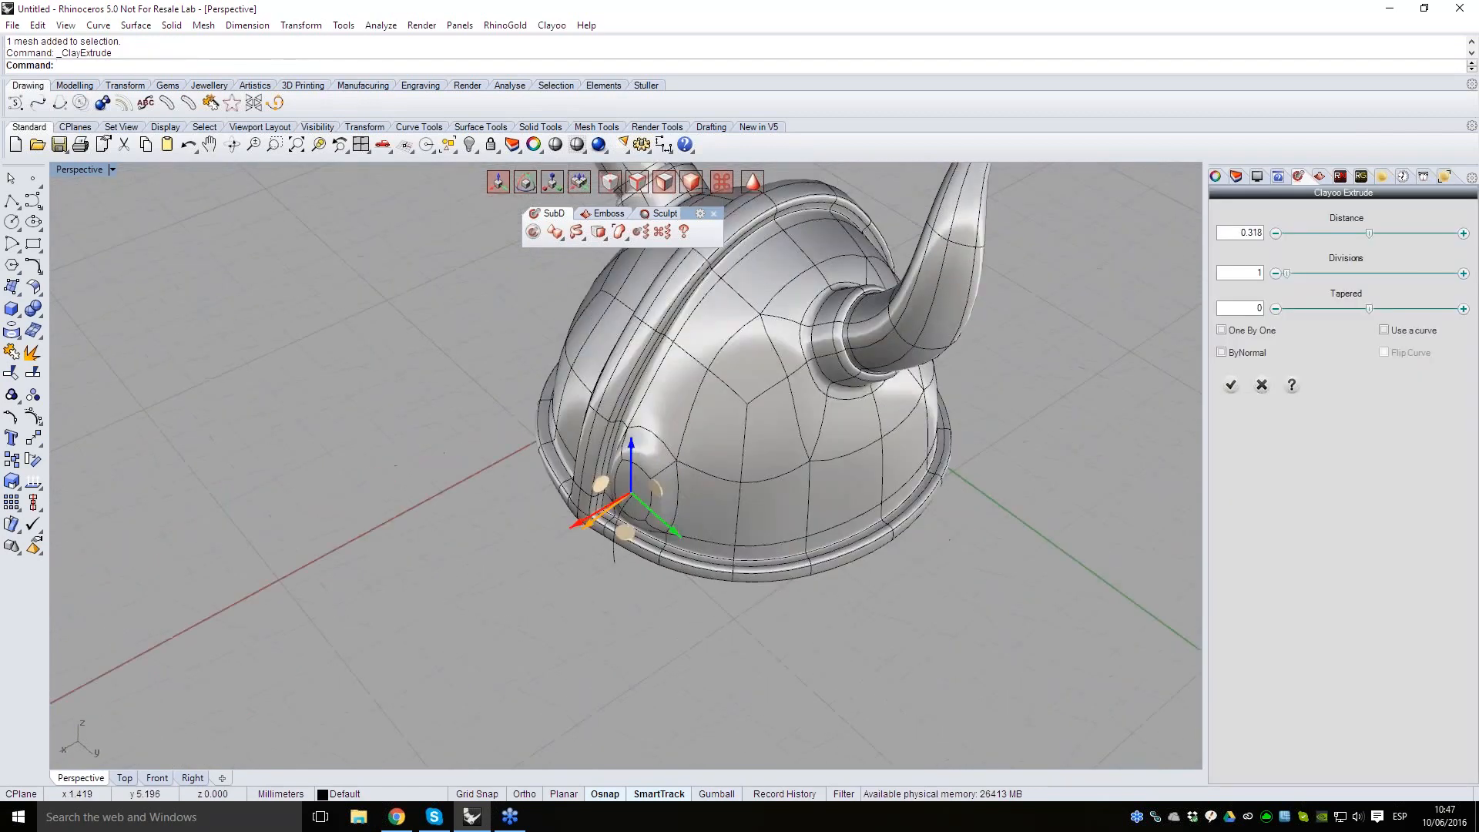
left_click(1384, 331)
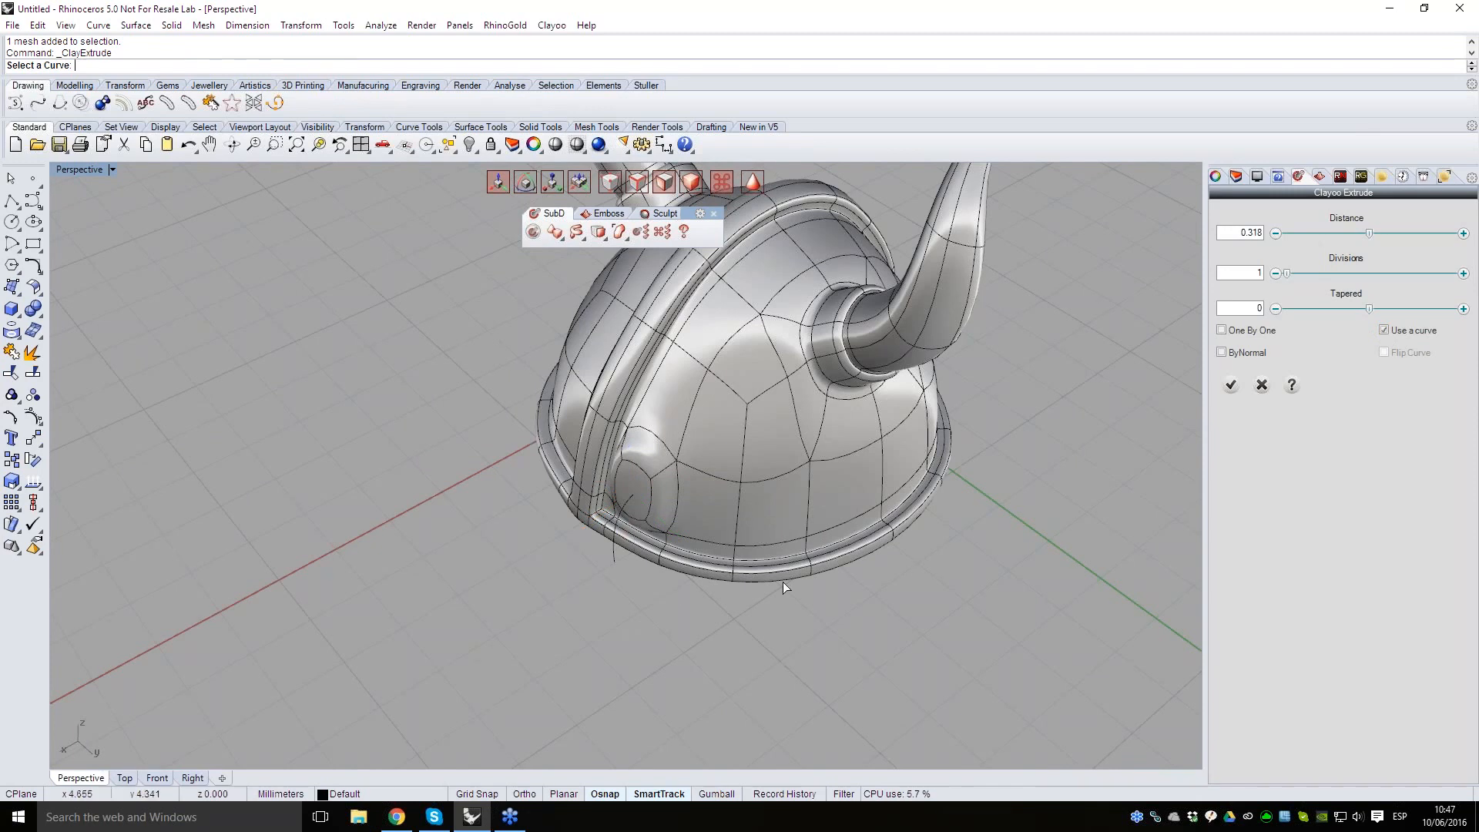
right_click_drag(809, 566, 740, 574)
left_click(604, 566)
right_click_drag(636, 568, 724, 563)
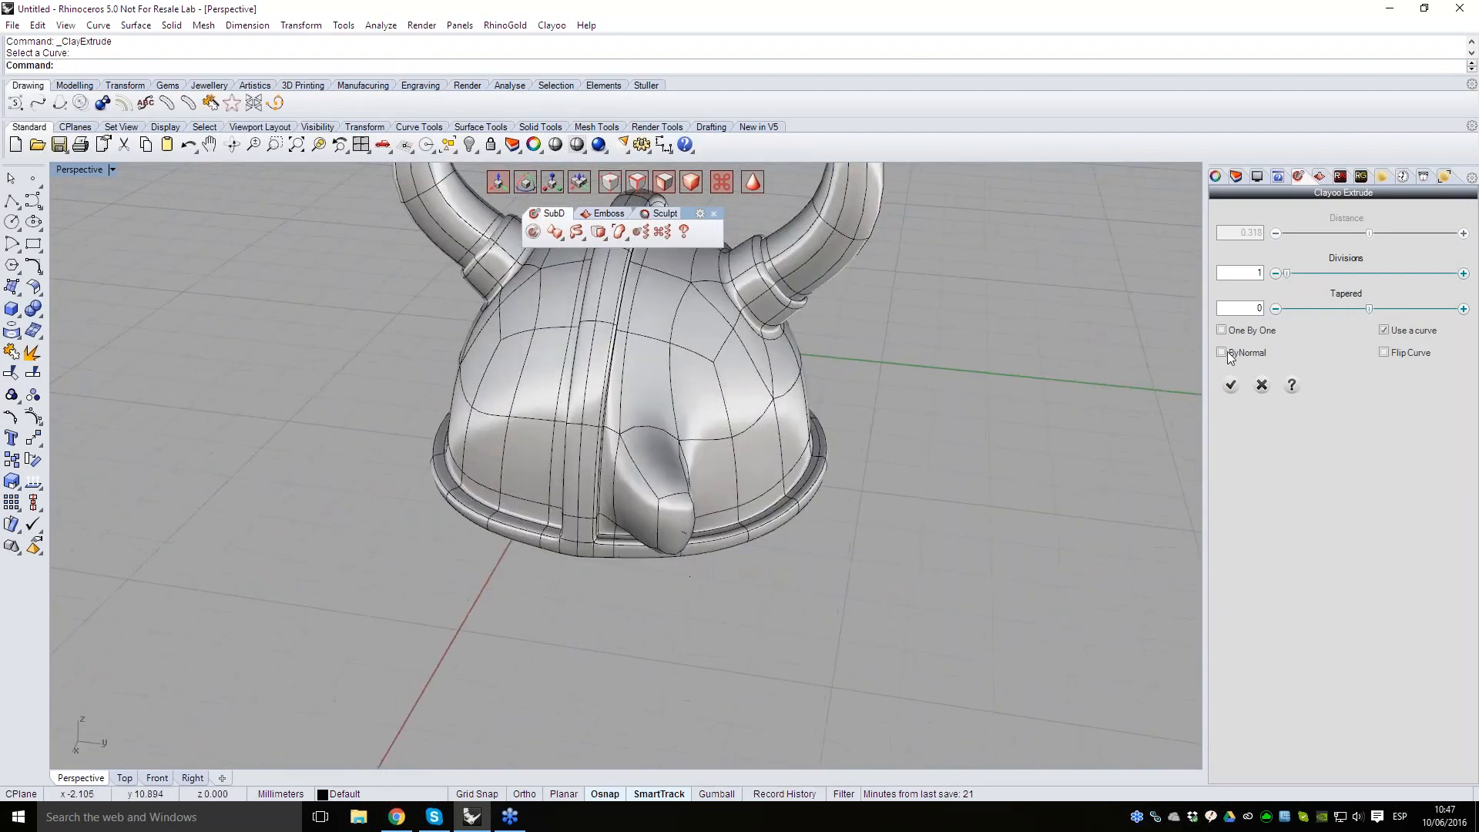
mouse_move(1288, 275)
left_mouse_down()
mouse_move(1304, 276)
mouse_move(1287, 272)
left_mouse_up()
right_click_drag(824, 595, 893, 612)
scroll(717, 497, "down", 6)
scroll(819, 625, "up", 5)
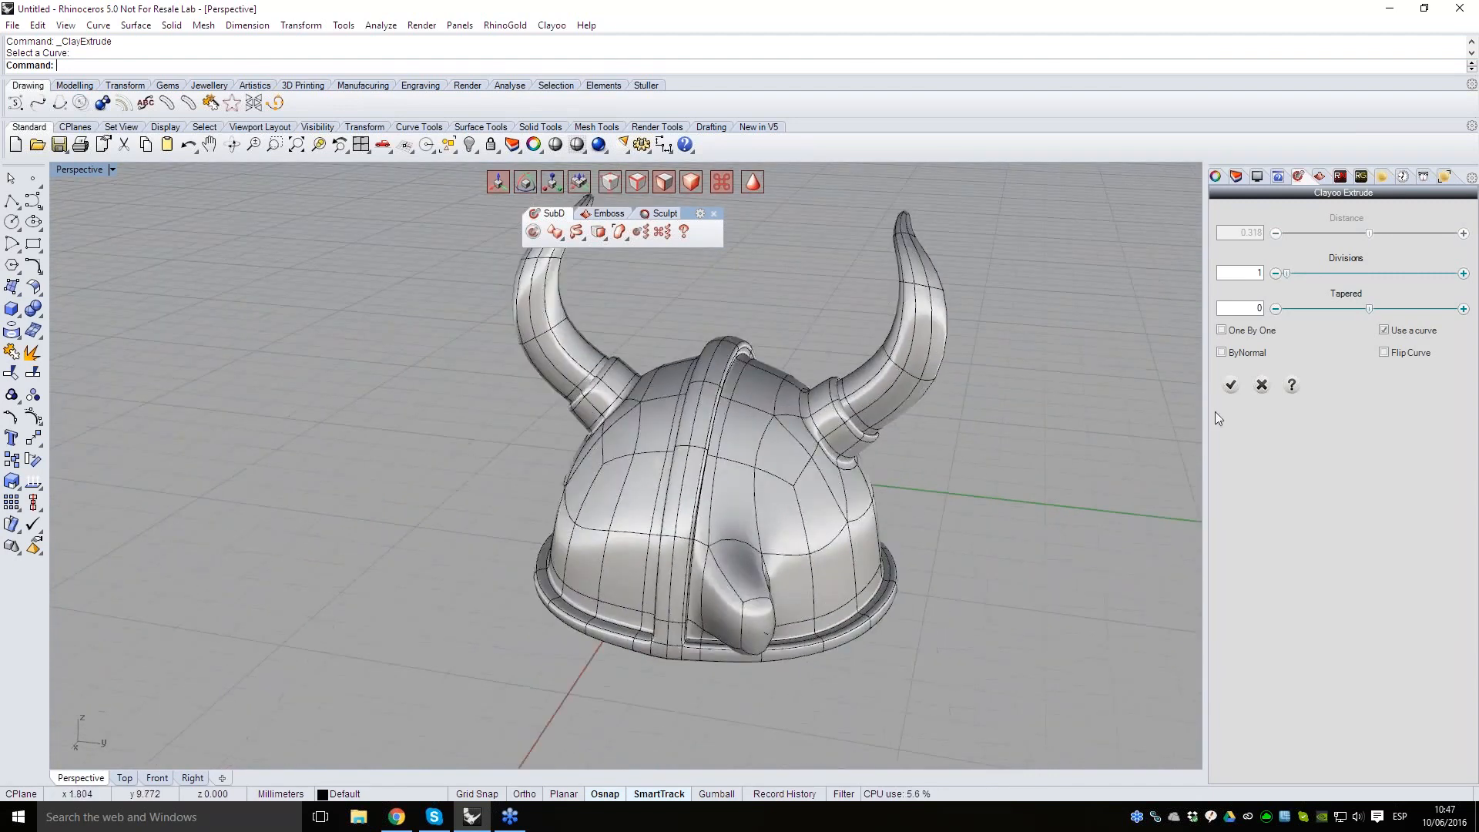
- Cancel the curve-guided extrusion and delete the guide curve
left_click(1261, 385)
right_click_drag(889, 667, 600, 520)
left_click(745, 529)
key("Delete")
- Switch to edge selection in basic mesh display and select the naked edges around the helmet's bottom opening
scroll(742, 533, "down", 3)
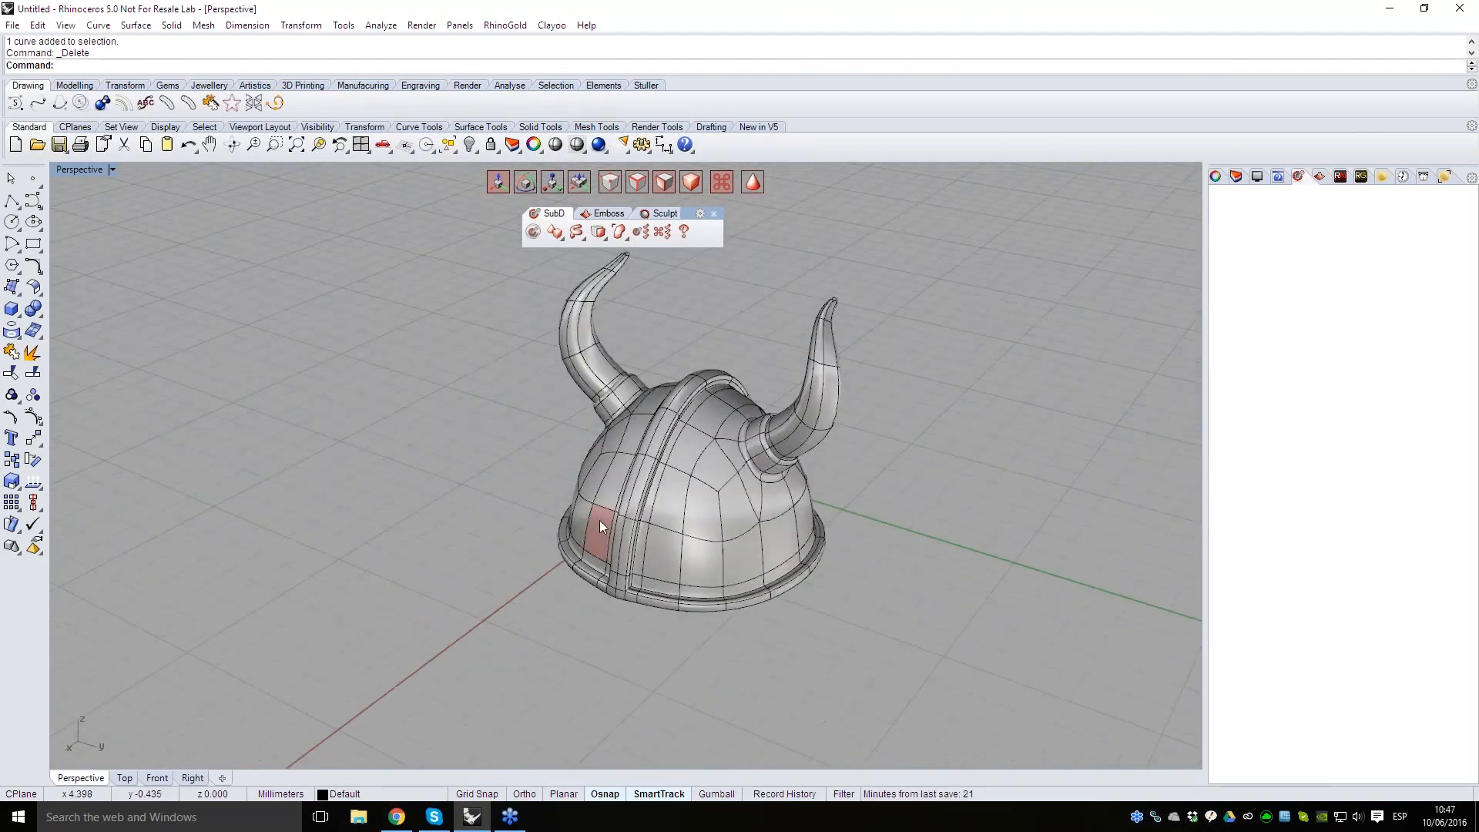
right_click_drag(685, 581, 687, 472)
scroll(709, 356, "up", 3)
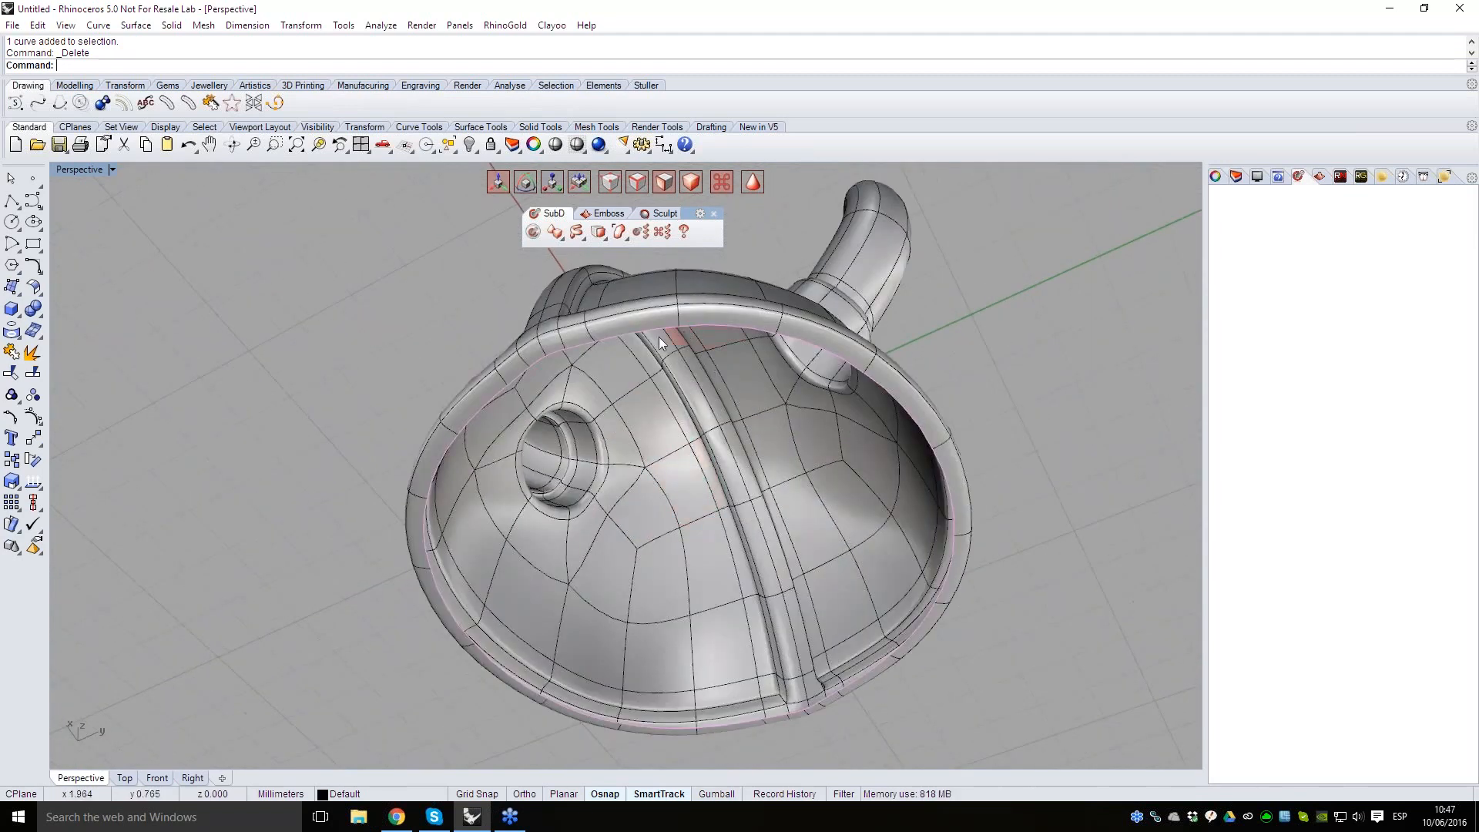
key("s")
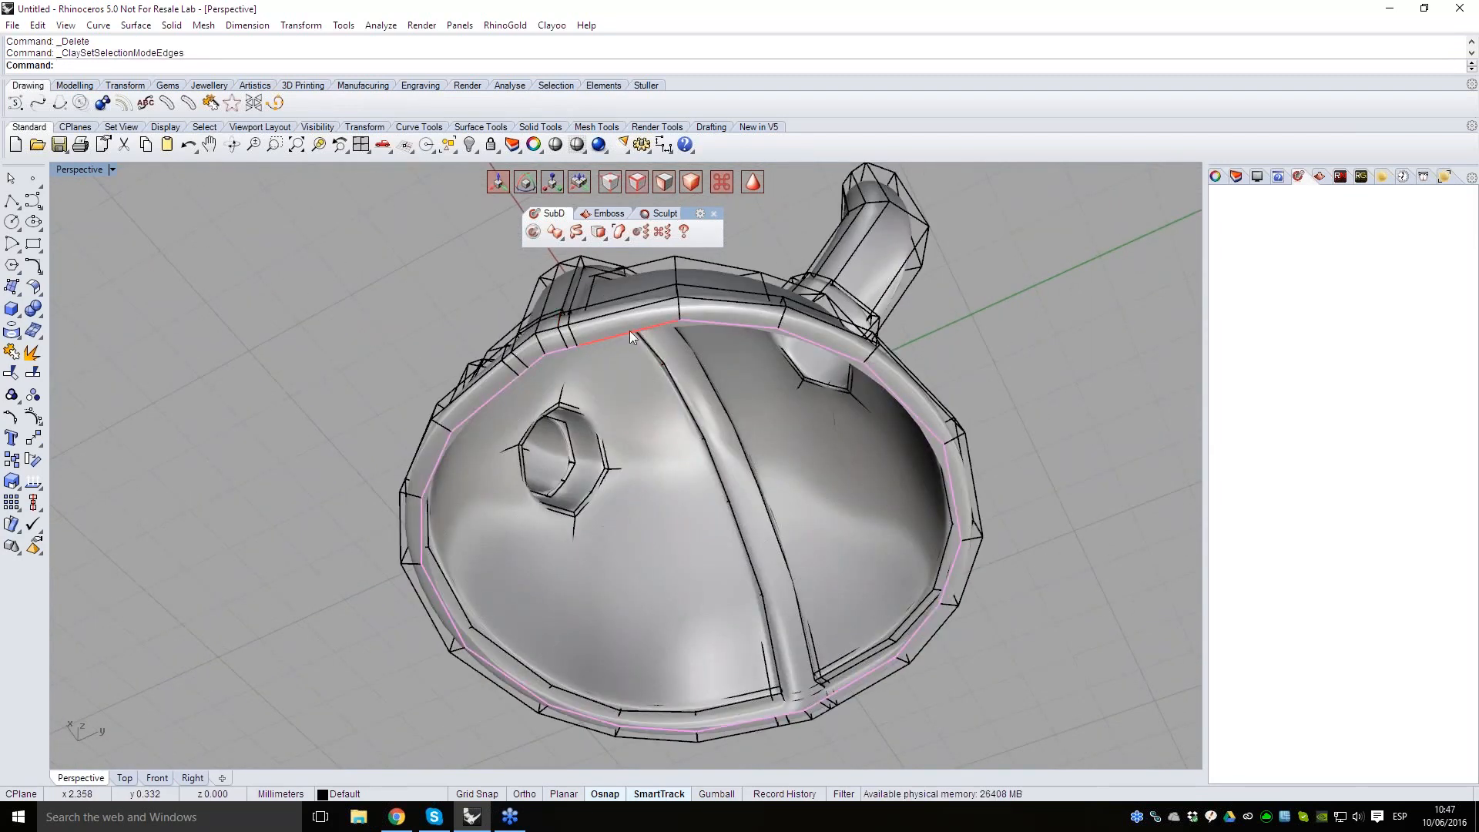
key("Tab")
right_click_drag(980, 426, 777, 447)
right_click_drag(801, 352, 801, 373)
left_click(624, 238)
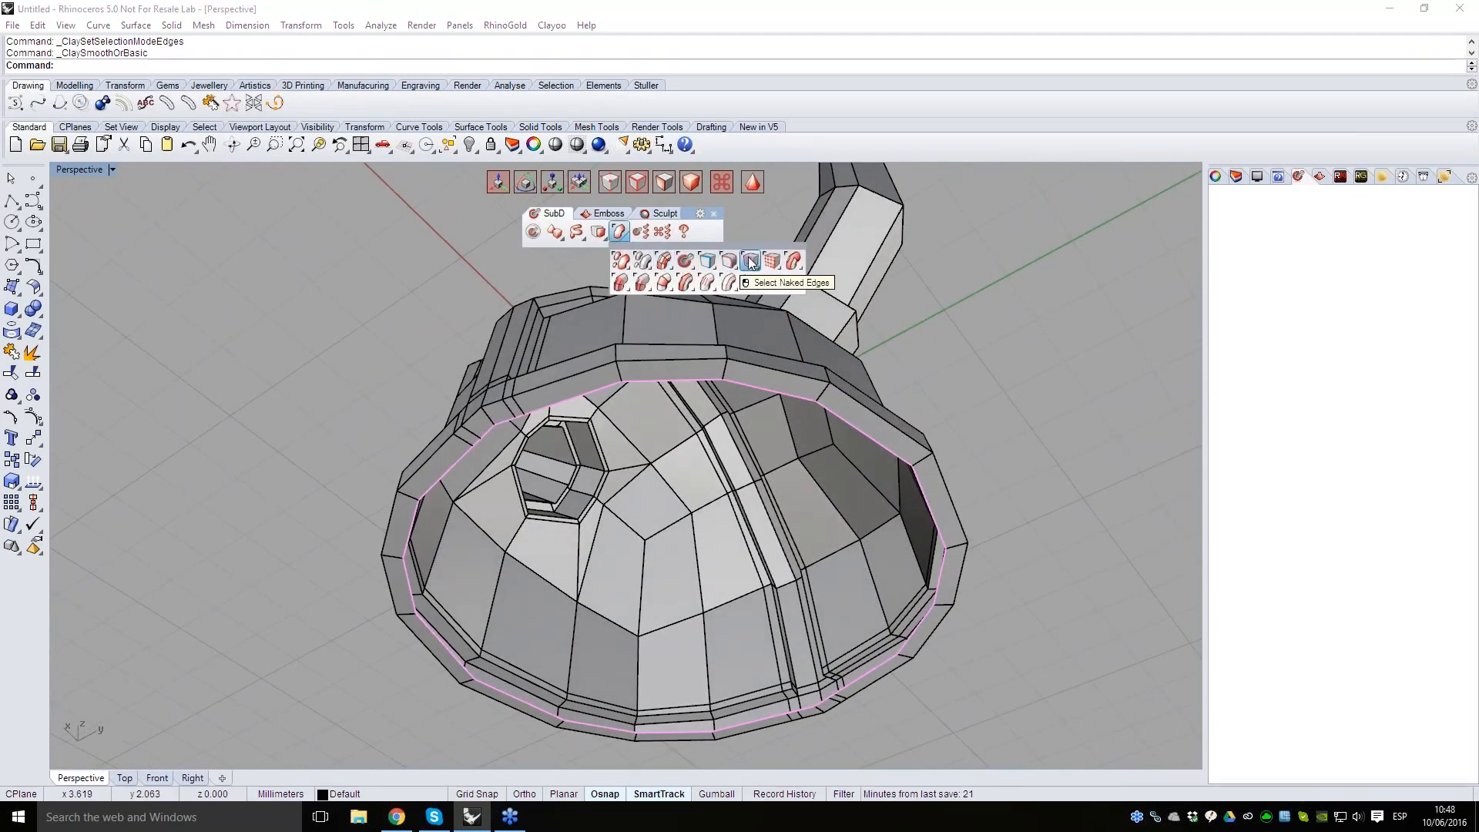
left_click(751, 262)
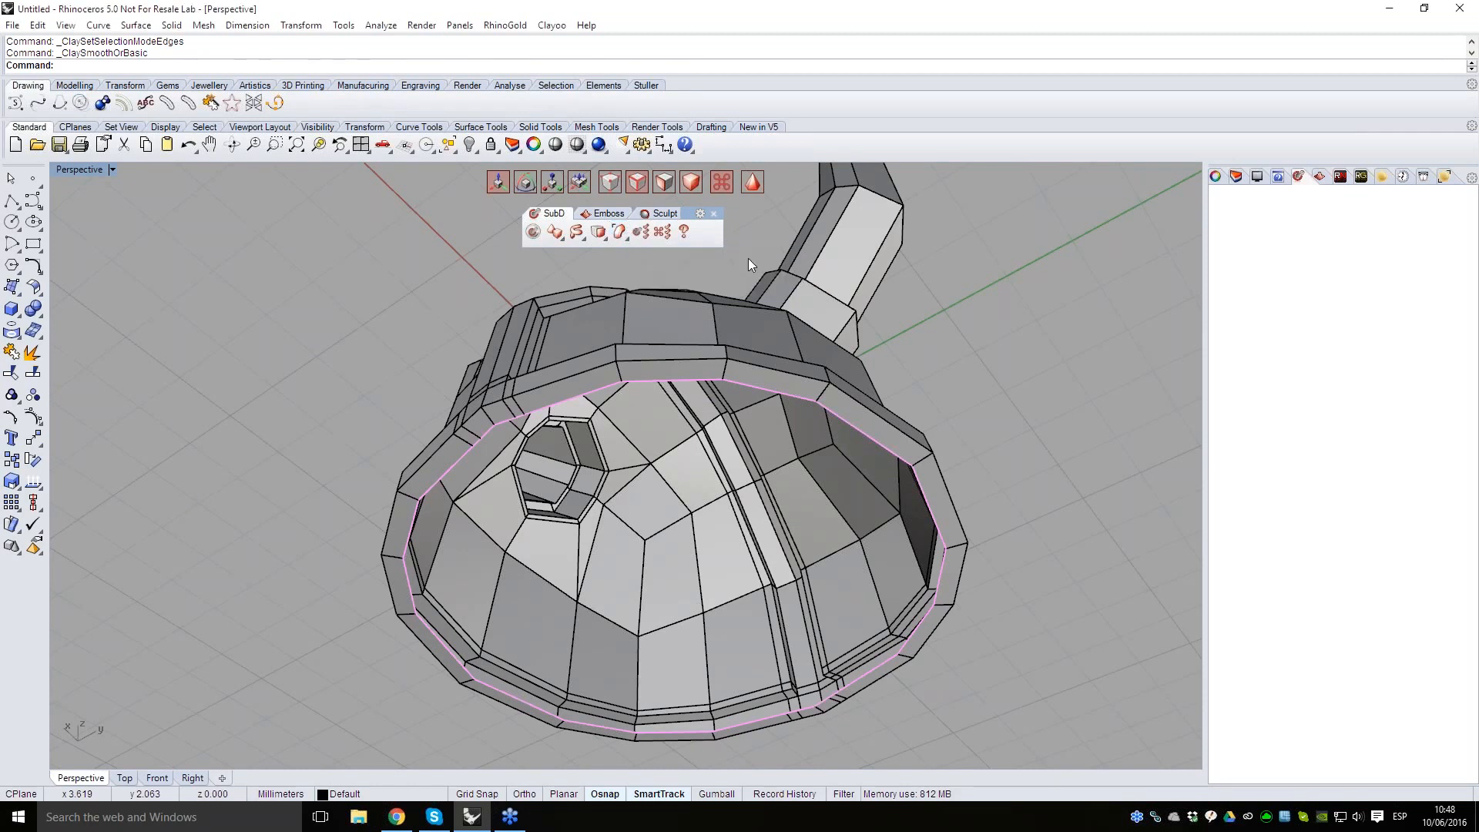
right_click_drag(896, 397, 888, 429)
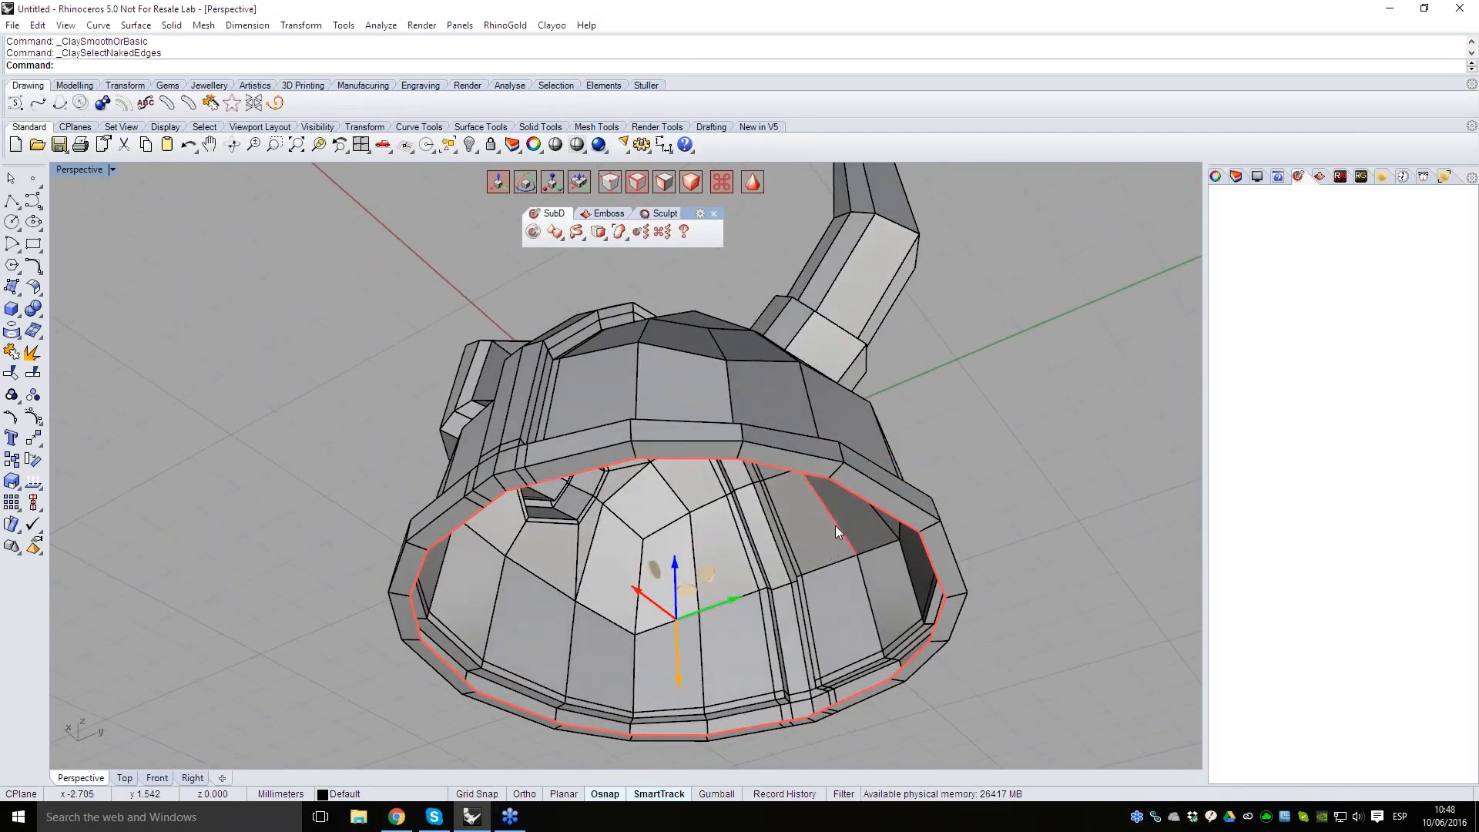
- Extrude the naked edges by scaling them slightly inward and moving them up inside the helmet to form an inner wall
key("ctrl+e")
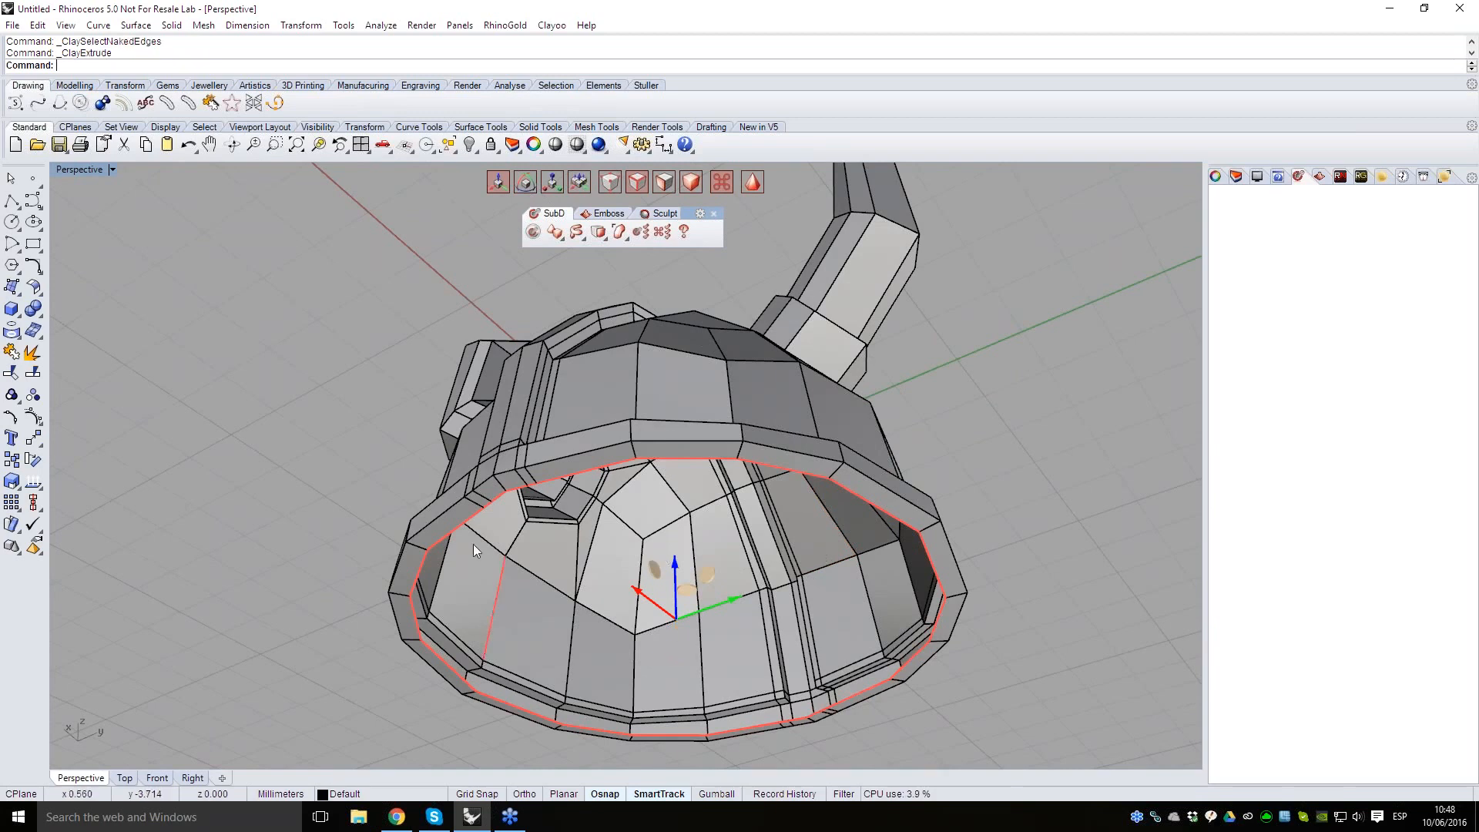
key("r")
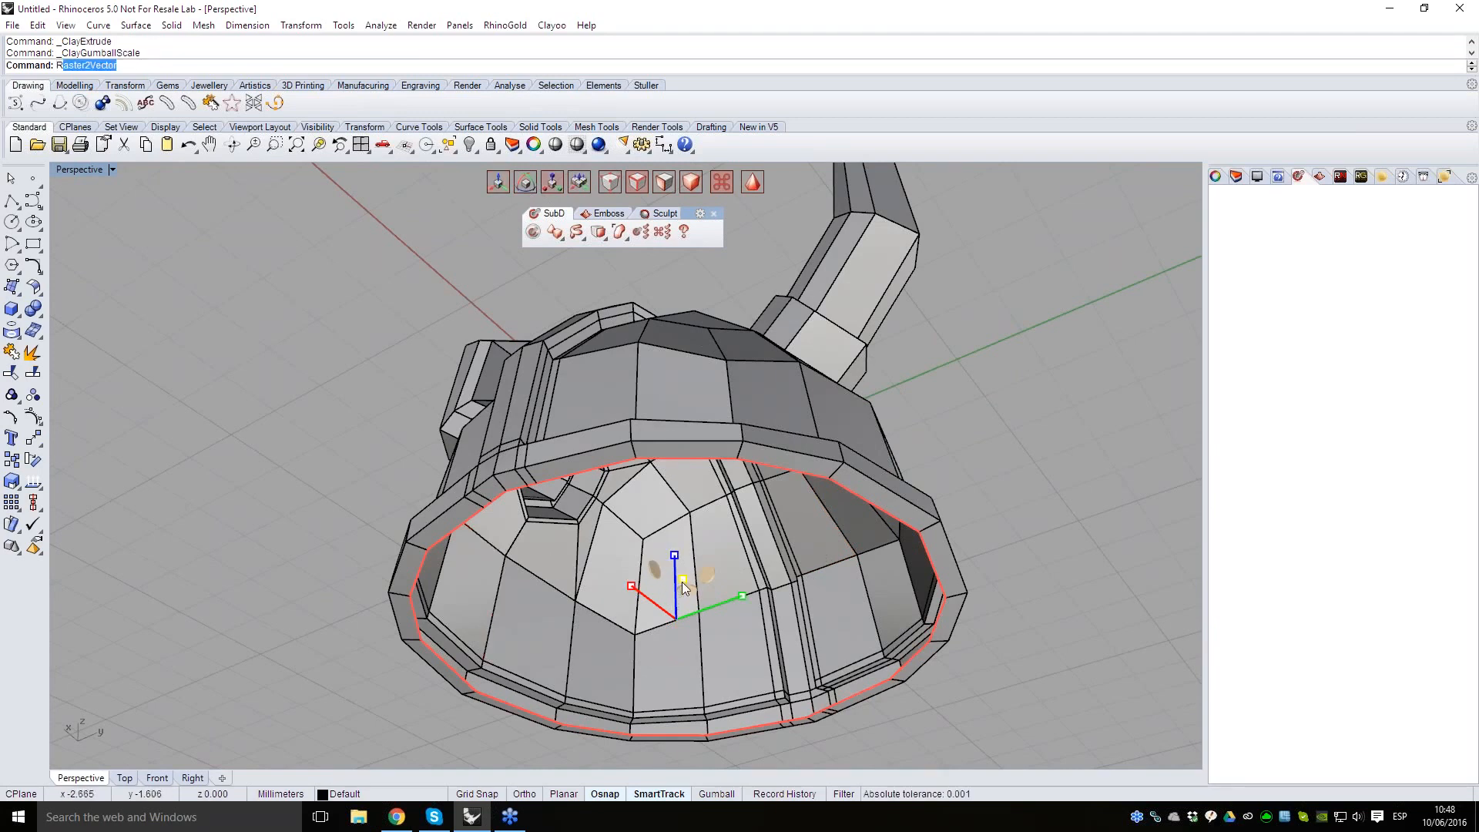
left_click_drag(677, 580, 679, 589)
right_click_drag(686, 583, 664, 514)
key("w")
left_click_drag(663, 509, 655, 412)
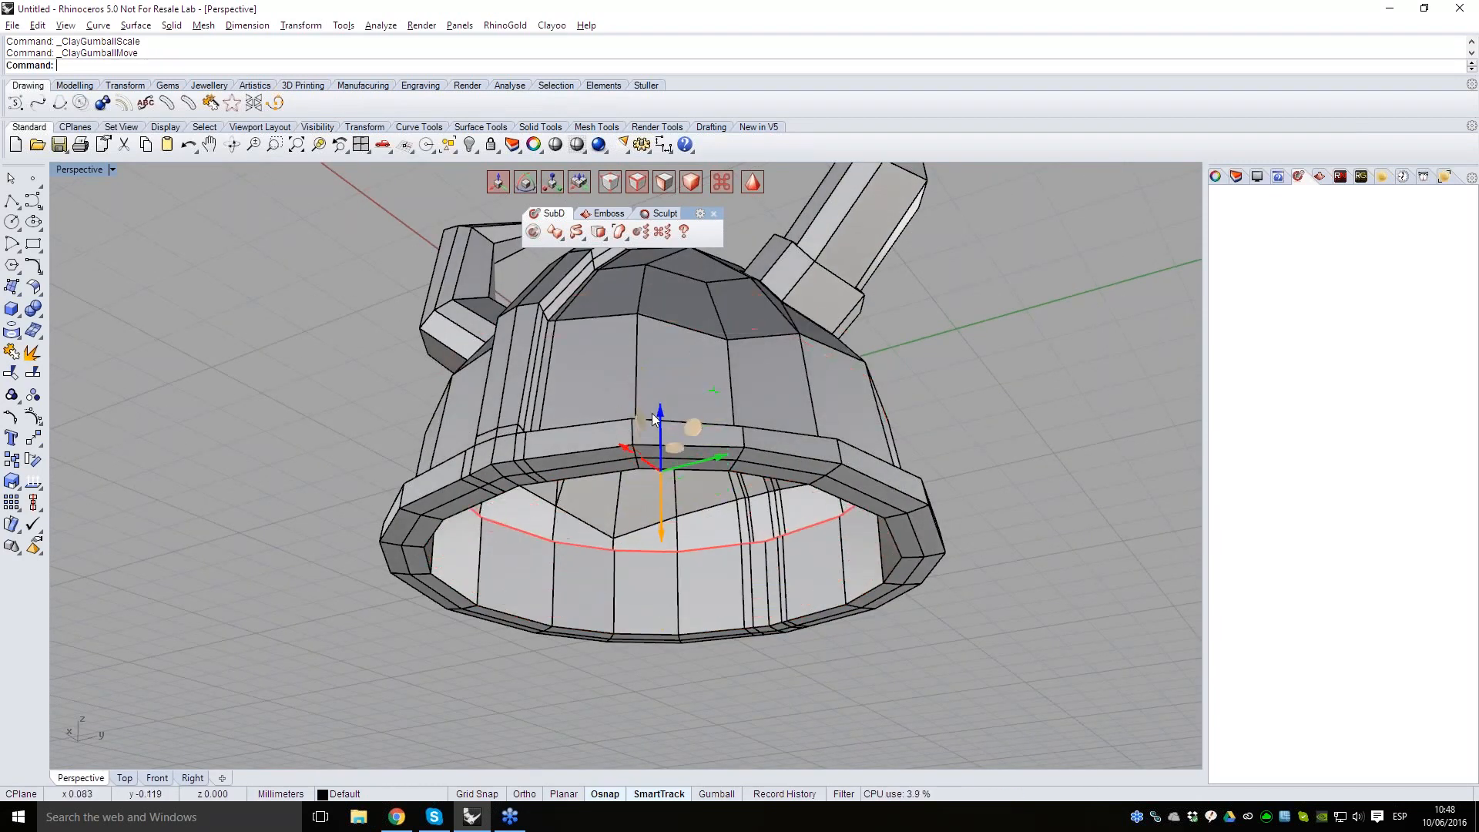
- Scale the selected inner edge loop inward and move it up inside the helmet, continuing the inner wall toward the crown
key("r")
right_click_drag(691, 507, 687, 471)
left_click_drag(692, 534, 683, 535)
right_click_drag(701, 510, 667, 599)
key("w")
left_click_drag(663, 650, 657, 578)
key("r")
left_click_drag(668, 507, 665, 520)
right_click_drag(710, 612, 696, 643)
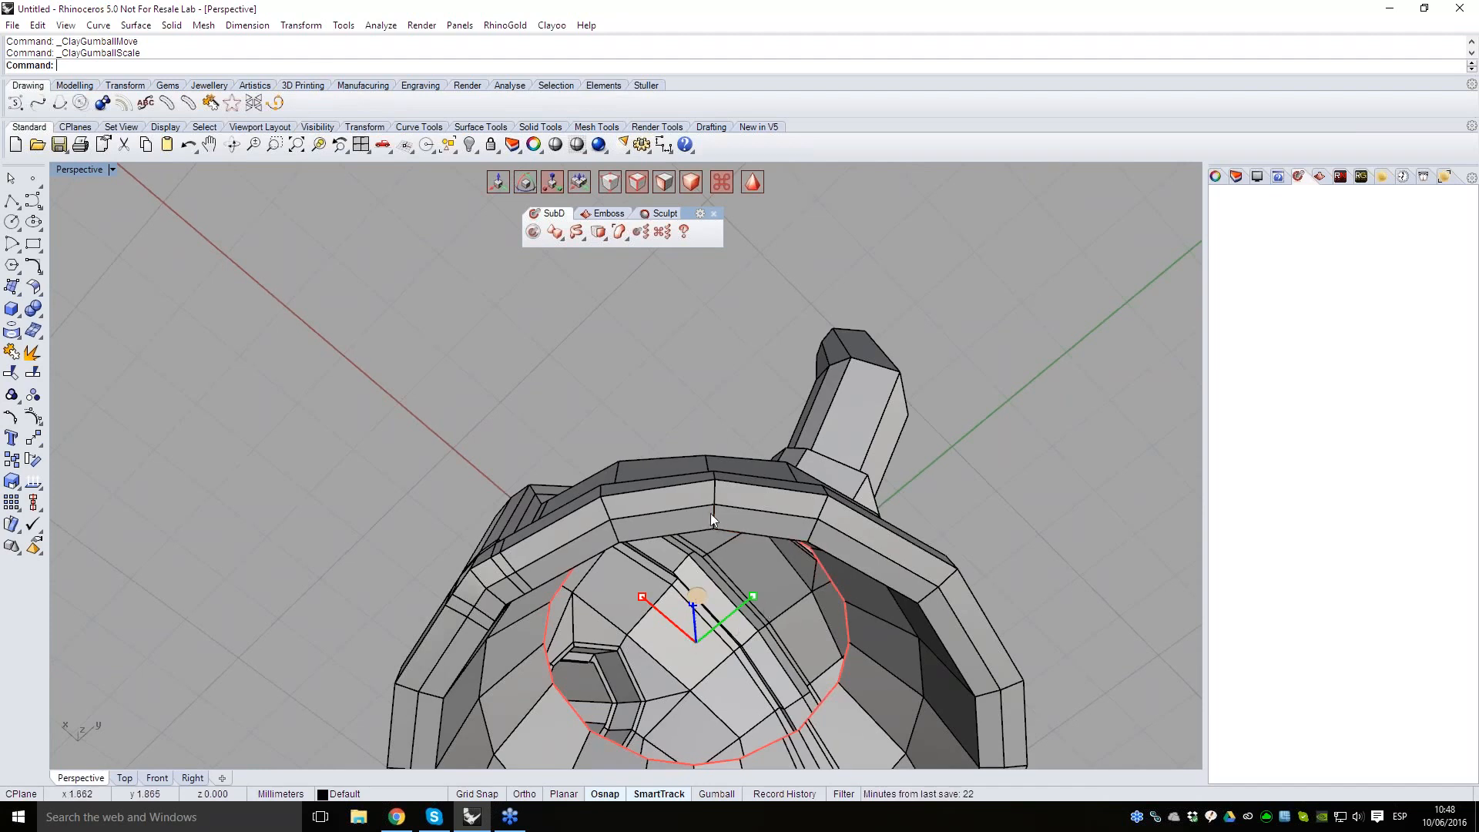
right_click_drag(806, 623, 839, 639)
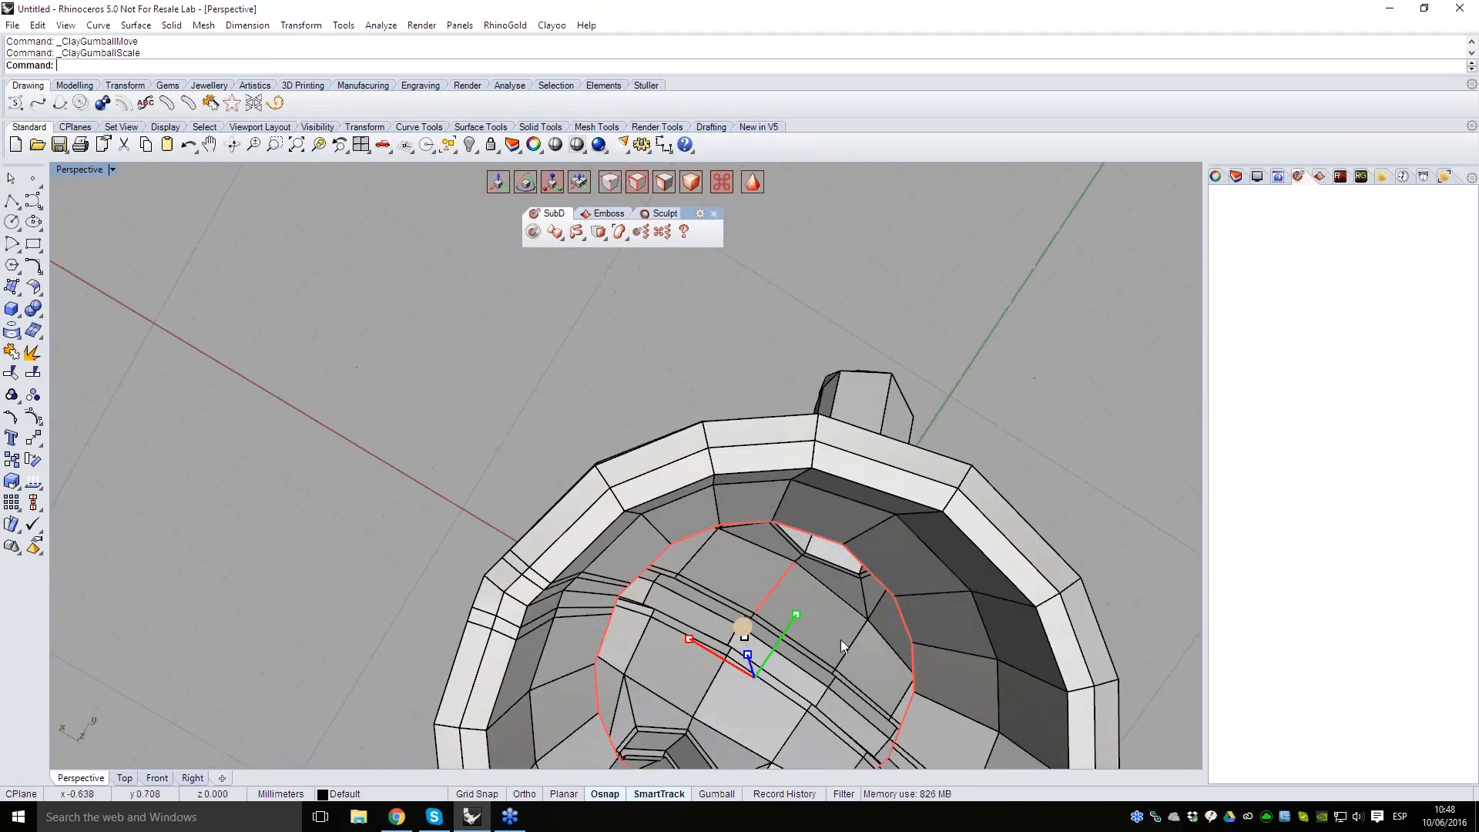
right_click_drag(783, 588, 777, 579)
right_click_drag(811, 649, 790, 570)
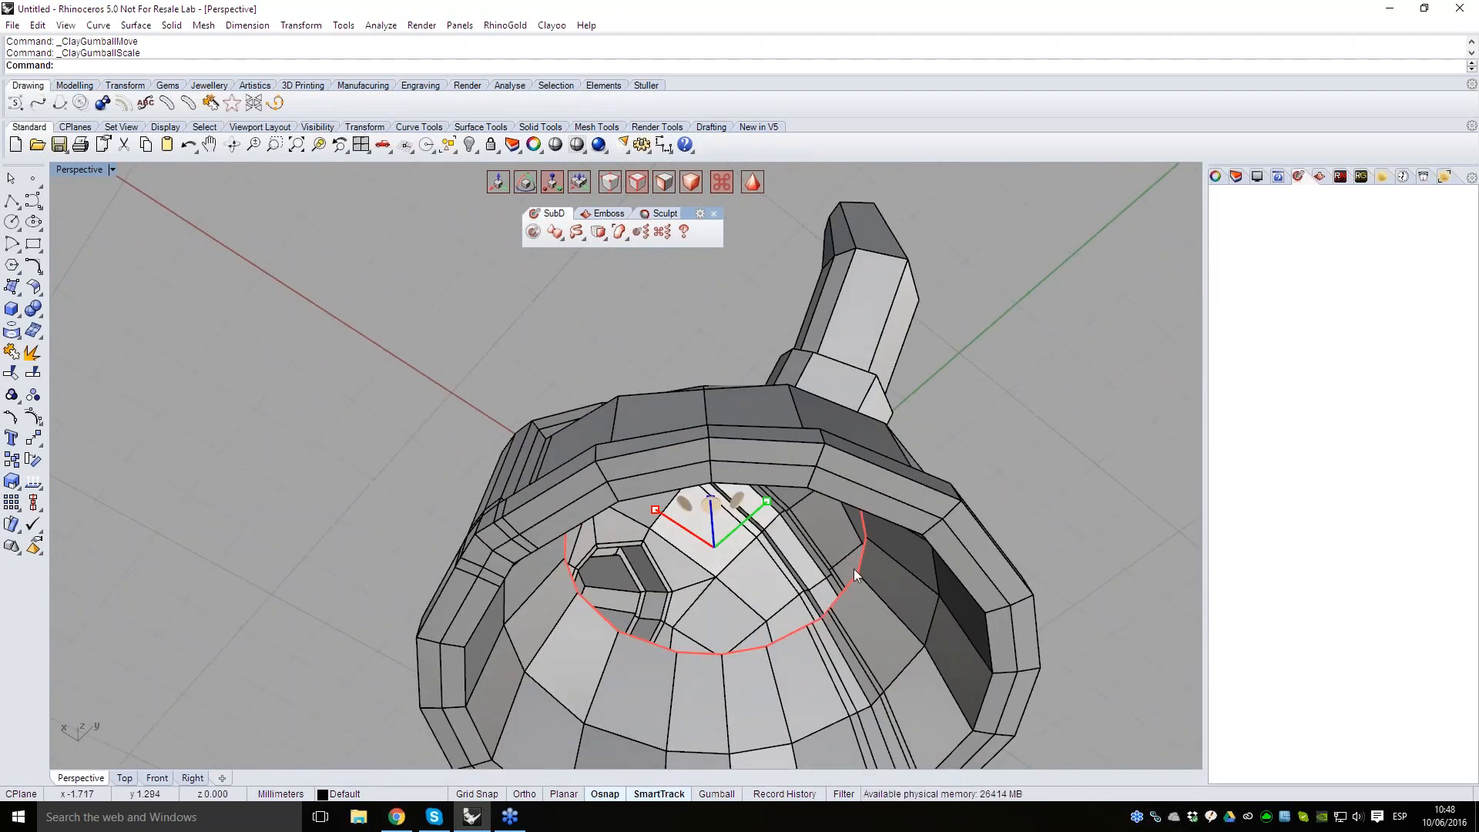
- Extrude the inner edge loop and collapse the new edges to a single central point, closing the helmet's inner shell
key("e")
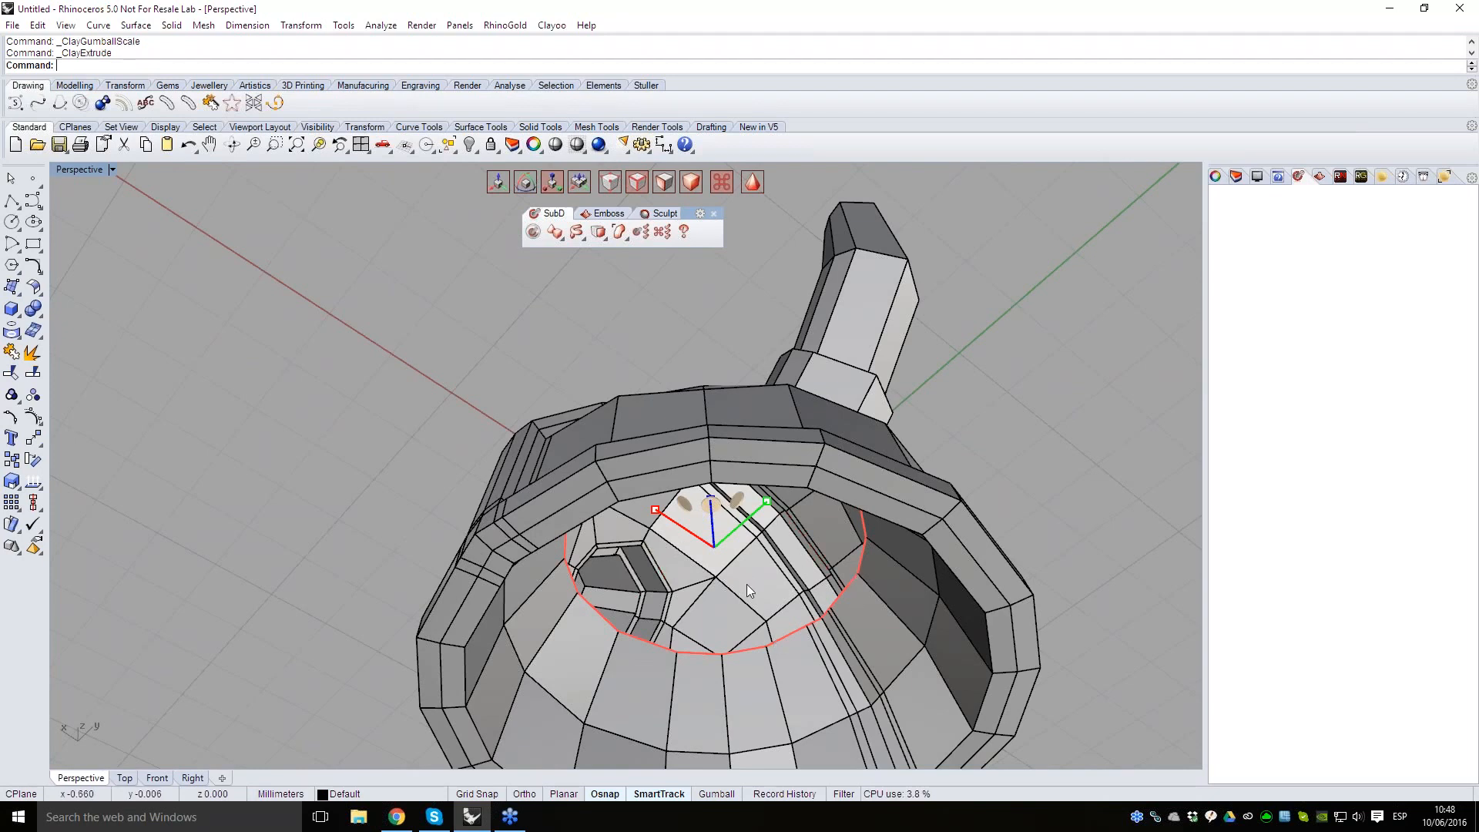
key("c")
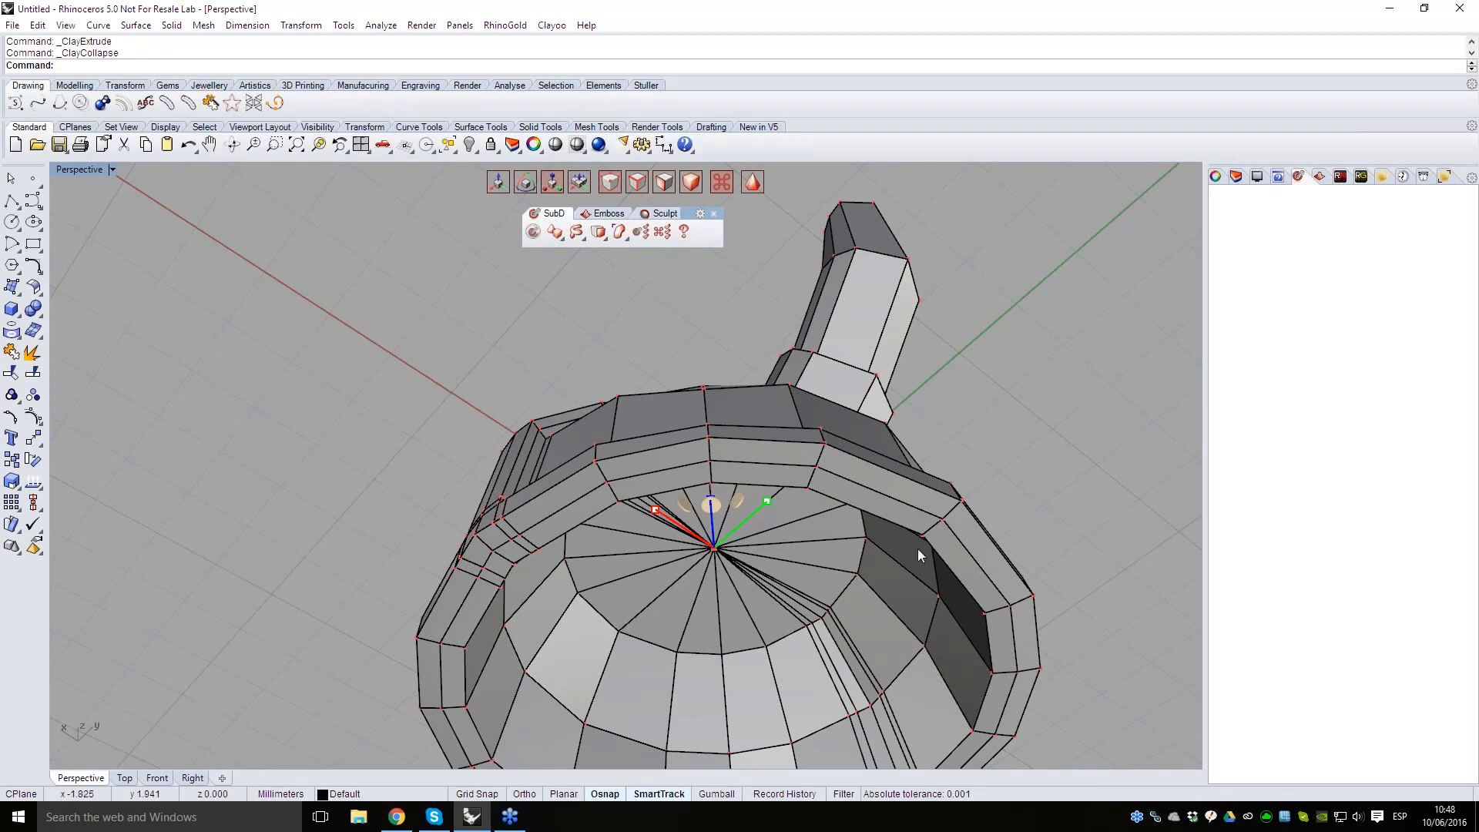
left_click(1028, 456)
- Switch the helmet to smooth display, set face selection mode and inspect the finished shape from outside
right_click_drag(1028, 456, 844, 609)
scroll(751, 520, "down", 7)
key("Tab")
key("s")
key("d")
scroll(919, 599, "up", 3)
right_click_drag(773, 433, 747, 539)
scroll(761, 510, "down", 3)
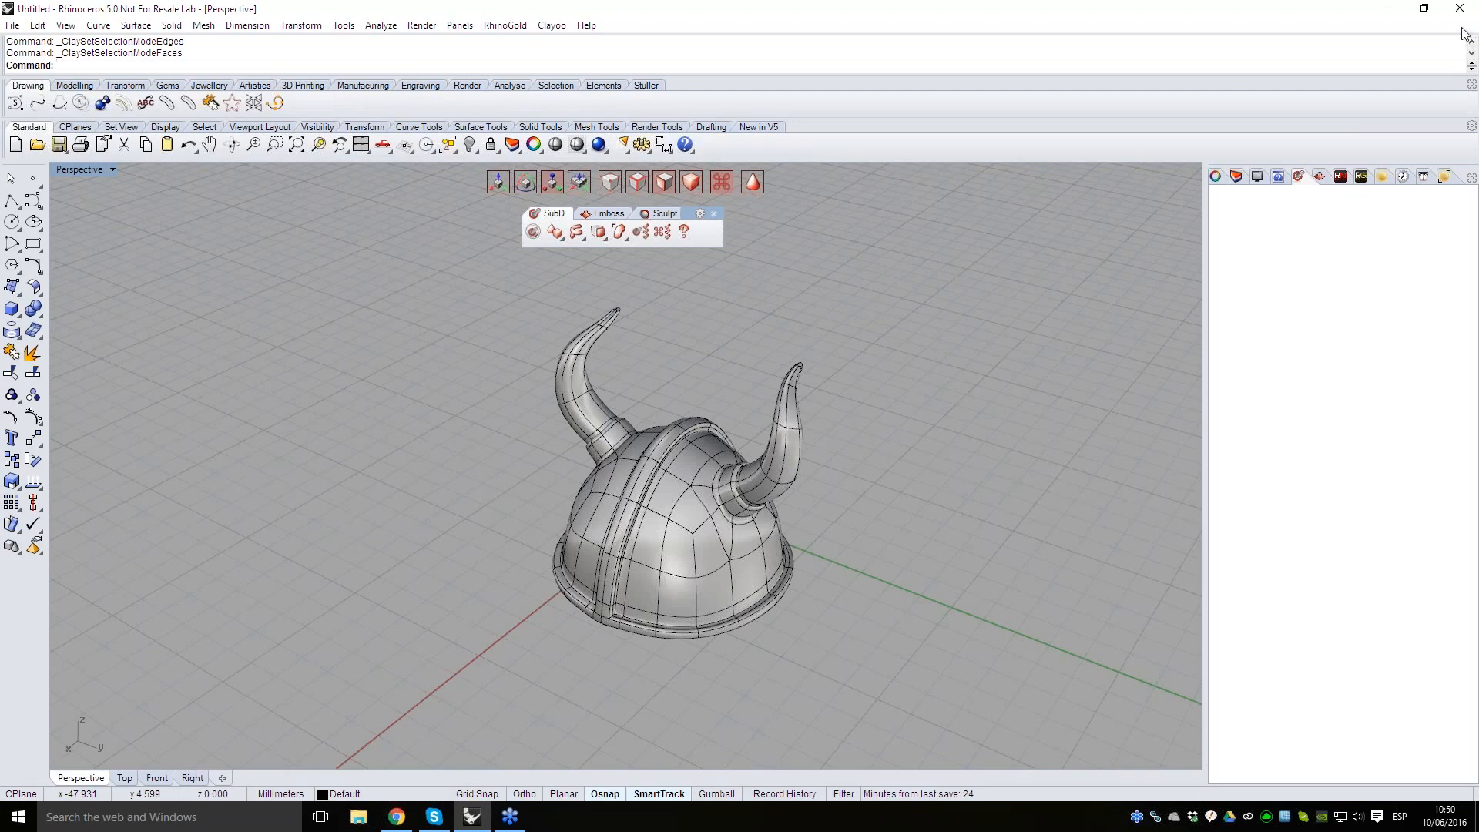
right_click_drag(724, 393, 724, 394)
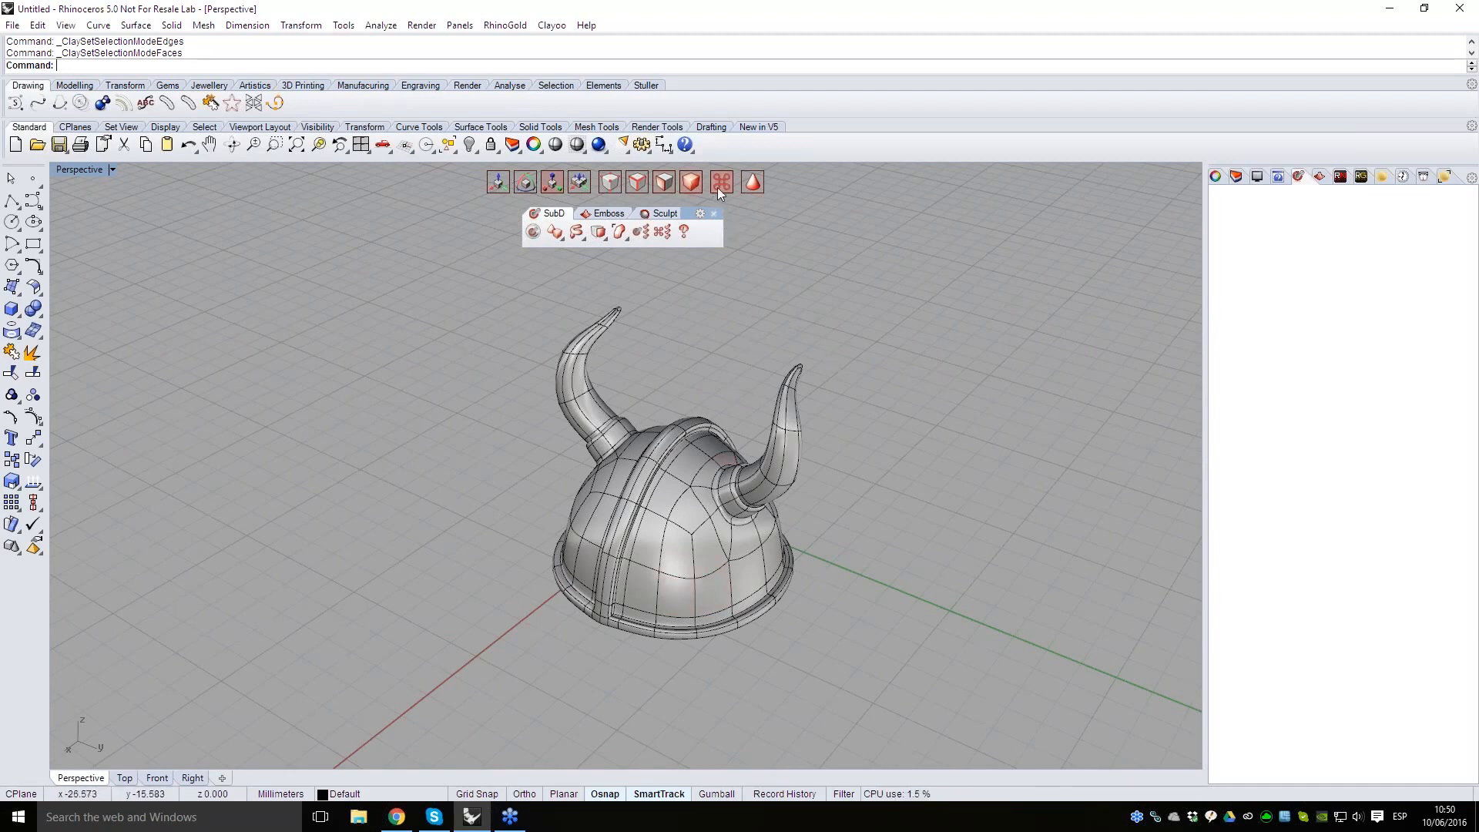
- Save the model in the Test folder as clayoo_helmet_viking and leave the helmet deselected
key("ctrl+s")
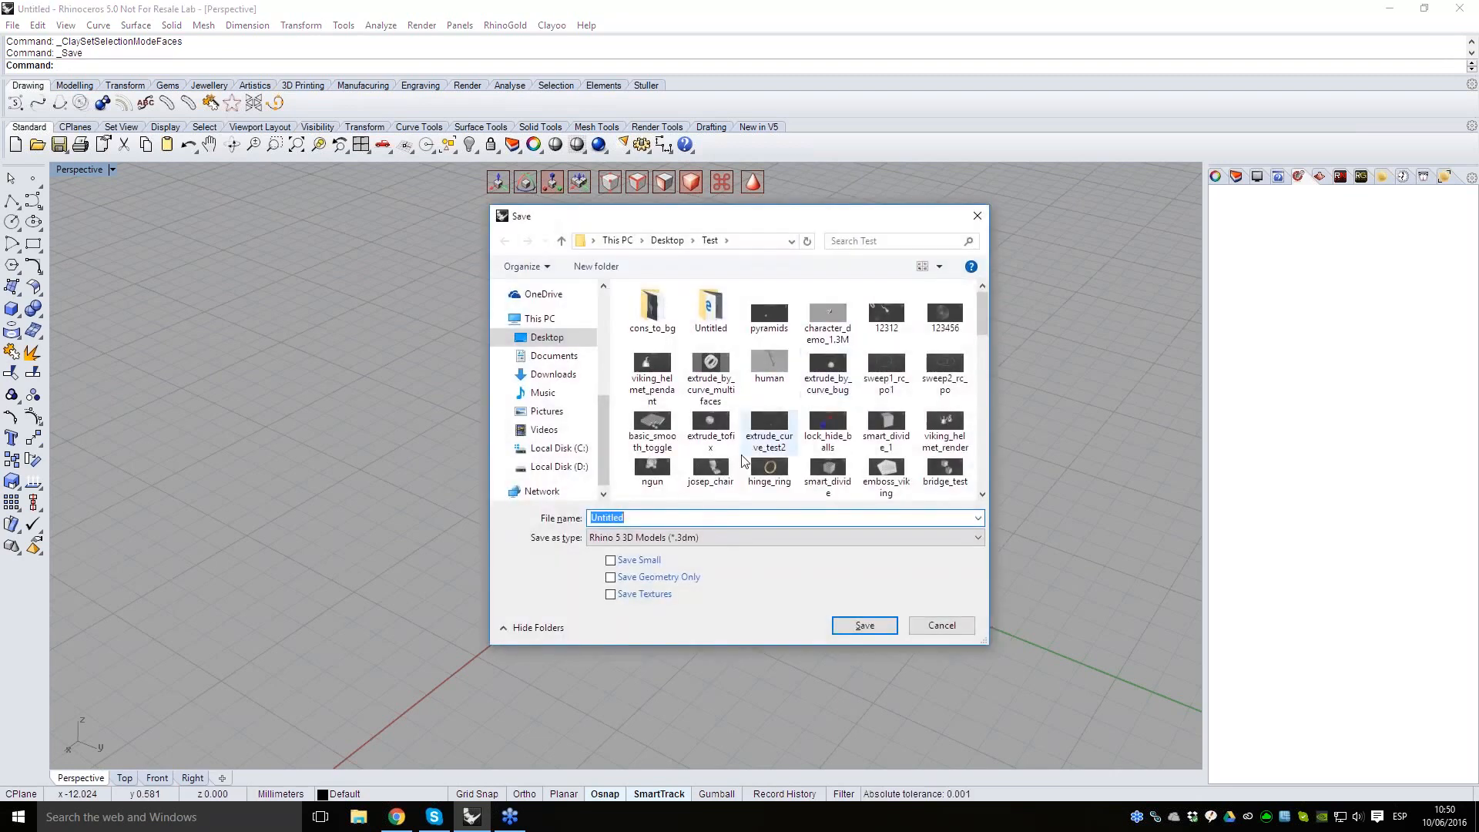
type("clayoo_")
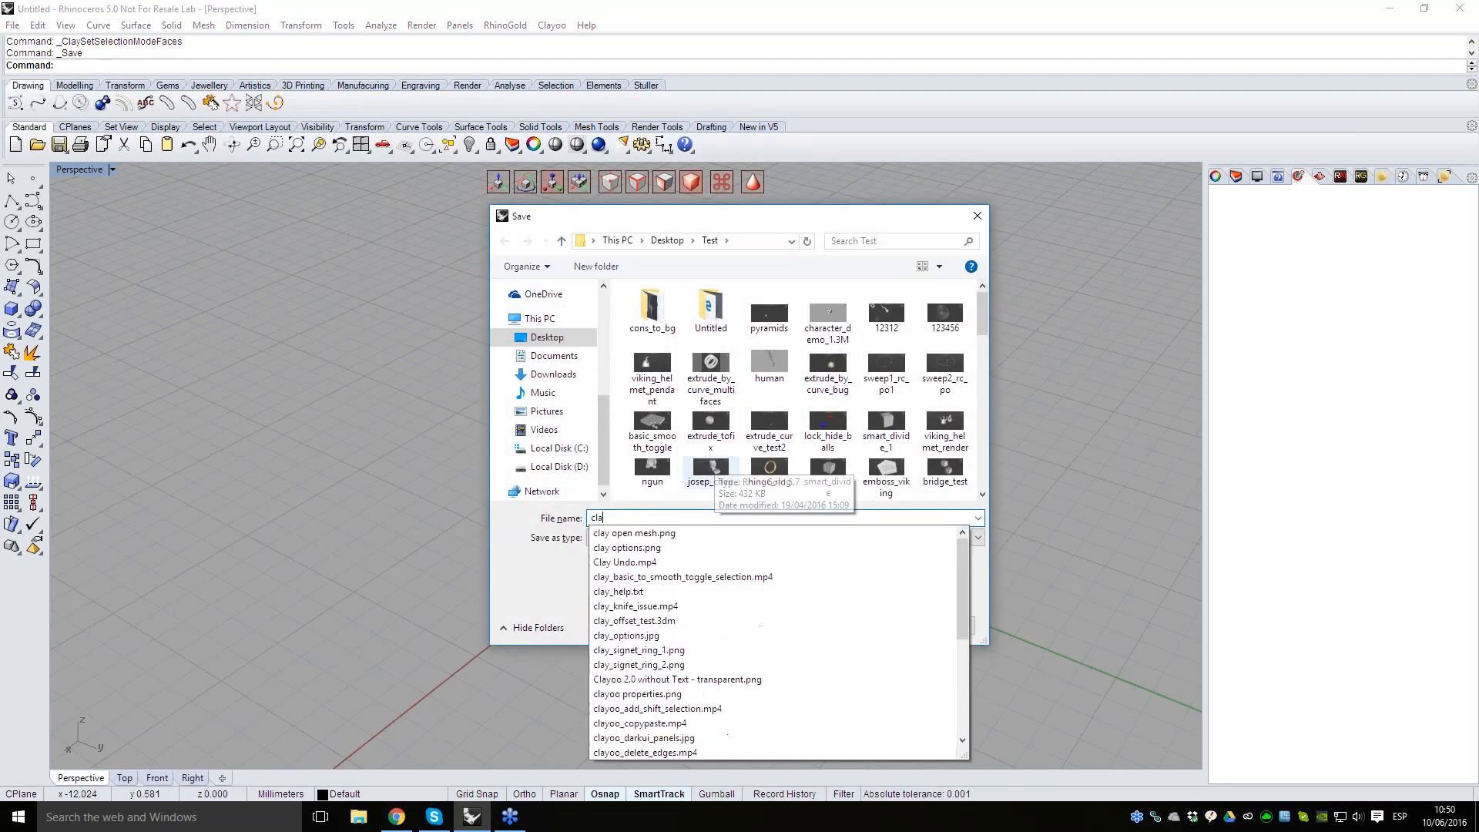
type("helmet_viking")
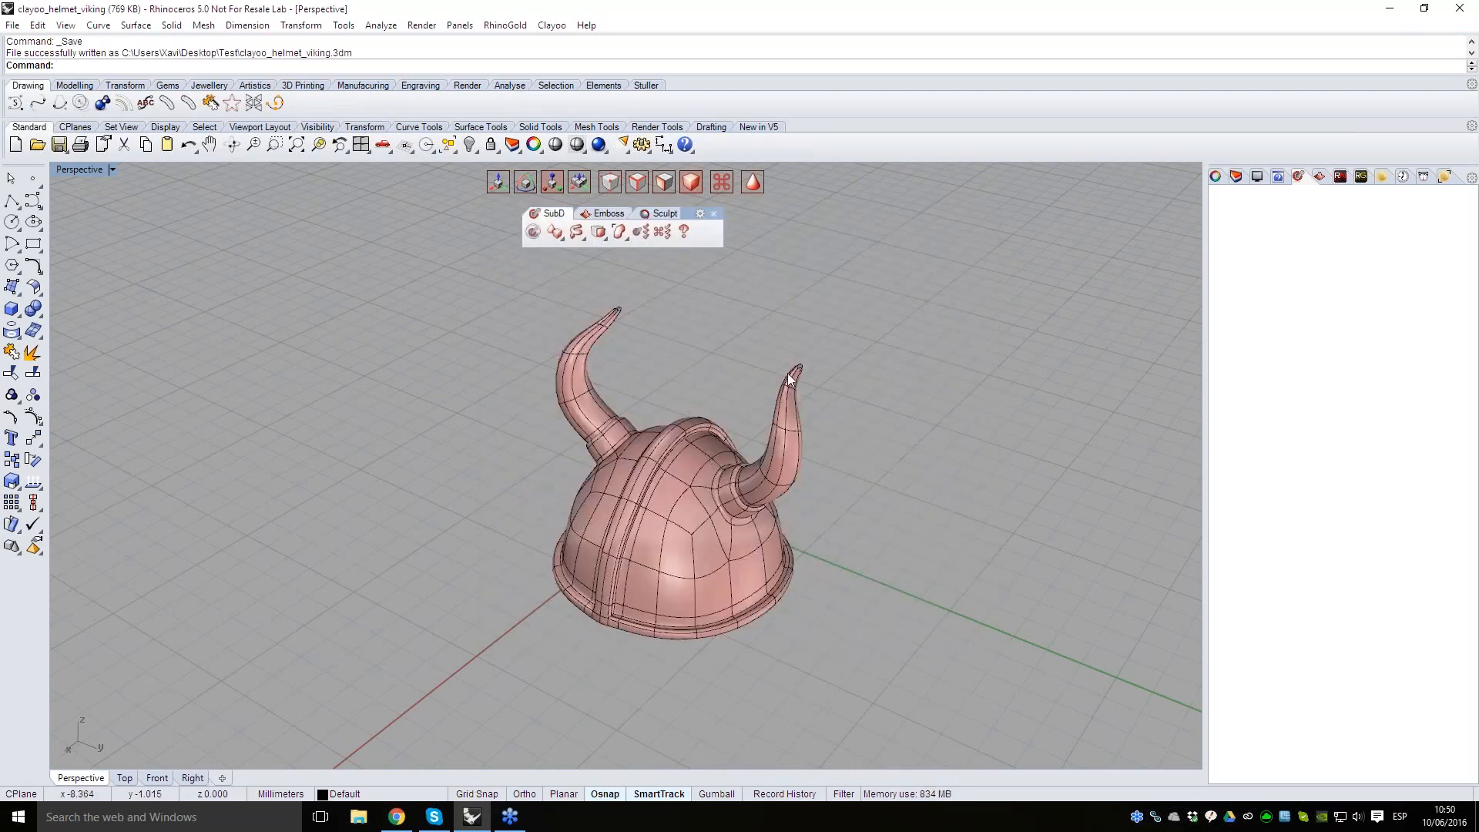
left_click(811, 318)
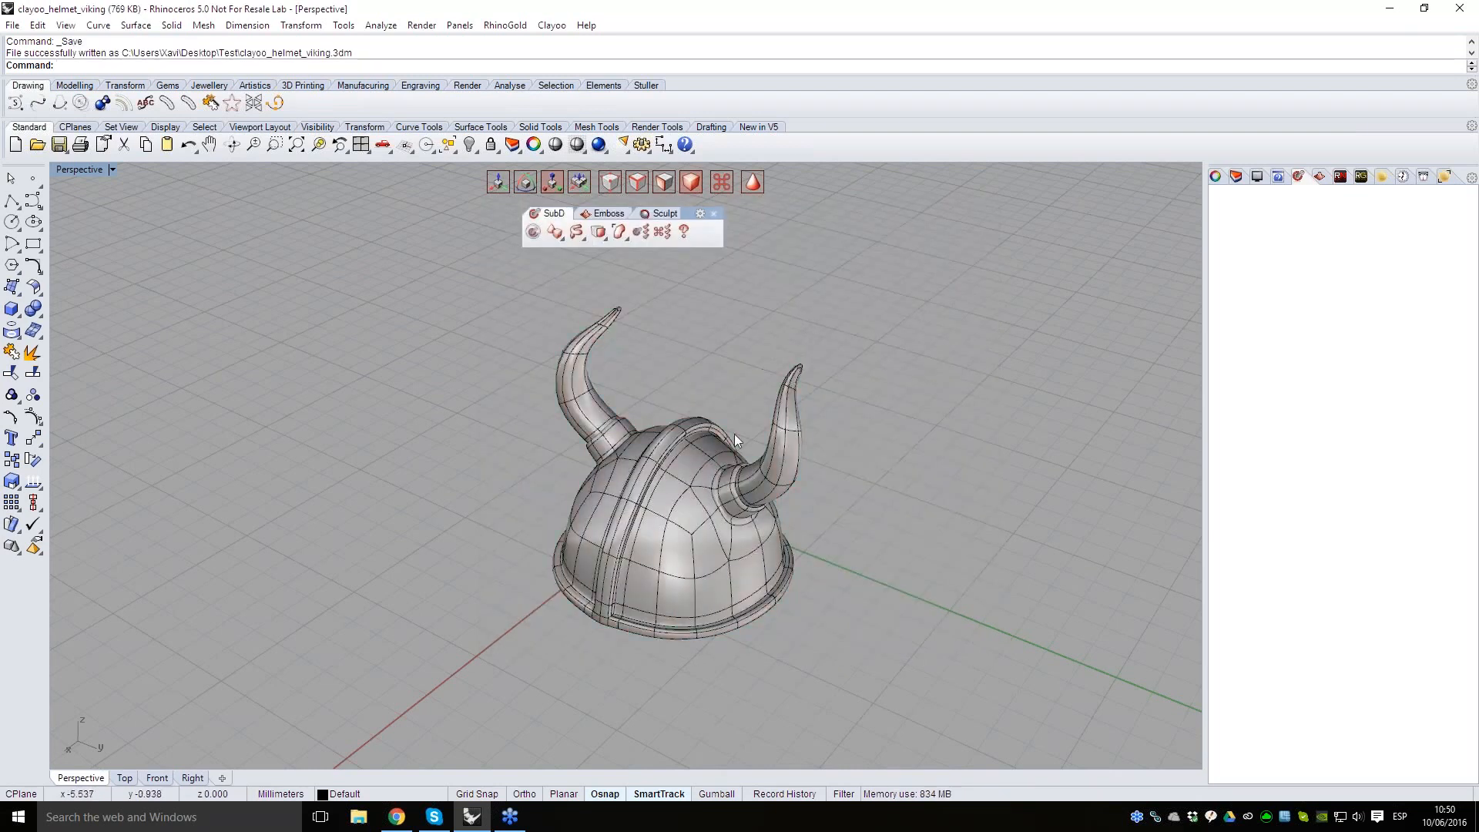
left_click(696, 449)
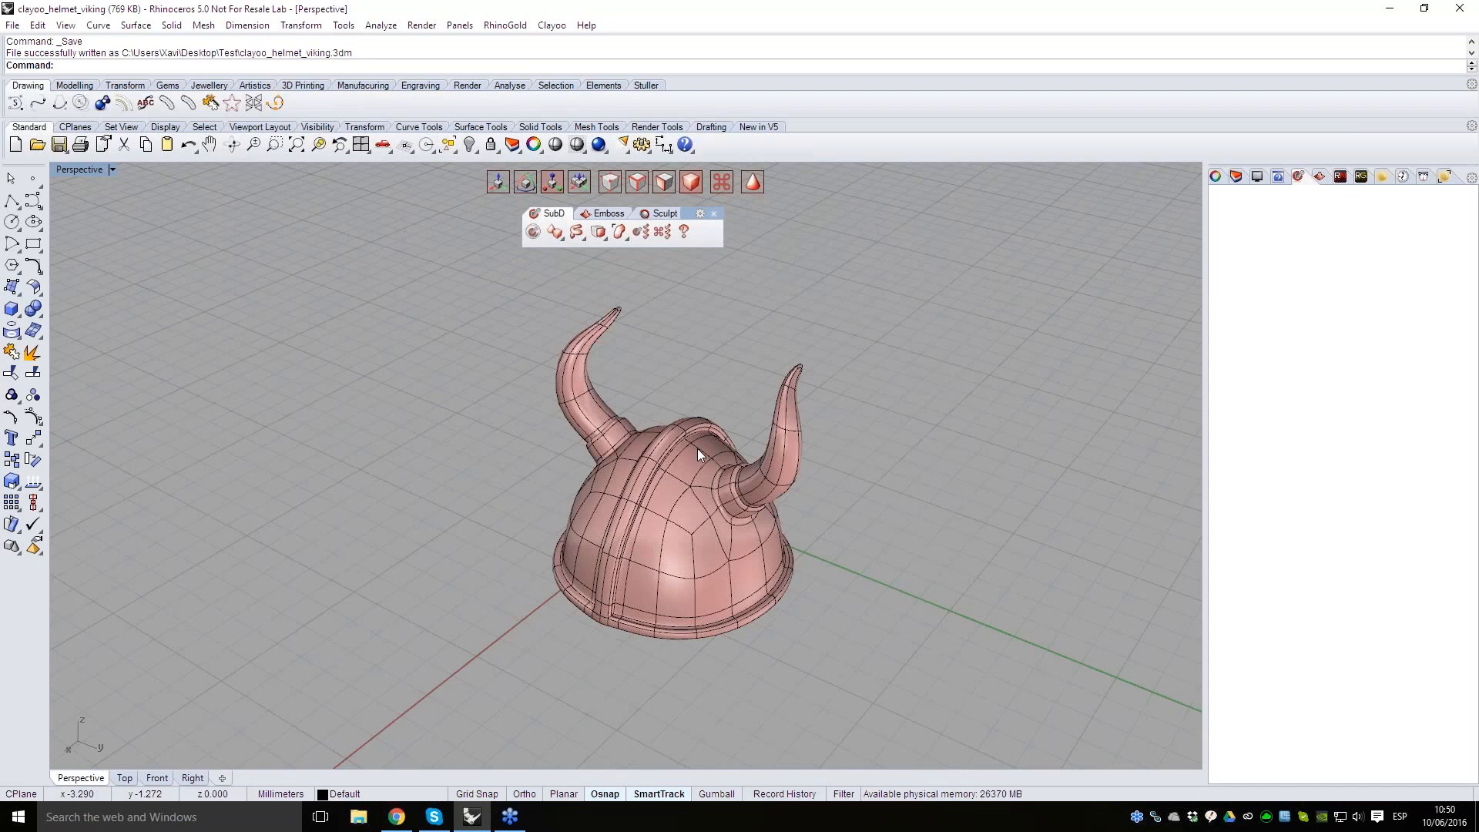
left_click(1121, 221)
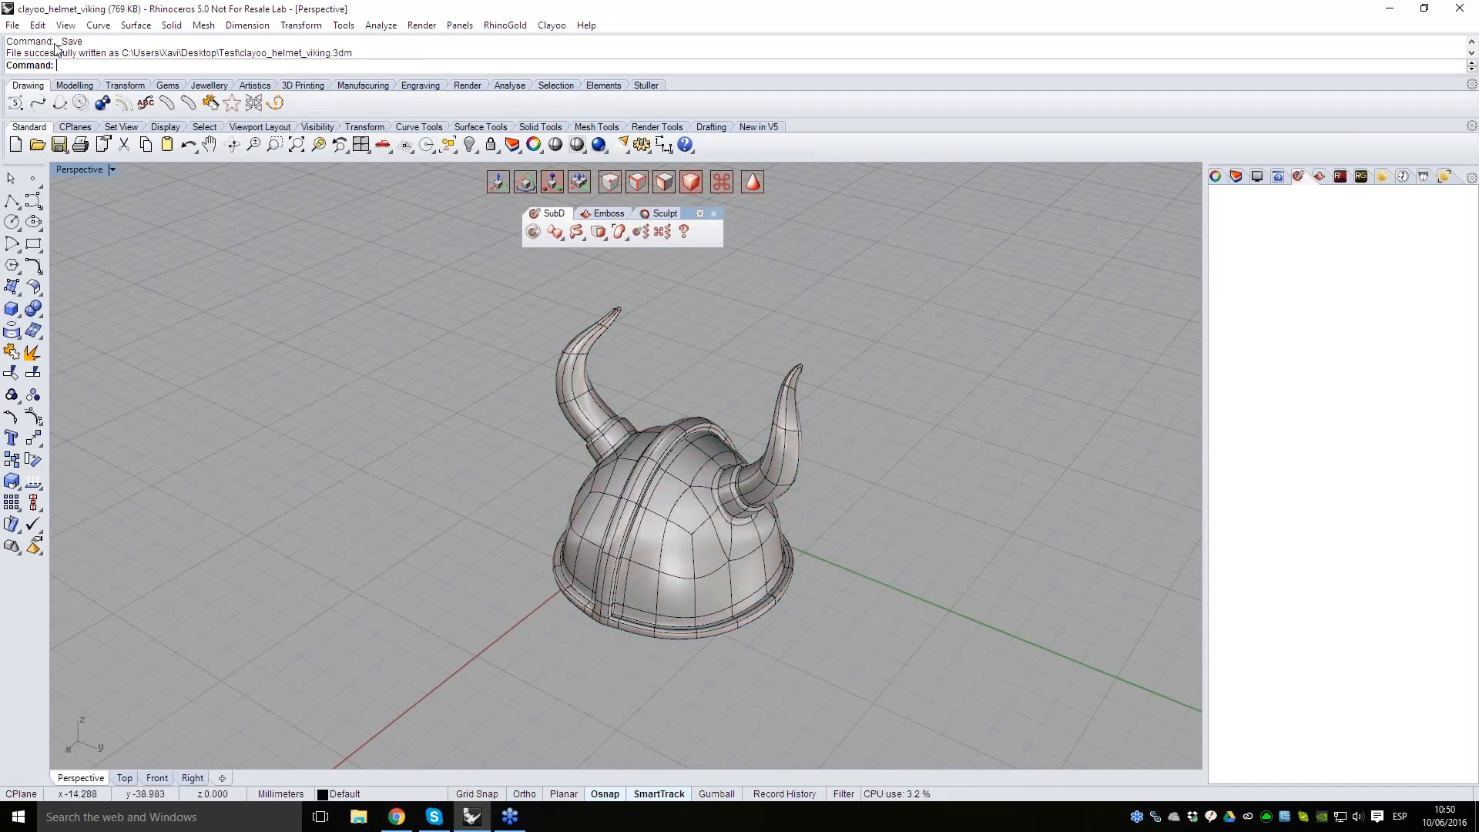
- Start a new document and maximize its Perspective viewport
left_click(12, 25)
left_click(33, 43)
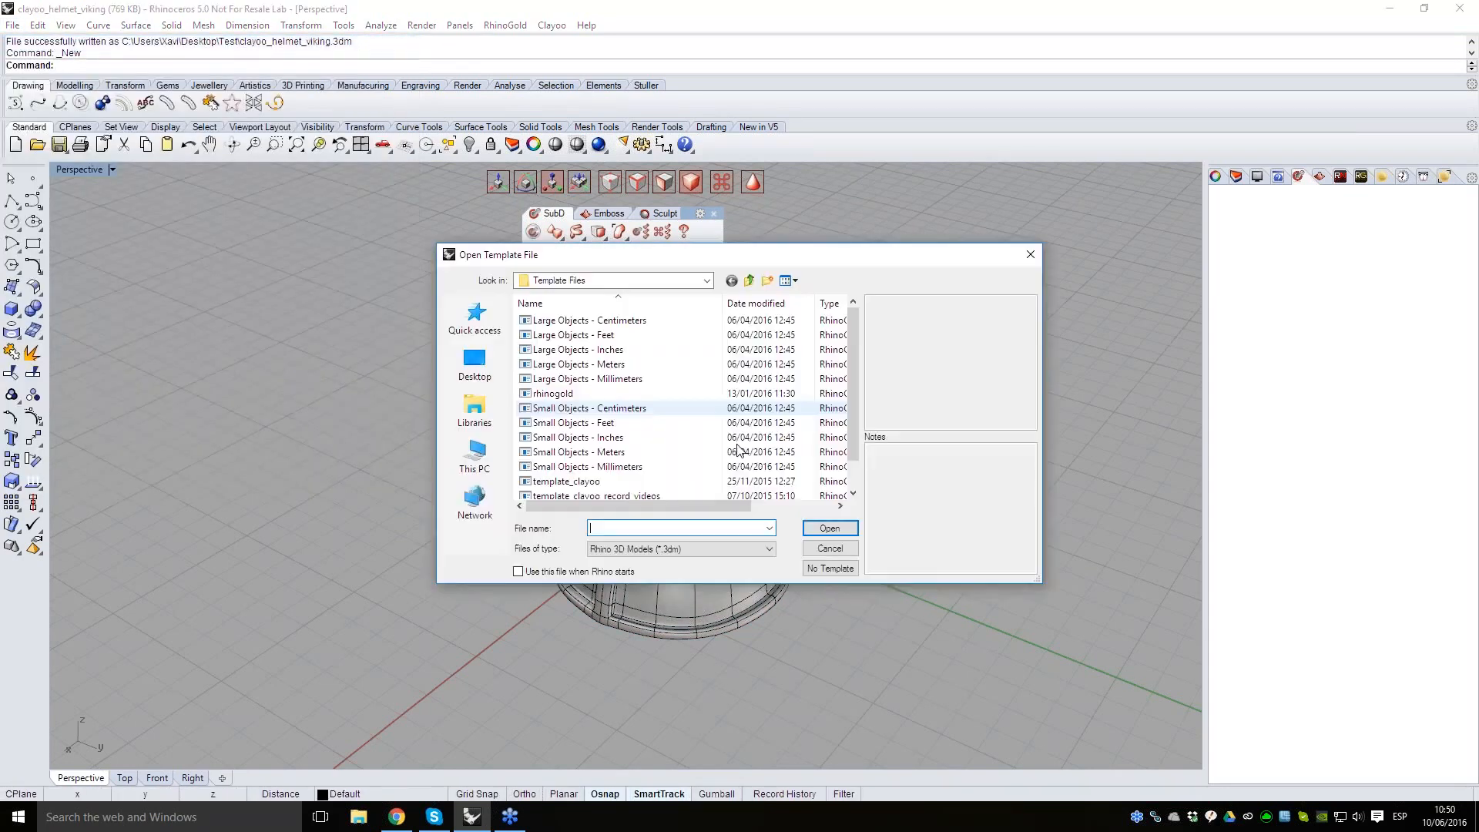
left_click(831, 527)
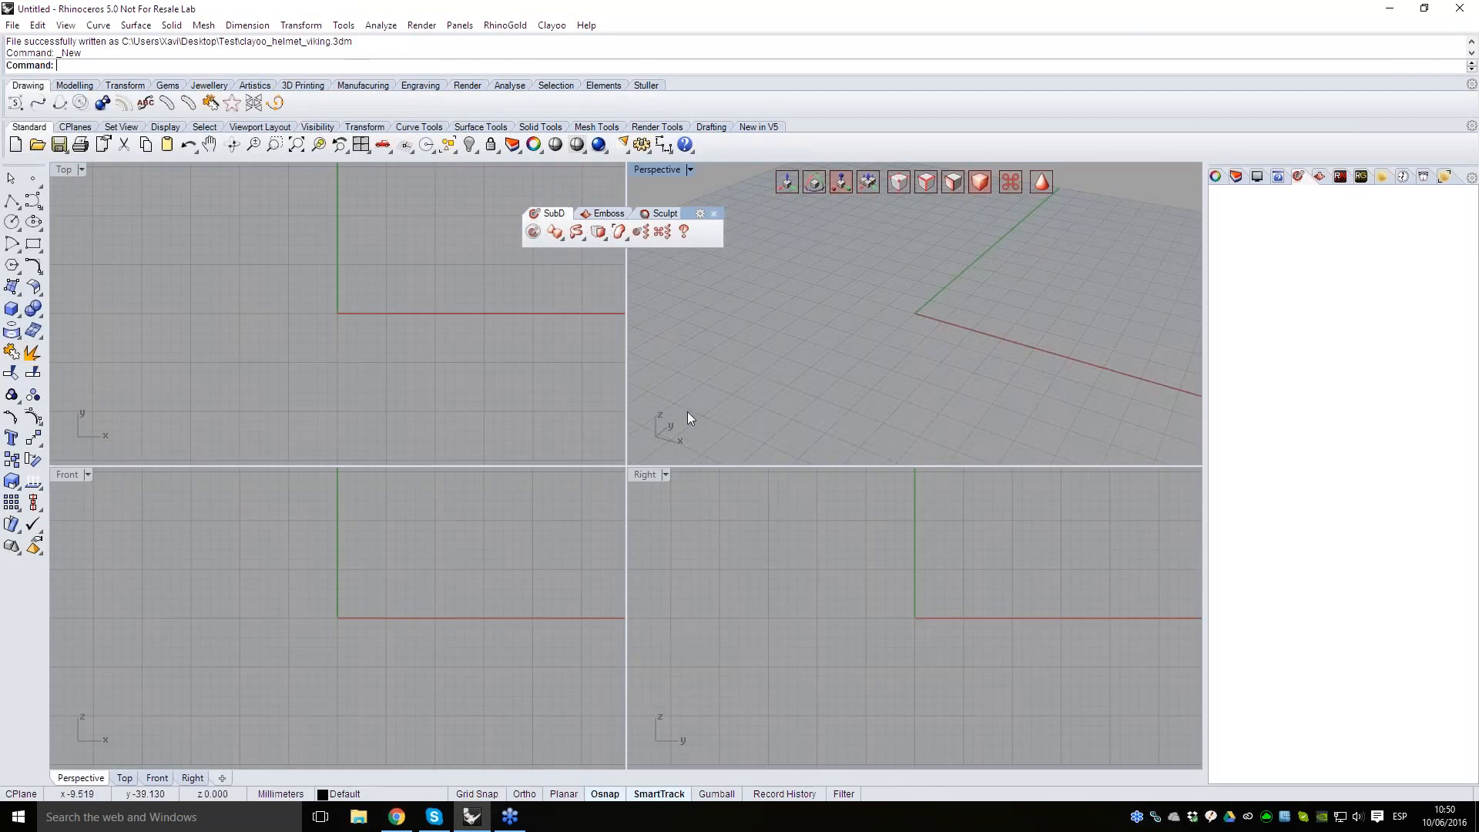
double_click(656, 169)
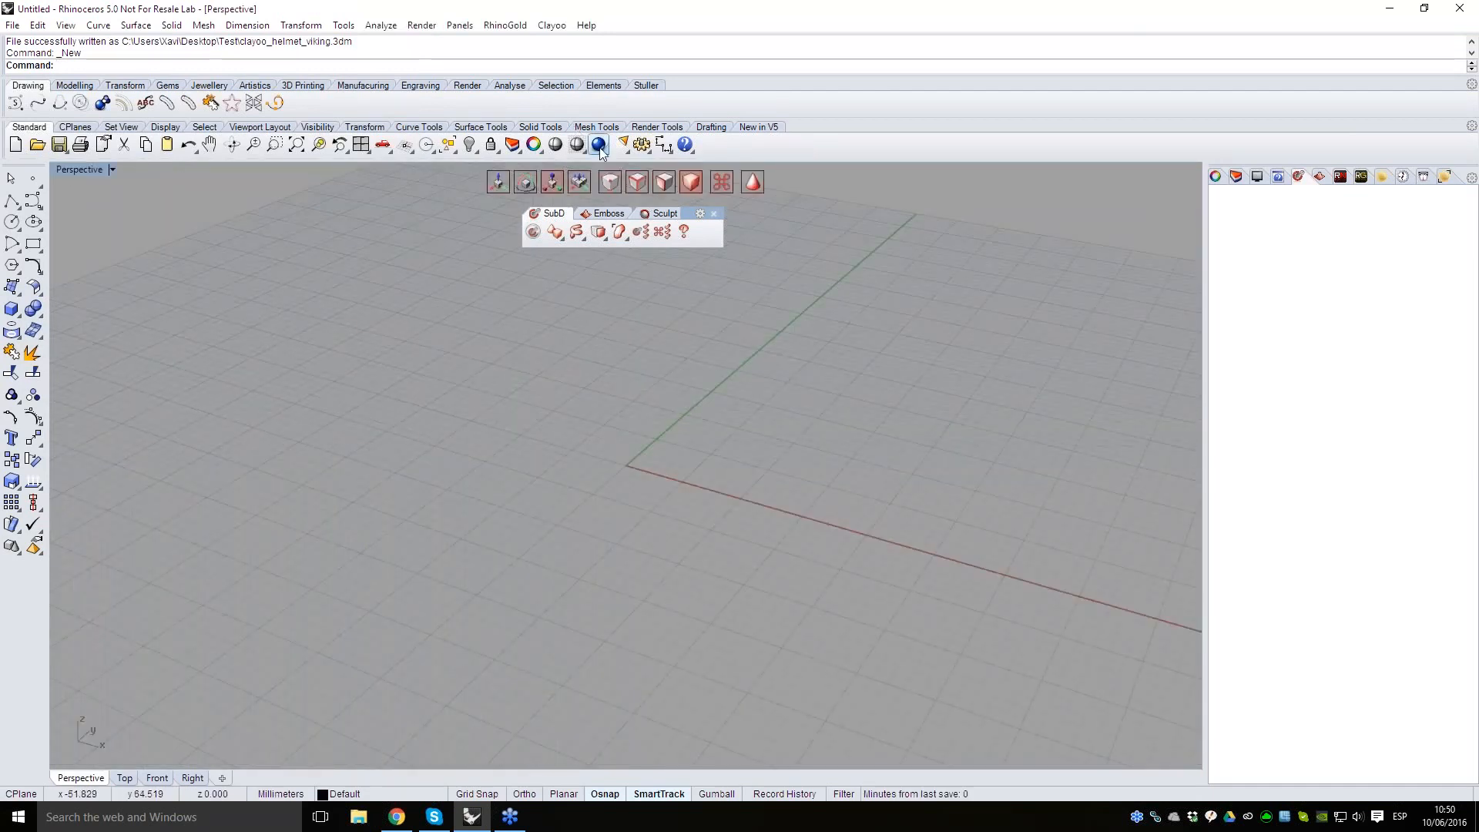
- Start Clayoo's Emboss Raster to Vector command and load the dragon-logo image from the Test folder
left_click(605, 214)
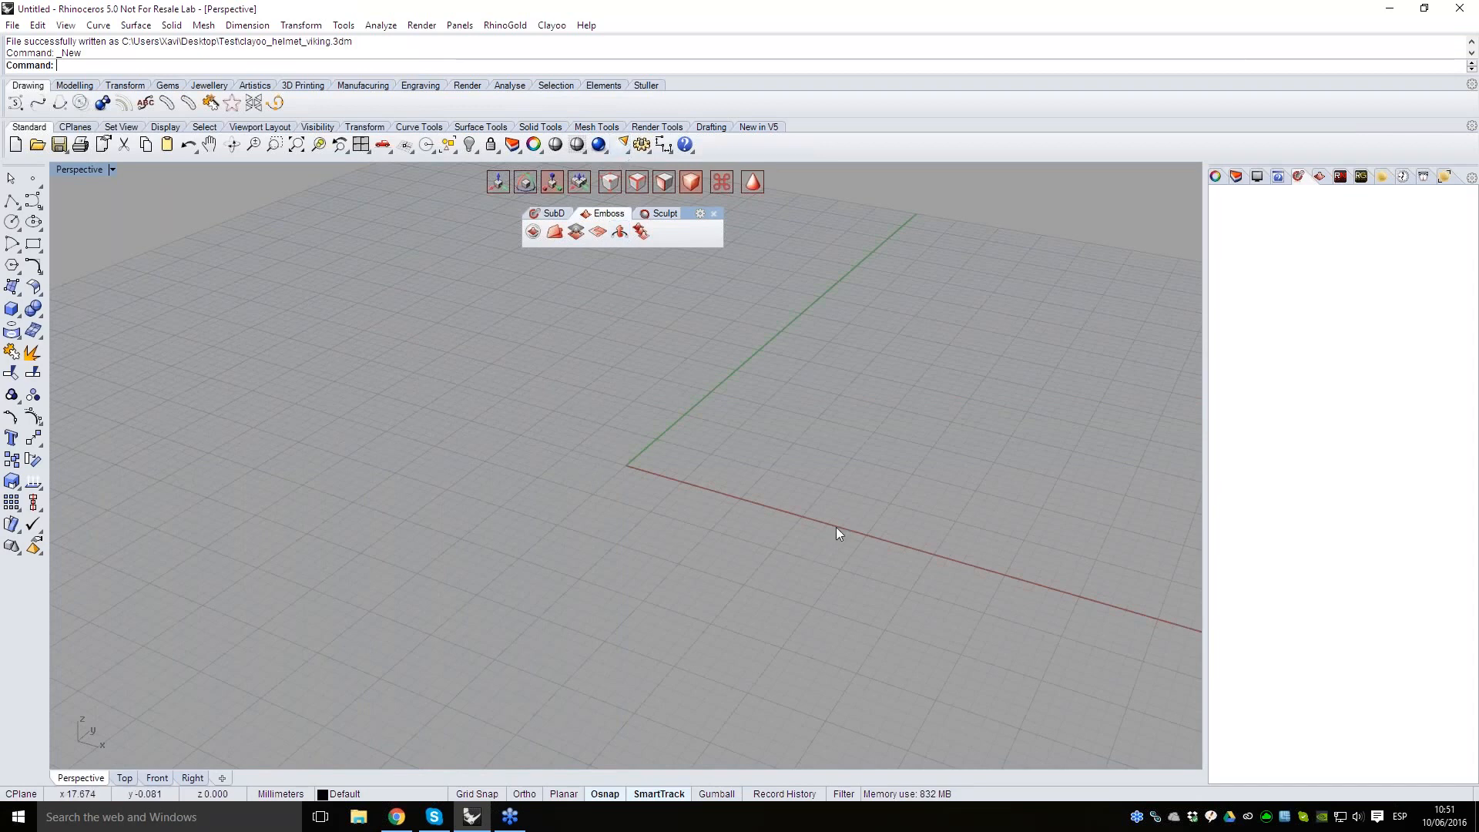
right_click_drag(792, 482, 796, 479)
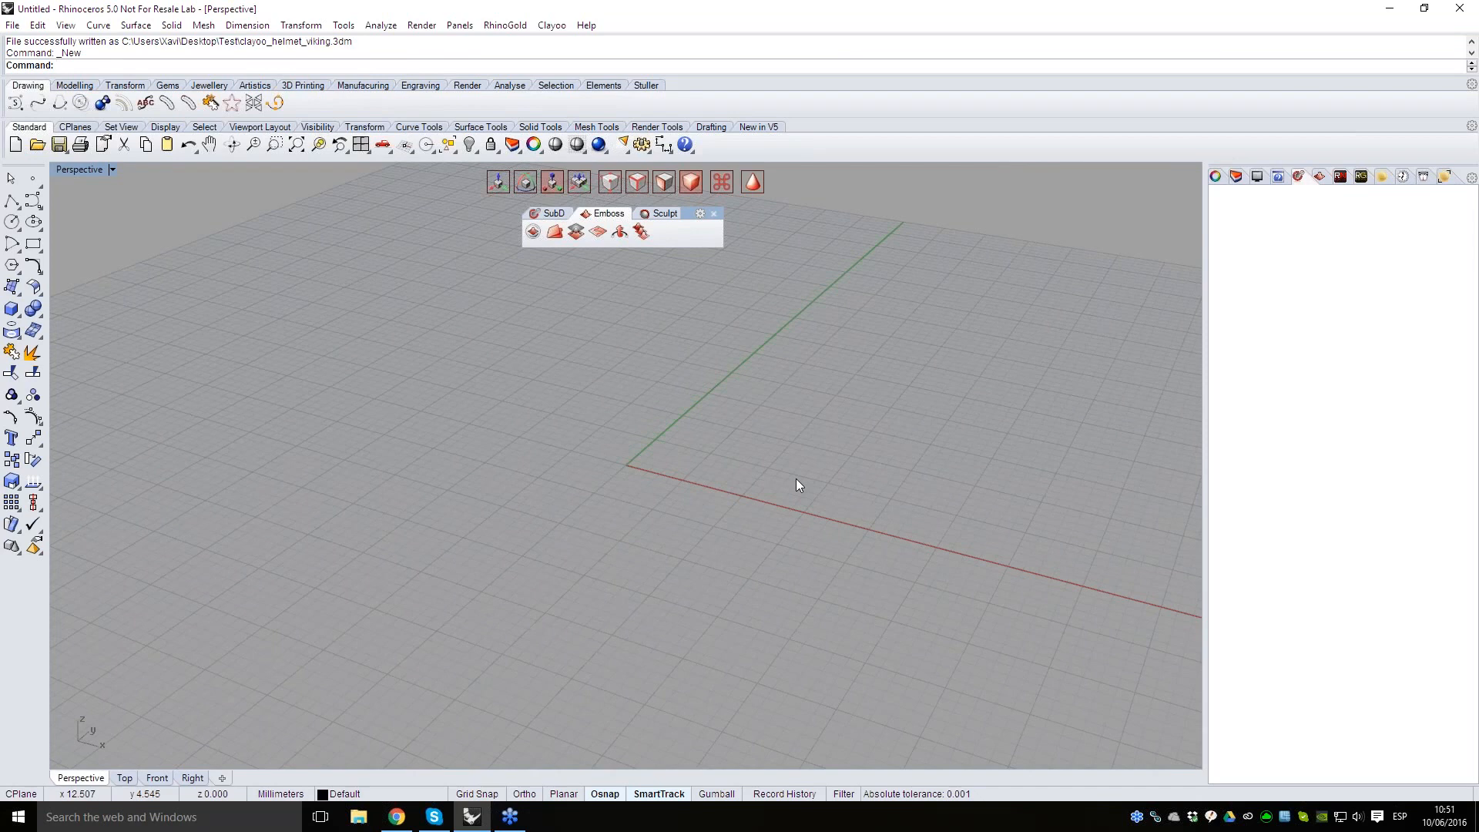
left_click(599, 232)
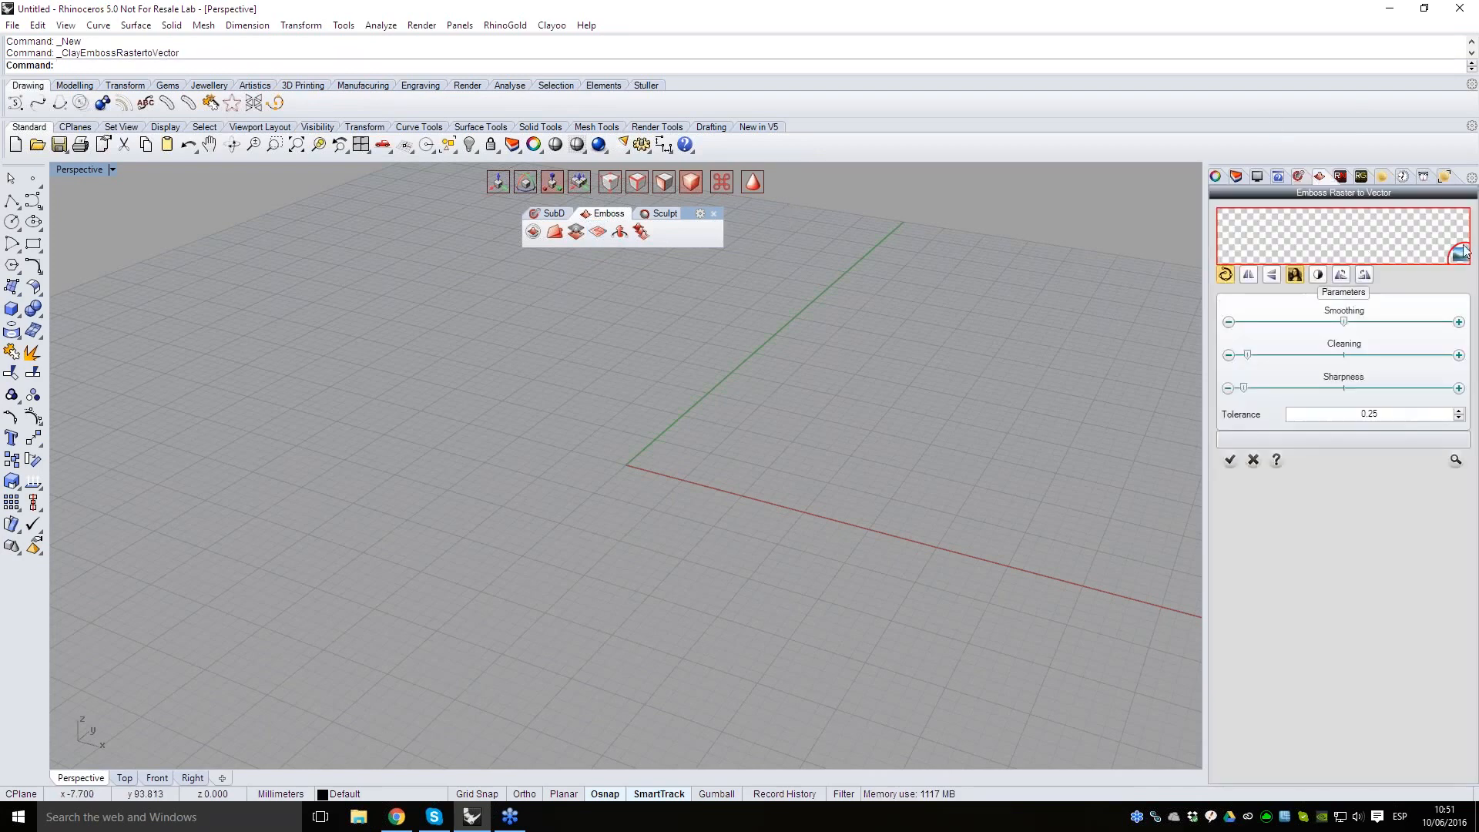
left_click(1311, 245)
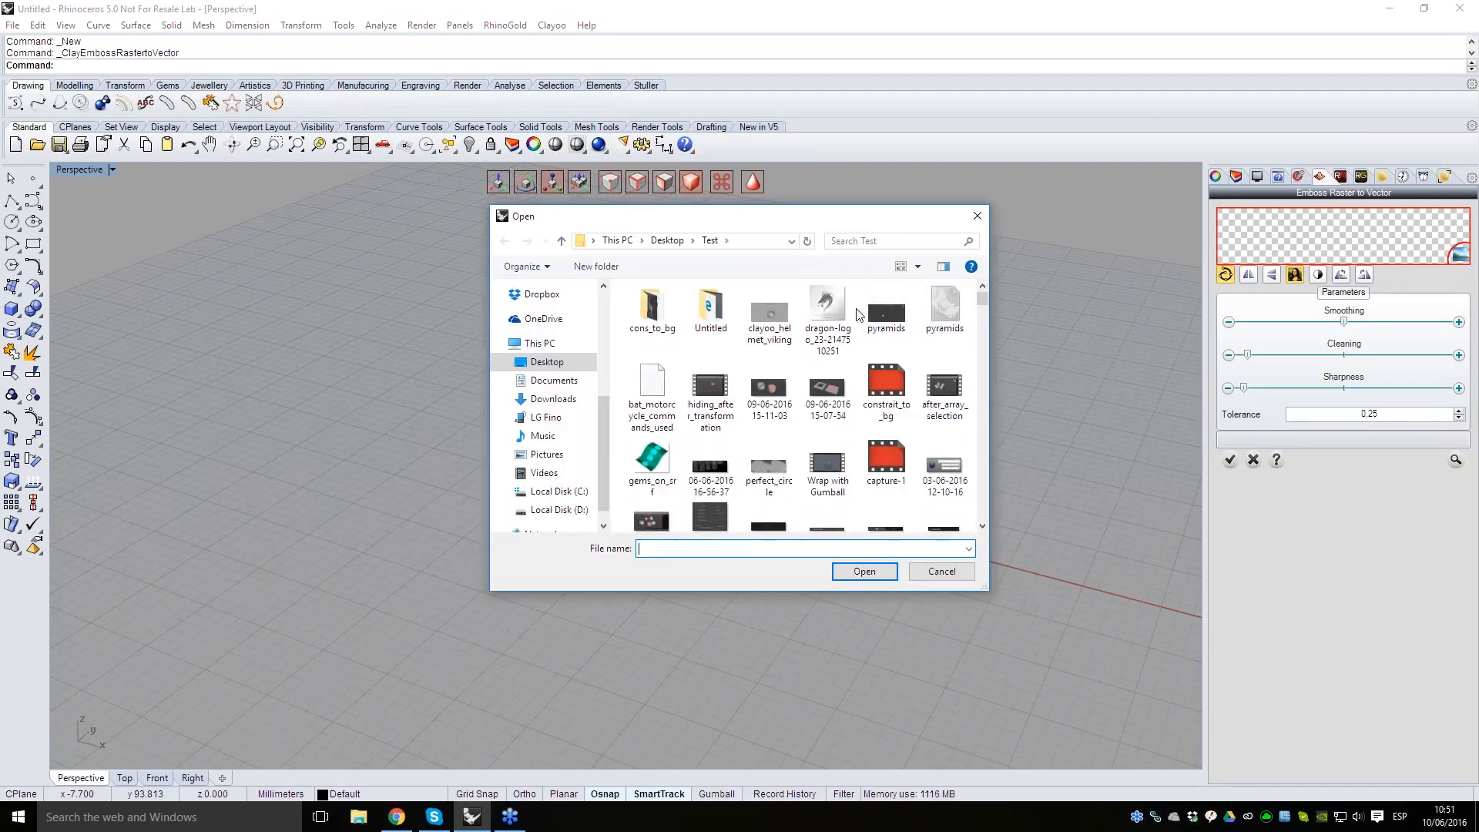
double_click(832, 306)
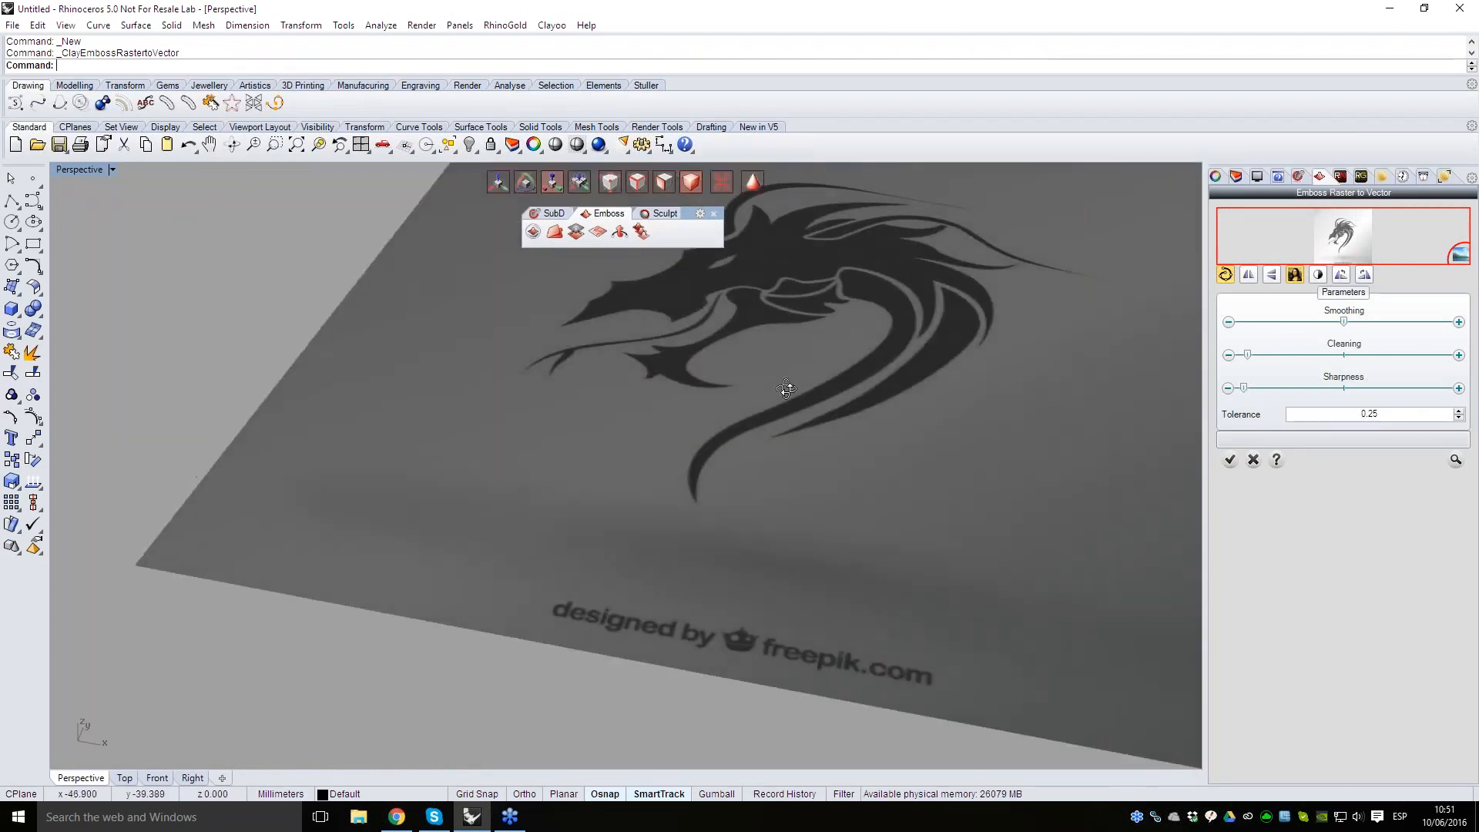
right_click_drag(787, 388, 873, 370)
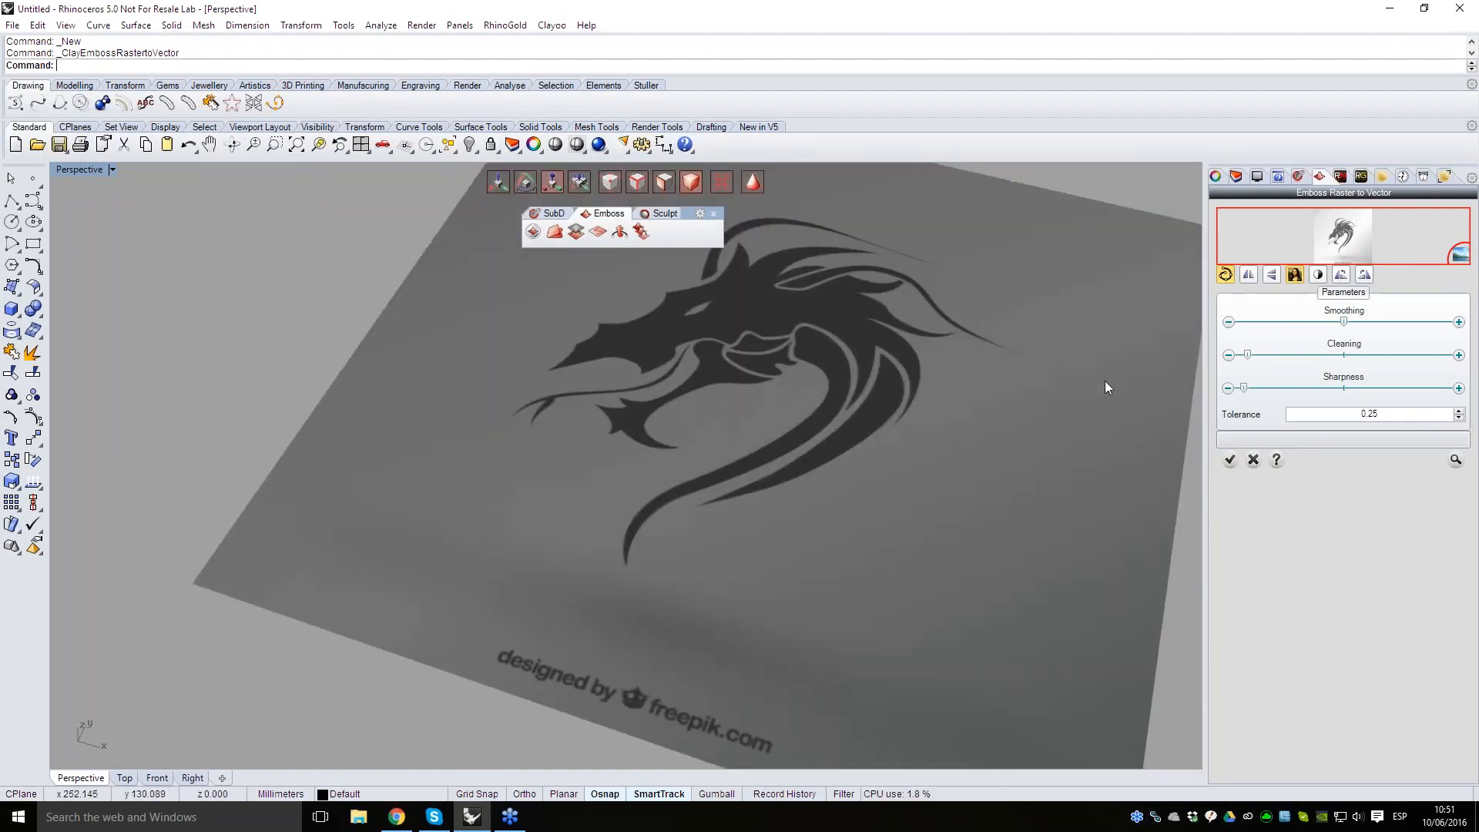
- Invert the colours of the loaded dragon image
left_click(1318, 274)
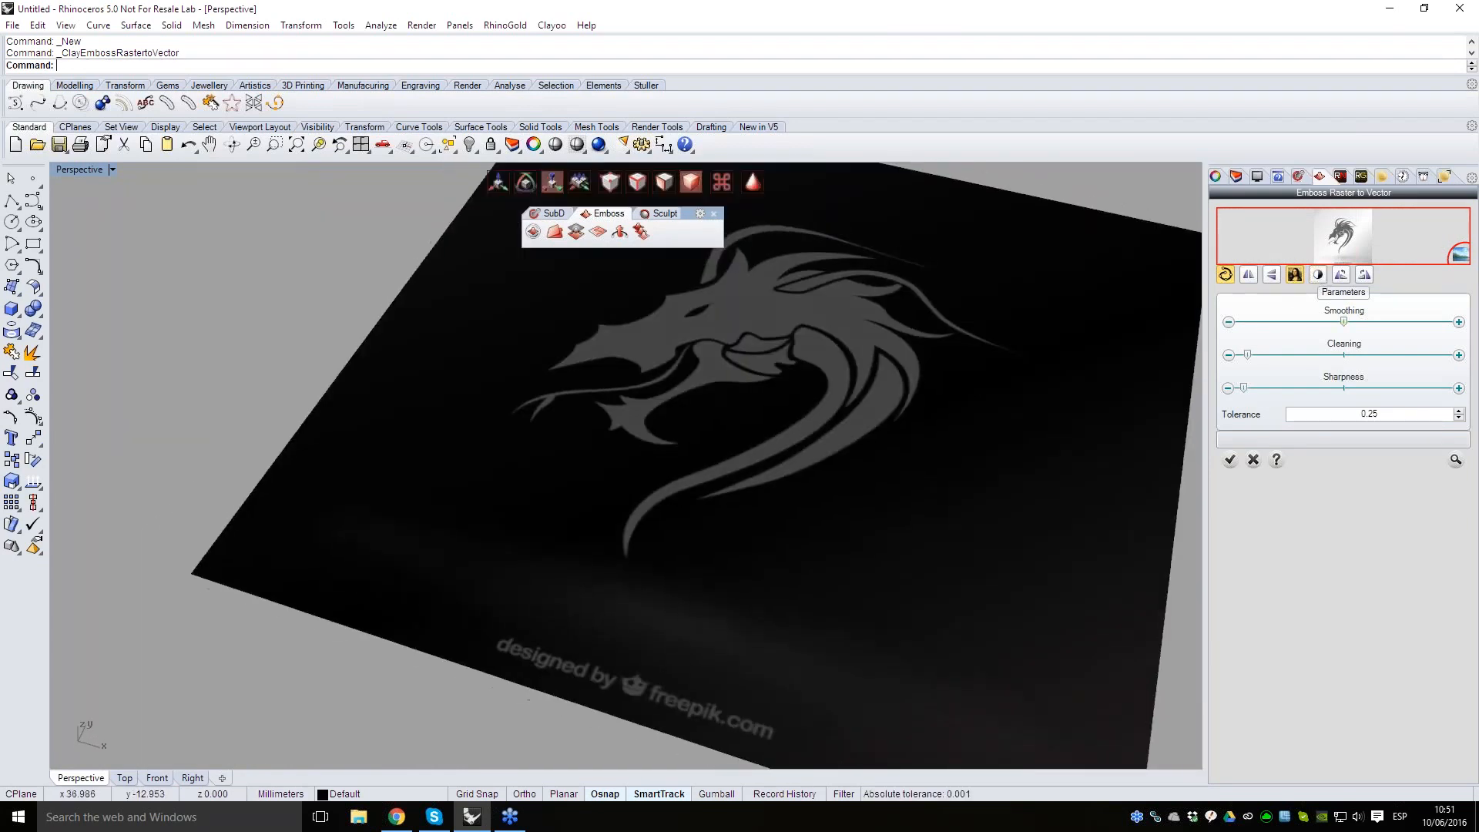
scroll(803, 401, "down", 3)
right_click_drag(802, 393, 666, 395)
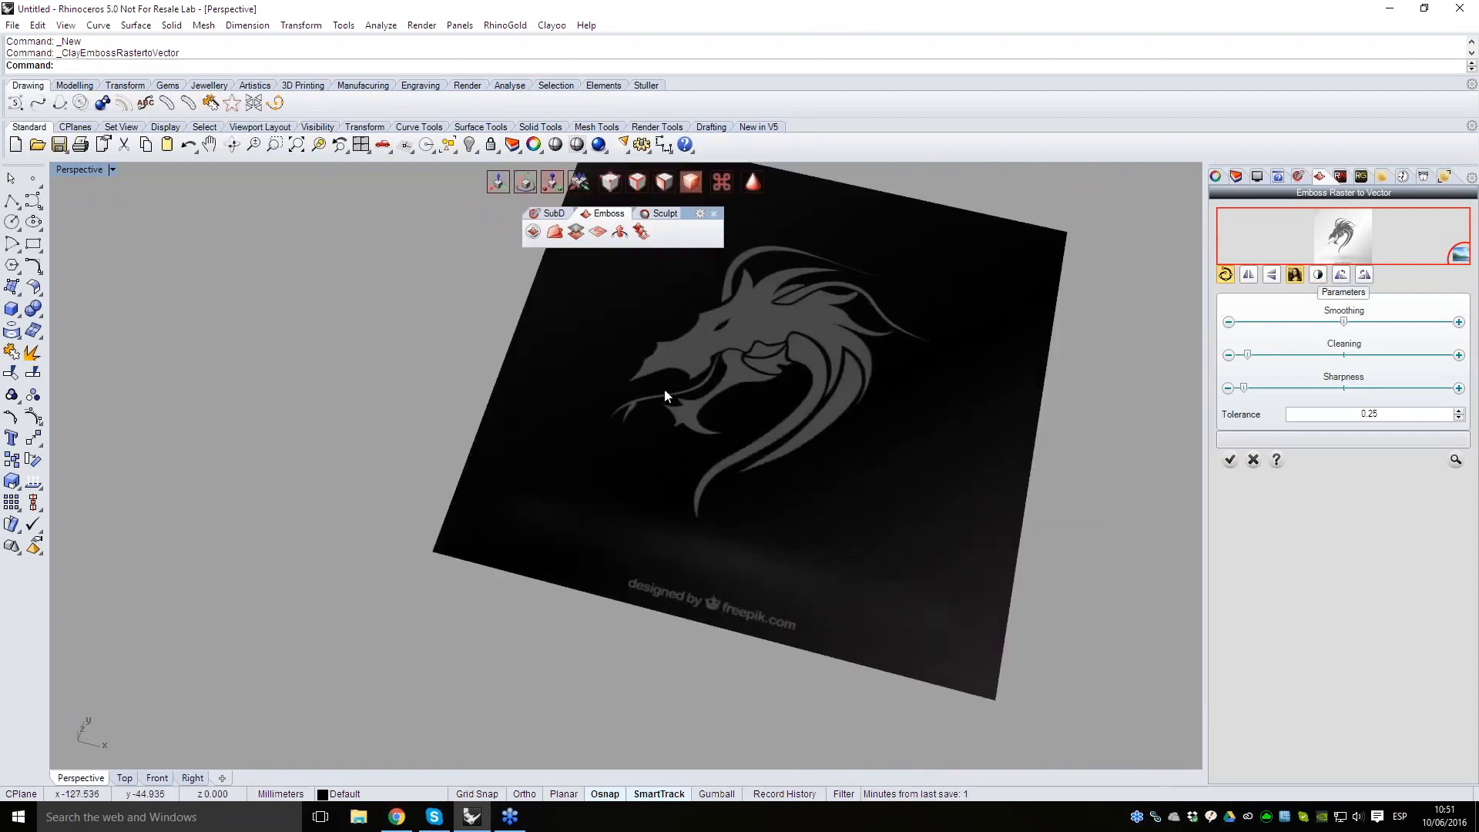
scroll(847, 361, "up", 3)
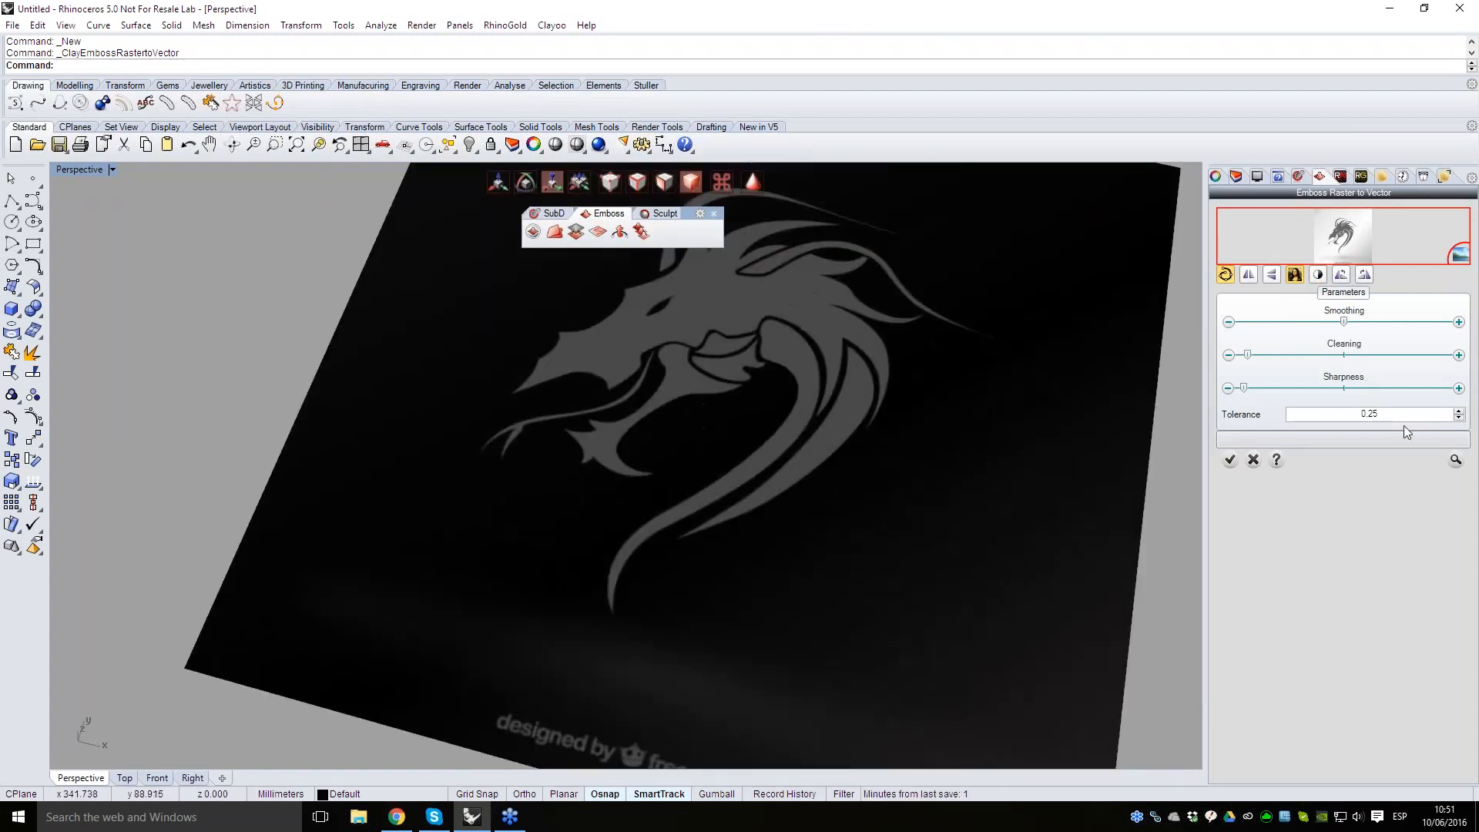
scroll(724, 369, "down", 2)
right_click_drag(811, 401, 781, 368)
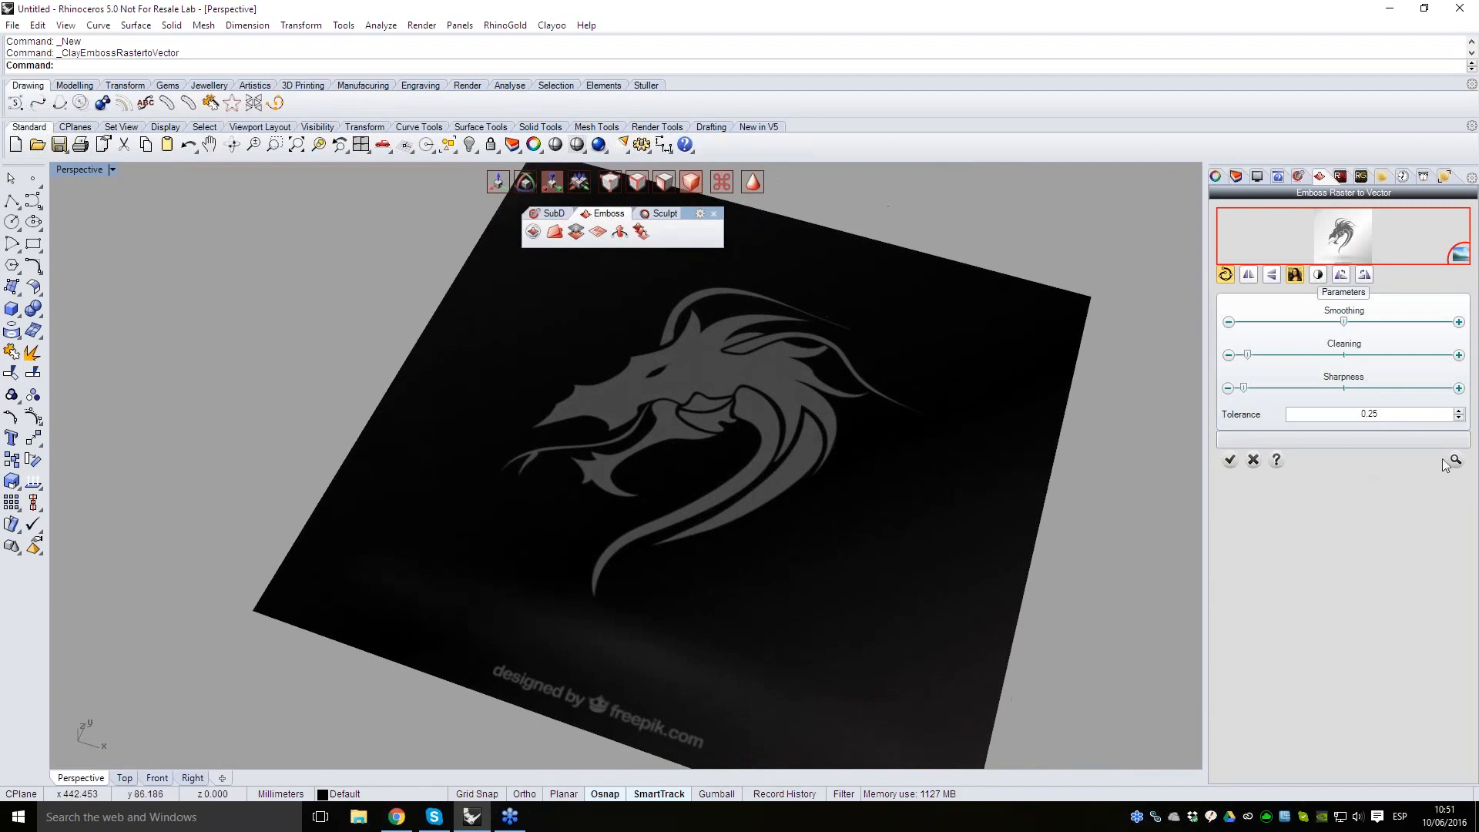
- Preview the traced outlines over the dragon image, check them closely and accept the conversion to curves
left_click(1454, 461)
scroll(729, 498, "down", 3)
scroll(612, 716, "up", 3)
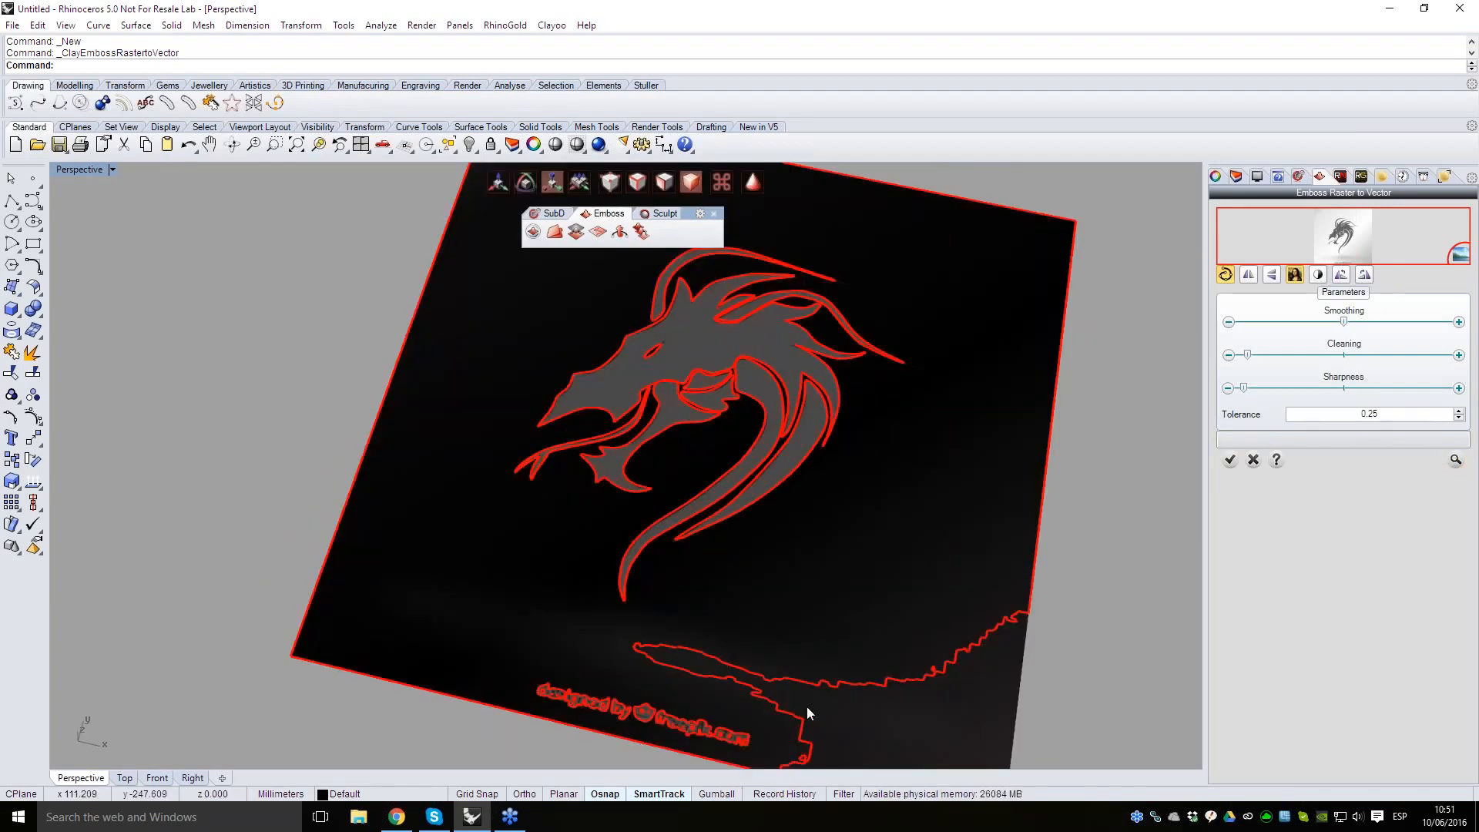
type(">")
right_click_drag(779, 348, 705, 341, "shift")
scroll(627, 516, "up", 3)
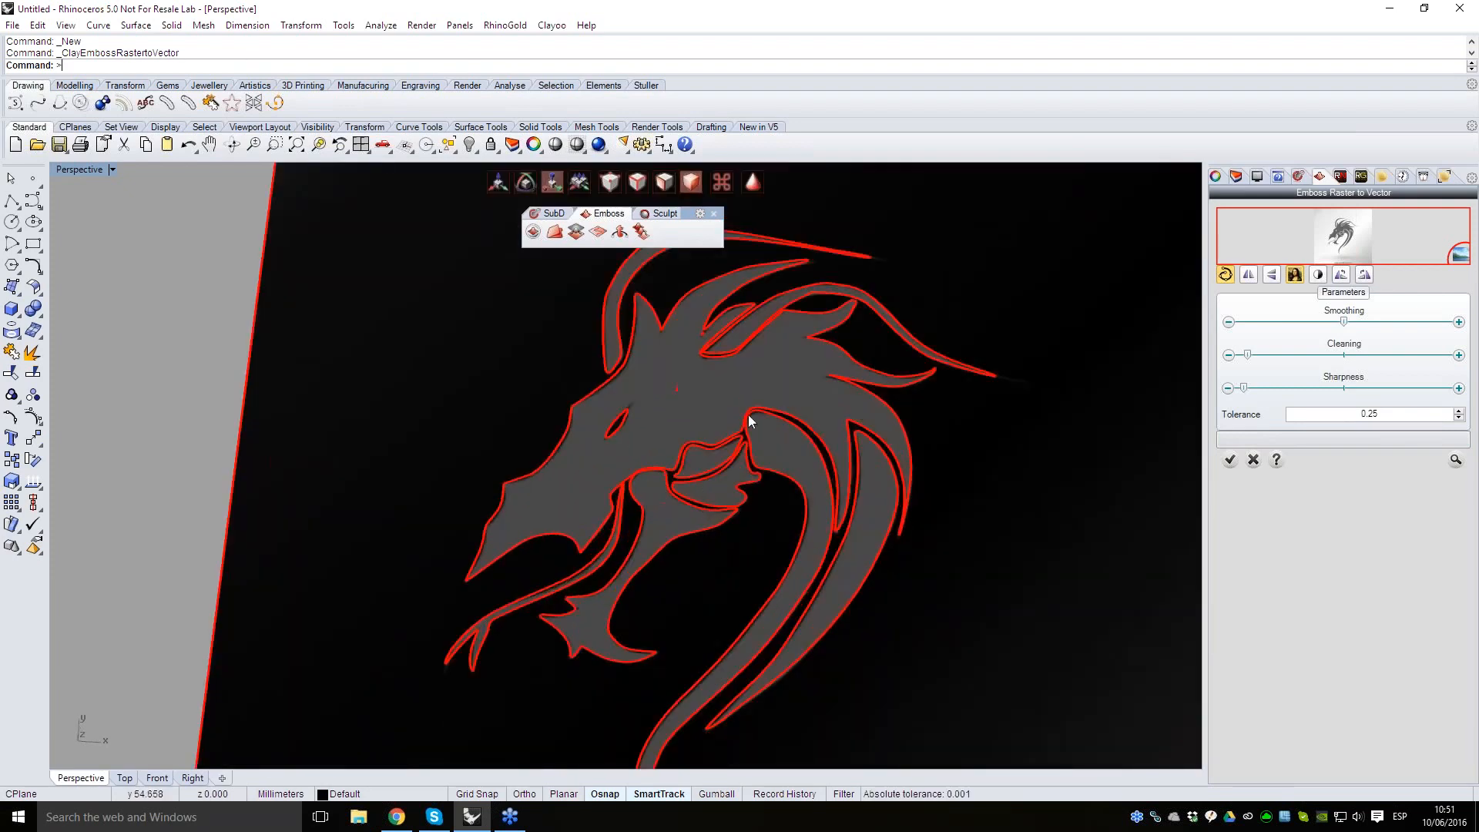
scroll(880, 334, "down", 5)
right_click_drag(880, 333, 691, 376)
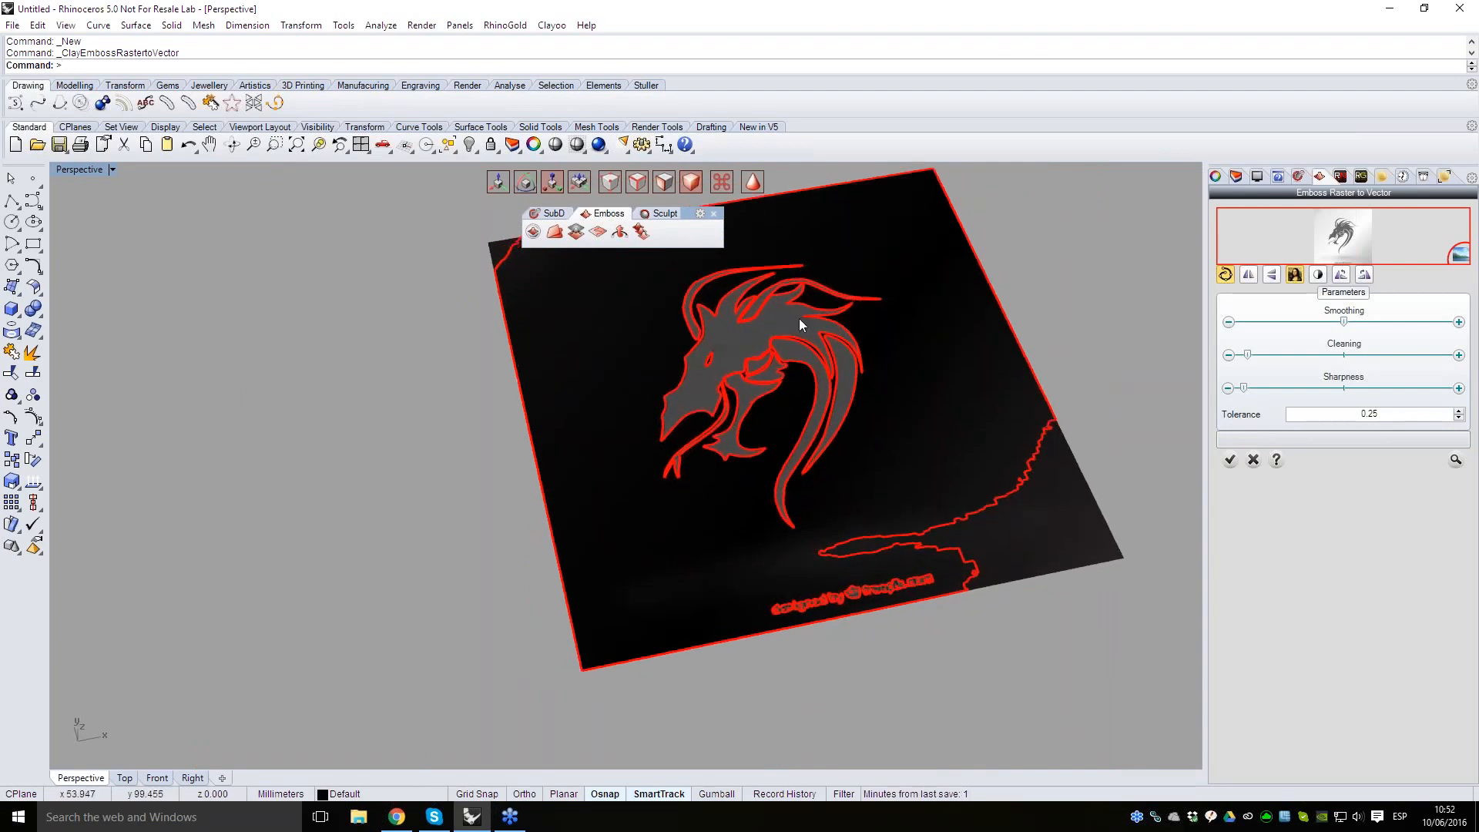
scroll(798, 317, "up", 3)
left_click(1232, 464)
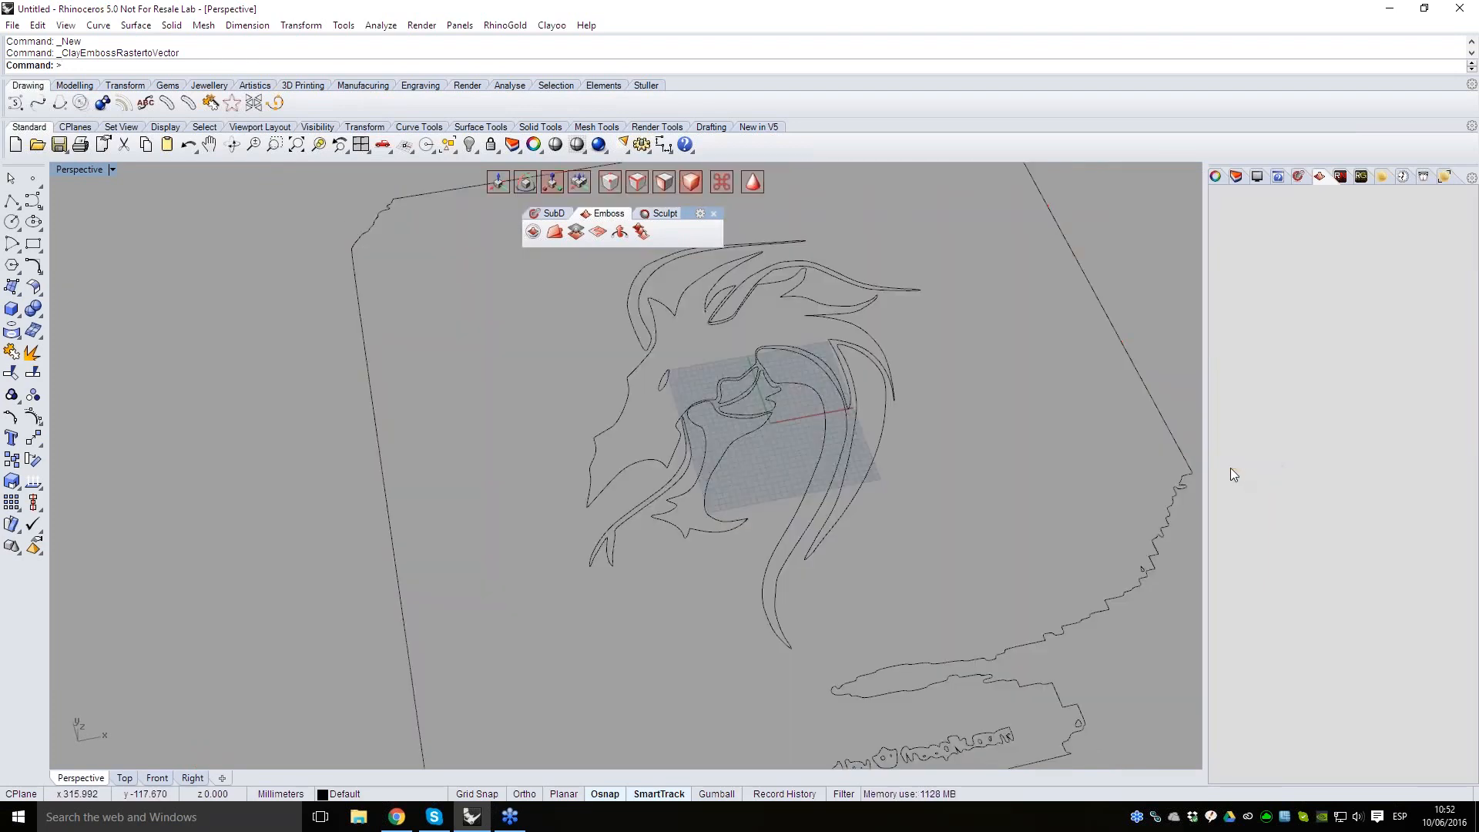
- Delete the image border curve and the traced "designed by freepik.com" lettering below the dragon
scroll(661, 313, "down", 8)
mouse_move(917, 447)
right_mouse_down()
mouse_move(875, 428)
mouse_move(627, 470)
mouse_move(620, 505)
right_mouse_up()
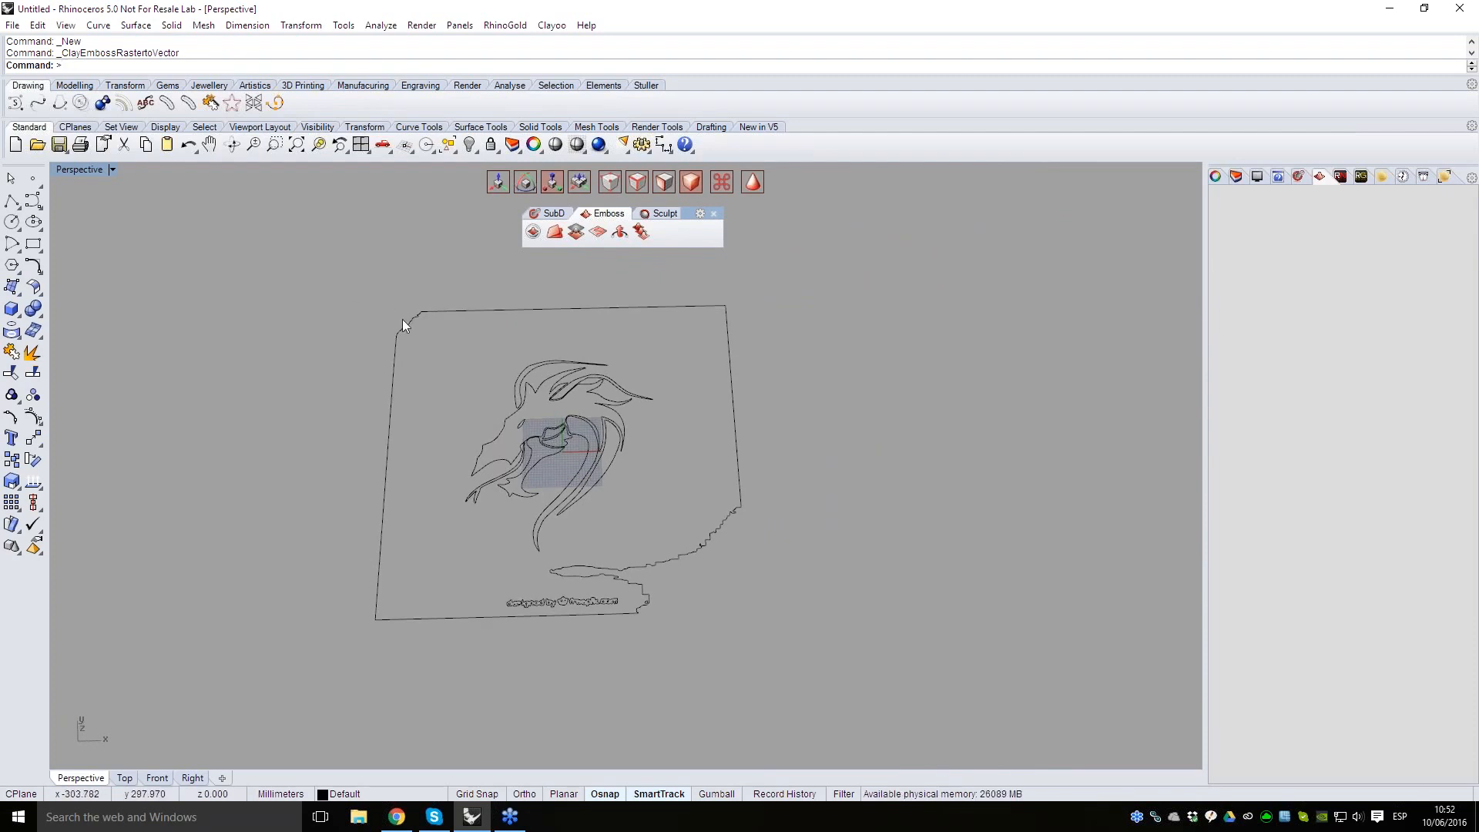
left_click(430, 312)
key("Delete")
left_click_drag(739, 664, 432, 584)
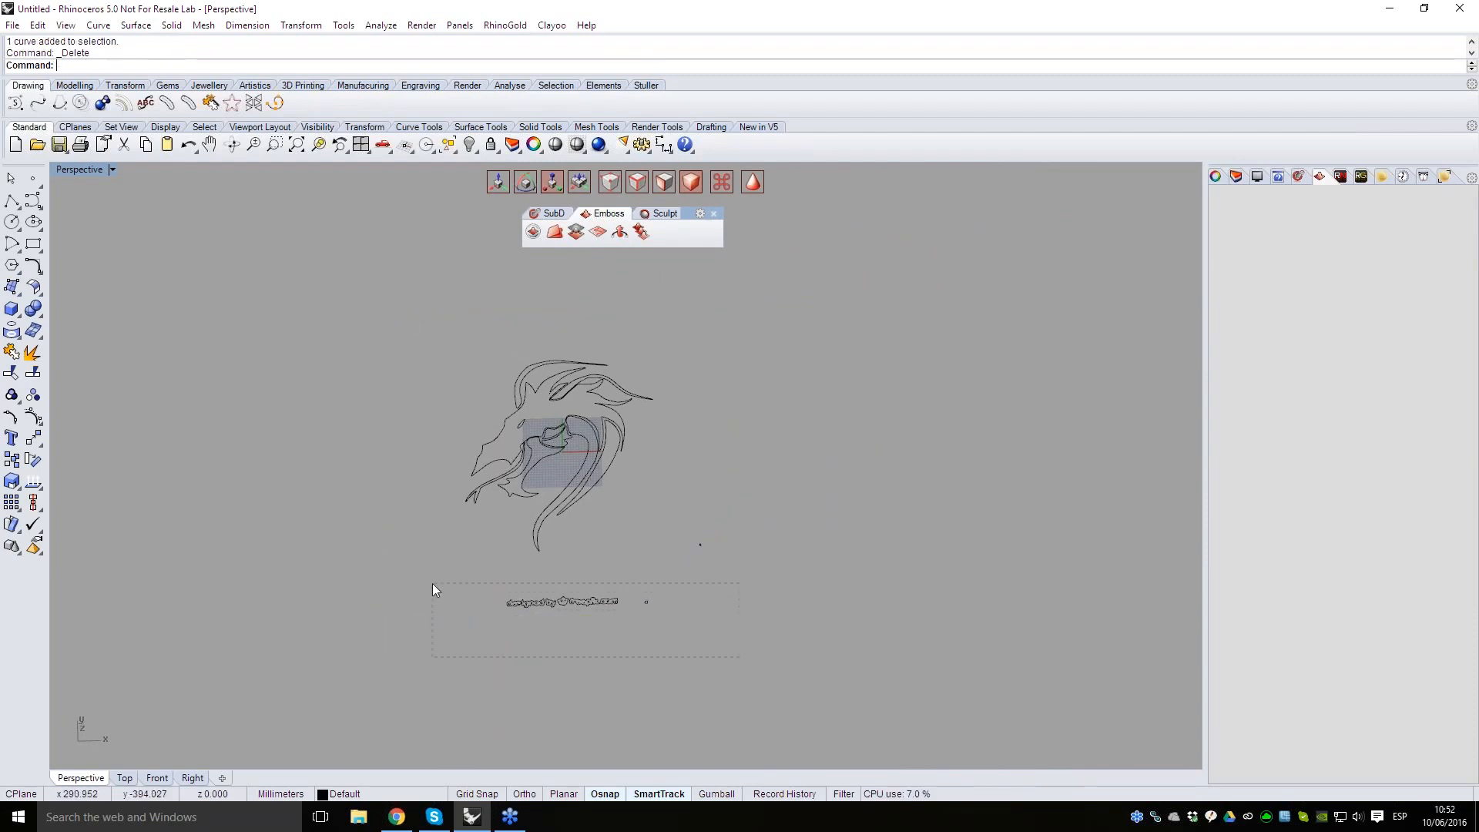
key("Delete")
- Select all dragon curves, scale them down uniformly near the origin with the gumball and reselect them
scroll(593, 385, "up", 5)
scroll(609, 370, "up", 3)
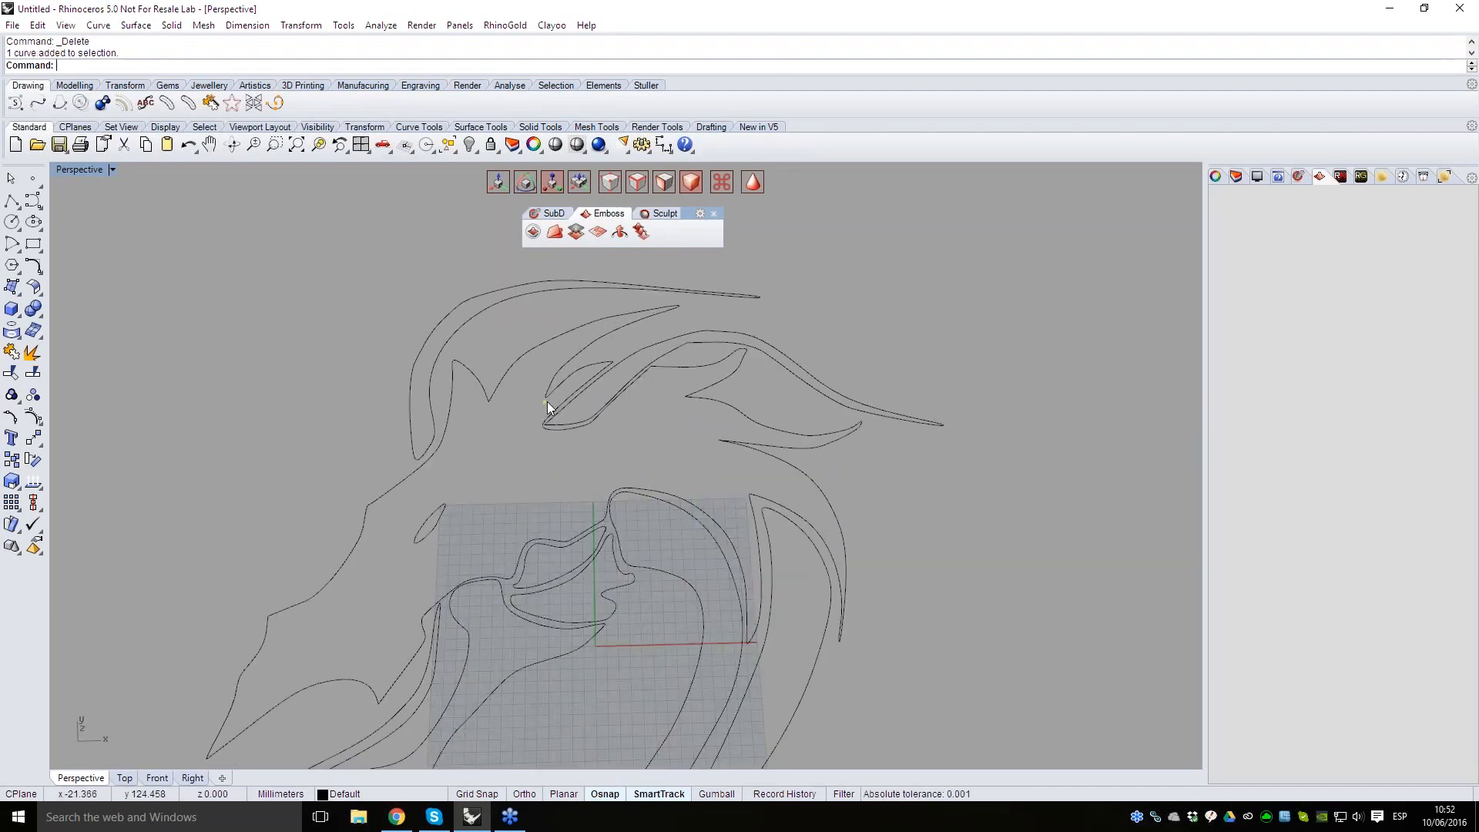
scroll(567, 402, "down", 5)
left_click_drag(810, 693, 363, 323)
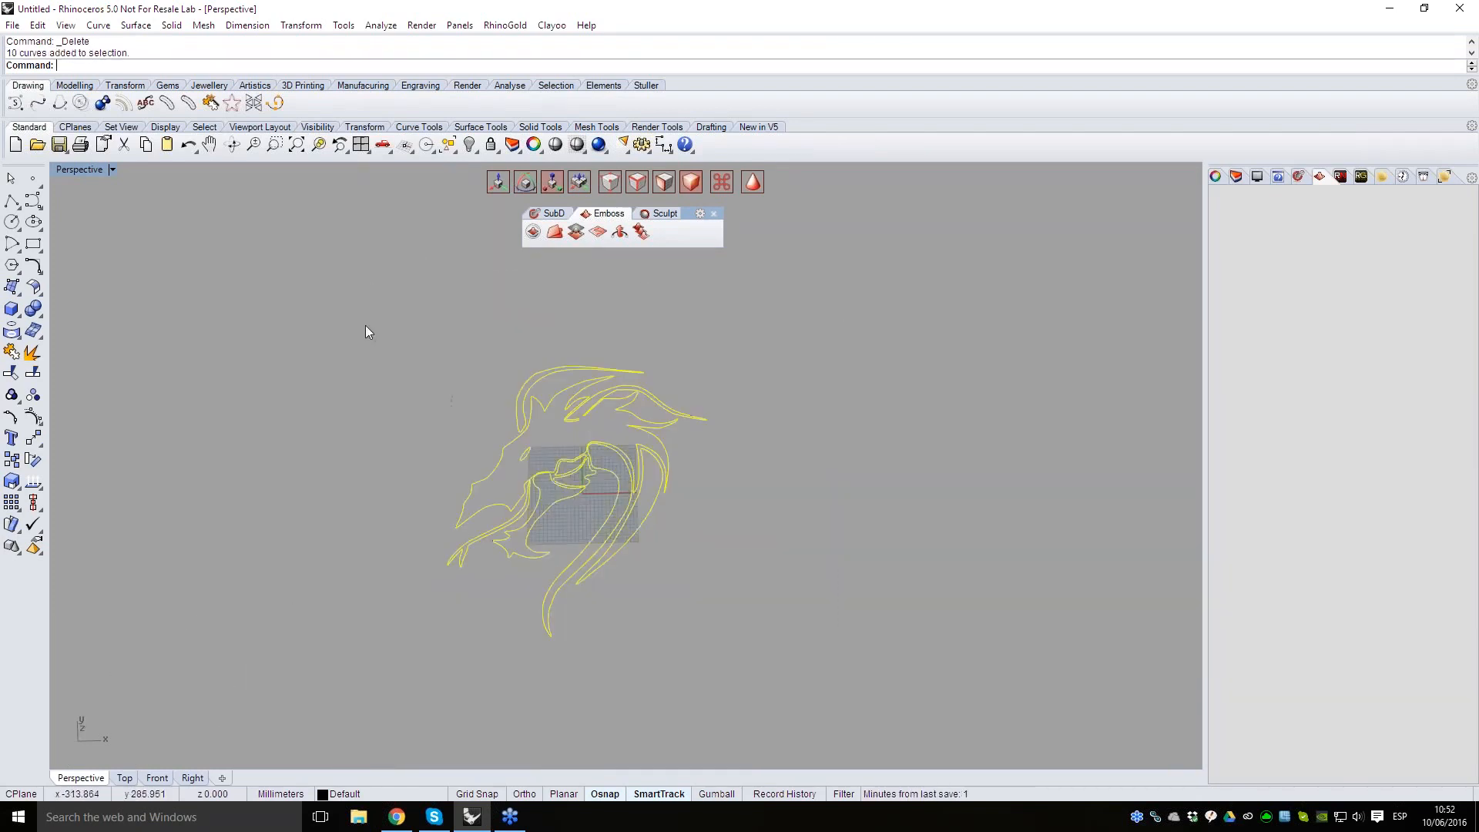
scroll(656, 582, "up", 4)
left_click_drag(389, 549, 611, 575, "shift")
scroll(706, 575, "up", 4)
left_click(765, 579)
left_click_drag(604, 506, 501, 416)
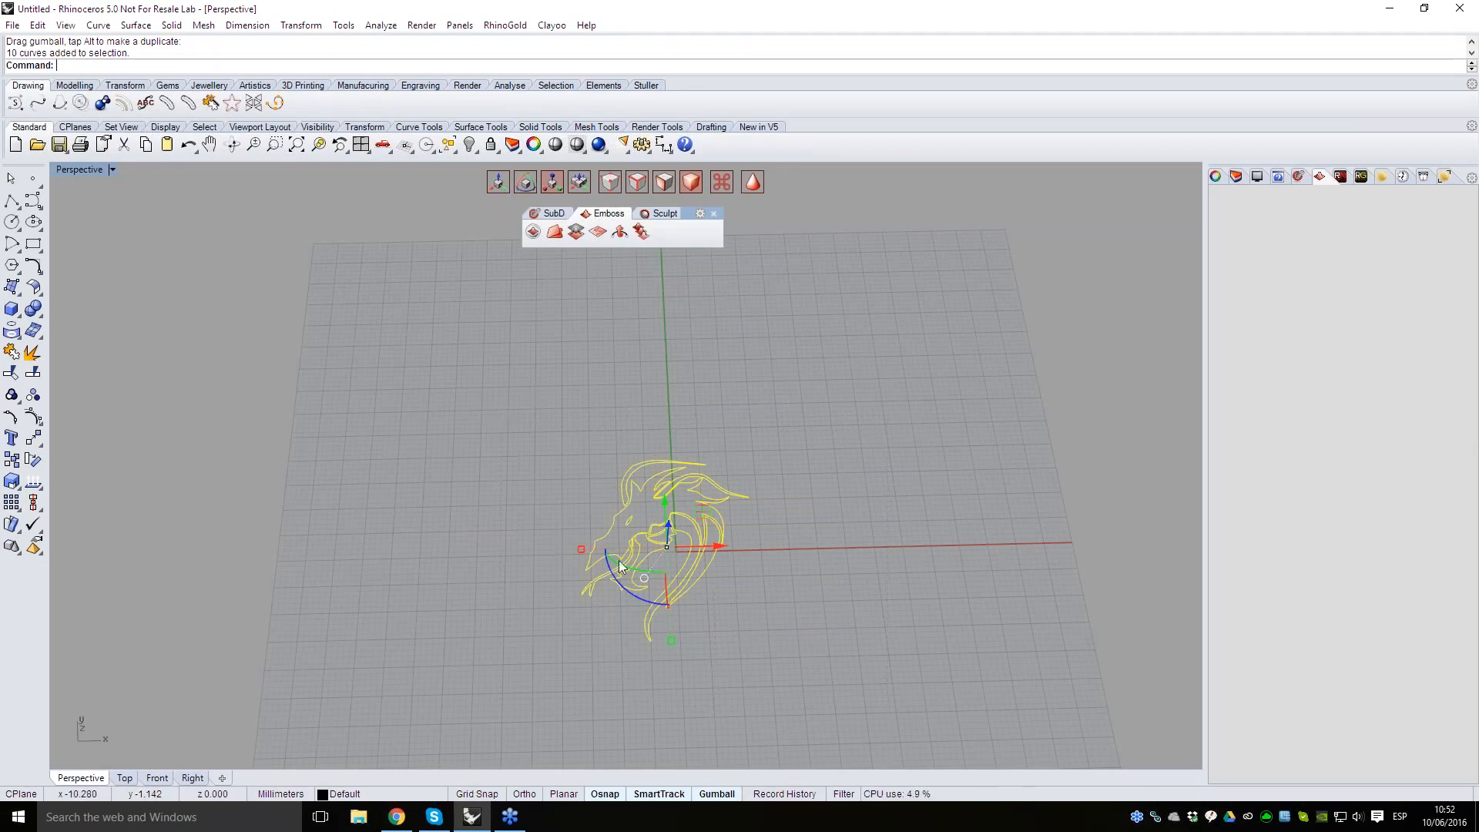
- Scale the selected dragon curves down slightly more and deselect them
left_click_drag(582, 550, 597, 548)
left_click(709, 546)
right_click_drag(709, 546, 732, 530)
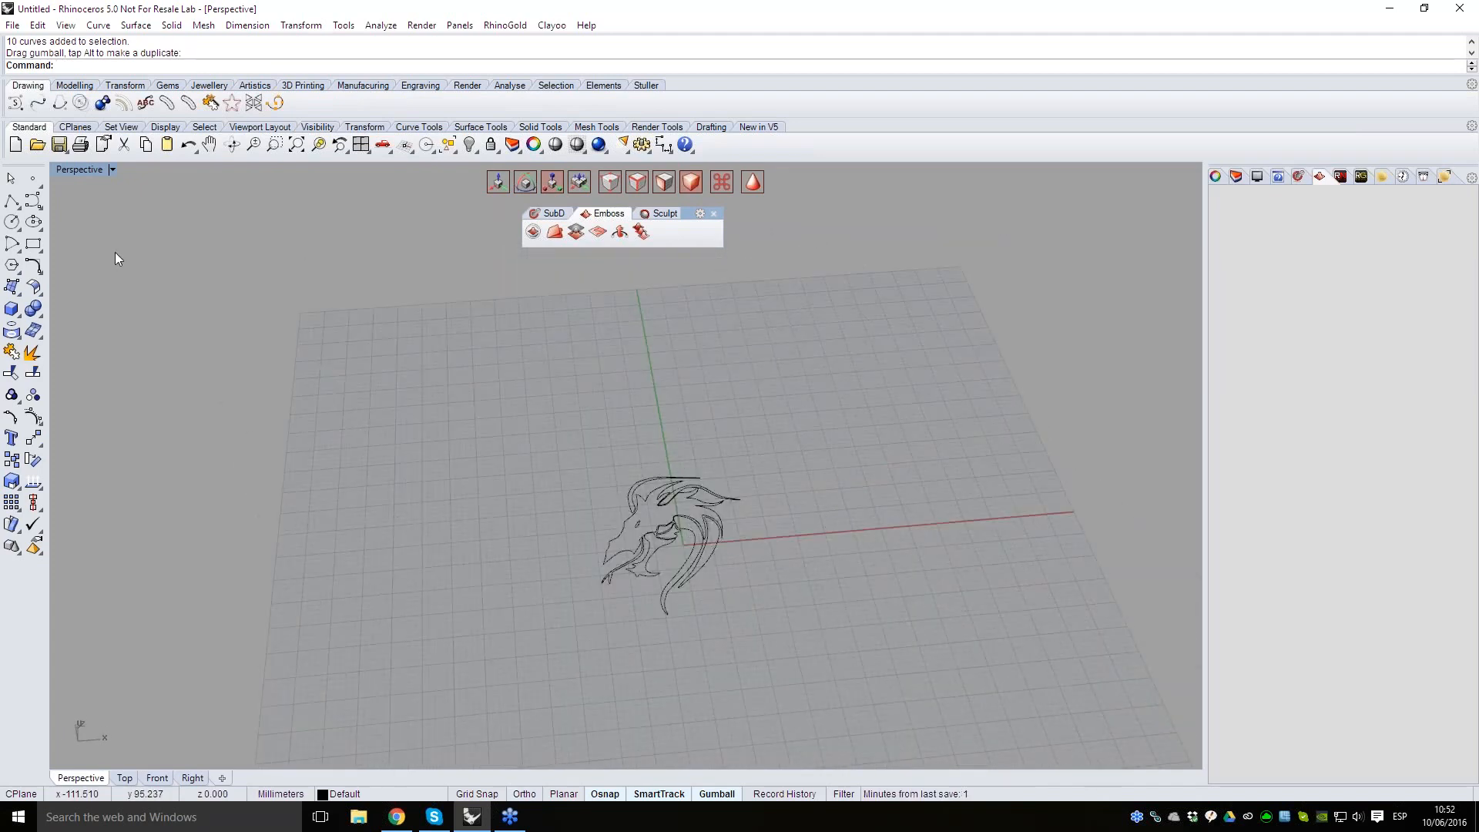
left_click(33, 201)
right_click_drag(594, 488, 602, 445)
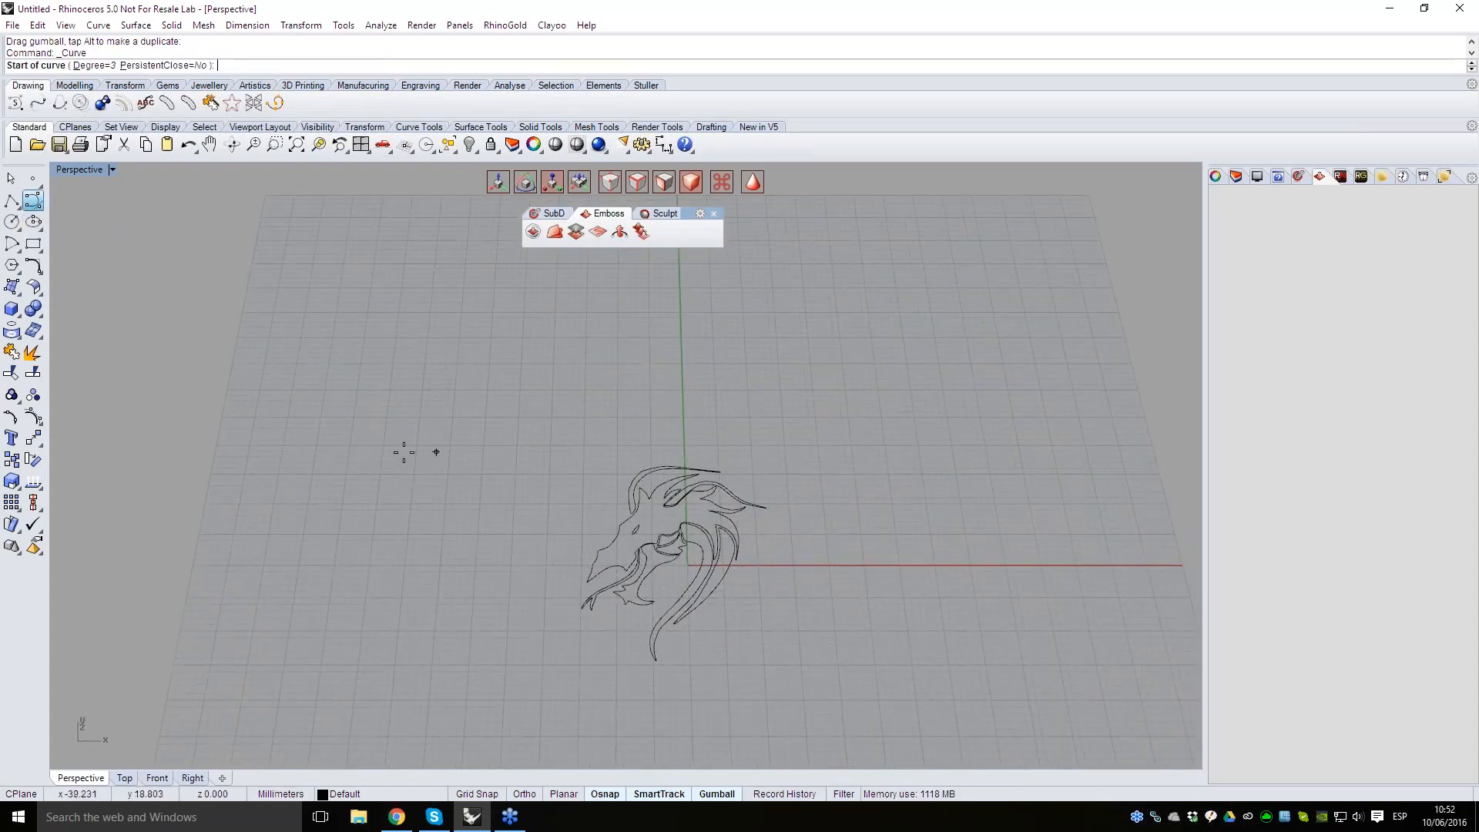
key("Escape")
- Draw an upright ellipse around the dragon, centred near the origin, and shift it slightly so the dragon sits inside
left_click(33, 224)
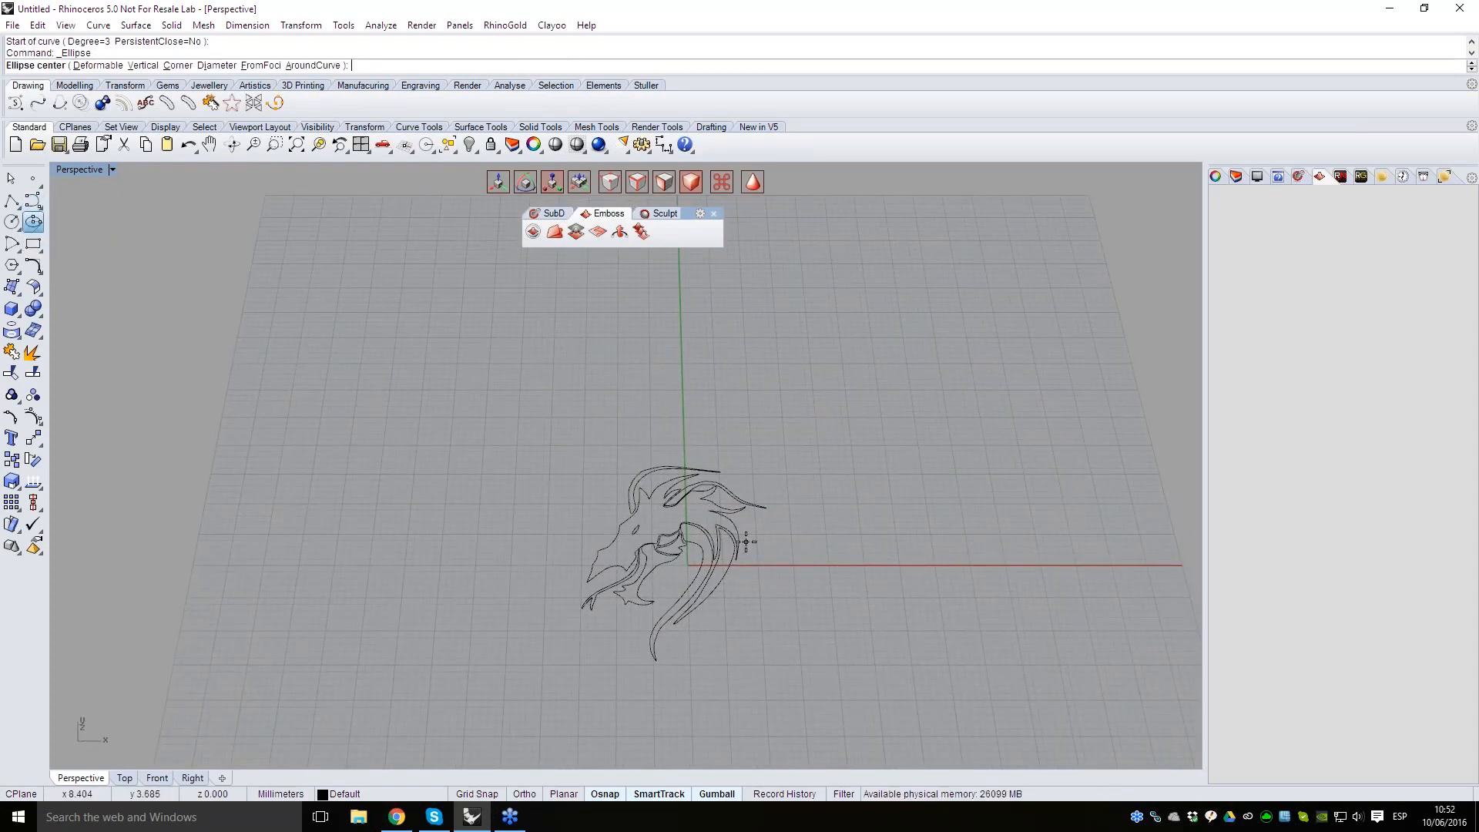
left_click(685, 553)
left_click(688, 698)
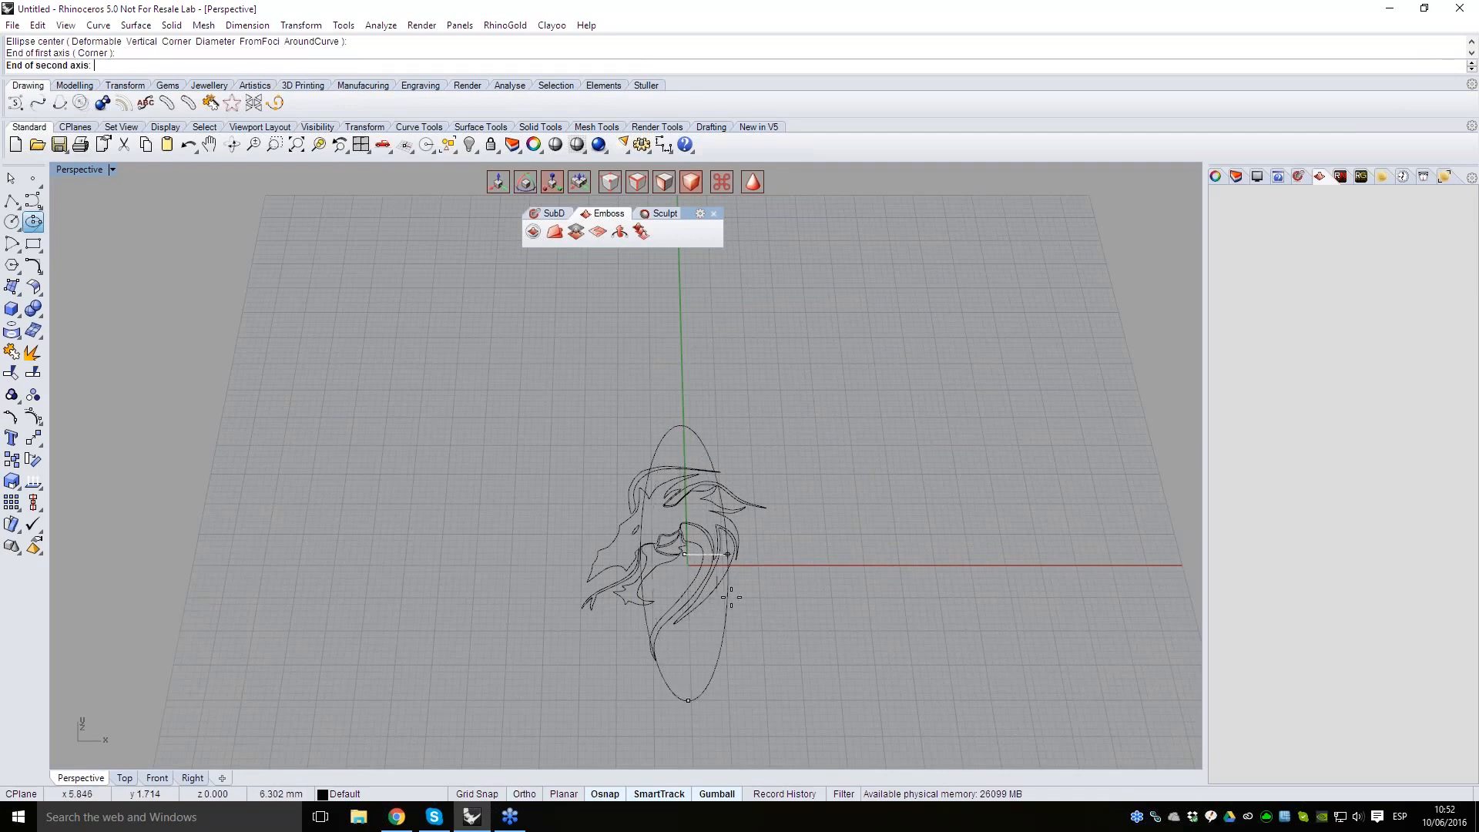
left_click(786, 587)
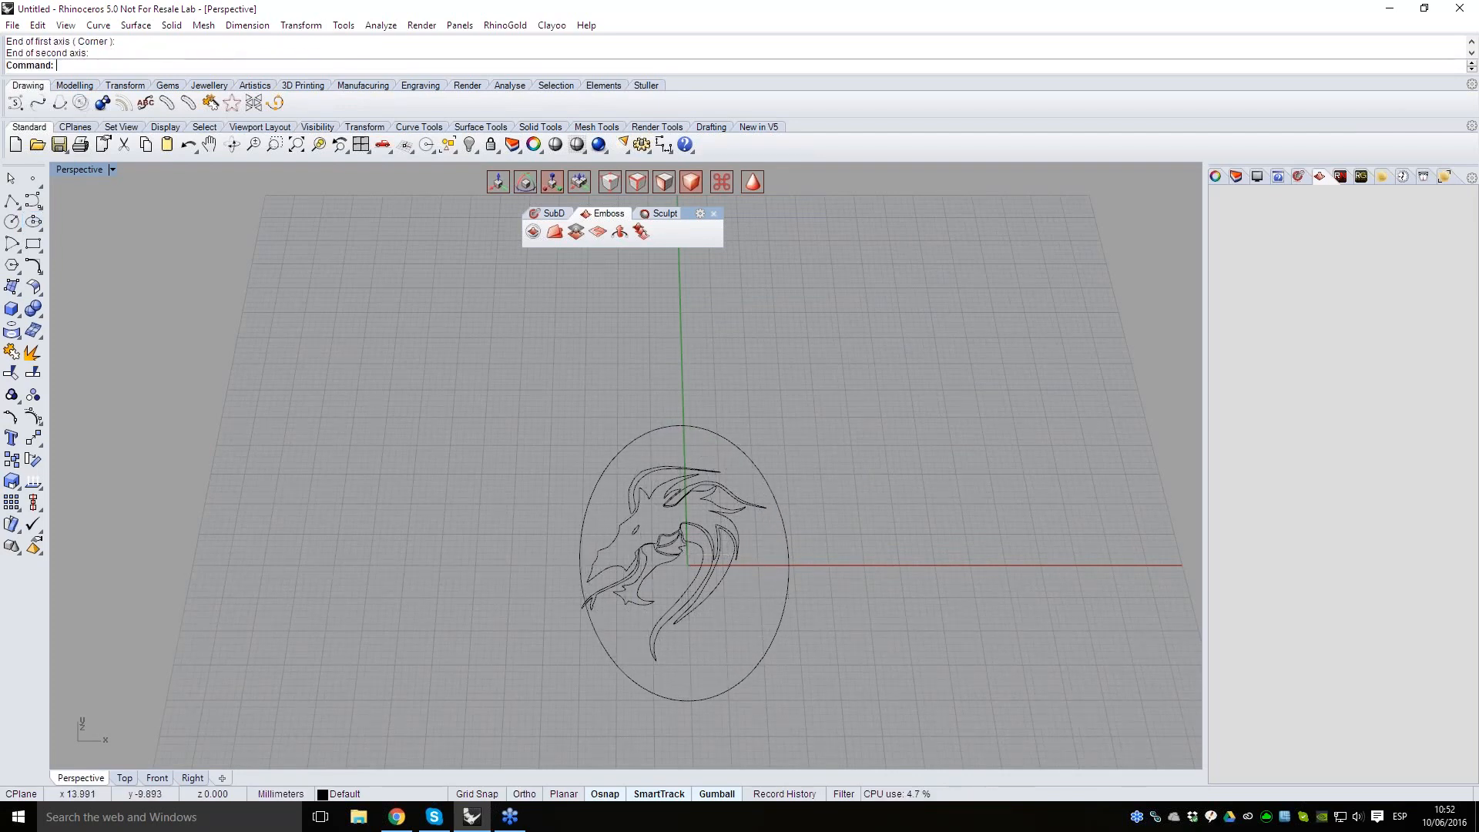
left_click(781, 622)
right_click_drag(641, 554, 627, 589)
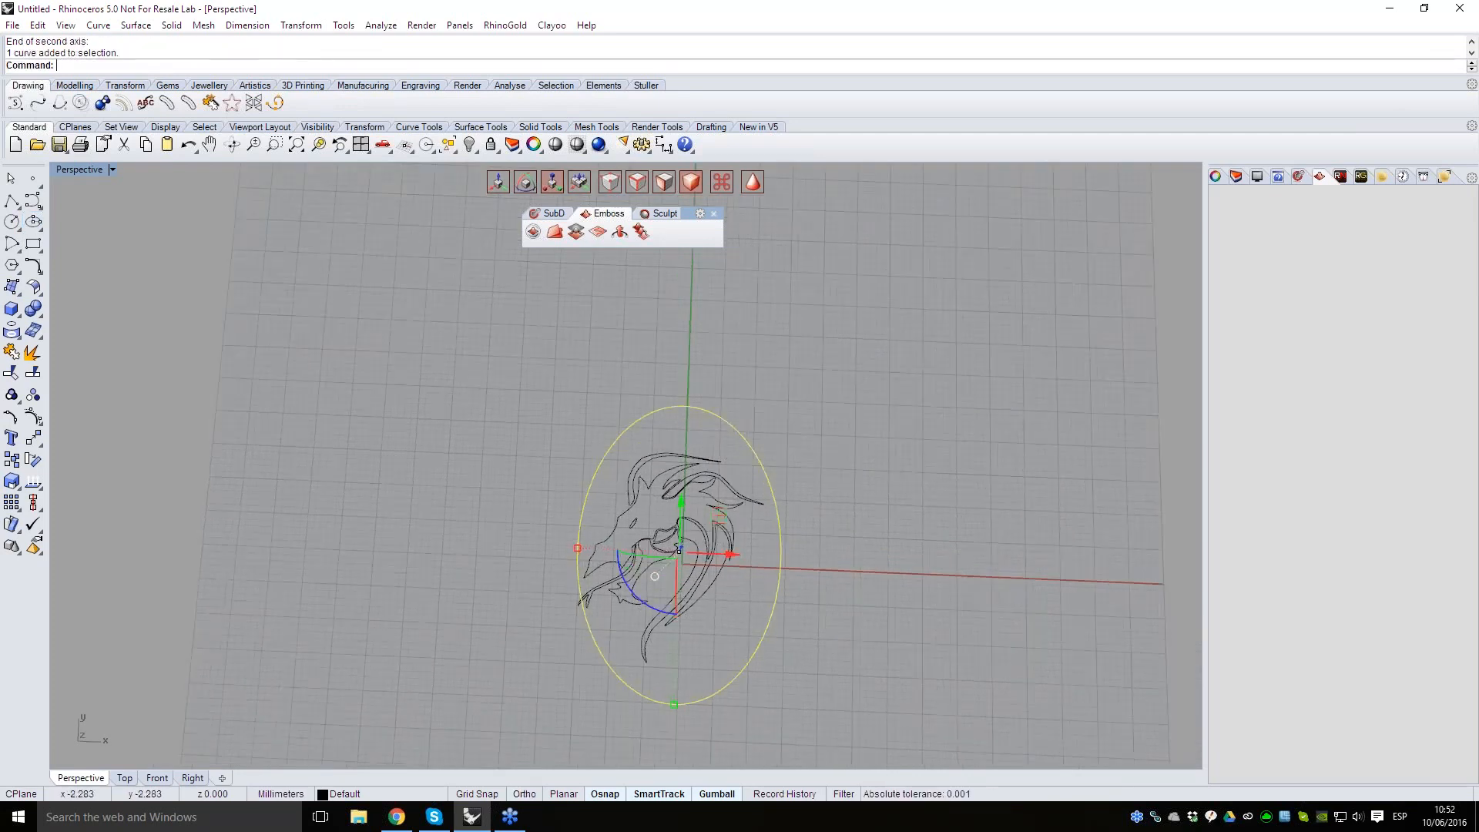
left_click_drag(721, 519, 712, 511)
- Select only the dragon curves and scale them down slightly within the ellipse
left_click(418, 401)
left_click_drag(396, 387, 854, 646)
left_click_drag(473, 423, 863, 643)
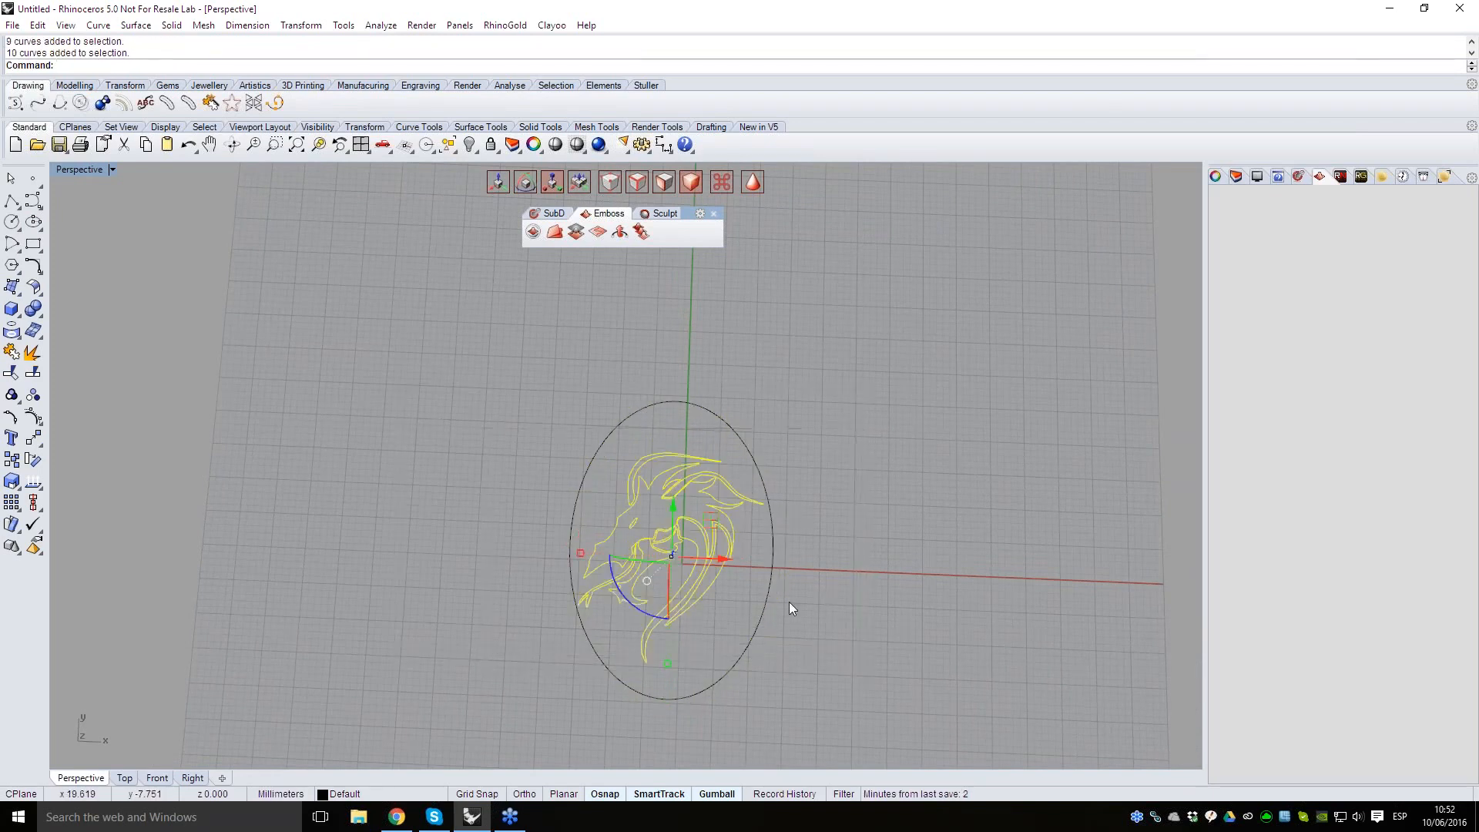
left_click_drag(583, 552, 592, 553)
left_click(842, 626)
- Select the ellipse with all dragon curves and centre them on the origin using GotoCenter
right_click_drag(841, 625, 694, 551)
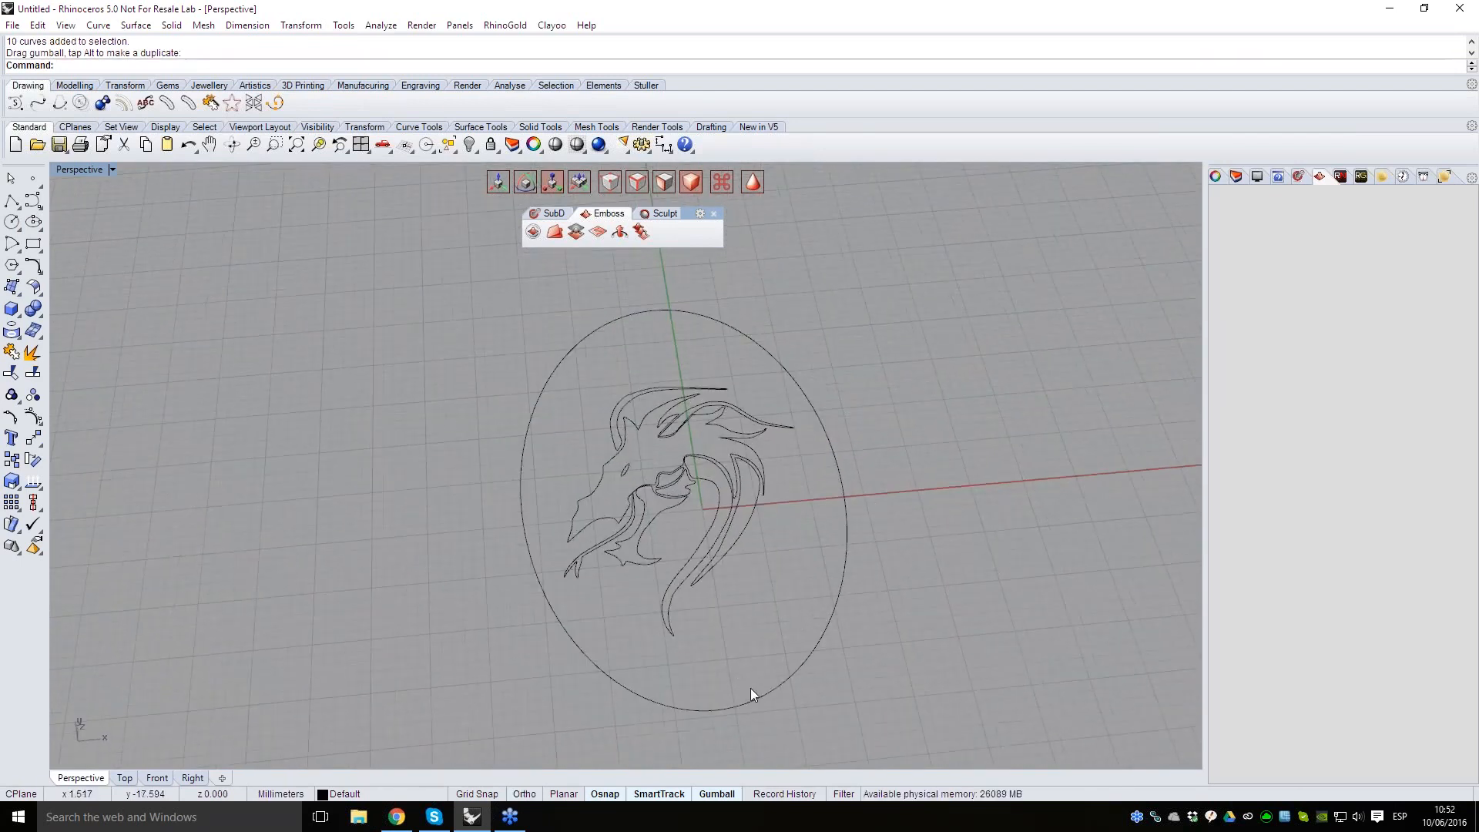
right_click_drag(631, 615, 594, 620)
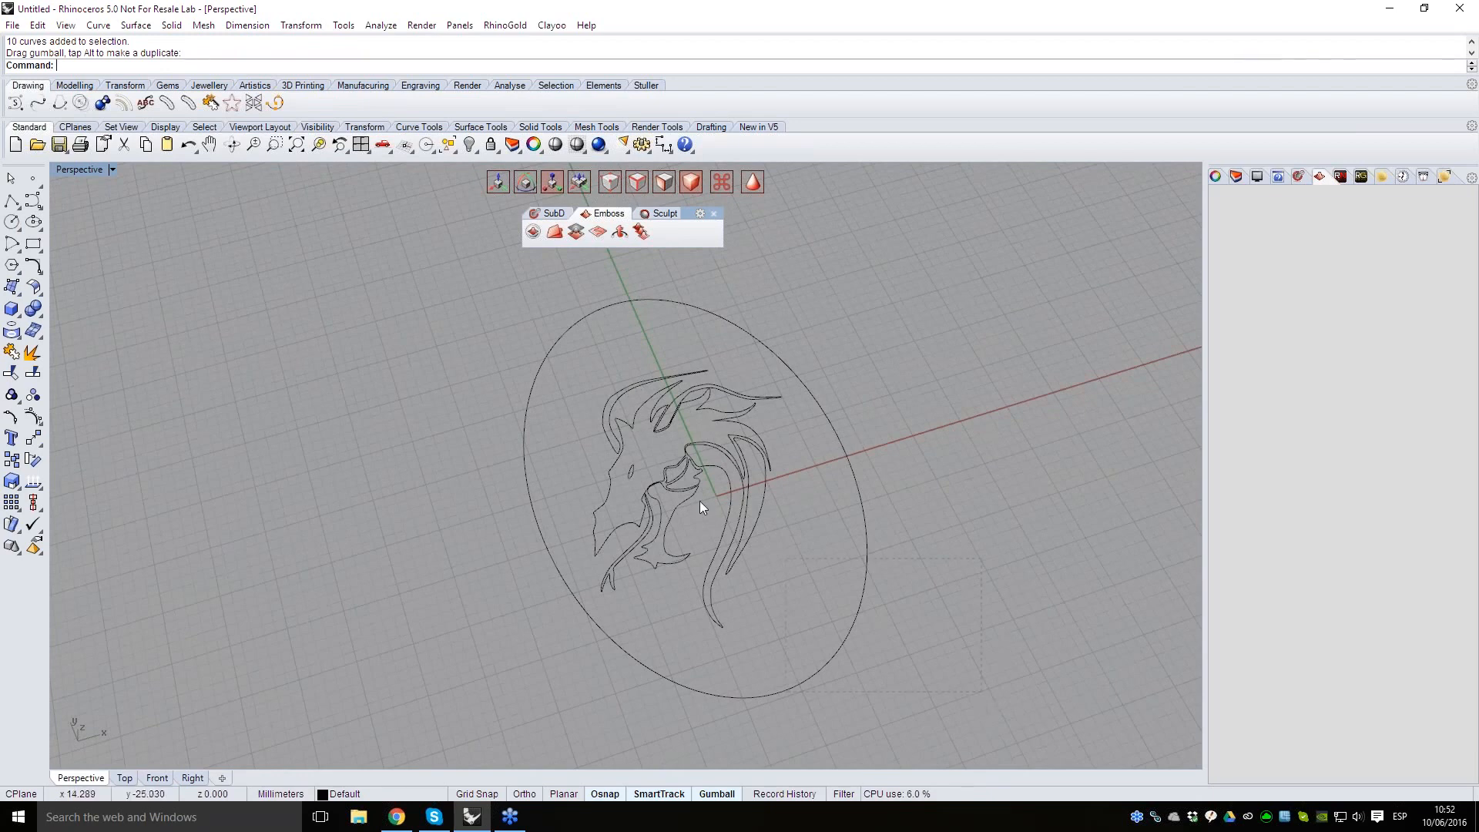
left_click_drag(700, 501, 559, 376)
type("GotoCenter")
key("Return")
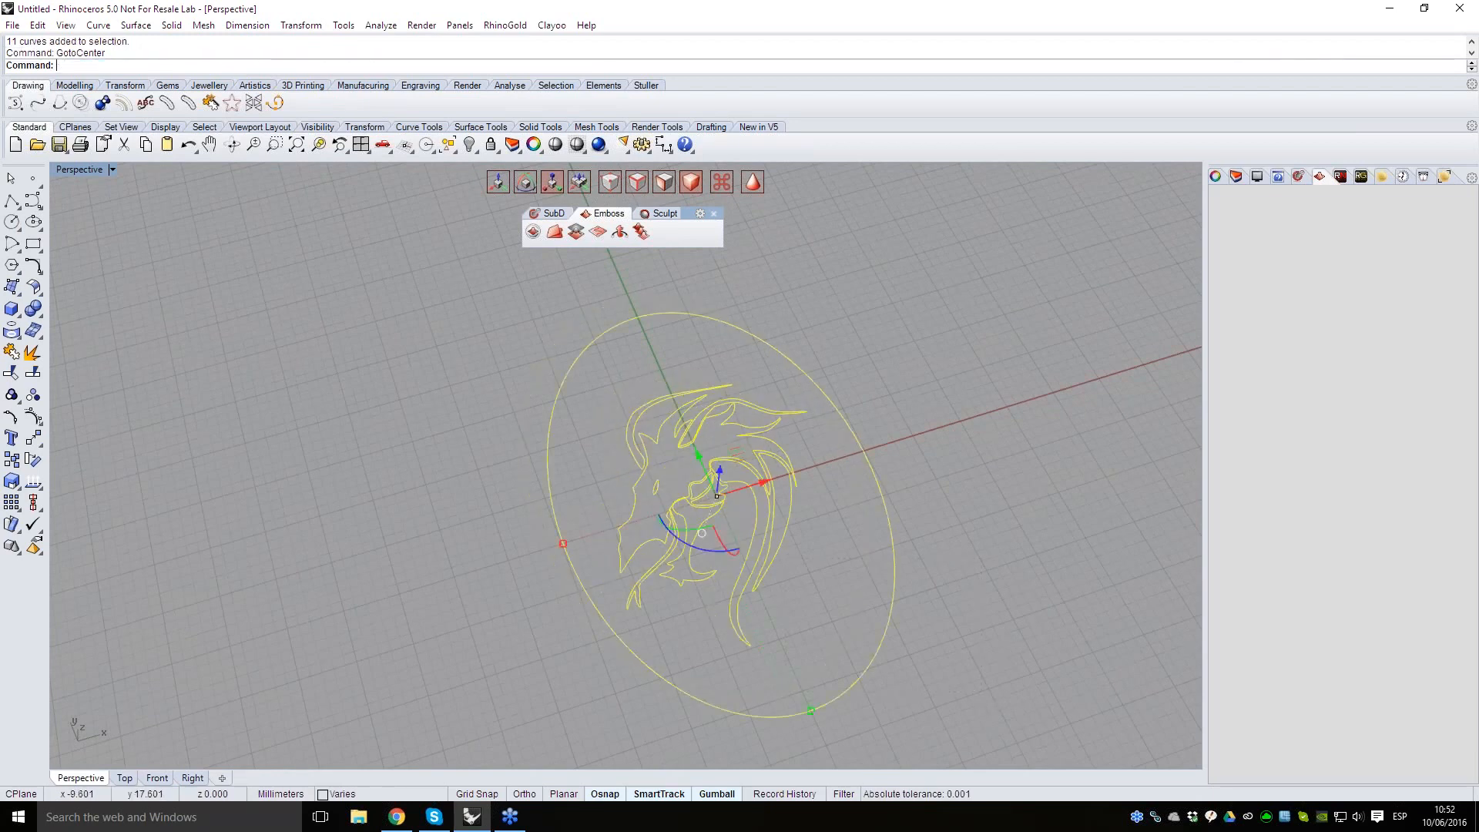
key("Escape")
right_click_drag(840, 348, 863, 489)
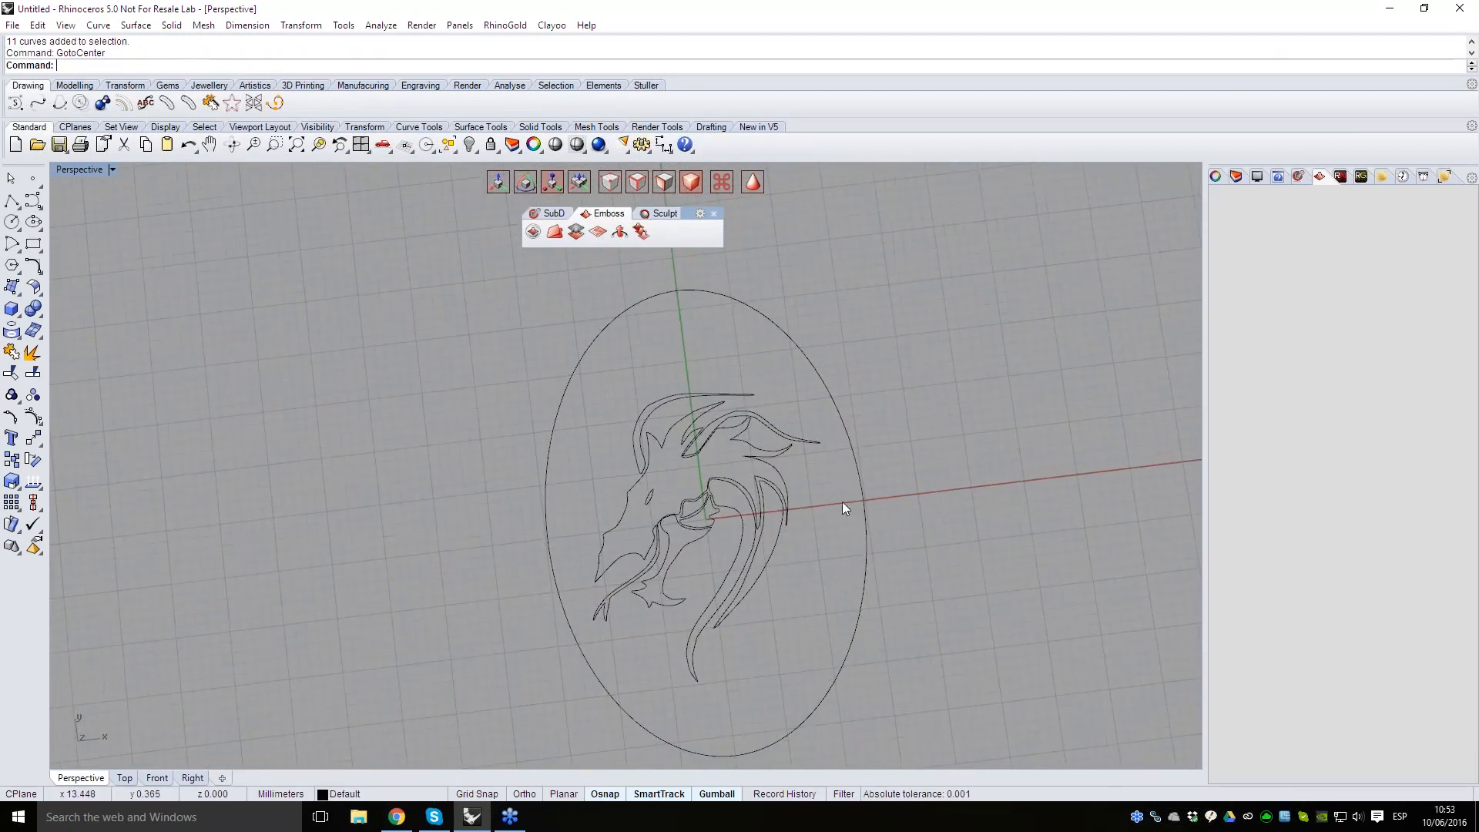
right_click_drag(761, 516, 792, 469)
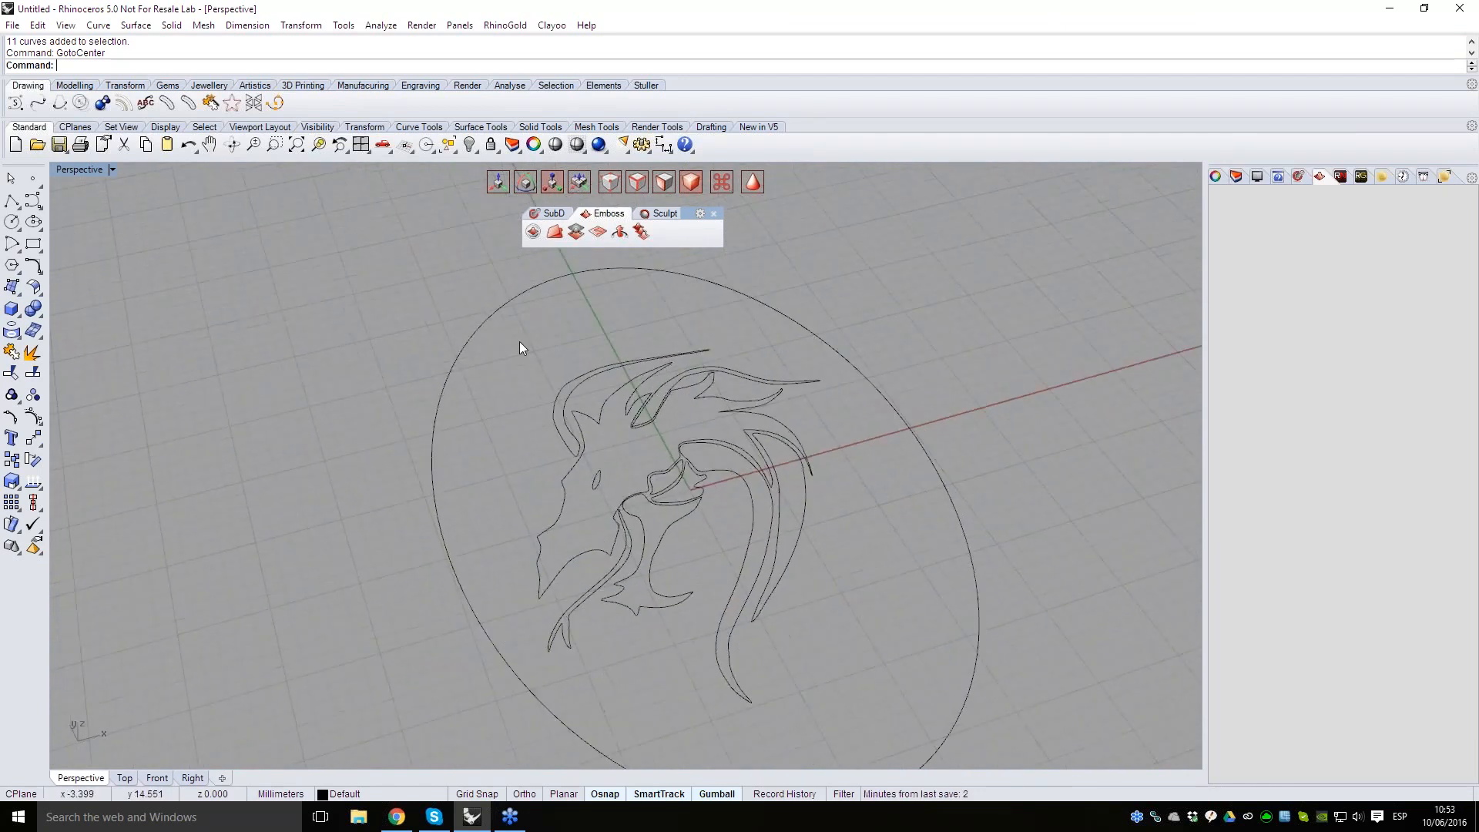
- Create a Core-type Emboss project 35 wide and 50 high, centred, with Brass as display material and the base deleted
left_click(533, 233)
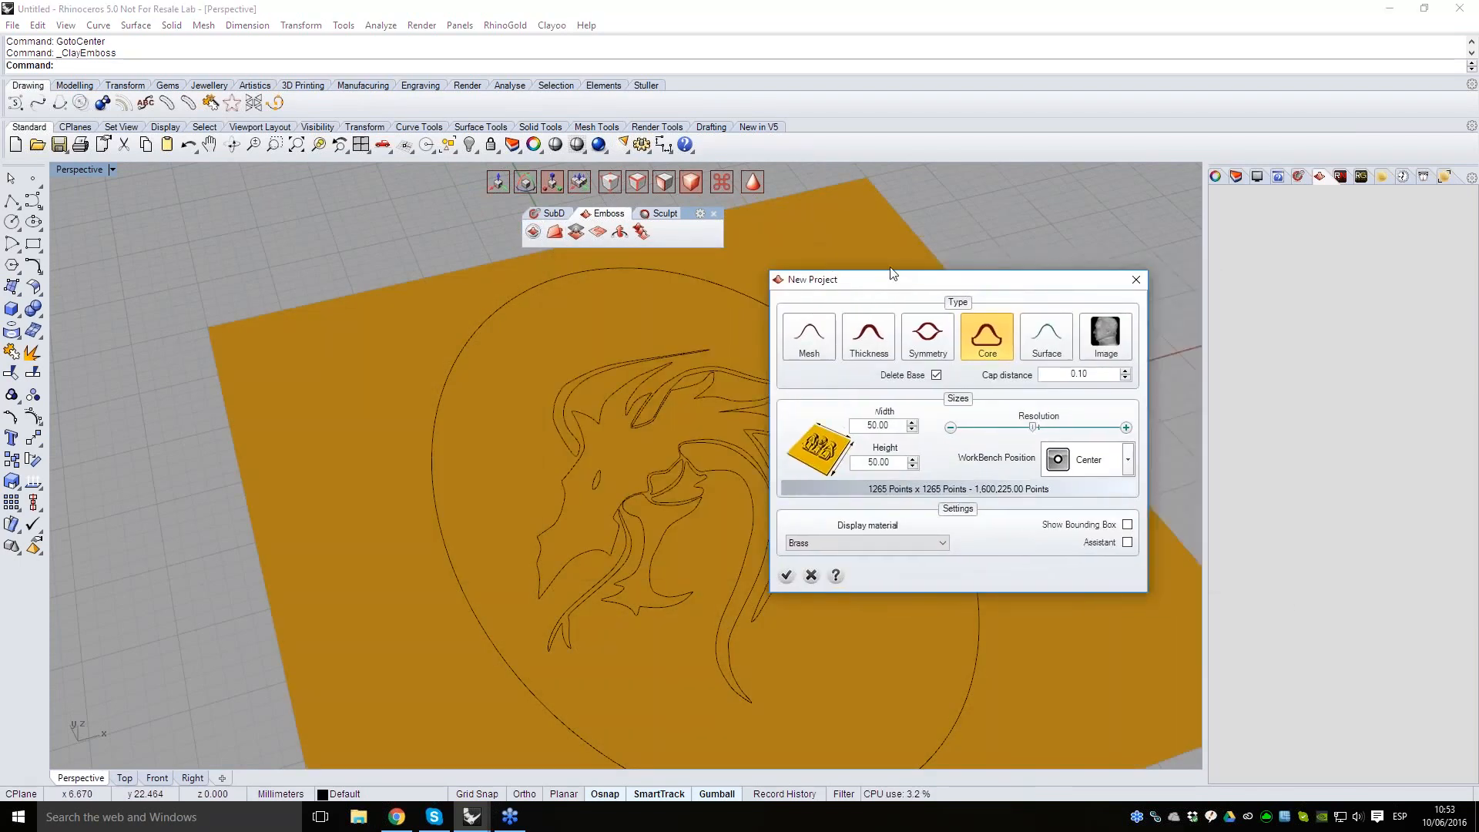
scroll(529, 522, "down", 3)
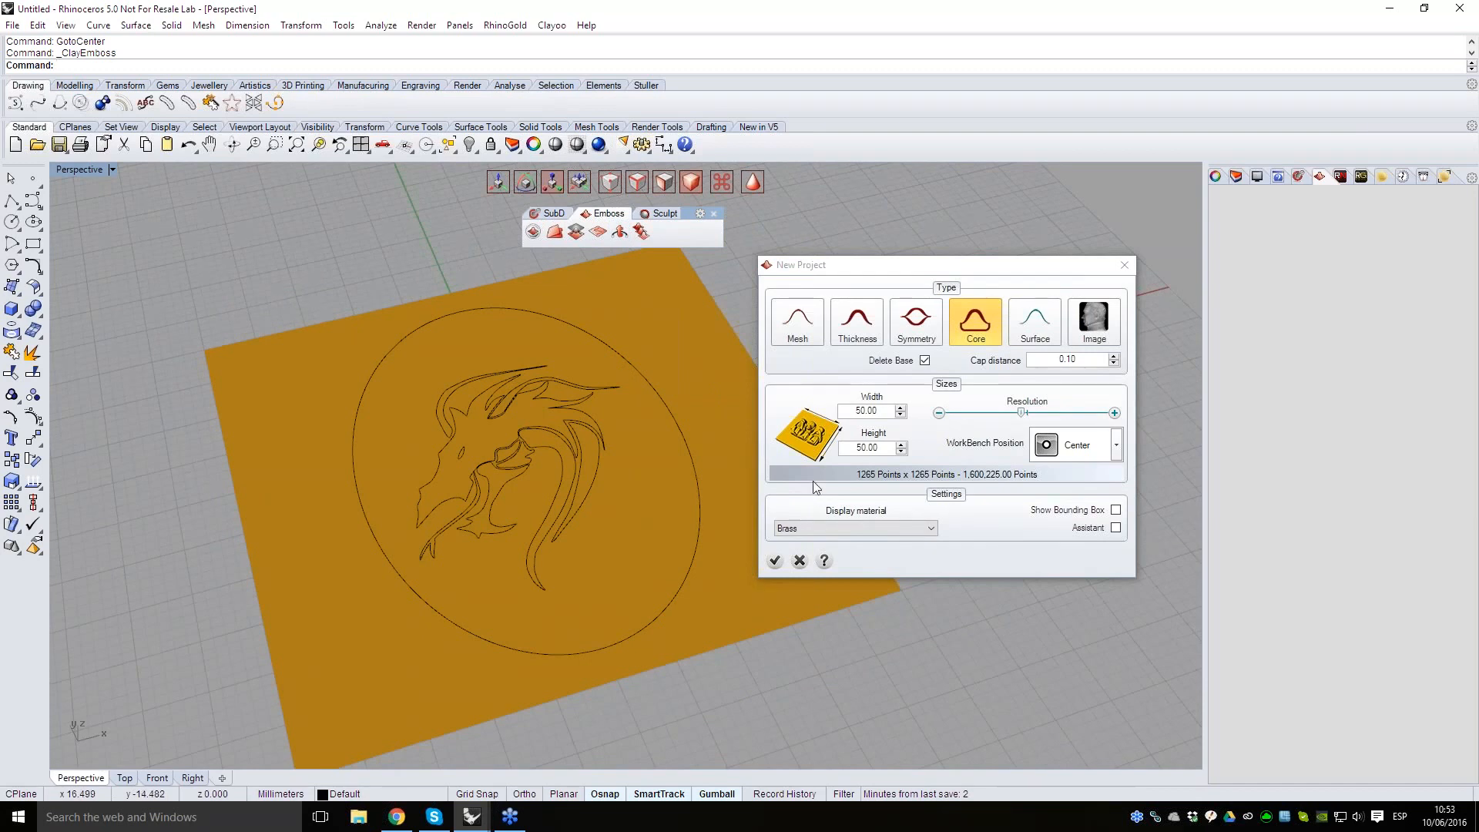
scroll(863, 410, "down", 15)
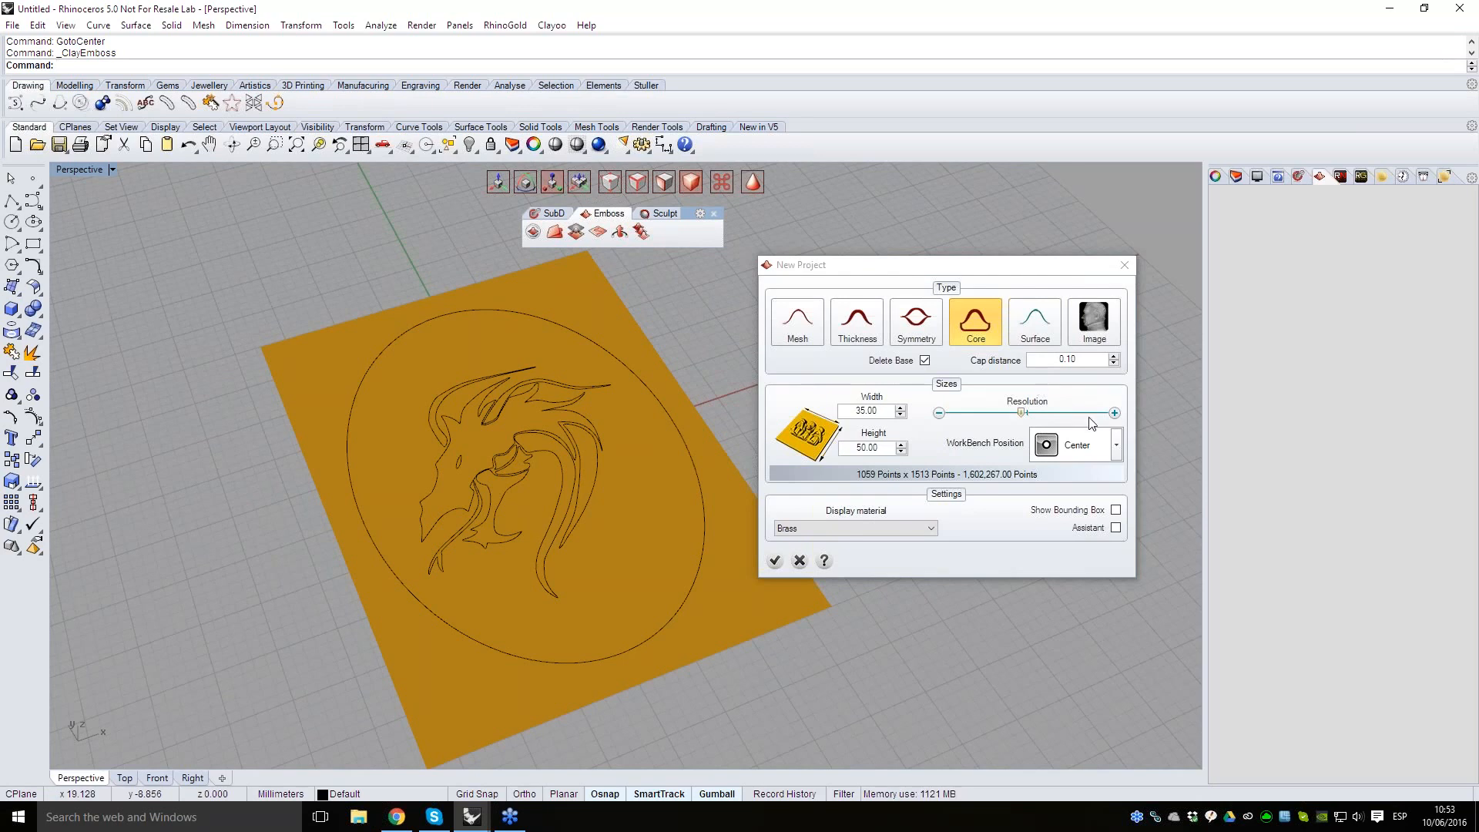
left_click(774, 560)
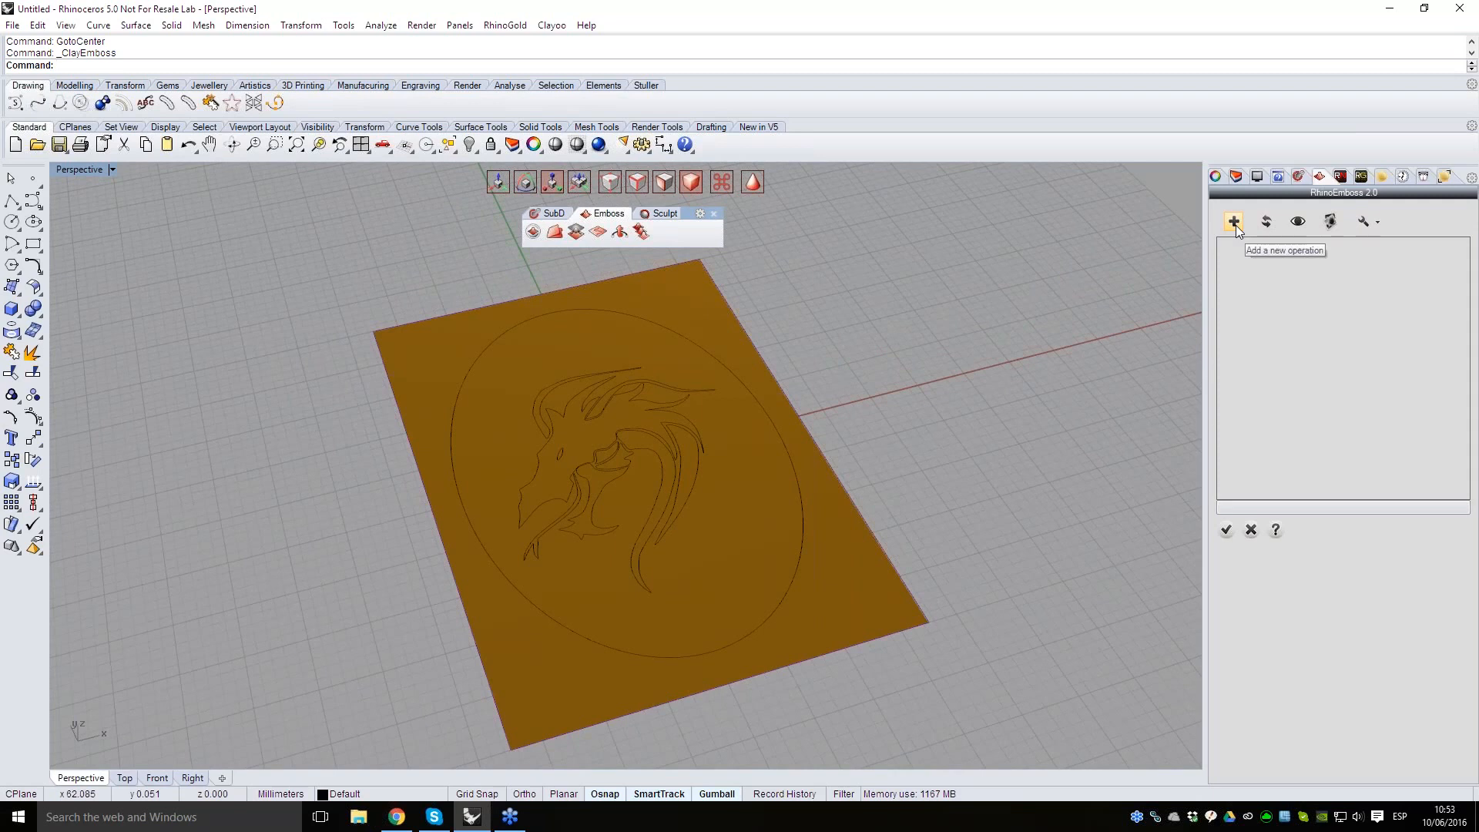
- Add an emboss operation to the project and assign the ellipse as its curve
right_click_drag(878, 486, 699, 308)
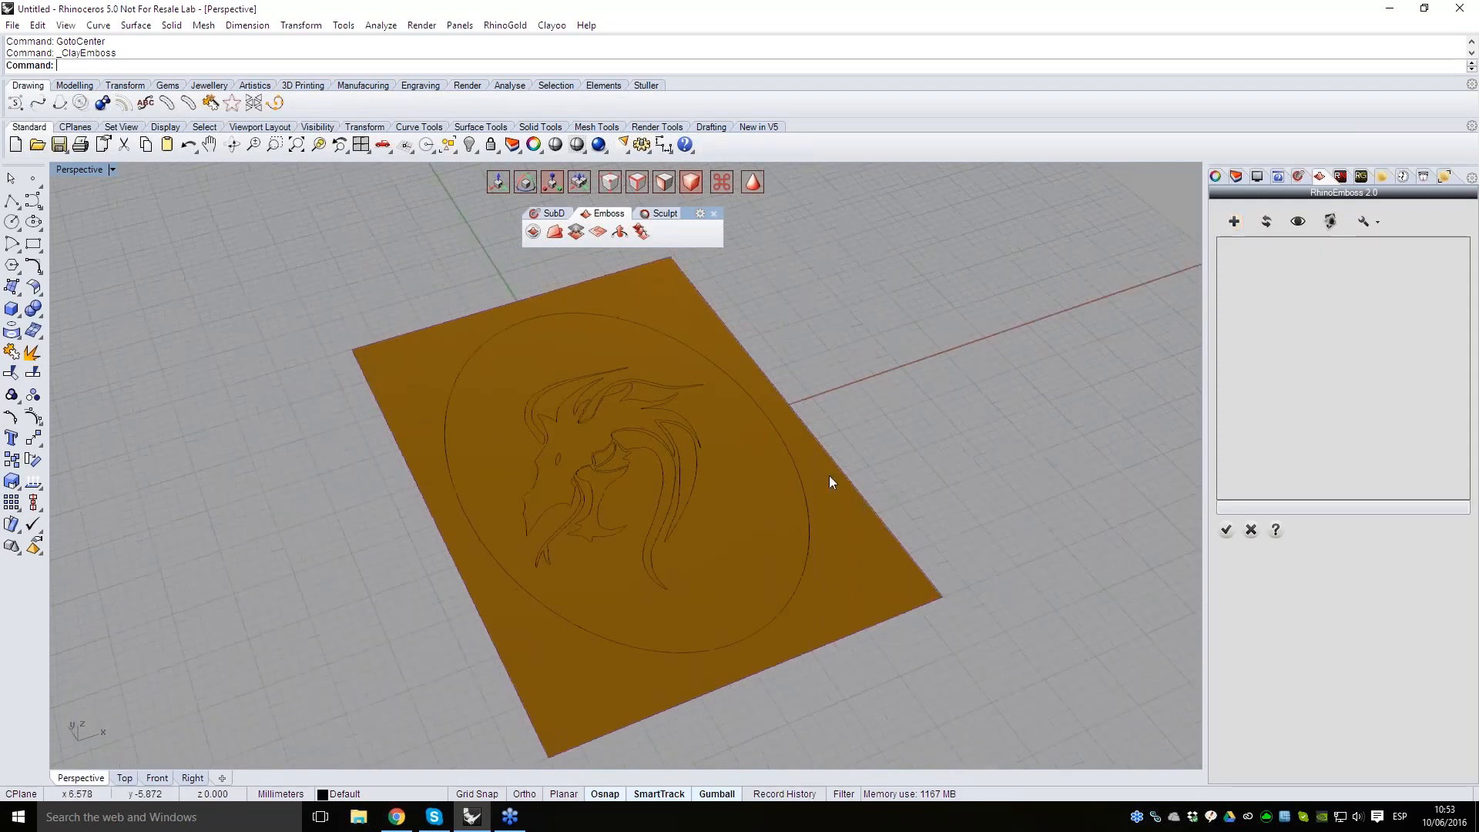
left_click(1234, 221)
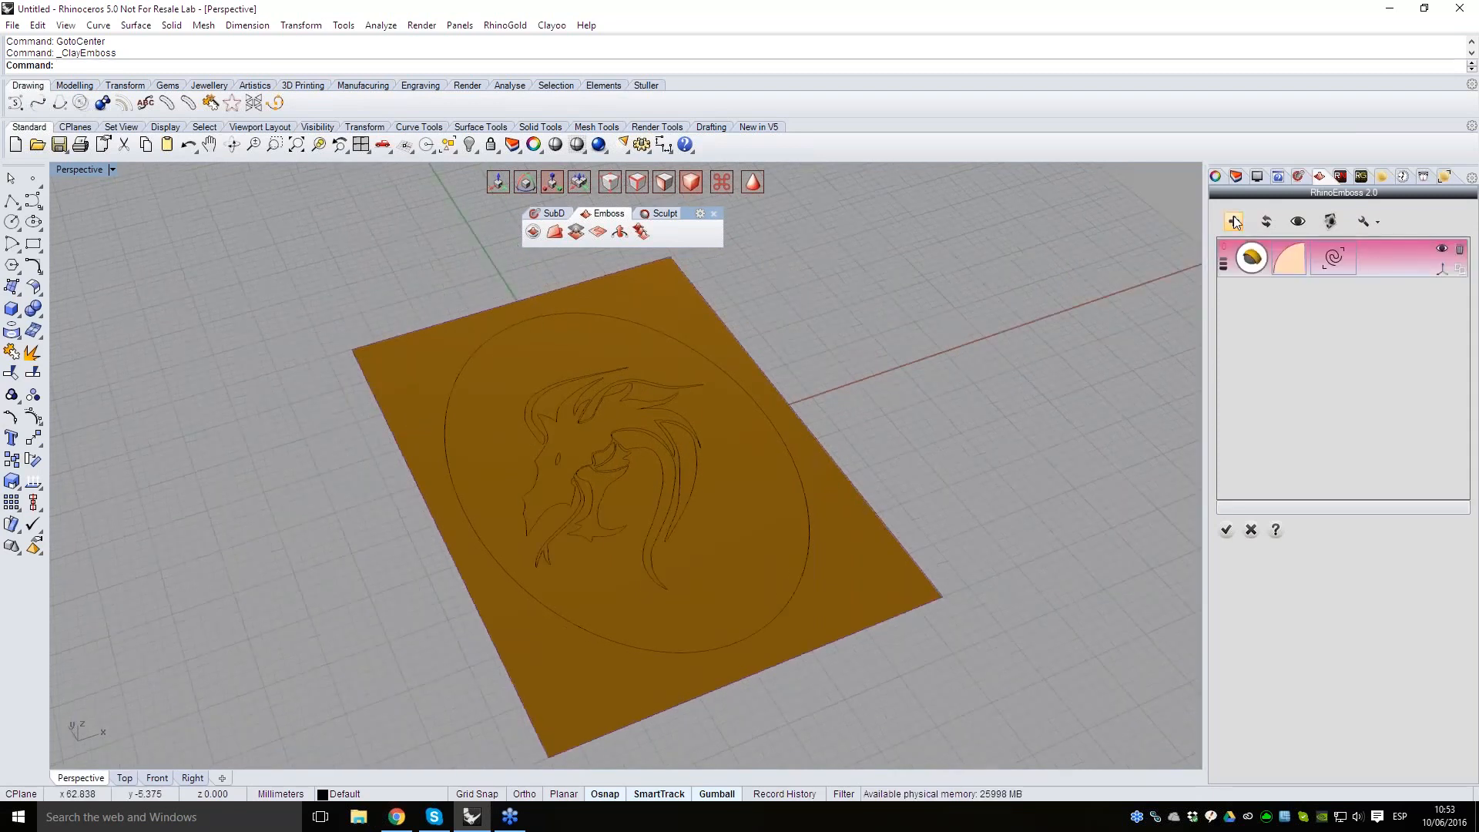
left_click(1252, 258)
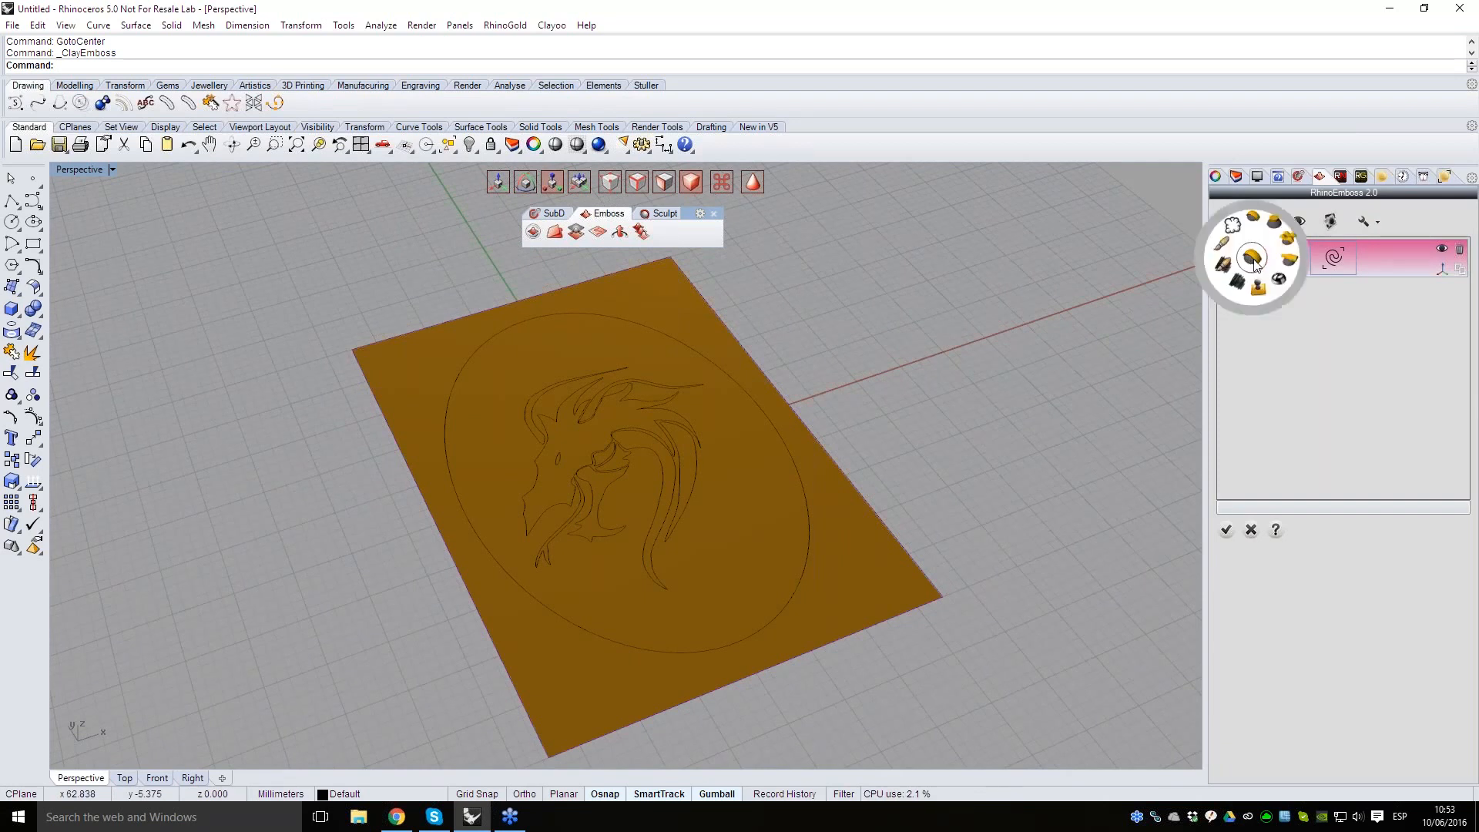
left_click(1253, 208)
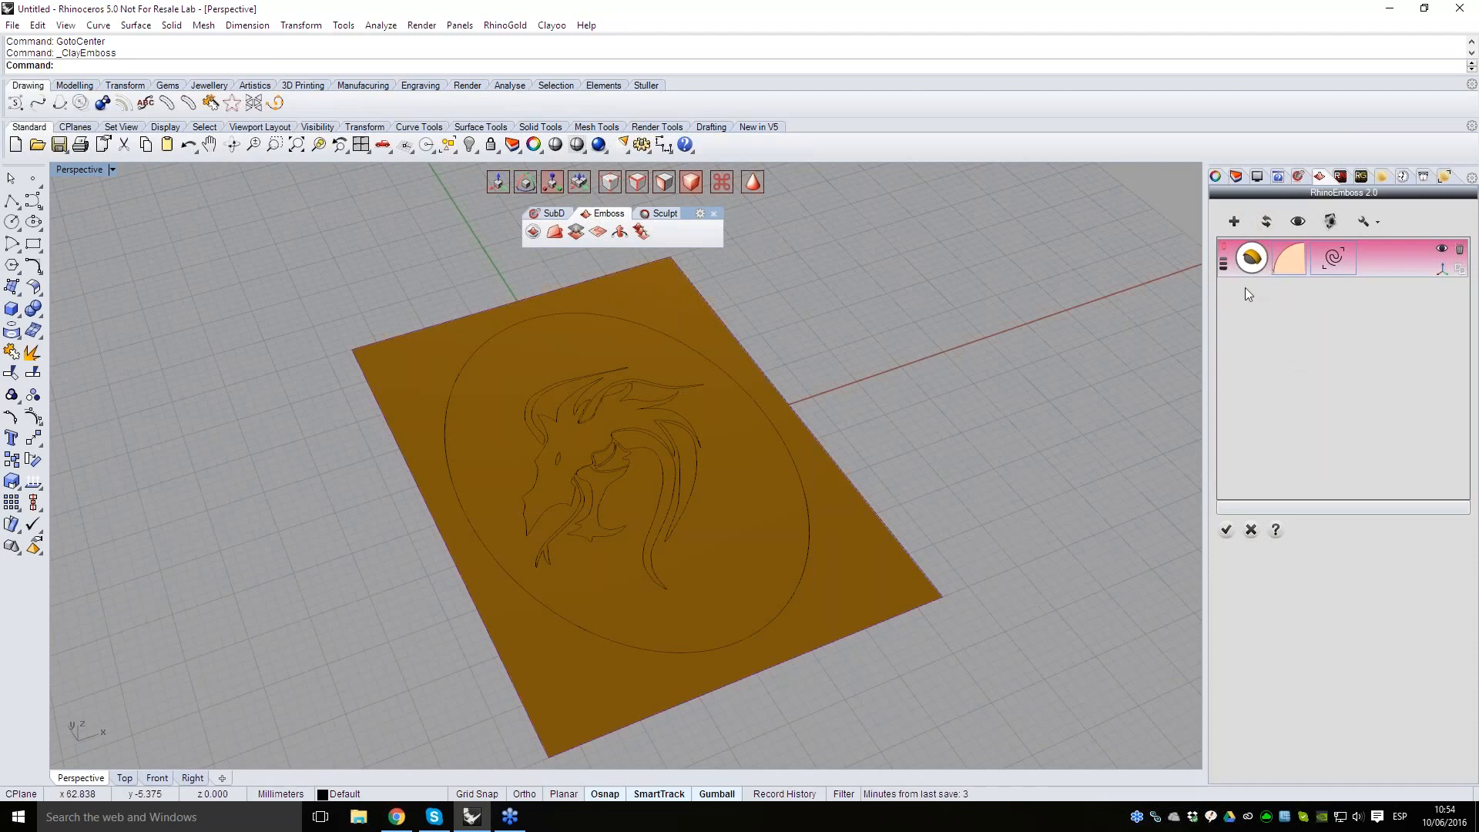
right_click_drag(1001, 446, 1154, 393)
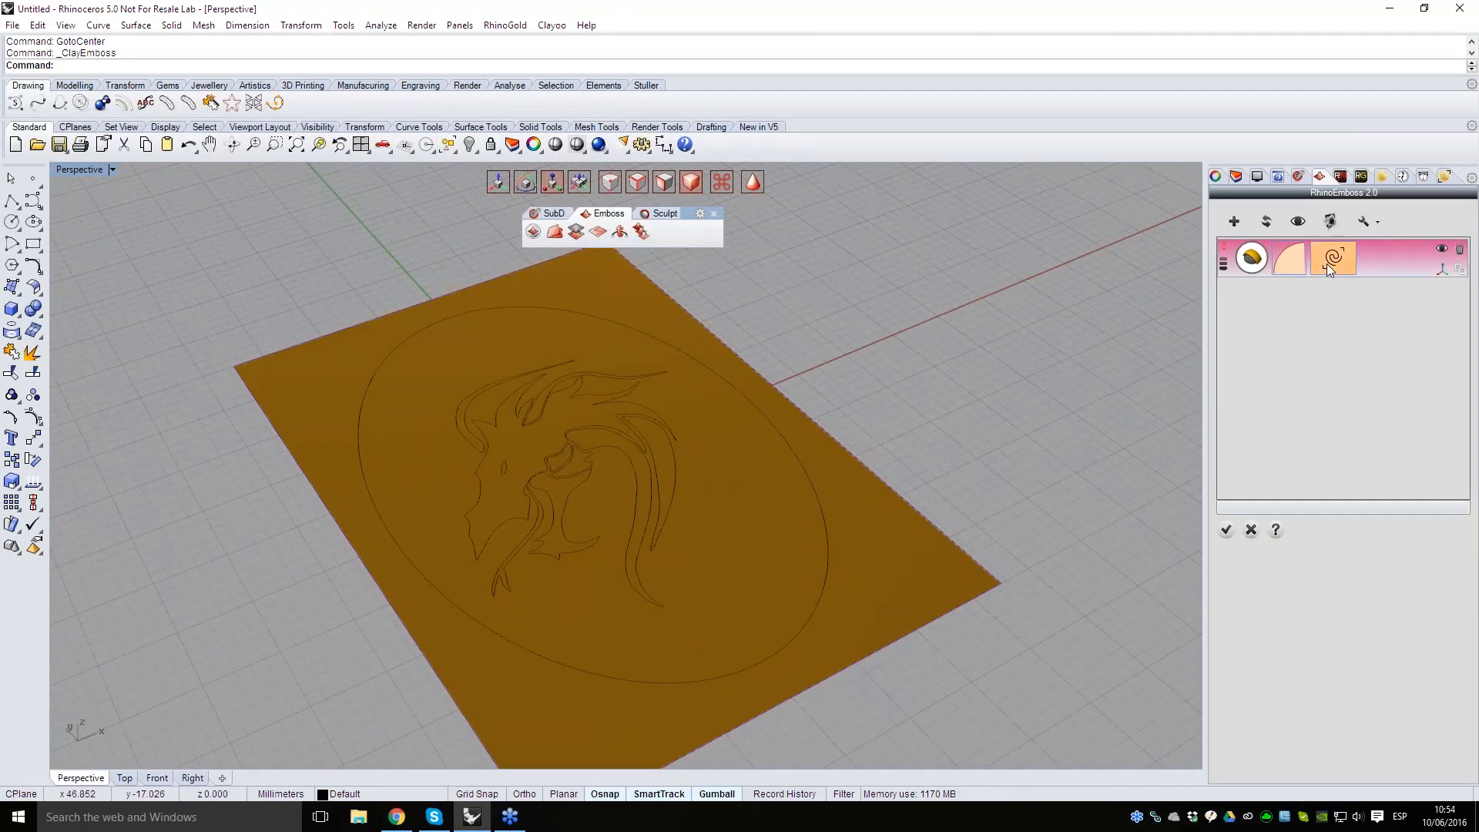
left_click(1291, 266)
left_click(801, 465)
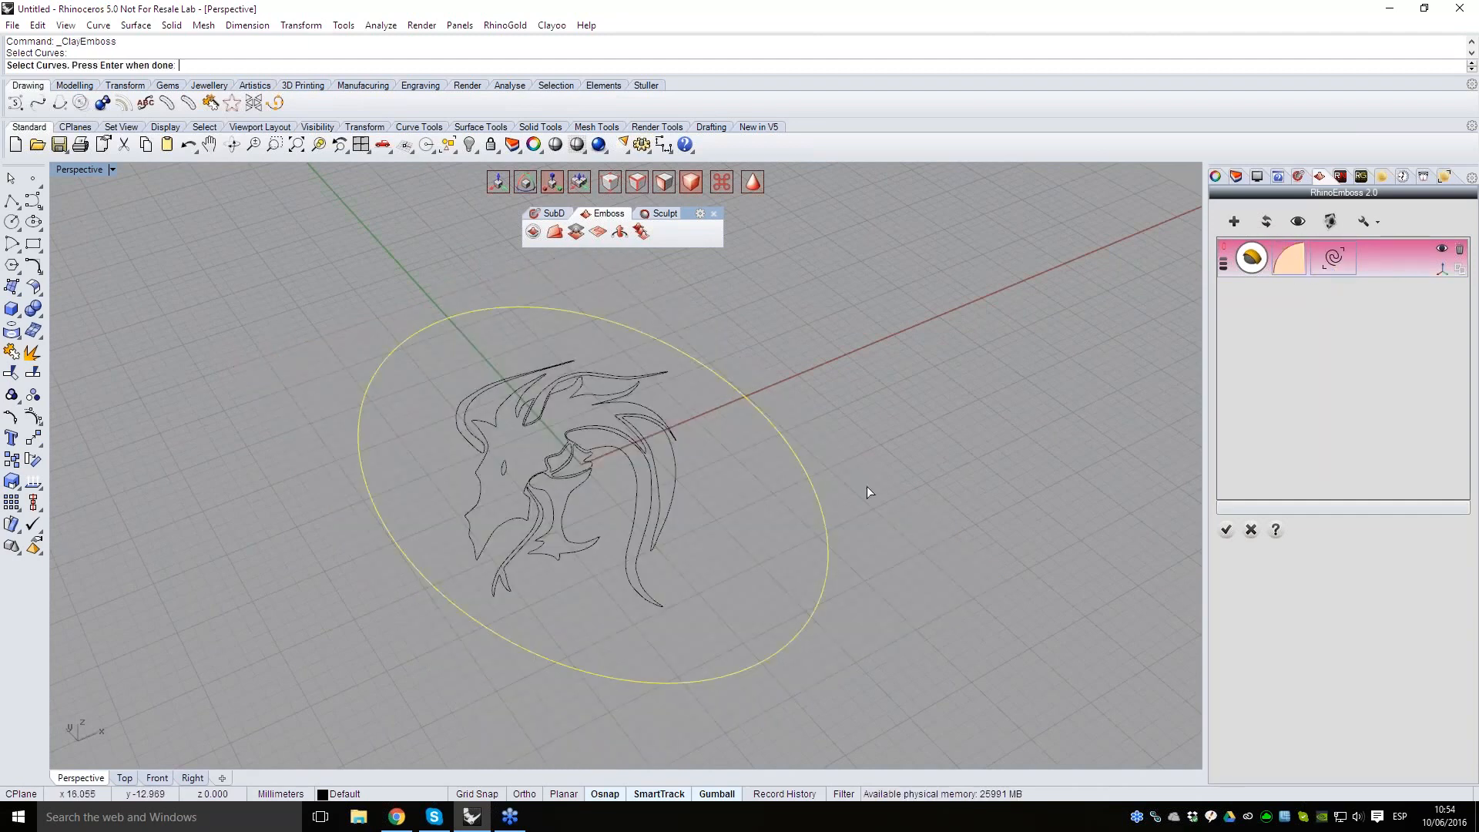
key("Return")
- Adjust the ellipse operation's profile handles to a height of about 1.99 and a width of about 2.73
right_click_drag(909, 436, 348, 477)
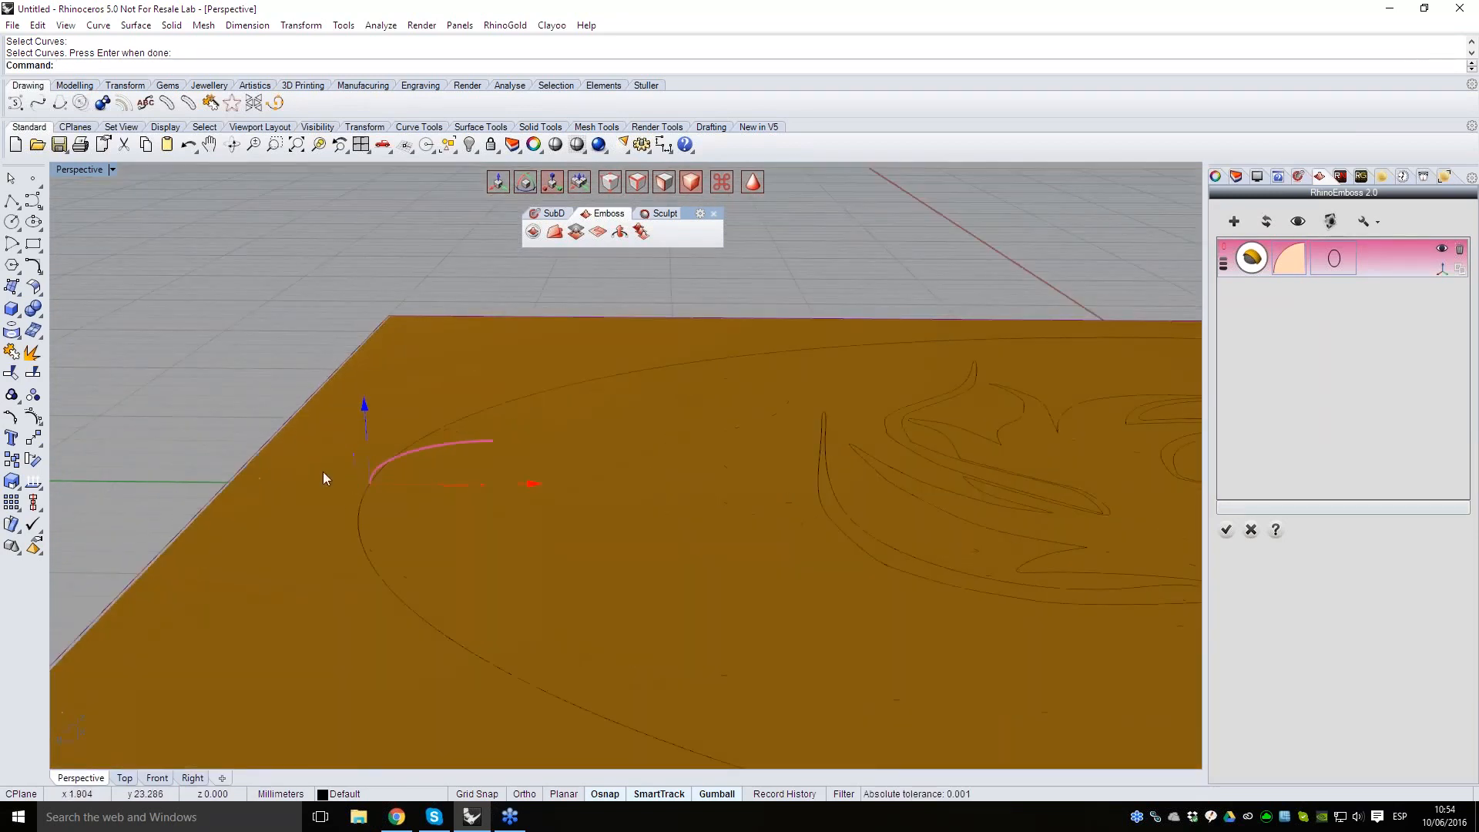
right_click_drag(571, 468, 506, 482)
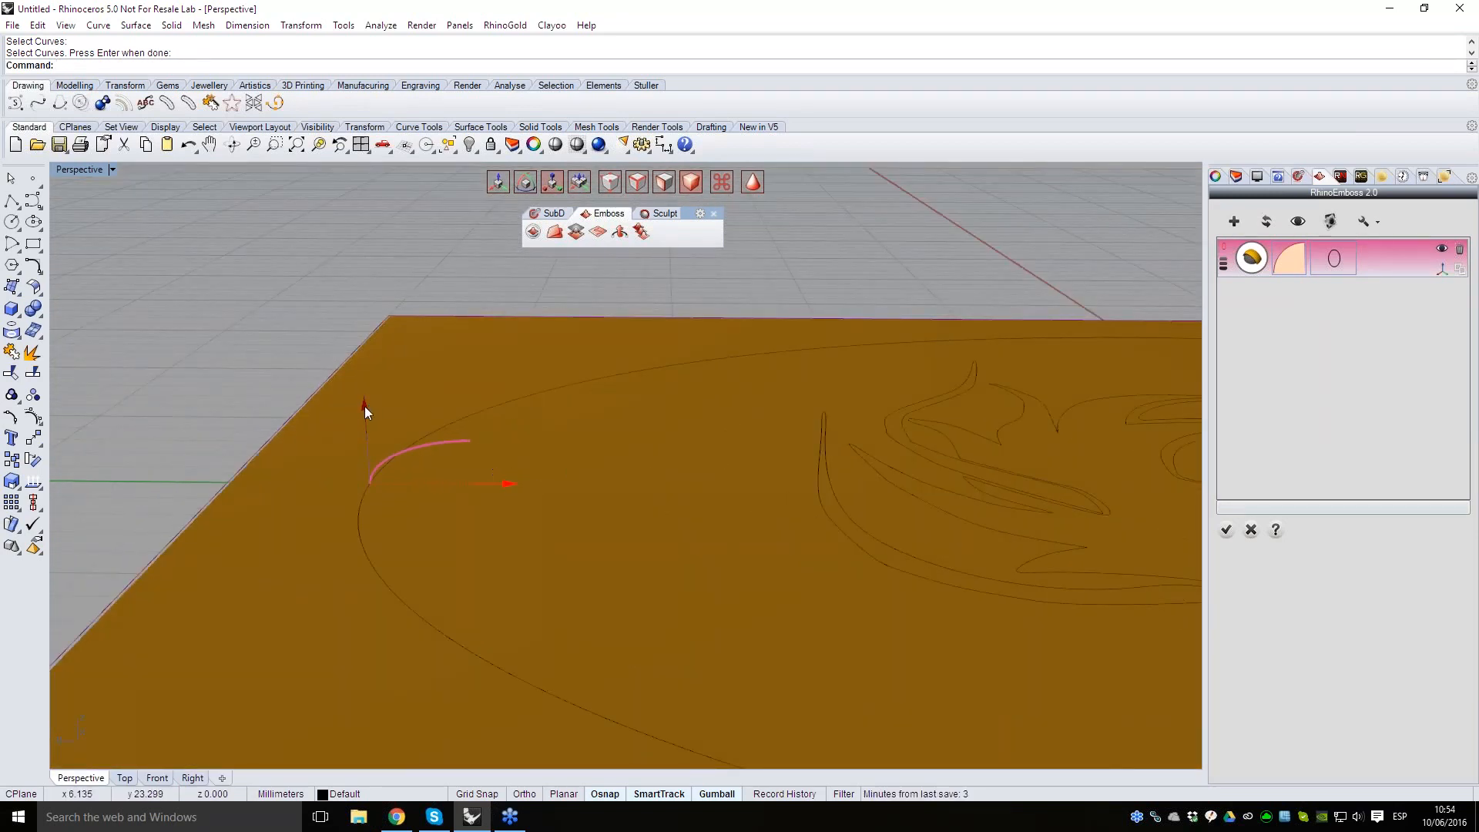
left_click_drag(365, 406, 363, 394)
left_click_drag(504, 489, 489, 480)
left_click_drag(357, 393, 358, 382)
right_click_drag(368, 377, 482, 480)
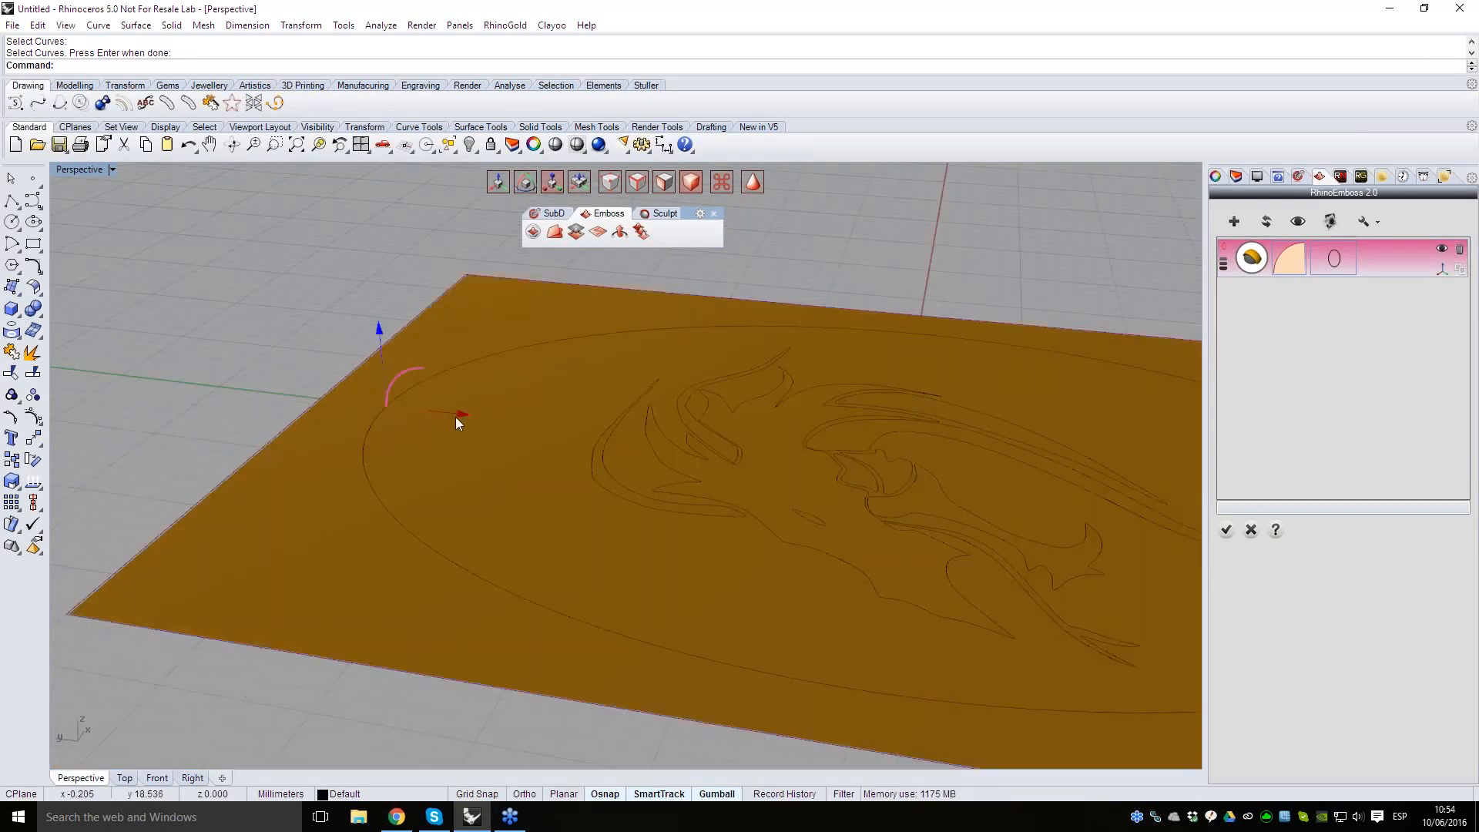
right_click_drag(487, 418, 779, 408)
- Change the ellipse operation's profile shape to Profile 003 and accept the operation settings
left_click(1293, 263)
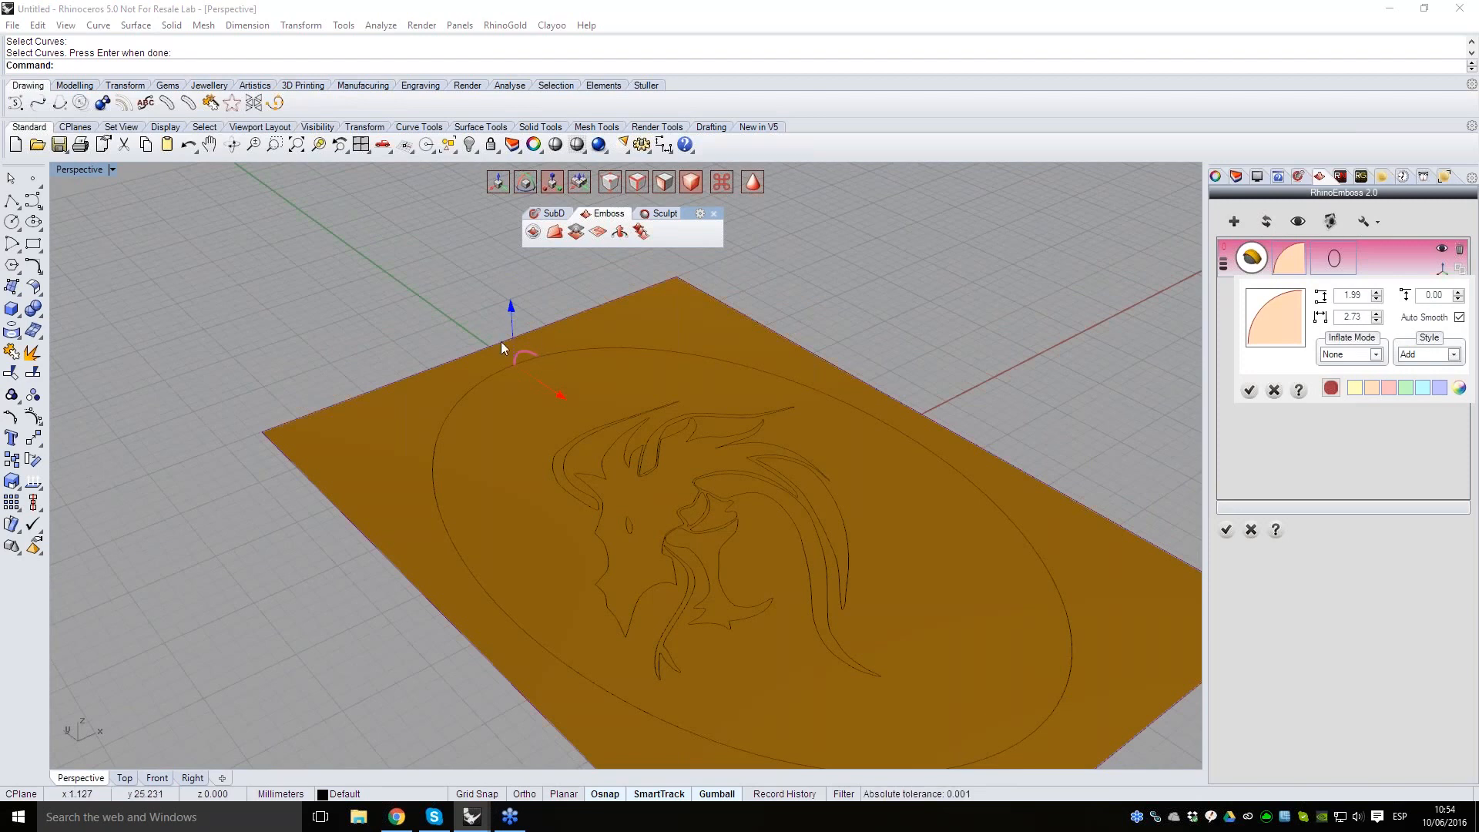
left_click(1283, 336)
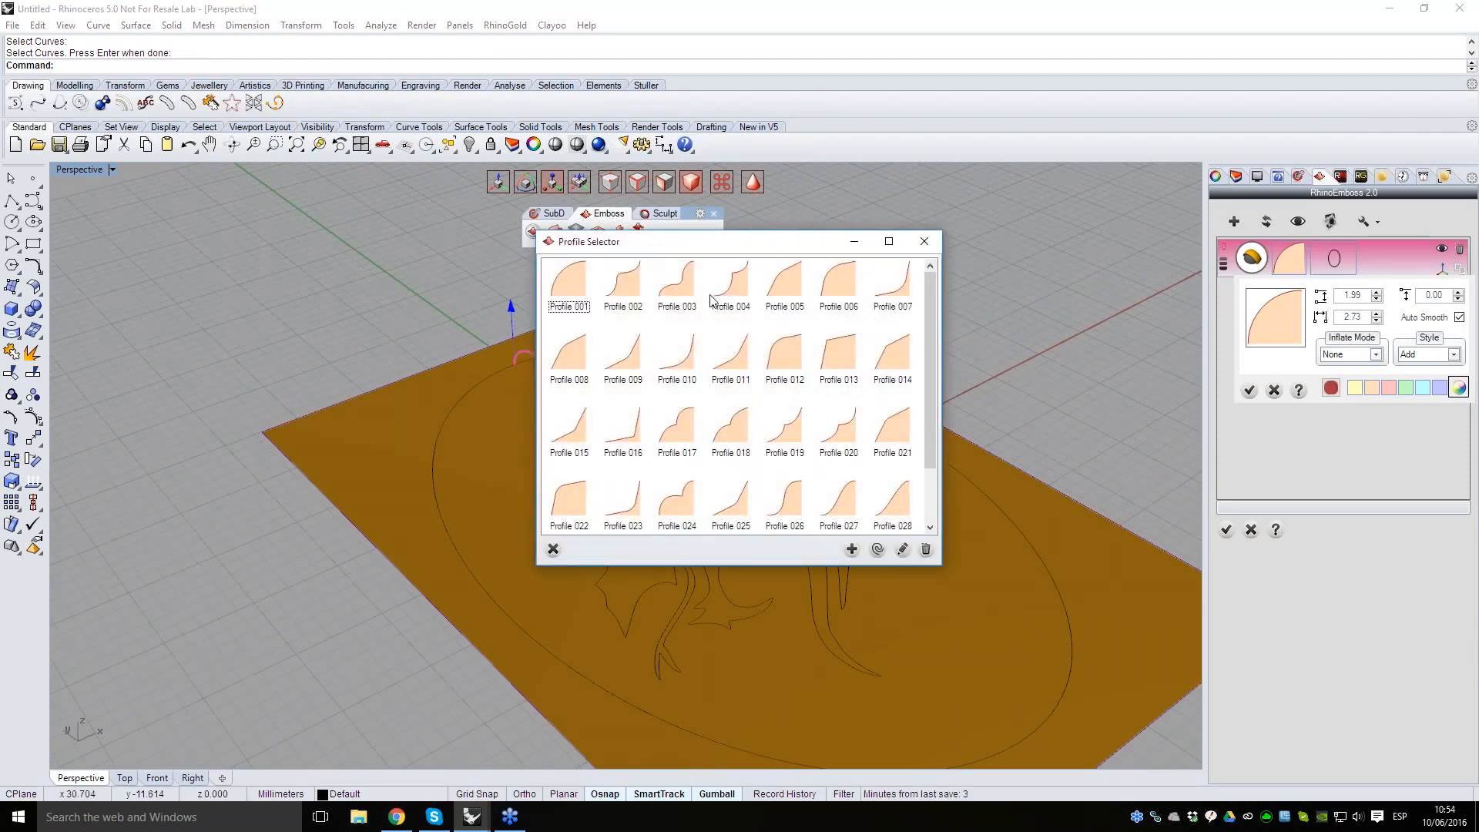
double_click(672, 284)
mouse_move(539, 417)
right_mouse_down()
mouse_move(485, 438)
mouse_move(725, 462)
mouse_move(818, 438)
right_mouse_up()
left_click(1253, 393)
- Refresh the emboss to generate the oval plaque mesh and inspect its stepped edge
scroll(809, 438, "down", 2)
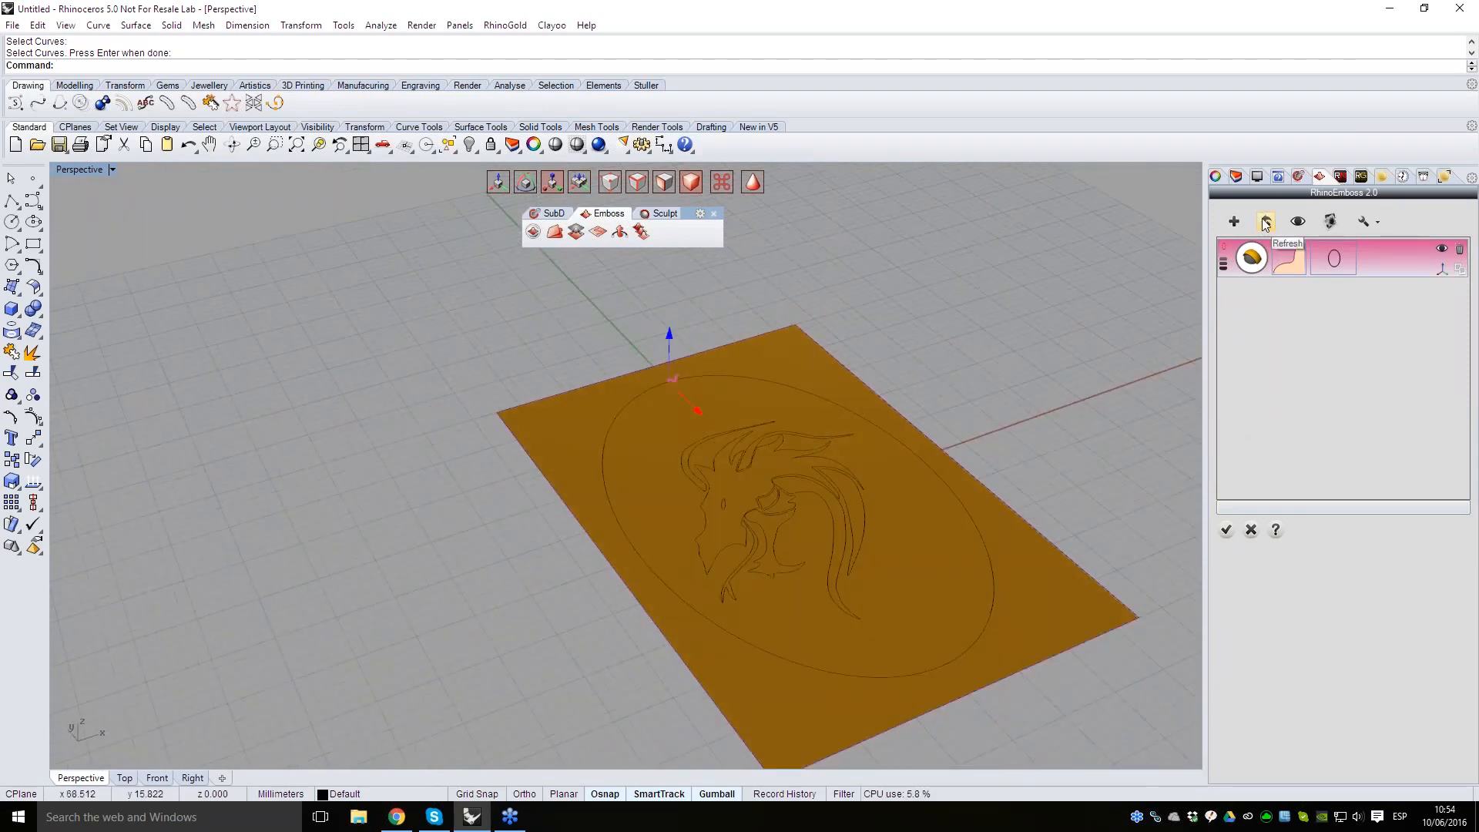
left_click(1264, 222)
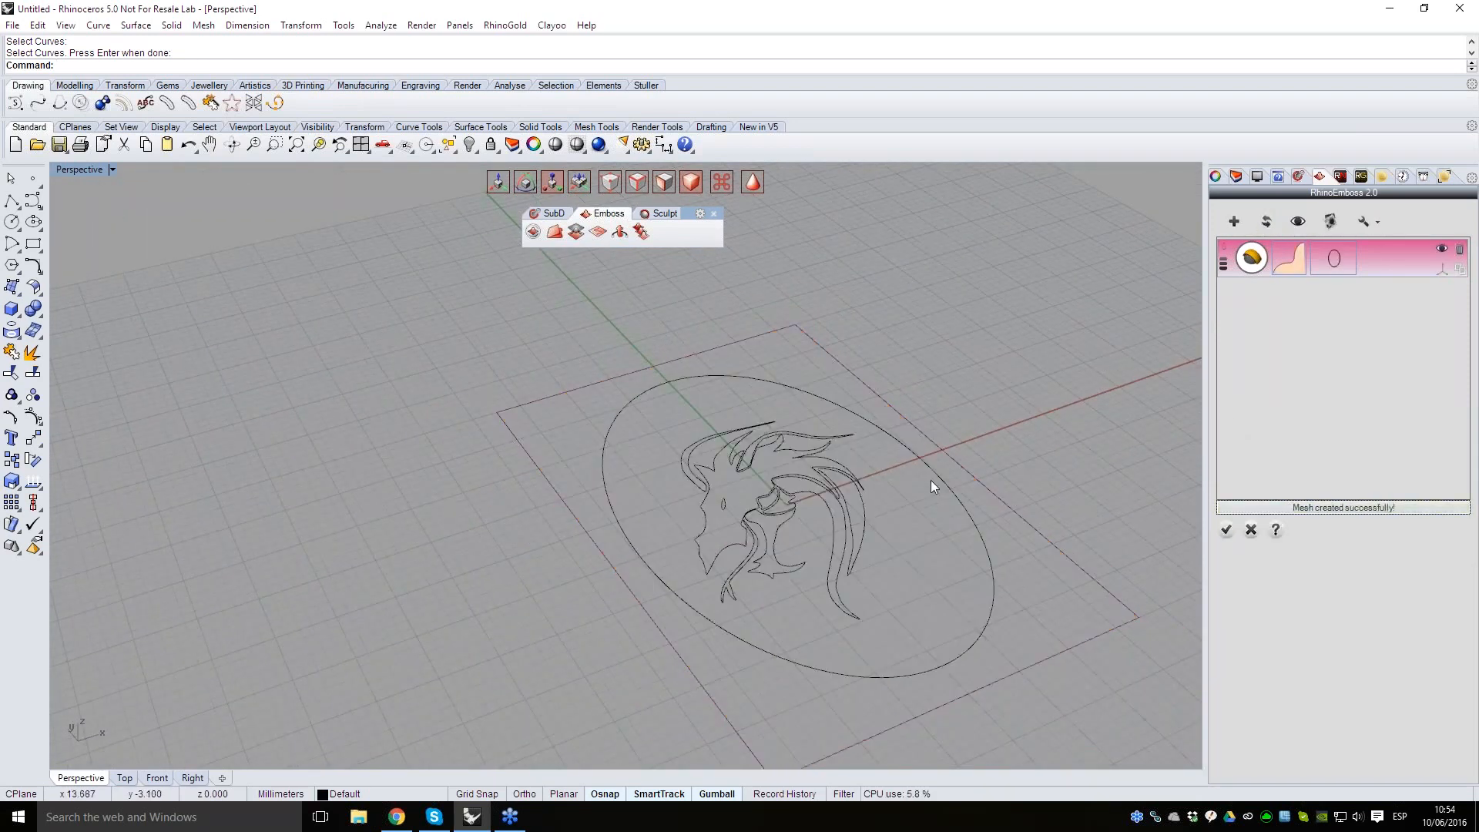
right_click_drag(936, 526, 698, 456)
scroll(685, 588, "up", 3)
right_click_drag(567, 345, 607, 307)
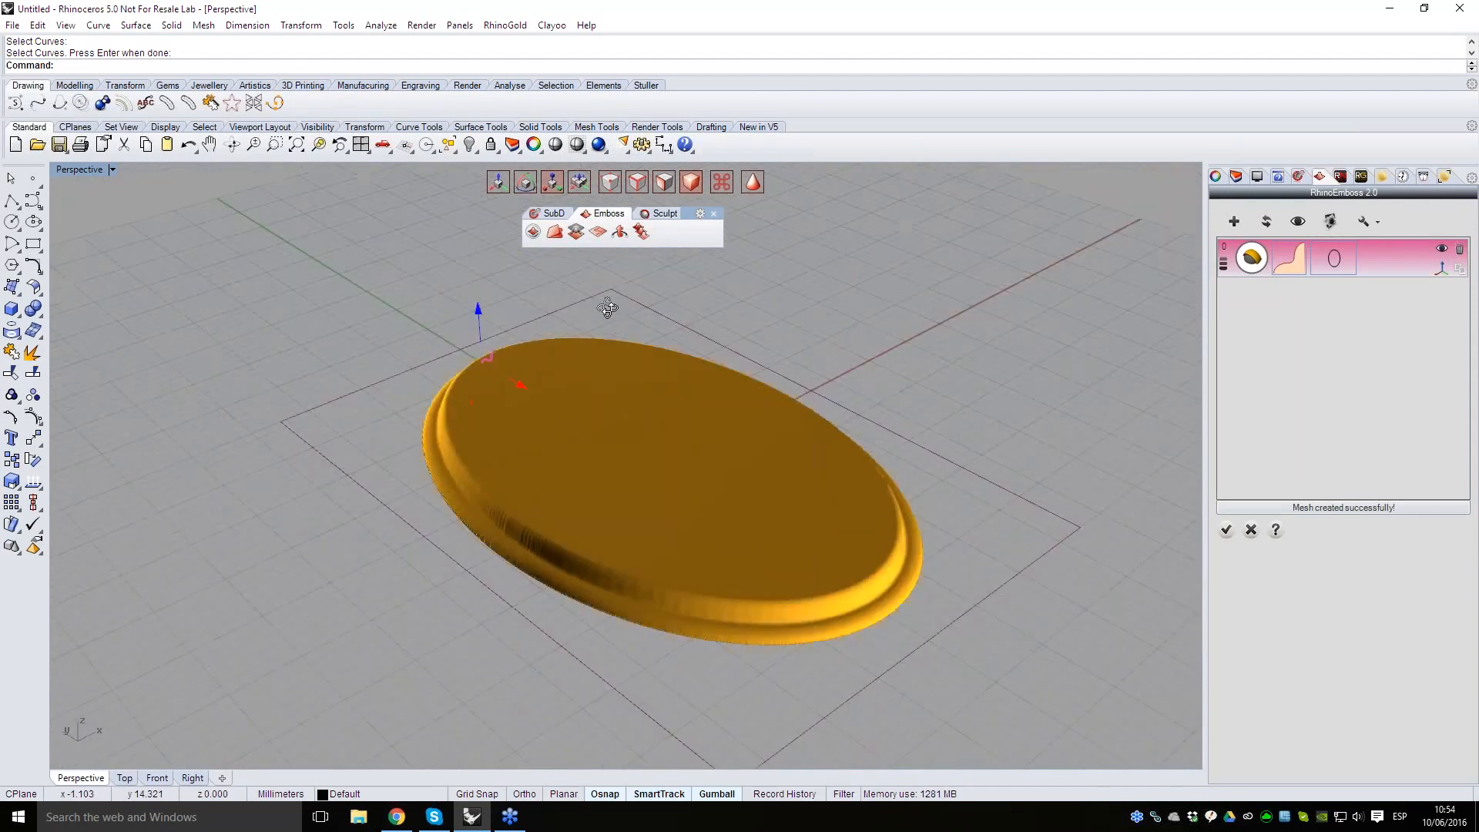
right_click_drag(881, 328, 995, 289)
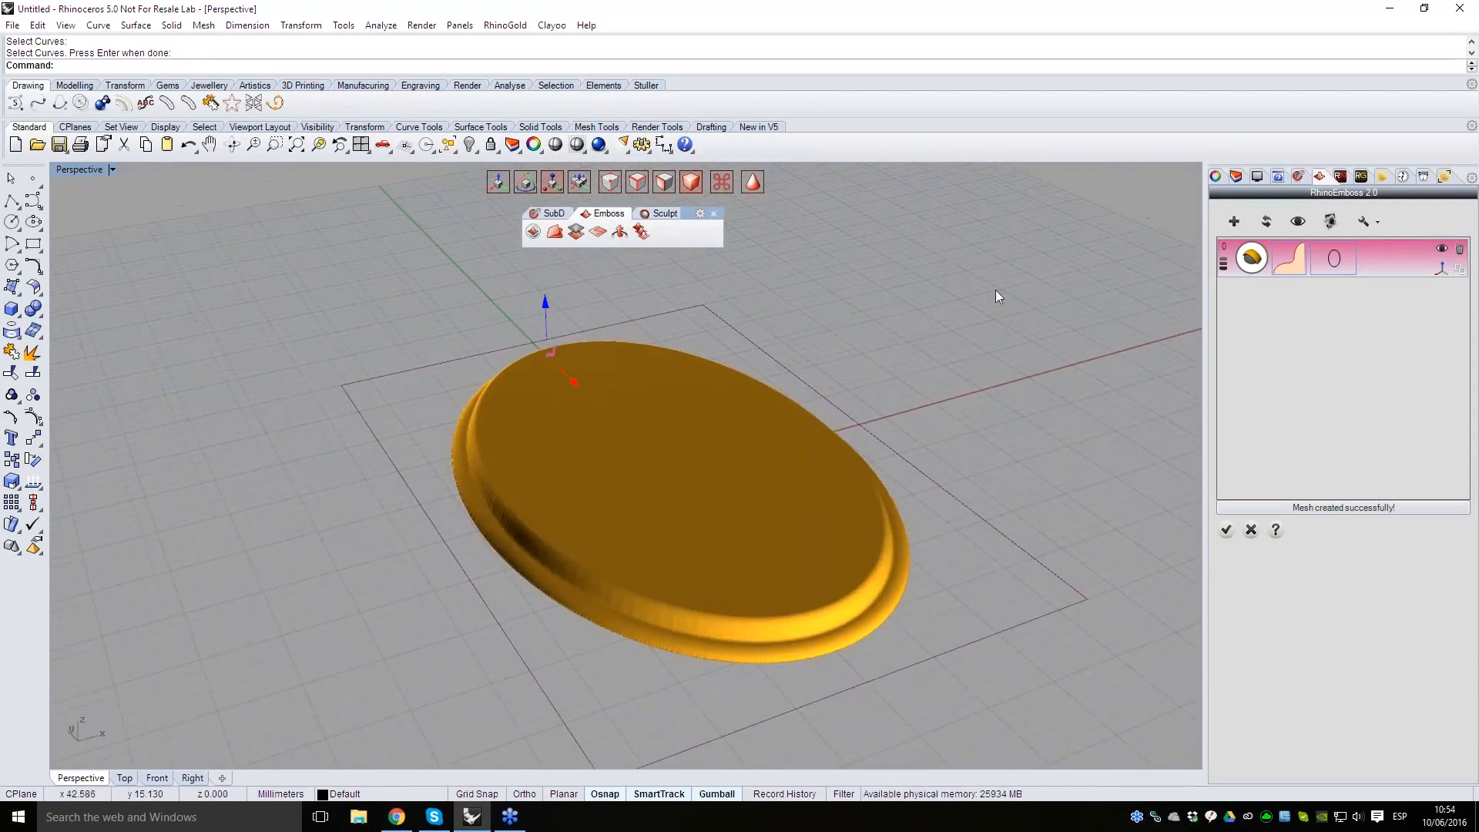
- Add a second emboss operation using the dragon curves, leaving out the forked tongue and the eye
left_click(1235, 223)
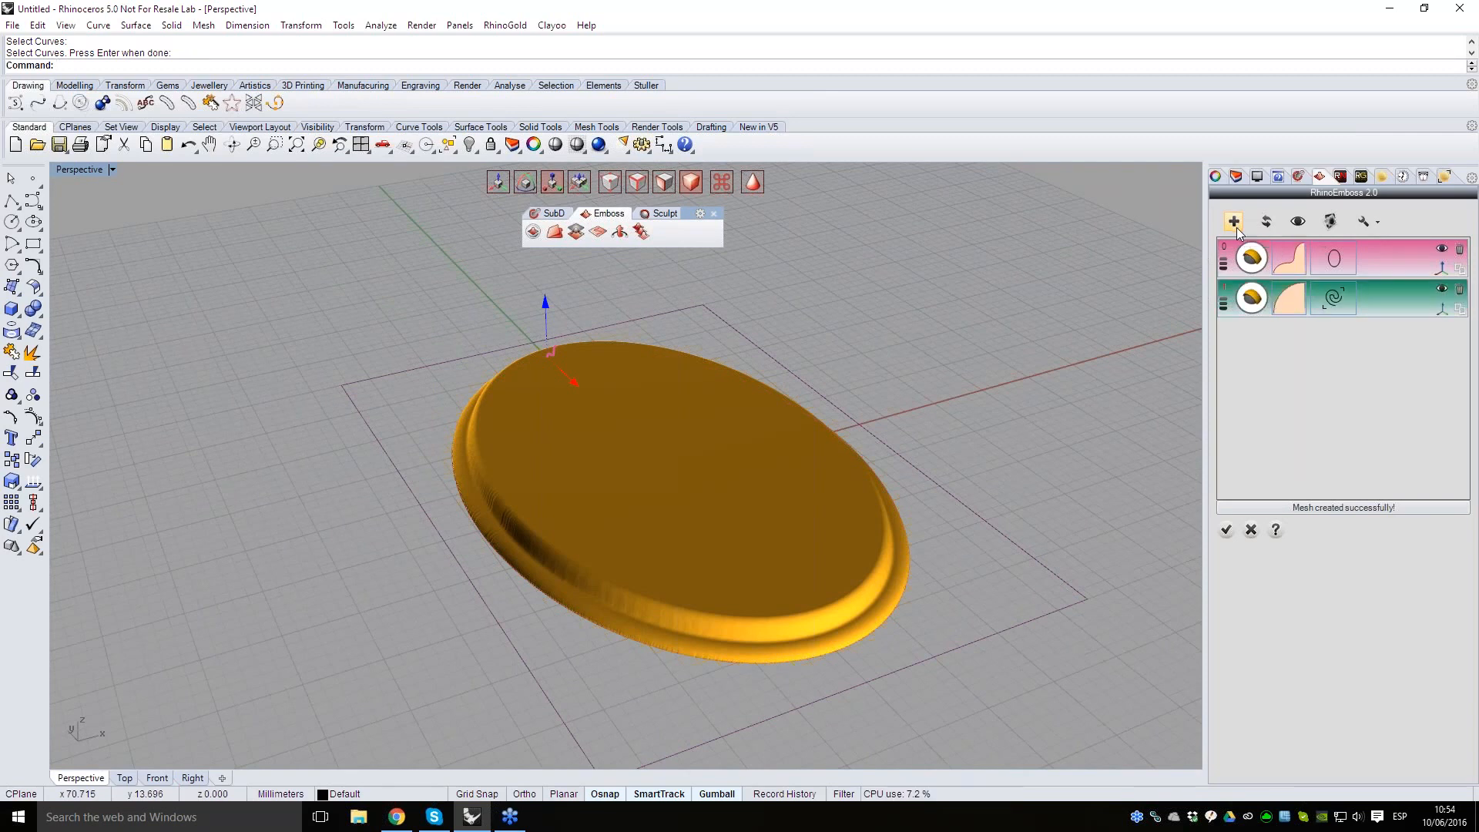
left_click(1344, 305)
left_click_drag(369, 328, 953, 701)
scroll(609, 513, "up", 2)
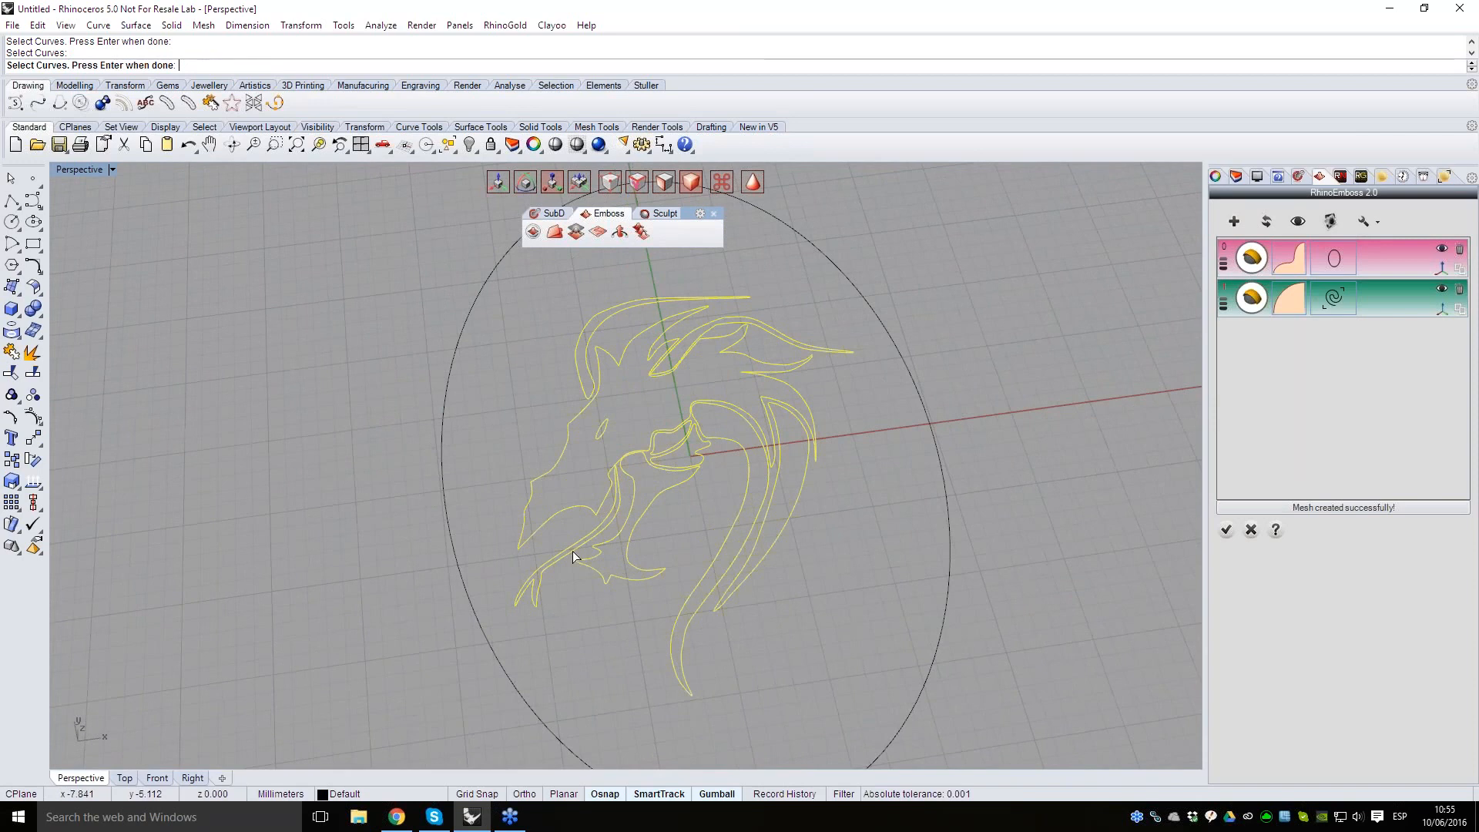
left_click(558, 562, "ctrl")
left_click(606, 431, "ctrl")
scroll(655, 516, "down", 3)
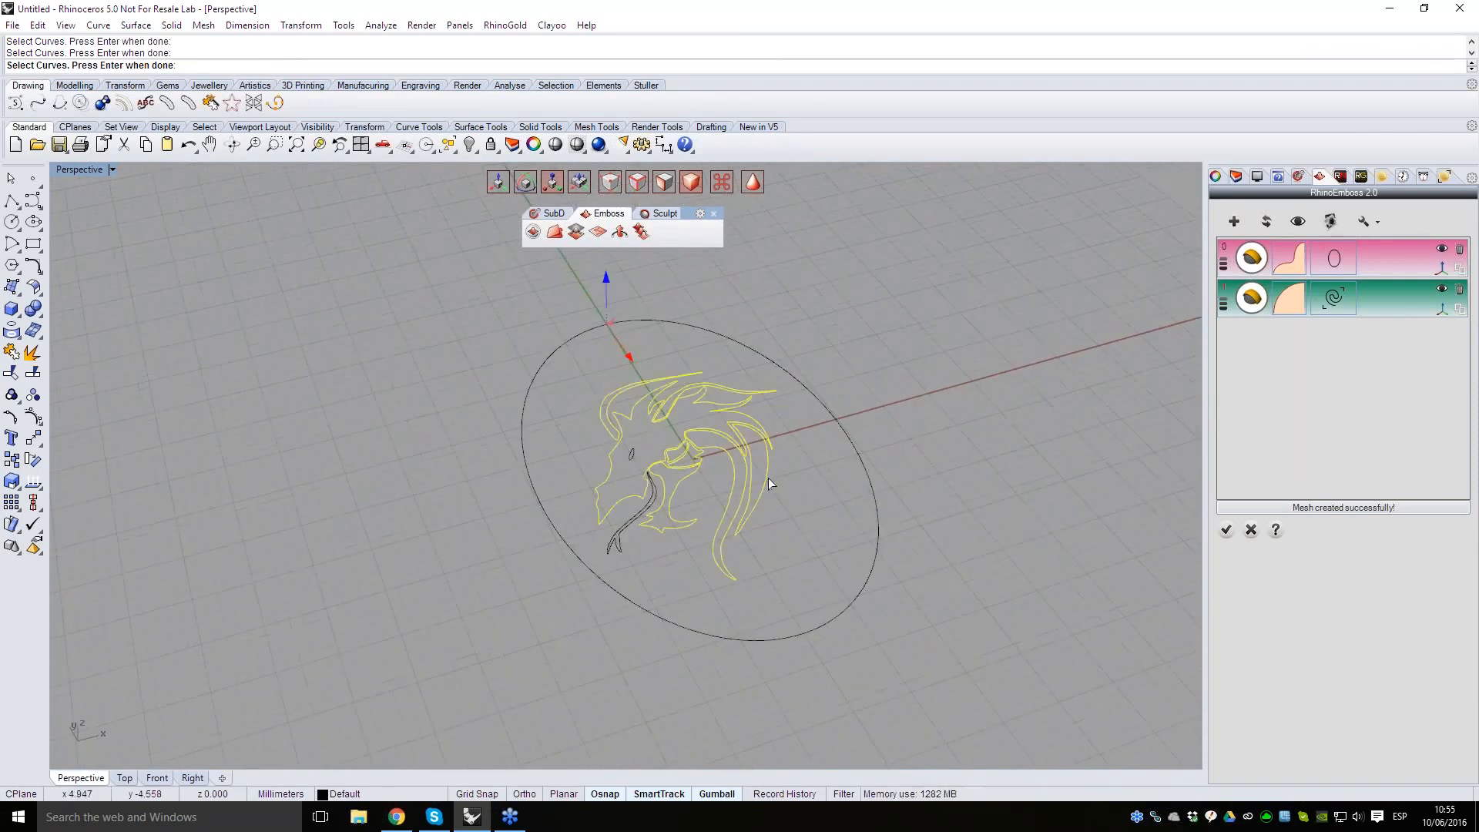
key("Return")
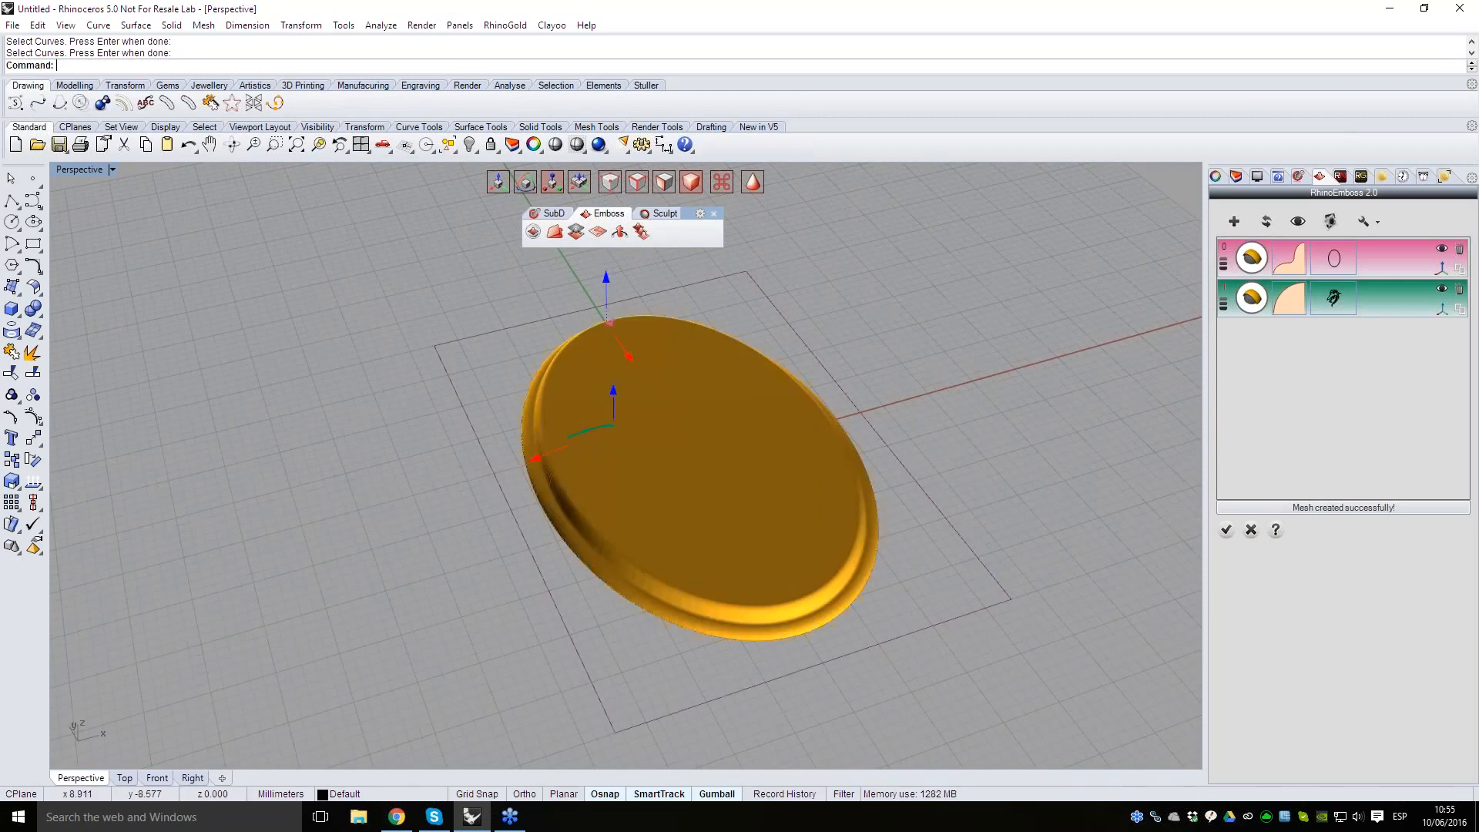
- Narrow the dragon operation's profile and refresh the emboss to generate the raised dragon on the oval plaque
right_click_drag(633, 469, 541, 503)
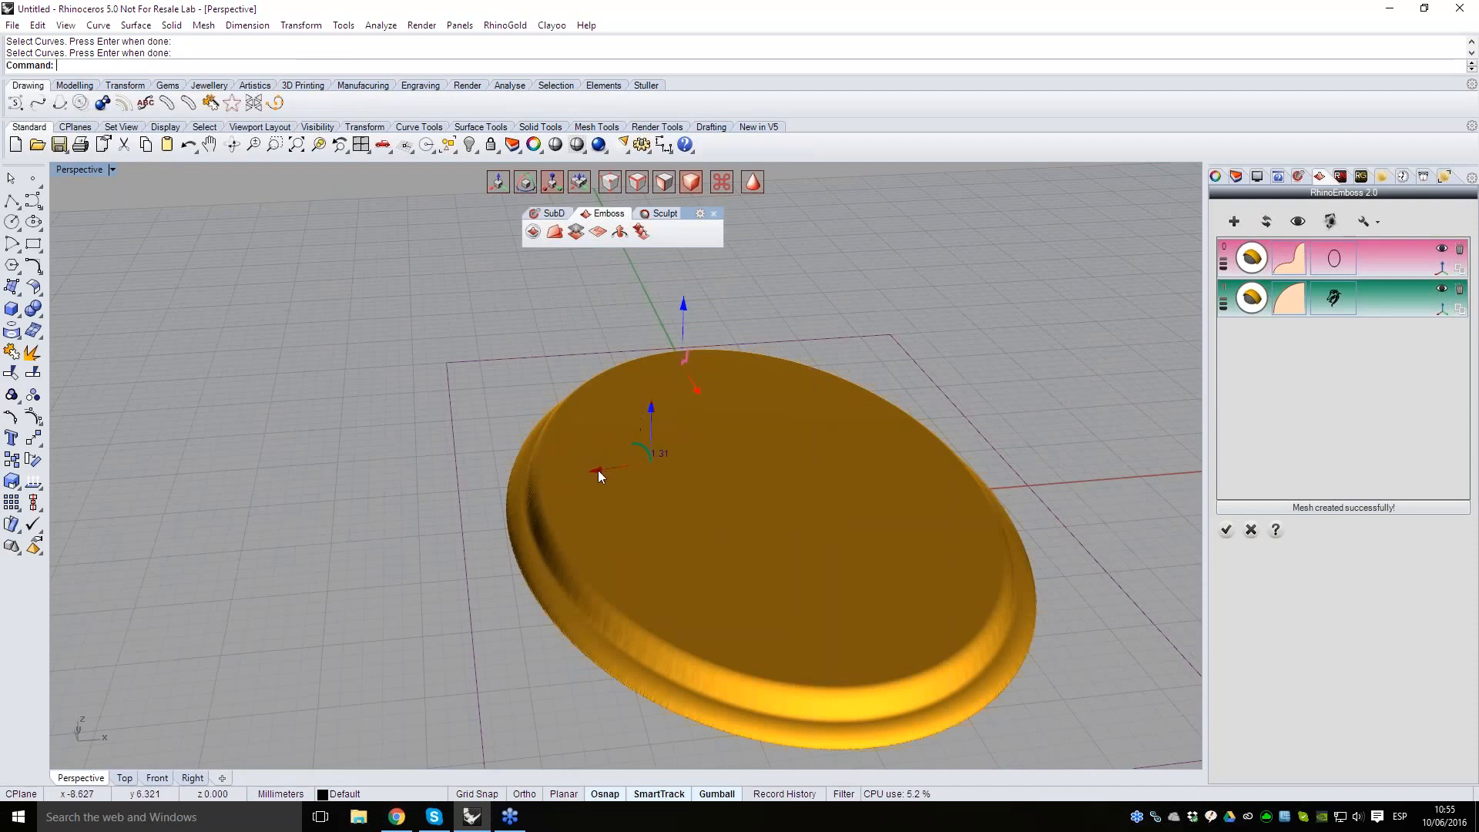
left_click(1267, 222)
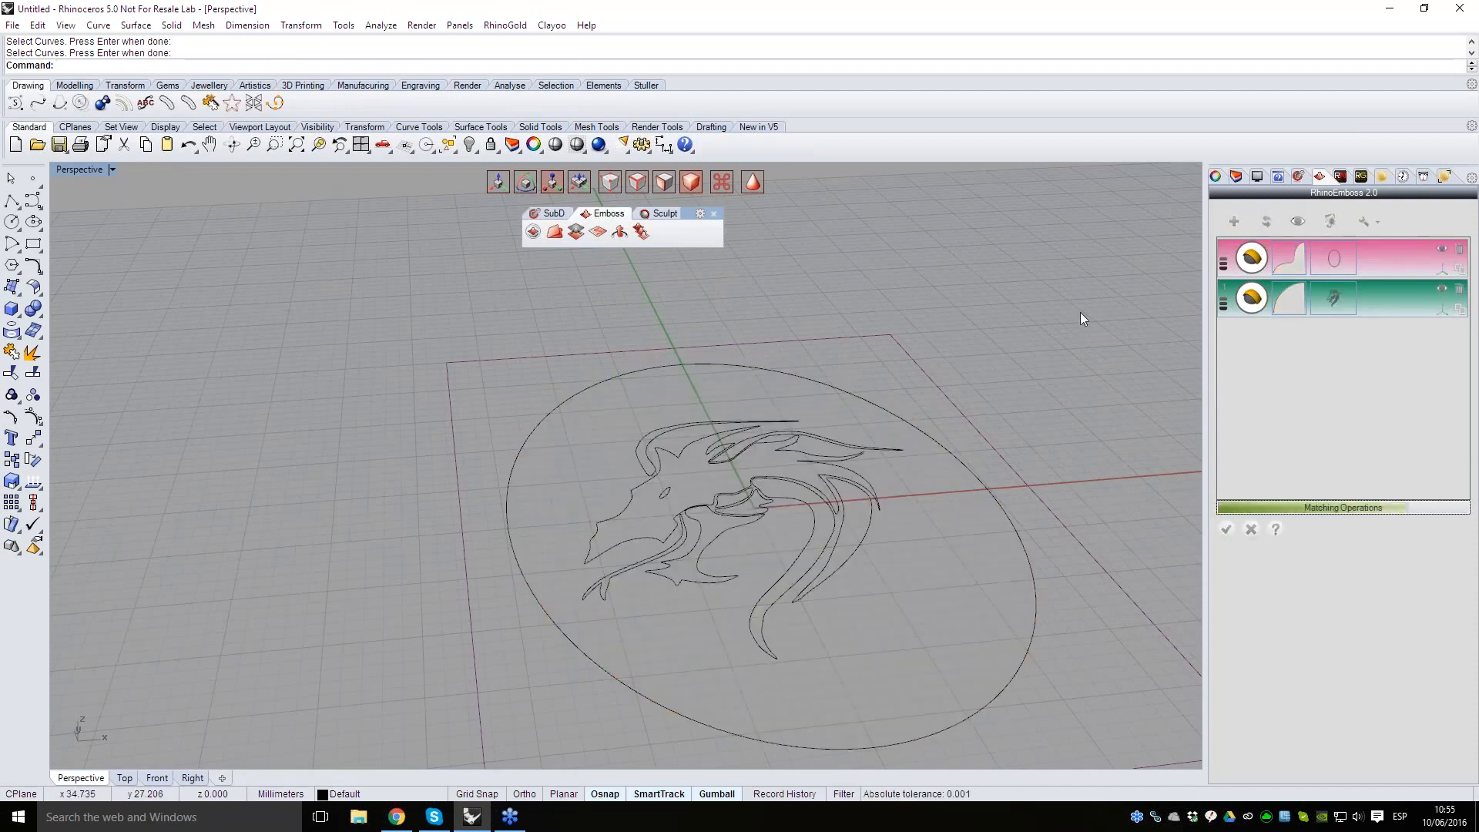
right_click_drag(839, 402, 1014, 419)
scroll(824, 500, "up", 6)
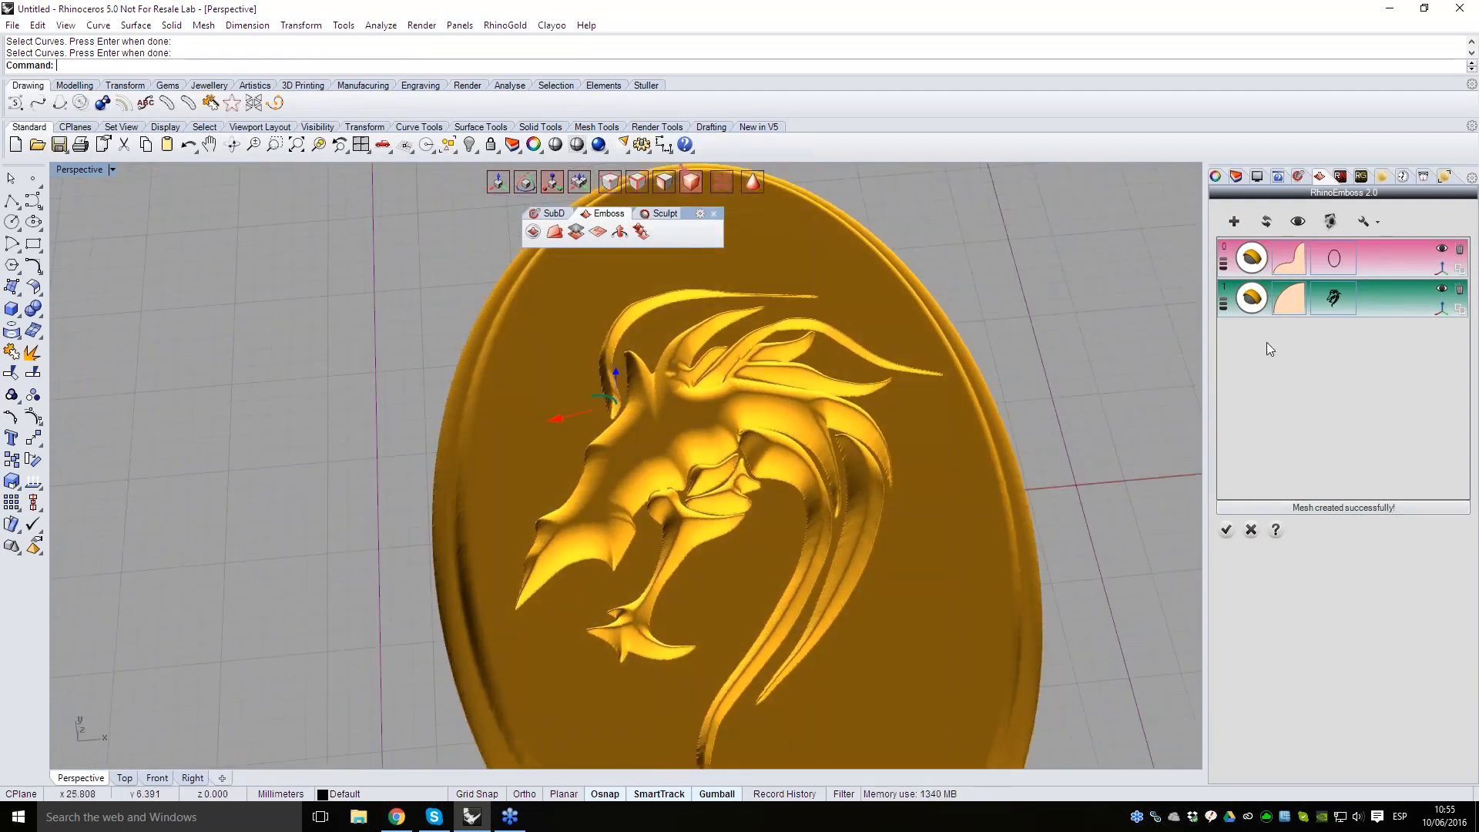
- Add a third emboss operation using the forked tongue curve and reduce the size of its profile
left_click(1233, 222)
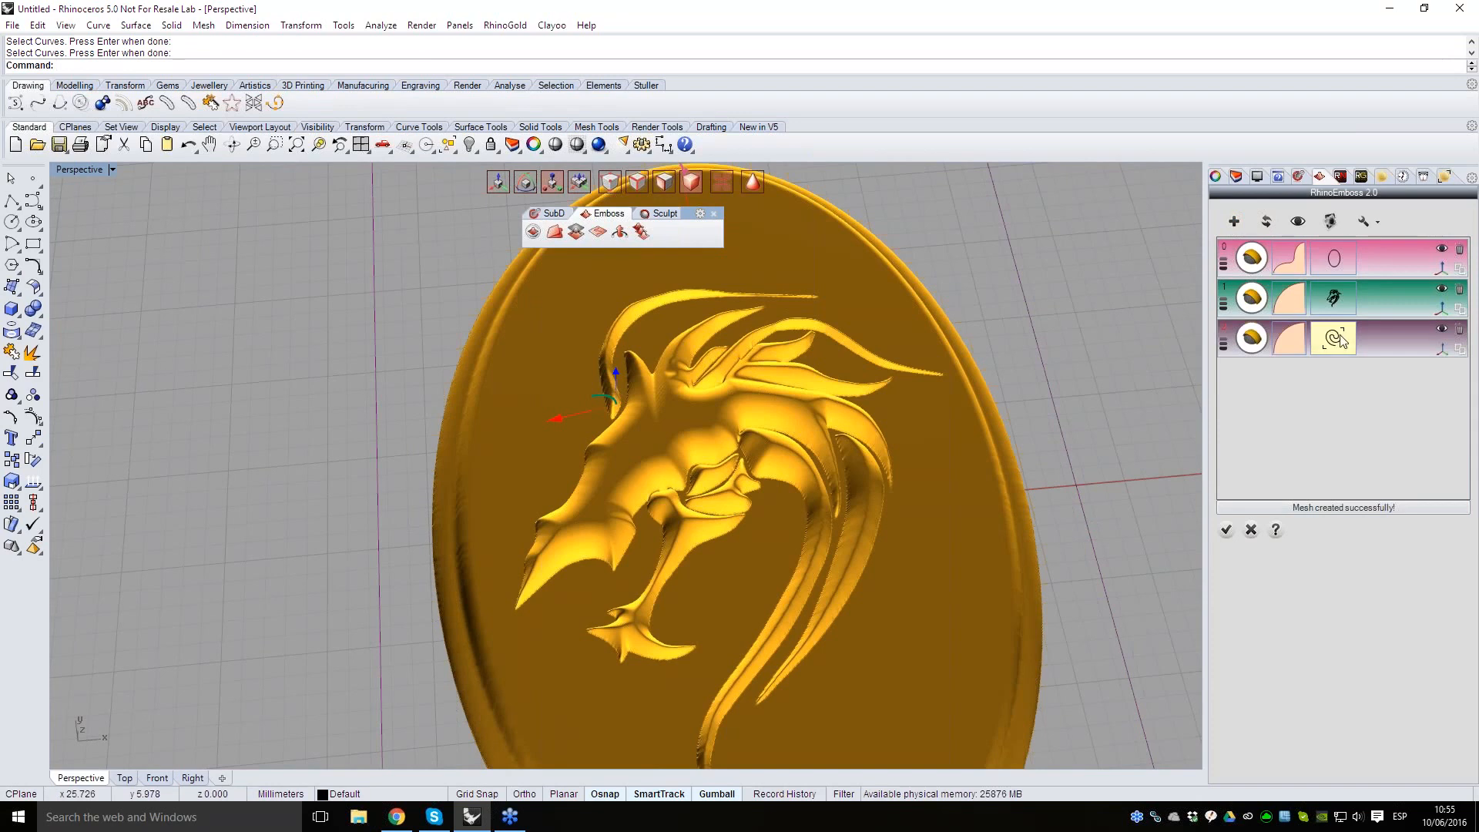
left_click(575, 636)
key("Return")
right_click_drag(746, 590, 762, 636)
left_click_drag(761, 627, 535, 656)
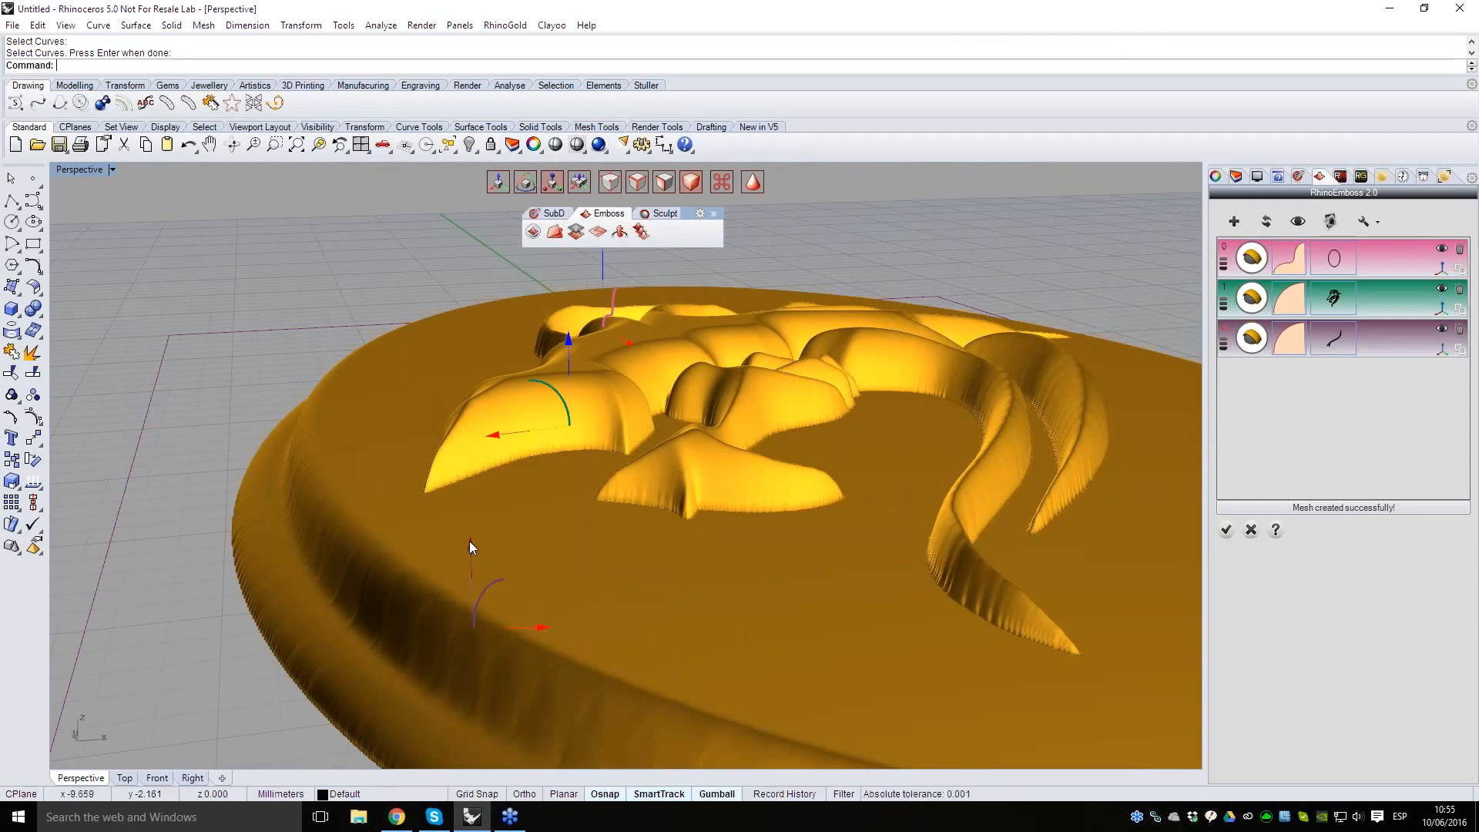
scroll(624, 553, "down", 9)
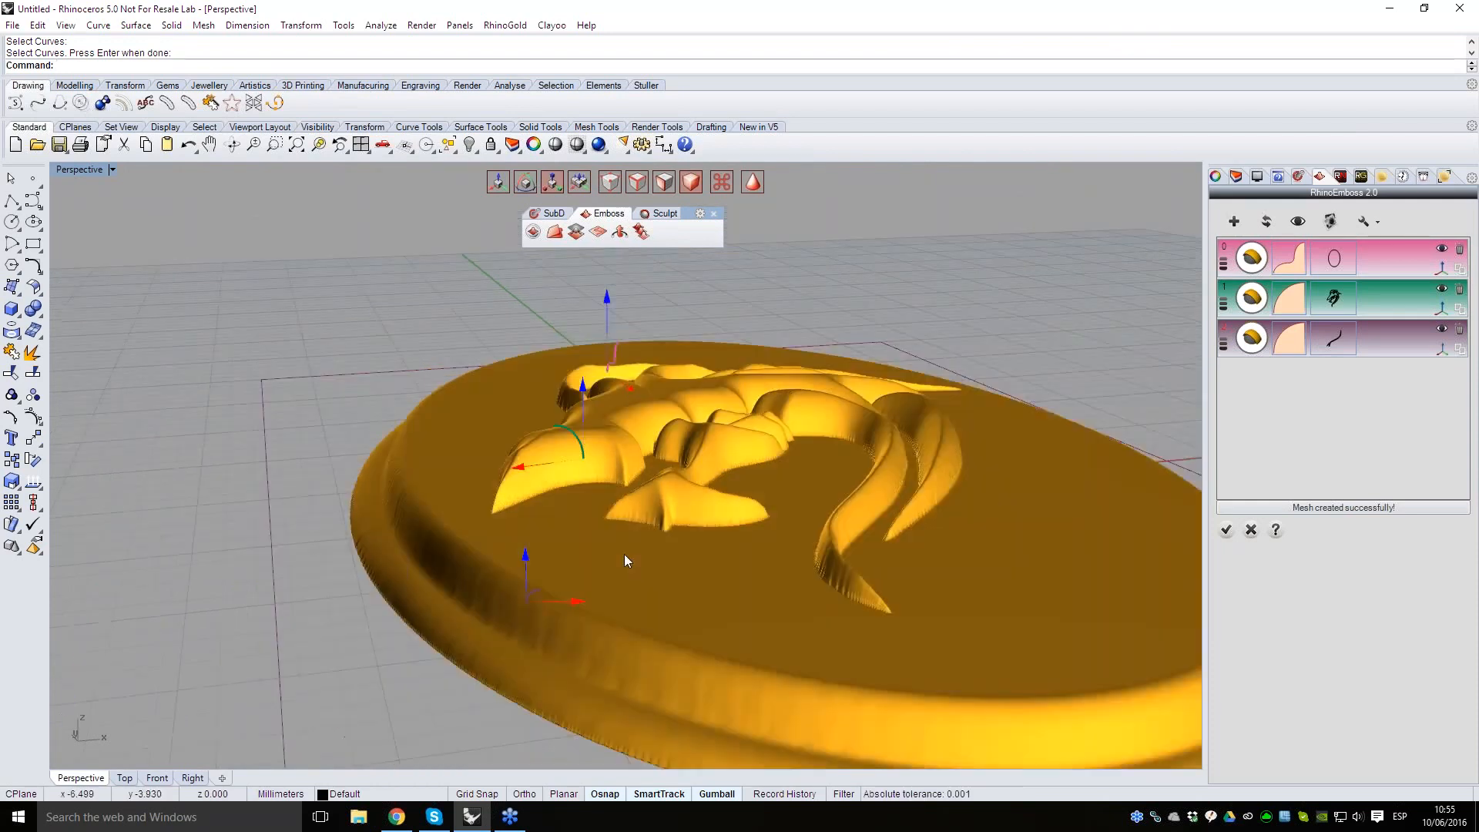
right_click_drag(641, 564, 682, 650)
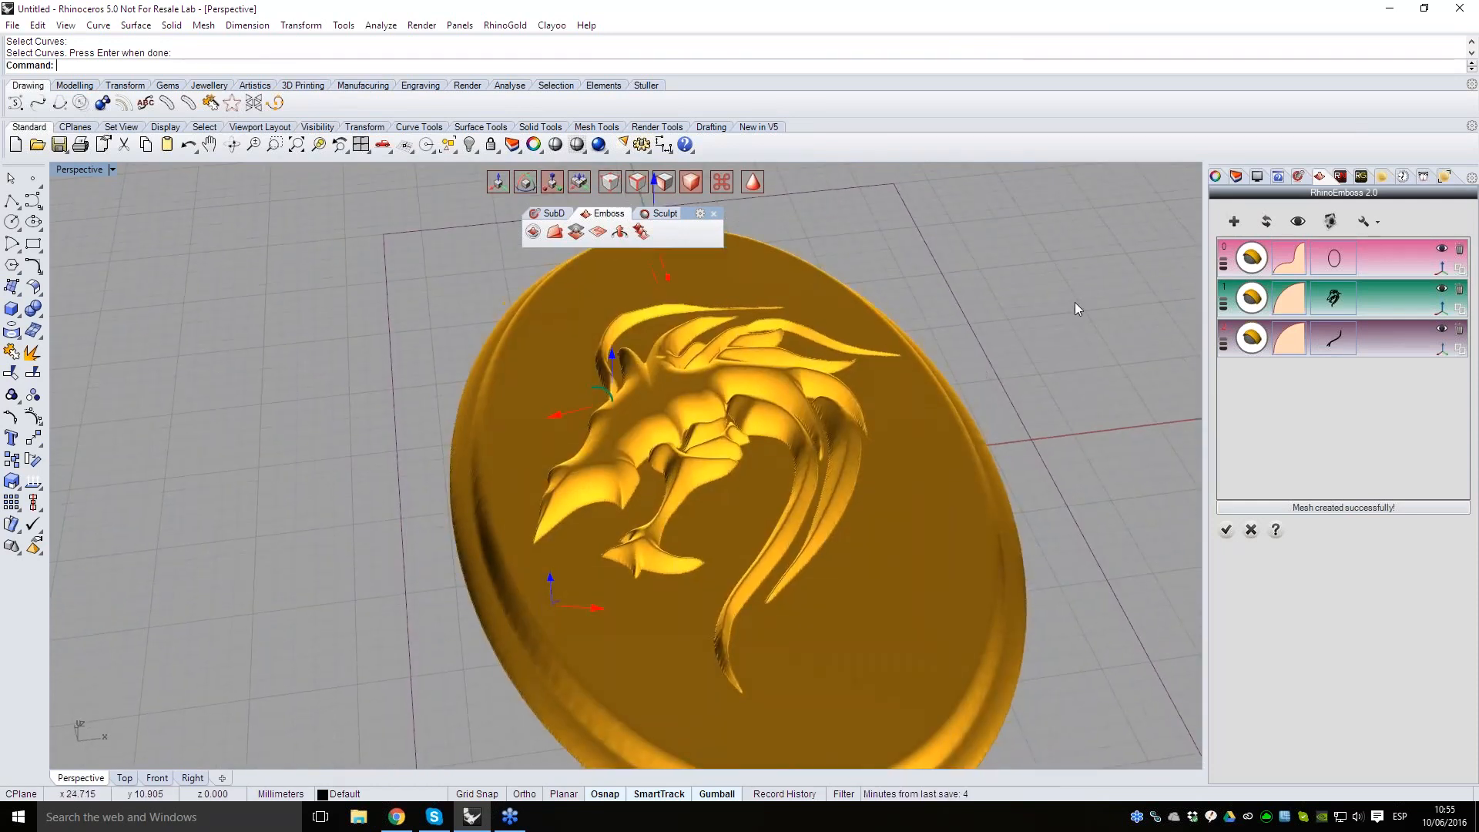
- Add a fourth emboss operation using the dragon's eye curve and shorten its profile width
right_click_drag(755, 473, 742, 617)
scroll(685, 436, "up", 4)
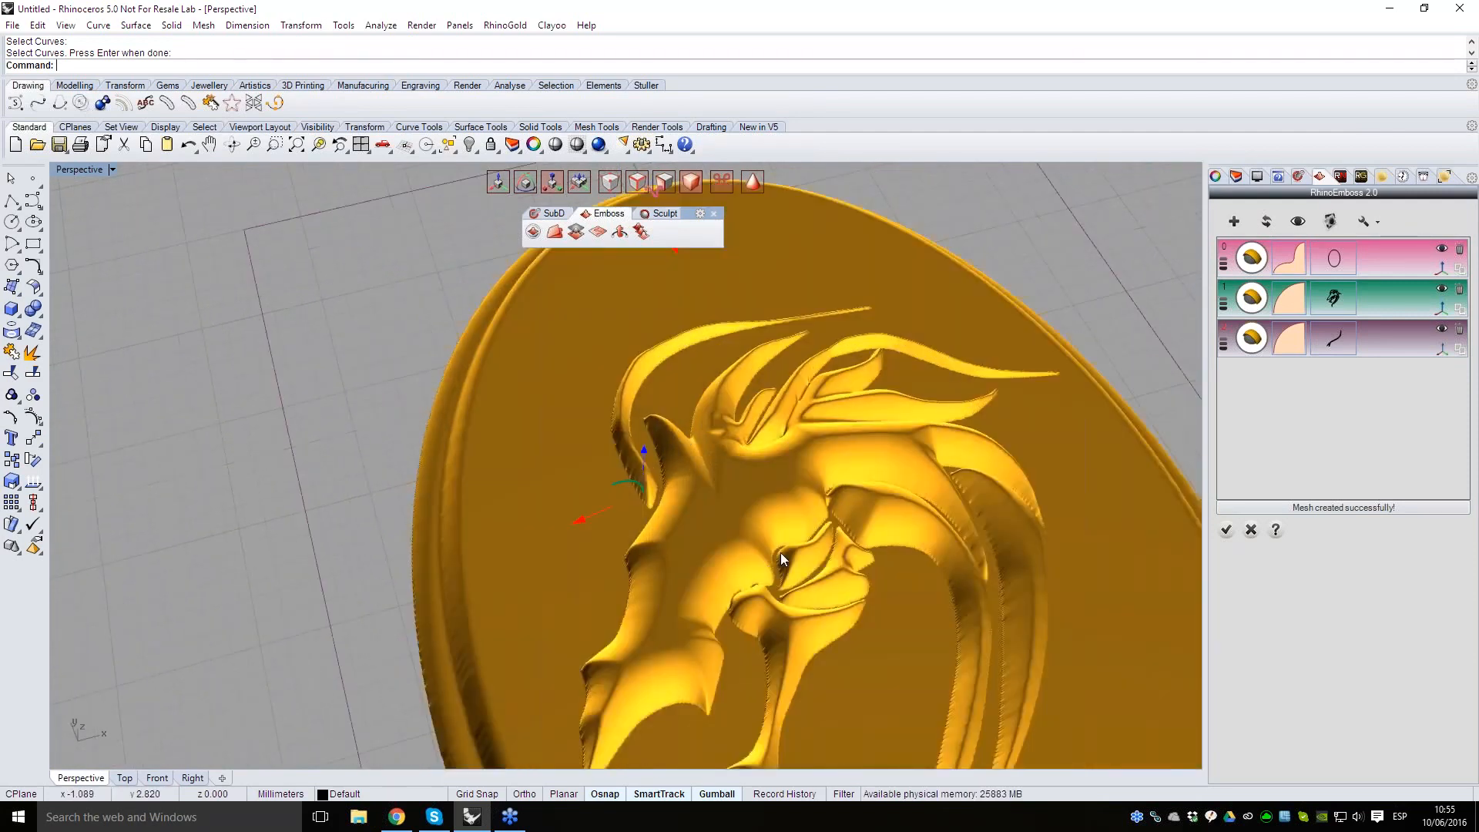
right_click_drag(686, 436, 682, 413, "shift")
left_click(1235, 223)
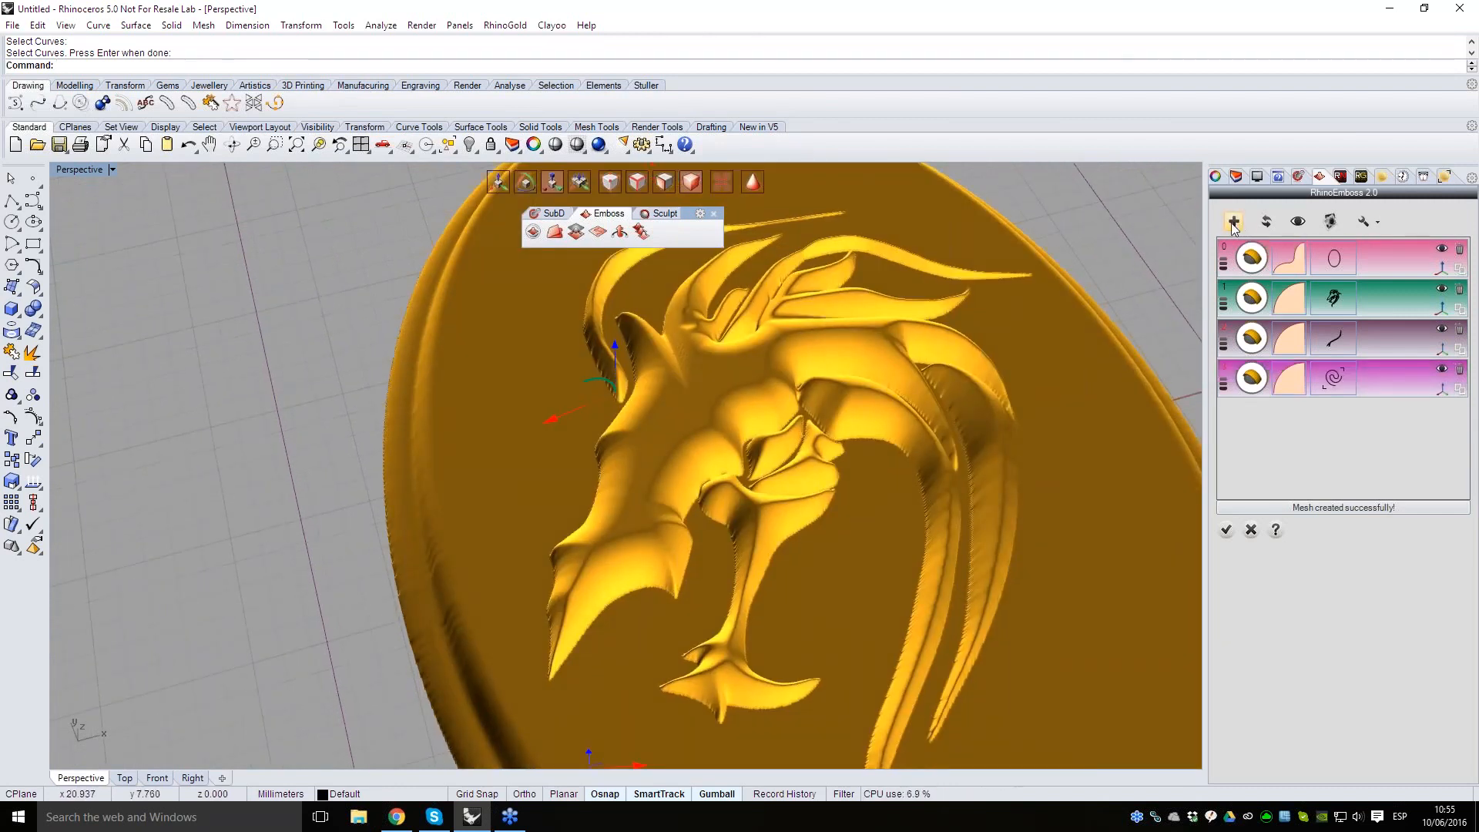
left_click(1334, 379)
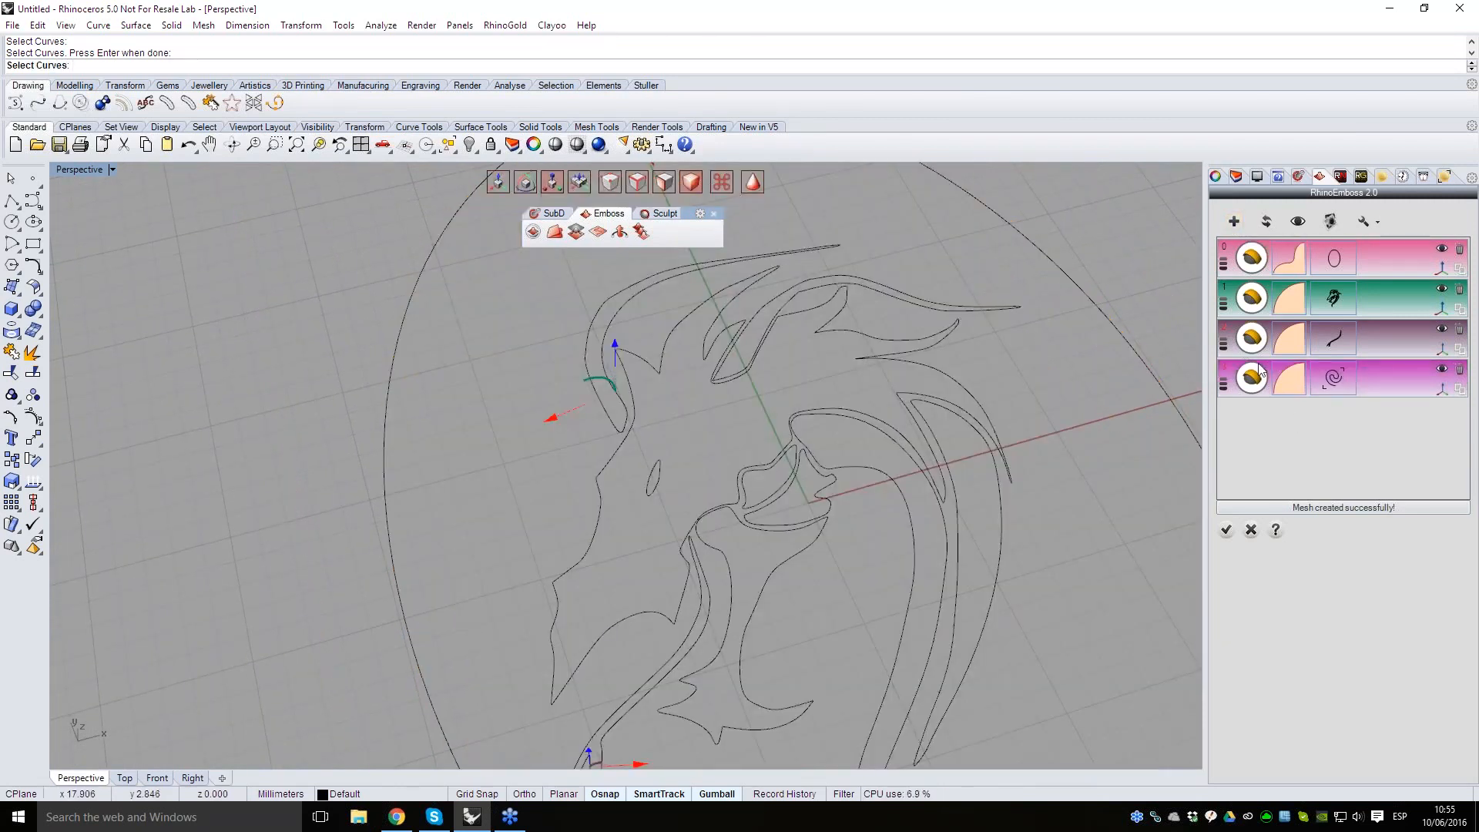
left_click(654, 485)
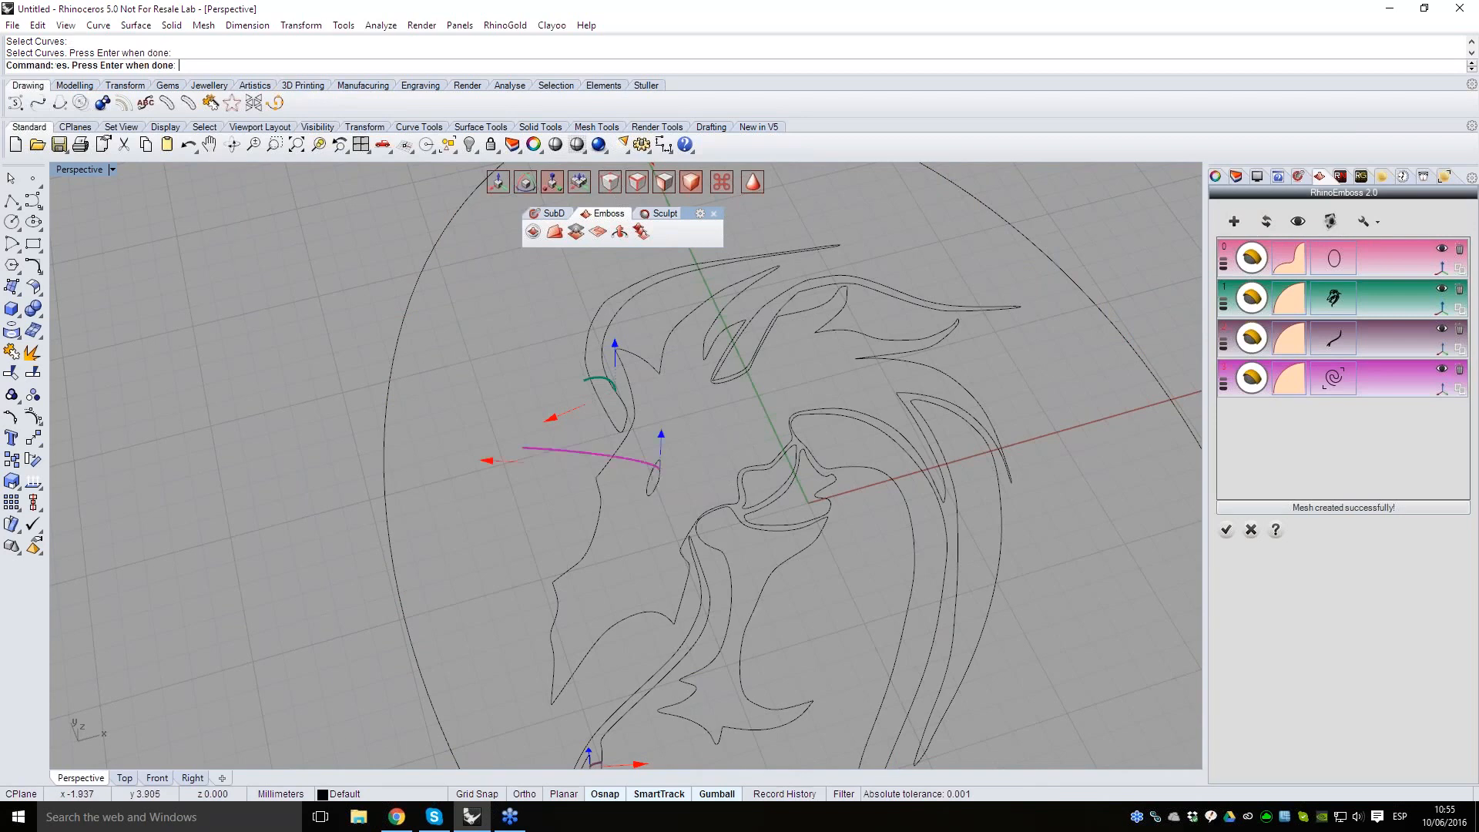
key("Return")
right_click_drag(658, 484, 470, 502)
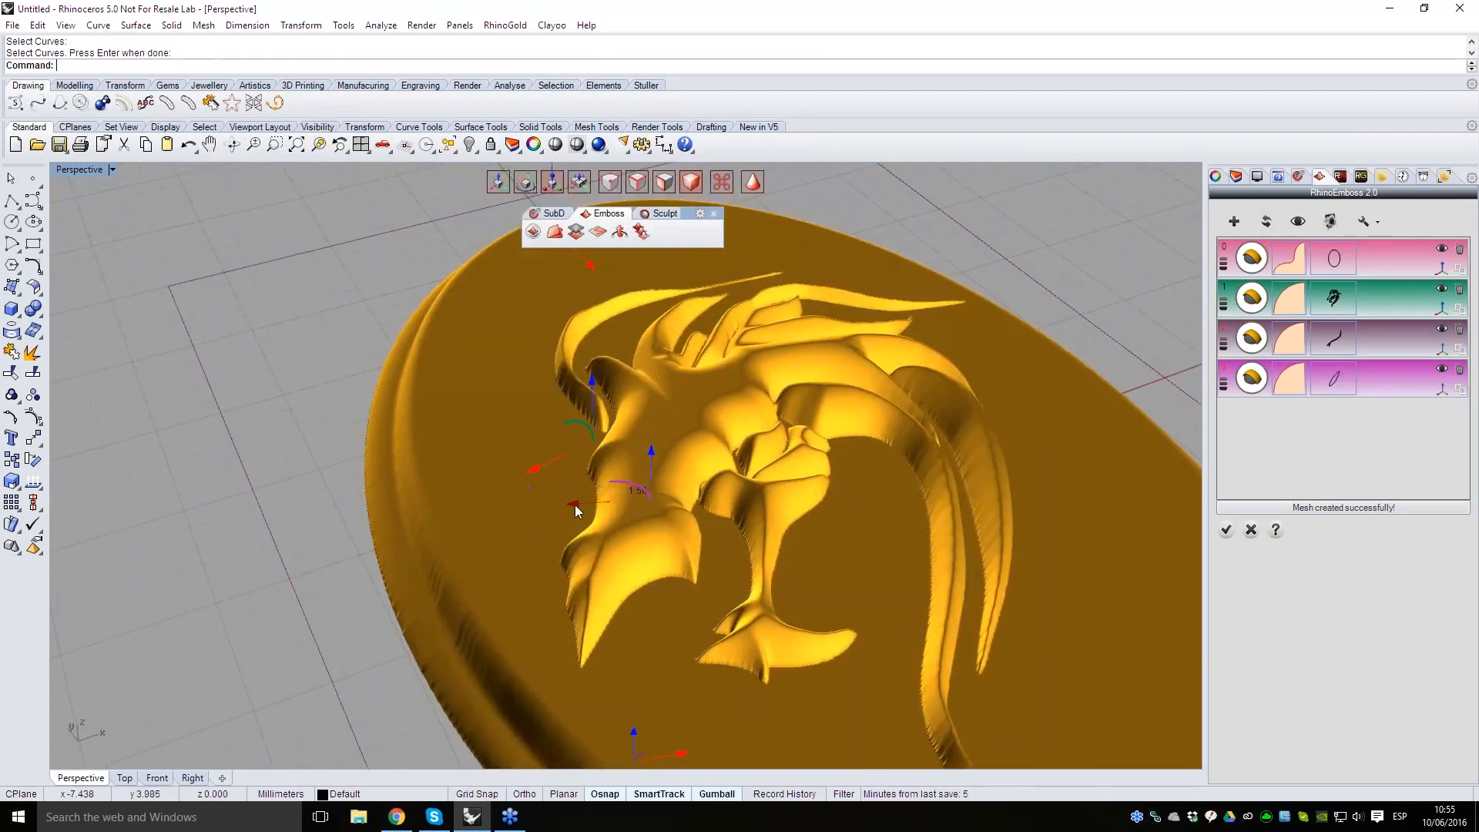
- Open the settings of the eye-shaped curve's emboss layer and set its style to Subtract
scroll(636, 496, "up", 3)
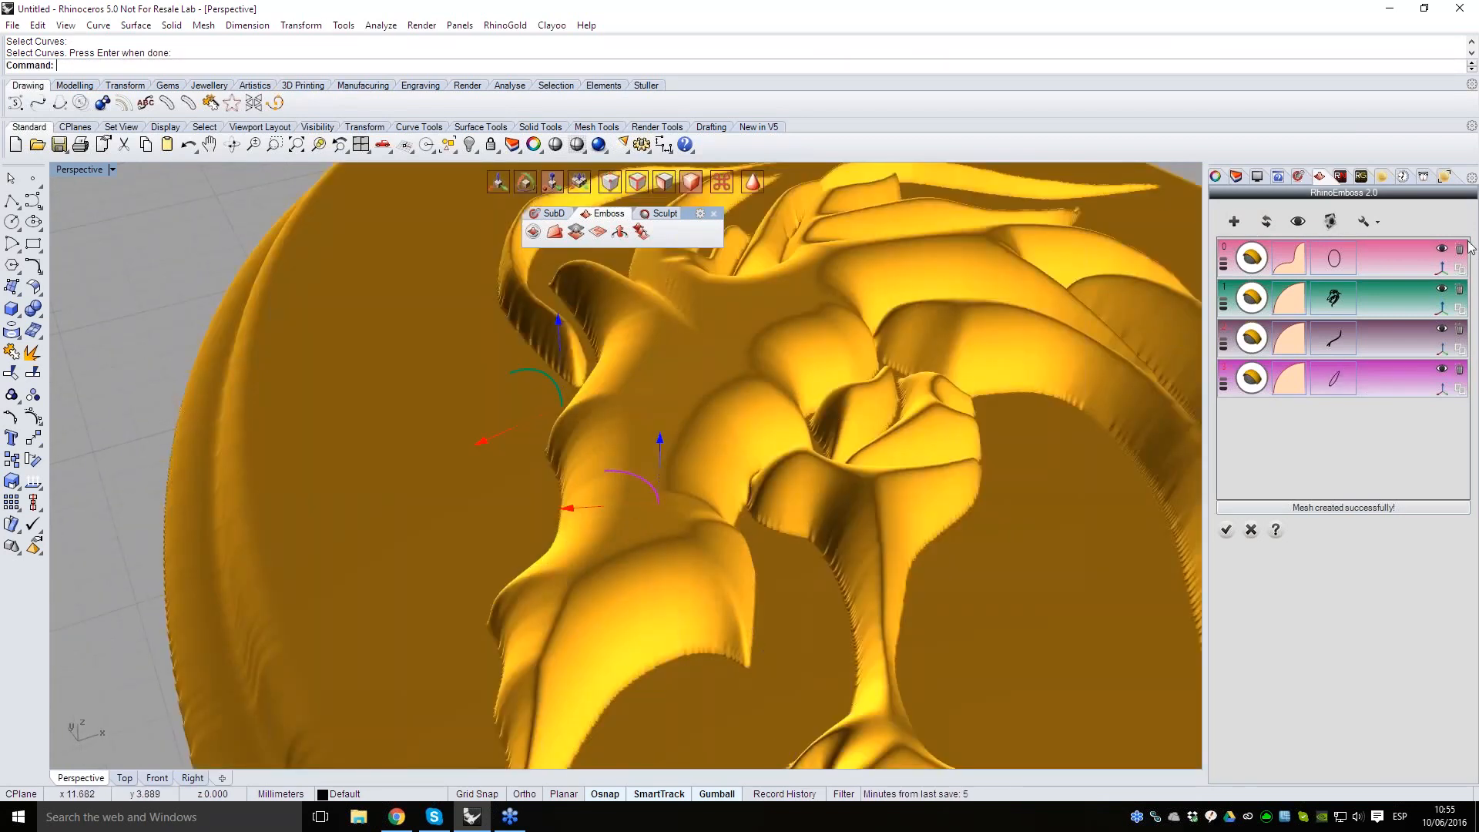
left_click(1443, 268)
scroll(843, 405, "down", 5)
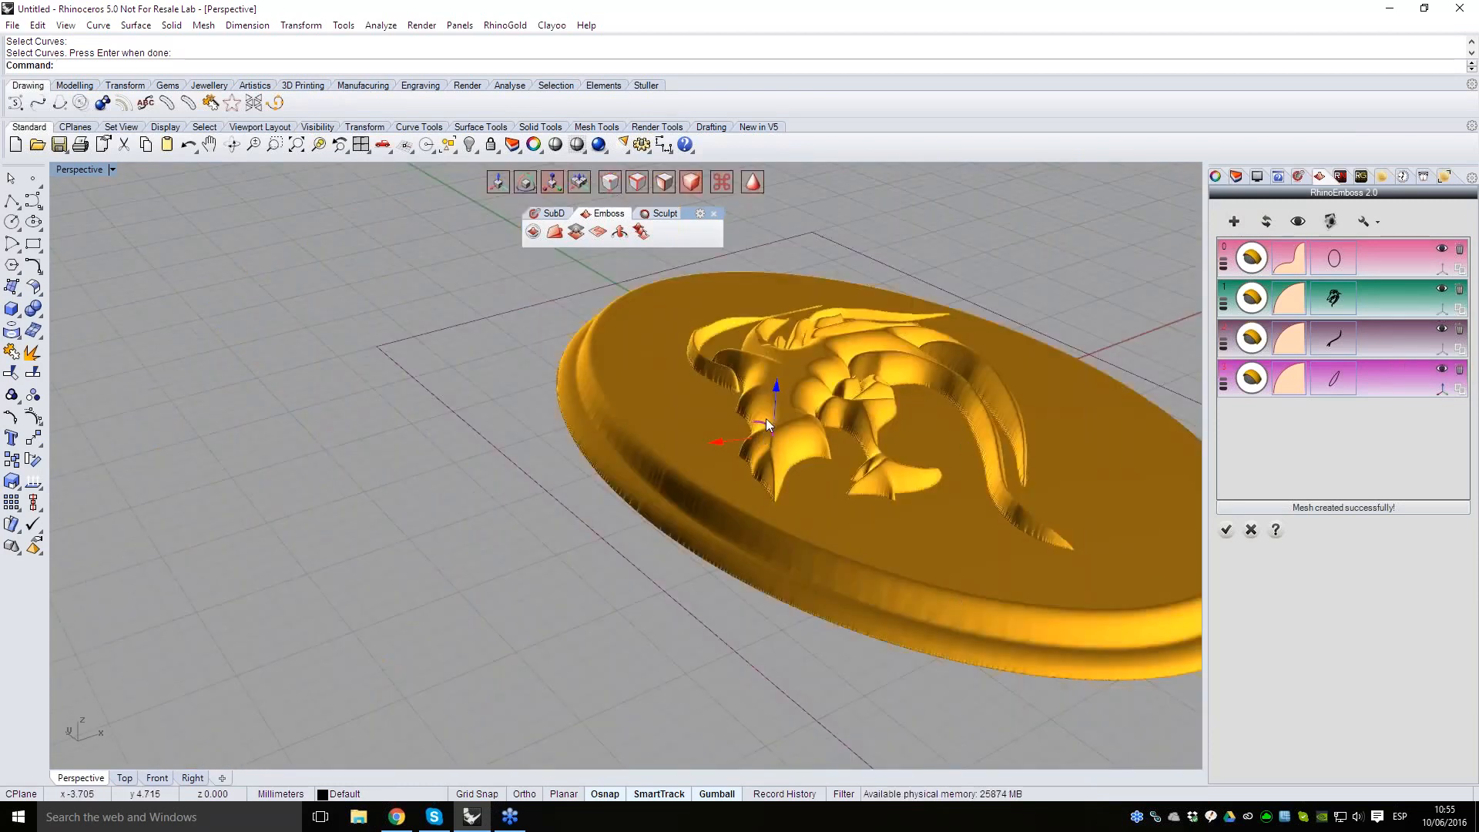
scroll(723, 510, "up", 6)
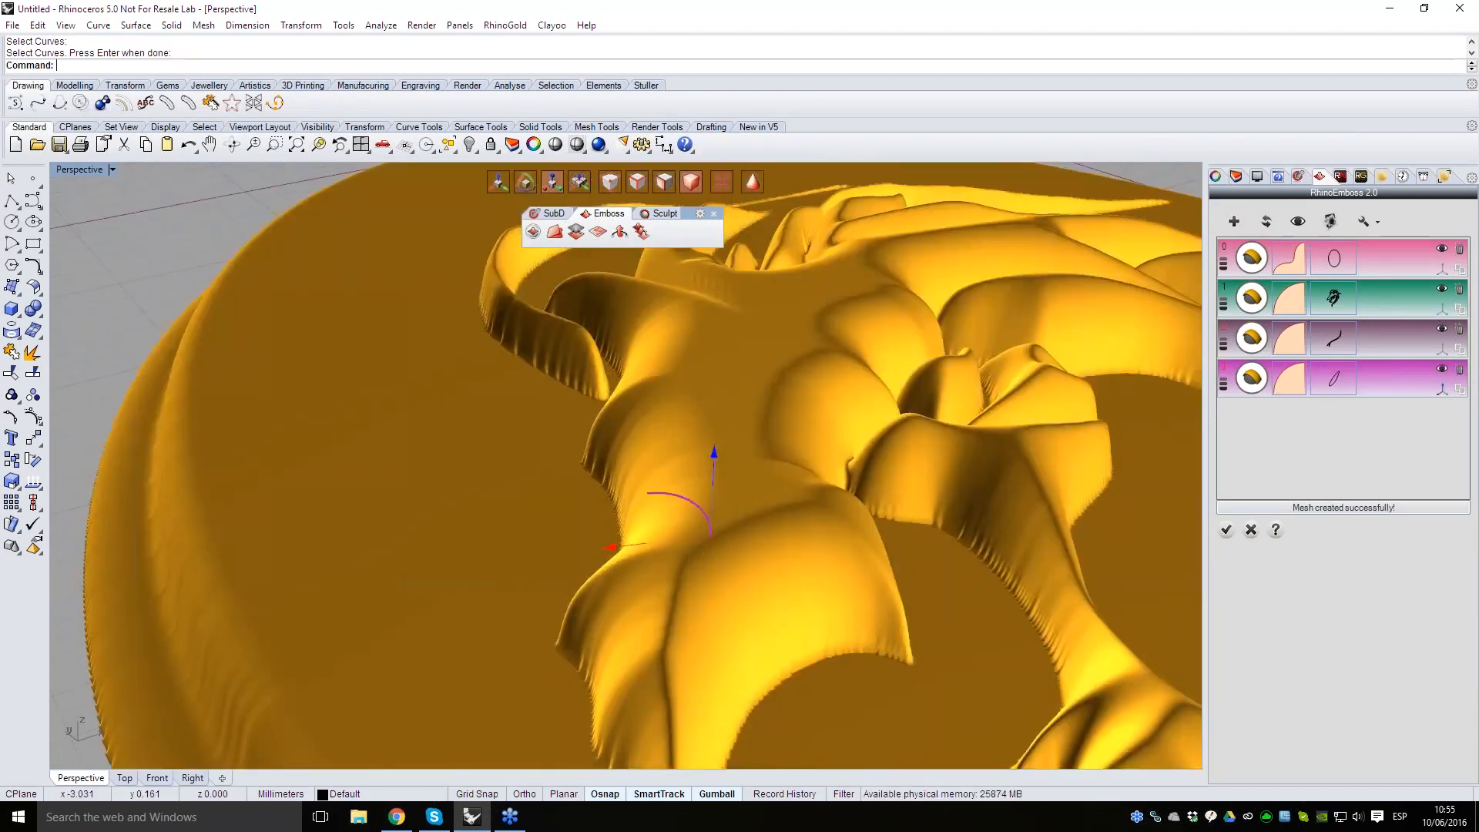
left_click(1287, 381)
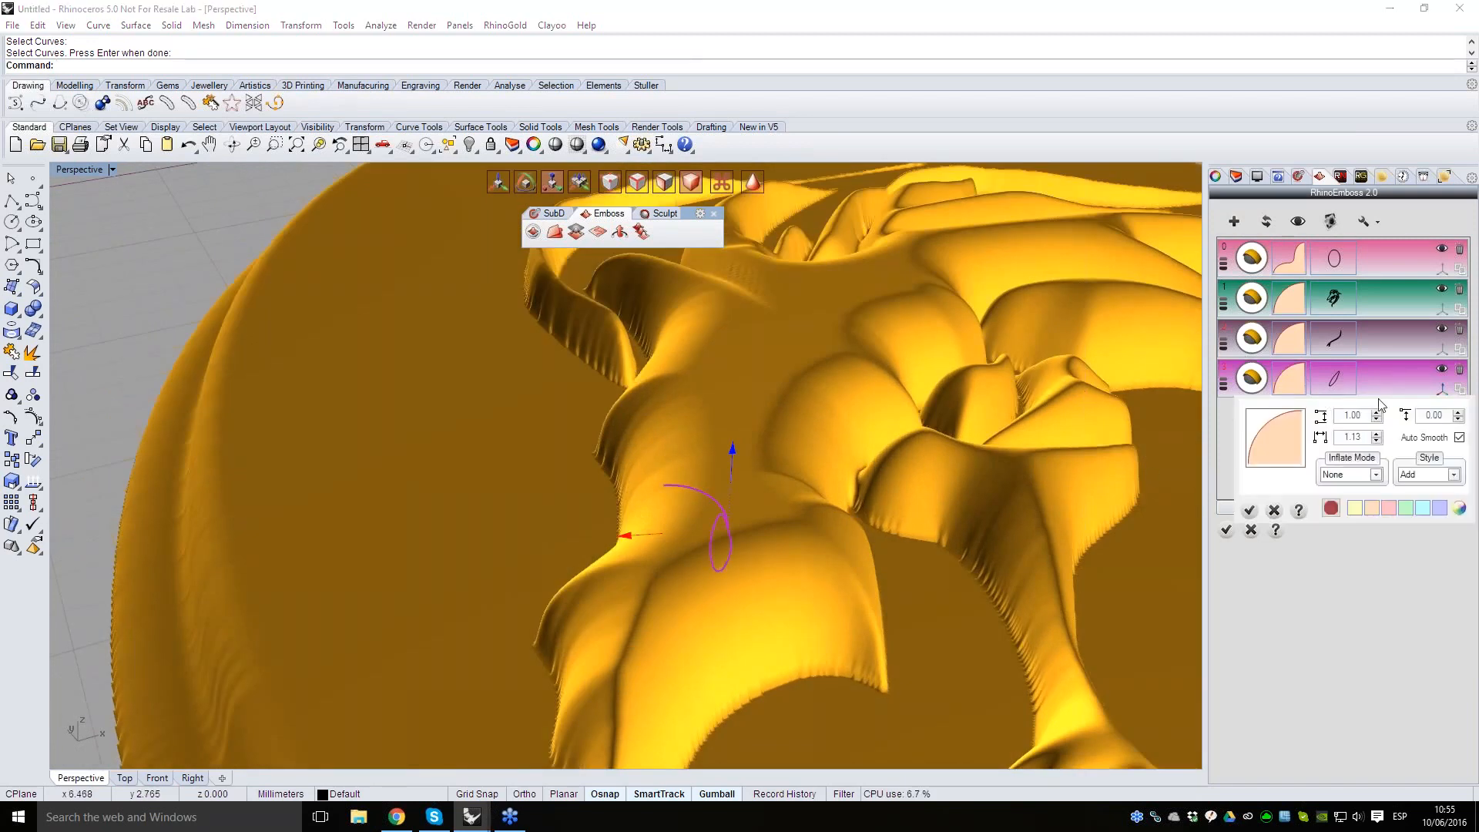
left_click(1455, 473)
left_click(1428, 503)
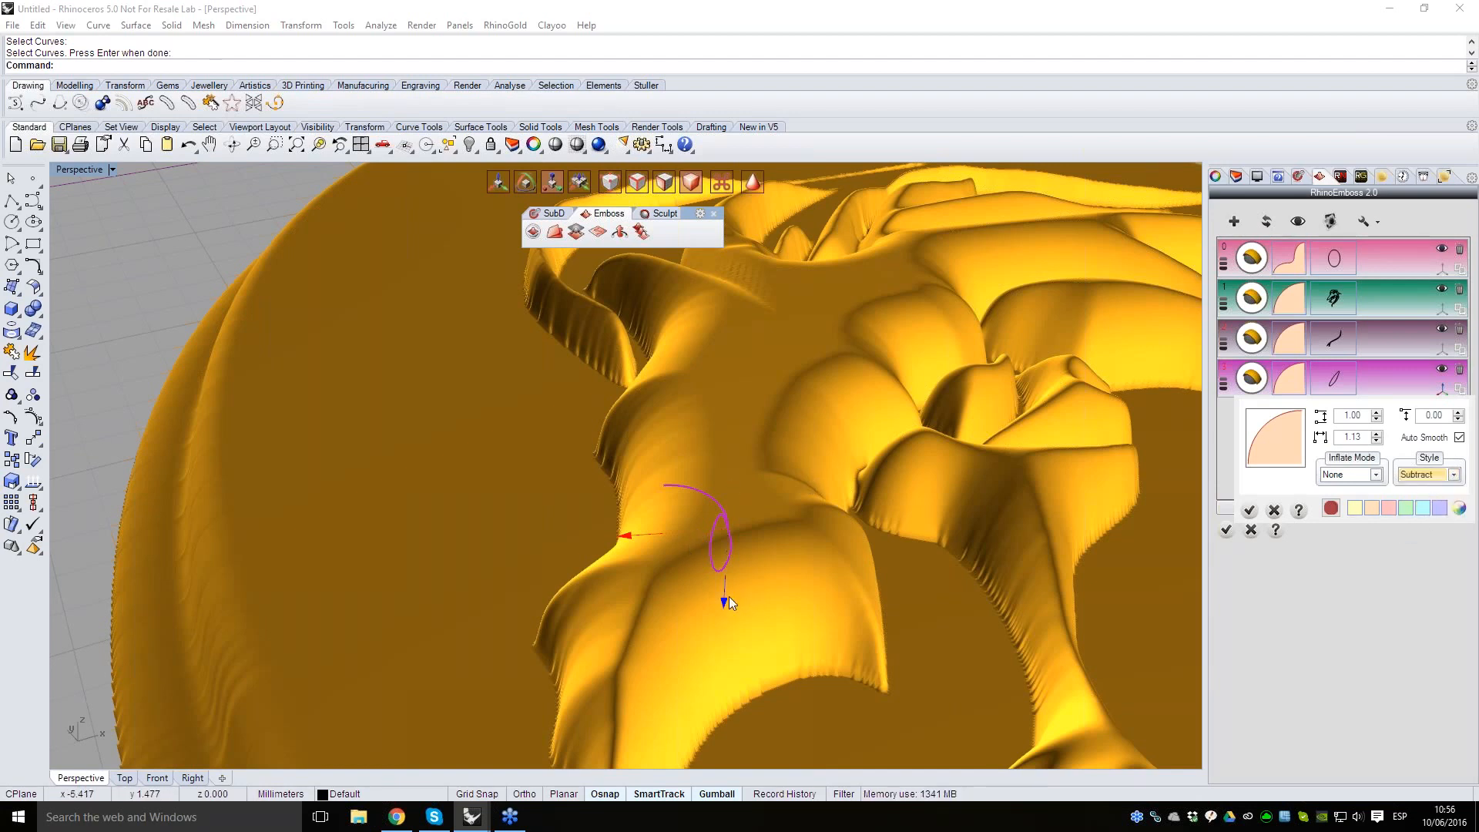
- Accept the eye layer's settings and update the emboss mesh with the subtracted eye
mouse_move(755, 586)
right_mouse_down()
mouse_move(856, 580)
mouse_move(763, 574)
right_mouse_up()
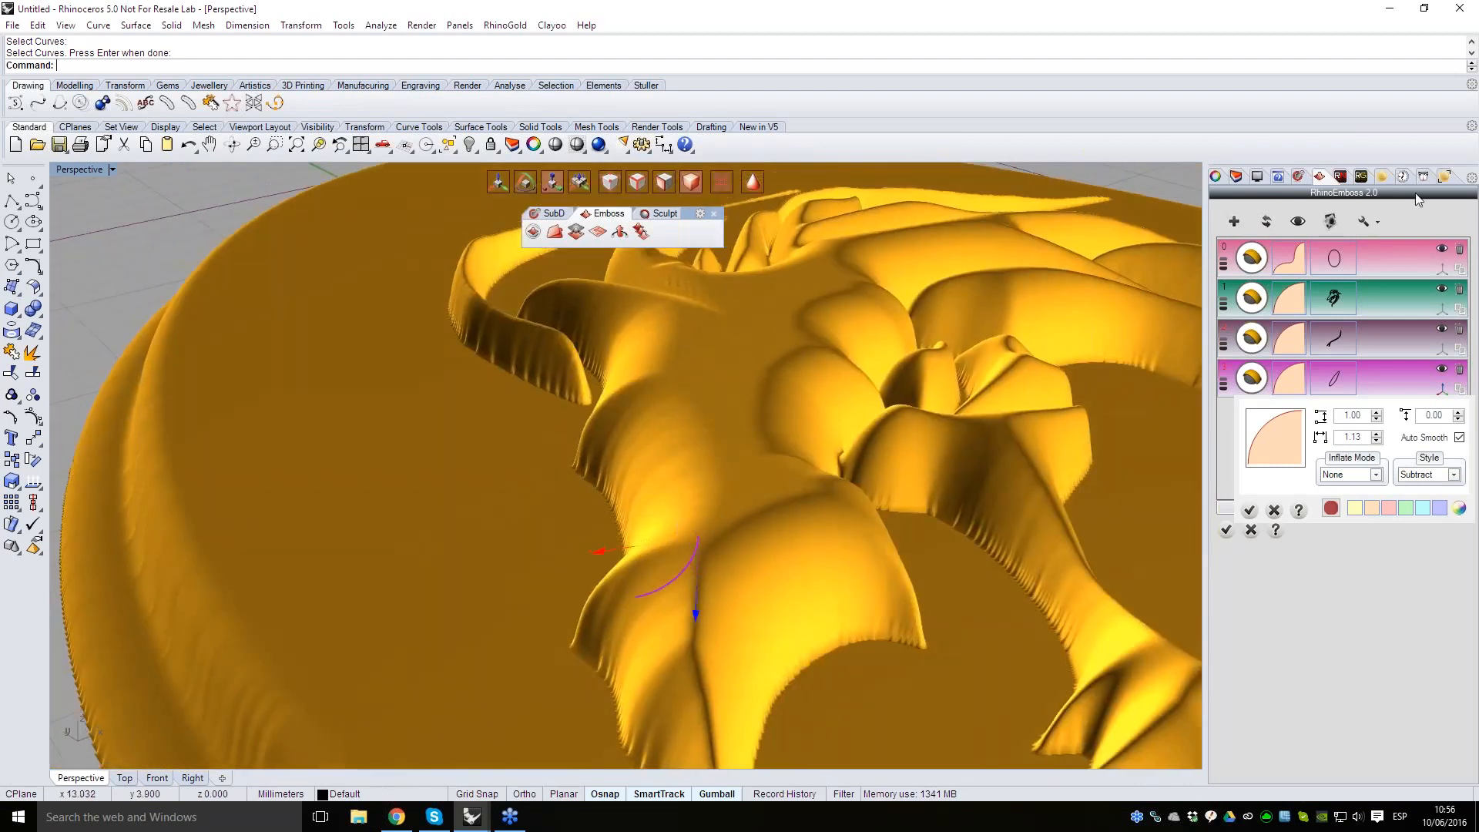
left_click(1336, 380)
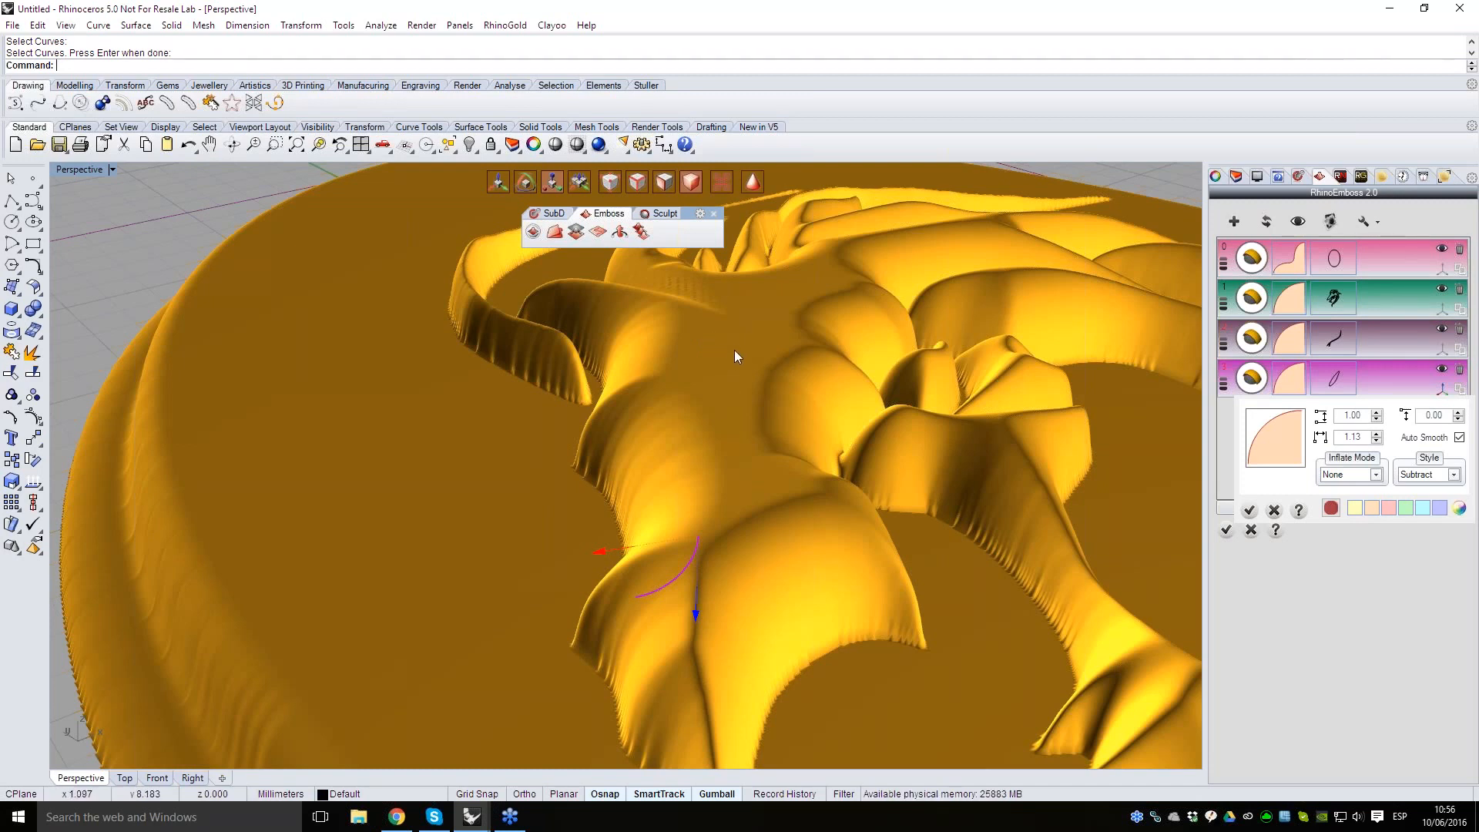
right_click_drag(709, 328, 612, 539)
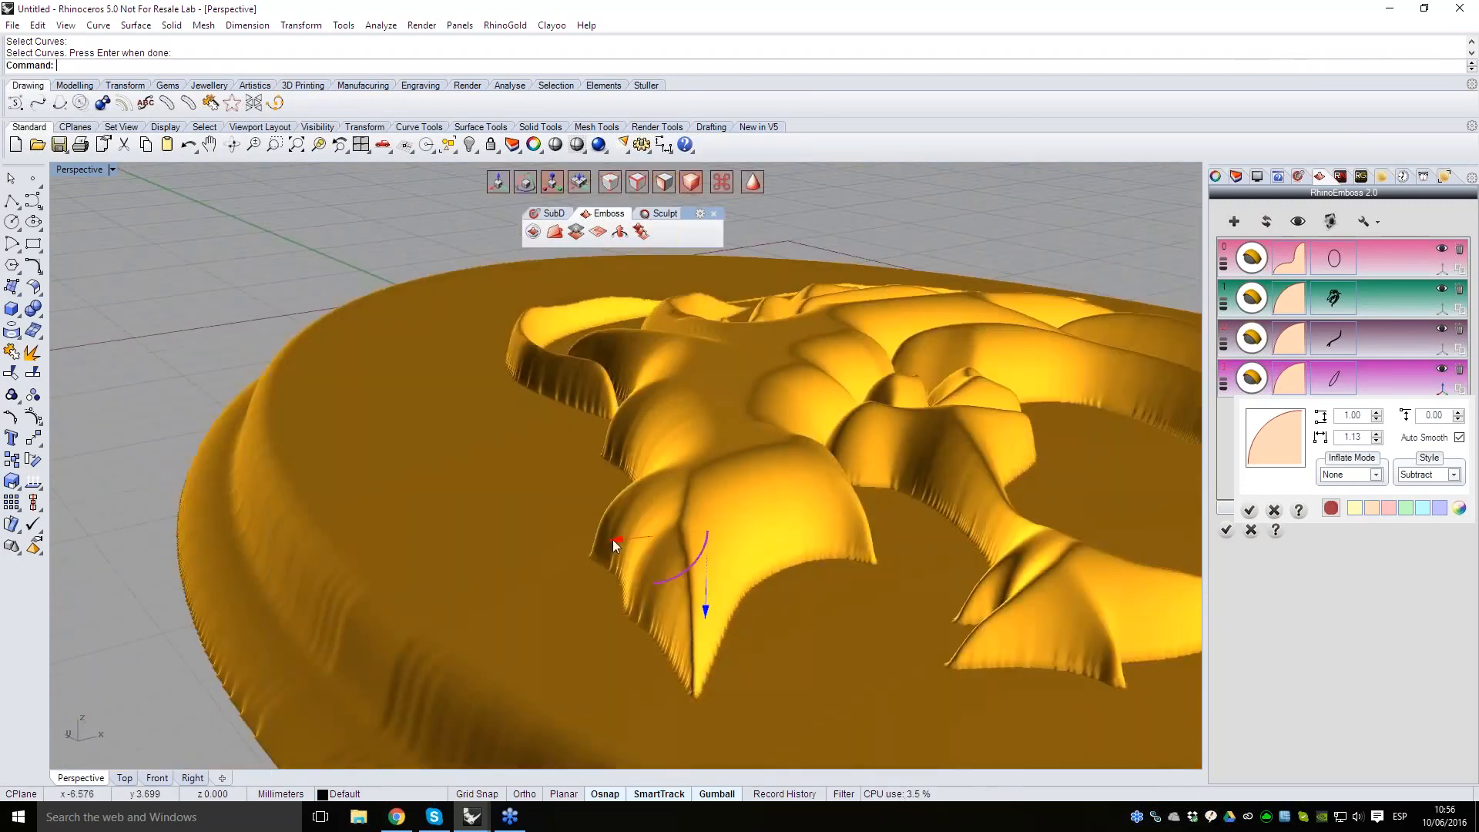
right_click_drag(708, 582, 1107, 293)
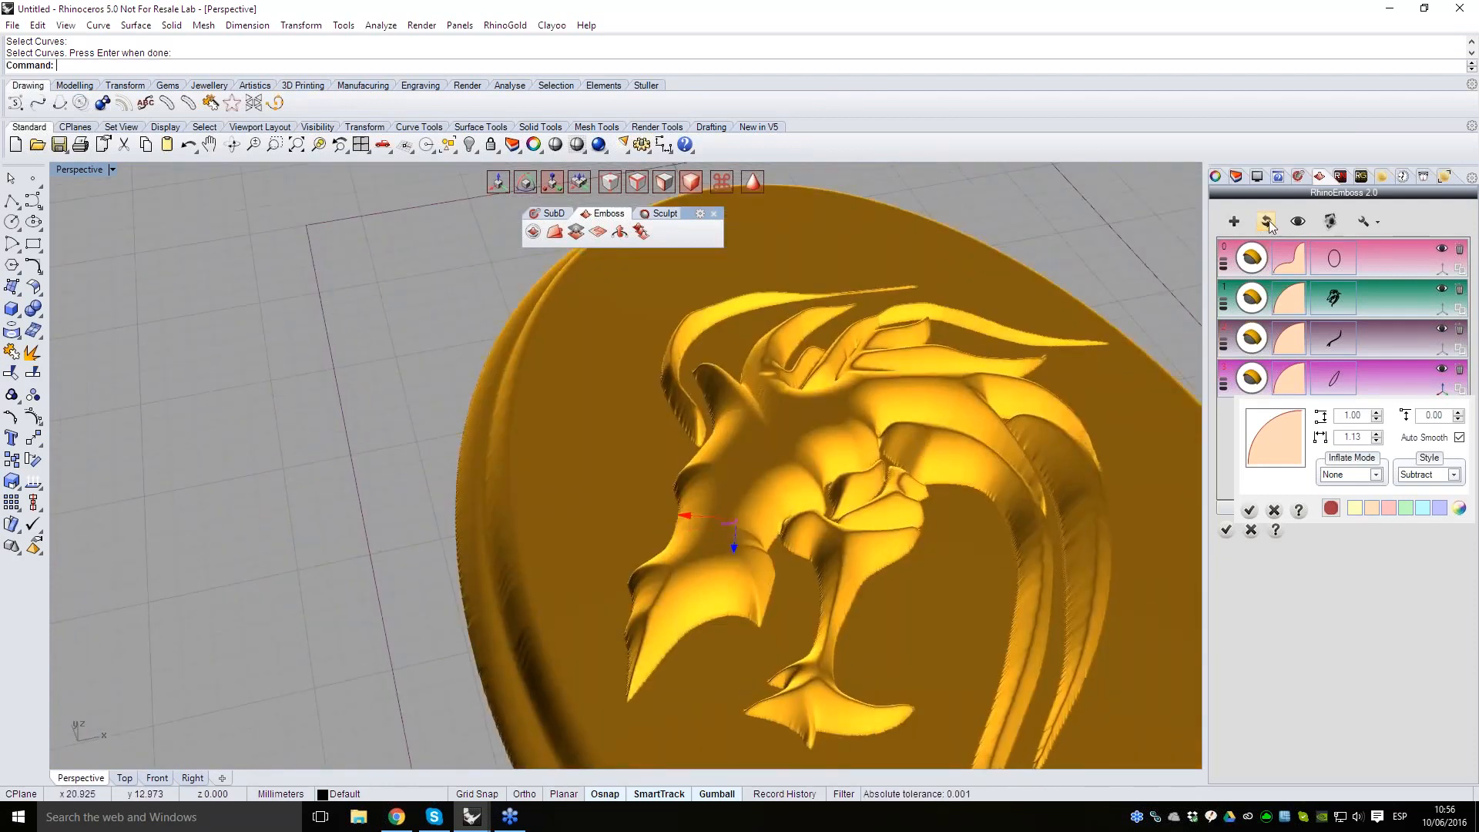
left_click(1249, 511)
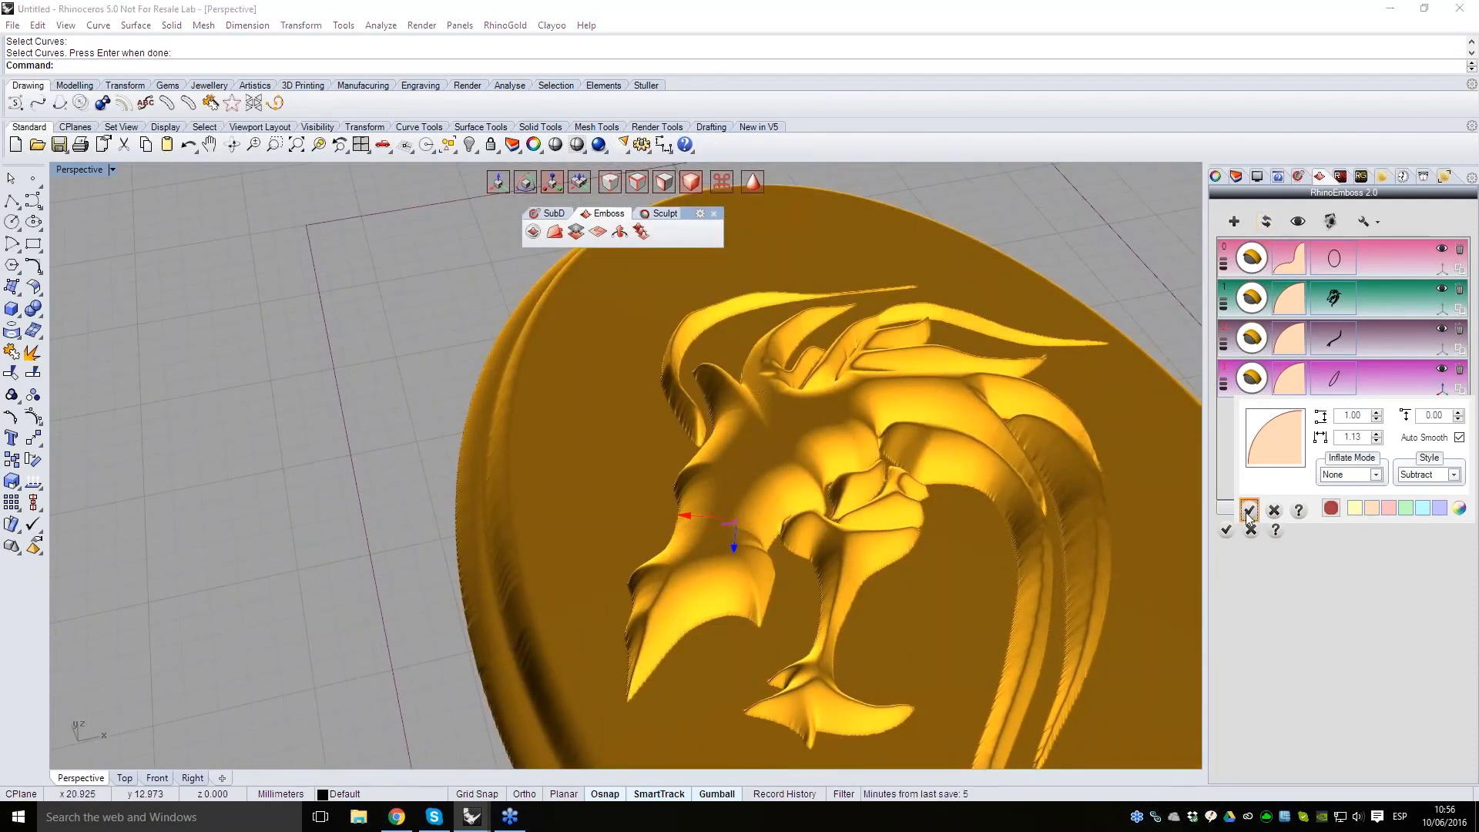
left_click(1267, 226)
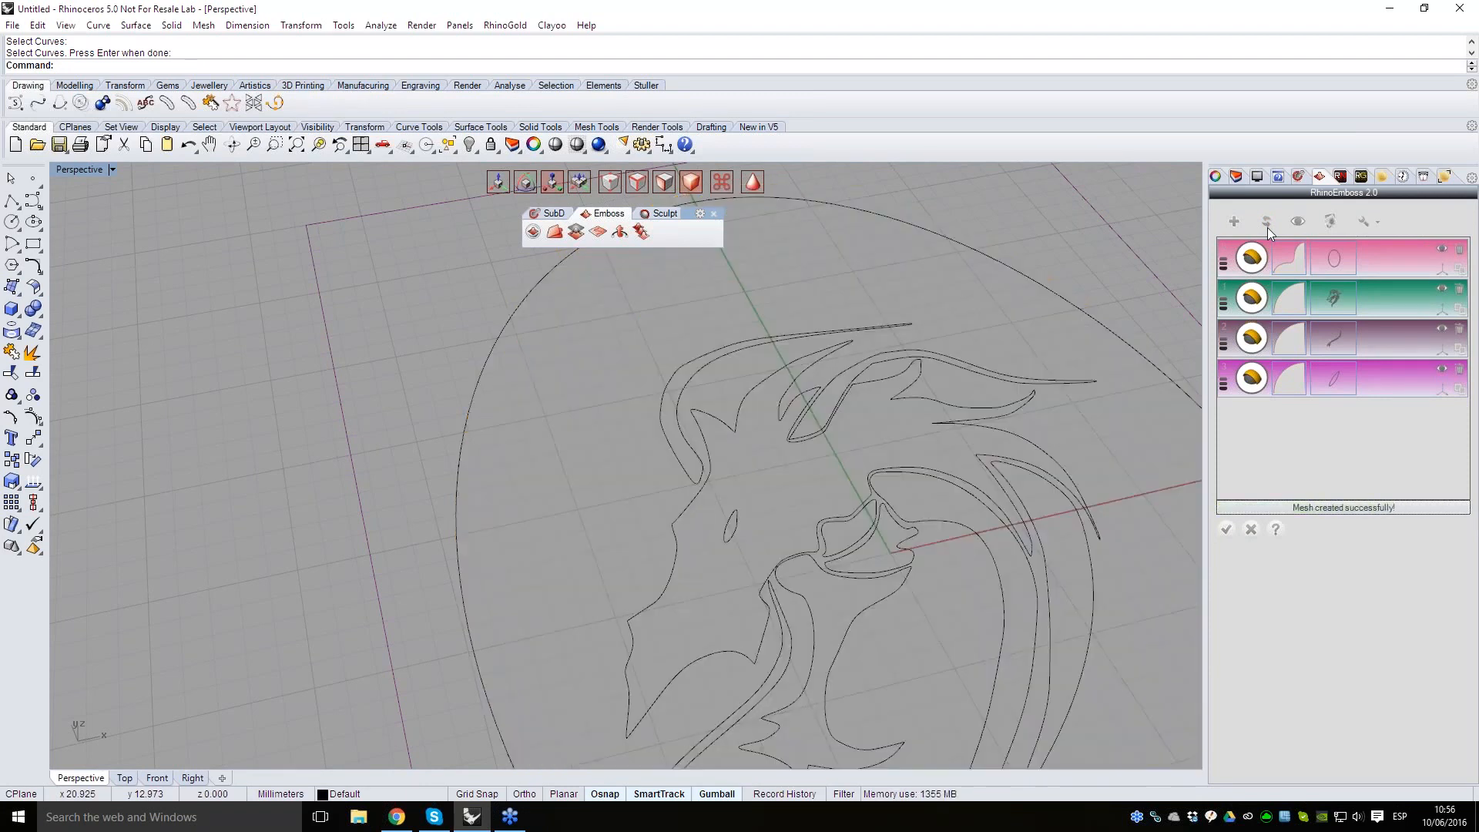
- Adjust the width of the eye layer's profile slightly with its viewport handle and update the emboss mesh
right_click_drag(835, 514, 608, 394)
scroll(609, 394, "up", 10)
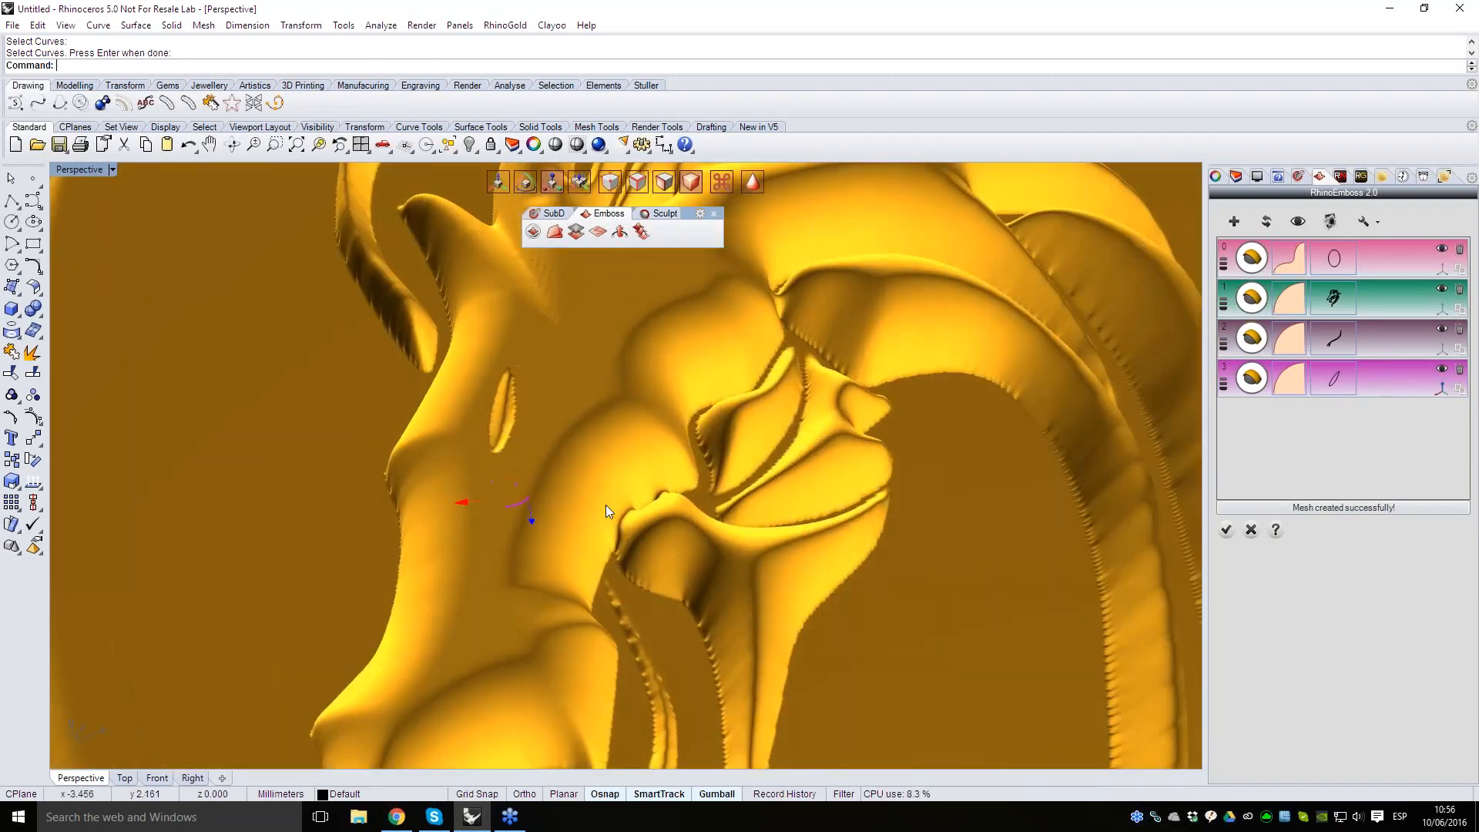
right_click_drag(605, 506, 475, 432)
scroll(452, 460, "up", 3)
scroll(466, 447, "up", 3)
scroll(515, 444, "down", 2)
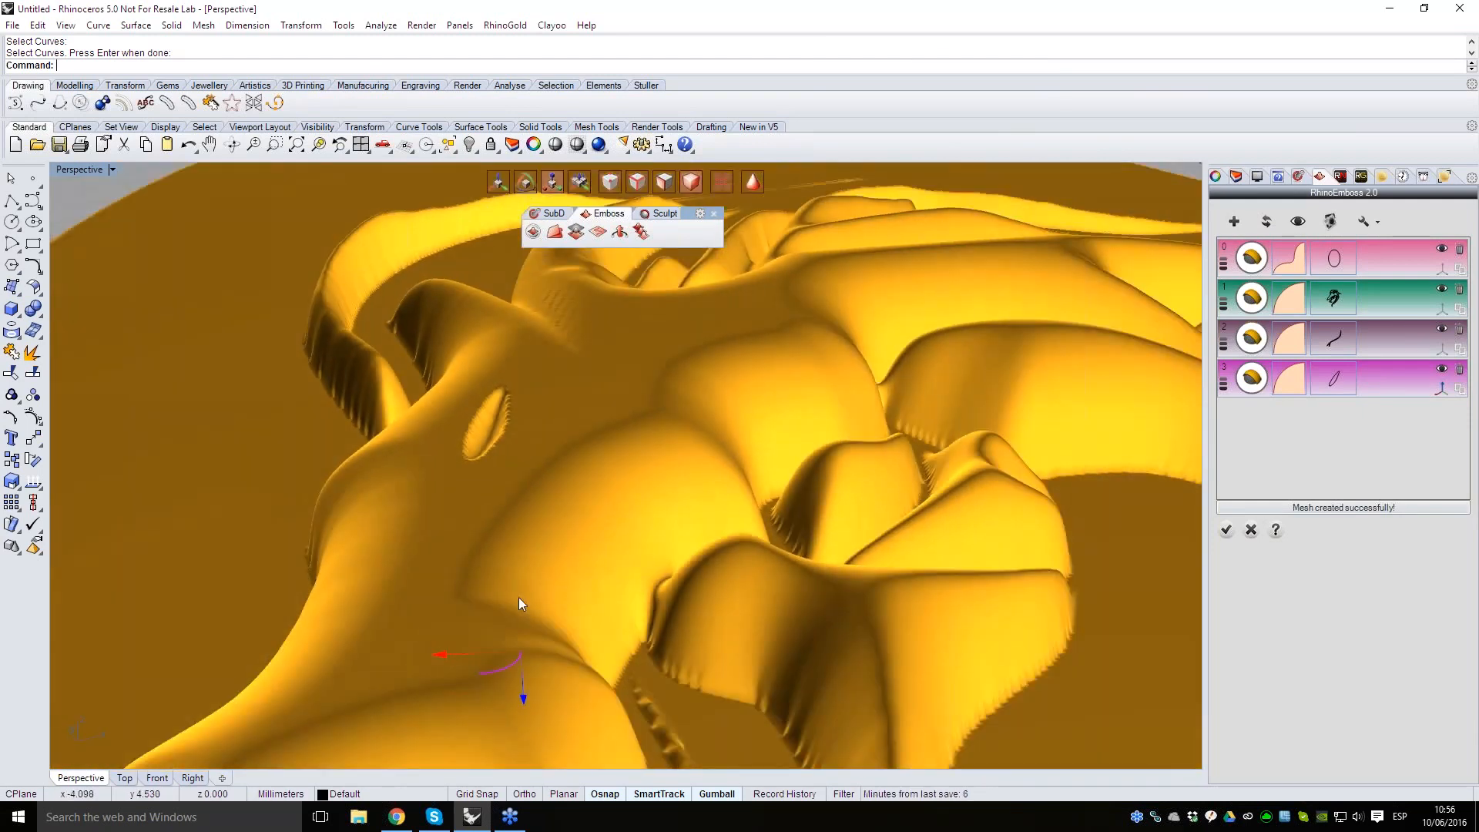
left_click_drag(443, 660, 465, 661)
left_click(1274, 226)
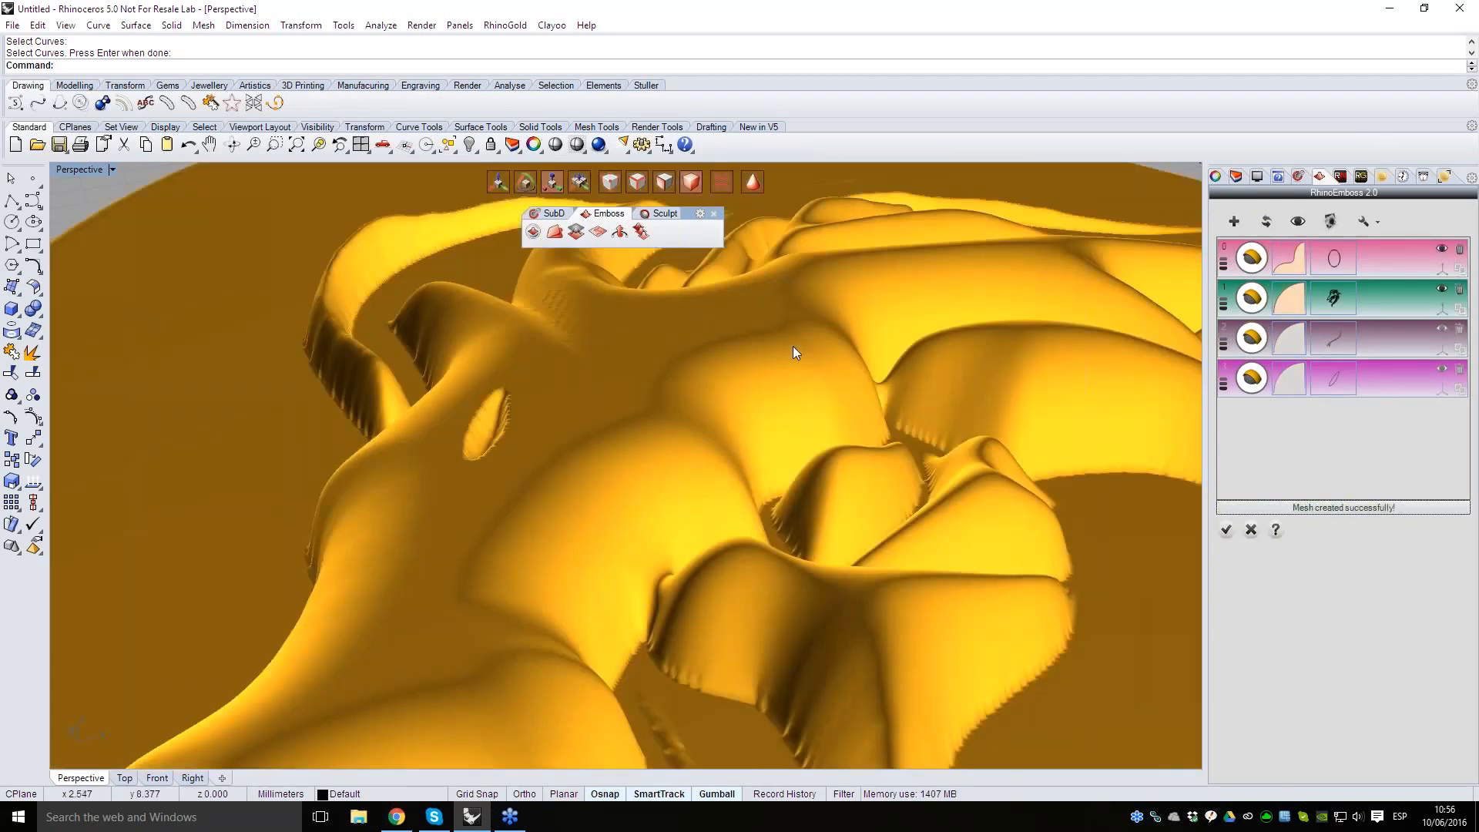
- Examine the carved eye up close and the whole dragon medallion from several angles, and leave the profile handles
scroll(496, 413, "down", 5)
right_click_drag(501, 416, 558, 463)
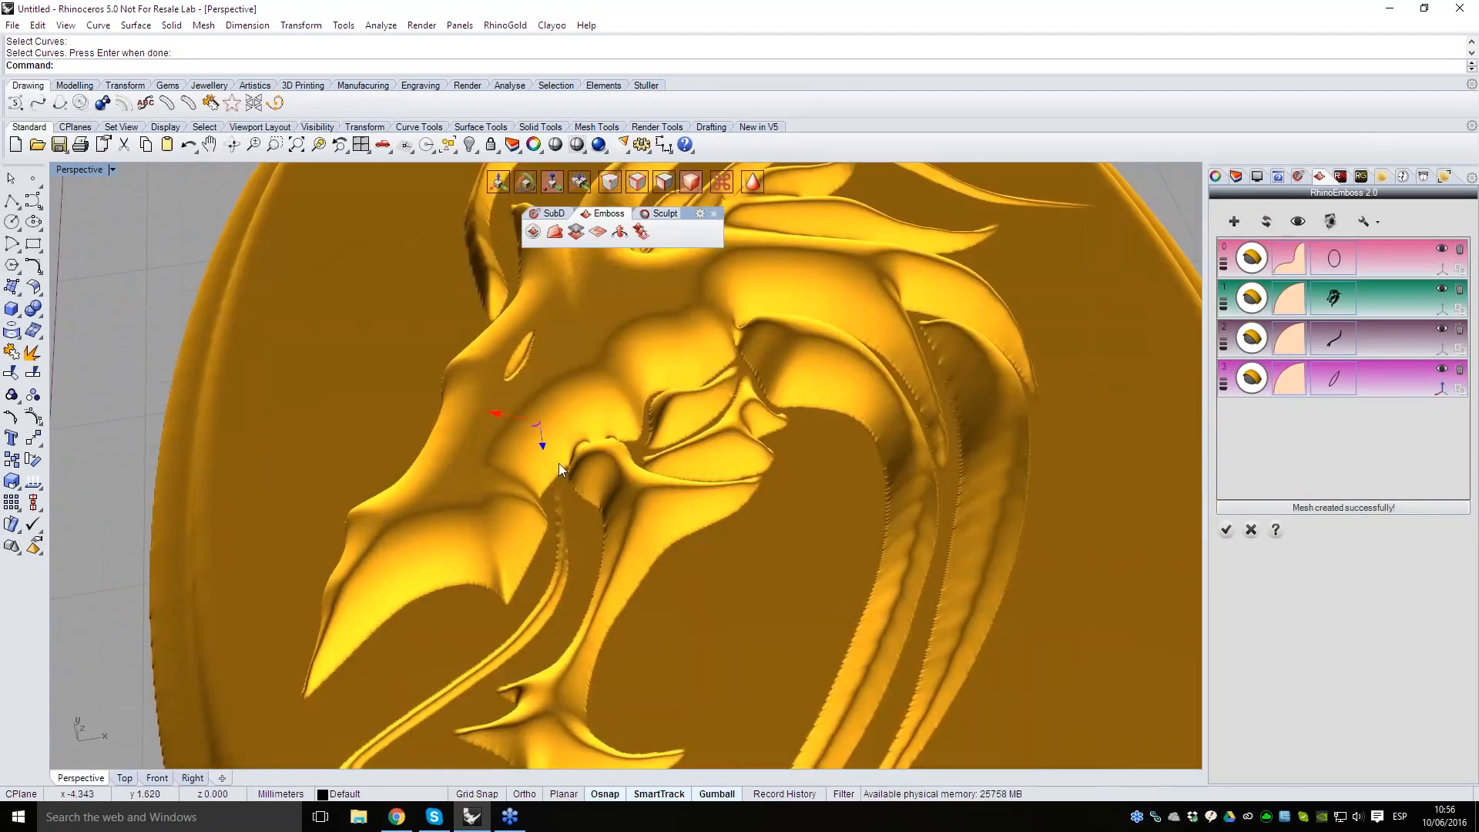
scroll(558, 463, "down", 10)
right_click_drag(764, 500, 839, 526)
scroll(838, 457, "down", 6)
scroll(842, 525, "up", 2)
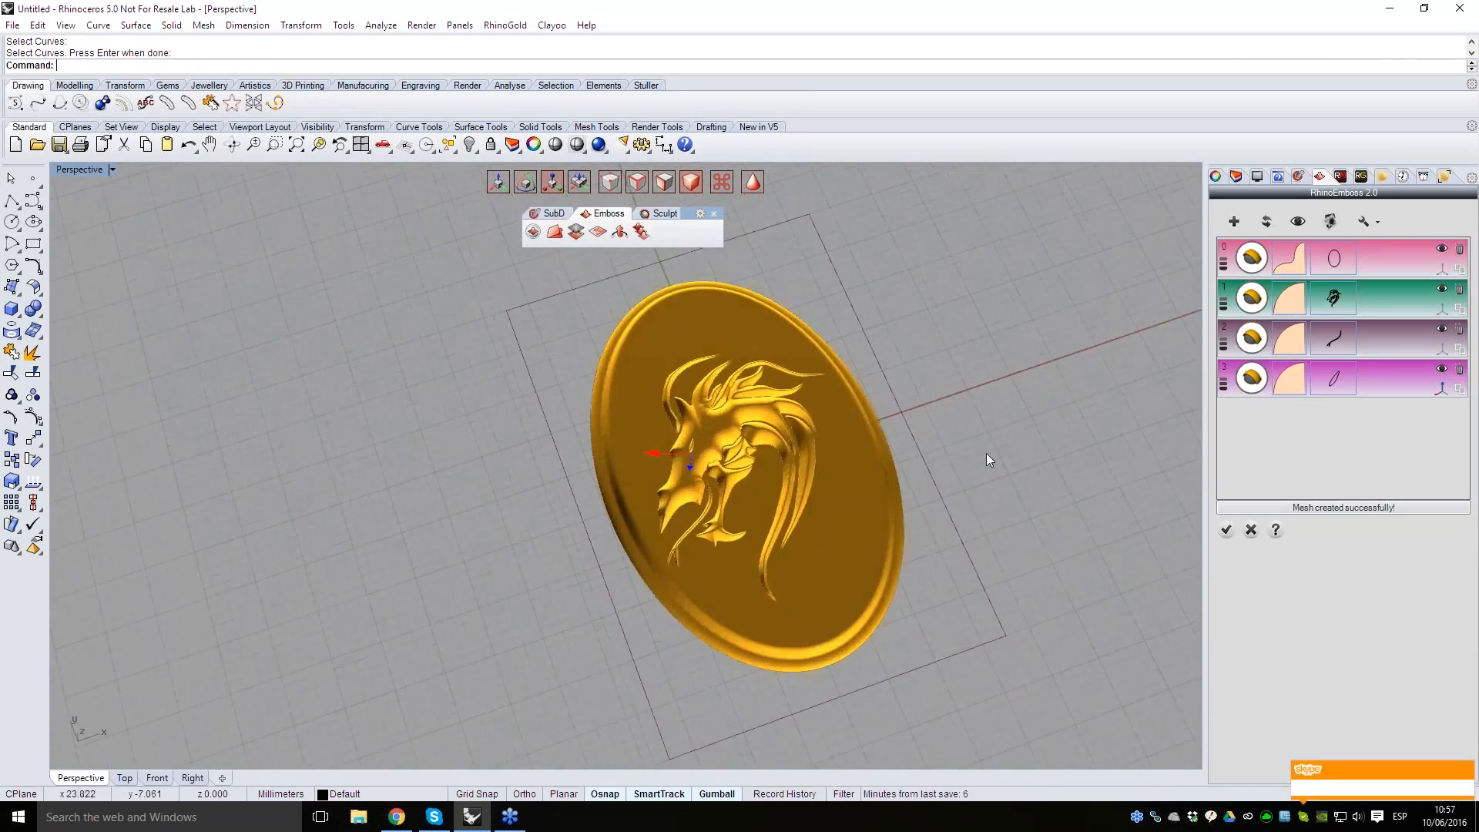
right_click_drag(935, 516, 929, 467)
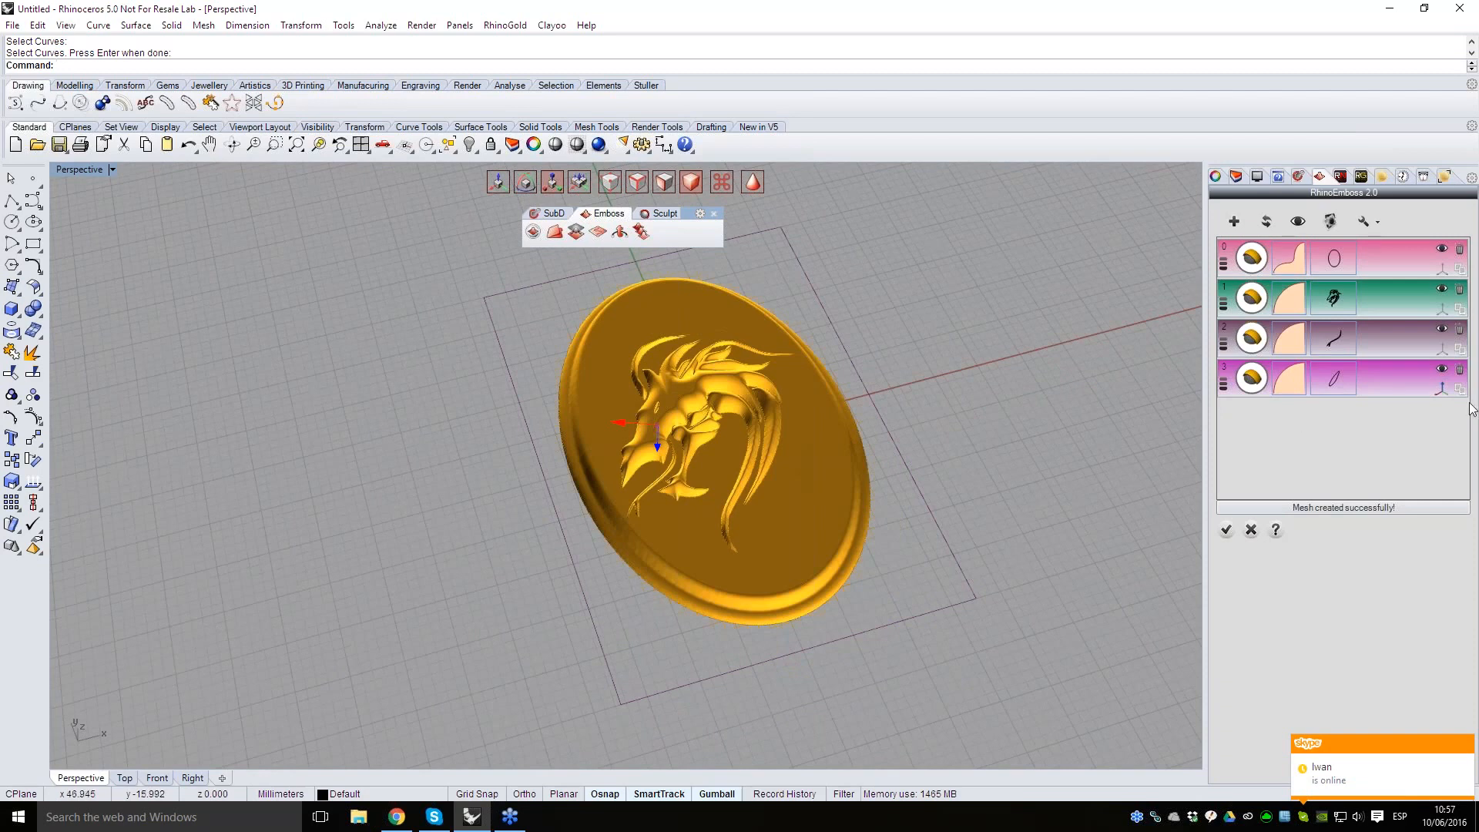
key("Escape")
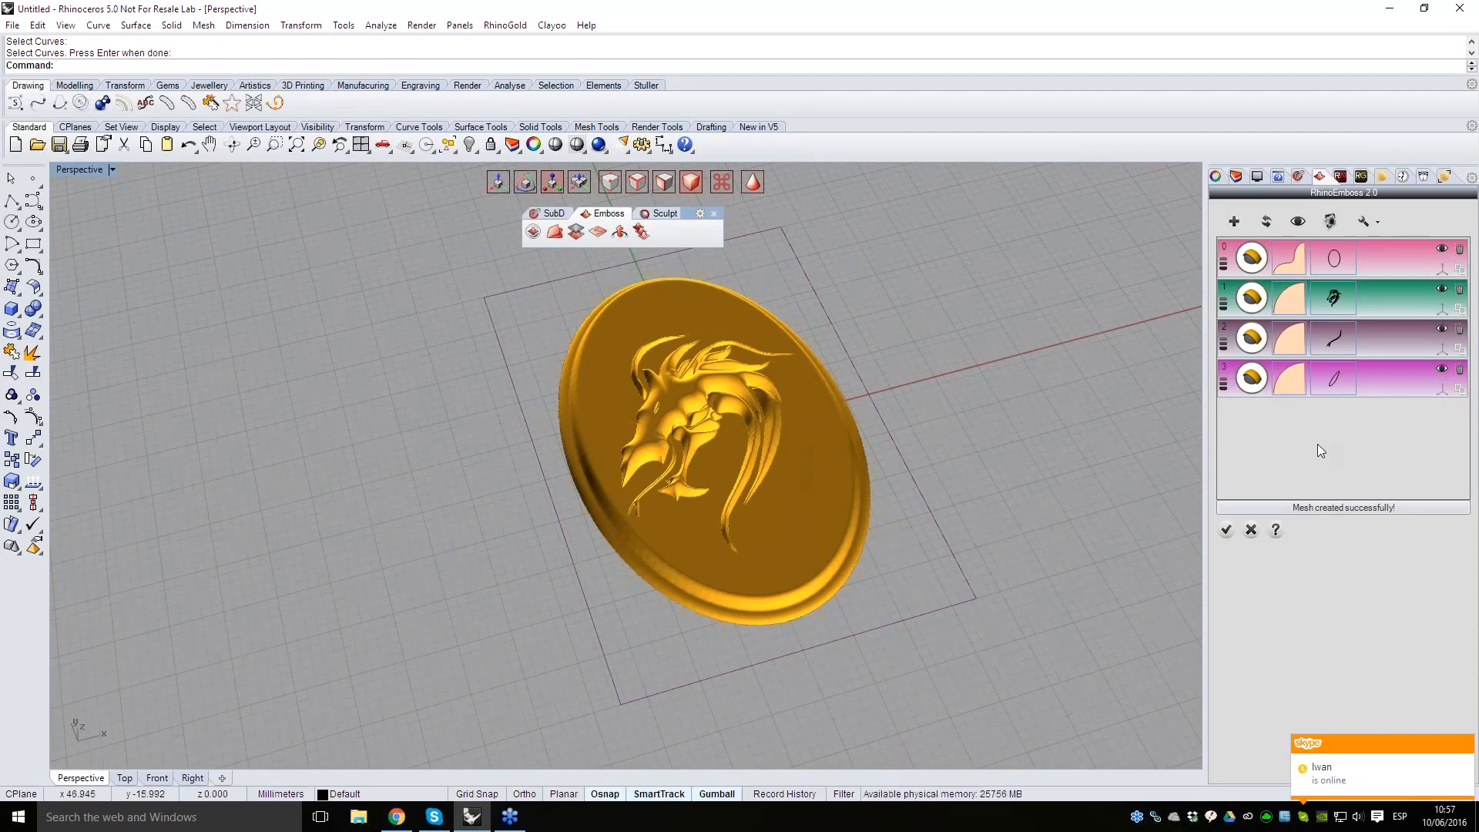
- Add a new emboss layer and switch its type from By Profiles to the image brush
left_click(1233, 223)
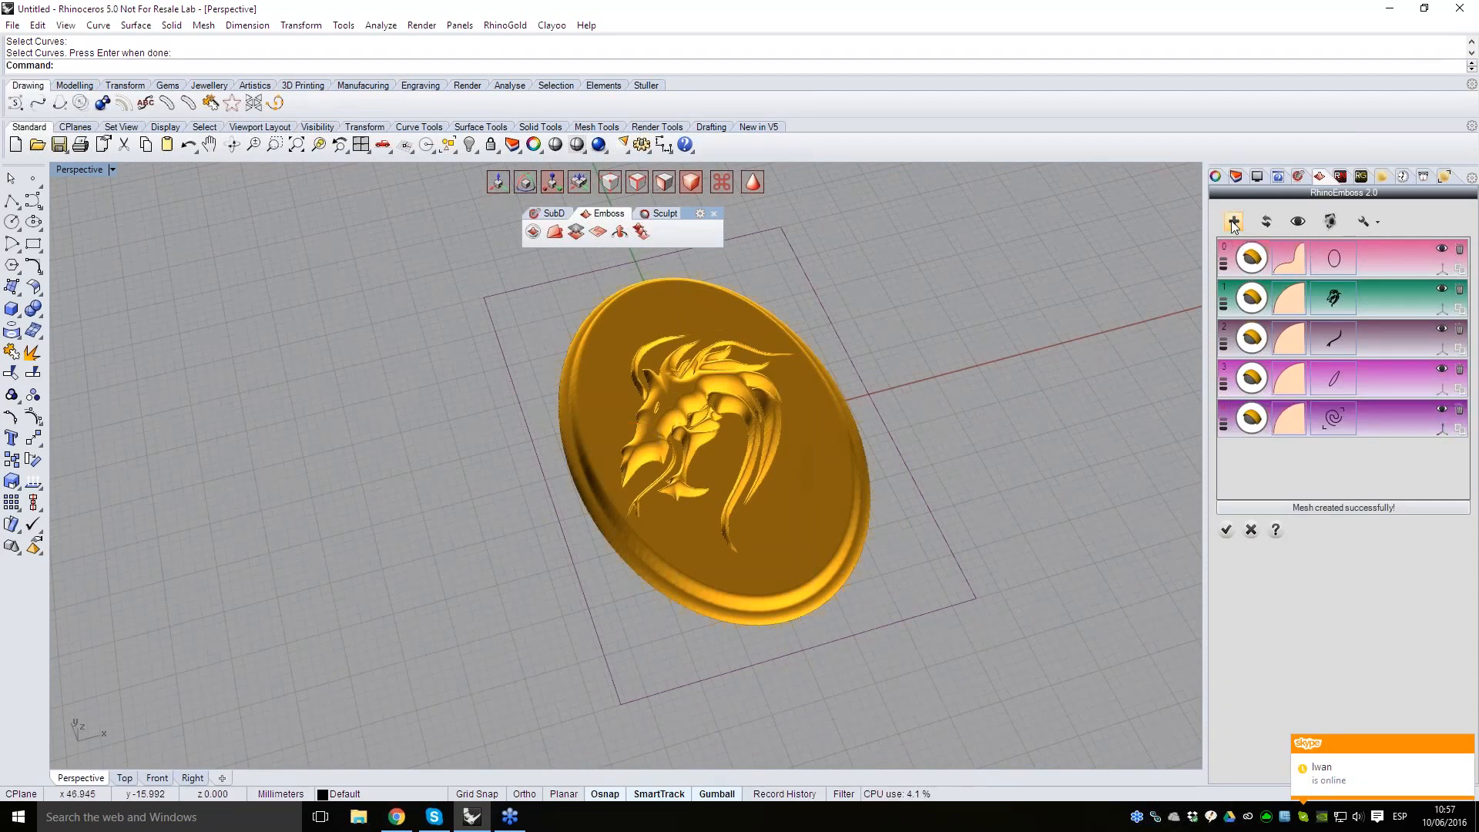
left_click(1252, 417)
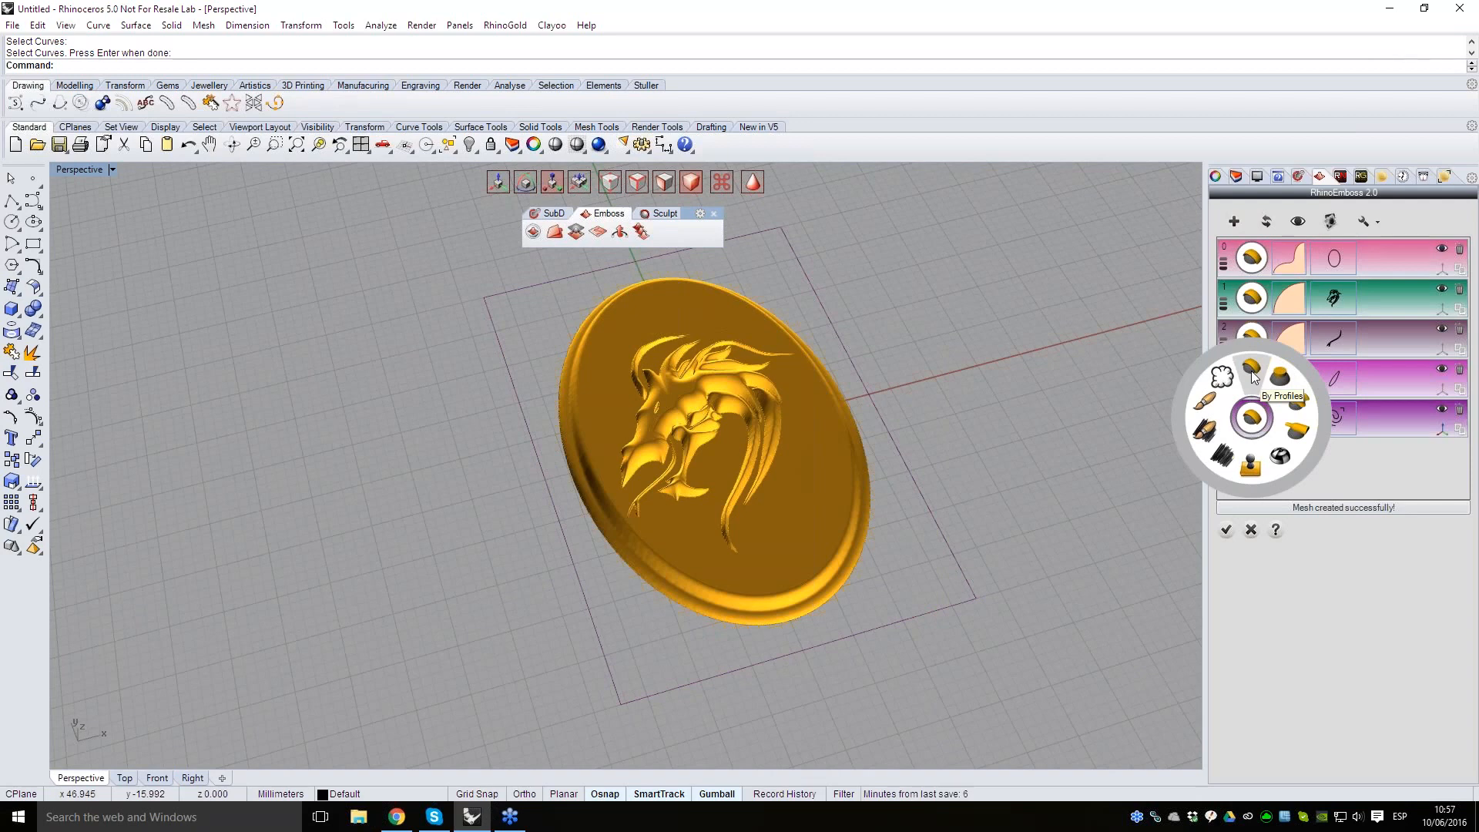
left_click(1205, 431)
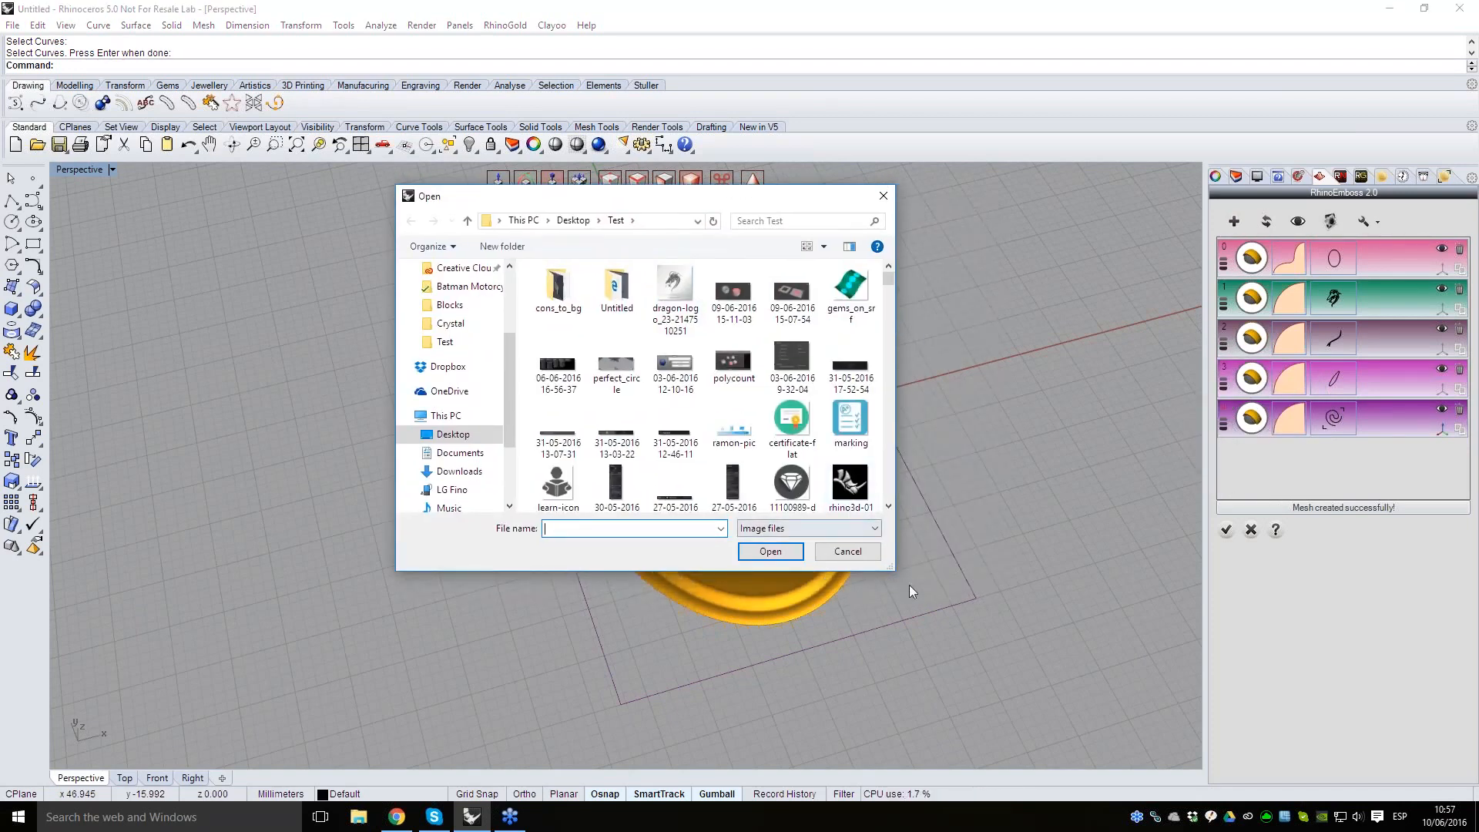
- Load the North Sea ocean photo from the Test folder as the brush layer's texture image
left_click_drag(892, 569, 1162, 692)
scroll(892, 501, "down", 2)
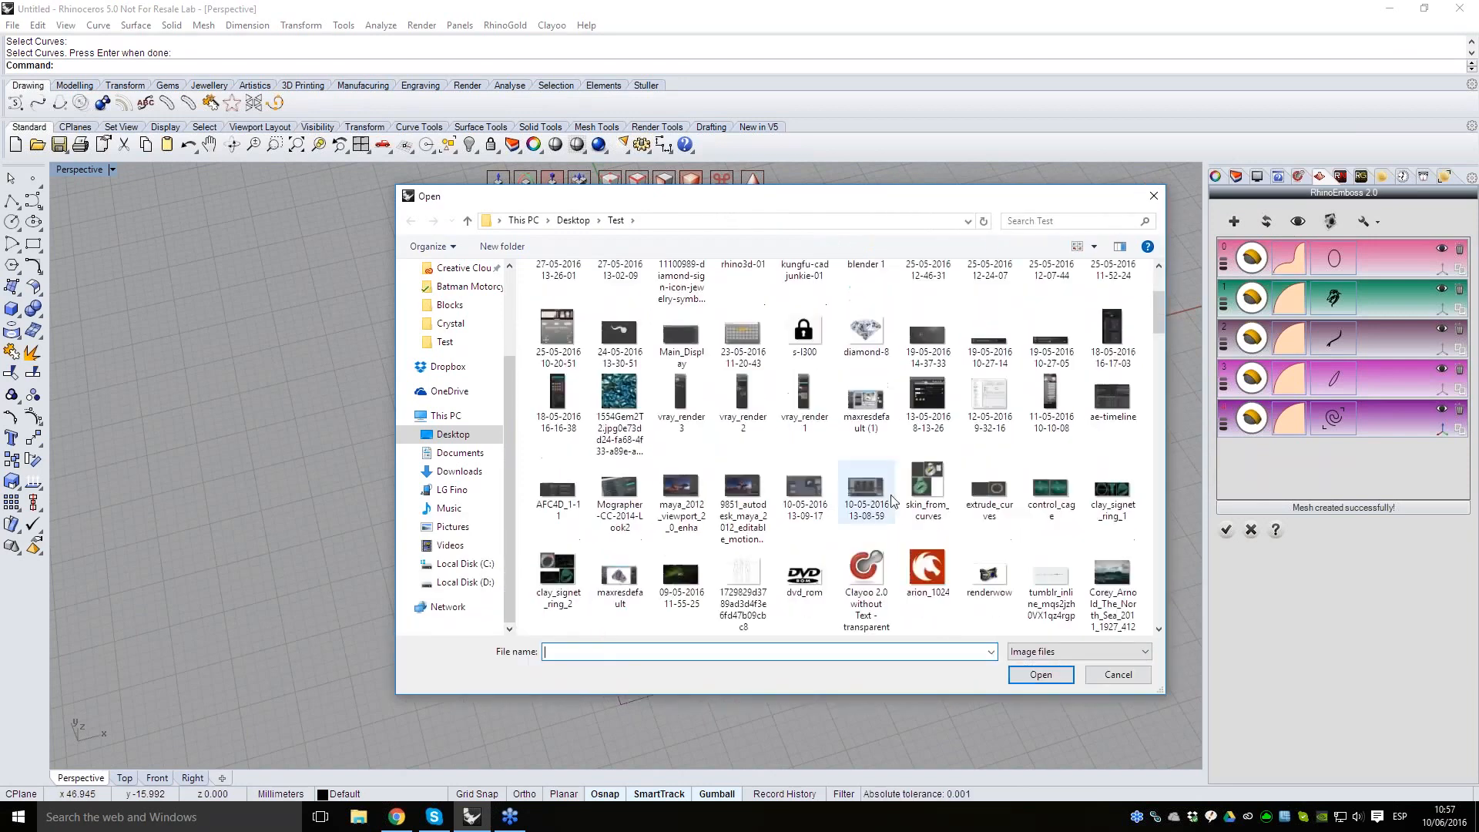
left_click(1118, 583)
scroll(1118, 583, "down", 3)
double_click(1112, 327)
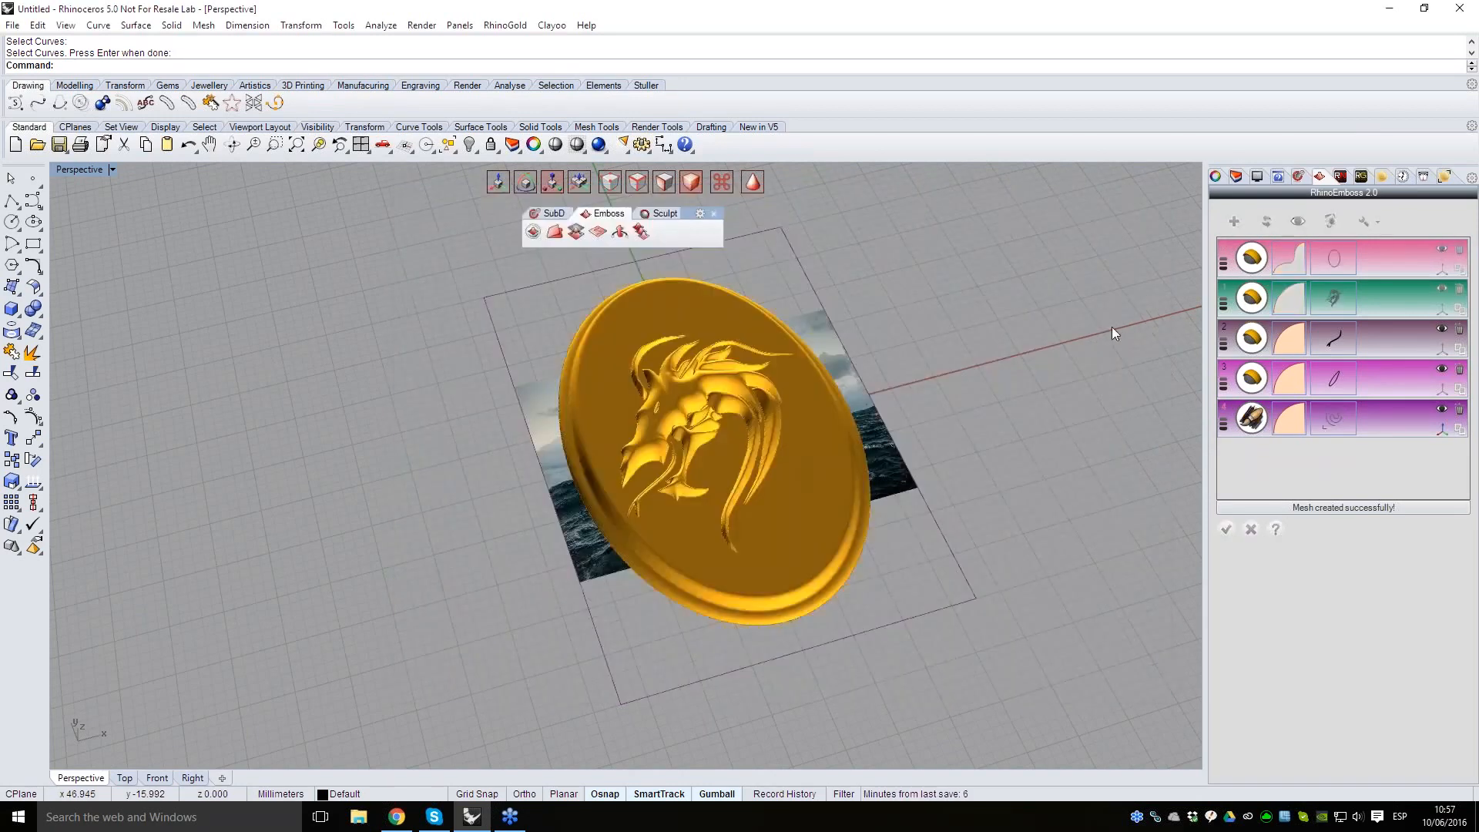
- Set the brush size to 5.00 and paint the ocean texture onto the medallion background behind the dragon's mane
right_click_drag(944, 492, 879, 373)
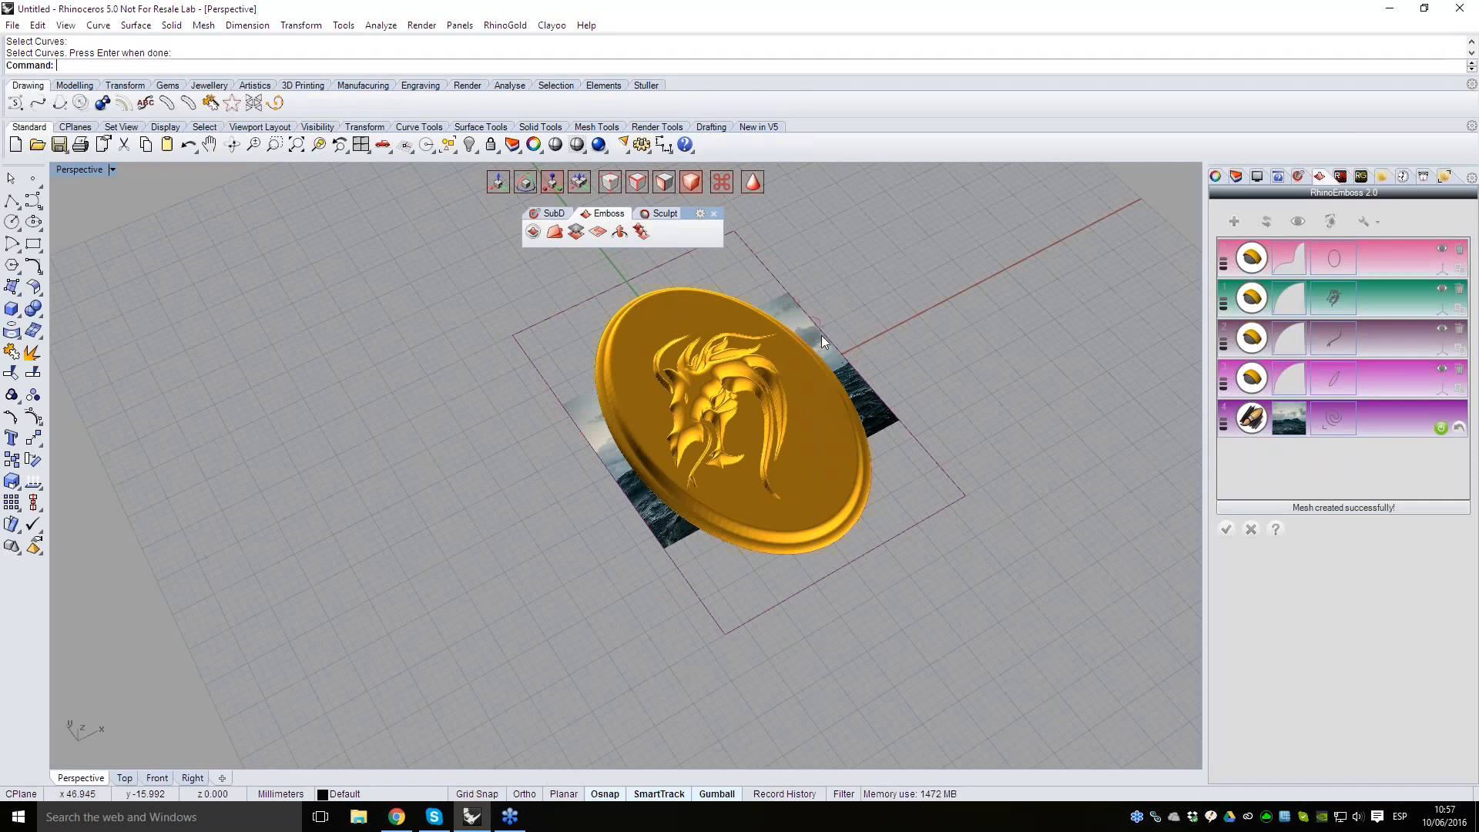
scroll(839, 359, "up", 5)
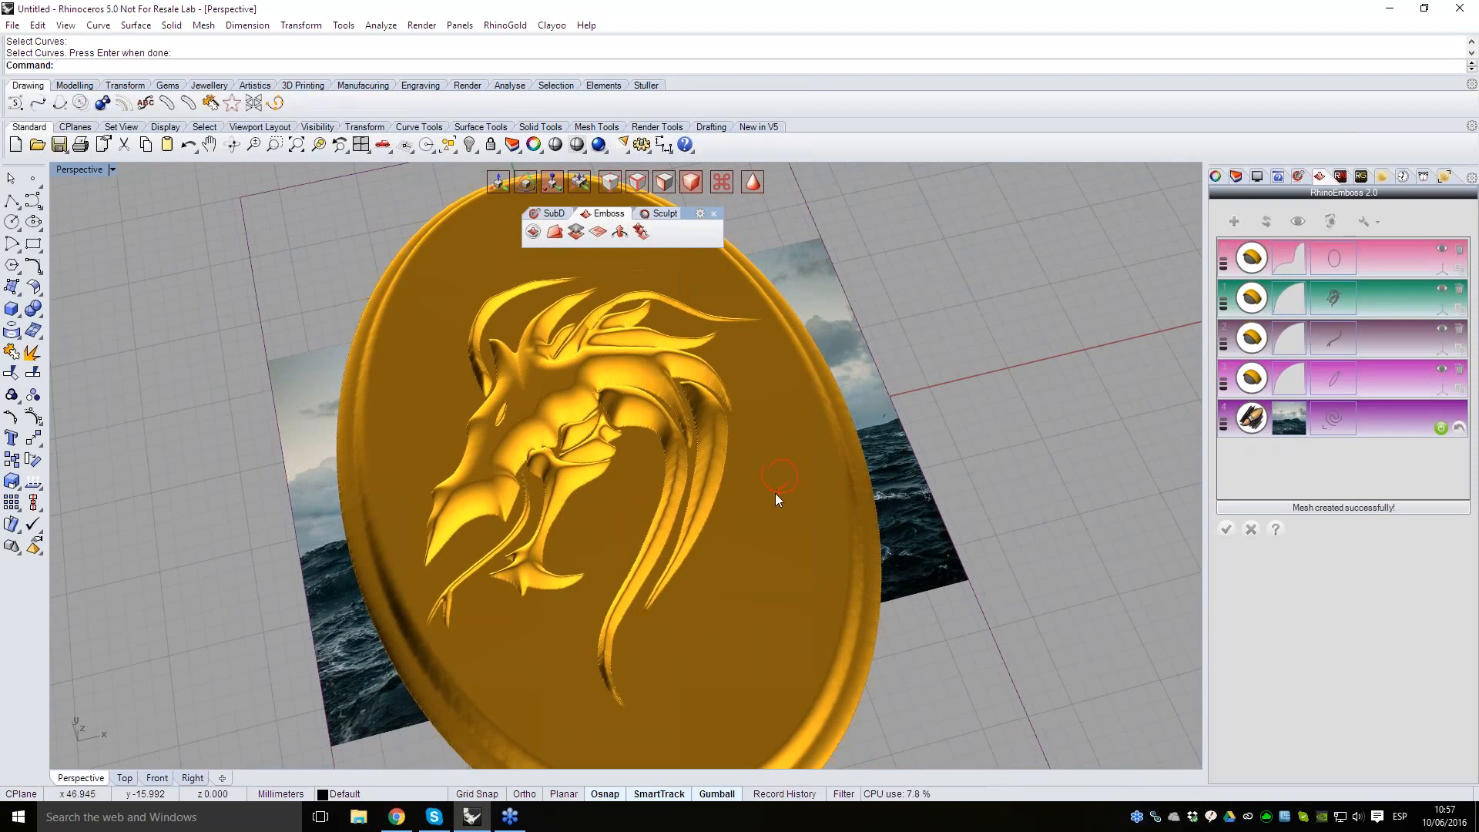
left_click(822, 530)
left_click(1283, 416)
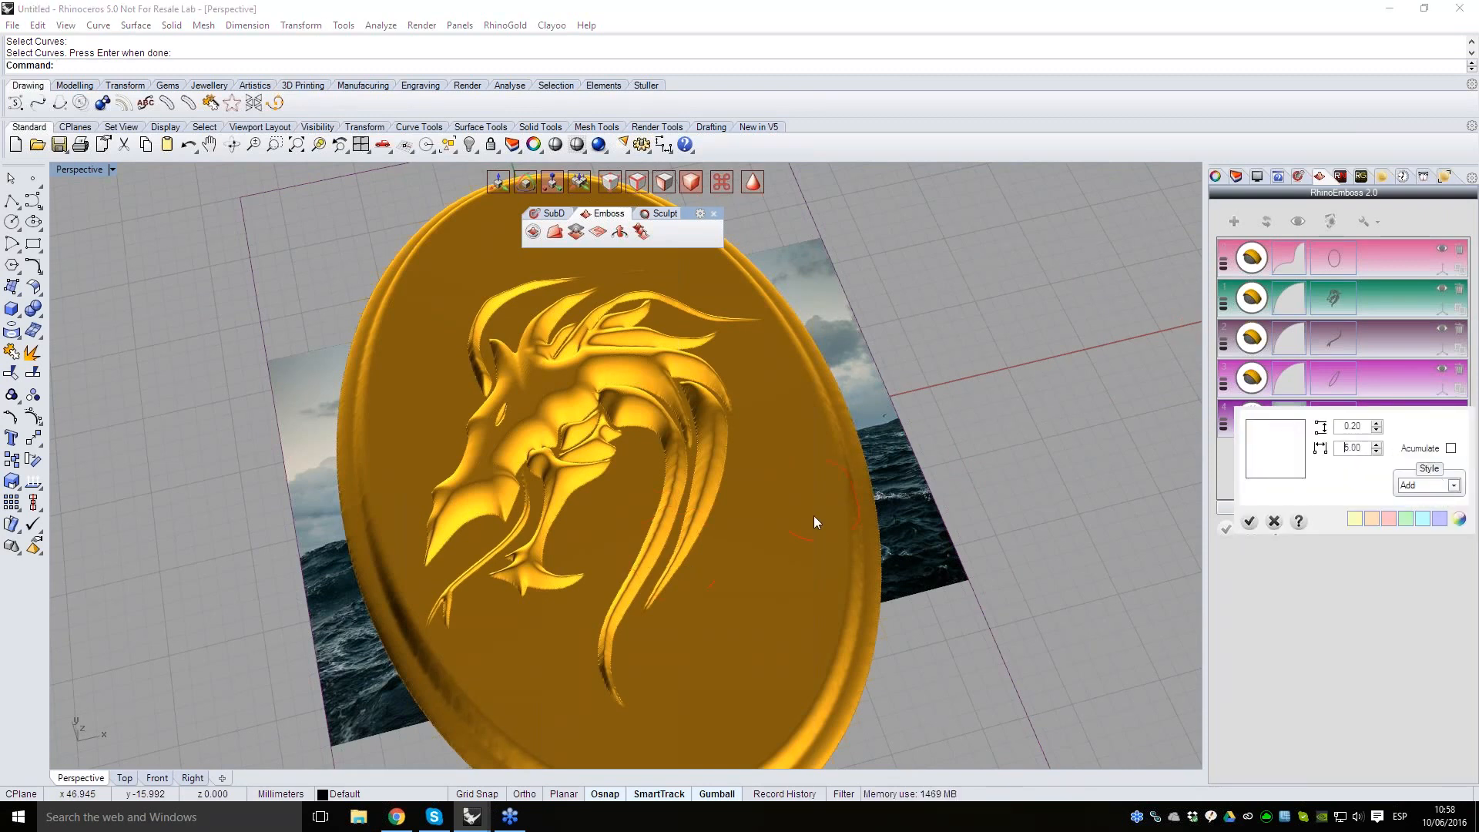
mouse_move(815, 524)
left_mouse_down()
mouse_move(838, 499)
mouse_move(817, 424)
left_mouse_up()
mouse_move(811, 372)
left_mouse_down()
mouse_move(807, 492)
mouse_move(763, 551)
left_mouse_up()
mouse_move(772, 461)
left_mouse_down()
mouse_move(803, 396)
mouse_move(768, 360)
left_mouse_up()
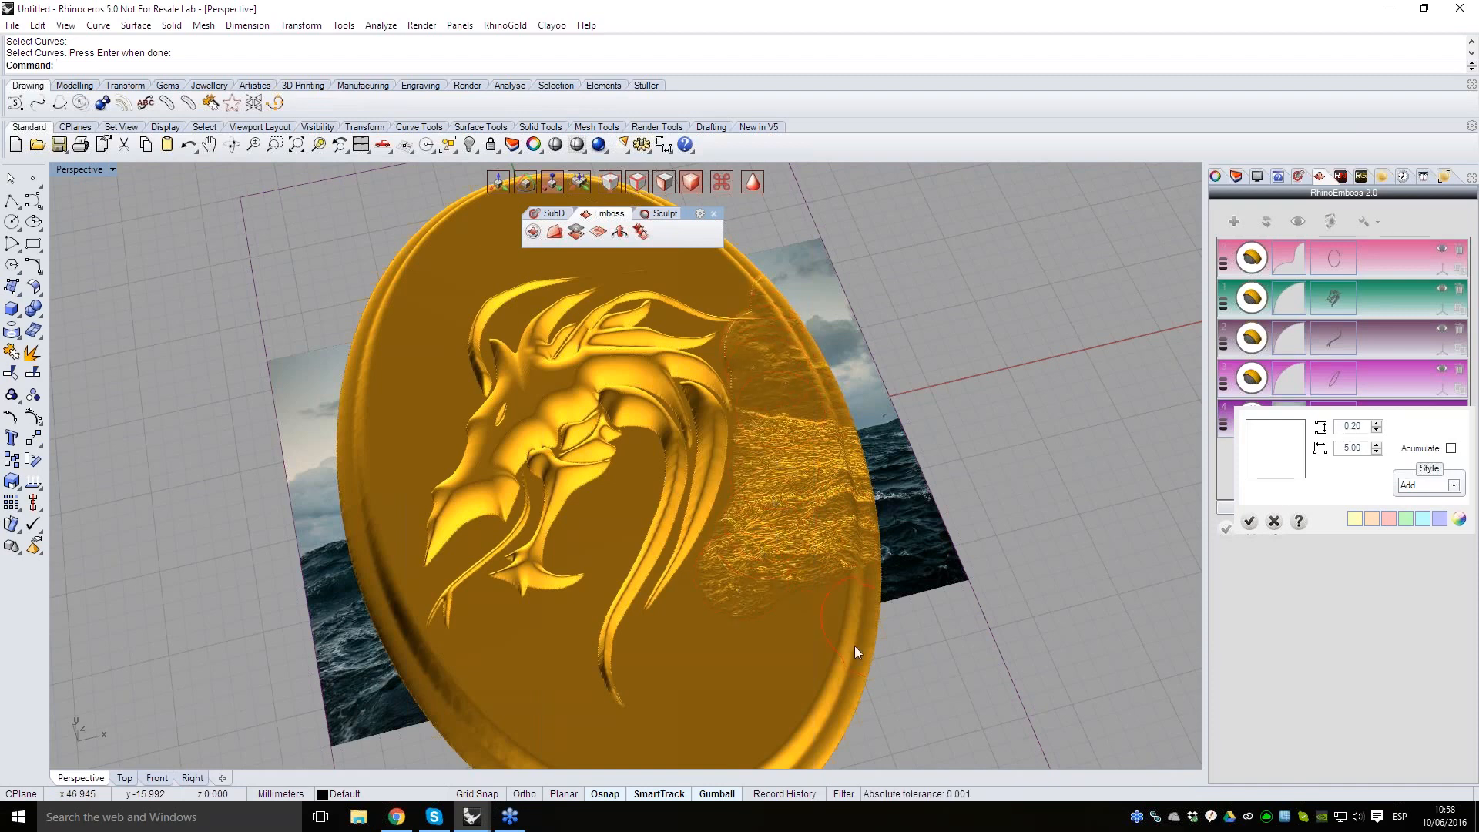
- Set the brush size to 2.00 and paint the ocean texture between the mane and neck and around the lower jaw
double_click(1350, 448)
type("2")
key("Return")
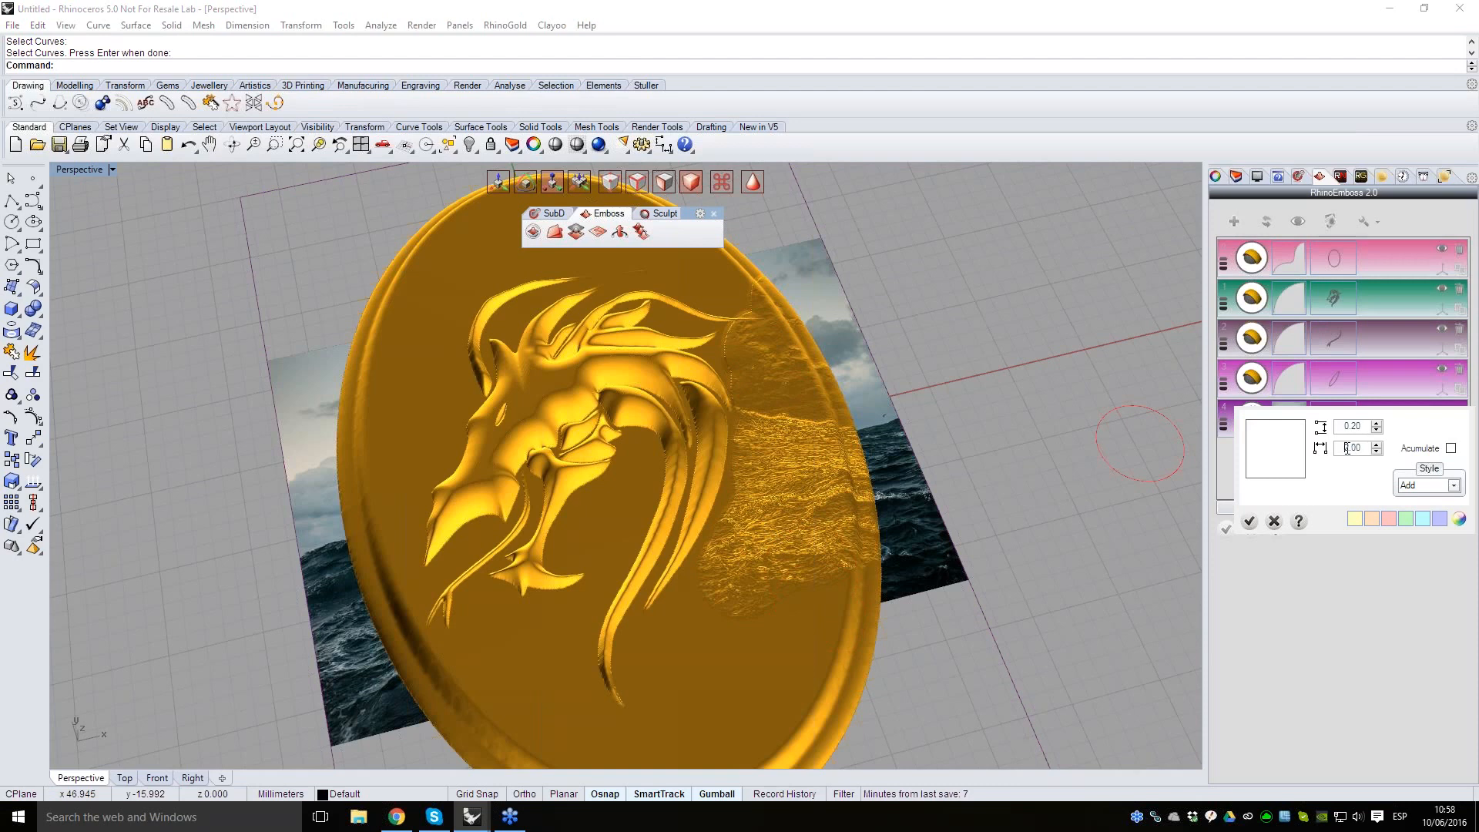
mouse_move(567, 505)
left_mouse_down()
mouse_move(573, 557)
mouse_move(644, 501)
mouse_move(635, 510)
left_mouse_up()
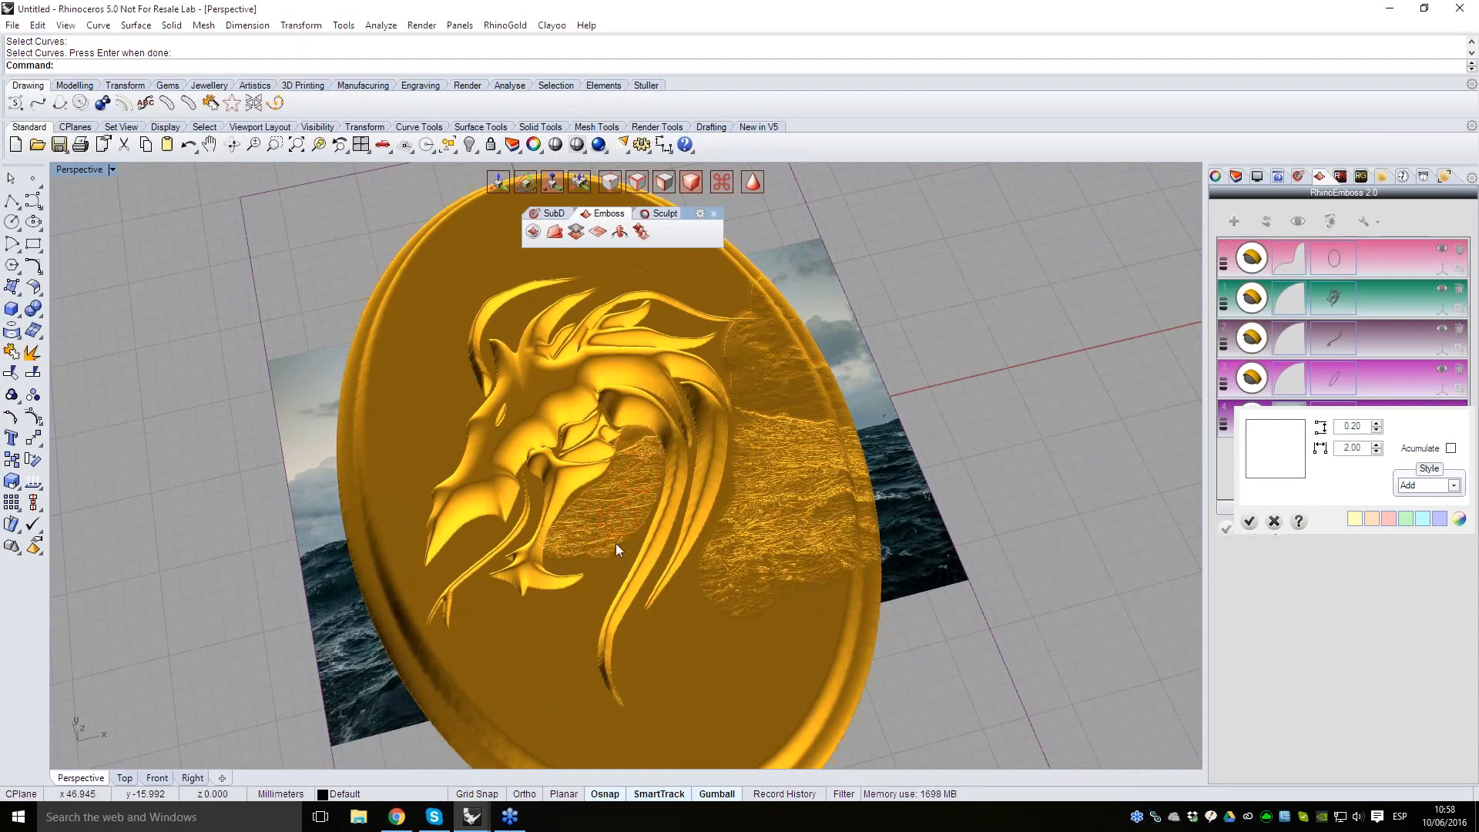
mouse_move(575, 567)
left_mouse_down()
mouse_move(627, 521)
mouse_move(625, 533)
left_mouse_up()
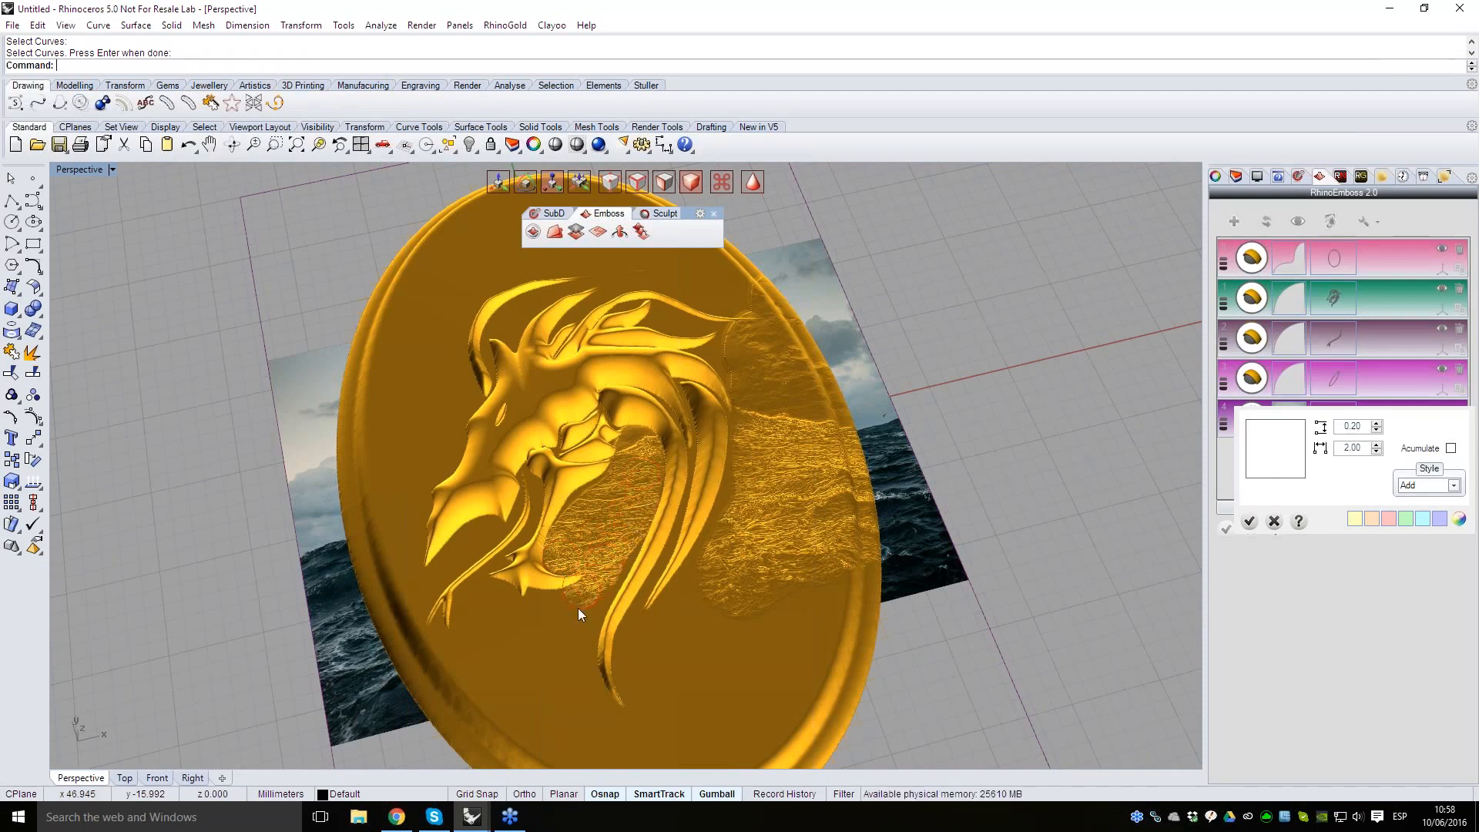
mouse_move(475, 621)
left_mouse_down()
mouse_move(441, 675)
mouse_move(369, 576)
mouse_move(400, 482)
mouse_move(410, 554)
left_mouse_up()
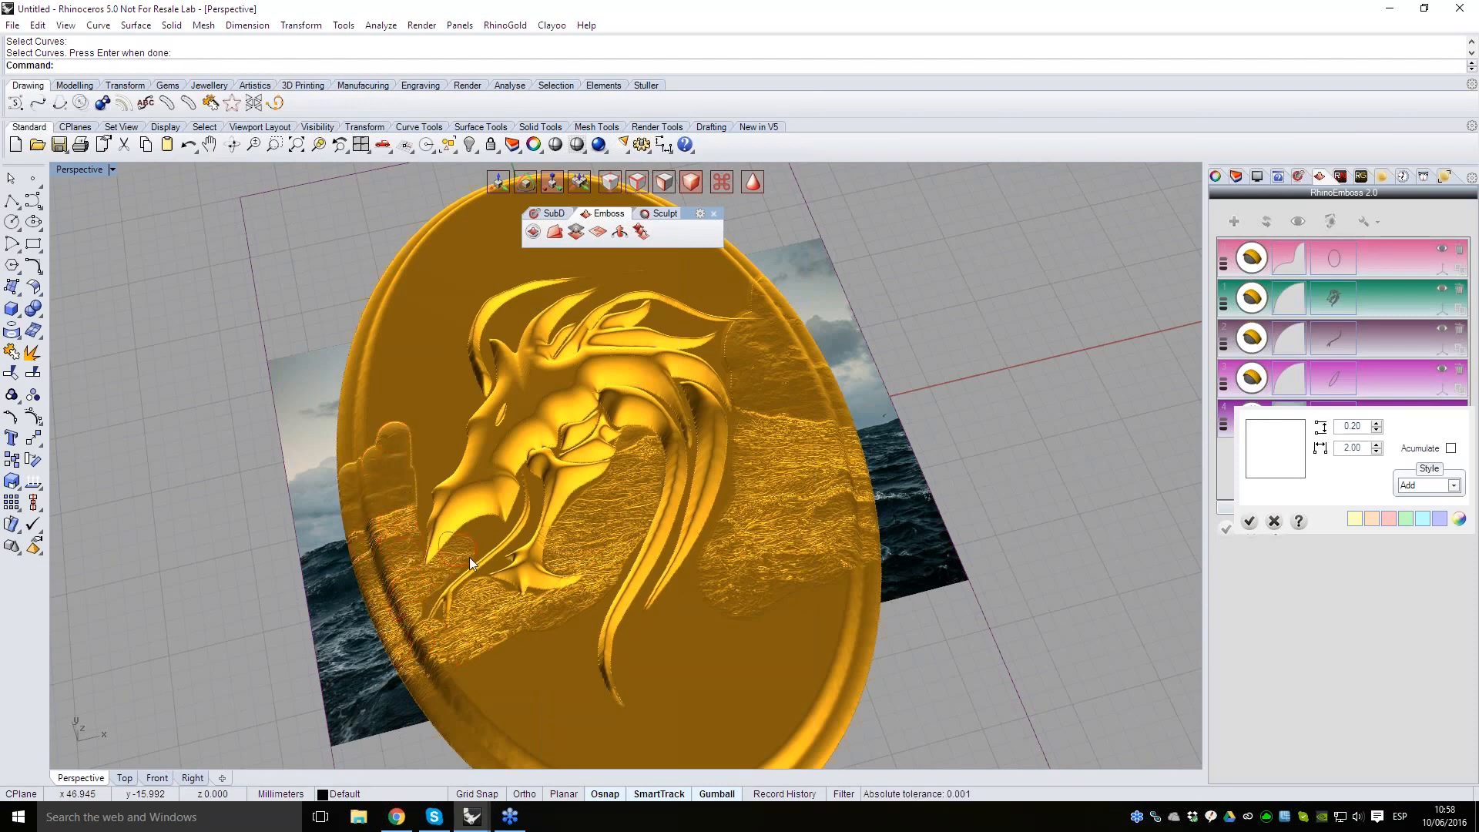
- Paint the photo's cloudy sky in front of the dragon's face and fill in more texture near the mane's lower strands
right_click_drag(411, 487, 414, 567)
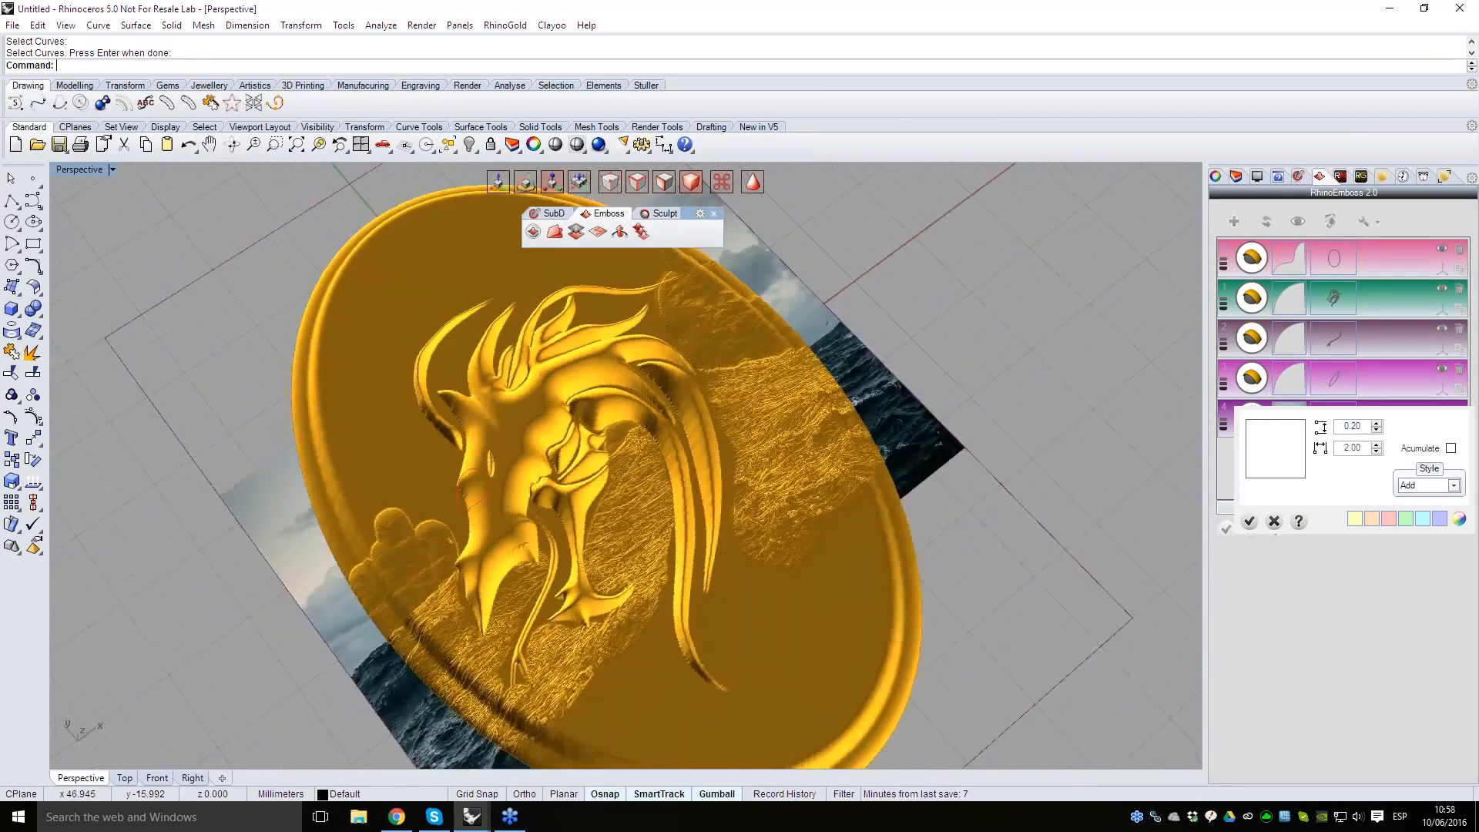
scroll(414, 567, "down", 5)
scroll(447, 540, "up", 4)
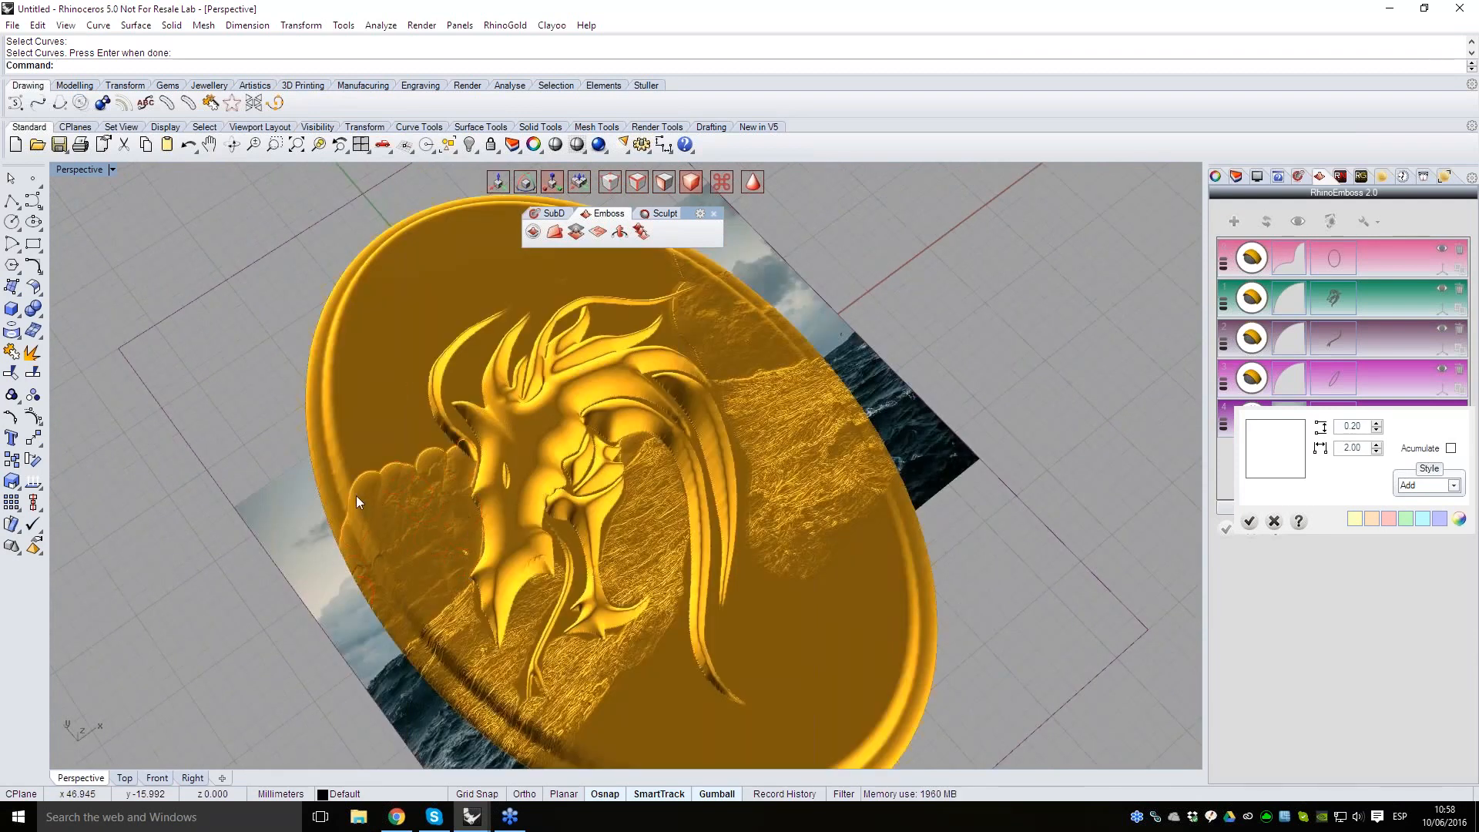
left_click(380, 500)
right_click_drag(418, 483, 693, 509)
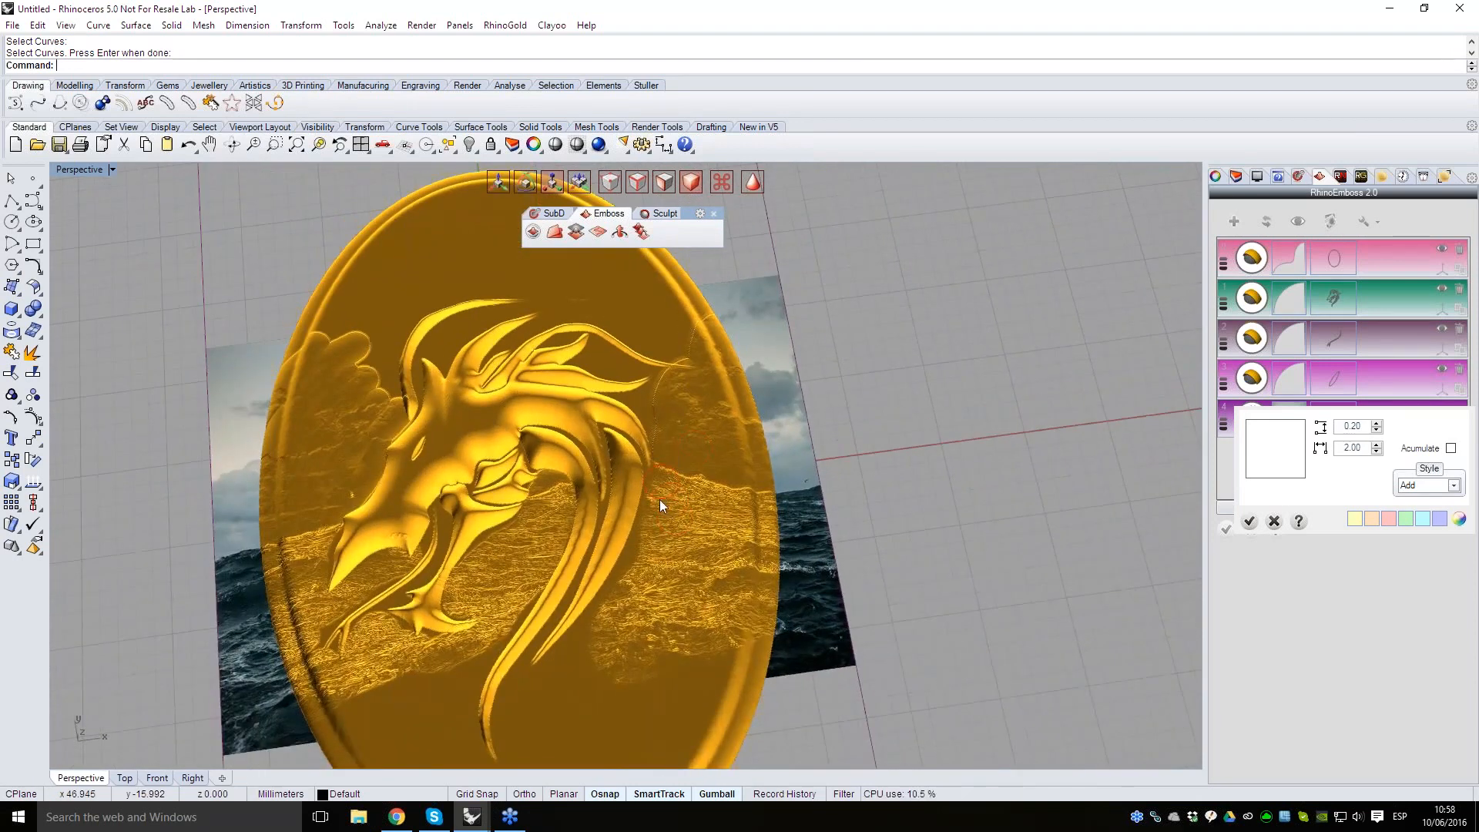
mouse_move(542, 686)
left_mouse_down()
mouse_move(362, 705)
mouse_move(453, 664)
mouse_move(539, 570)
left_mouse_up()
scroll(581, 529, "down", 9)
right_click_drag(581, 530, 755, 633)
scroll(759, 639, "up", 5)
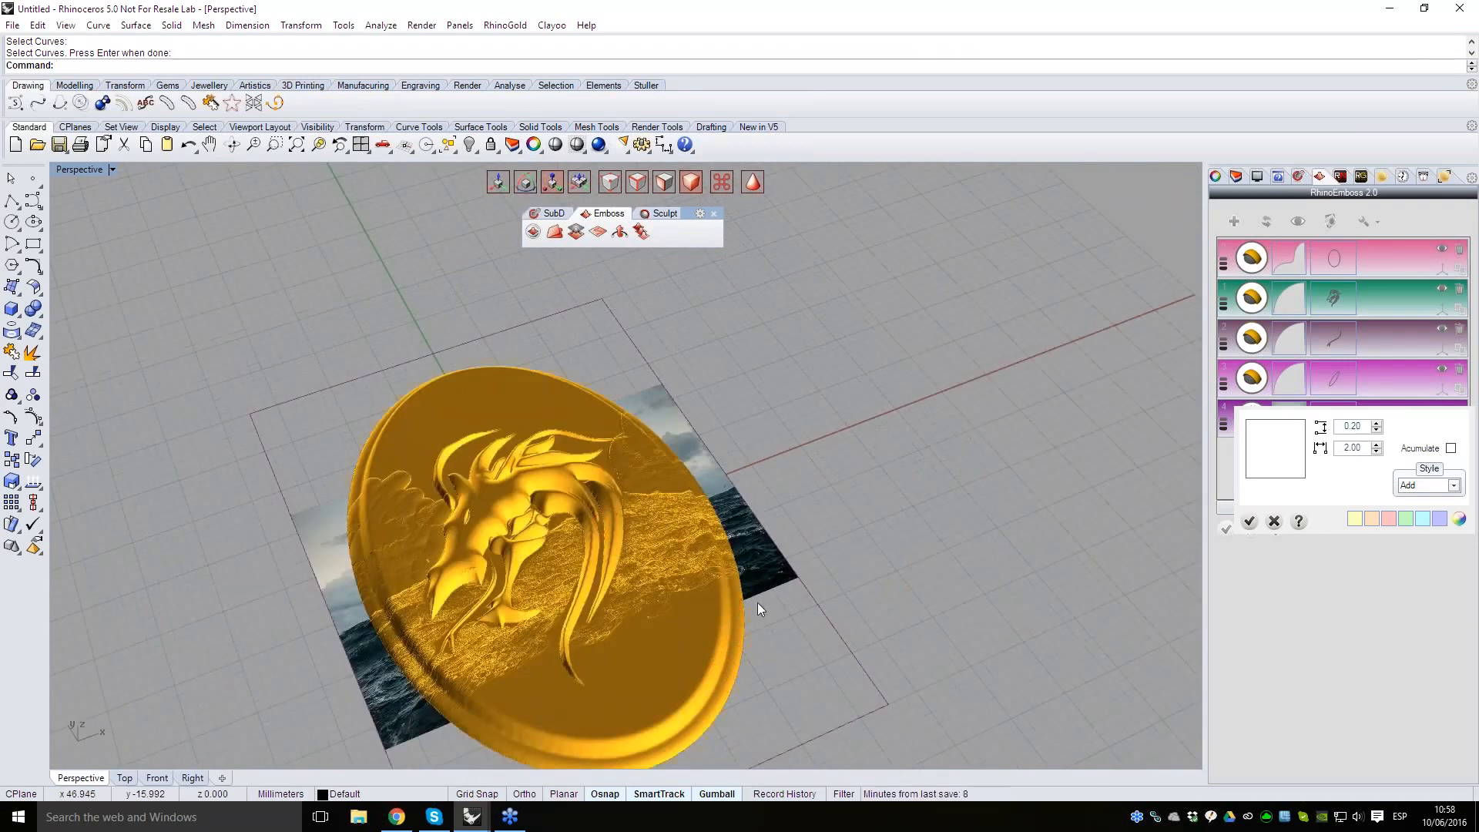
- Check the painted ocean texture on the medallion and accept the brush layer
right_click_drag(775, 584, 695, 349)
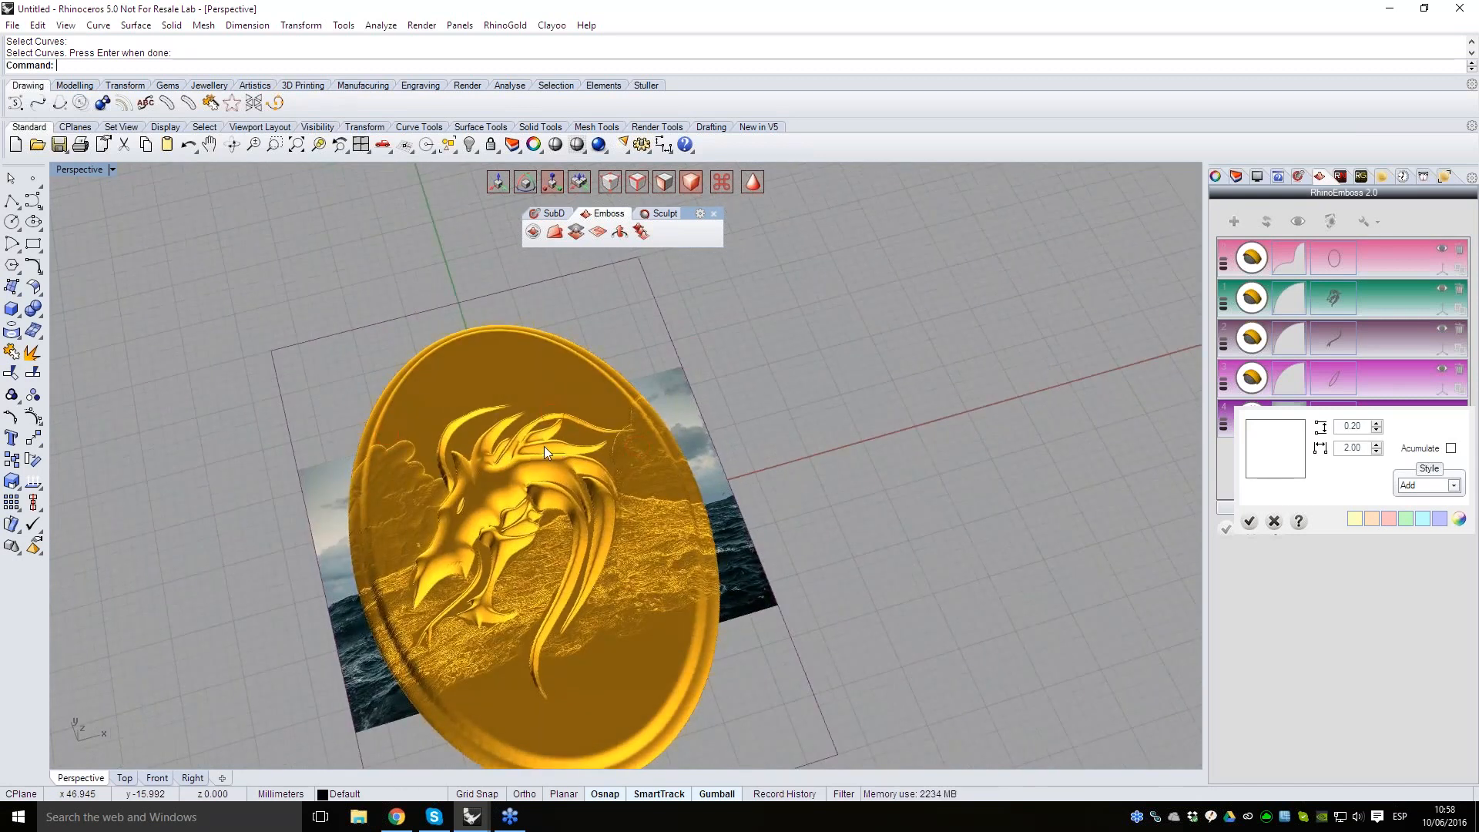
right_click_drag(458, 442, 637, 478)
right_click_drag(399, 464, 977, 483)
left_click(1251, 523)
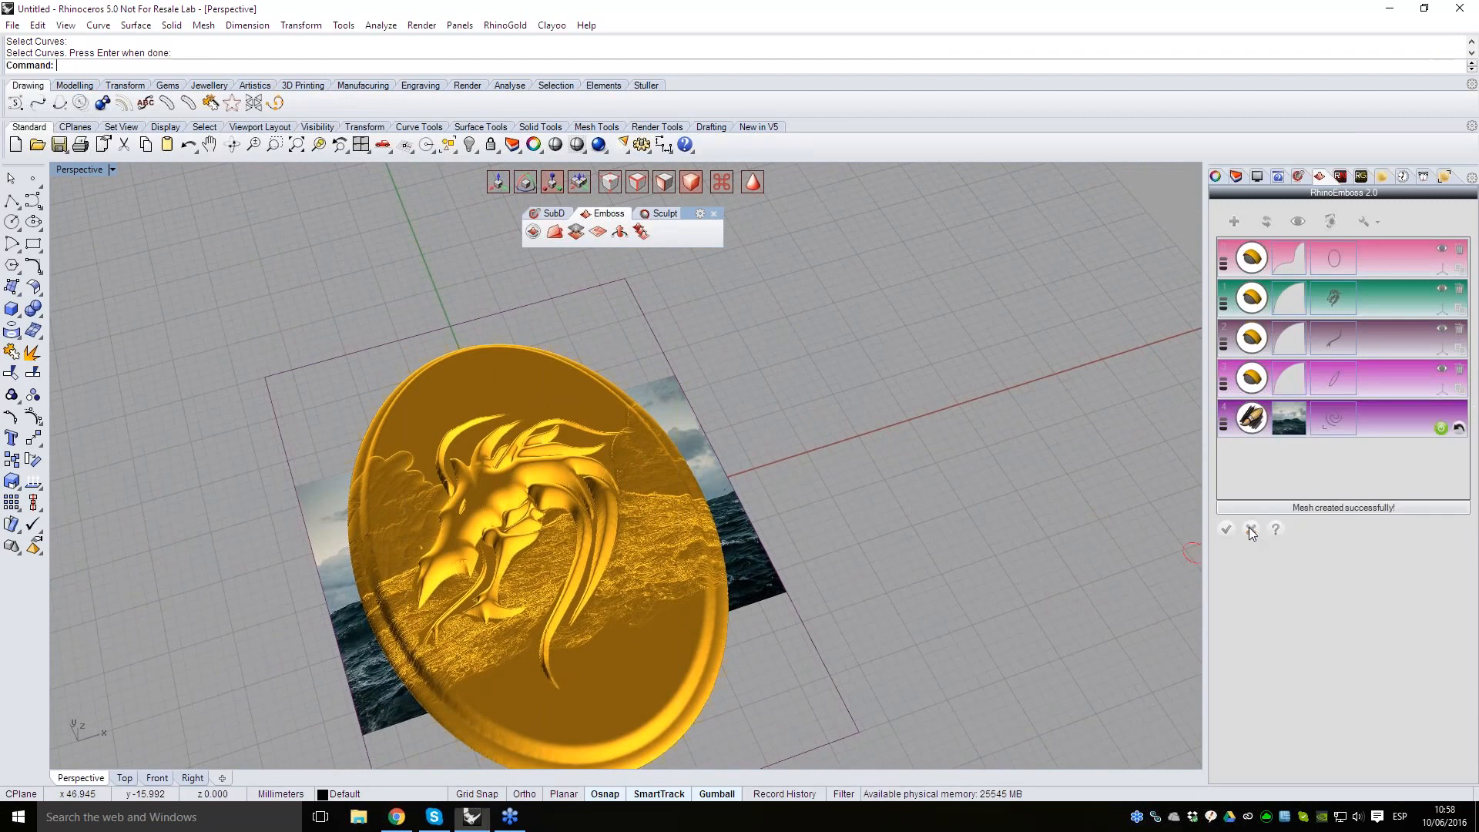
- Update the emboss with all five layers and accept it to generate the medallion mesh
right_click(875, 451)
right_click_drag(944, 464, 990, 409)
scroll(990, 408, "down", 3)
right_click_drag(885, 479, 859, 539)
scroll(778, 516, "up", 4)
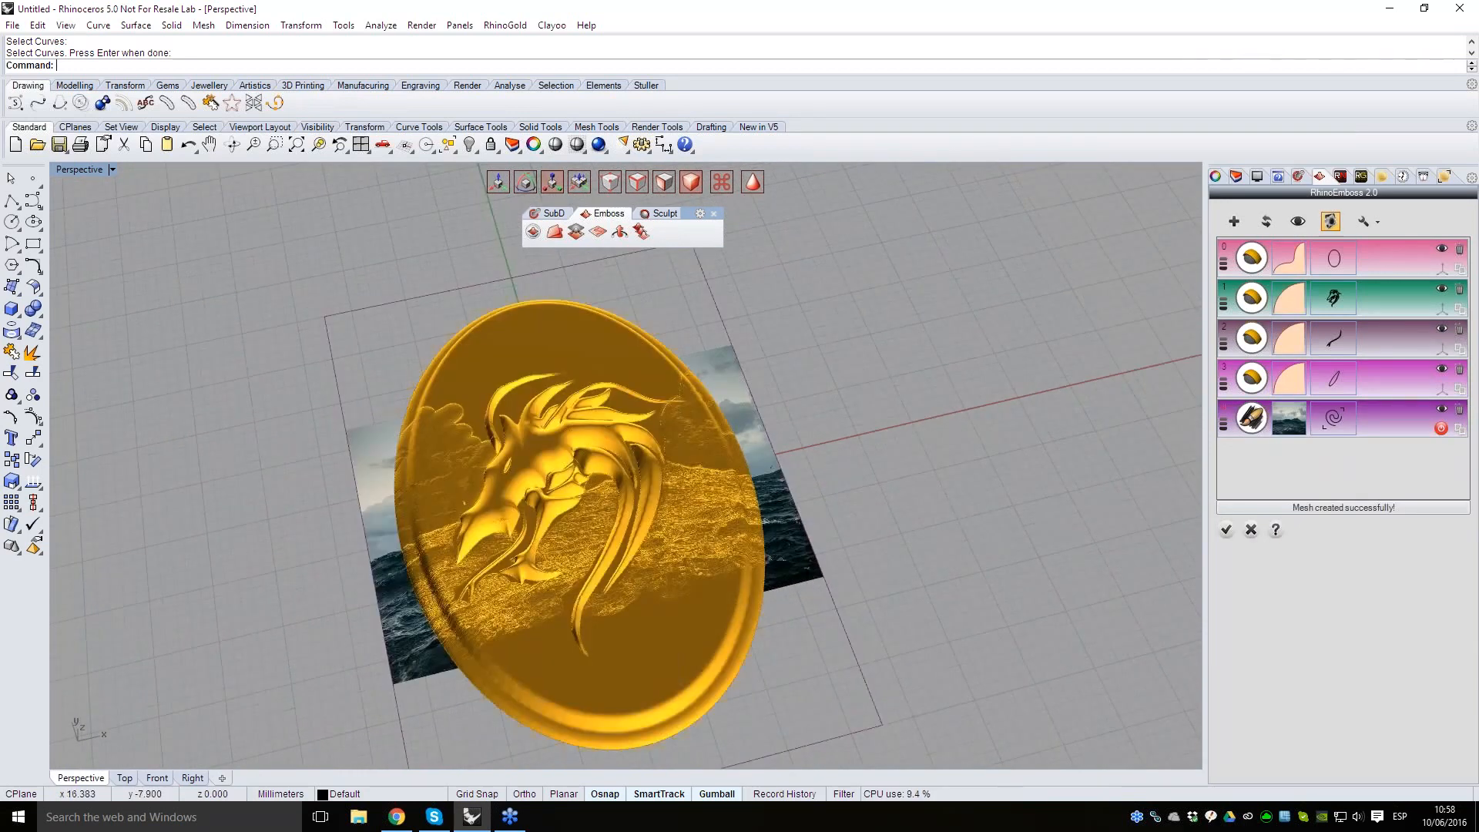
right_click_drag(779, 516, 886, 501)
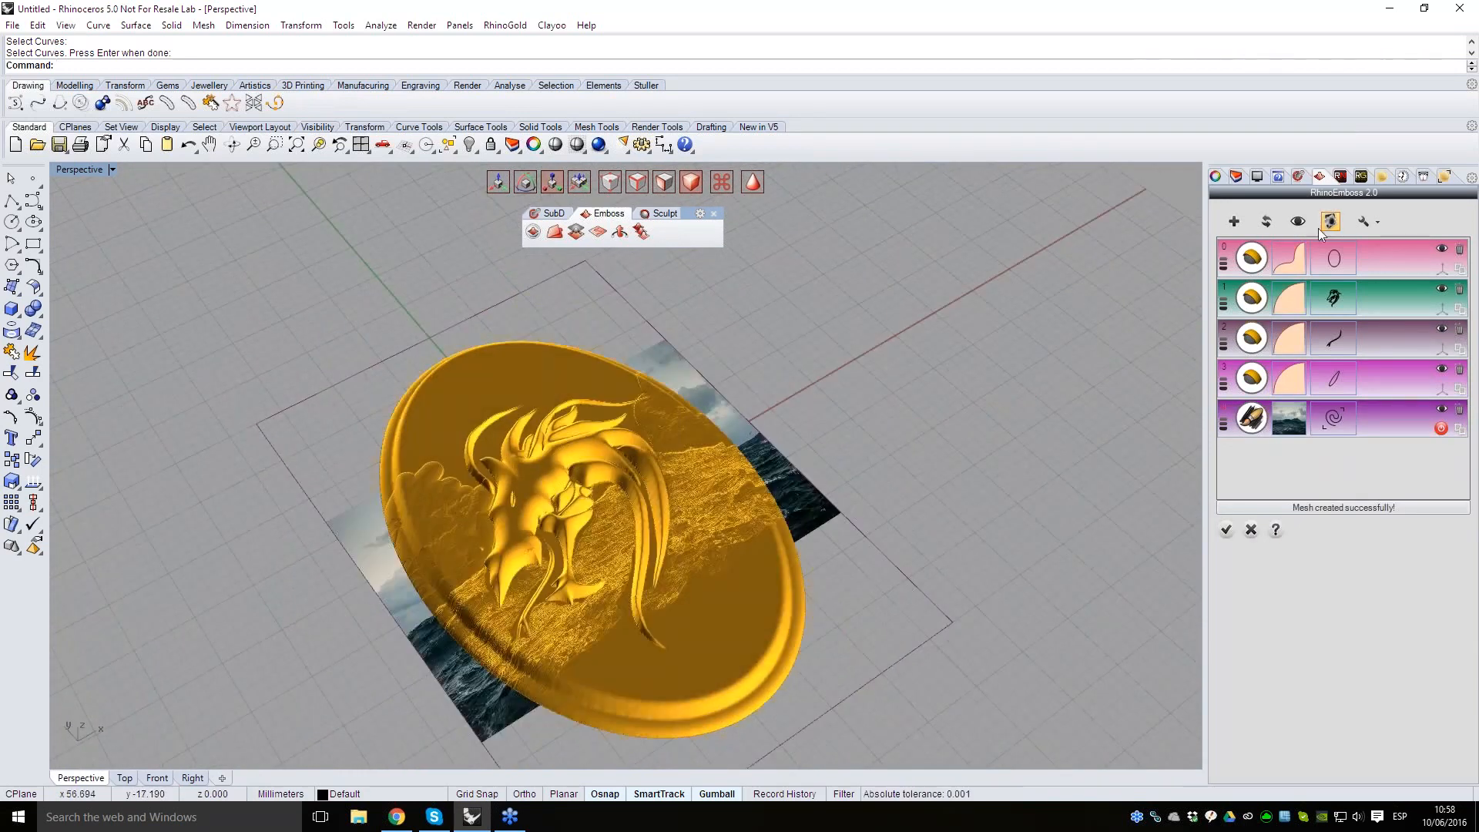
left_click(1268, 225)
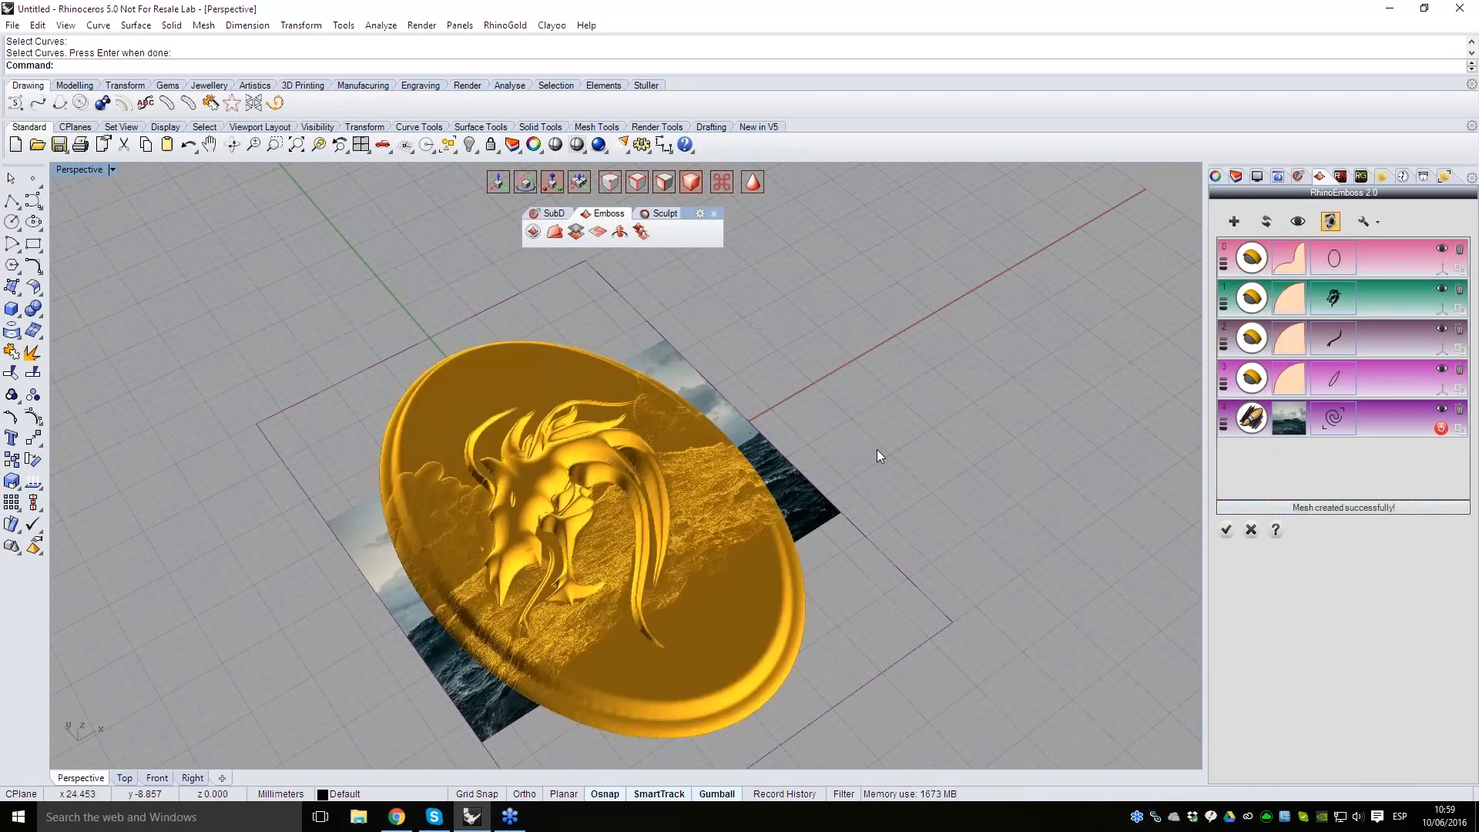
left_click(1228, 530)
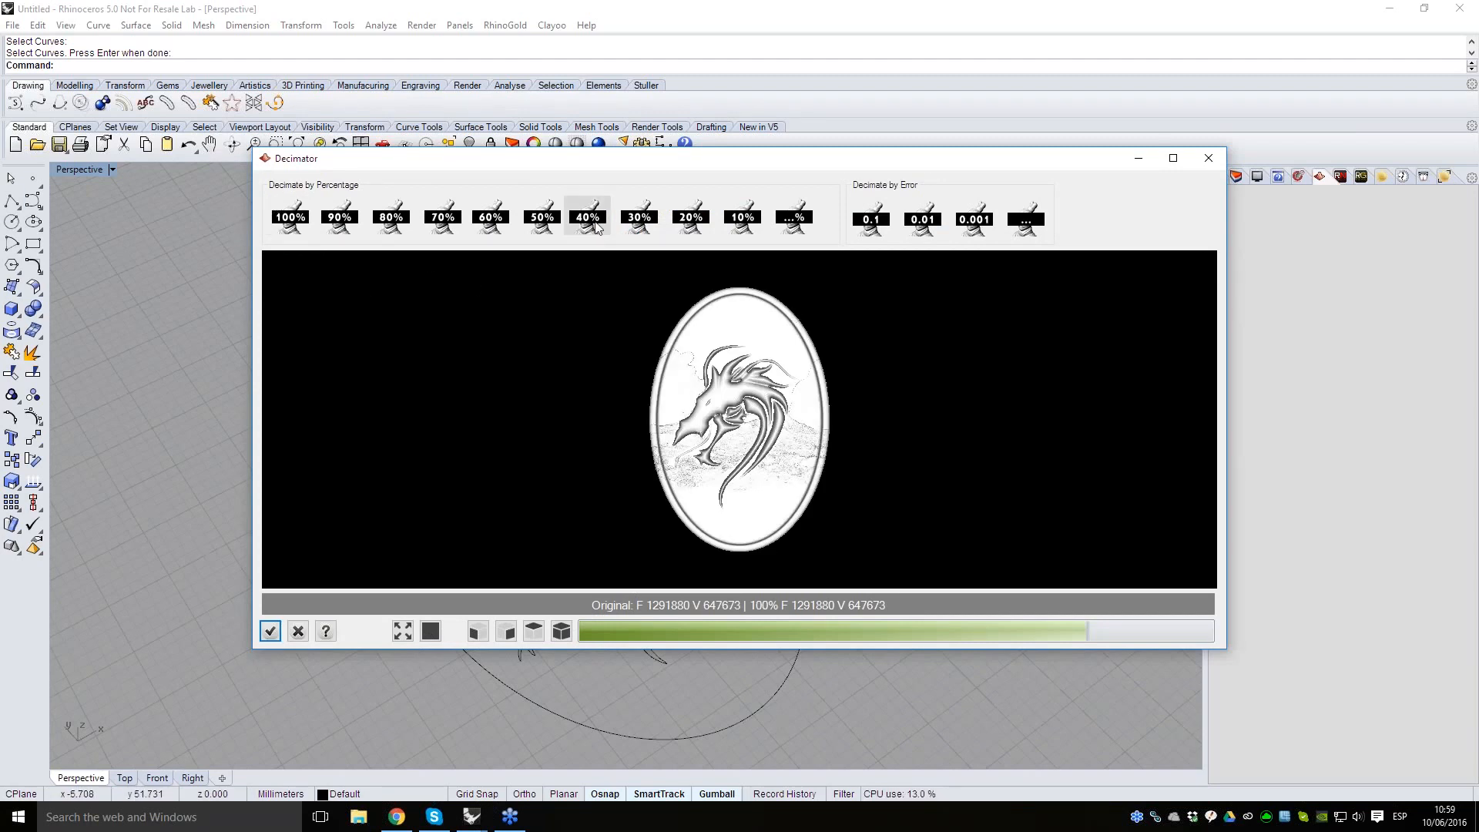
- Inspect the medallion mesh in the Decimator and accept it at 100% without reduction
mouse_move(777, 428)
left_mouse_down()
mouse_move(827, 356)
mouse_move(717, 429)
mouse_move(824, 433)
mouse_move(432, 435)
mouse_move(807, 453)
mouse_move(751, 439)
left_mouse_up()
scroll(715, 429, "up", 5)
scroll(808, 452, "down", 5)
scroll(853, 399, "up", 5)
left_click_drag(853, 399, 700, 421)
scroll(700, 421, "down", 4)
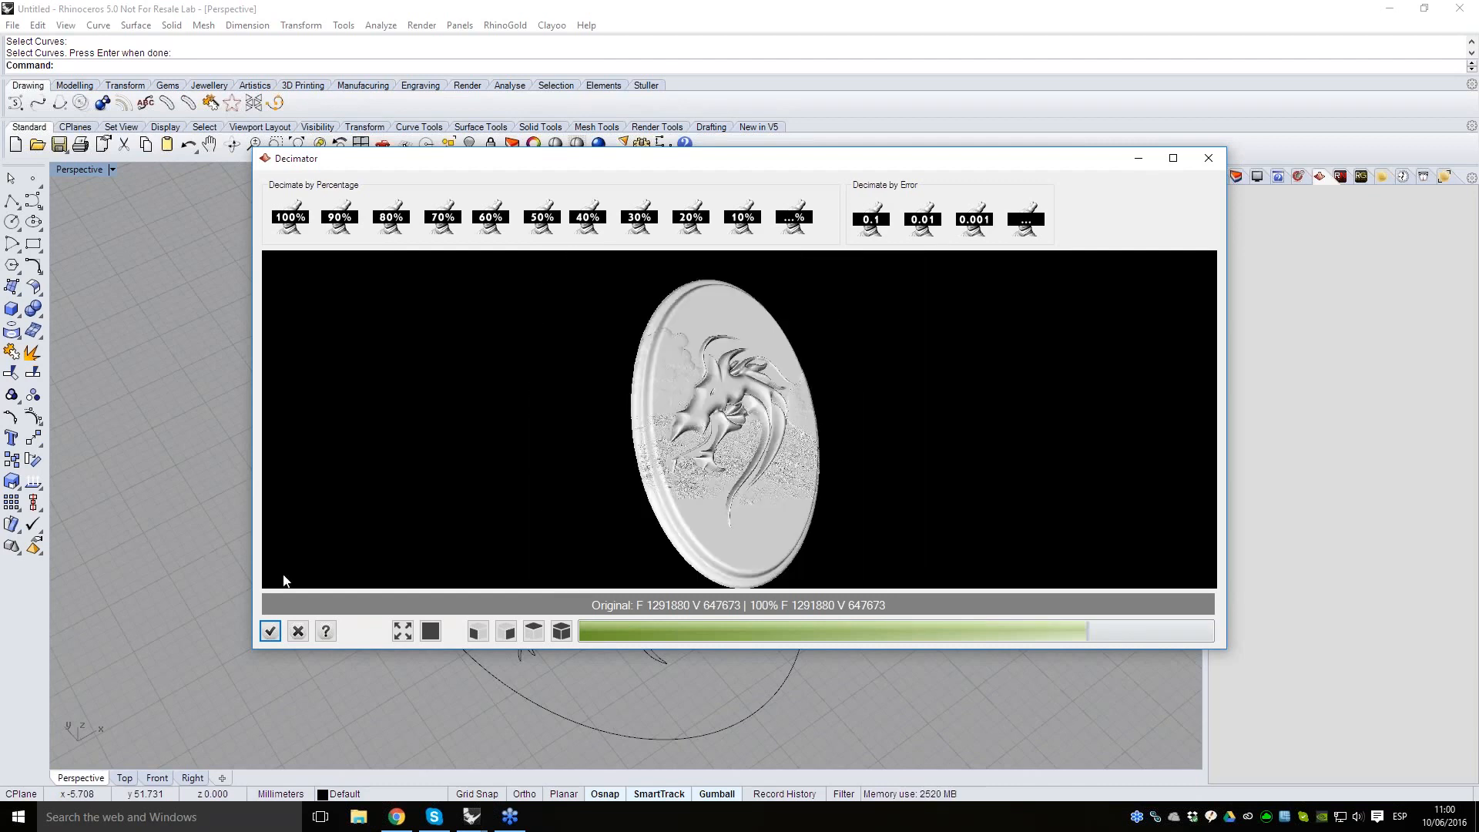
left_click(270, 632)
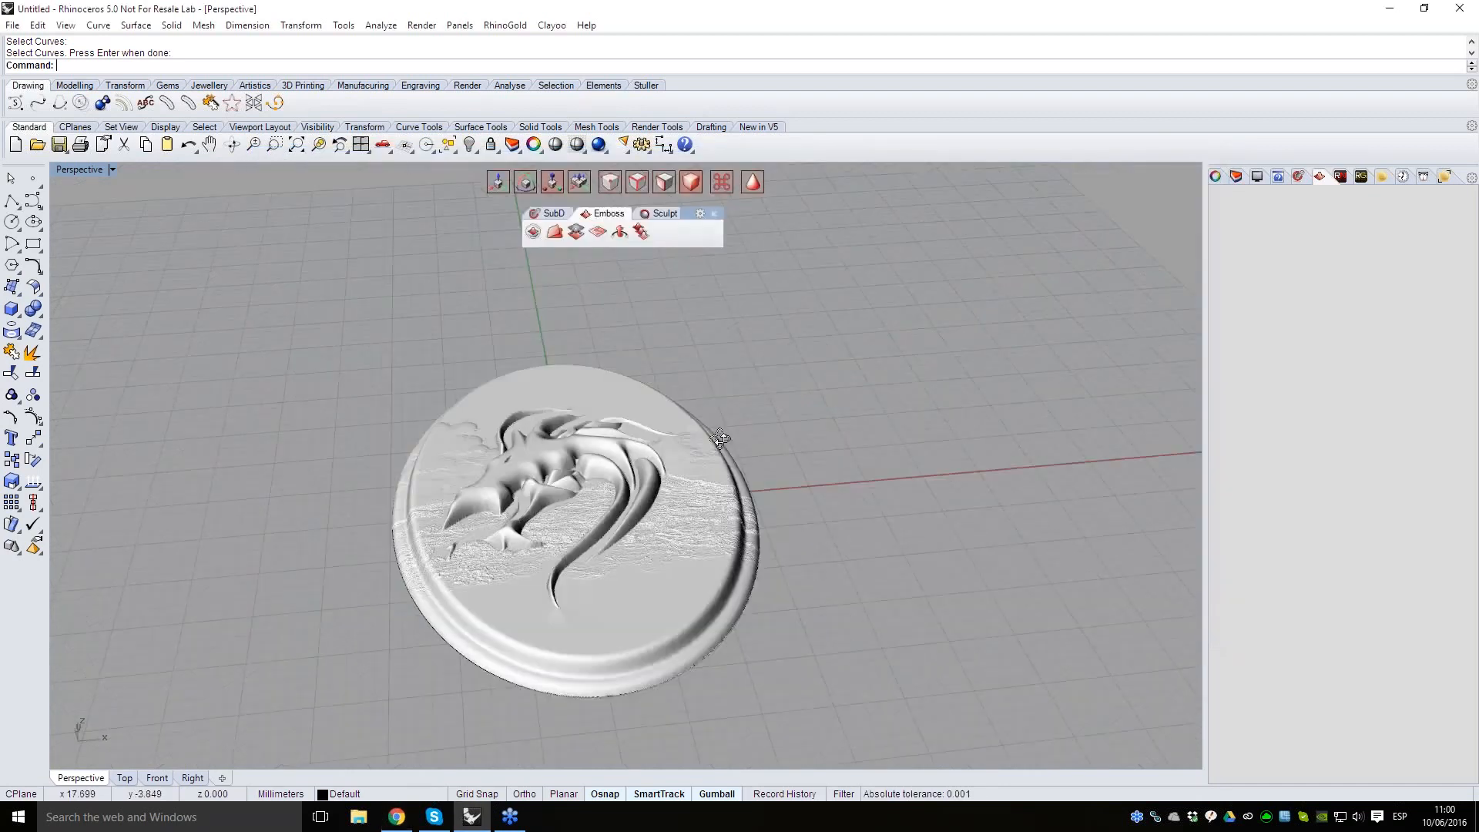
- Examine the finished medallion mesh from its flat back and its front, including the dragon relief and ocean texture
right_click_drag(798, 449, 746, 492)
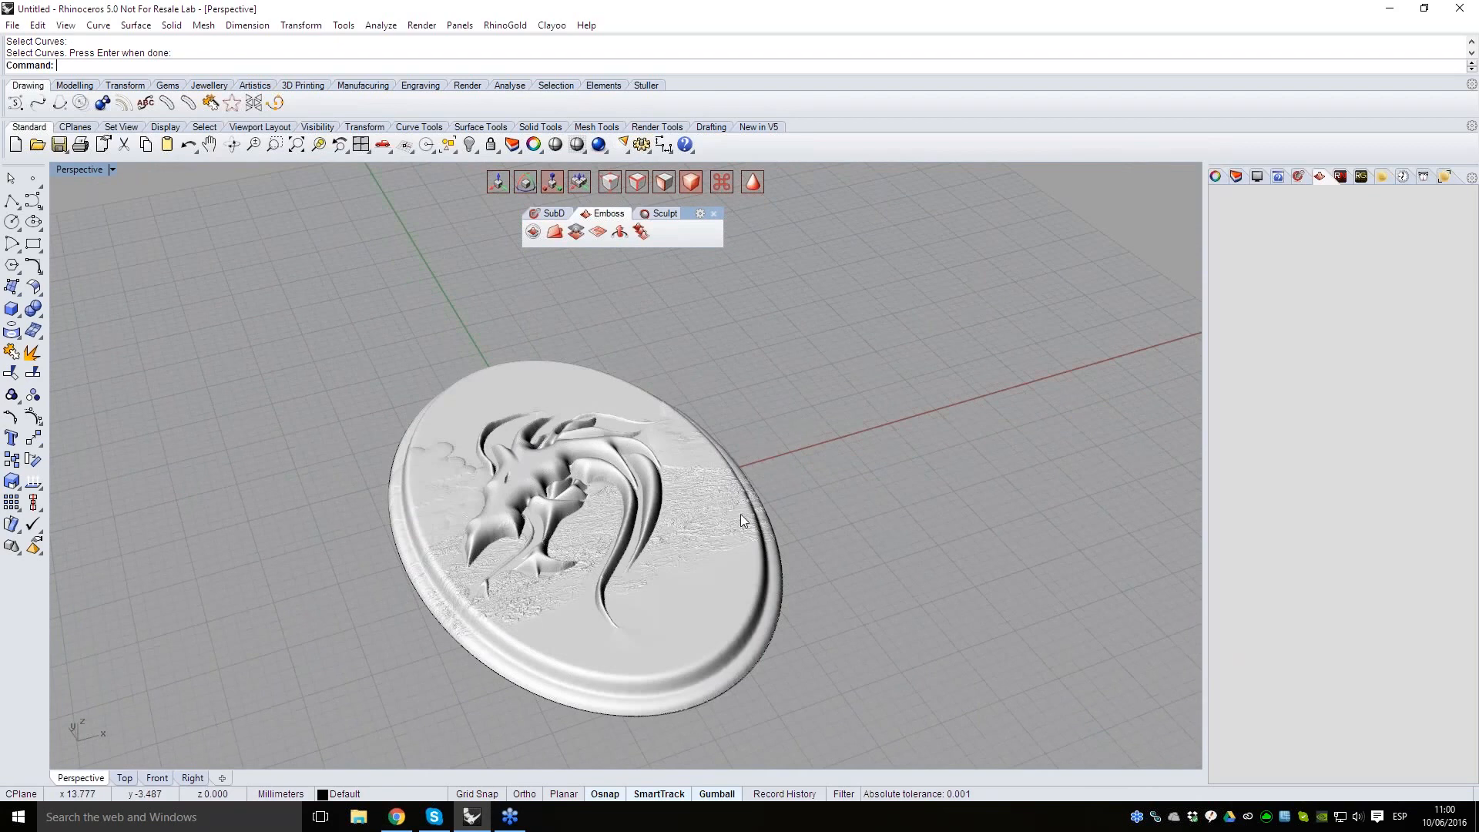
left_click(715, 531)
left_click(1215, 178)
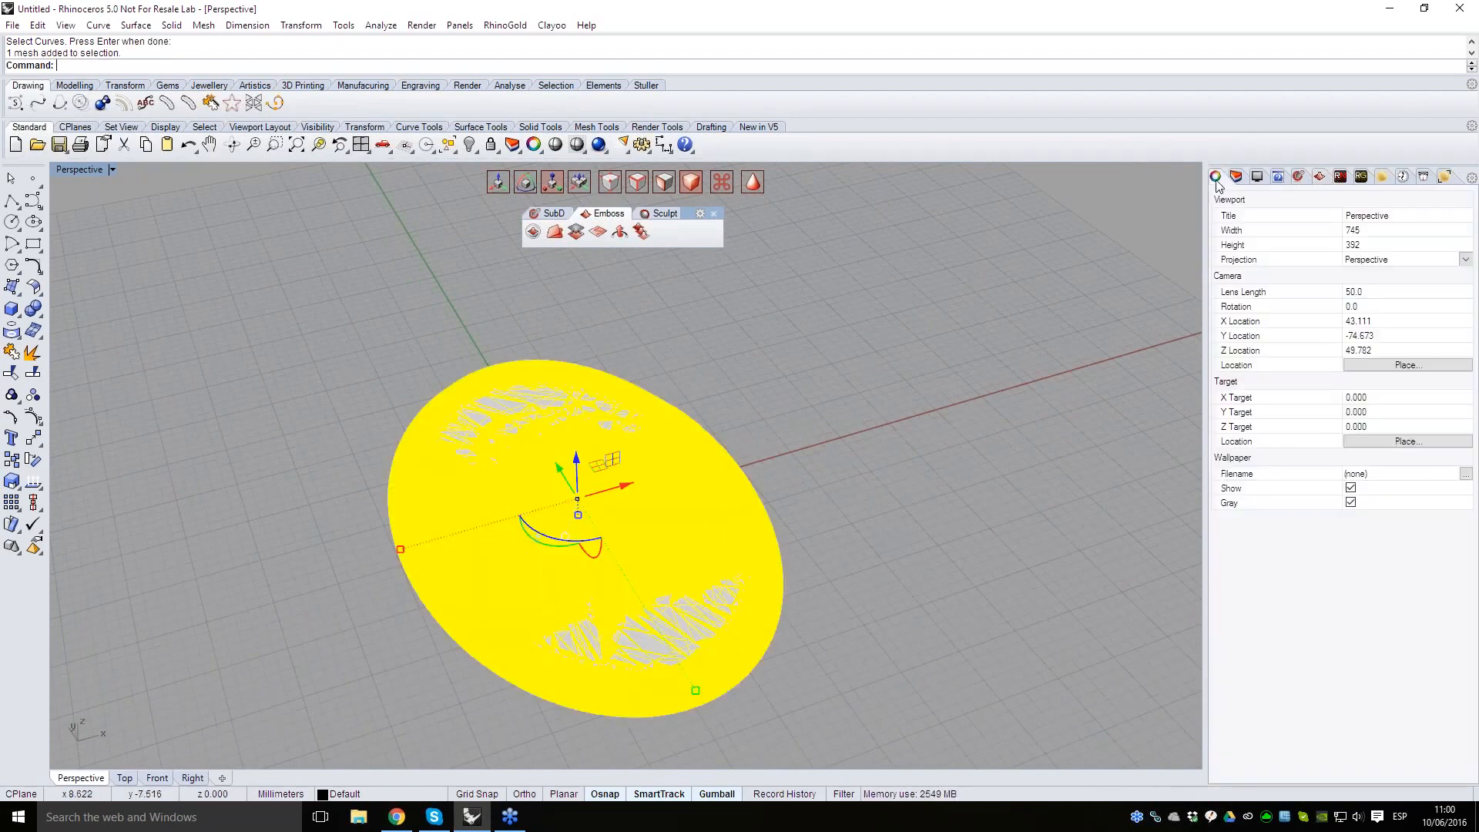
left_click(998, 475)
right_click_drag(836, 469, 737, 342)
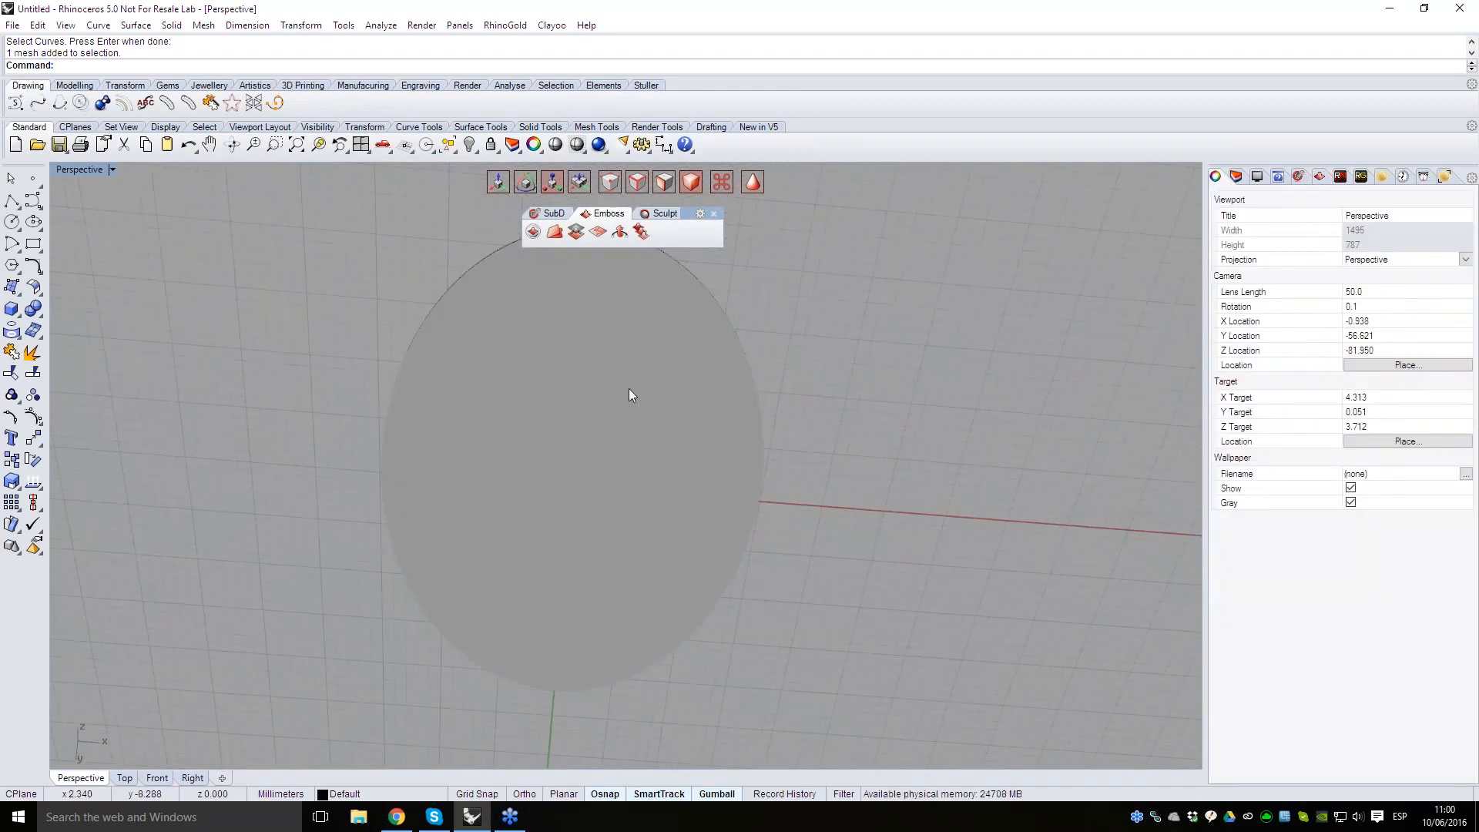
right_click_drag(815, 415, 858, 472)
right_click_drag(736, 347, 663, 578)
scroll(662, 485, "up", 2)
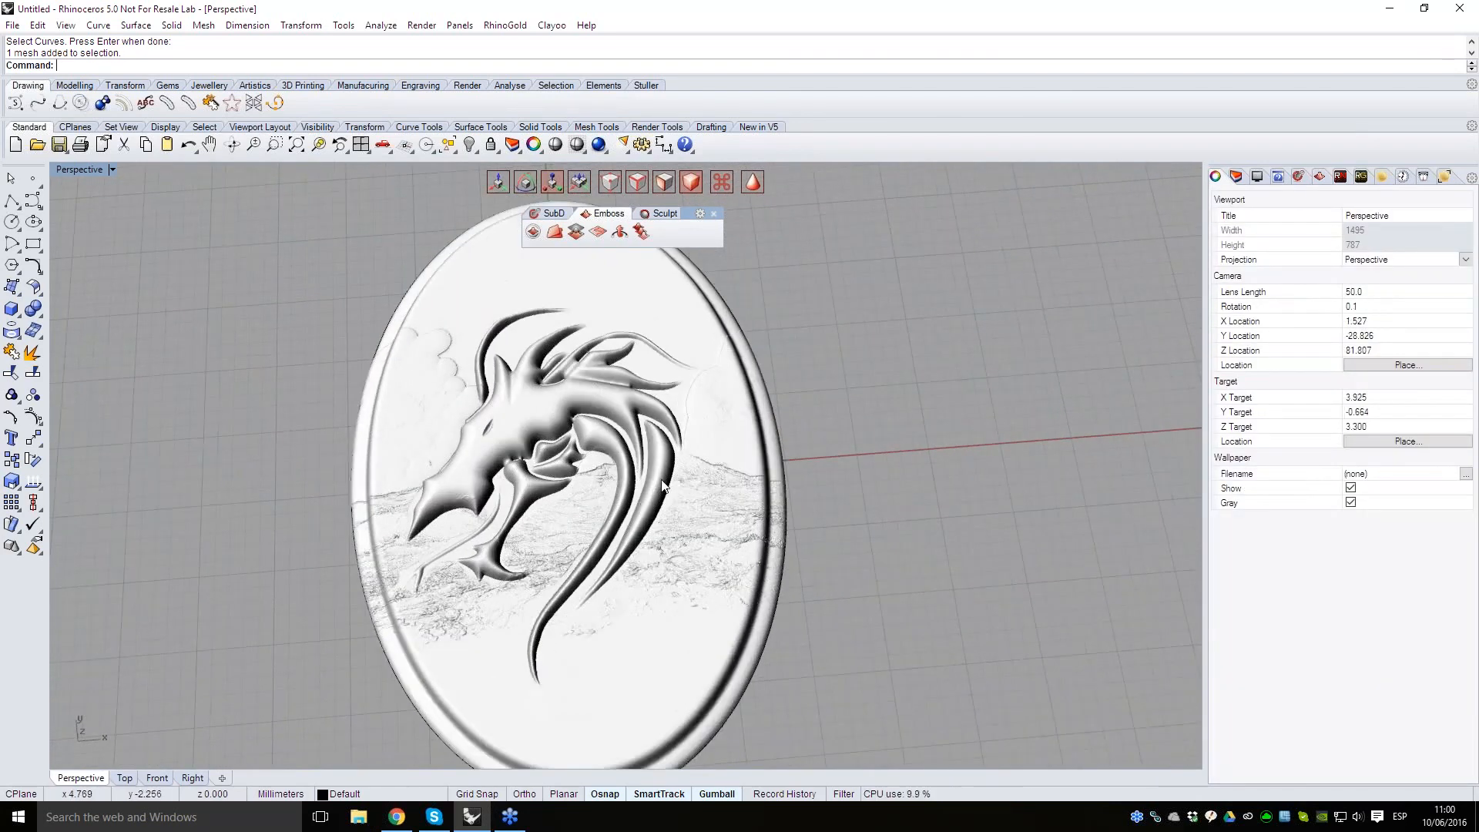
right_click_drag(662, 485, 671, 457)
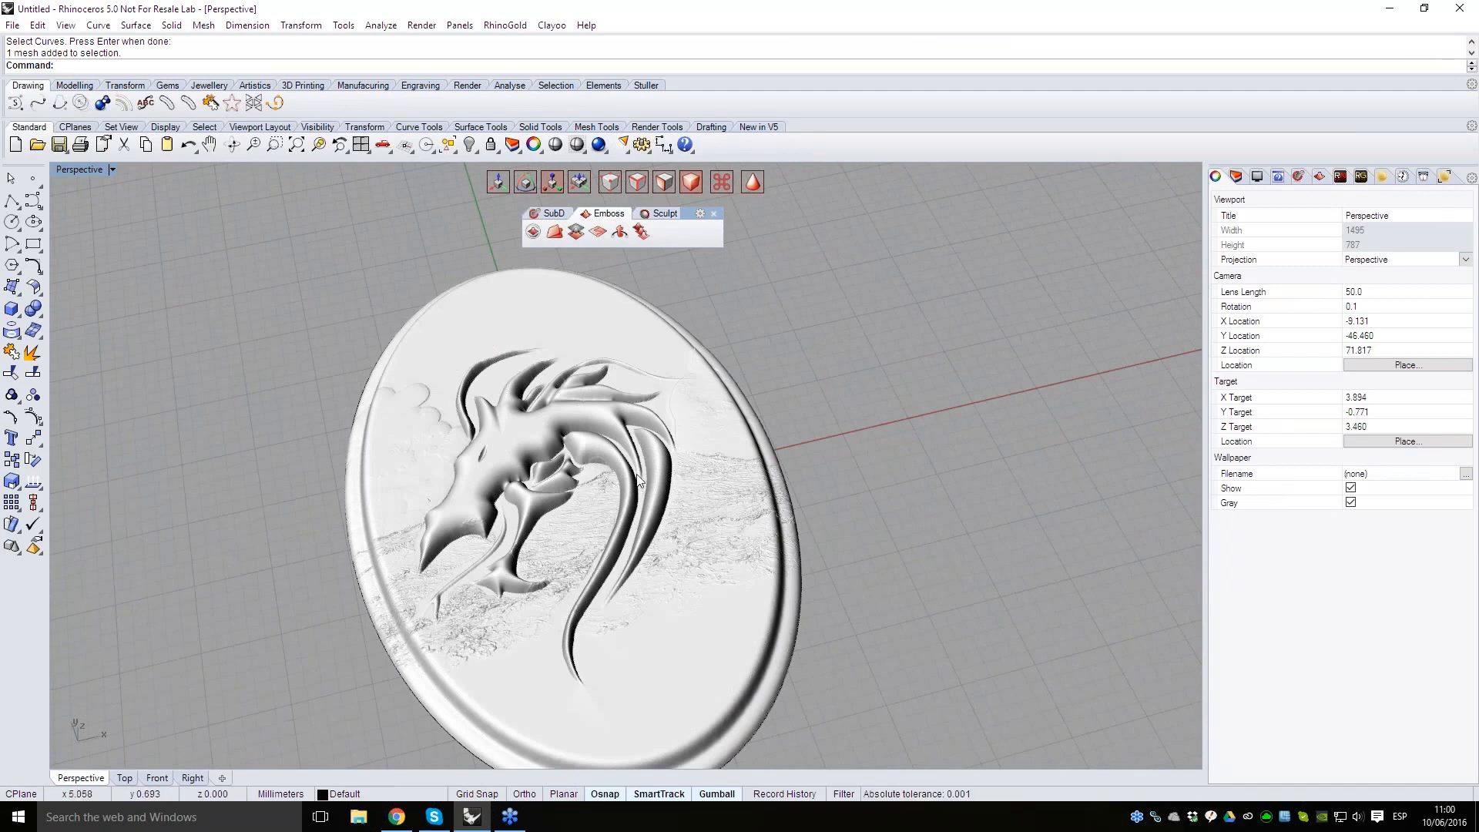
scroll(700, 512, "up", 2)
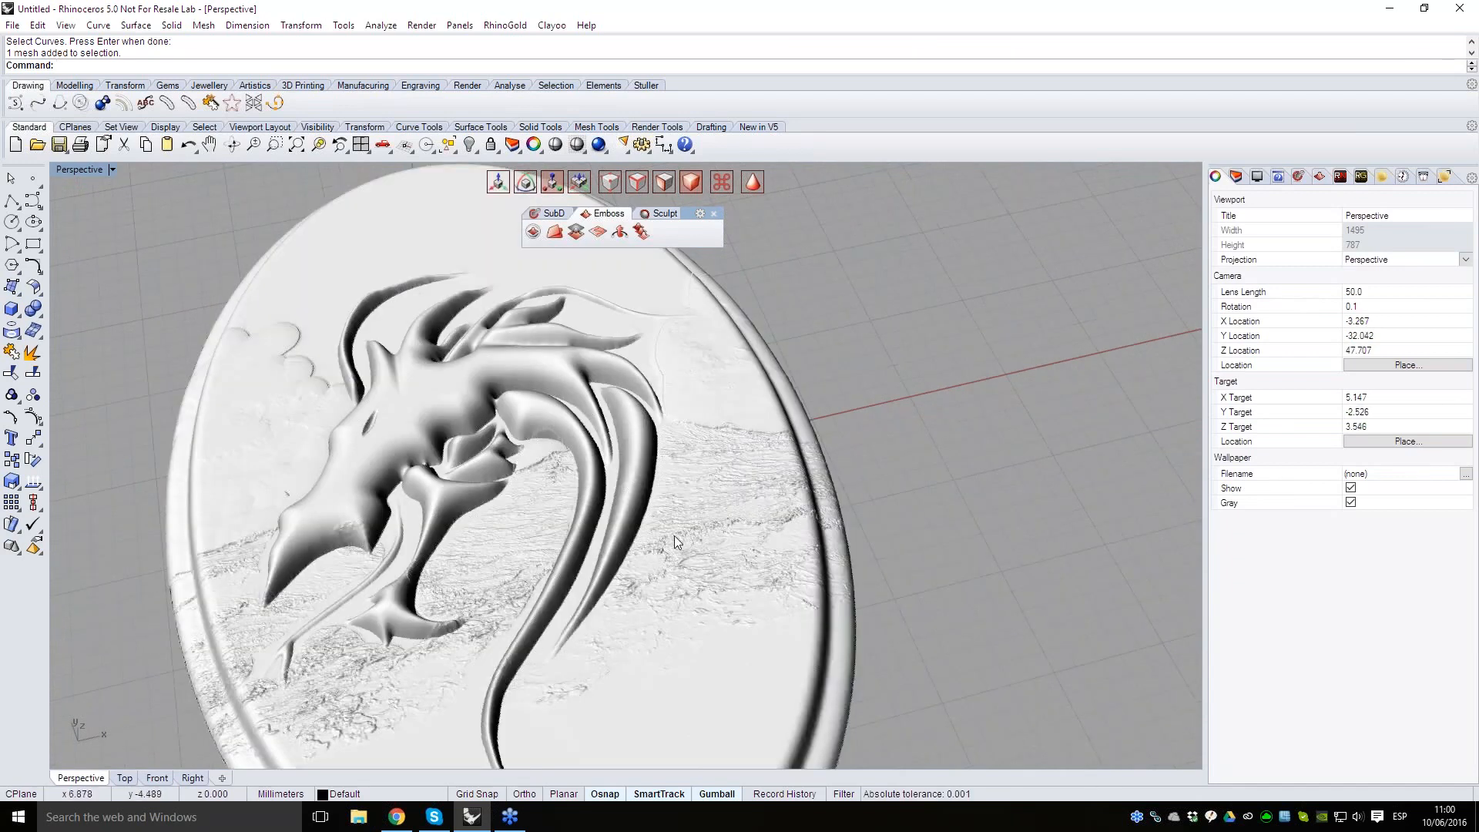
right_click_drag(674, 535, 758, 500, "shift")
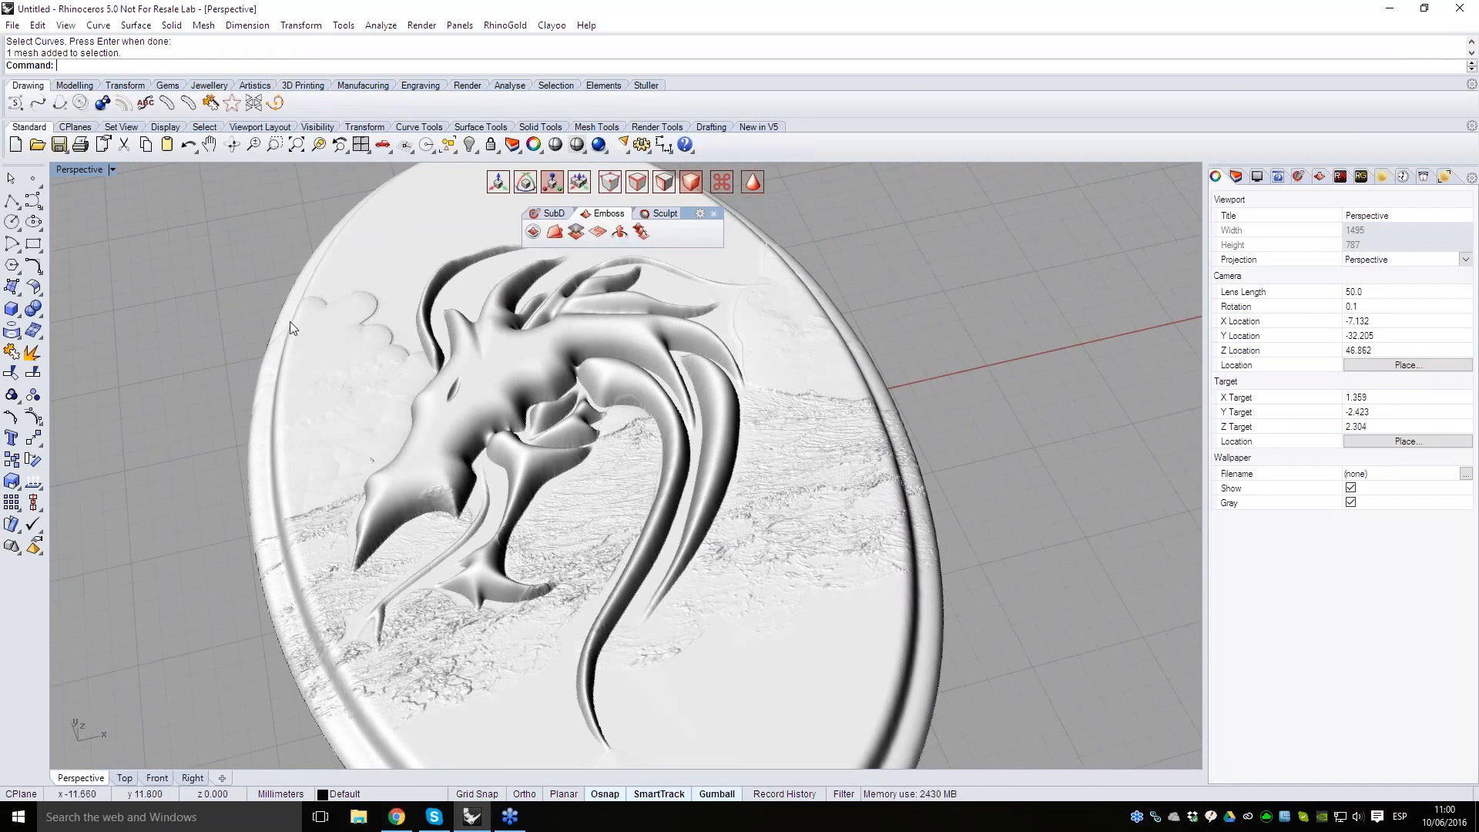
scroll(463, 329, "down", 6)
right_click_drag(541, 385, 726, 547)
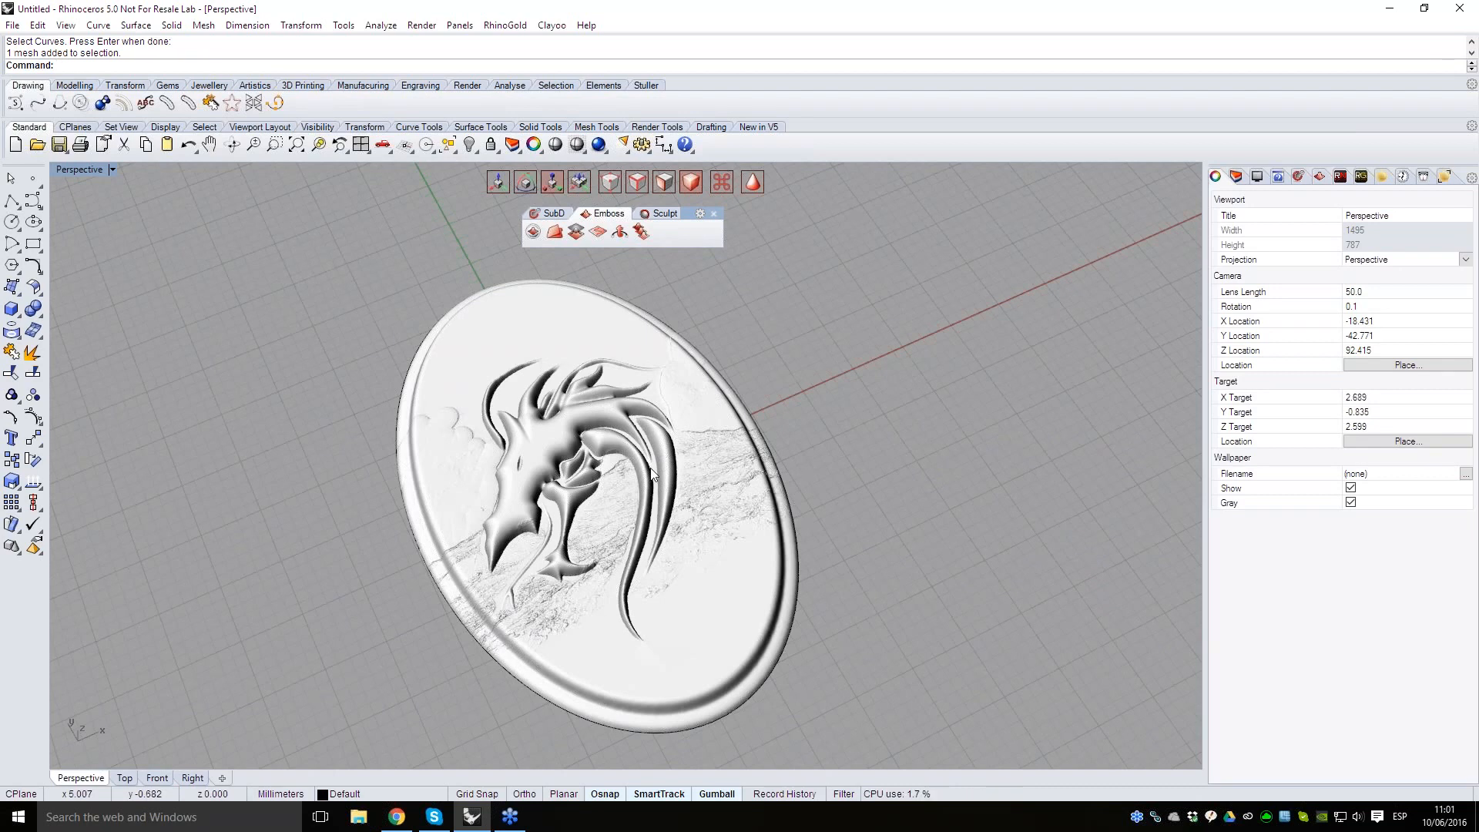
right_click_drag(658, 340, 740, 393)
left_click_drag(909, 645, 705, 485)
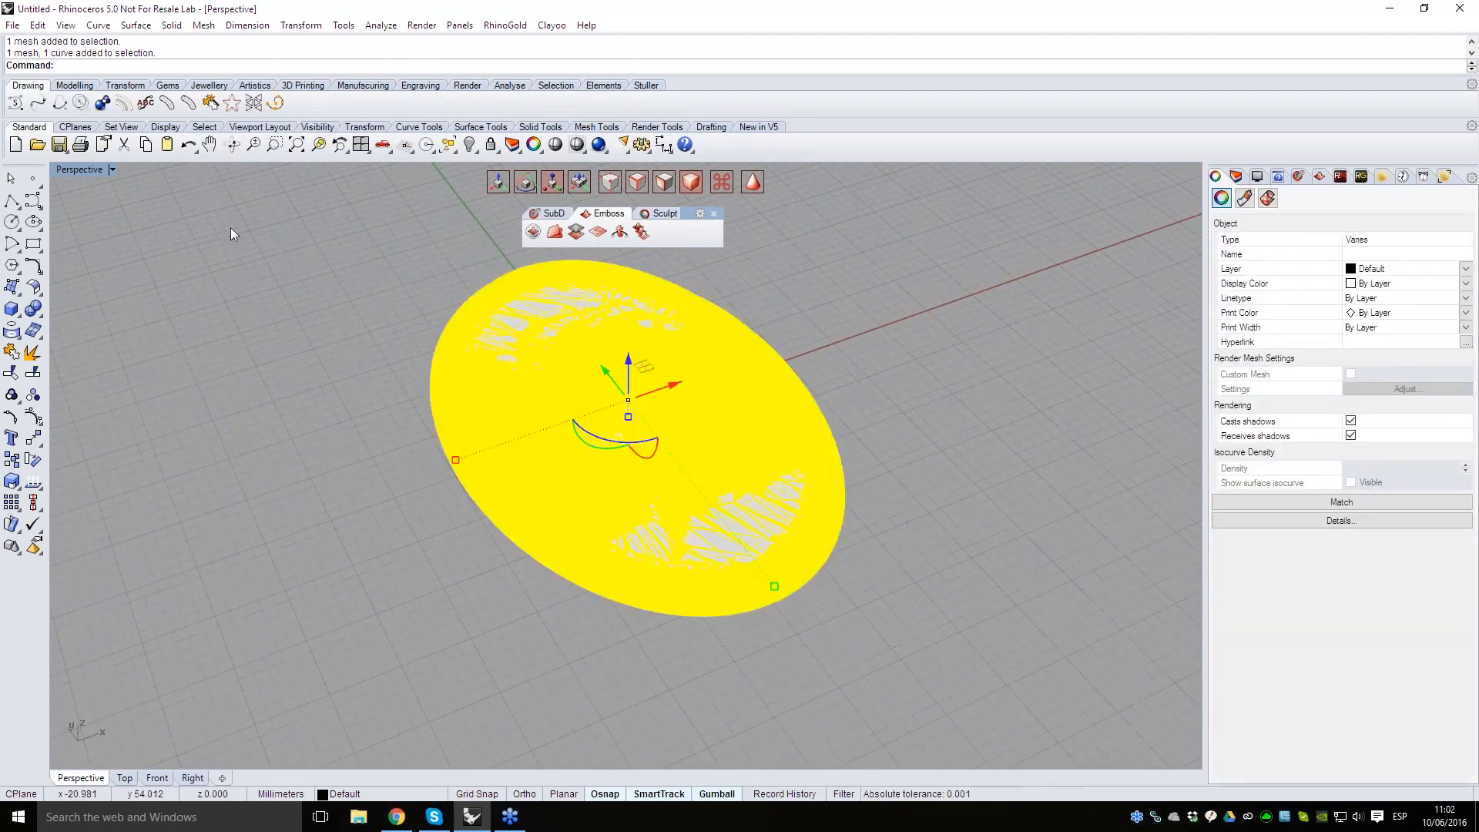
key("Escape")
left_click(12, 24)
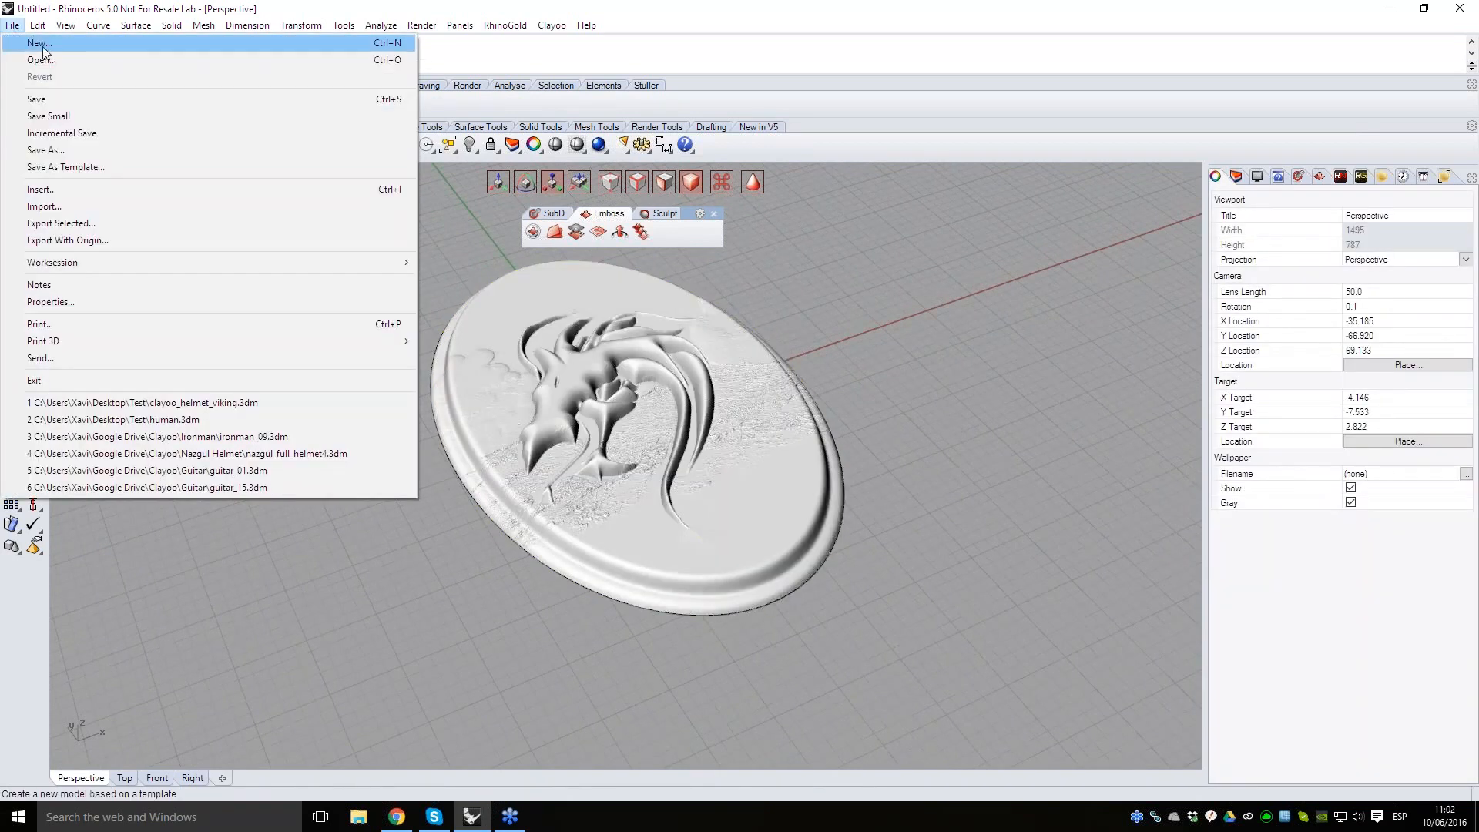
left_click(42, 43)
left_click(752, 441)
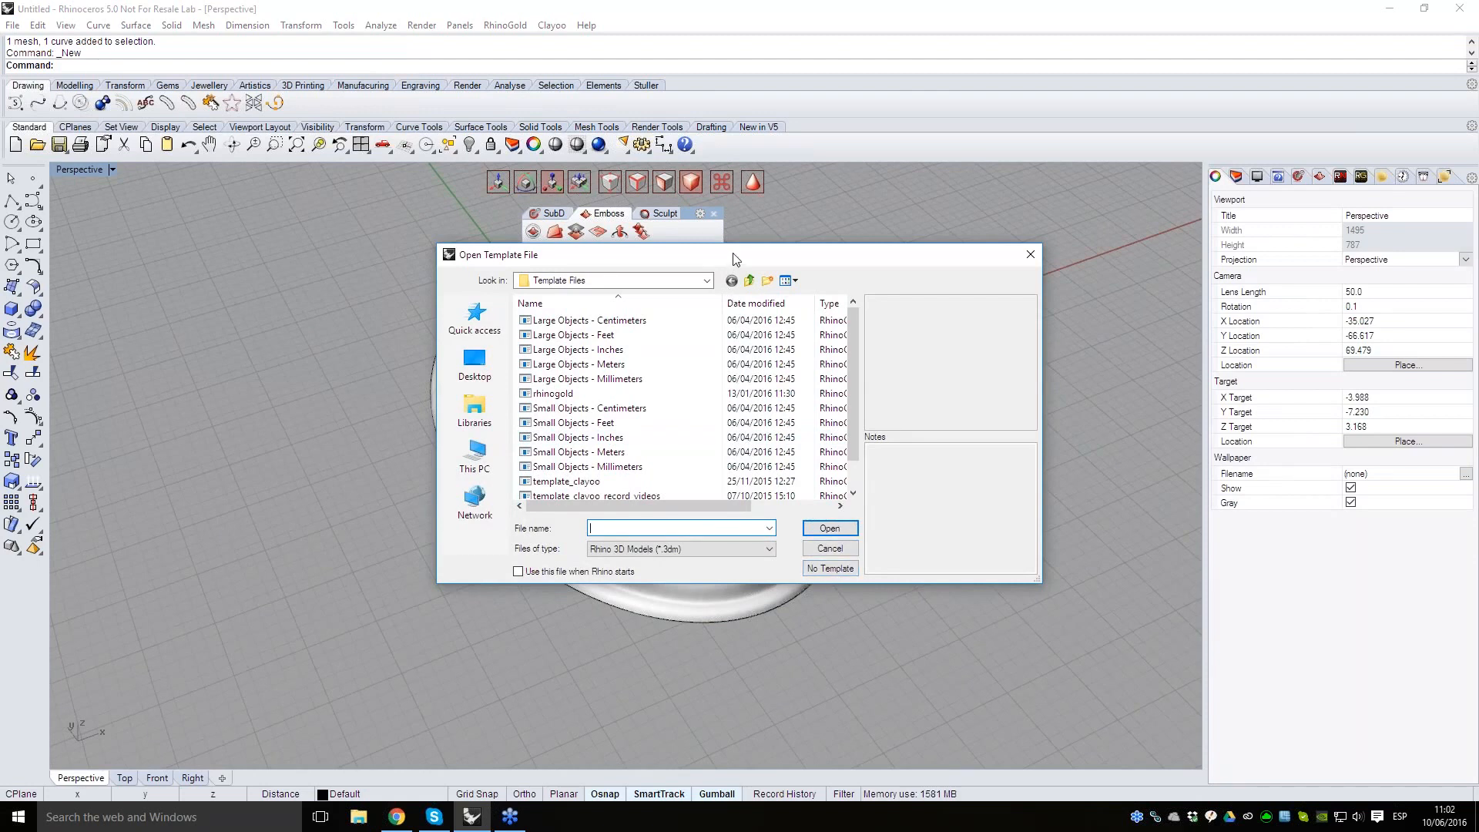
left_click_drag(775, 256, 921, 369)
left_click(1174, 369)
- Save the medallion model as emboss_dragon in the Test folder on the Desktop
key("ctrl+s")
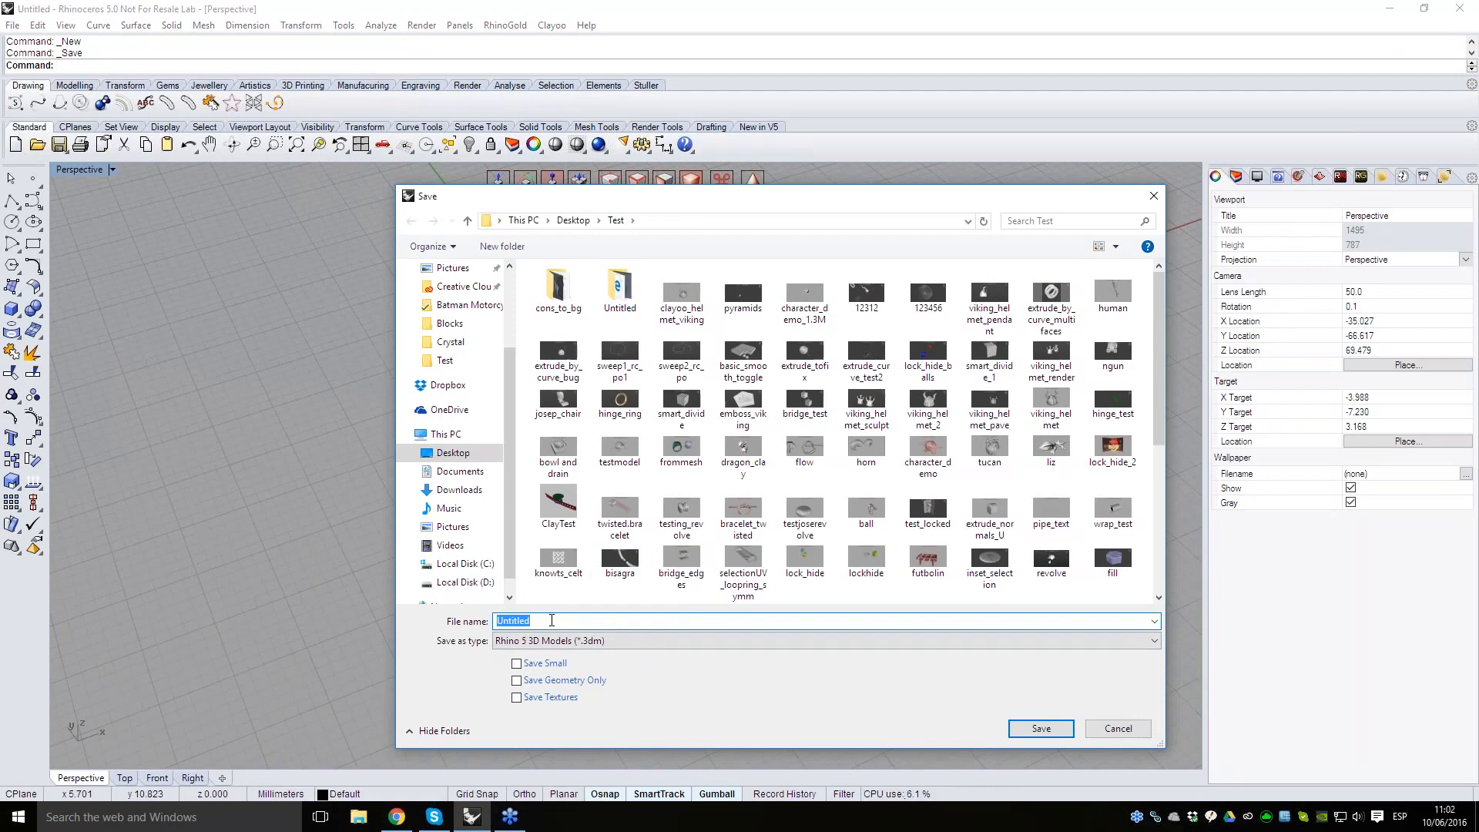
type("emboss_dragon")
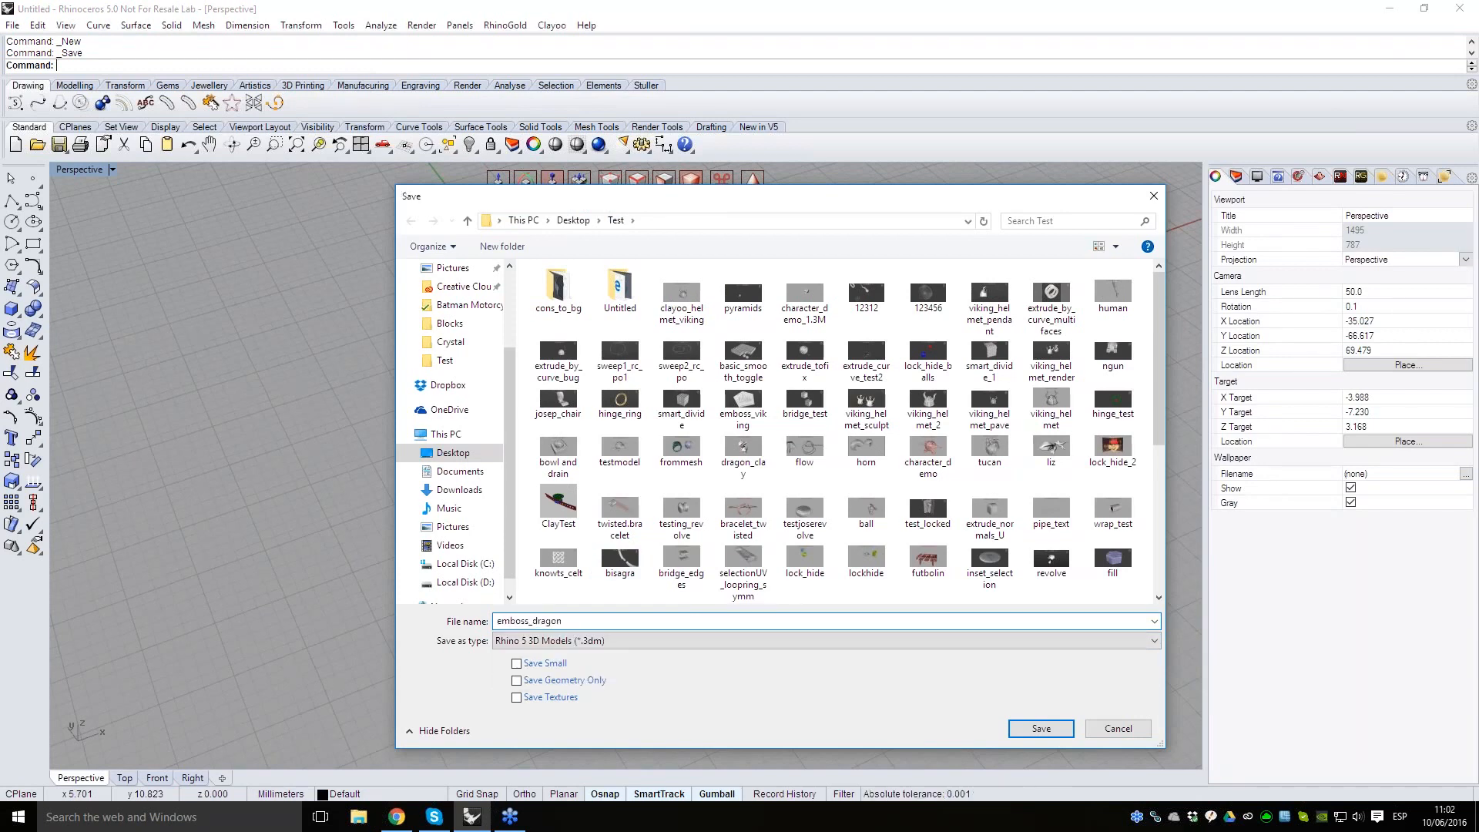
key("Return")
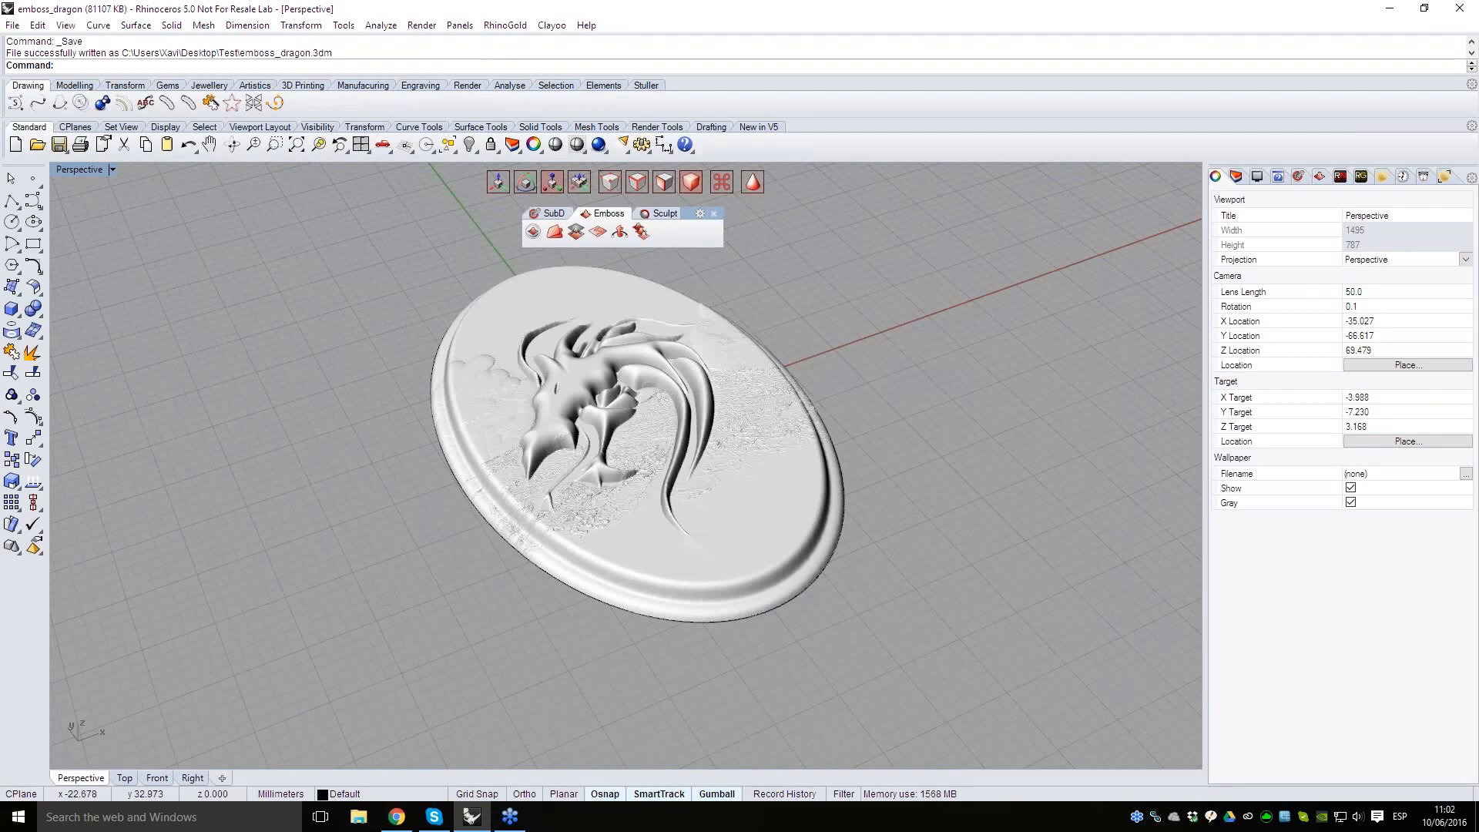
- Start a new model without a template
left_click(12, 25)
left_click(23, 40)
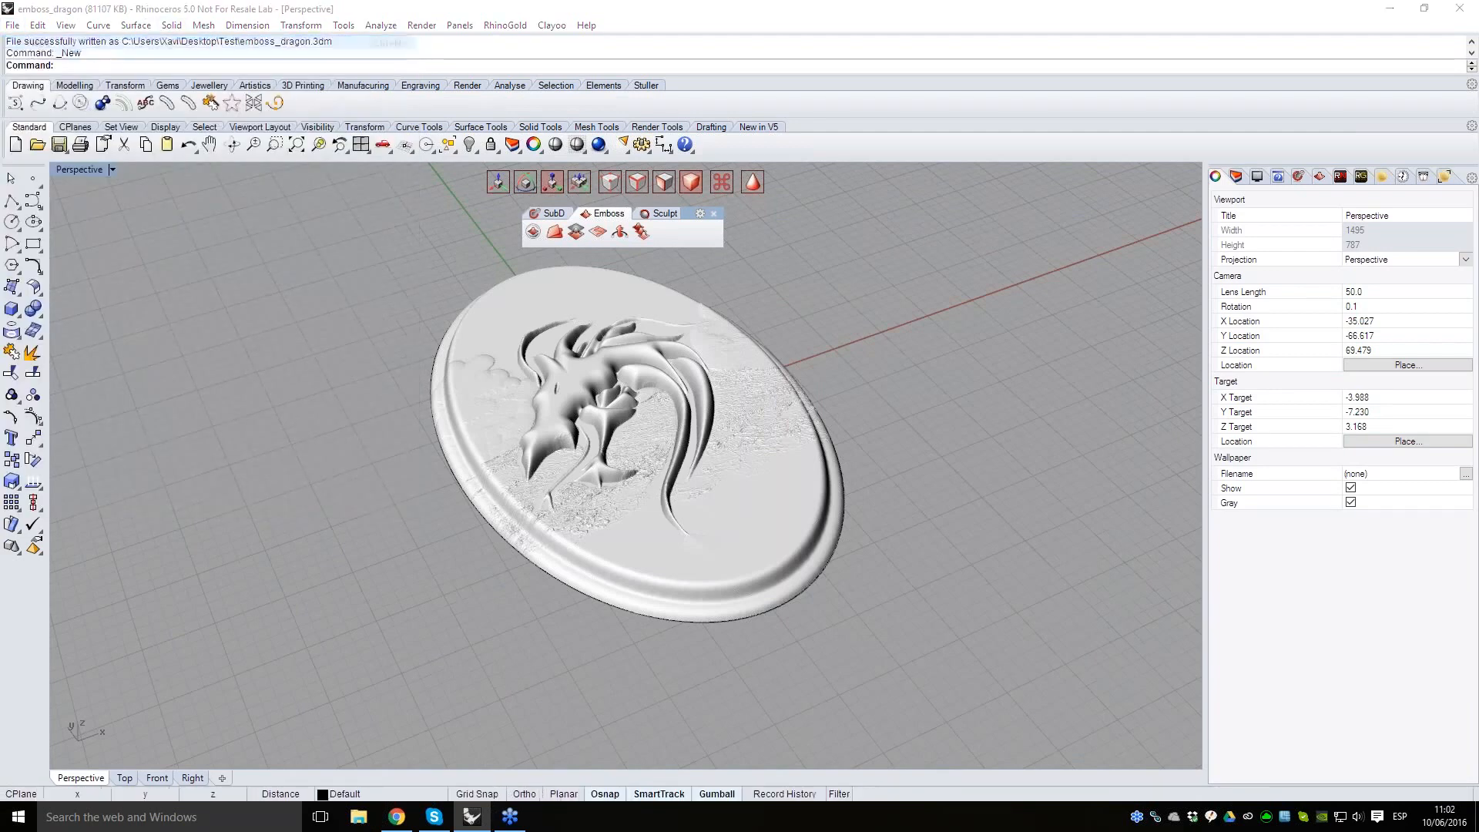
left_click(973, 685)
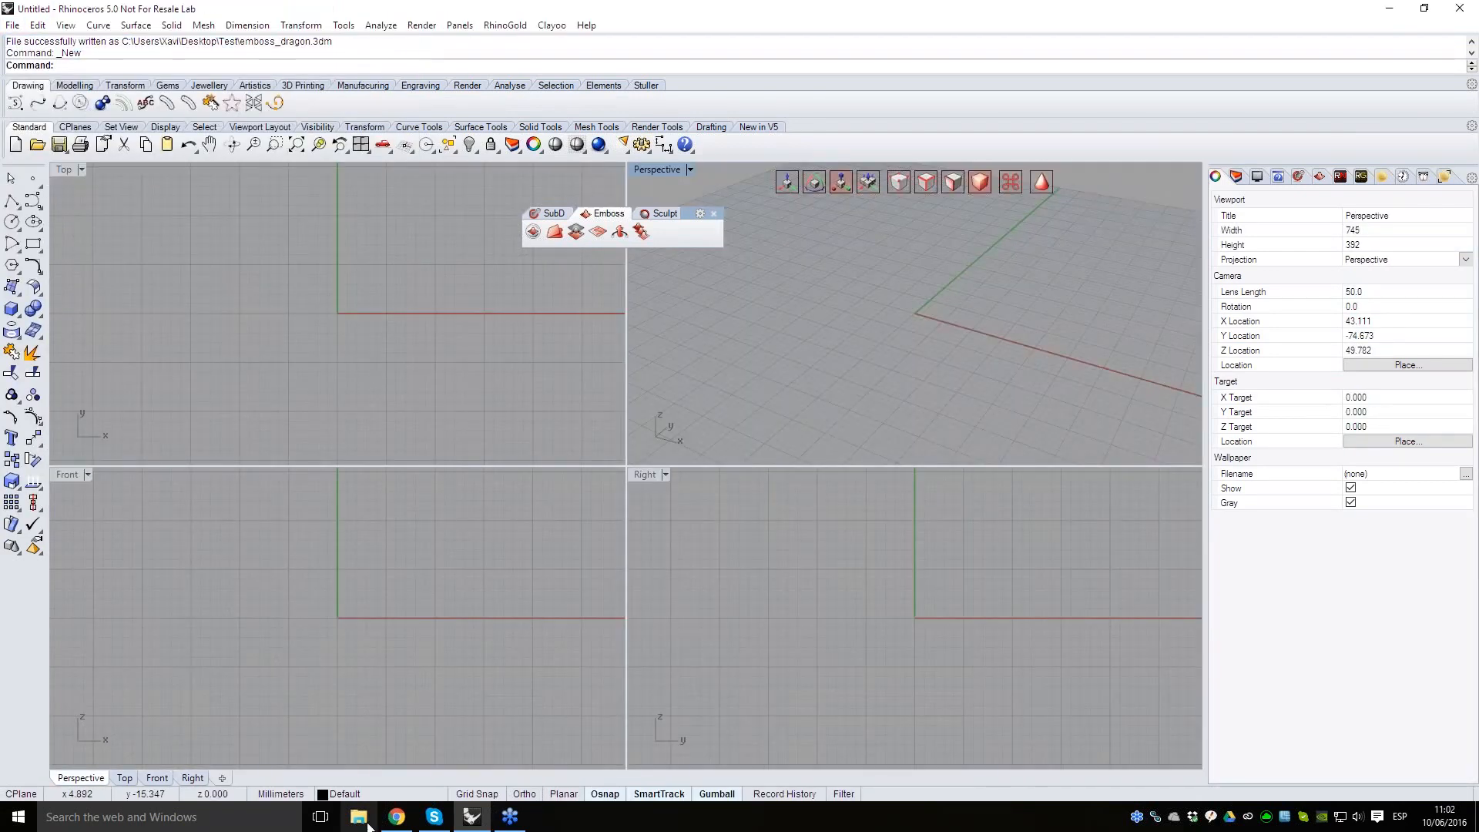
- Switch to File Explorer and open the clayoo_helmet_viking model from the Test folder in Rhino
left_click(362, 820)
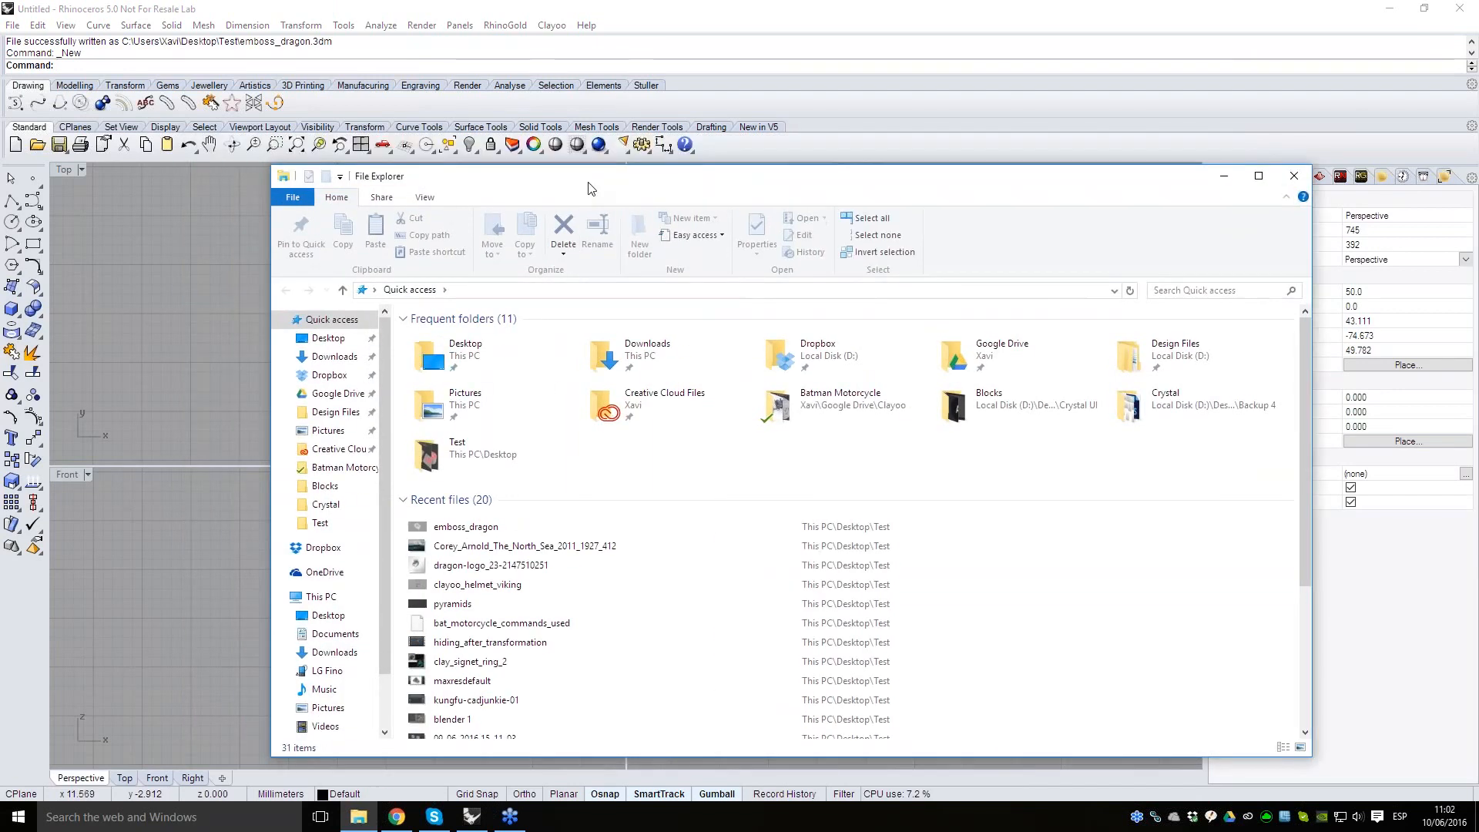
left_click_drag(590, 188, 606, 185)
left_click(335, 520)
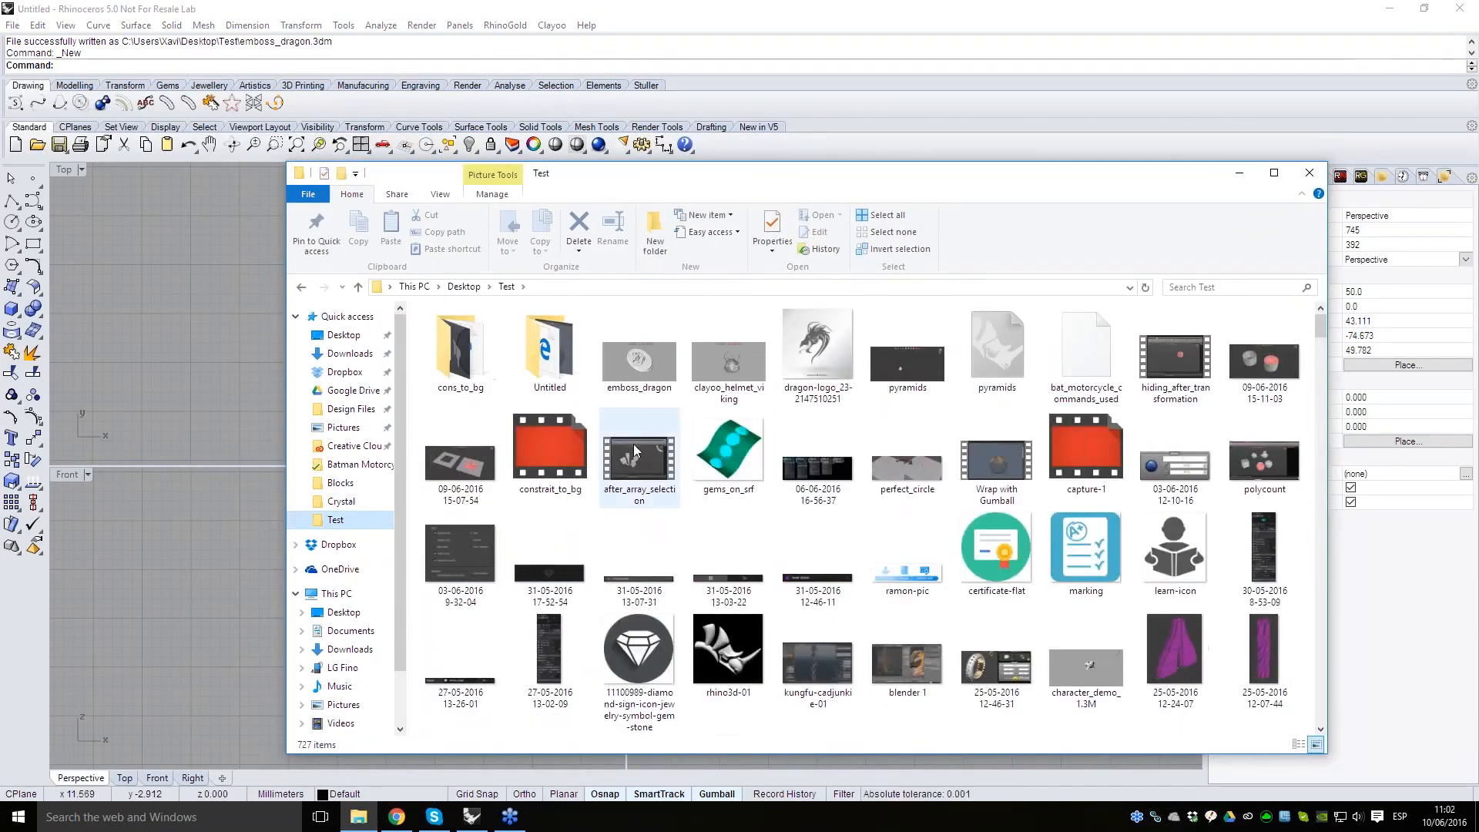
left_click(732, 356)
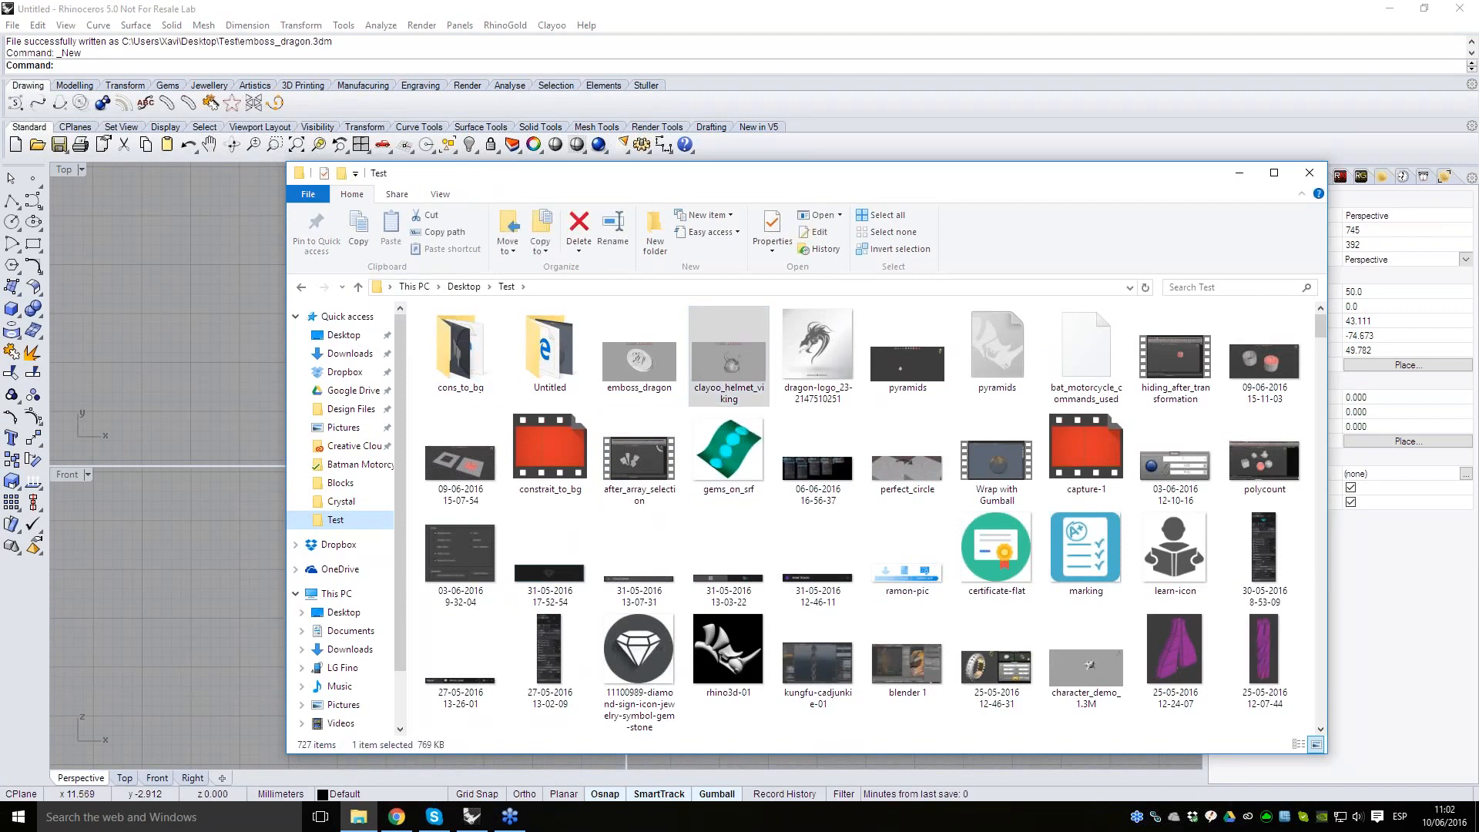
left_click_drag(731, 357, 183, 346)
left_click(704, 456)
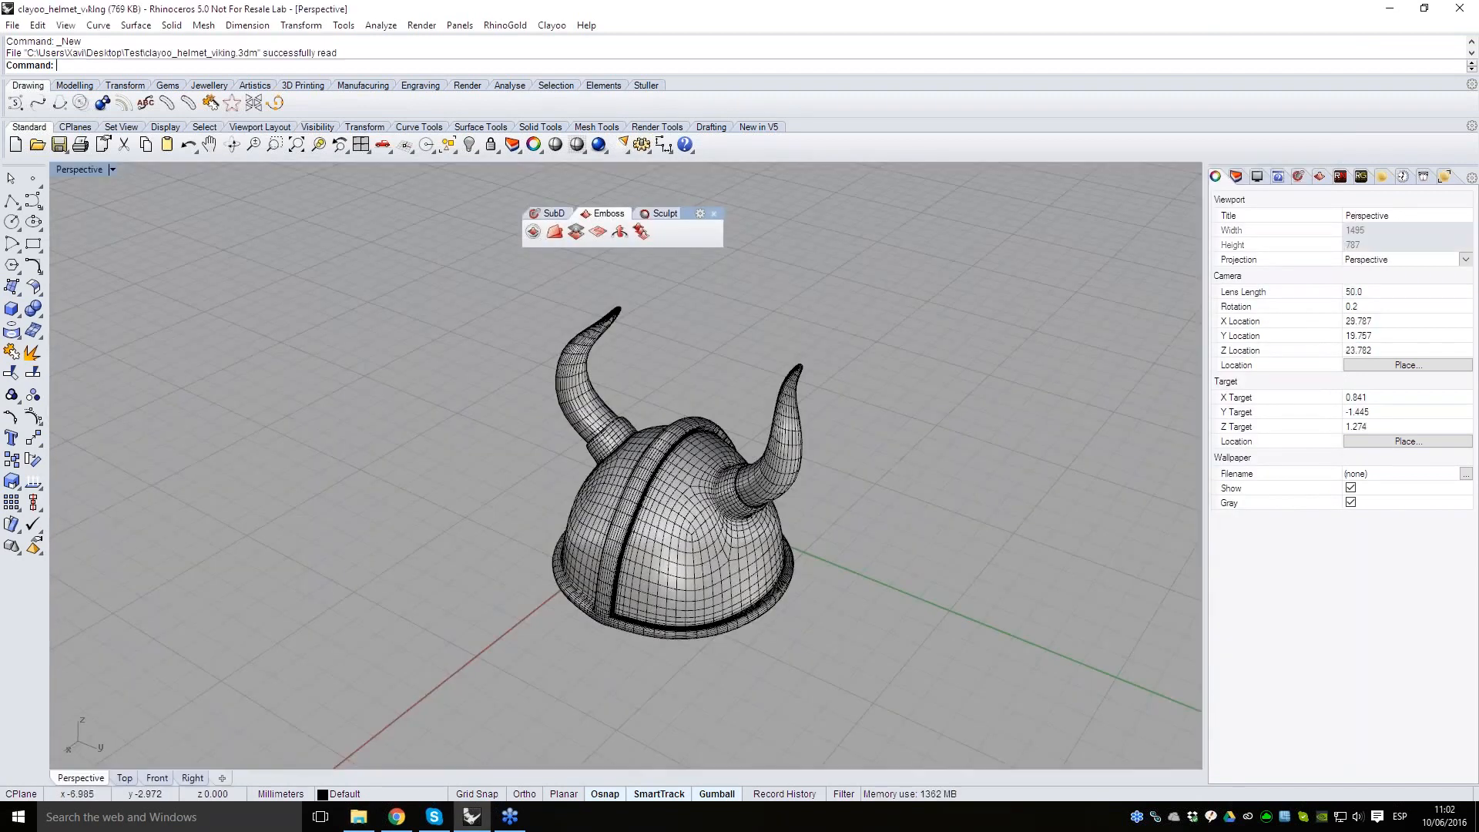
- Examine the Viking helmet's mesh, including the dome, central ridge and the horn bases
scroll(473, 408, "up", 4)
right_click_drag(737, 489, 704, 431)
right_click_drag(601, 531, 616, 555)
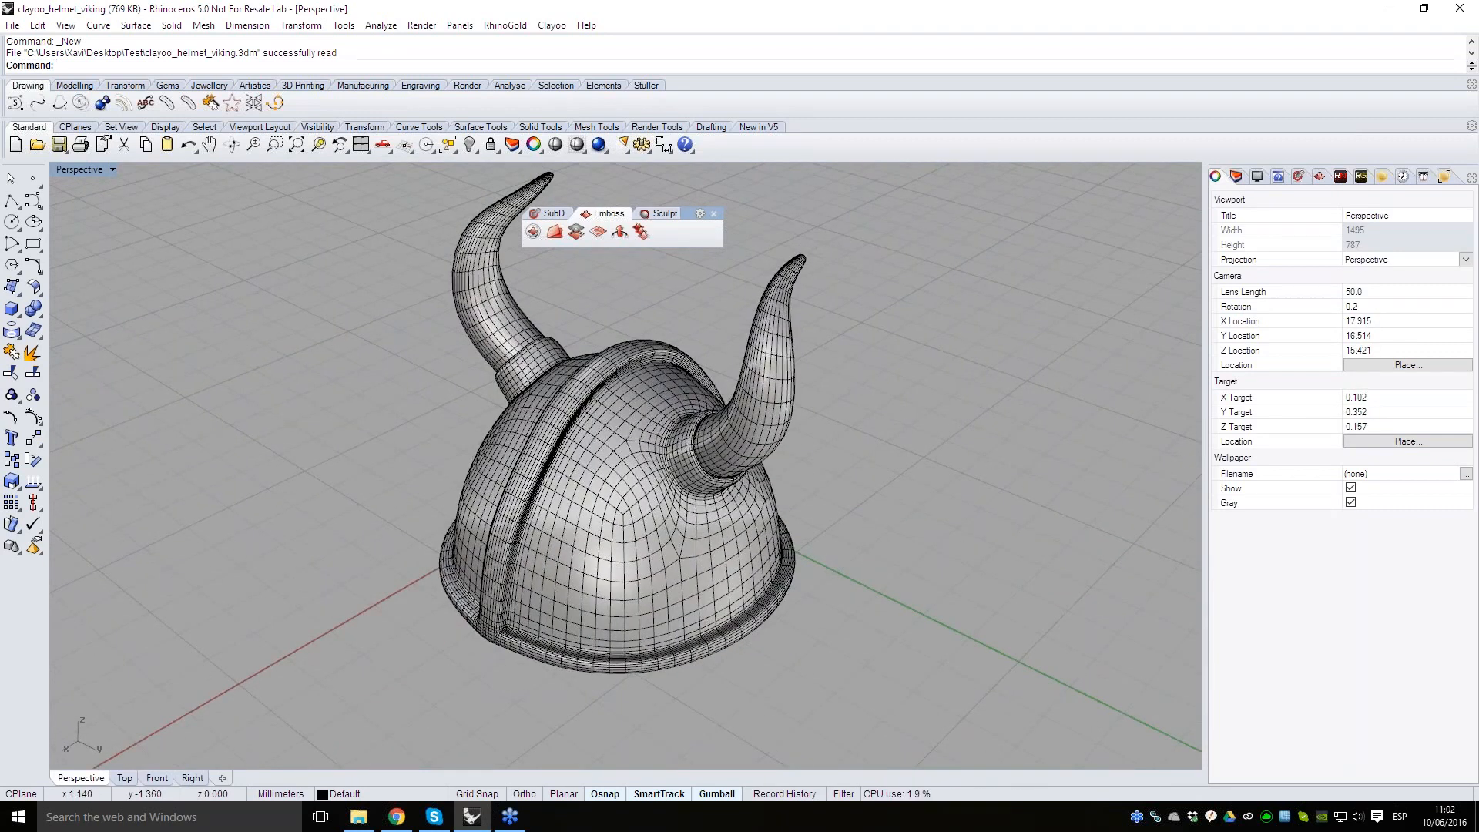
right_click_drag(574, 477, 684, 490)
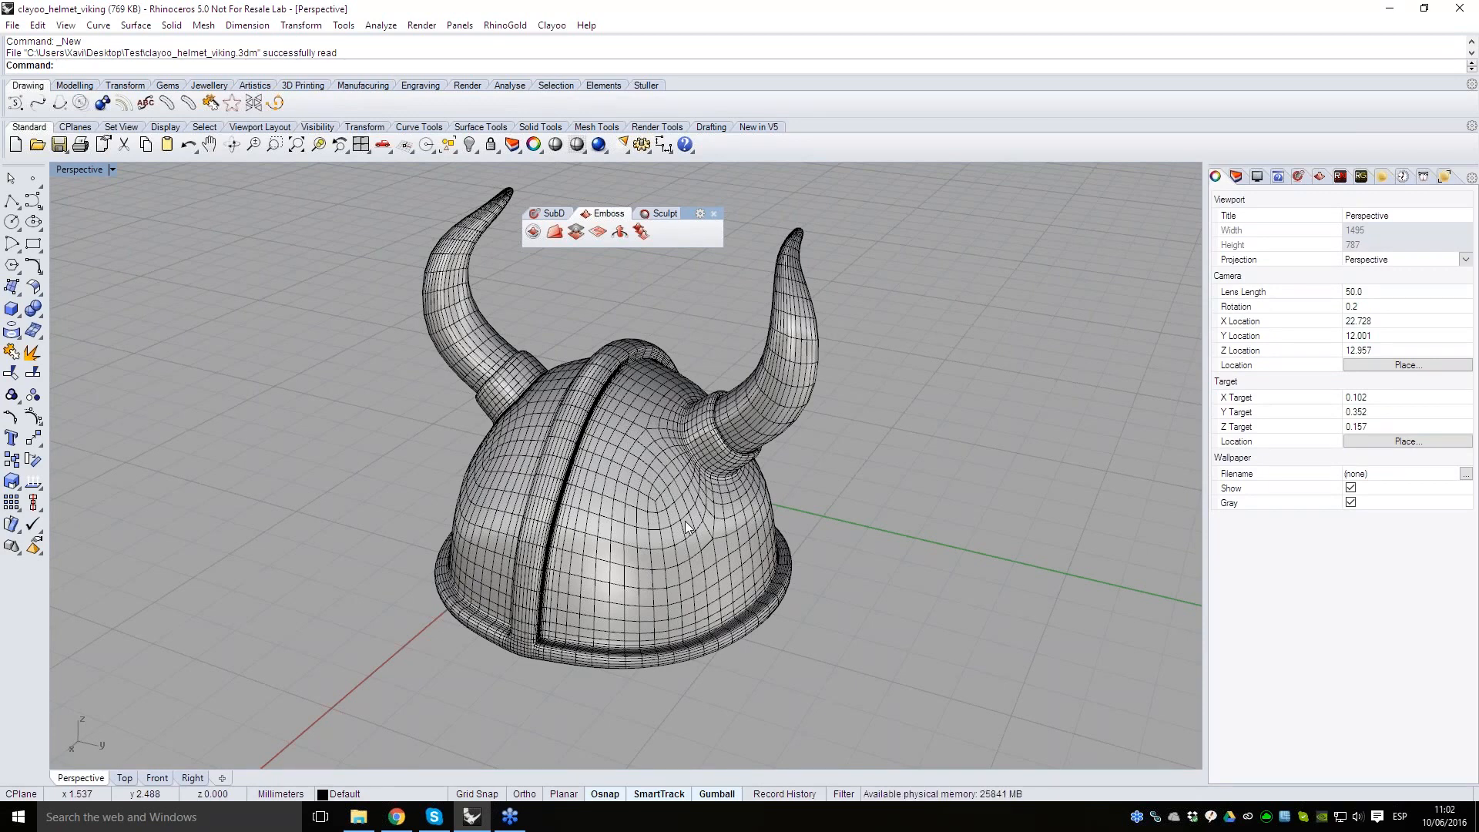
right_click_drag(811, 400, 761, 393)
scroll(770, 431, "down", 4)
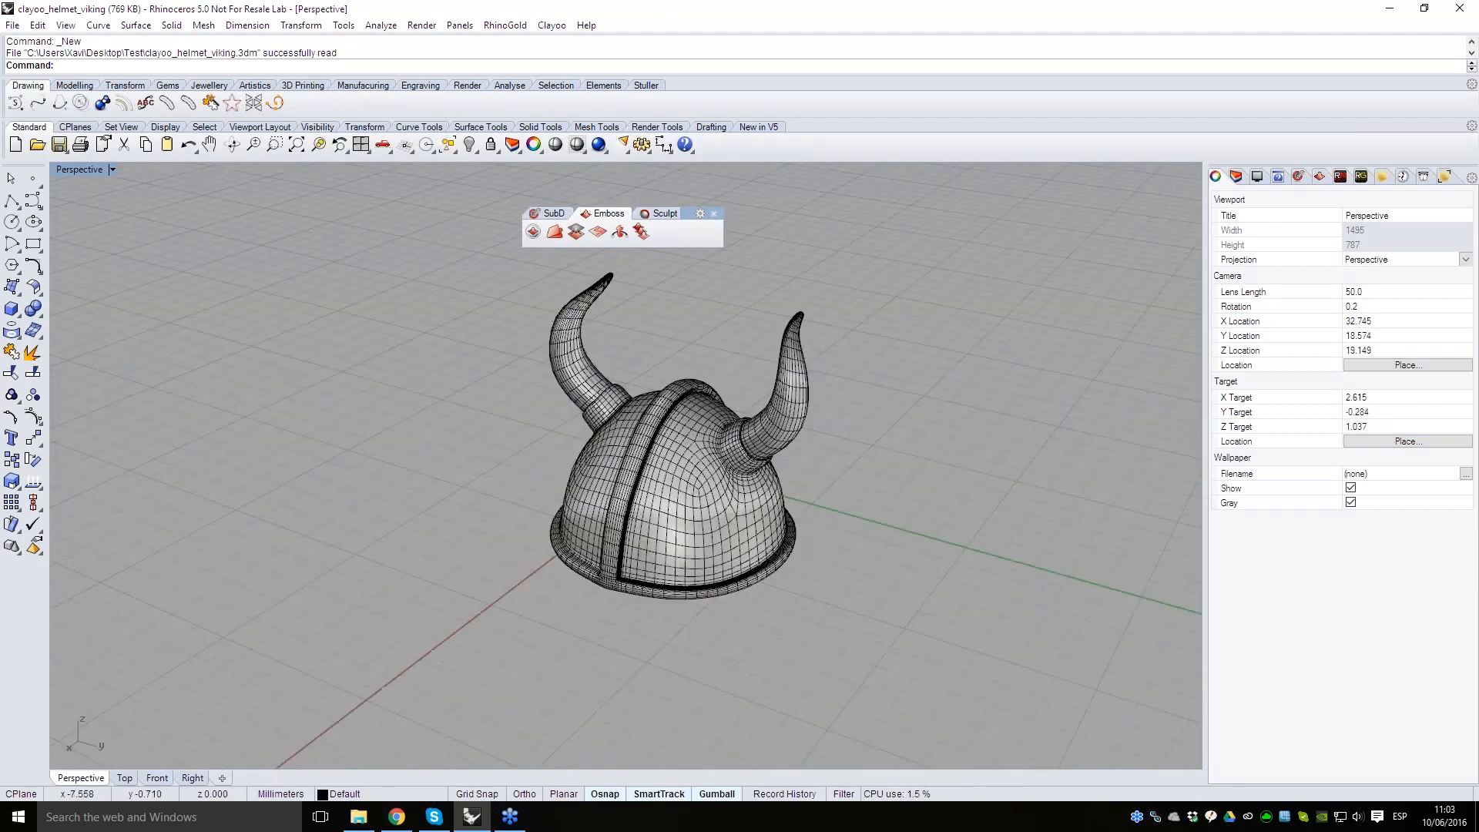
scroll(761, 395, "up", 2)
mouse_move(764, 473)
right_mouse_down("shift")
mouse_move(744, 517)
mouse_move(751, 486)
right_mouse_up("shift")
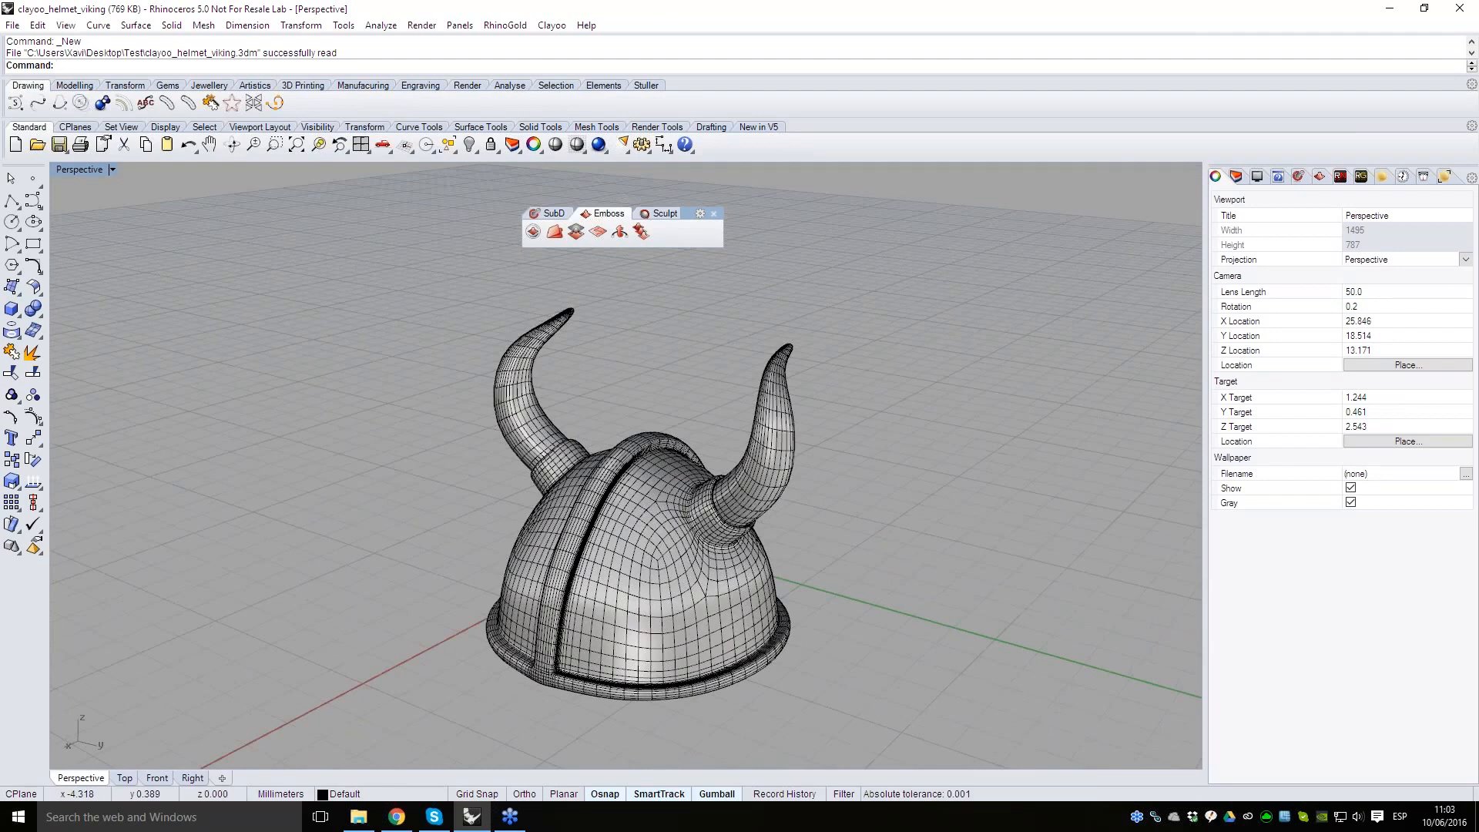
scroll(722, 518, "up", 1)
scroll(722, 518, "up", 1)
scroll(722, 517, "down", 2)
right_click_drag(722, 518, 732, 540)
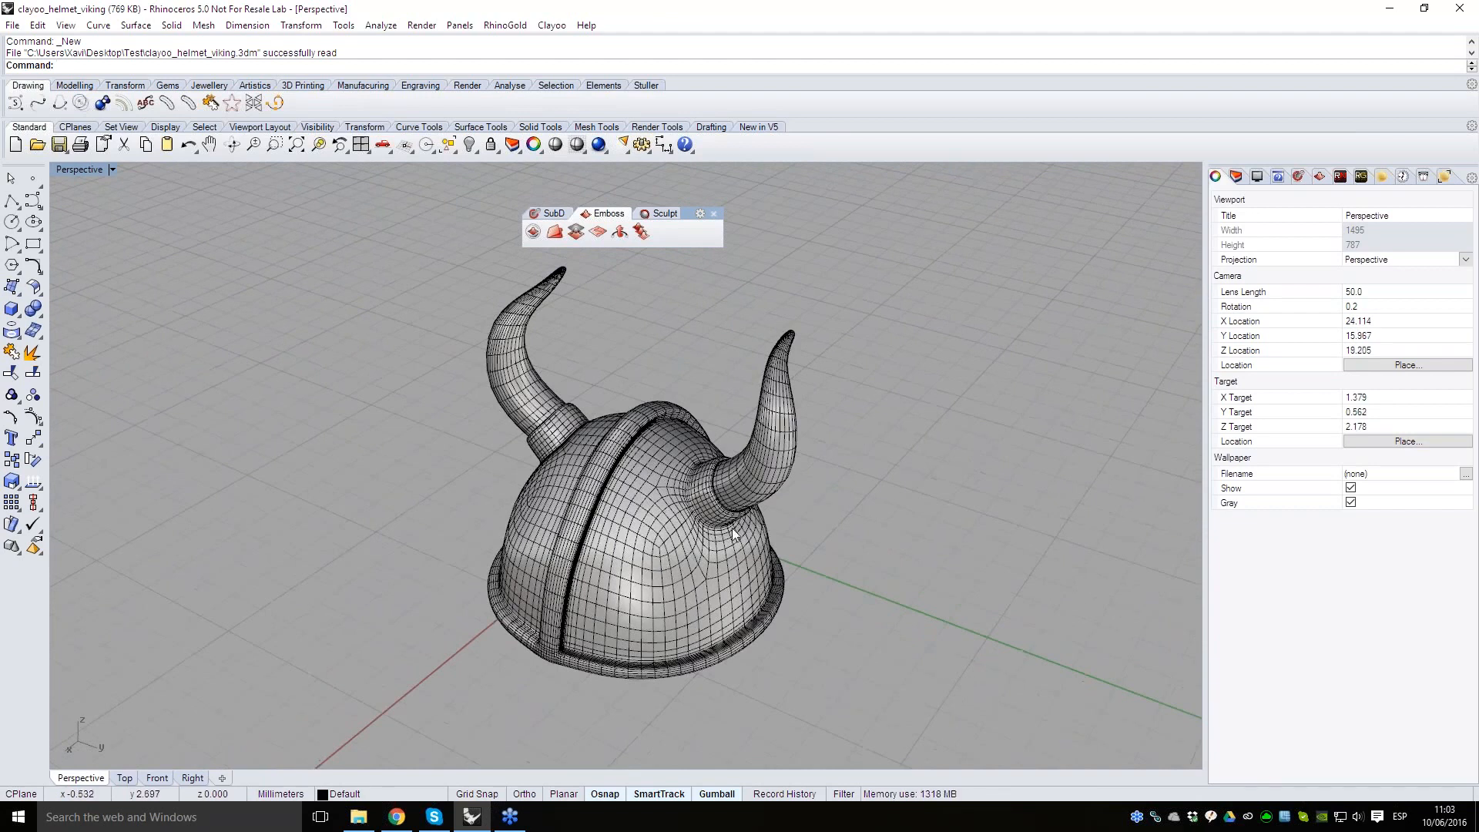
scroll(715, 511, "up", 1)
scroll(716, 510, "up", 4)
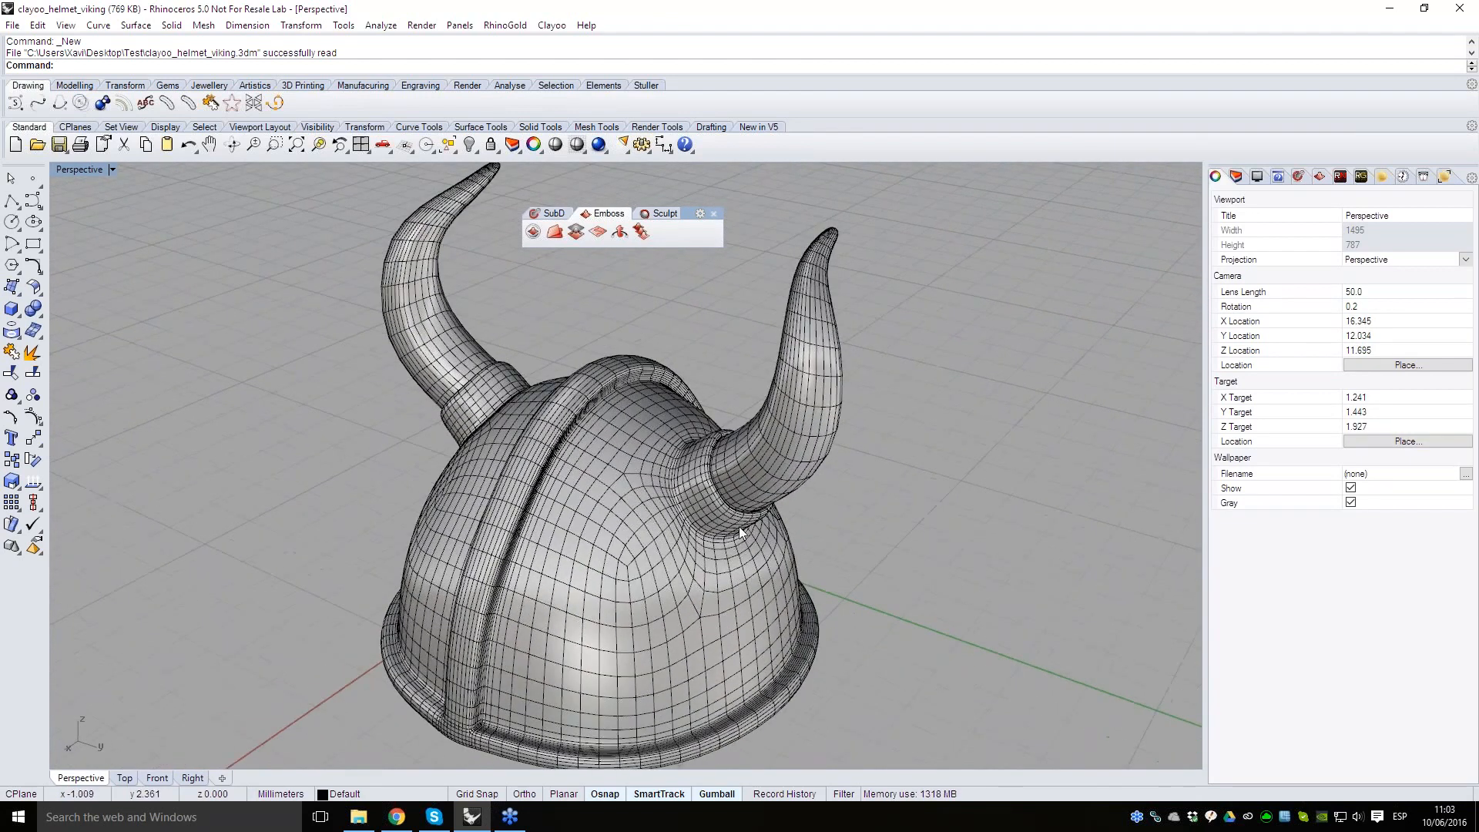
scroll(742, 454, "down", 2)
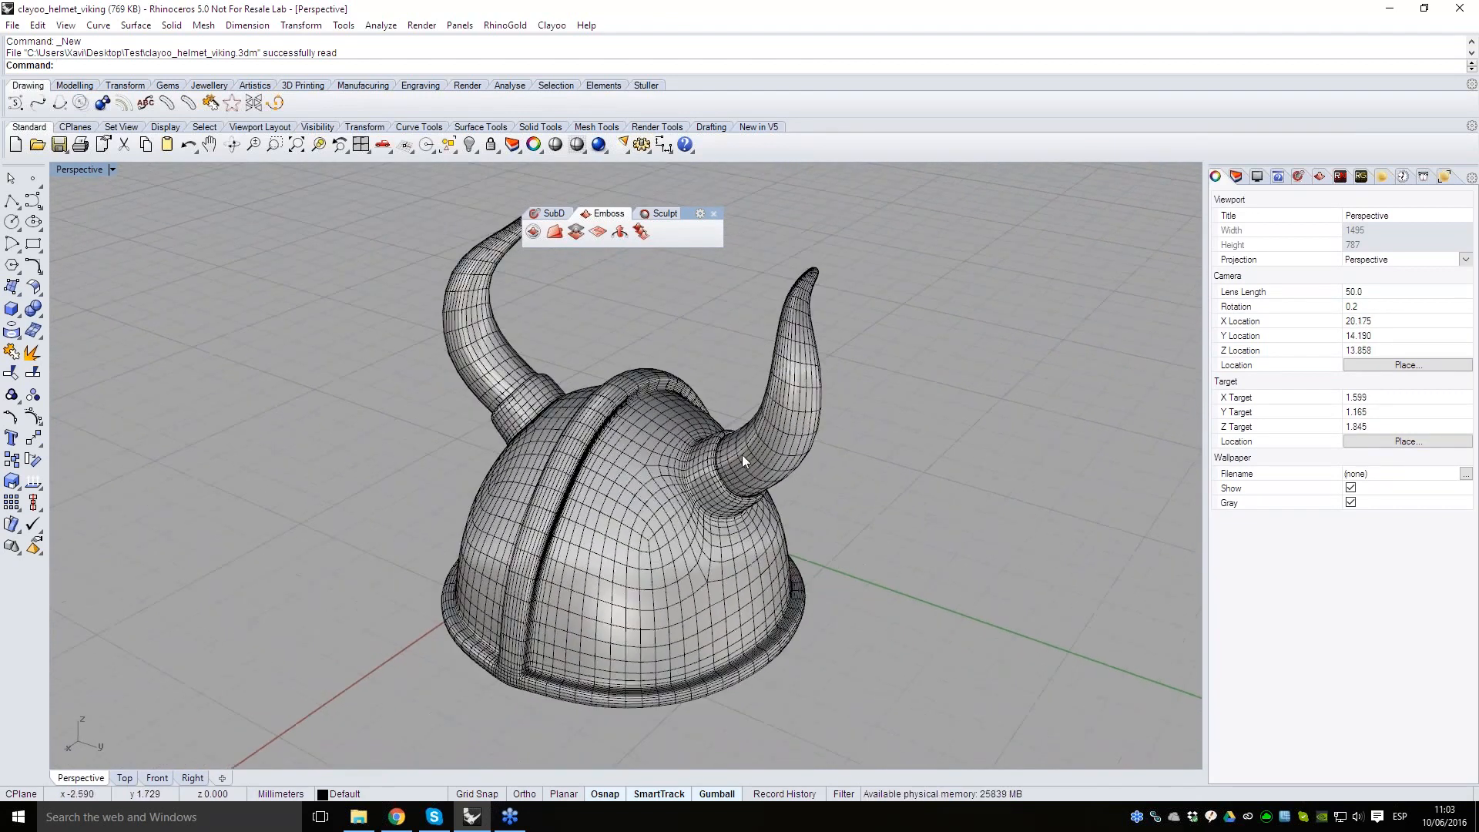
- Show the Sculpt tools and move their floating toolbar clear of the helmet's horn
left_click(661, 214)
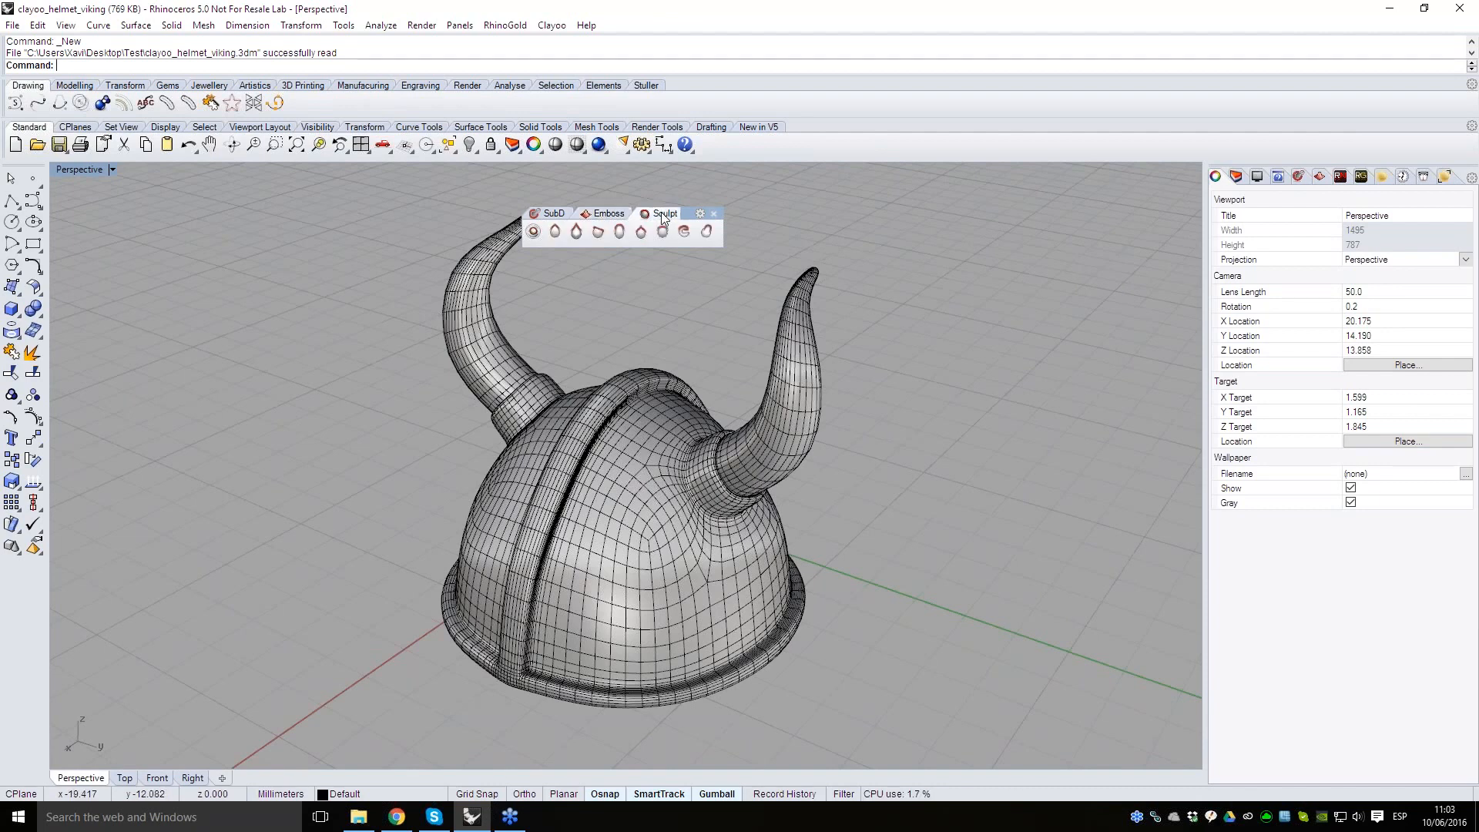
left_click_drag(691, 213, 717, 209)
right_click_drag(695, 420, 732, 447)
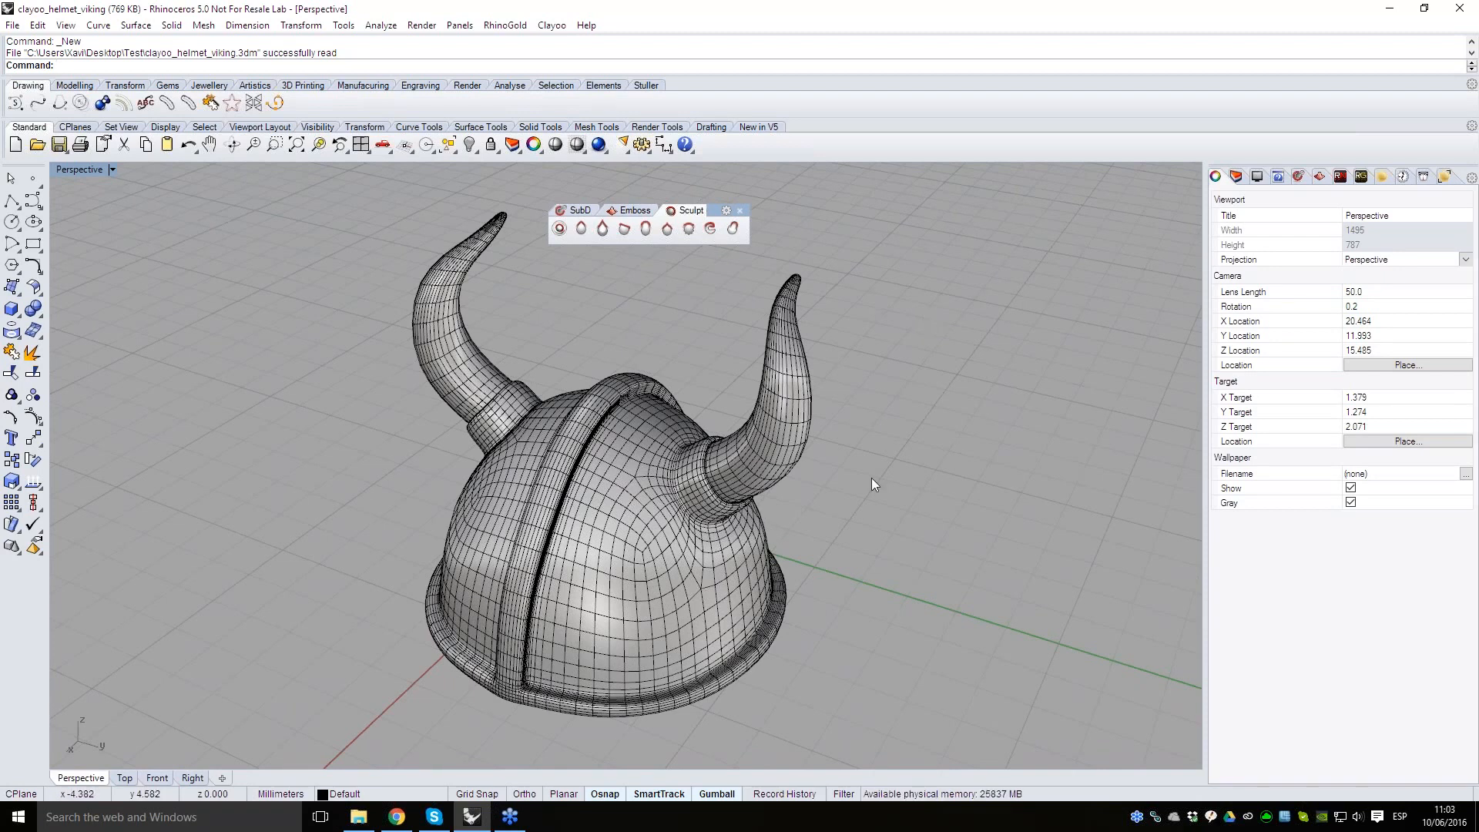
- Preview the helmet in Rendered display mode and return the viewport to Shaded
left_click(94, 173)
left_click(112, 243)
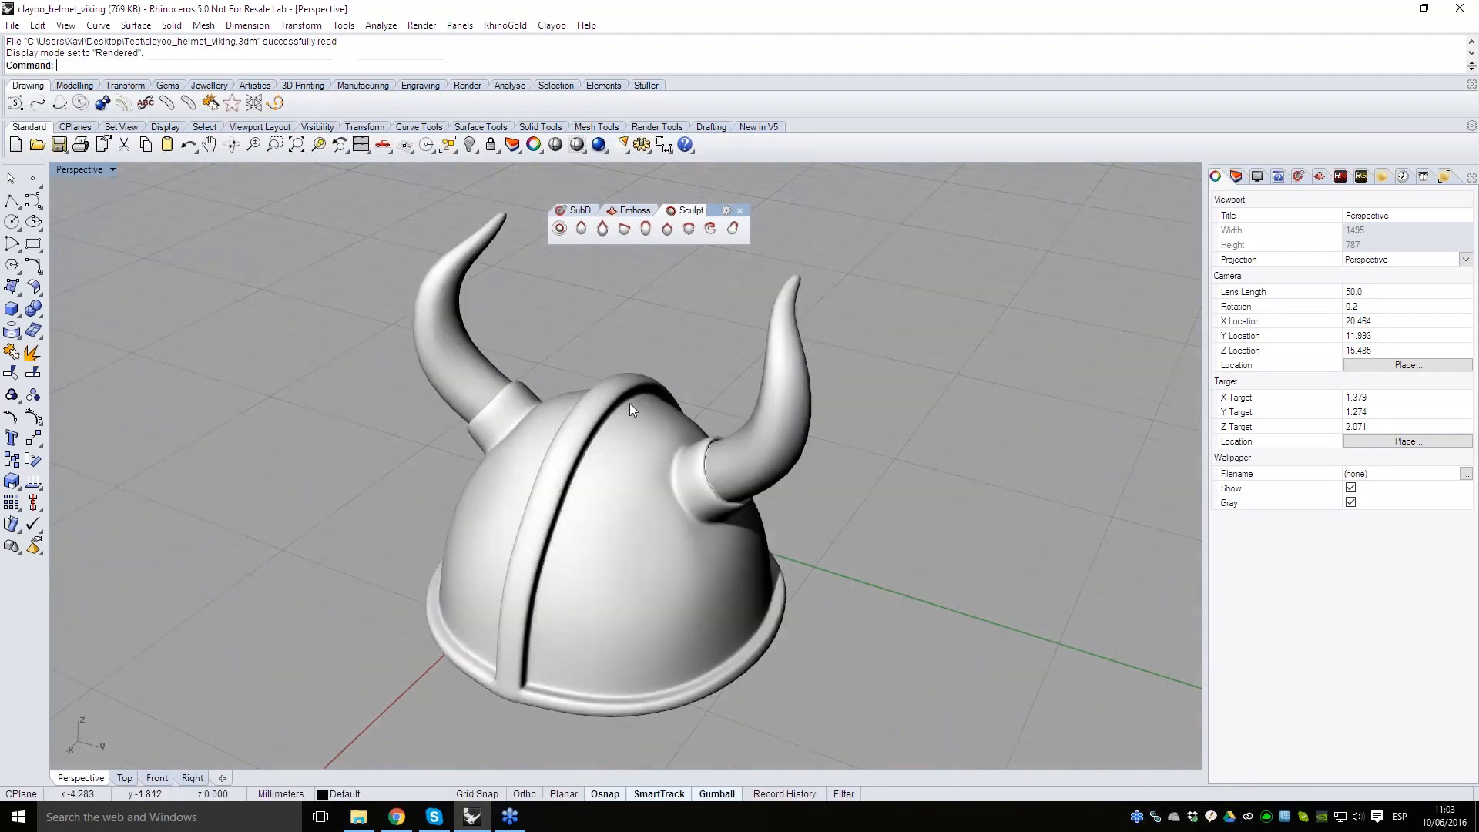
right_click_drag(830, 515, 432, 401)
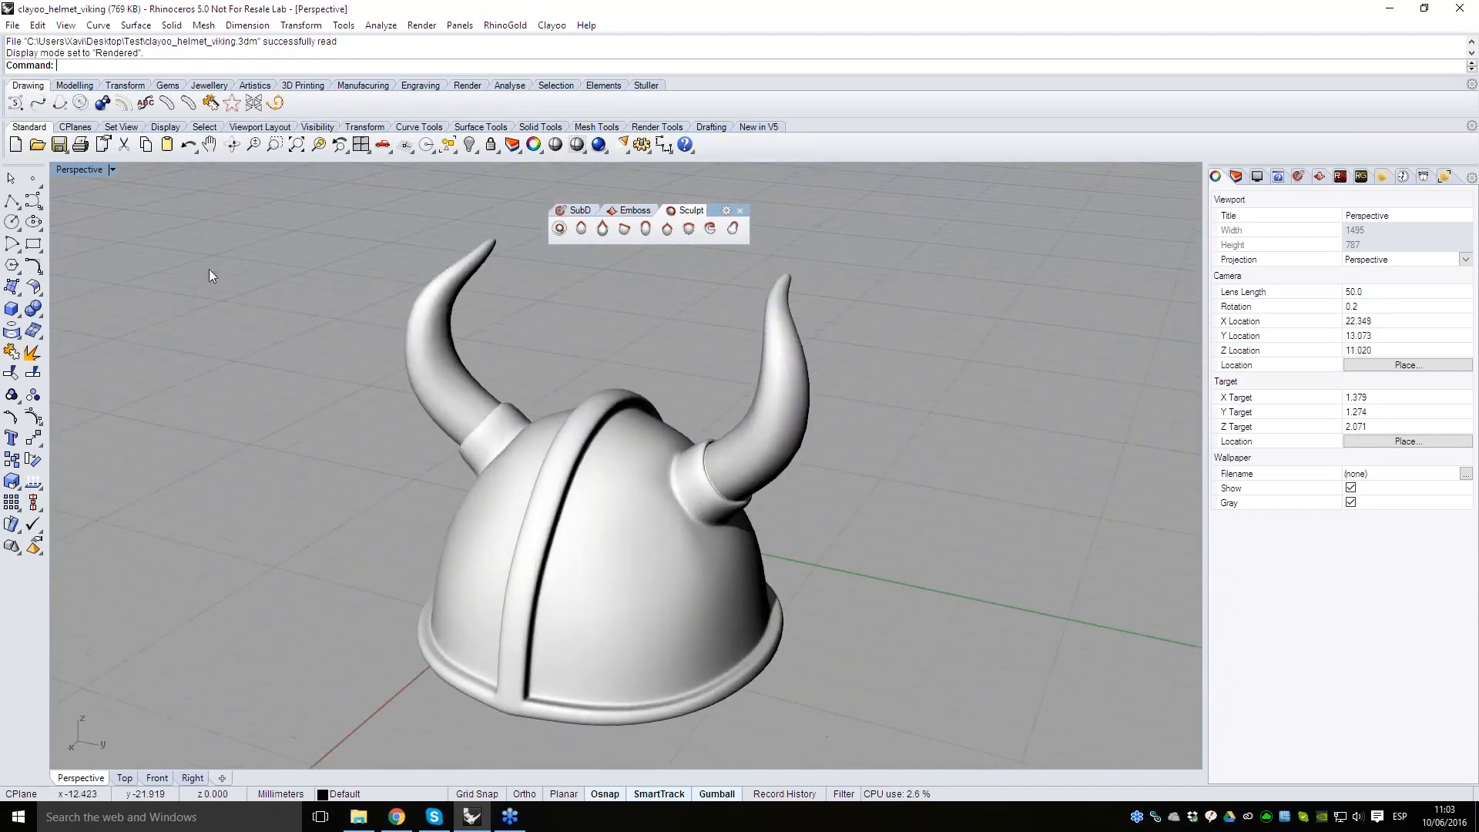
left_click(80, 171)
left_click(105, 226)
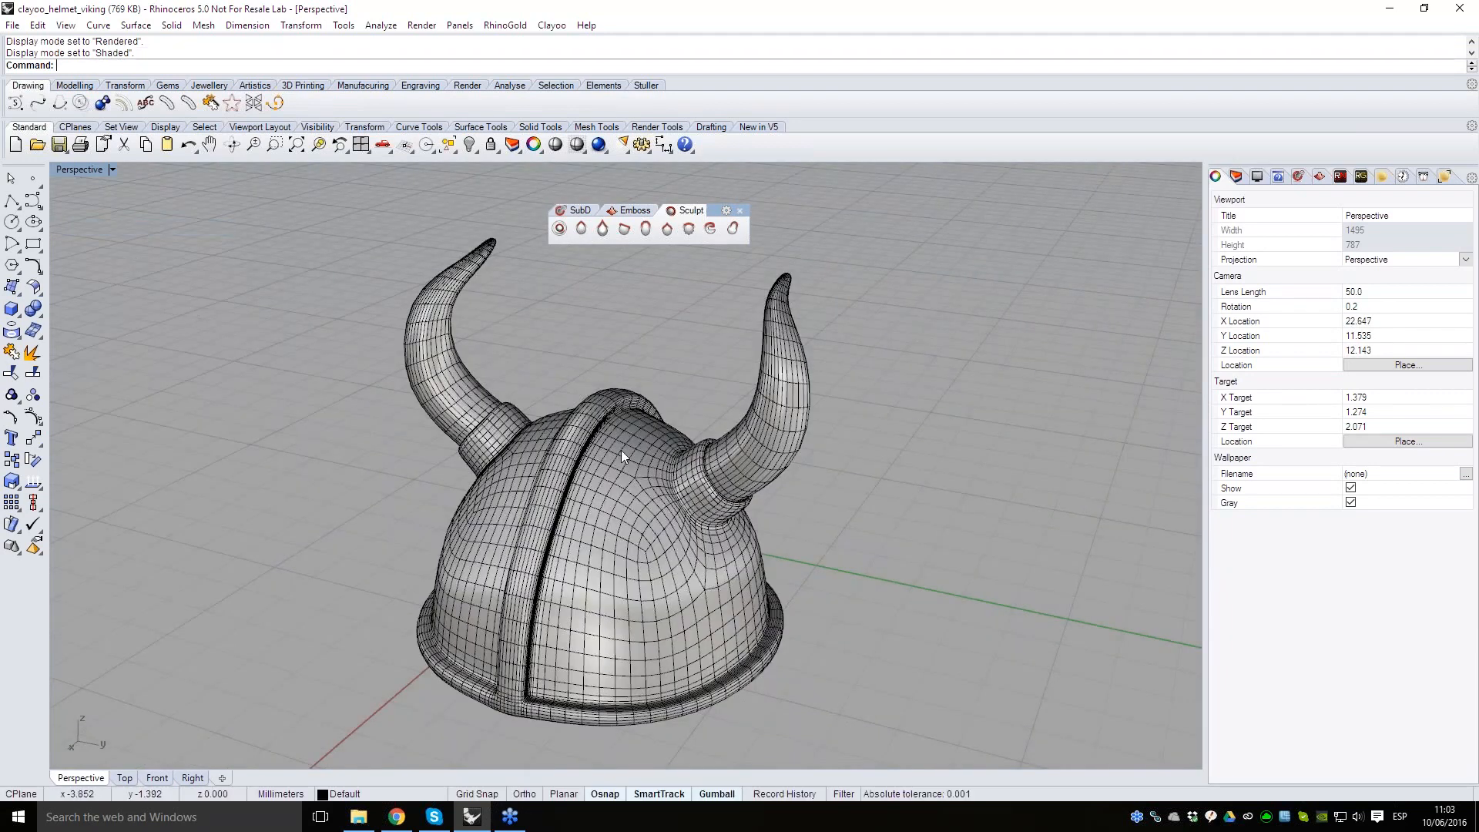
right_click_drag(613, 485, 585, 487)
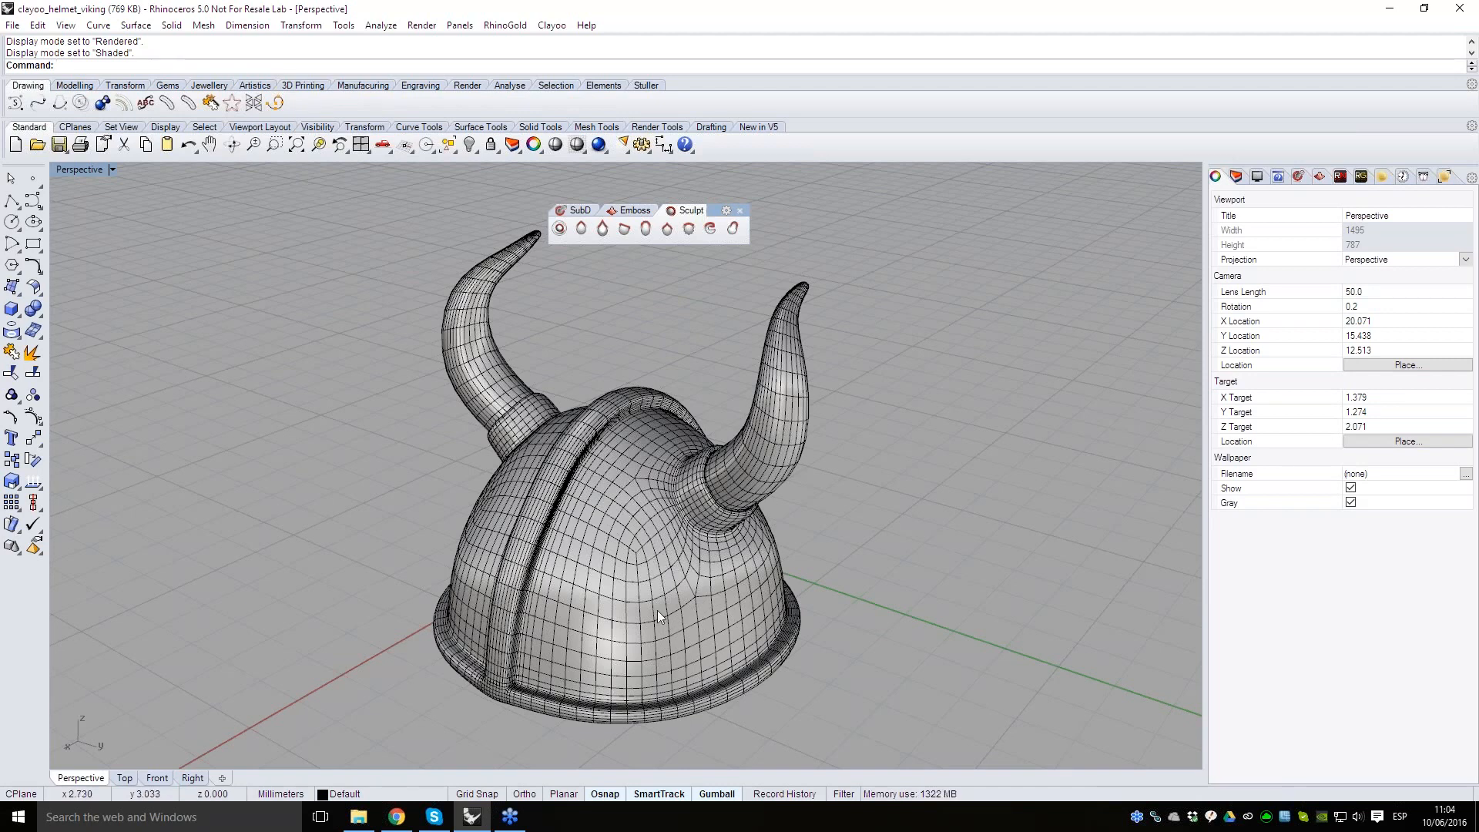
- Duplicate the Viking helmet by copying and pasting it, and move the overlapping helmets together near the origin
left_click(745, 585)
scroll(745, 586, "down", 2)
key("ctrl+c")
key("ctrl+v")
left_click_drag(701, 507, 363, 401)
key("Escape")
left_click(365, 511)
left_click(402, 542)
key("ctrl+c")
key("ctrl+v")
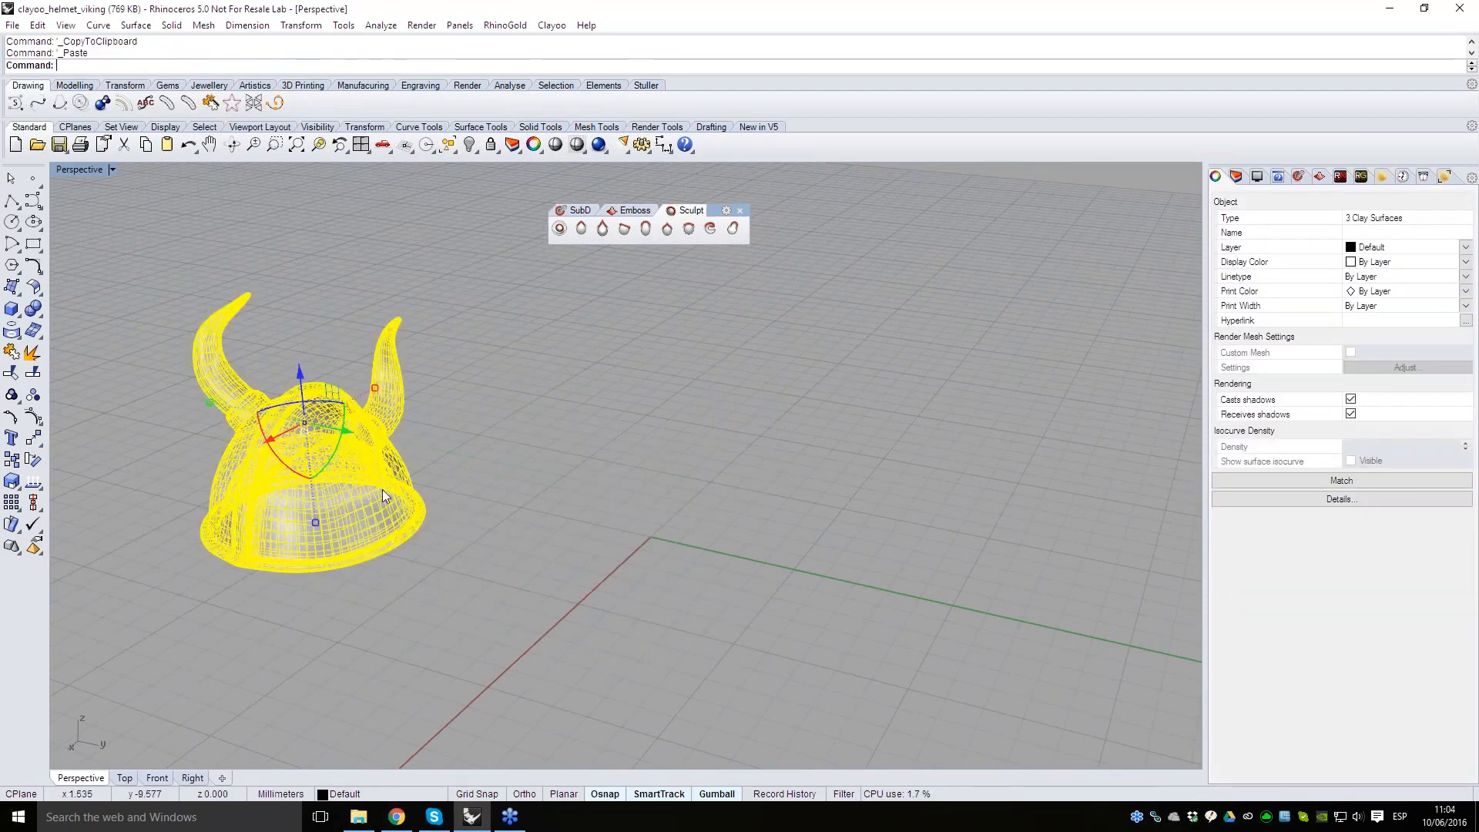
left_click_drag(334, 431, 598, 567)
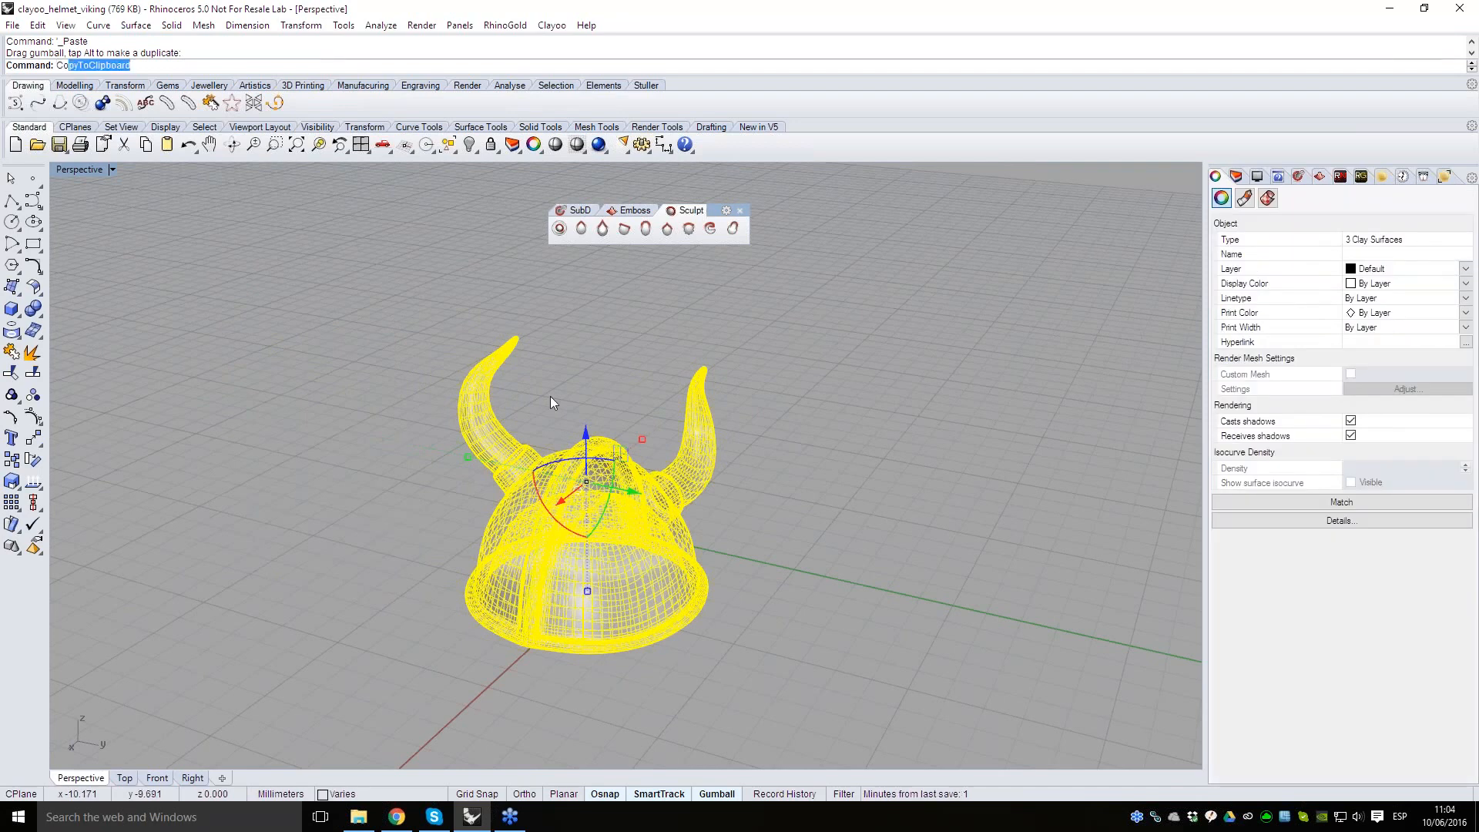
- Copy the selected helmets with the Copy command to the empty area beside the originals
type("copy")
key("Return")
left_click(650, 613)
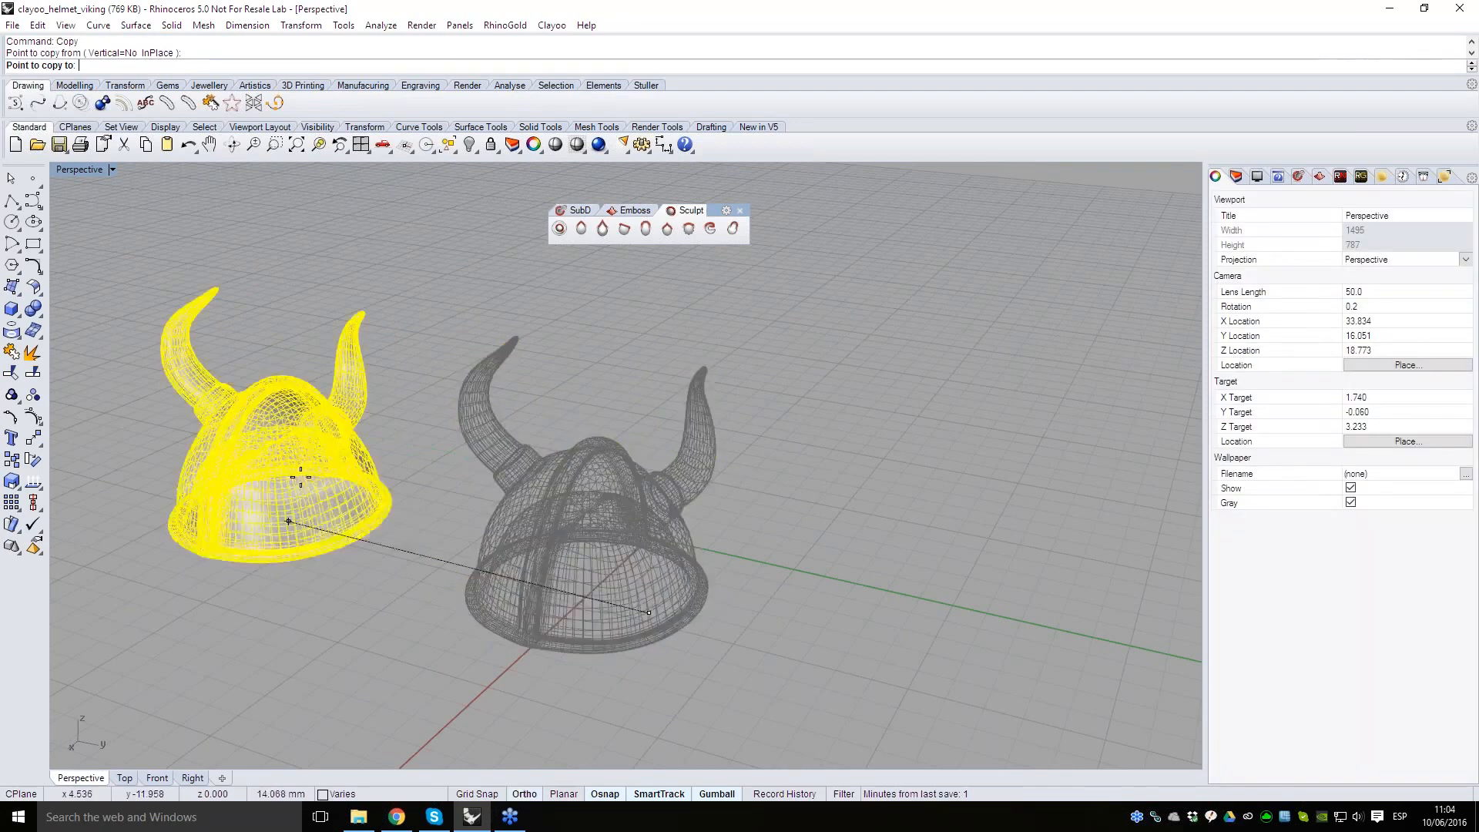
left_click(286, 505)
key("Return")
key("Escape")
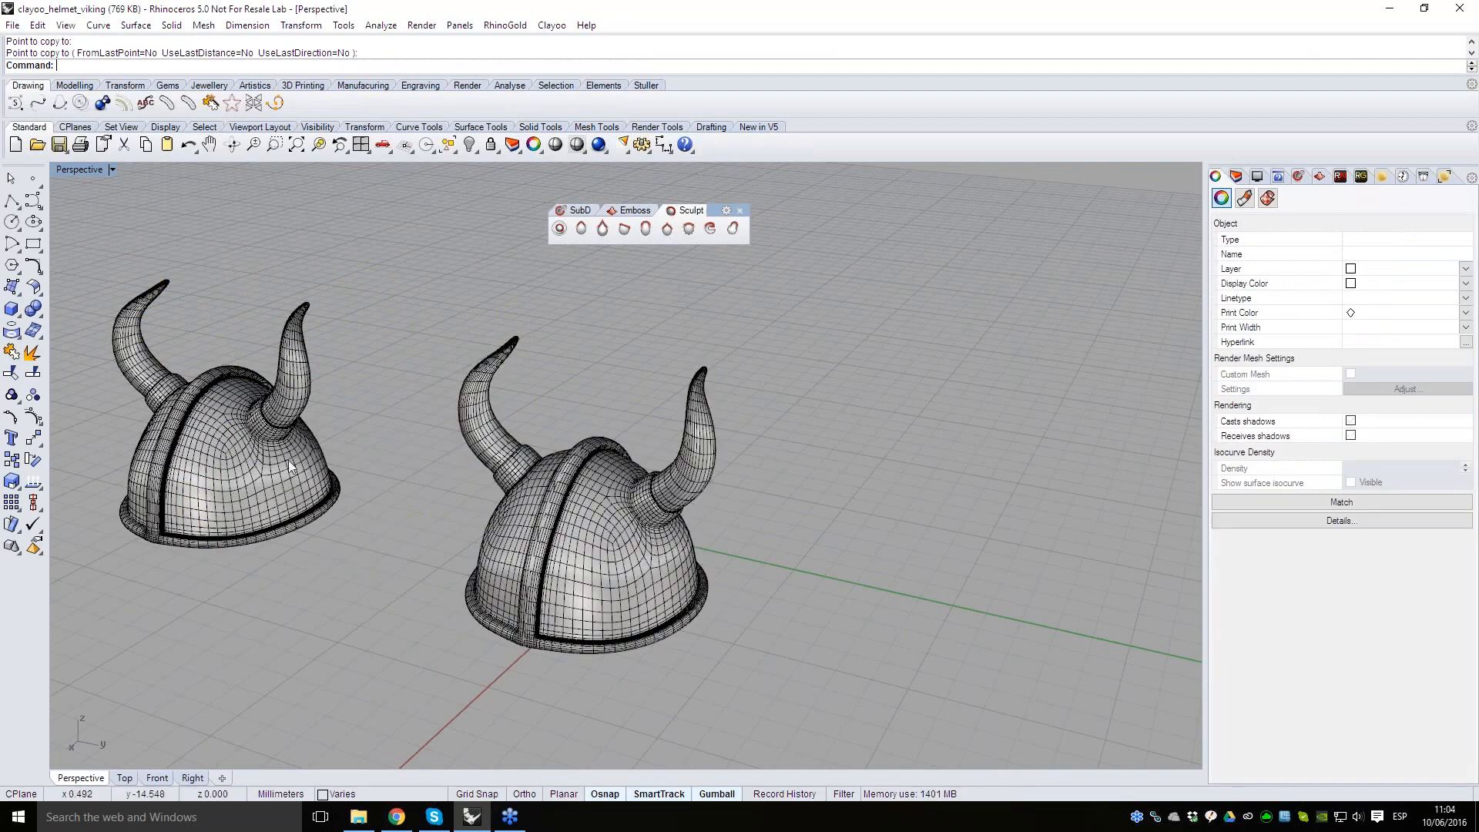
- Delete the surplus overlapping helmets in the copied set and hide the remaining one as a backup
left_click(288, 460)
left_click(340, 505)
key("Delete")
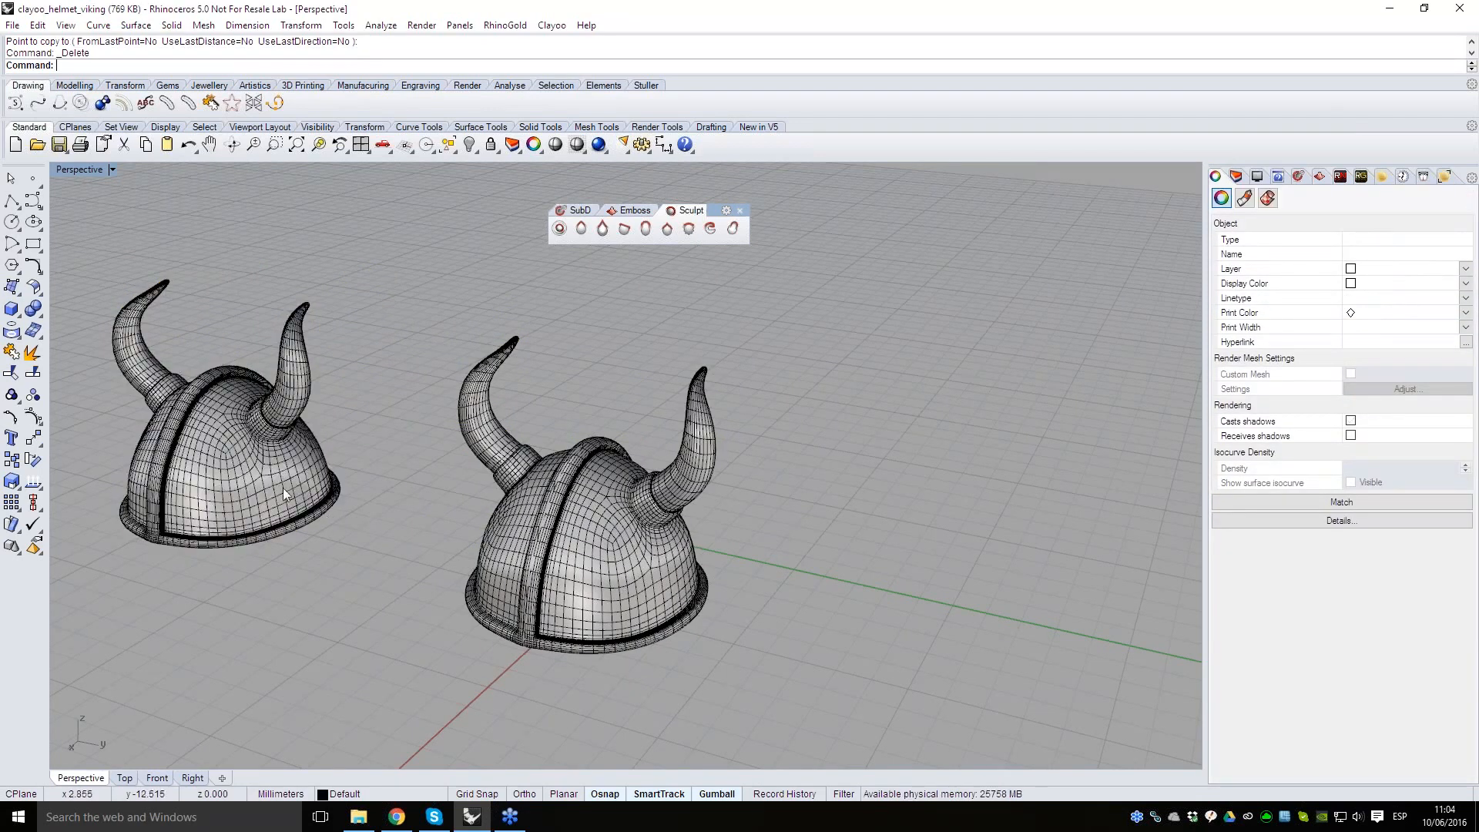
left_click(294, 493)
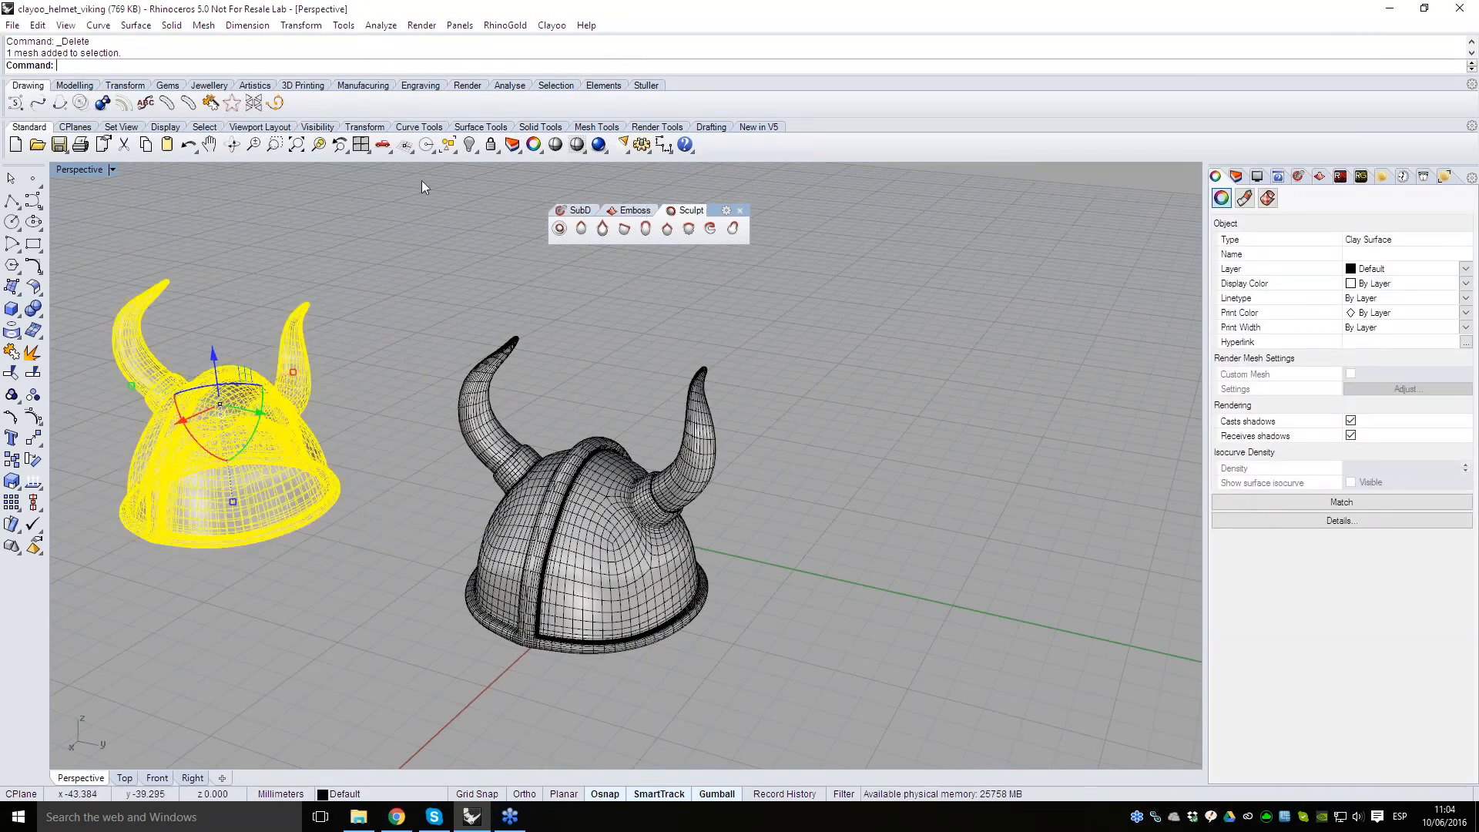
type("Hide")
key("Return")
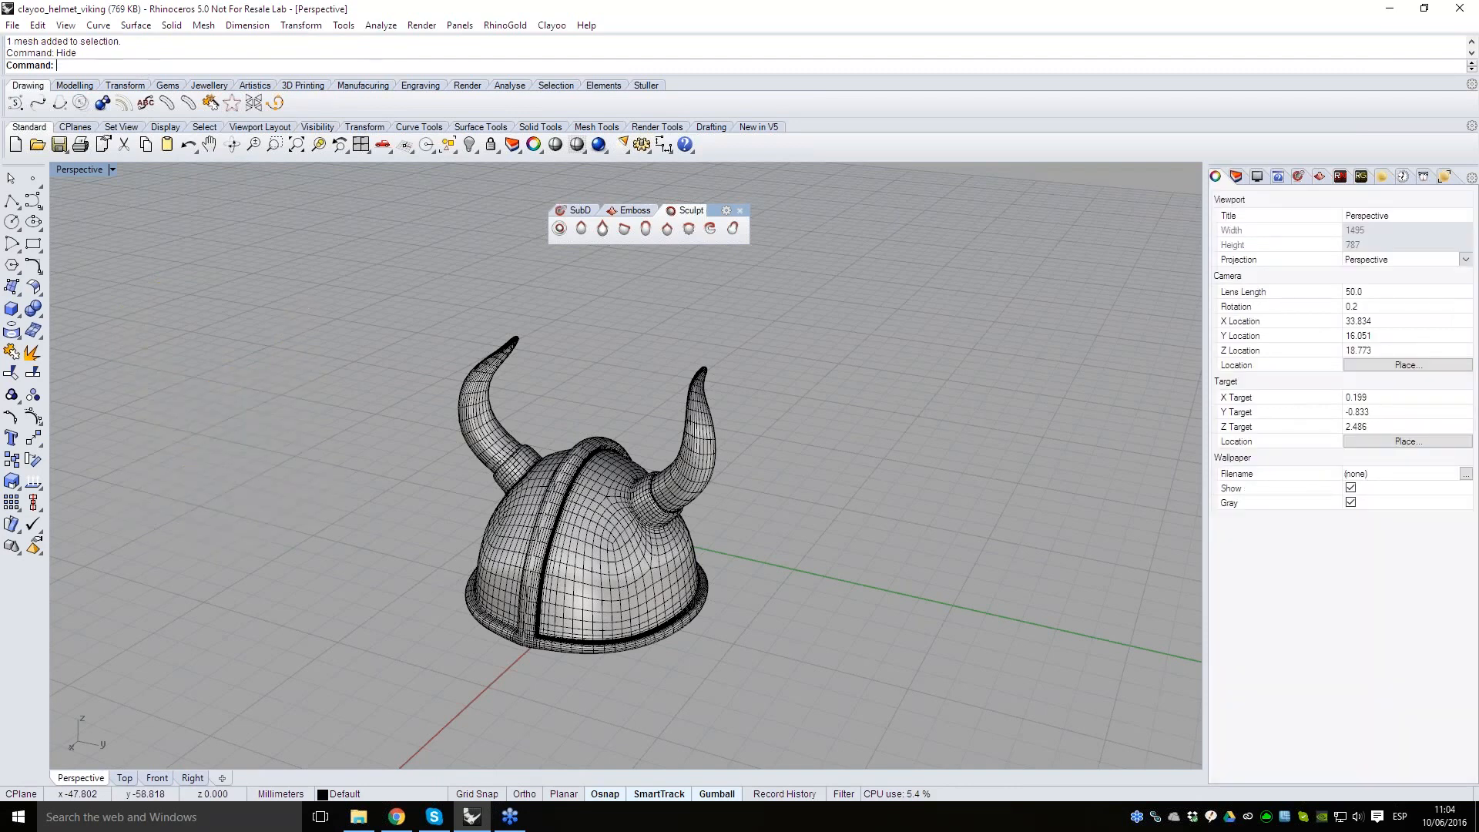
- Delete the overlapping duplicates near the origin, undoing the last deletion to keep a single helmet
left_click(556, 495)
left_click(598, 537)
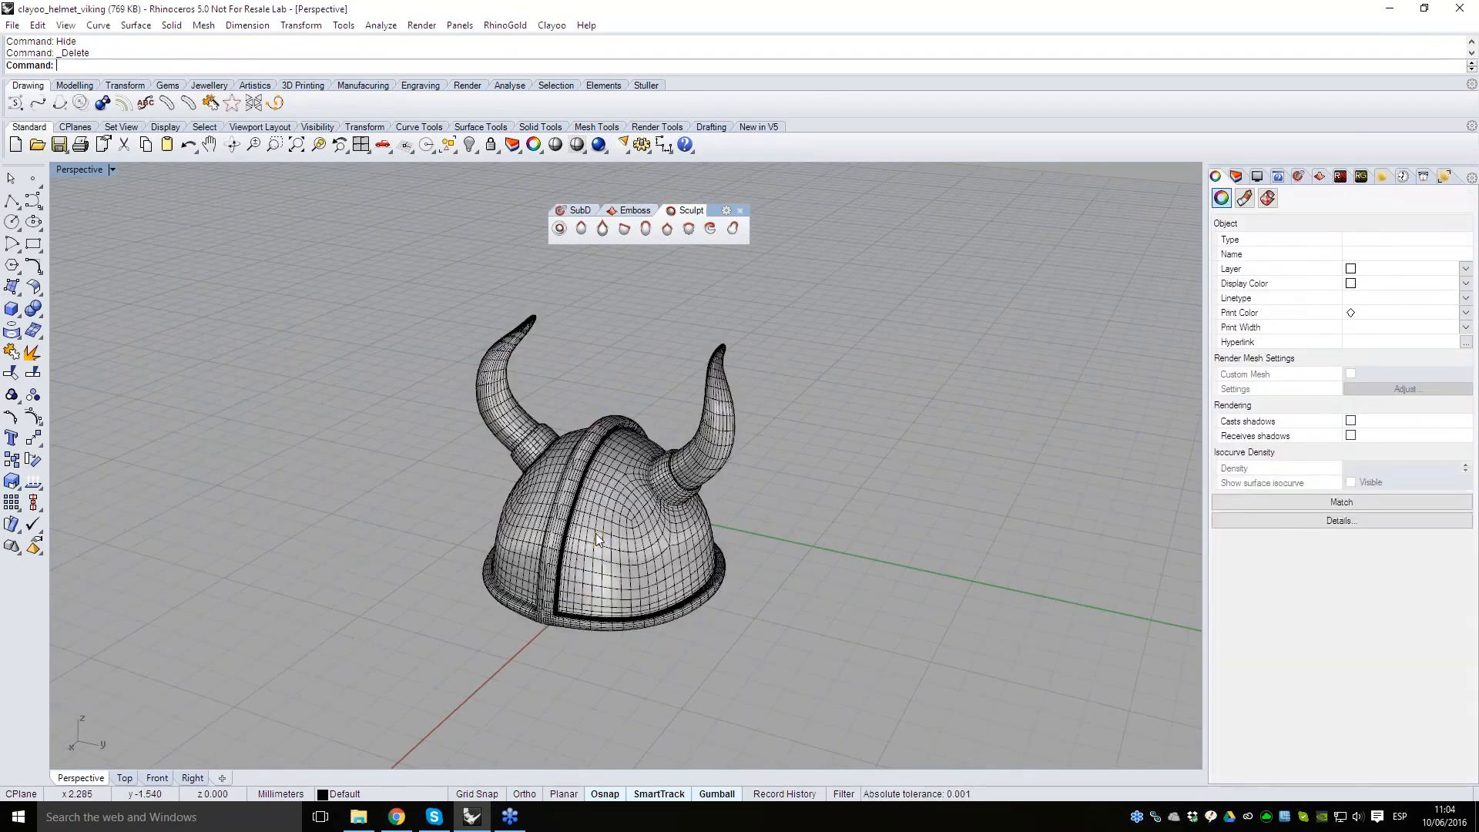
key("Delete")
key("ctrl+z")
key("Escape")
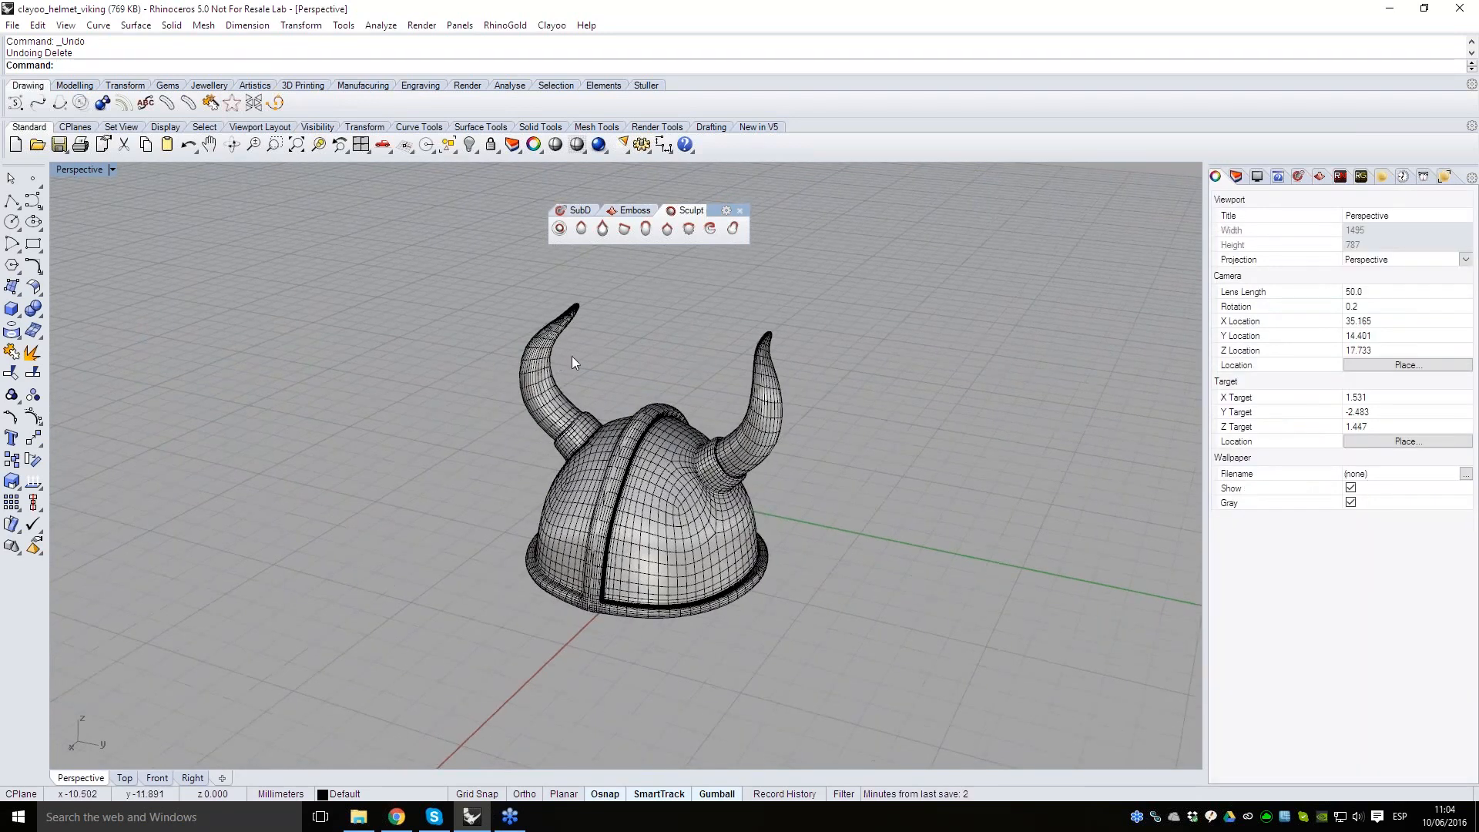
scroll(632, 425, "up", 5)
left_click(729, 499)
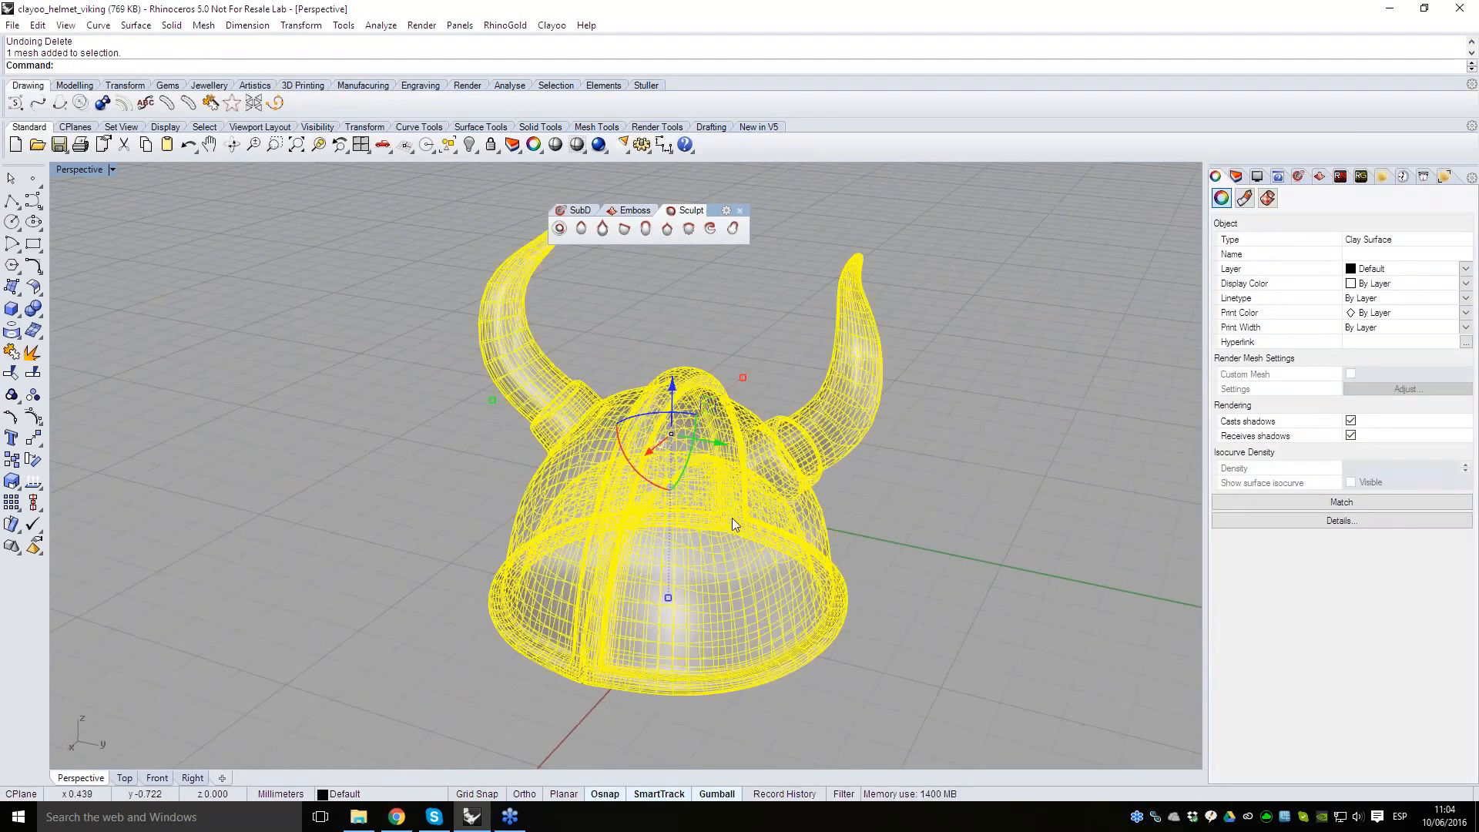
right_click_drag(778, 527, 761, 530)
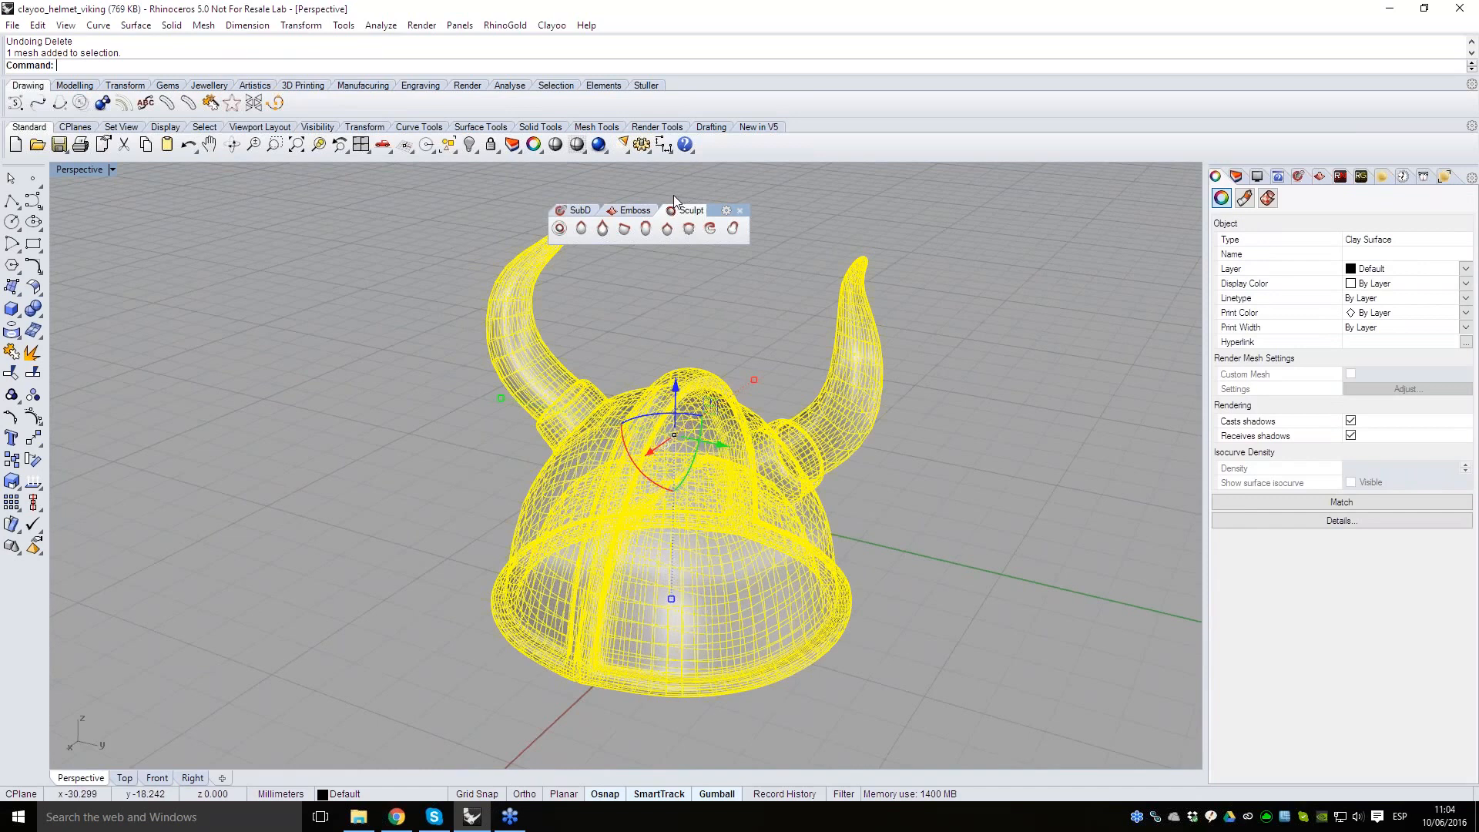
left_click(561, 229)
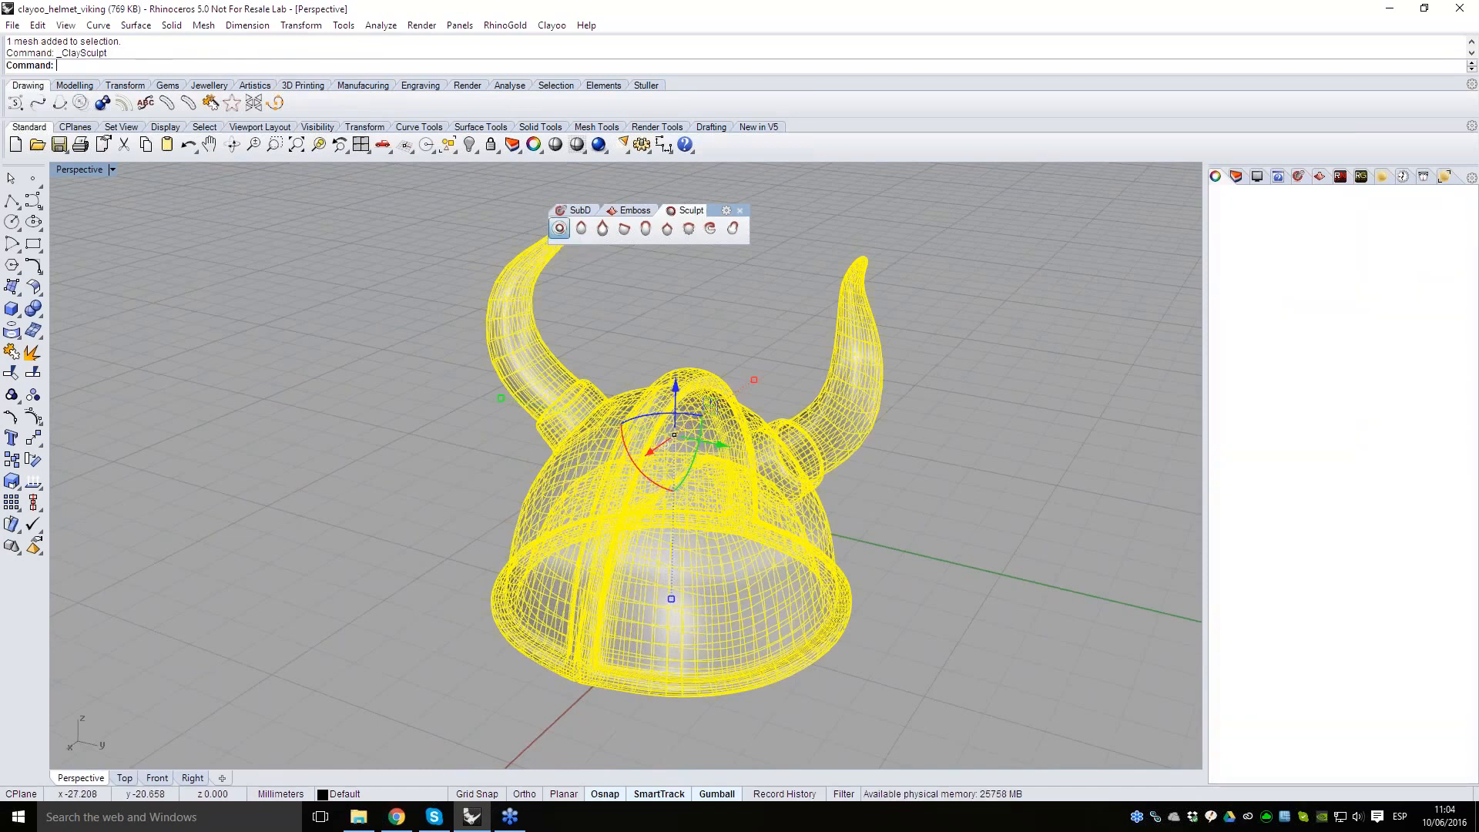
right_click_drag(802, 548, 738, 537)
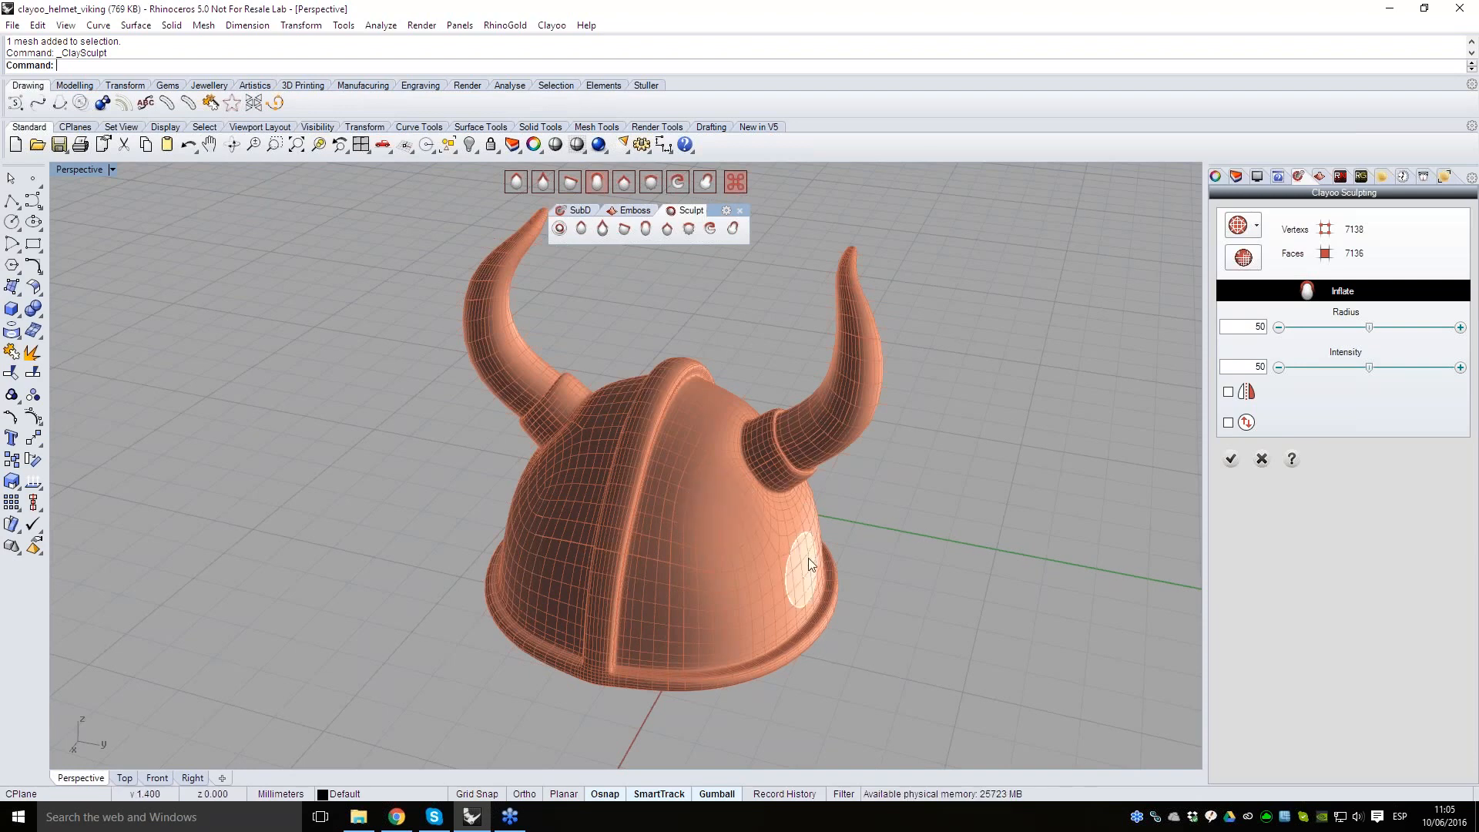
scroll(770, 508, "up", 4)
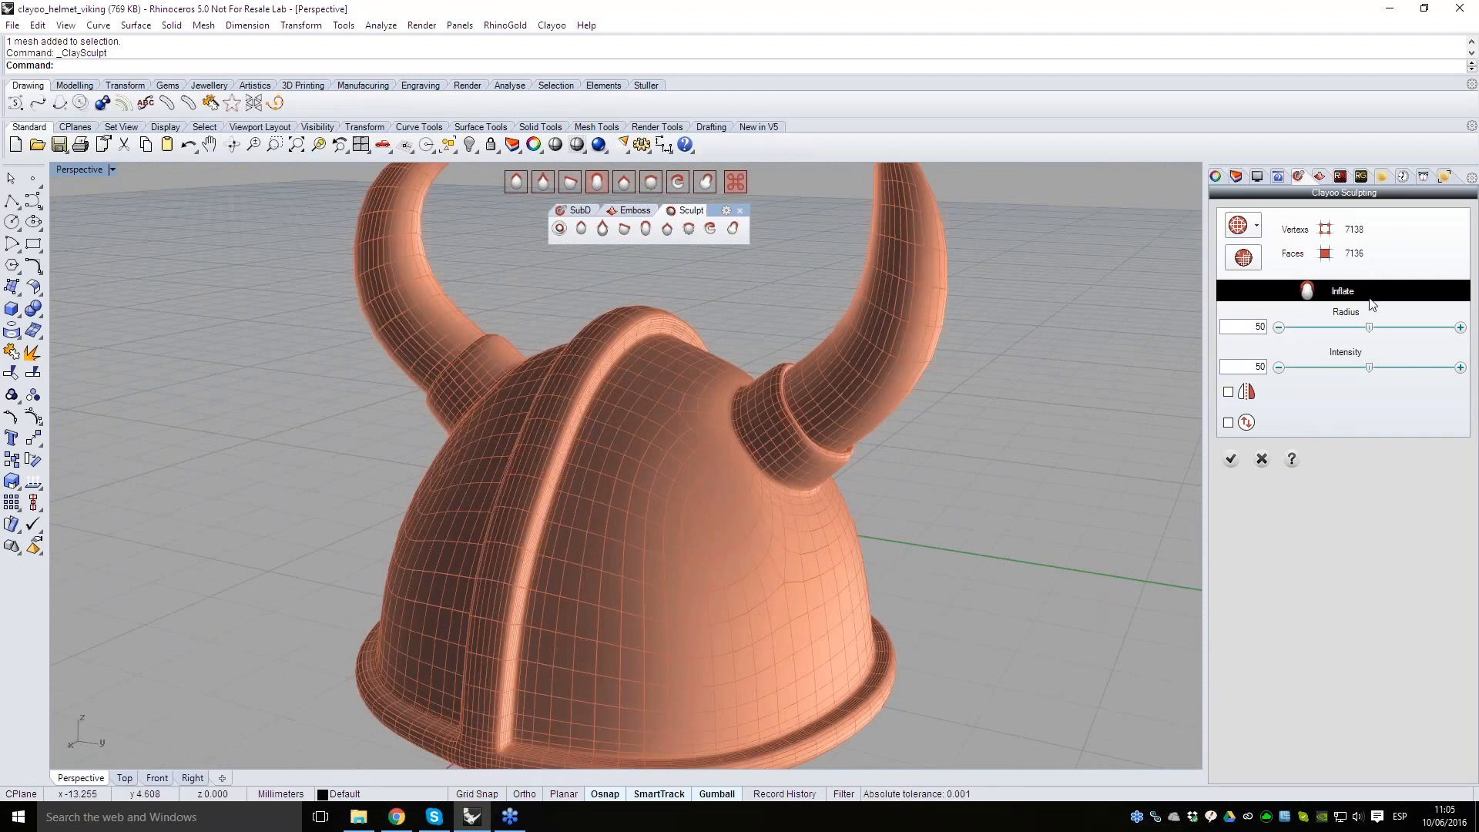
right_click_drag(936, 439, 1000, 505)
scroll(963, 482, "down", 5)
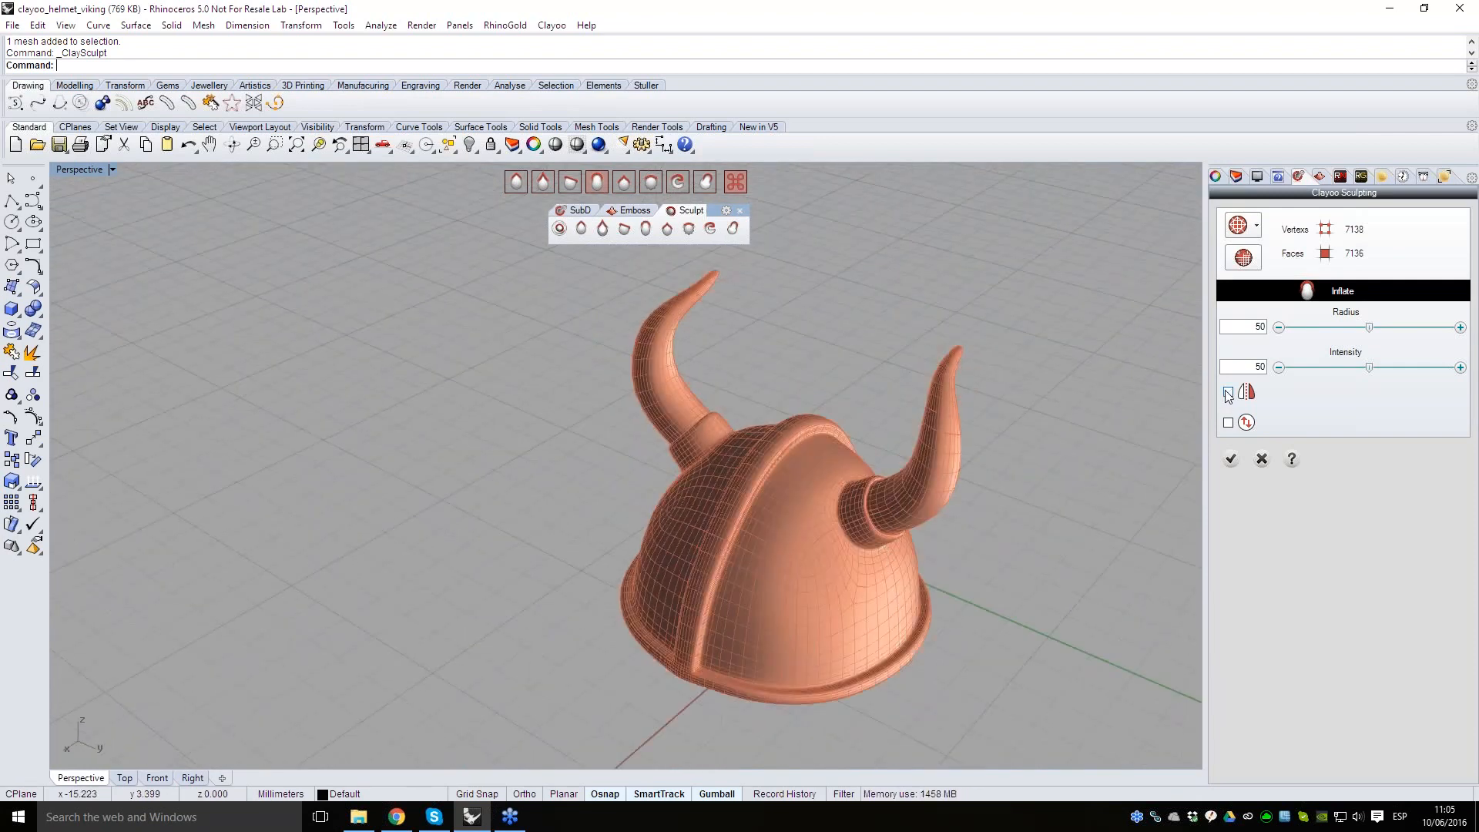
left_click(1258, 462)
- Rotate the helmet about its vertical axis so its central ridge runs along the Y axis
scroll(979, 470, "down", 6)
left_click(890, 570)
right_click_drag(891, 570, 687, 517)
scroll(938, 570, "up", 6)
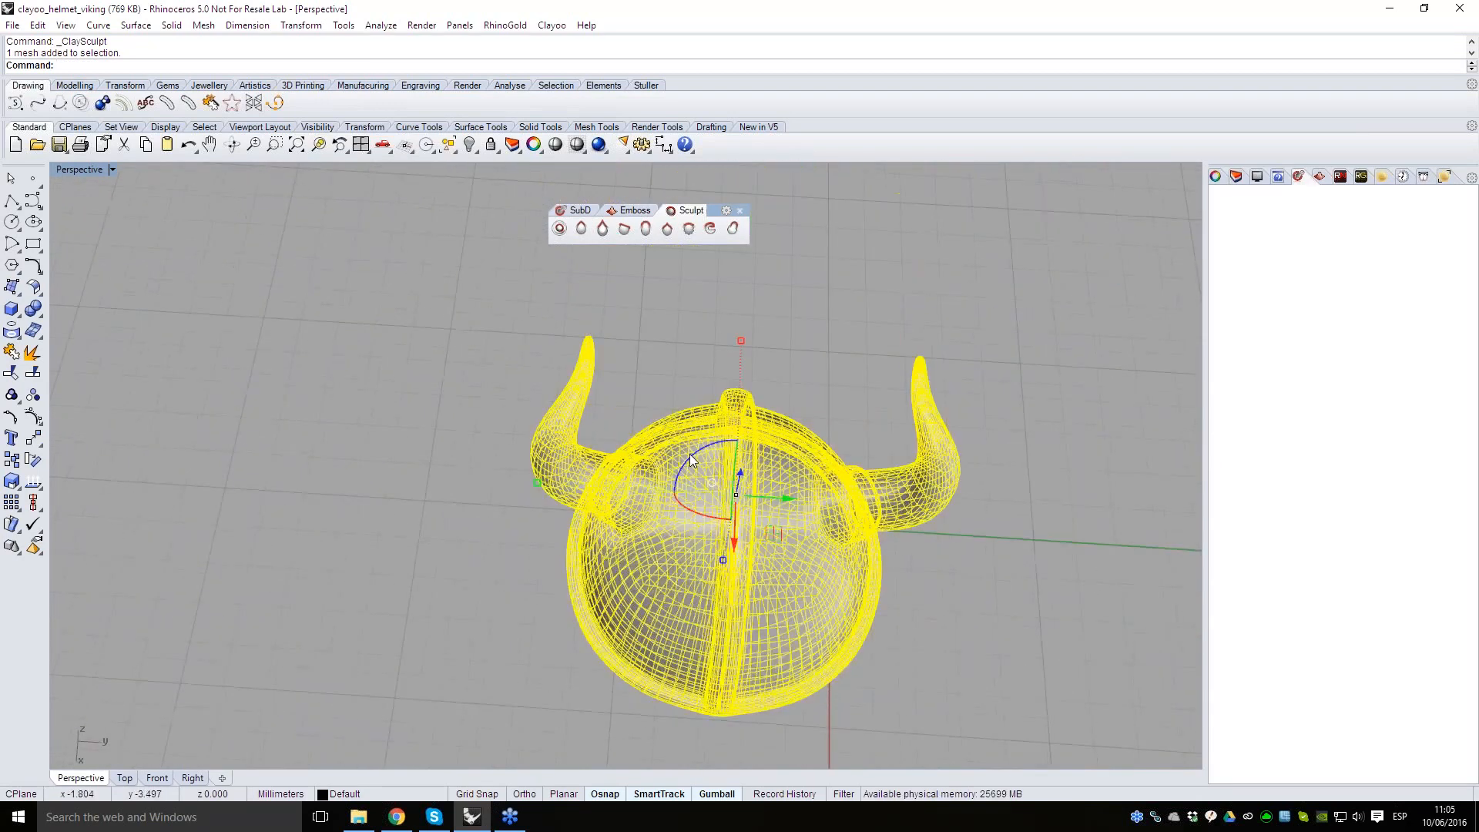
left_click_drag(690, 459, 638, 545)
left_click(925, 601)
right_click_drag(924, 601, 575, 551)
left_click(576, 551)
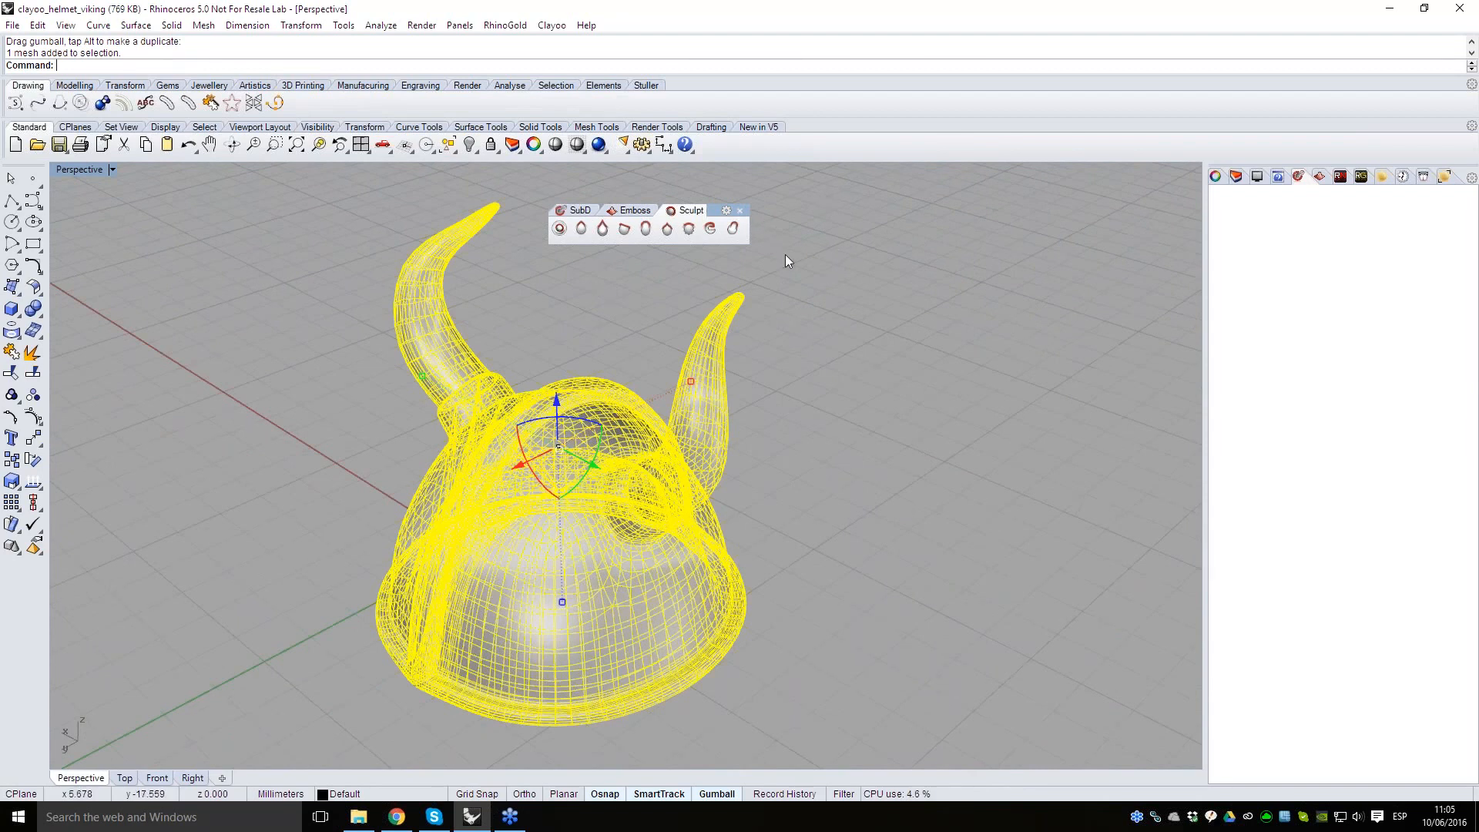
right_click_drag(784, 255, 778, 316)
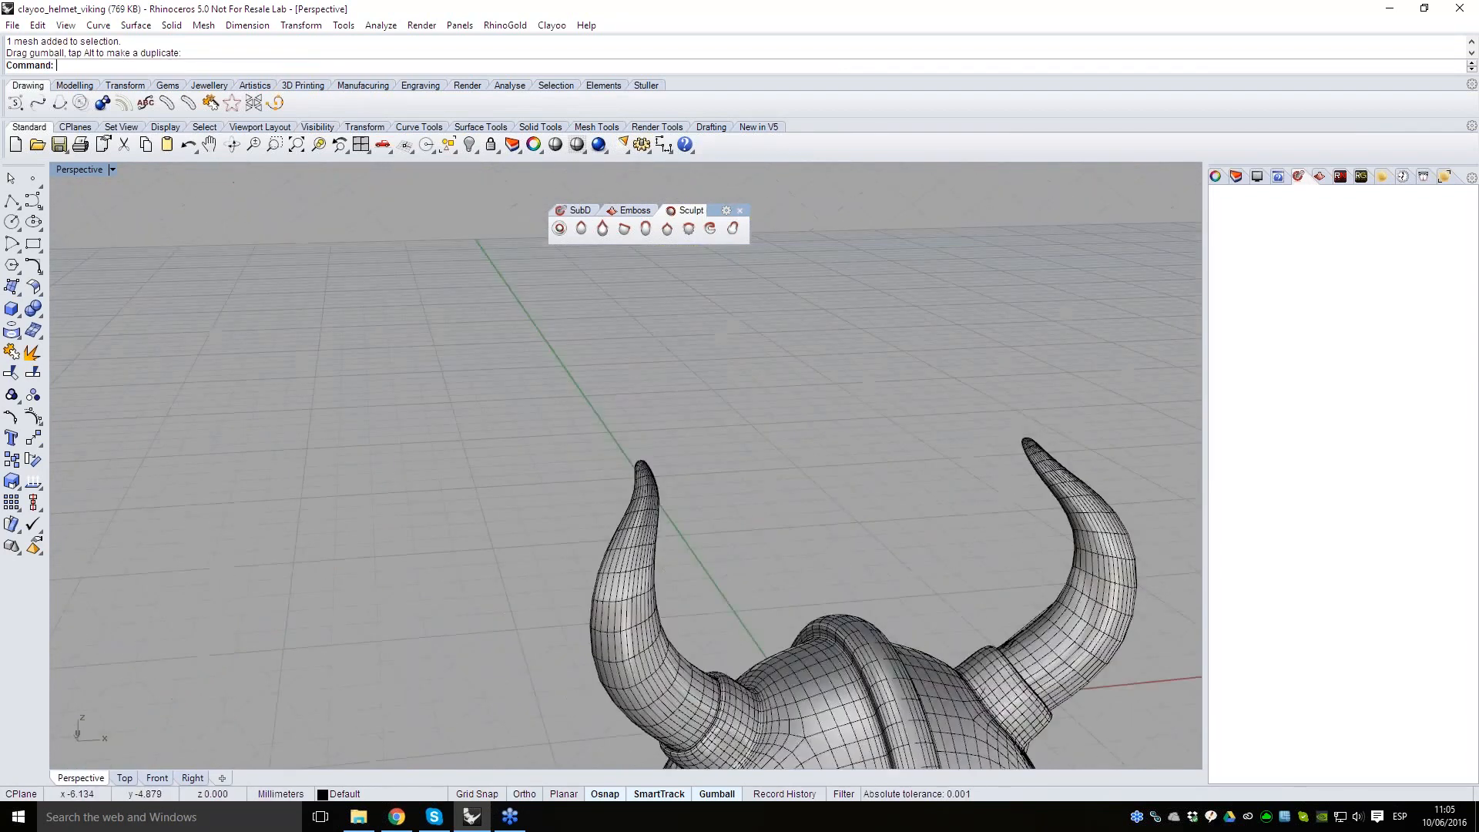
scroll(620, 558, "down", 6)
right_click_drag(620, 557, 570, 582)
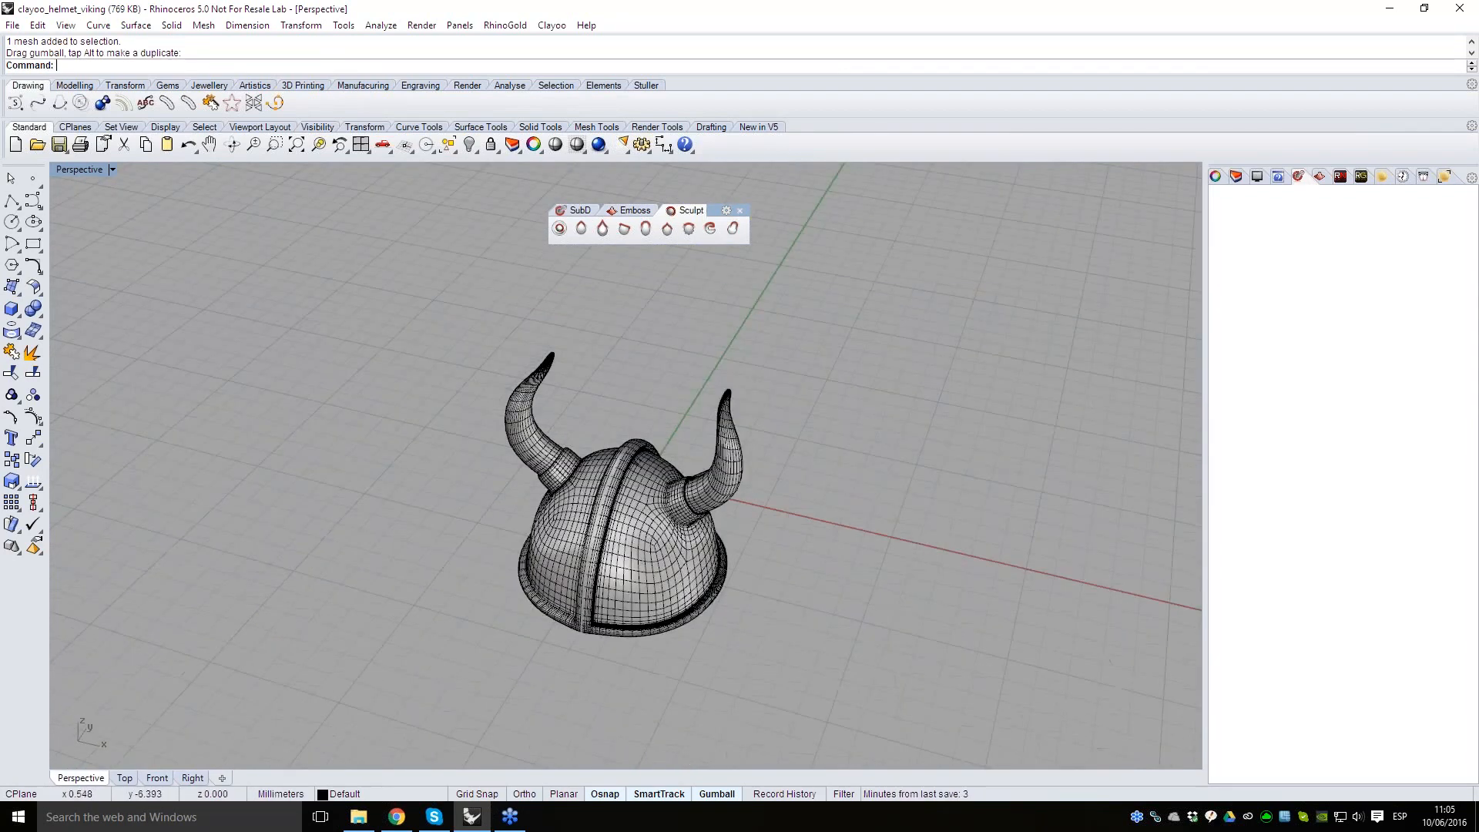
- Start ClaySculpt on the rotated helmet
left_click(601, 555)
scroll(669, 427, "up", 4)
left_click(559, 228)
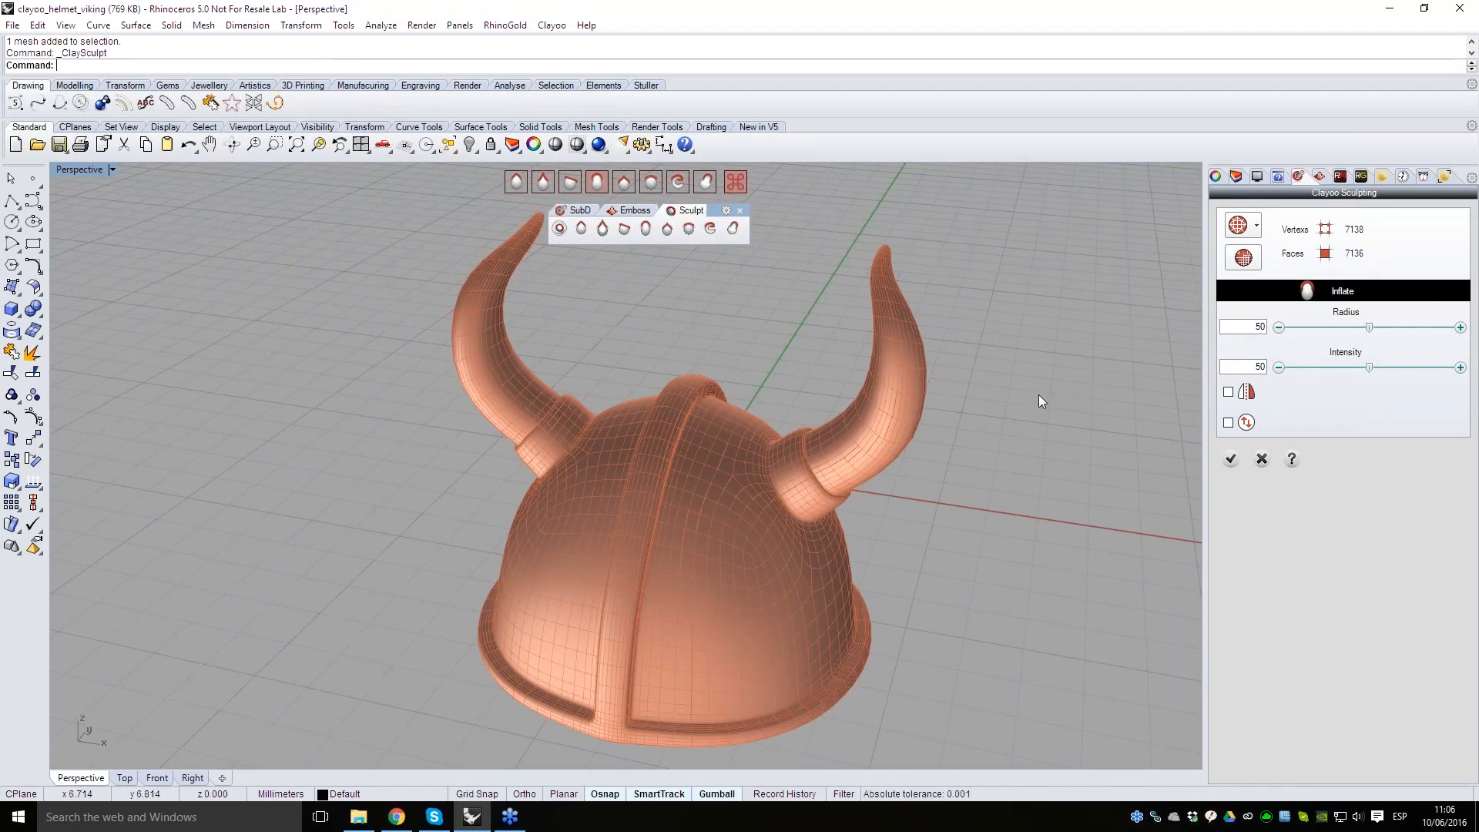
- Examine the mesh density on the helmet's dome against the size of the Inflate brush
right_click_drag(890, 547, 740, 555)
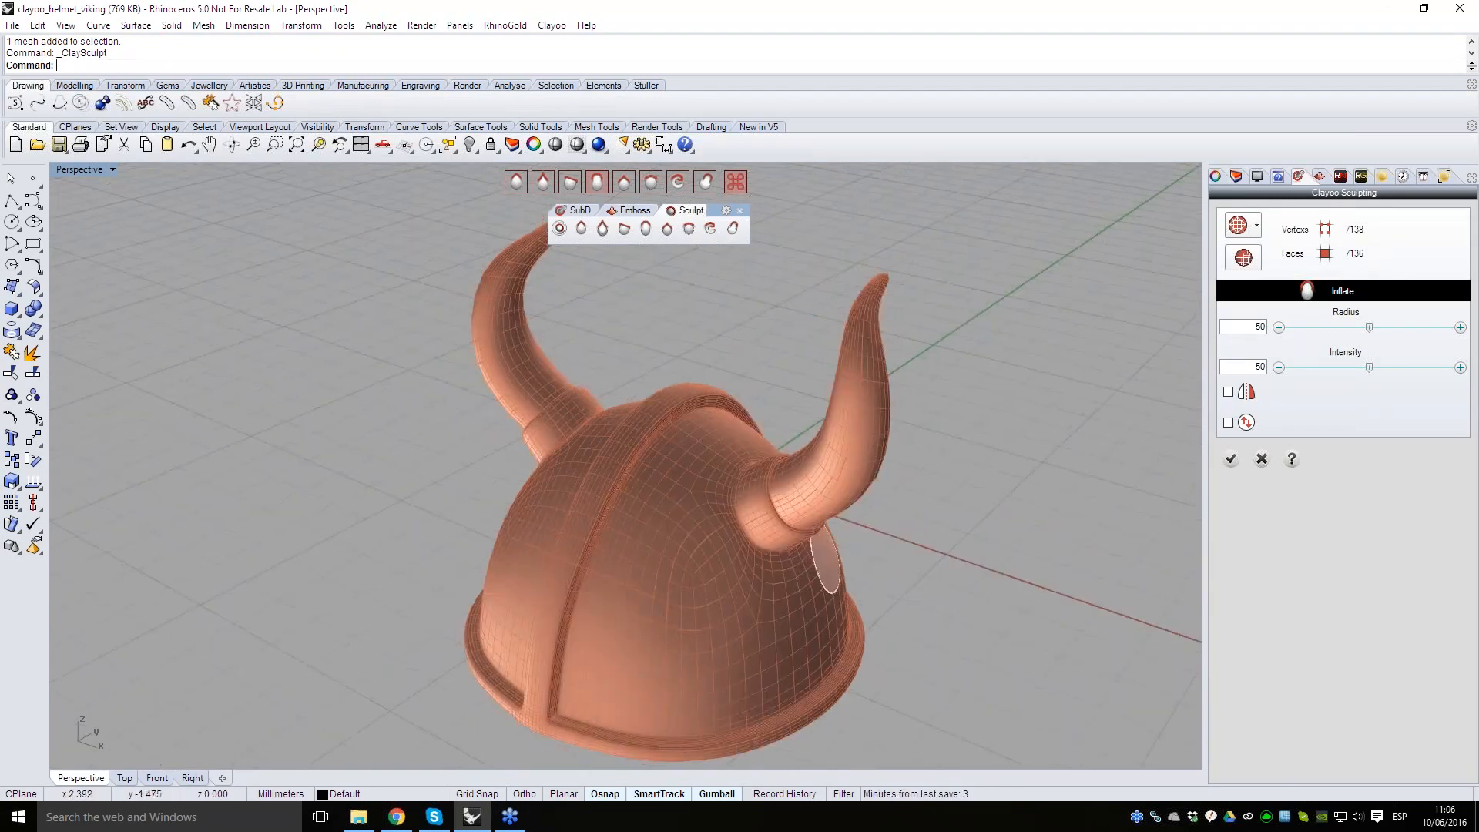
scroll(699, 563, "up", 5)
mouse_move(696, 492)
right_mouse_down()
mouse_move(756, 489)
mouse_move(746, 505)
right_mouse_up()
scroll(746, 505, "up", 5)
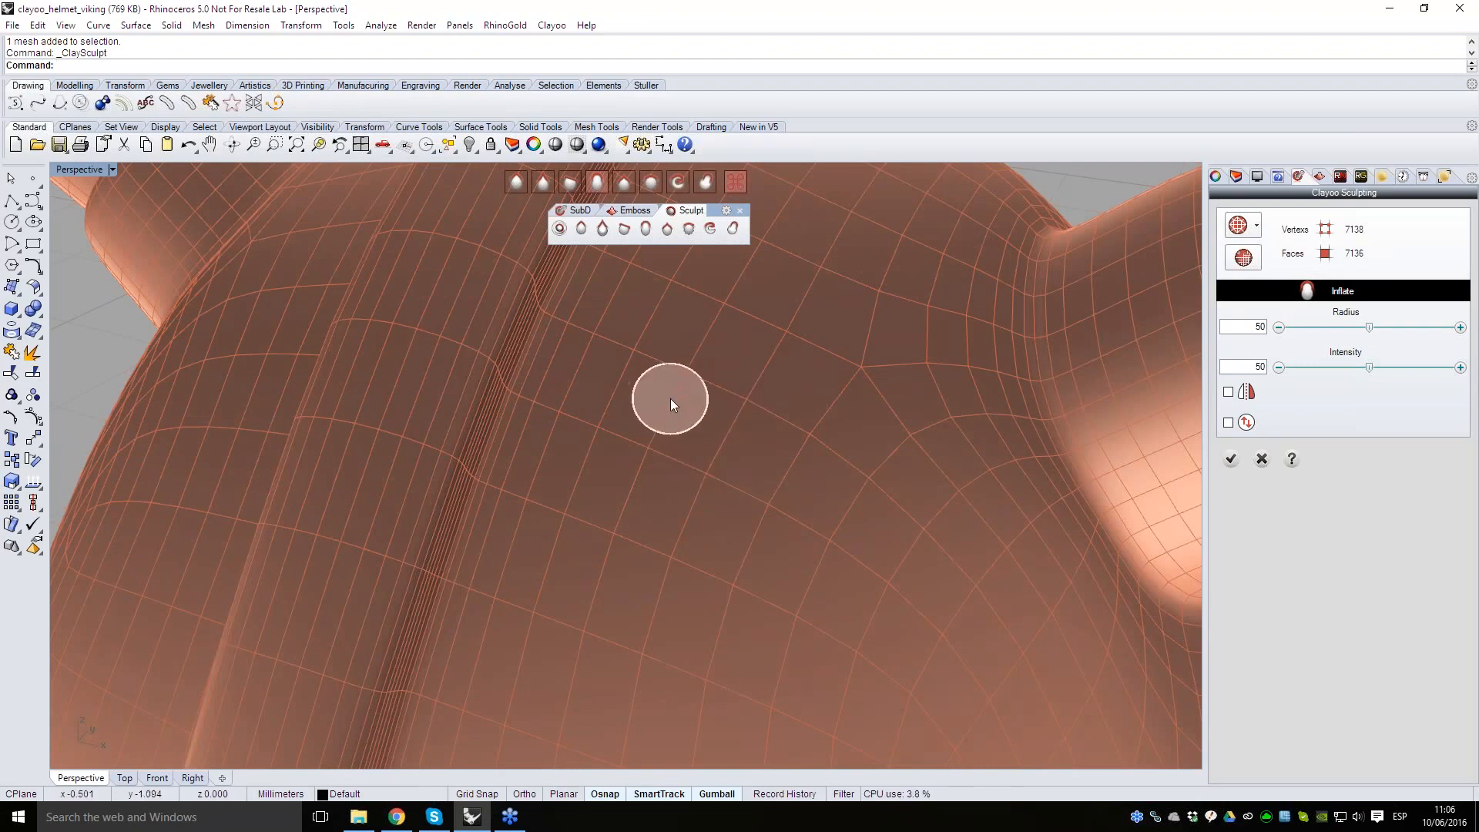
right_click_drag(729, 385, 653, 382)
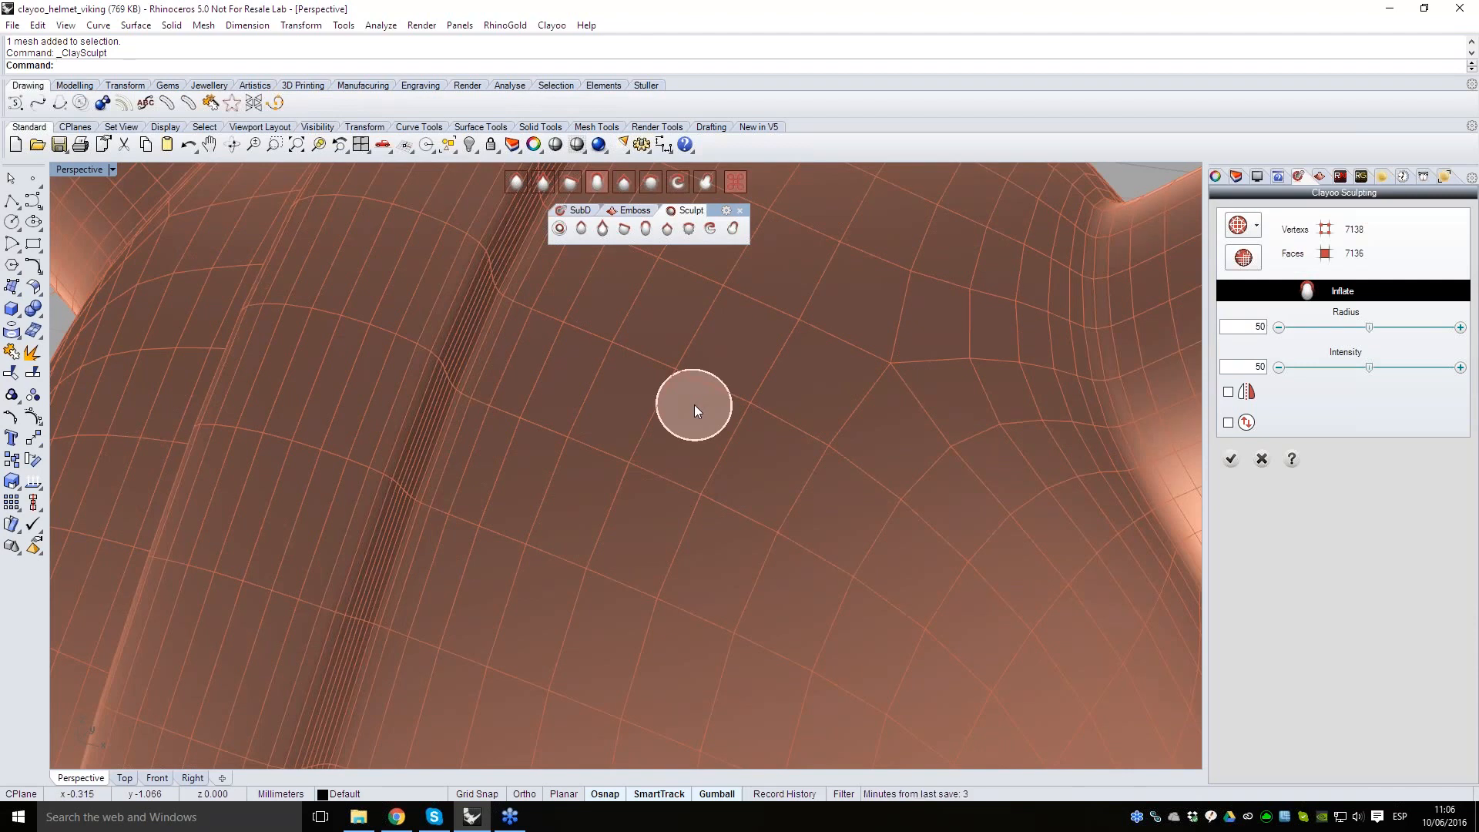
scroll(695, 405, "down", 3)
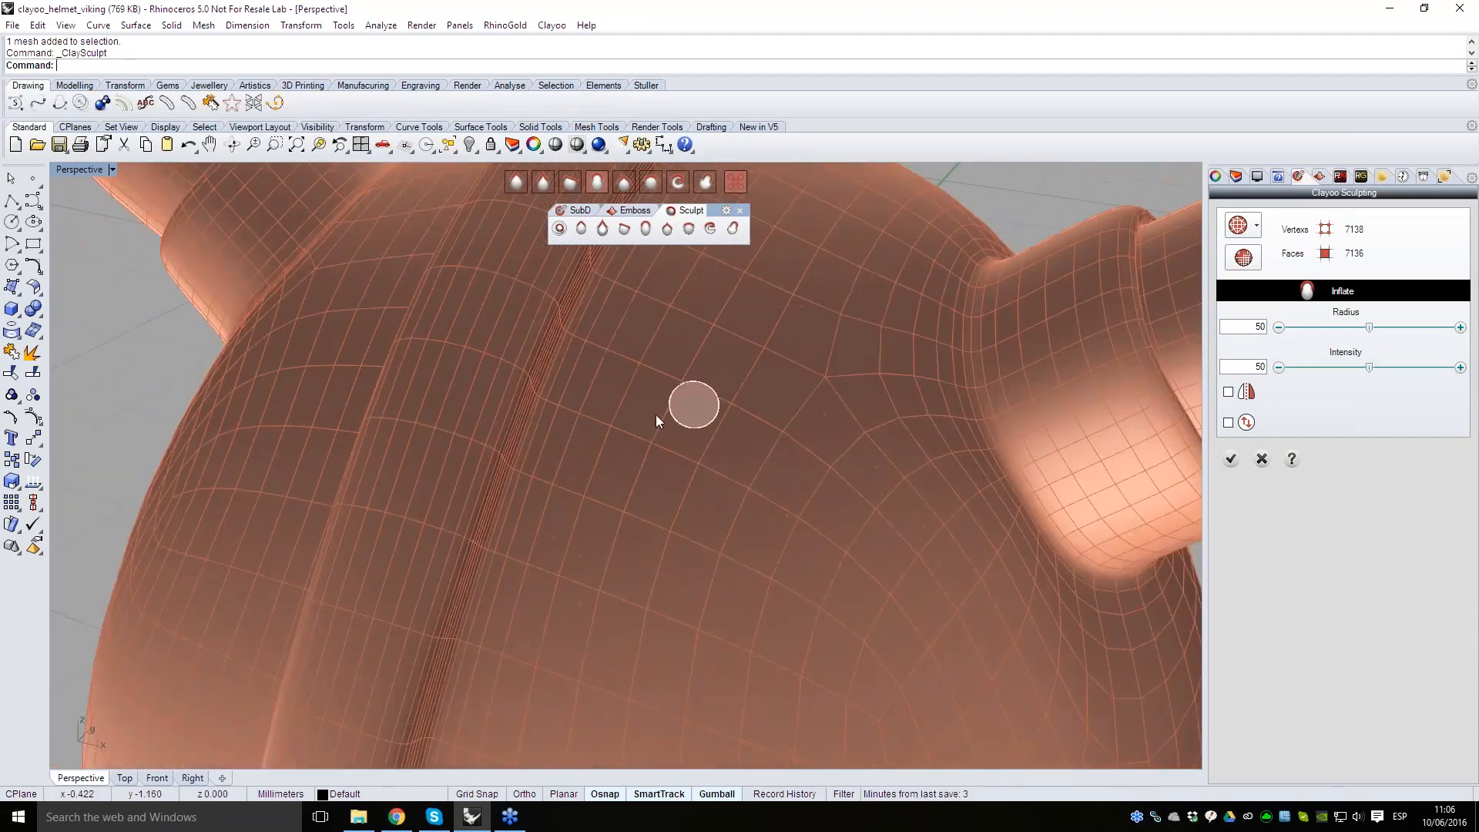
scroll(655, 426, "down", 5)
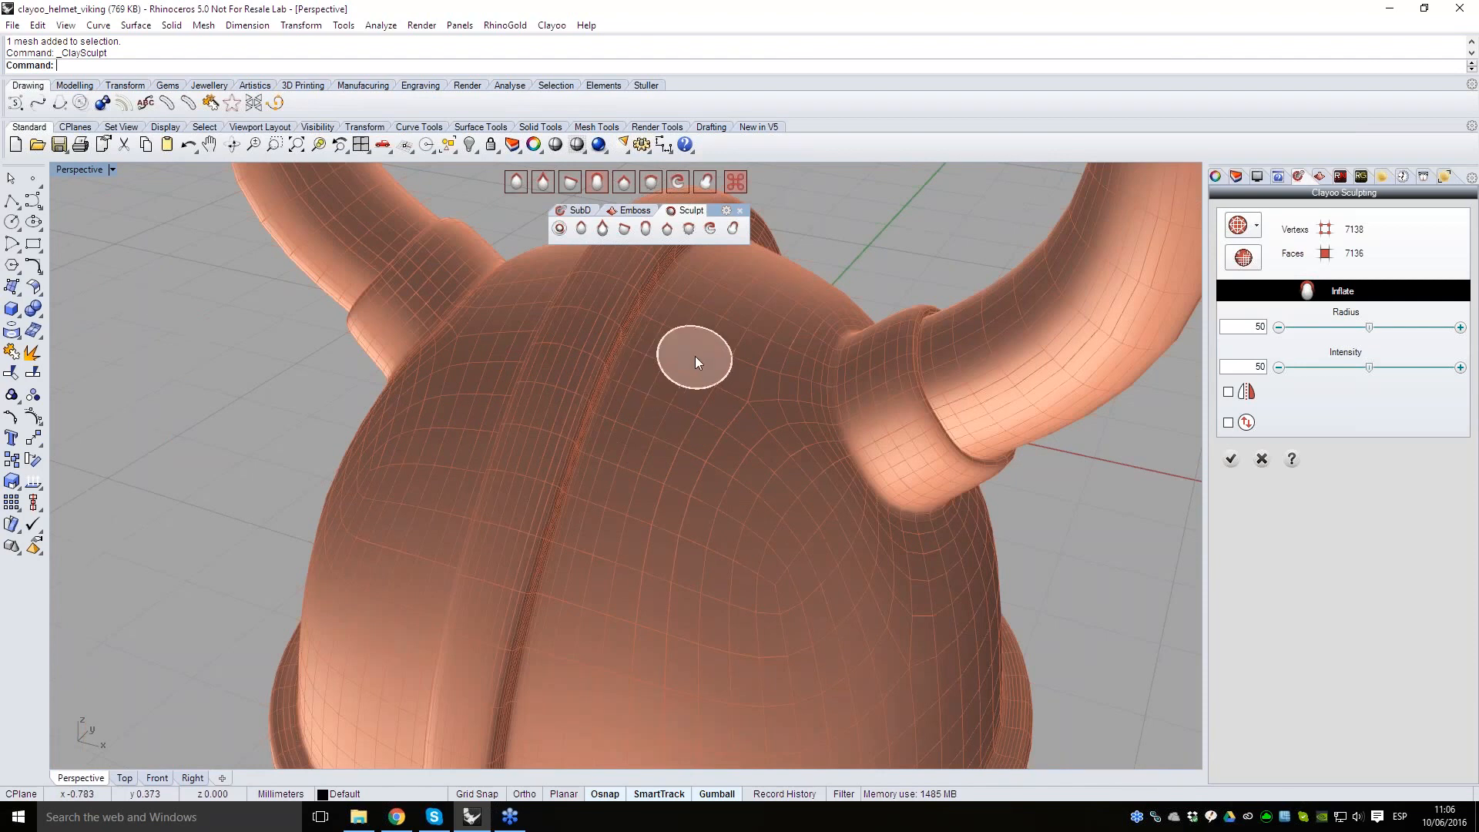
scroll(687, 365, "down", 3)
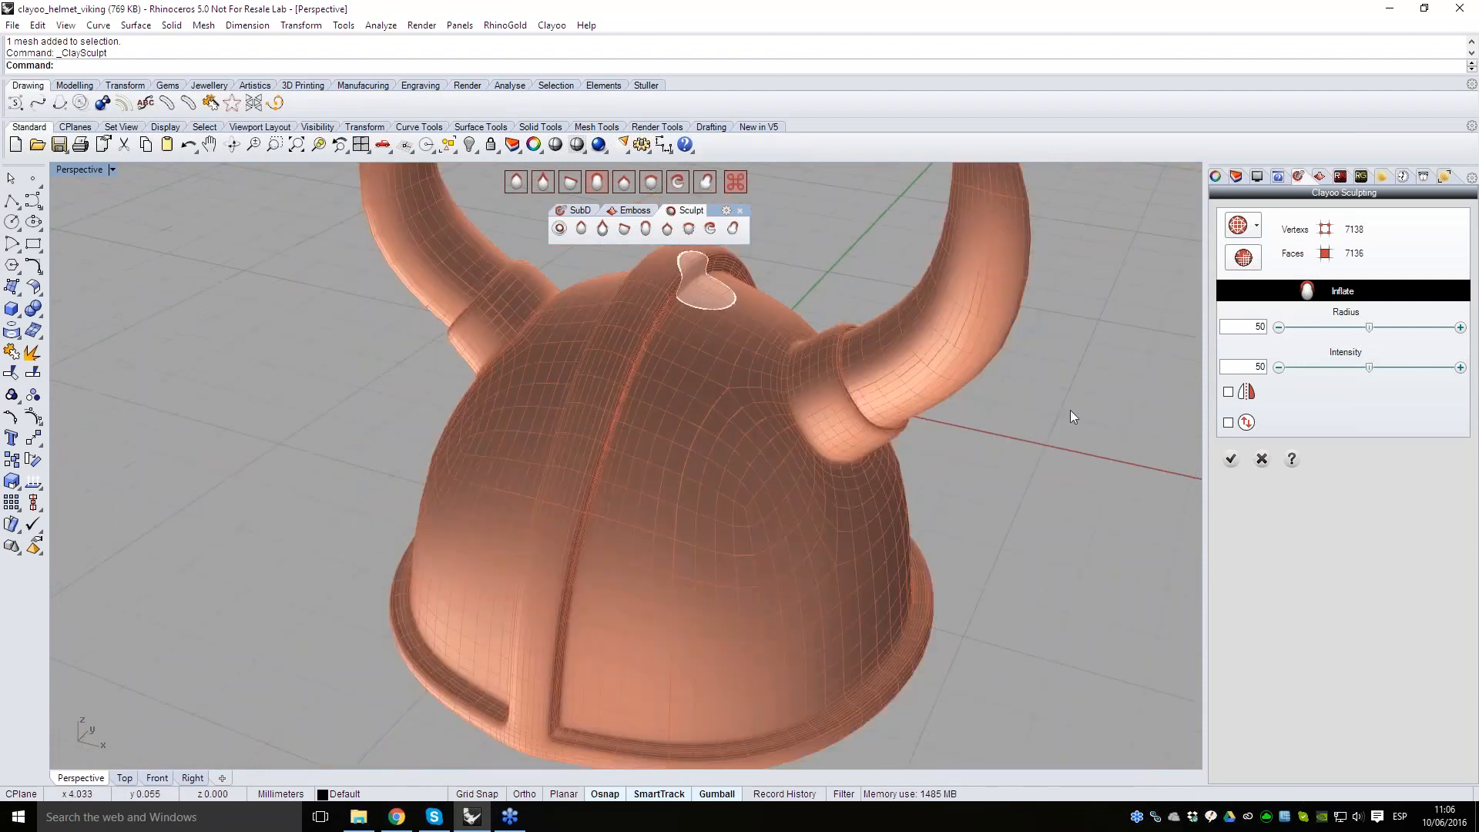
- Subdivide the helmet's sculpting mesh twice to get a denser grid for fine detail
left_click(1249, 262)
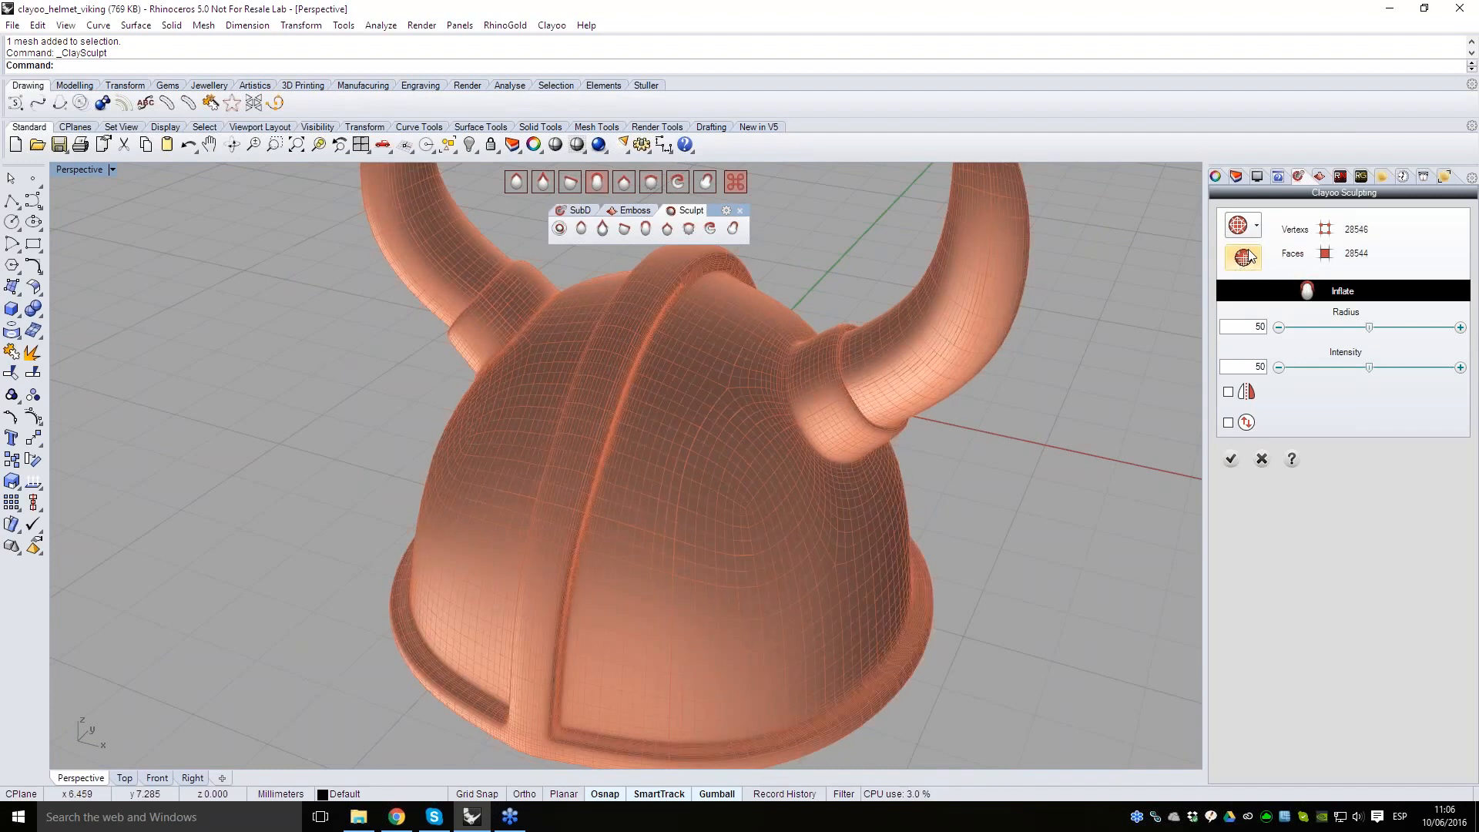
scroll(720, 376, "up", 5)
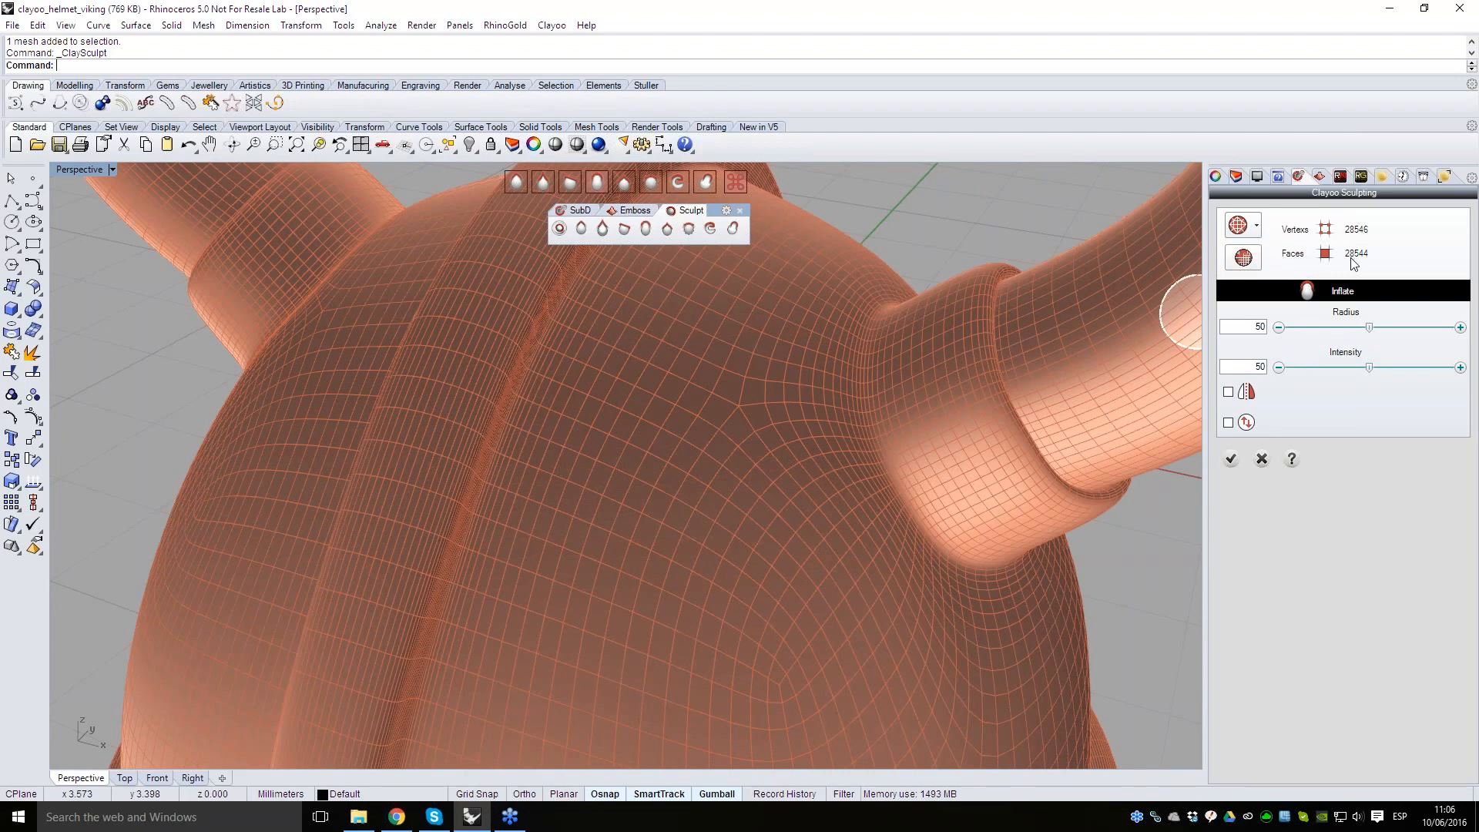
left_click(1244, 258)
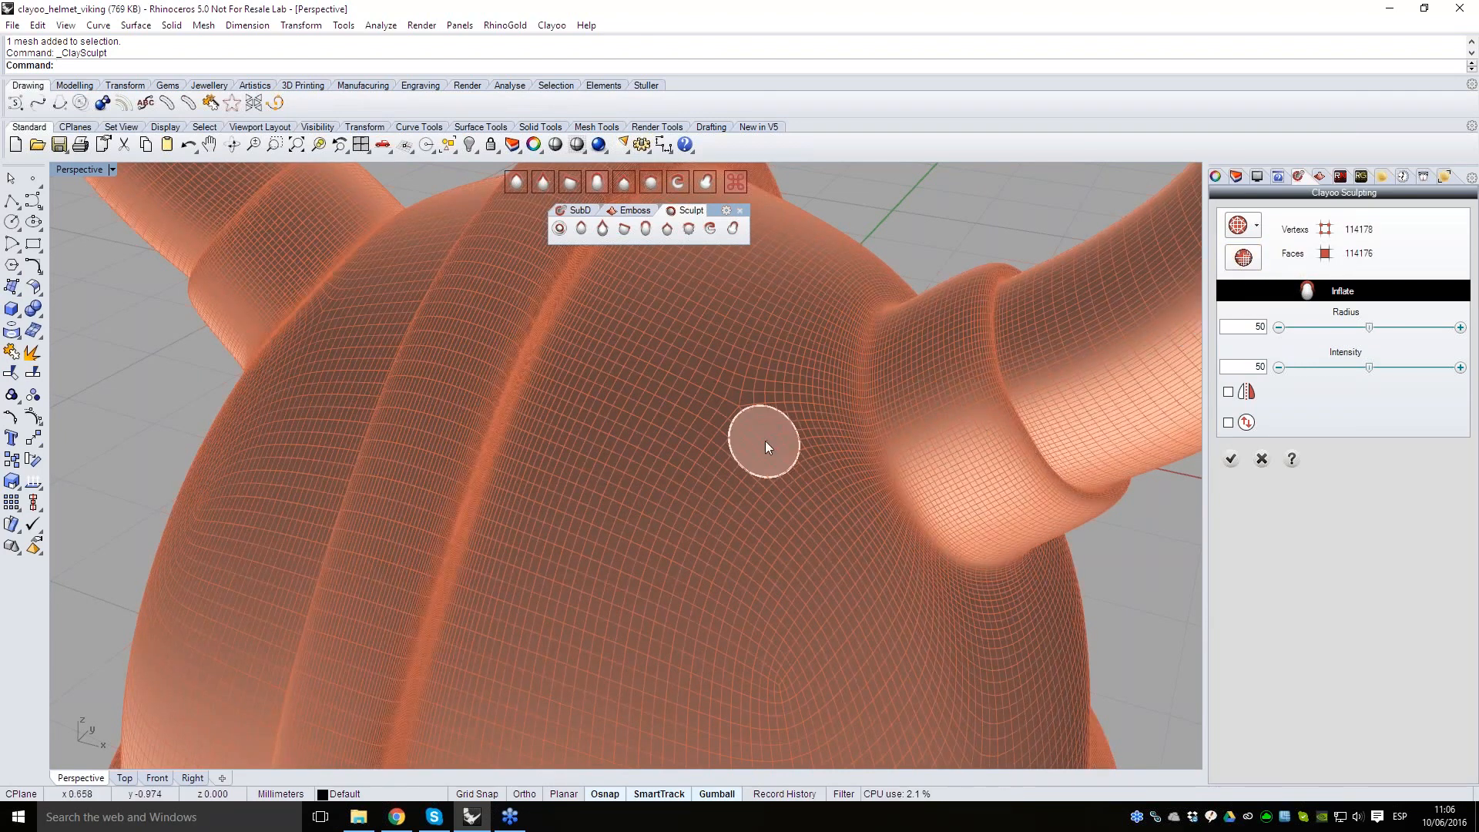
- Switch the perspective view of the helmet to the Rendered display mode
scroll(765, 441, "down", 6)
scroll(734, 492, "up", 3)
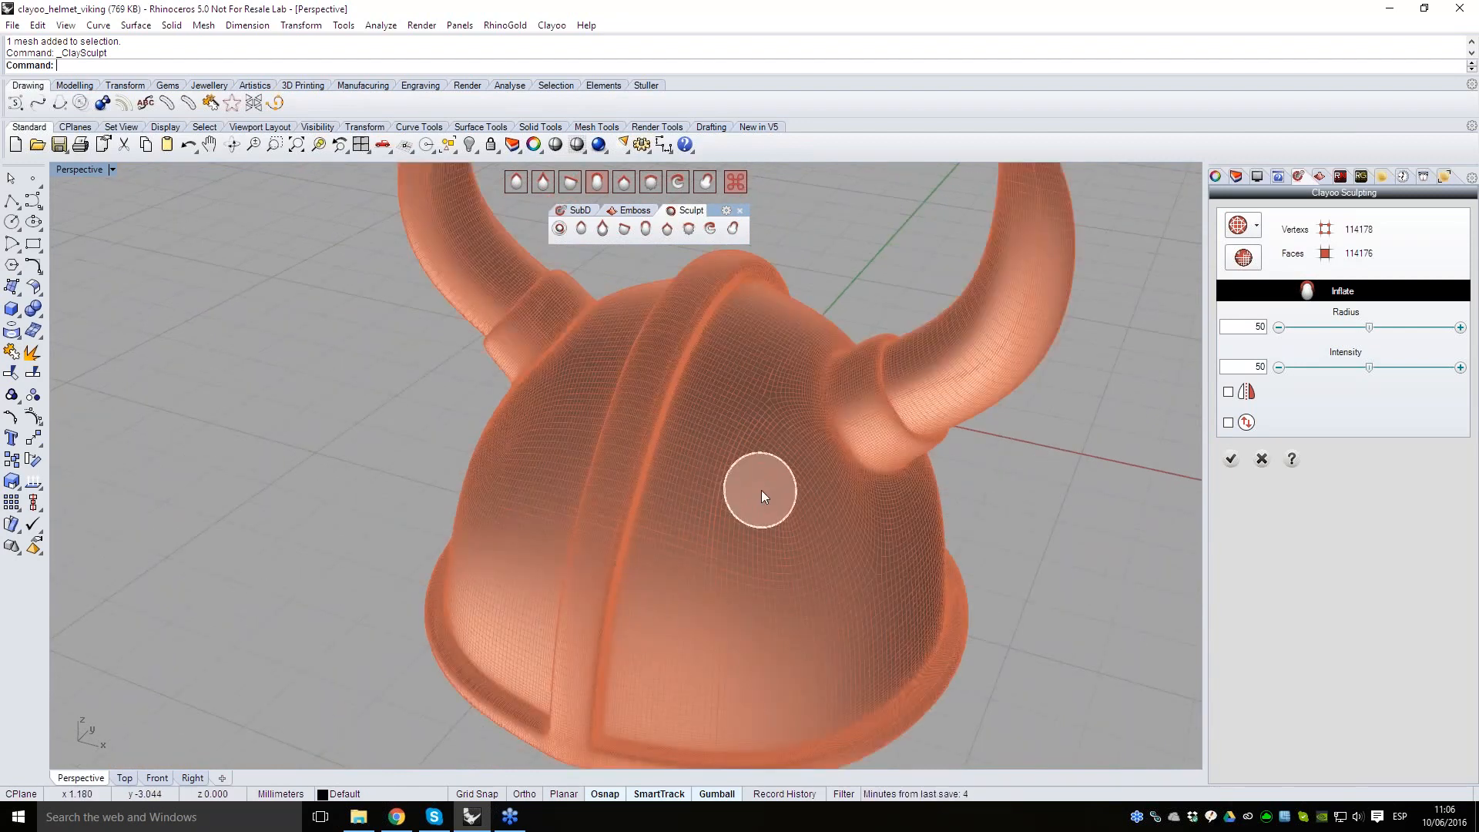
scroll(762, 493, "up", 2)
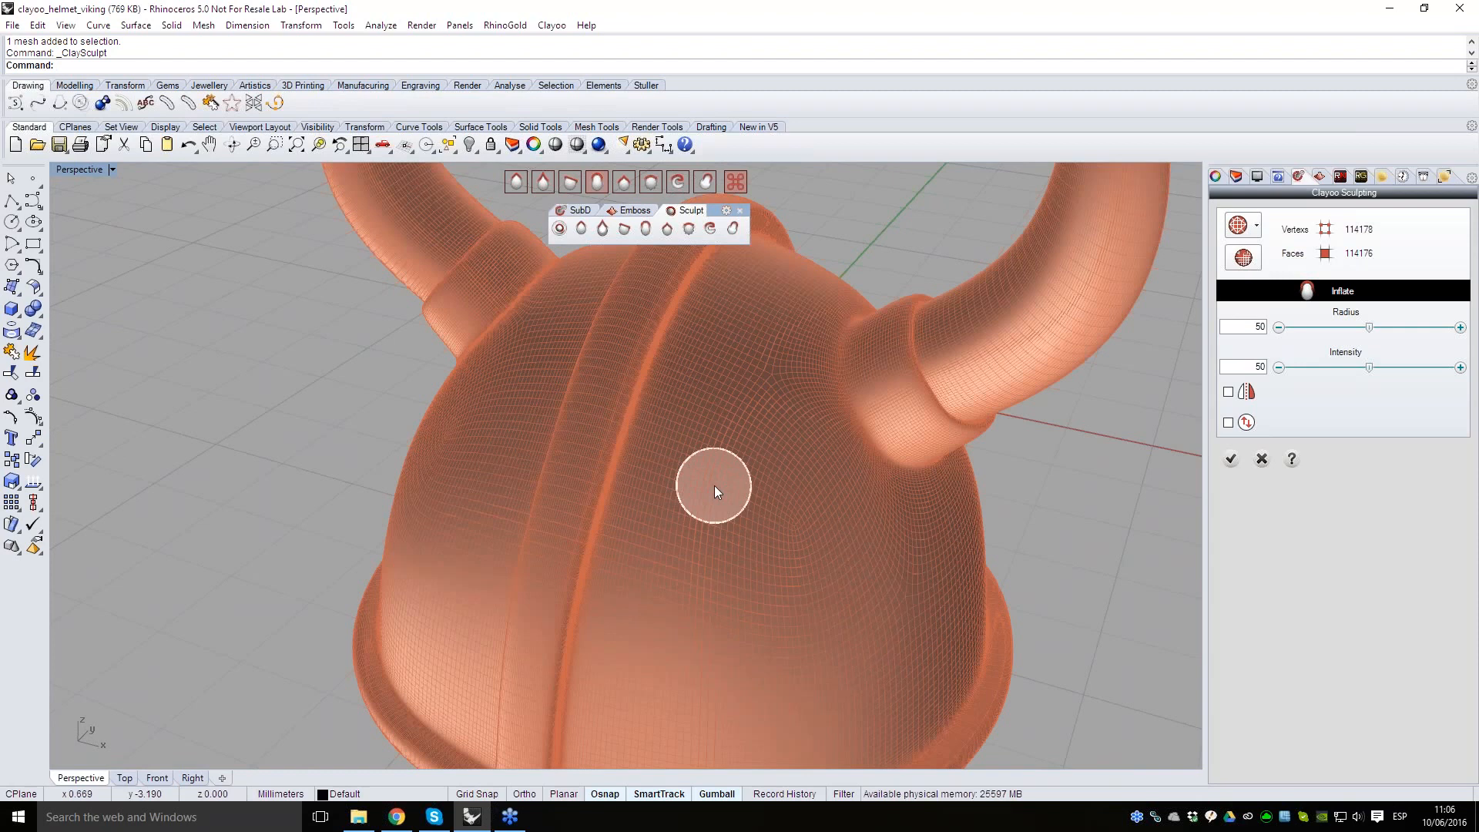
right_click_drag(755, 496, 783, 525)
left_click(88, 169)
left_click(102, 242)
scroll(634, 456, "down", 6)
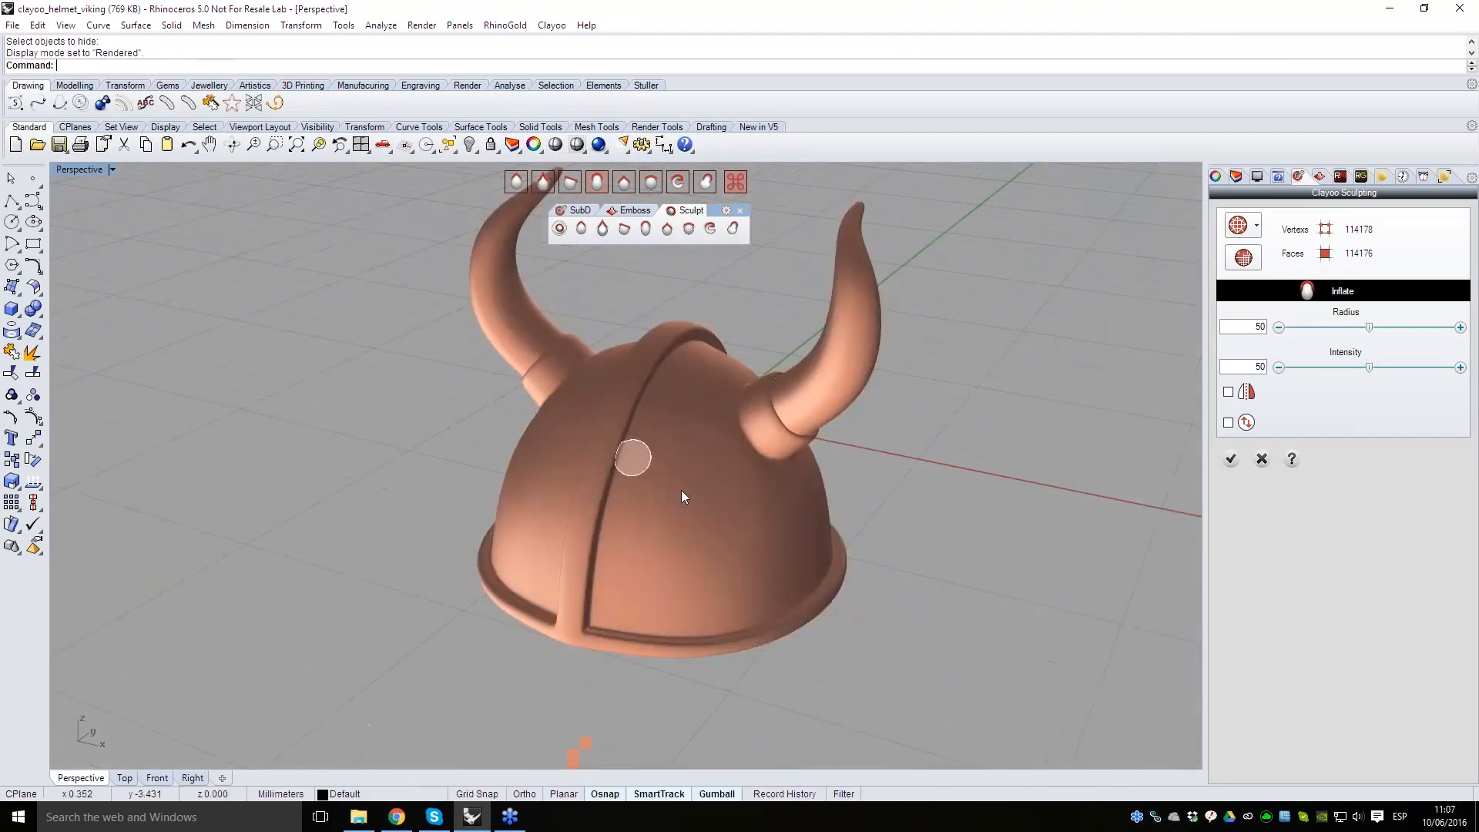
- Turn on symmetrical sculpting so brush strokes mirror across the helmet's central ridge
right_click_drag(682, 493, 730, 539)
scroll(718, 497, "up", 2)
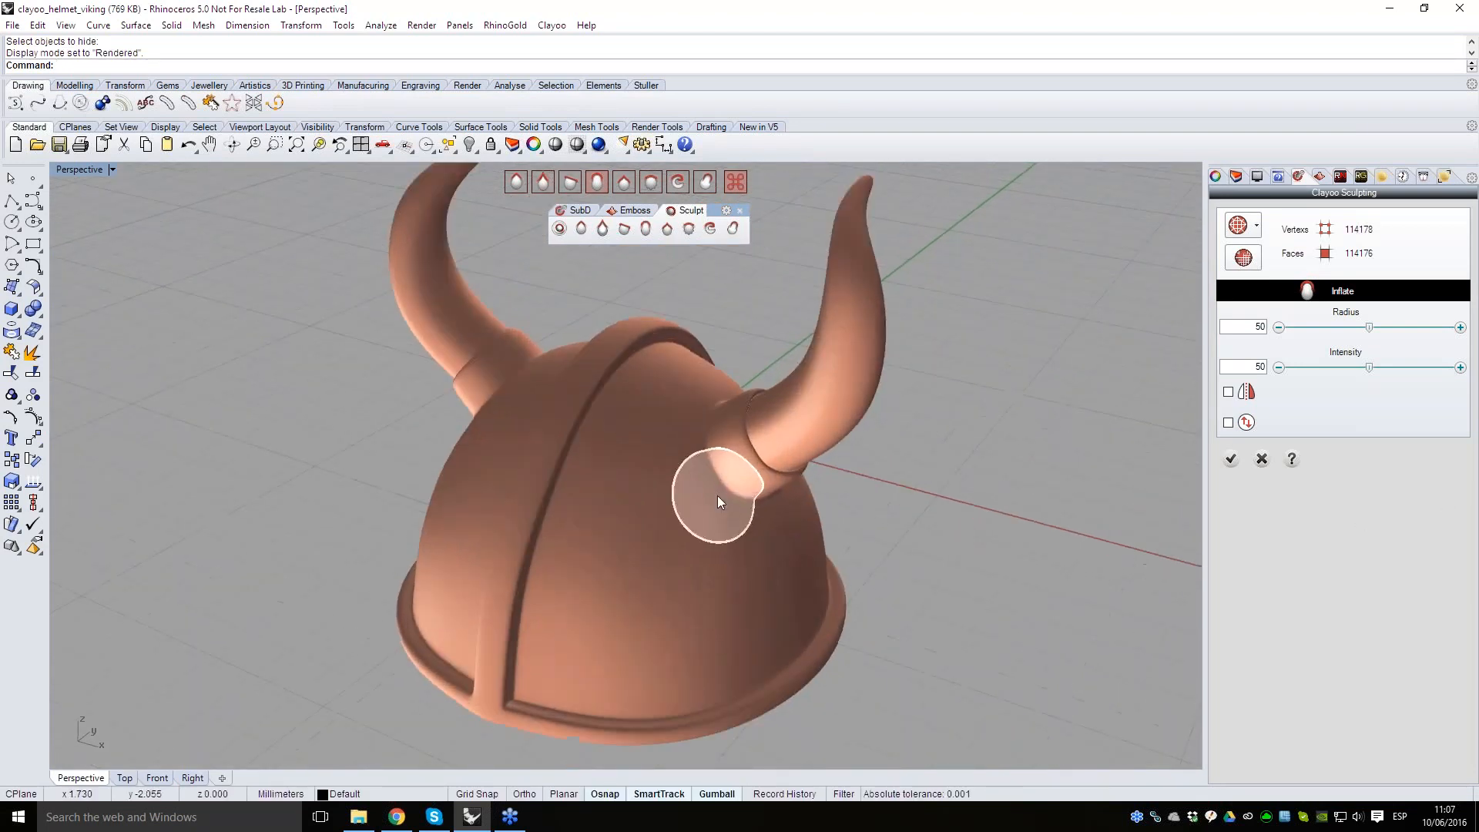
left_click(1228, 392)
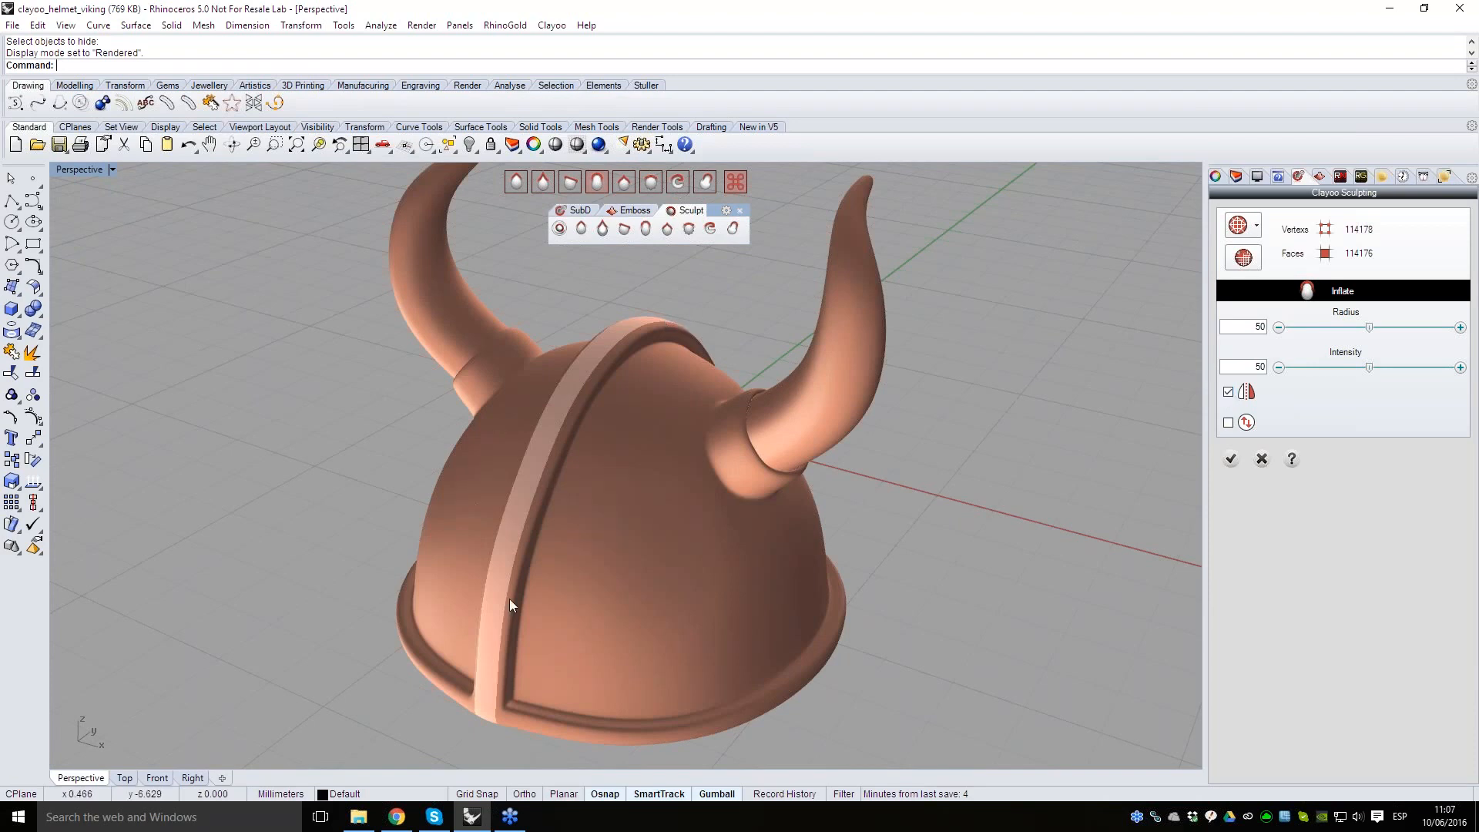
right_click_drag(510, 598, 588, 561)
scroll(648, 383, "up", 4)
scroll(631, 431, "down", 1)
scroll(631, 436, "down", 4)
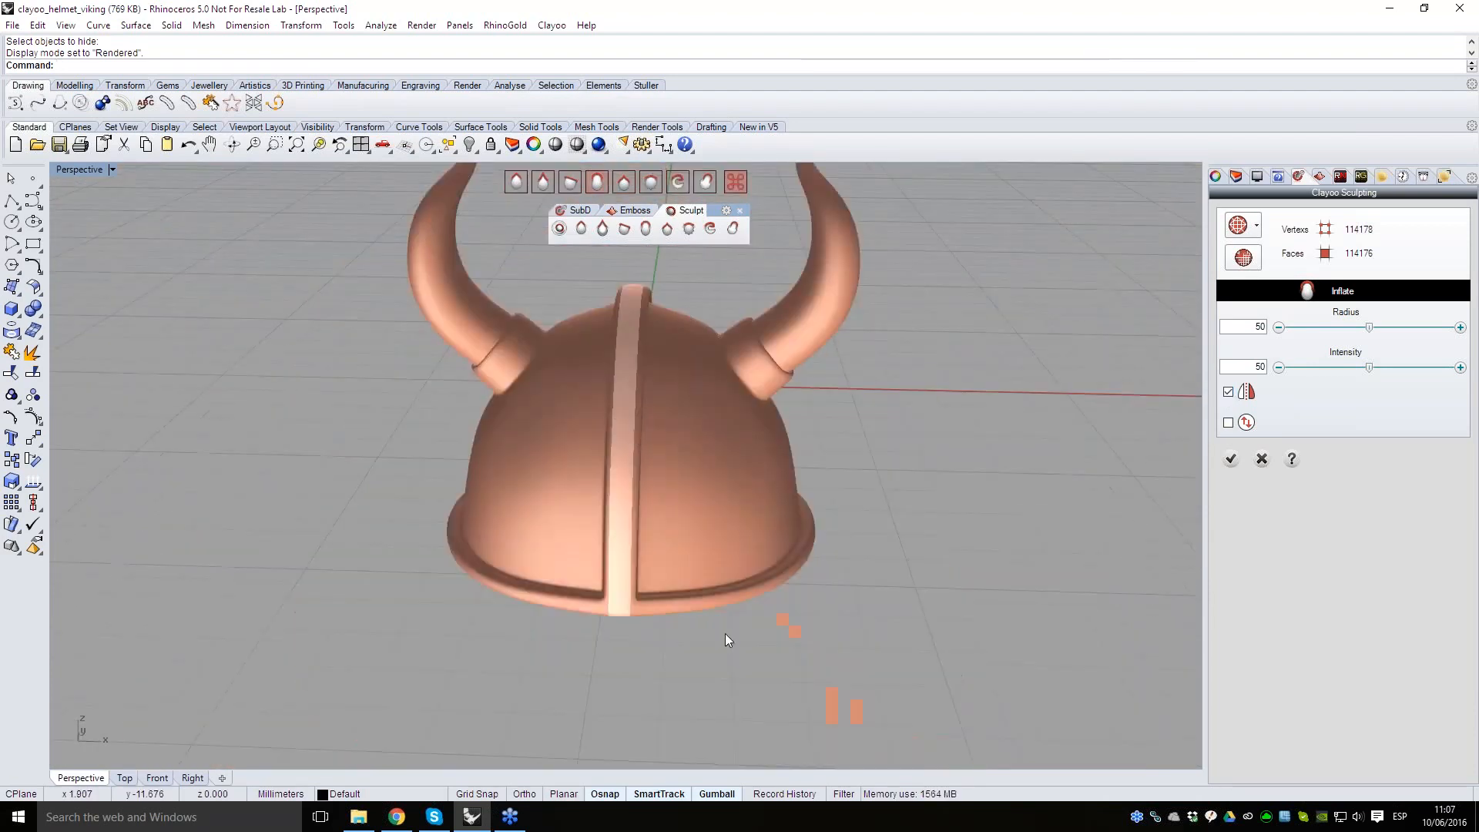
right_click_drag(725, 633, 663, 317)
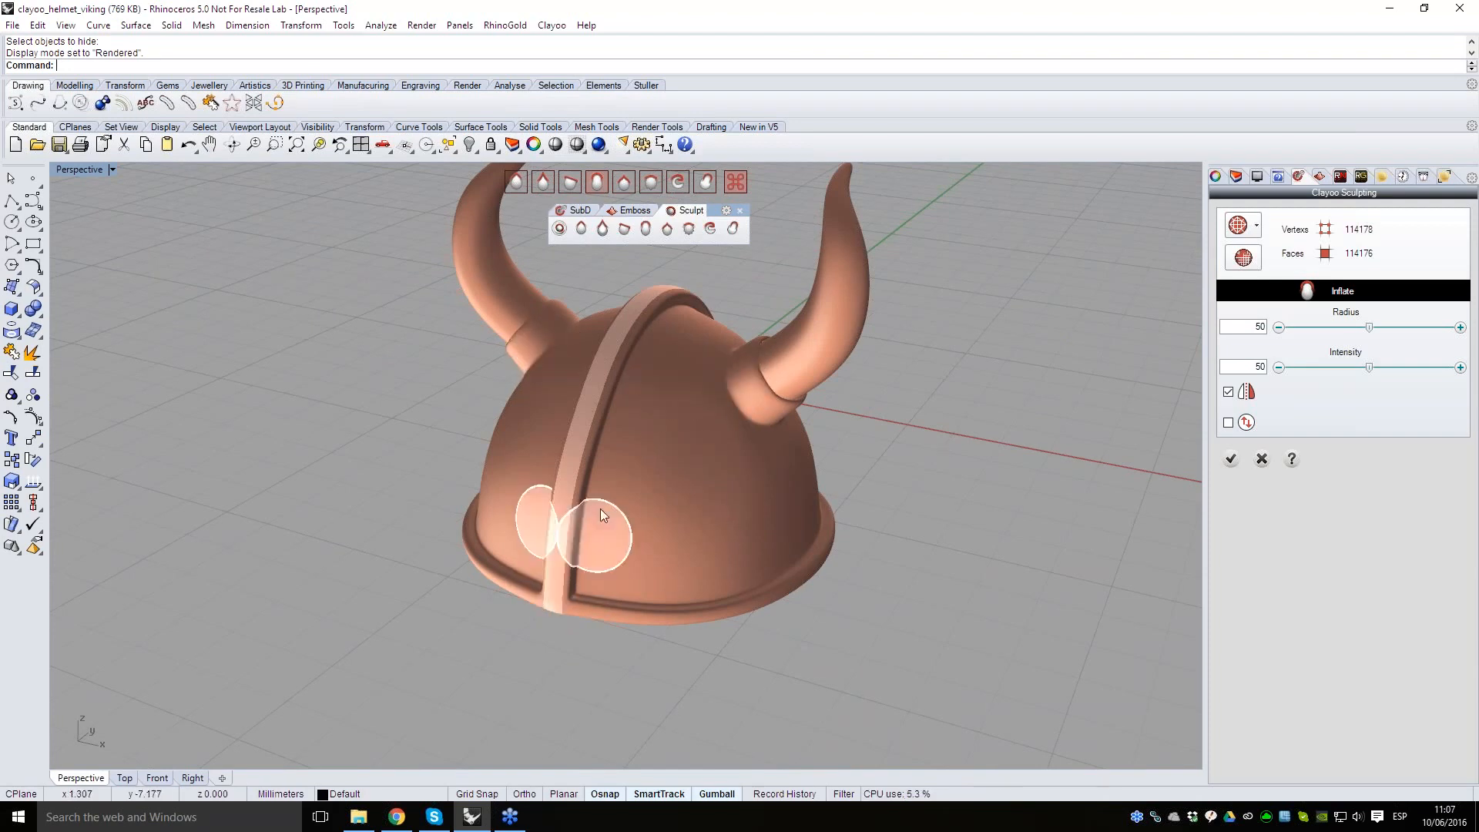
scroll(645, 466, "up", 3)
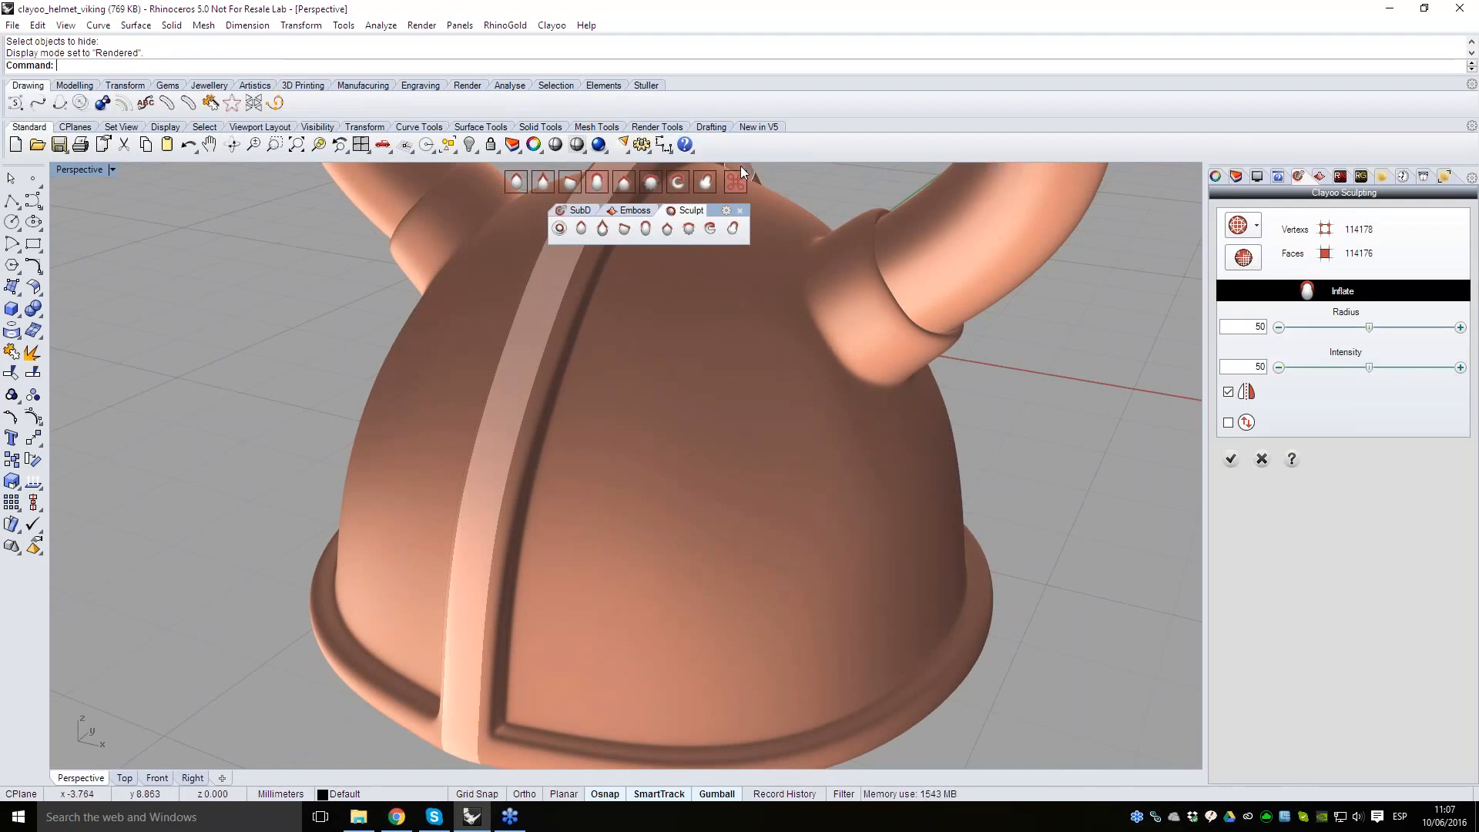
- Change the sculpting tool to Smooth and set its radius to 50 and intensity to 47
right_click(922, 453)
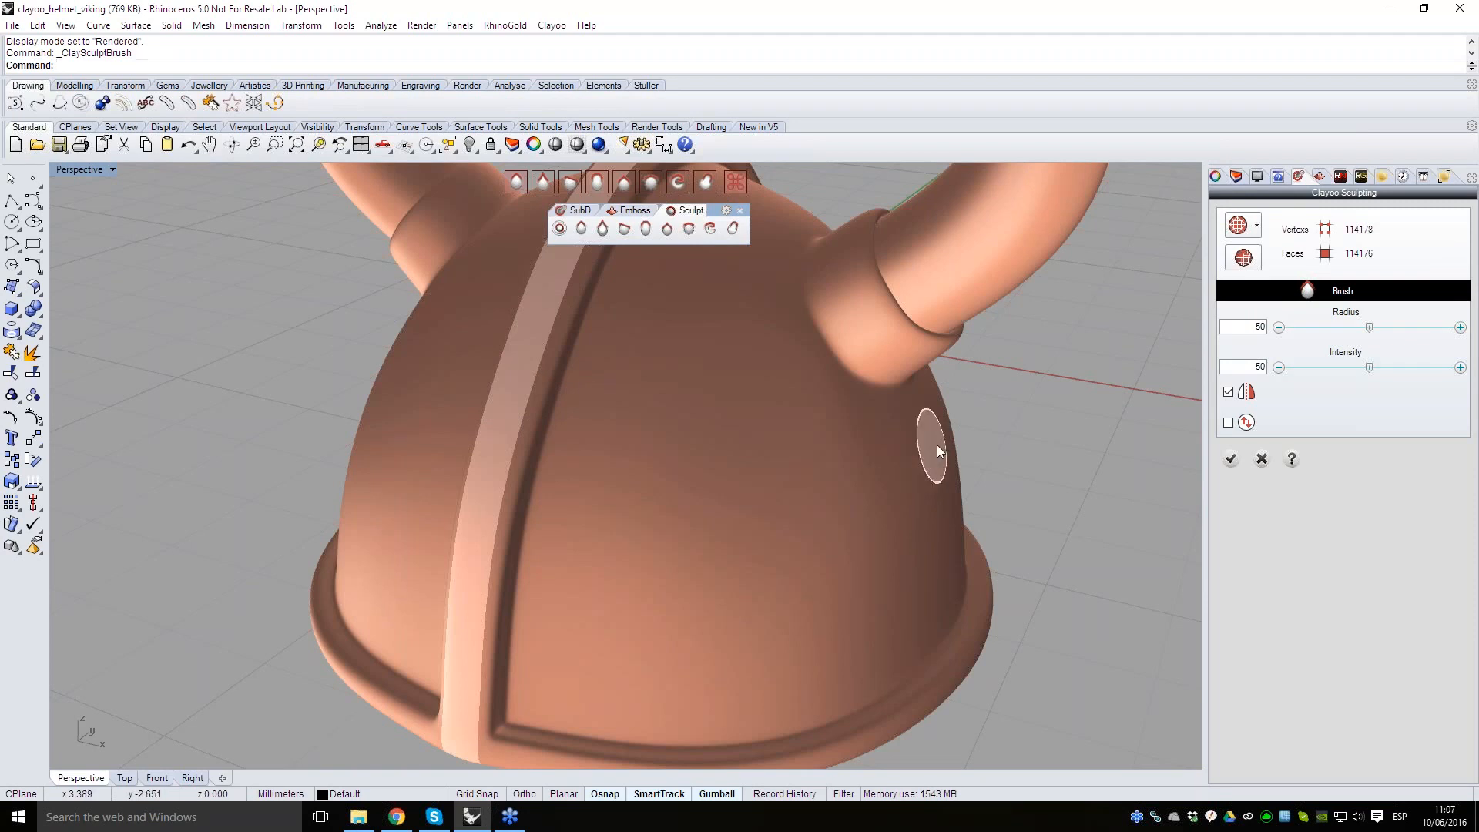
right_click(729, 436)
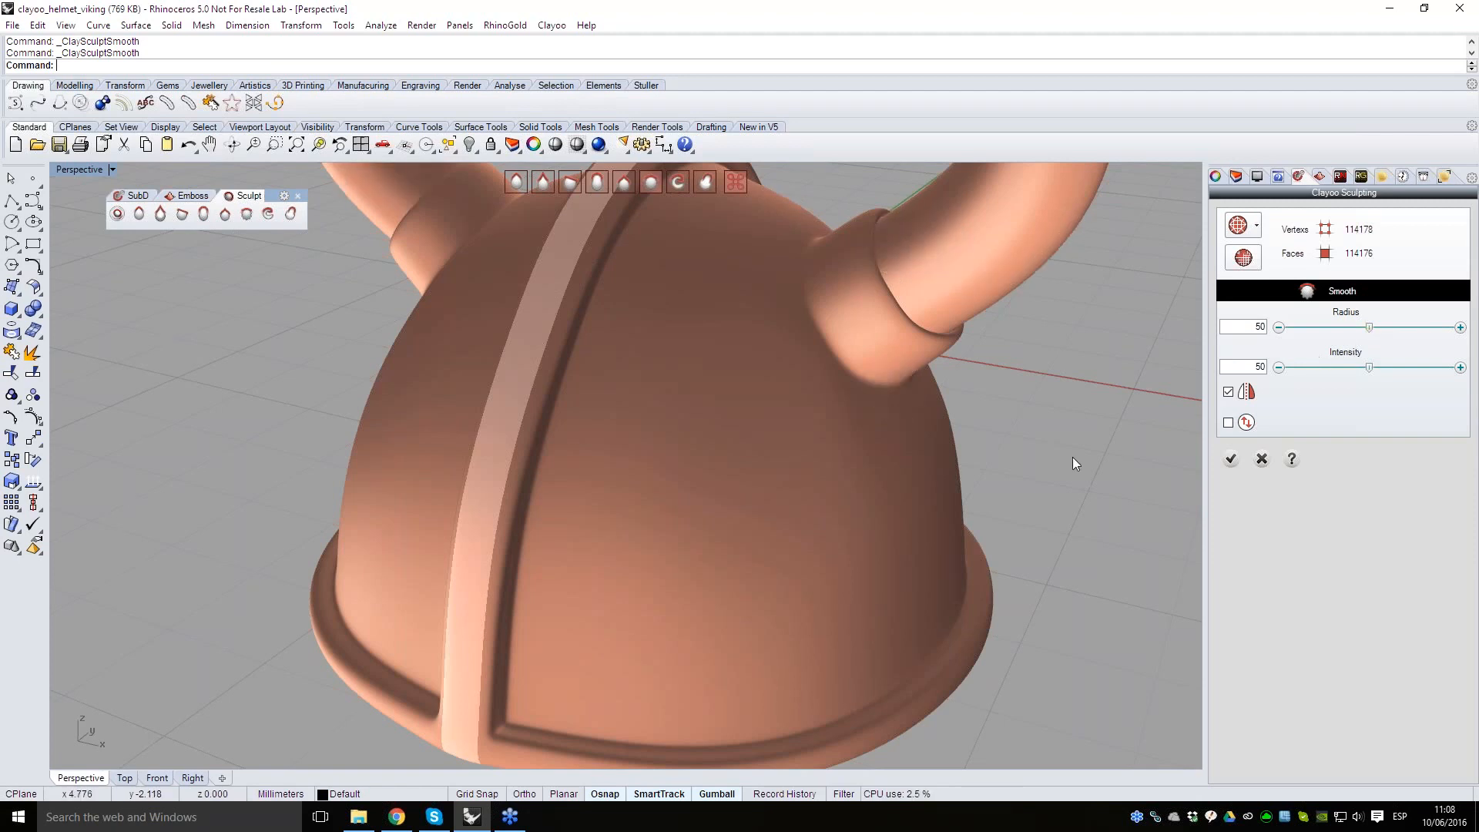
left_click_drag(1369, 327, 1364, 327)
left_click_drag(745, 497, 744, 452, "alt")
mouse_move(740, 547)
left_mouse_down("alt")
mouse_move(738, 452)
mouse_move(741, 467)
mouse_move(766, 455)
mouse_move(734, 454)
mouse_move(790, 456)
mouse_move(745, 469)
mouse_move(764, 465)
mouse_move(736, 456)
mouse_move(727, 423)
mouse_move(724, 510)
mouse_move(732, 456)
mouse_move(737, 502)
mouse_move(737, 465)
mouse_move(735, 484)
left_mouse_up("alt")
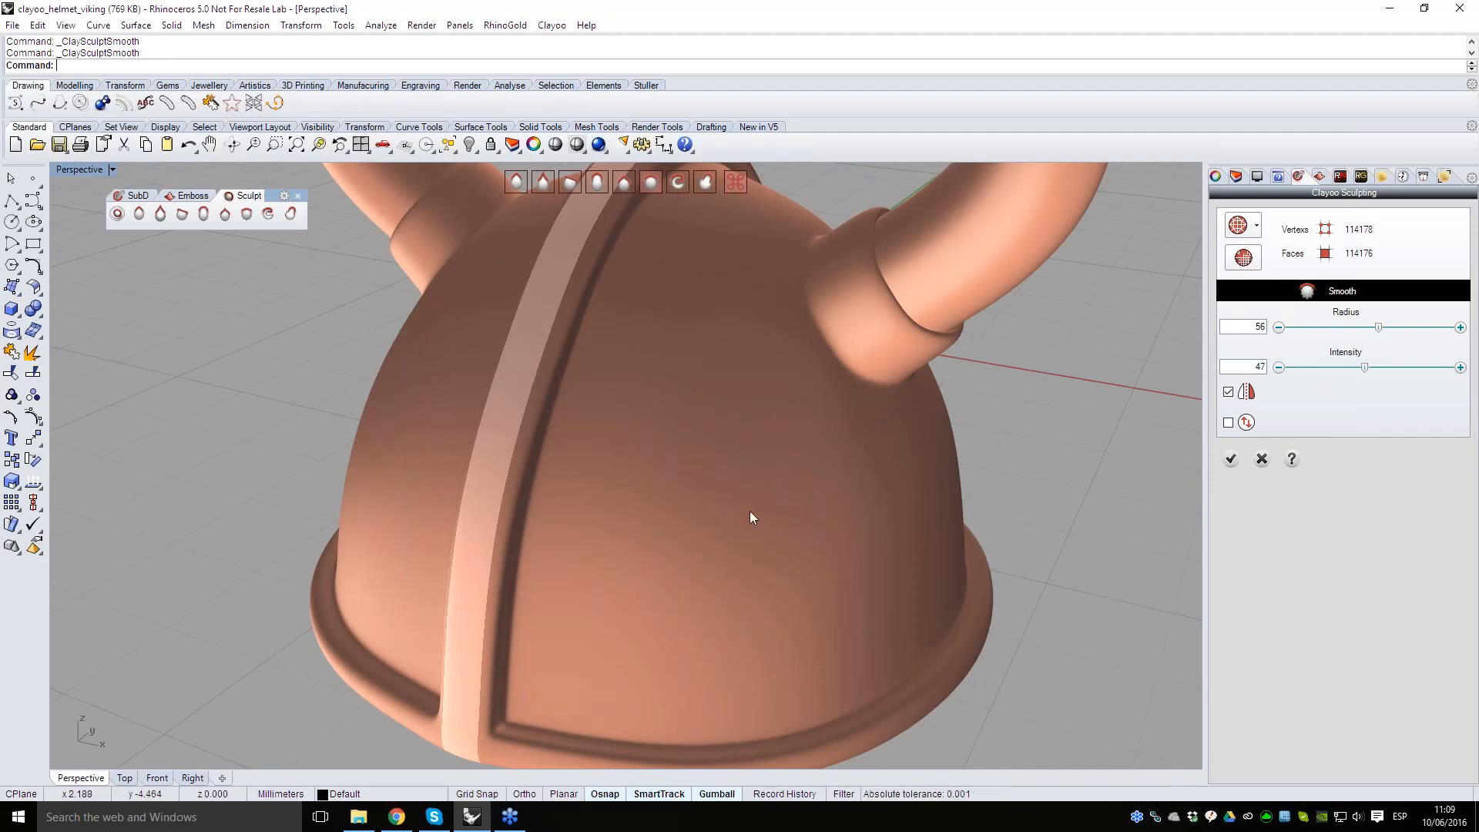
mouse_move(741, 479)
left_mouse_down("alt")
mouse_move(761, 480)
mouse_move(734, 478)
left_mouse_up("alt")
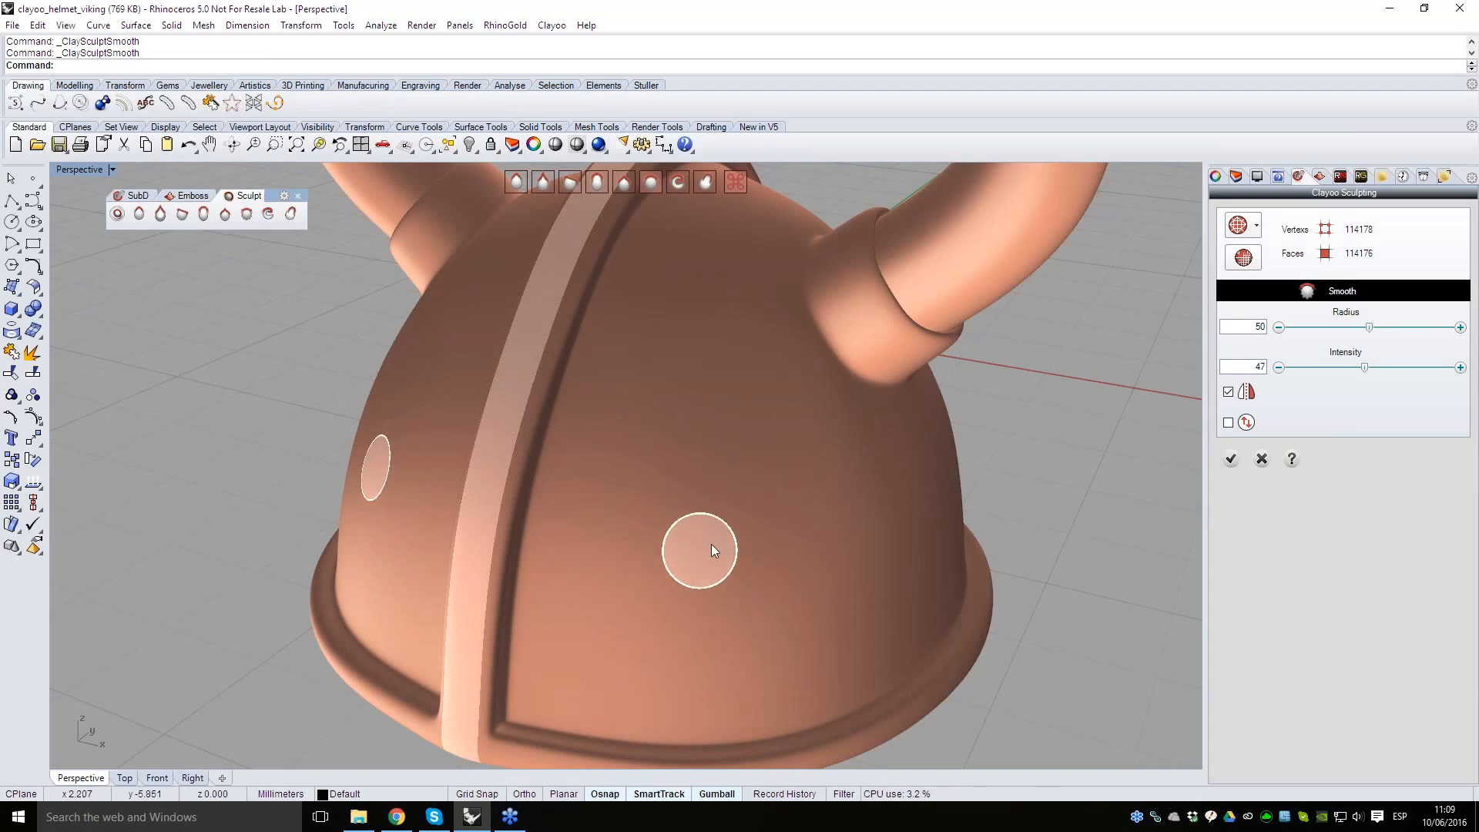
- Change the sculpting tool to Flatten and set its radius to 62 and intensity to 35
key("f")
scroll(723, 469, "down", 3)
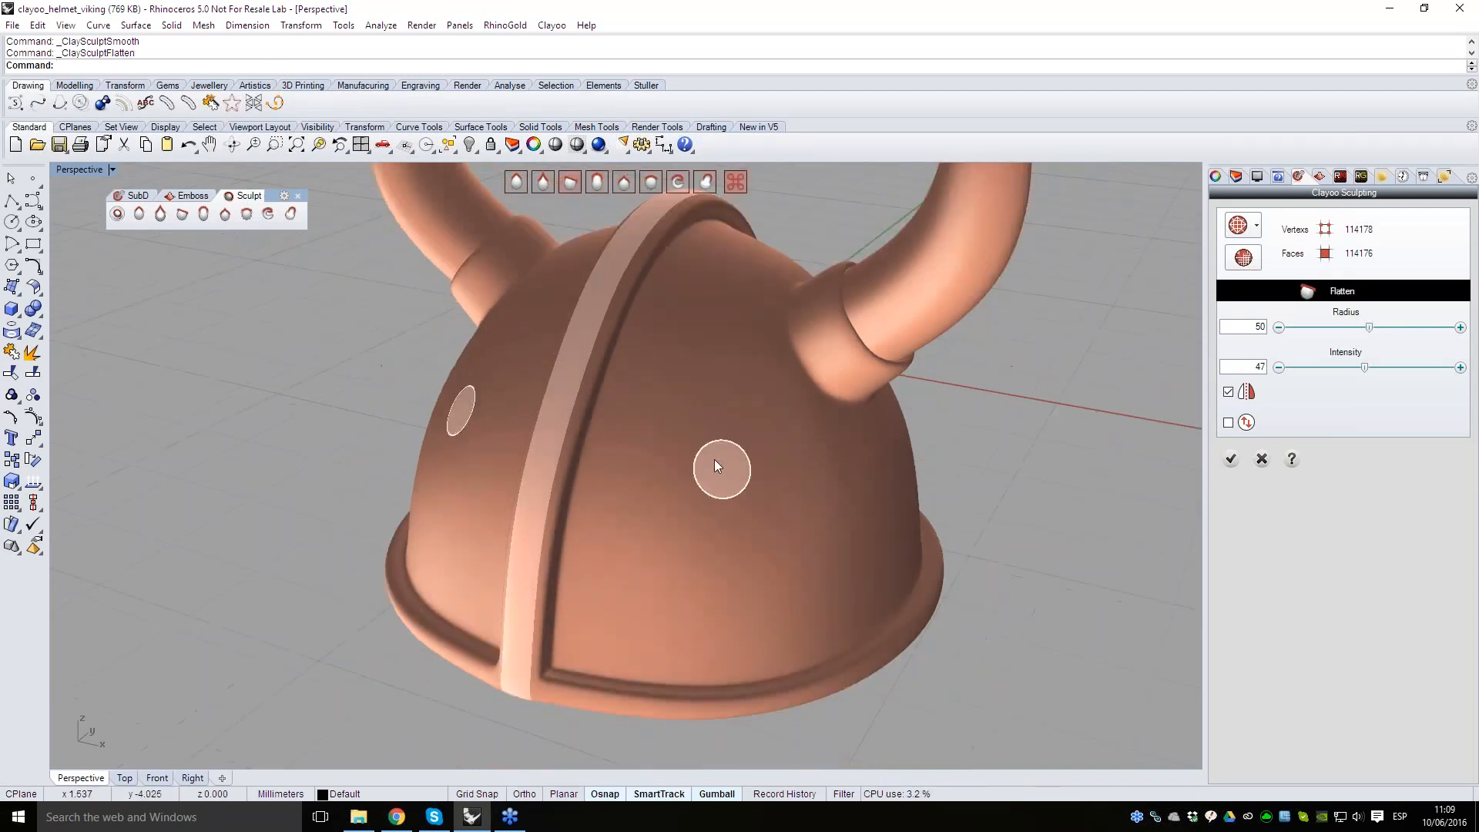
left_click_drag(727, 420, 727, 382, "ctrl")
mouse_move(732, 434)
left_mouse_down("ctrl")
mouse_move(759, 438)
mouse_move(750, 478)
left_mouse_up("ctrl")
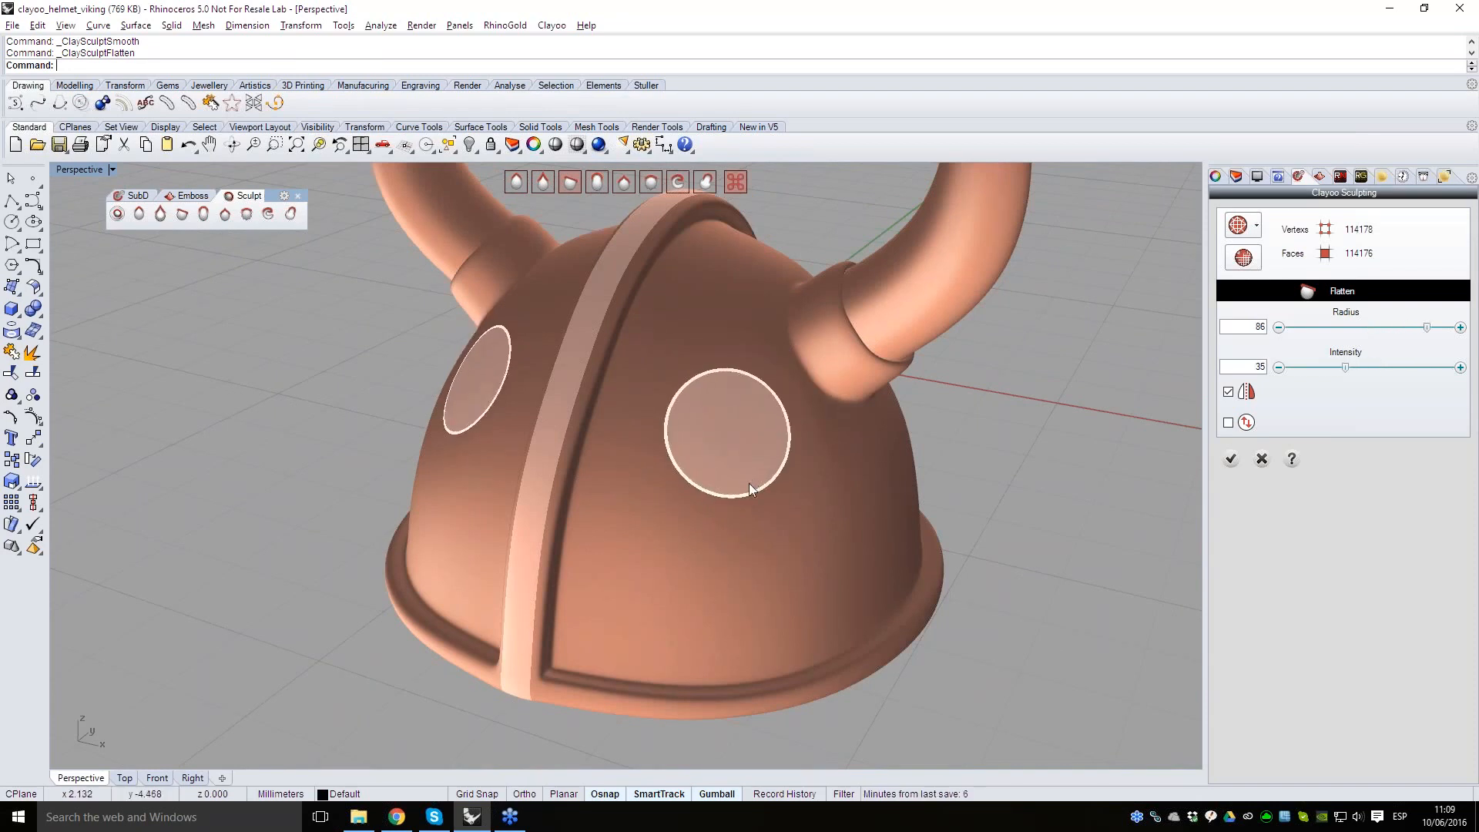
mouse_move(719, 385)
right_mouse_down()
mouse_move(741, 400)
mouse_move(709, 315)
mouse_move(729, 301)
right_mouse_up()
left_click_drag(756, 365, 736, 368, "shift")
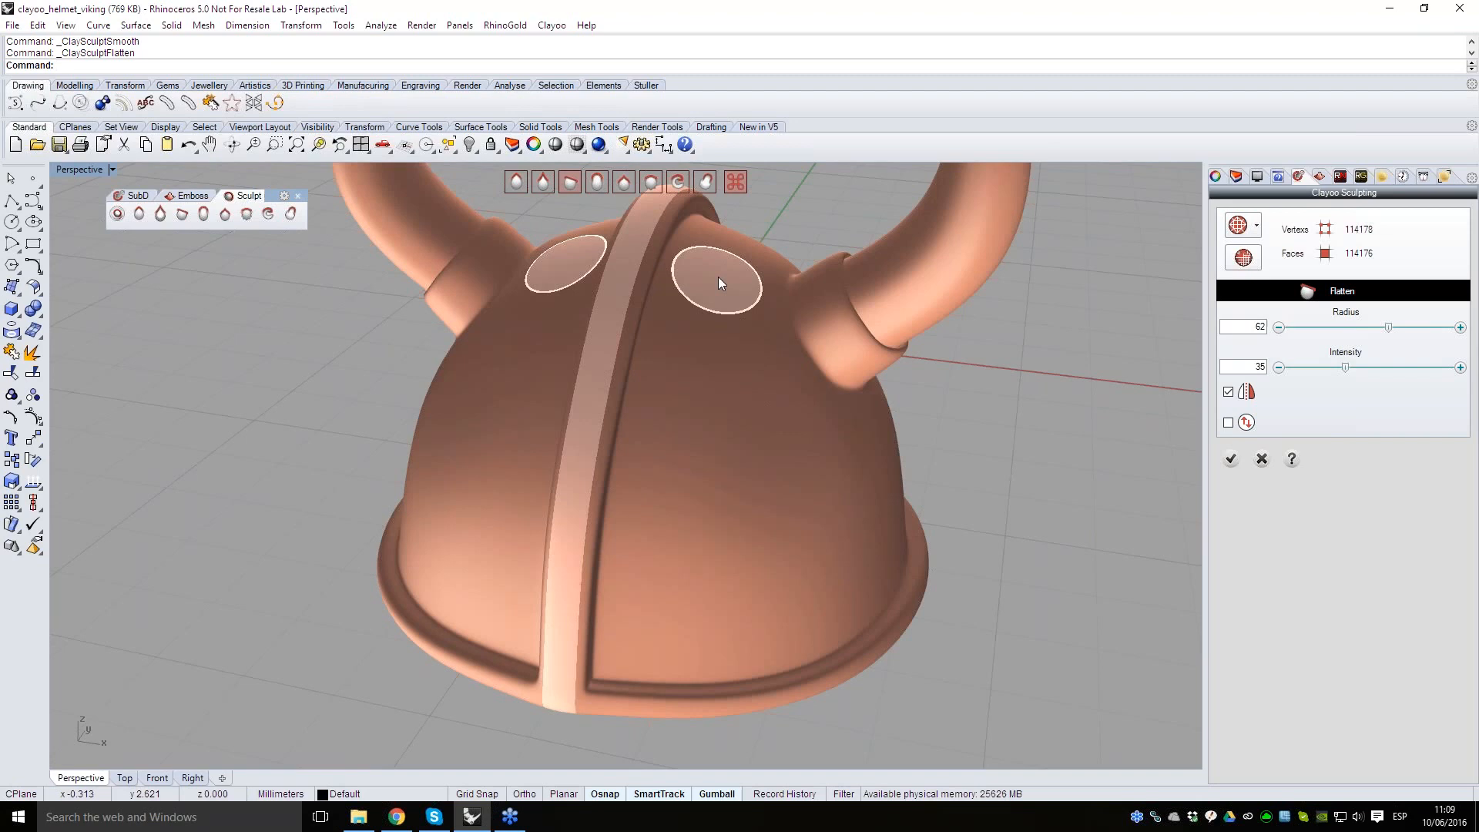
- Undo a trial Flatten stroke, lower the intensity to 5, and flatten mirrored vertical grooves around the helmet's dome
left_click_drag(727, 274, 681, 493)
key("ctrl+z")
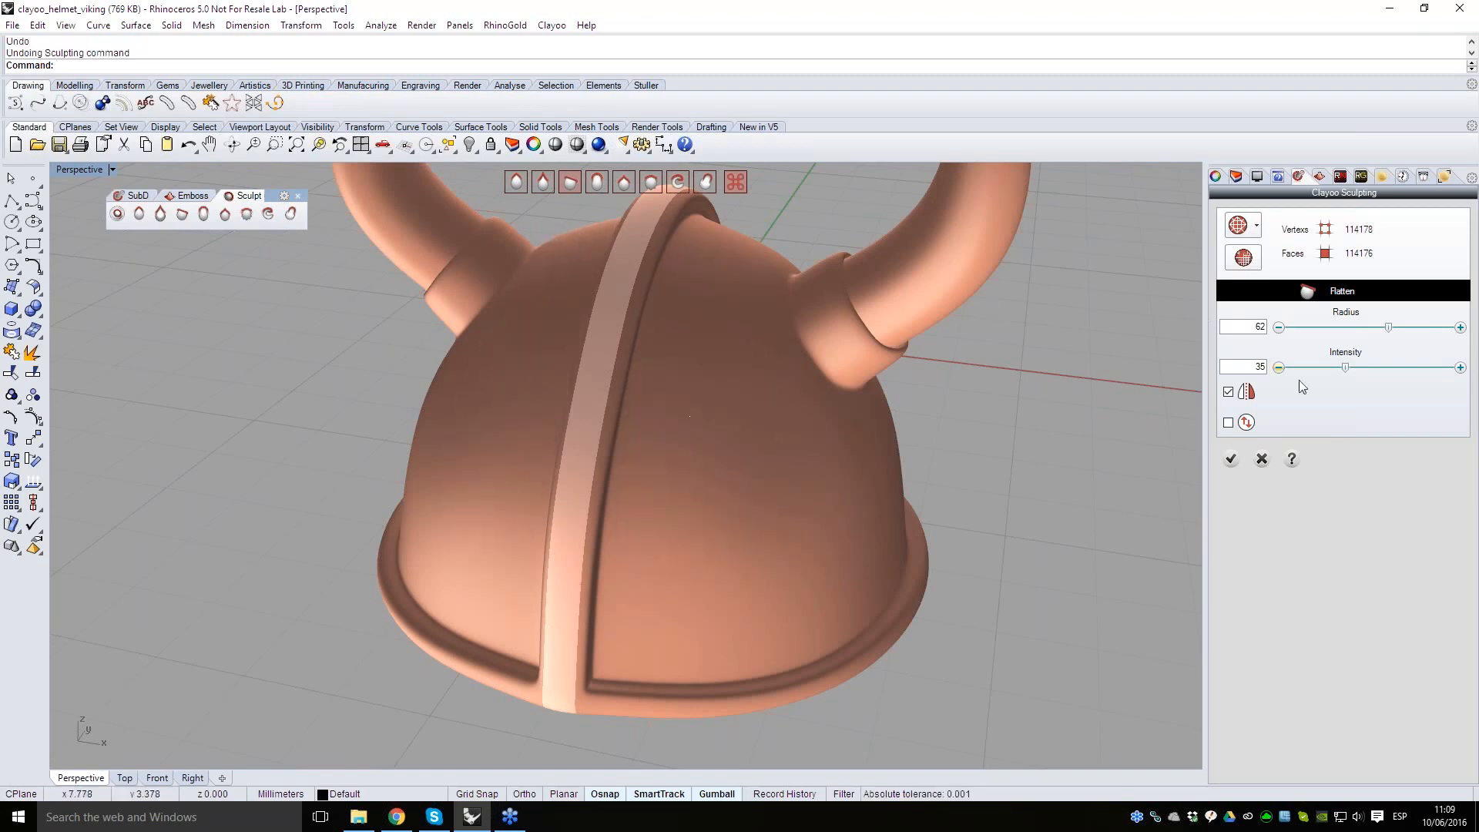
left_click_drag(1308, 367, 1298, 367)
left_click_drag(731, 290, 677, 589)
right_click_drag(794, 513, 664, 501)
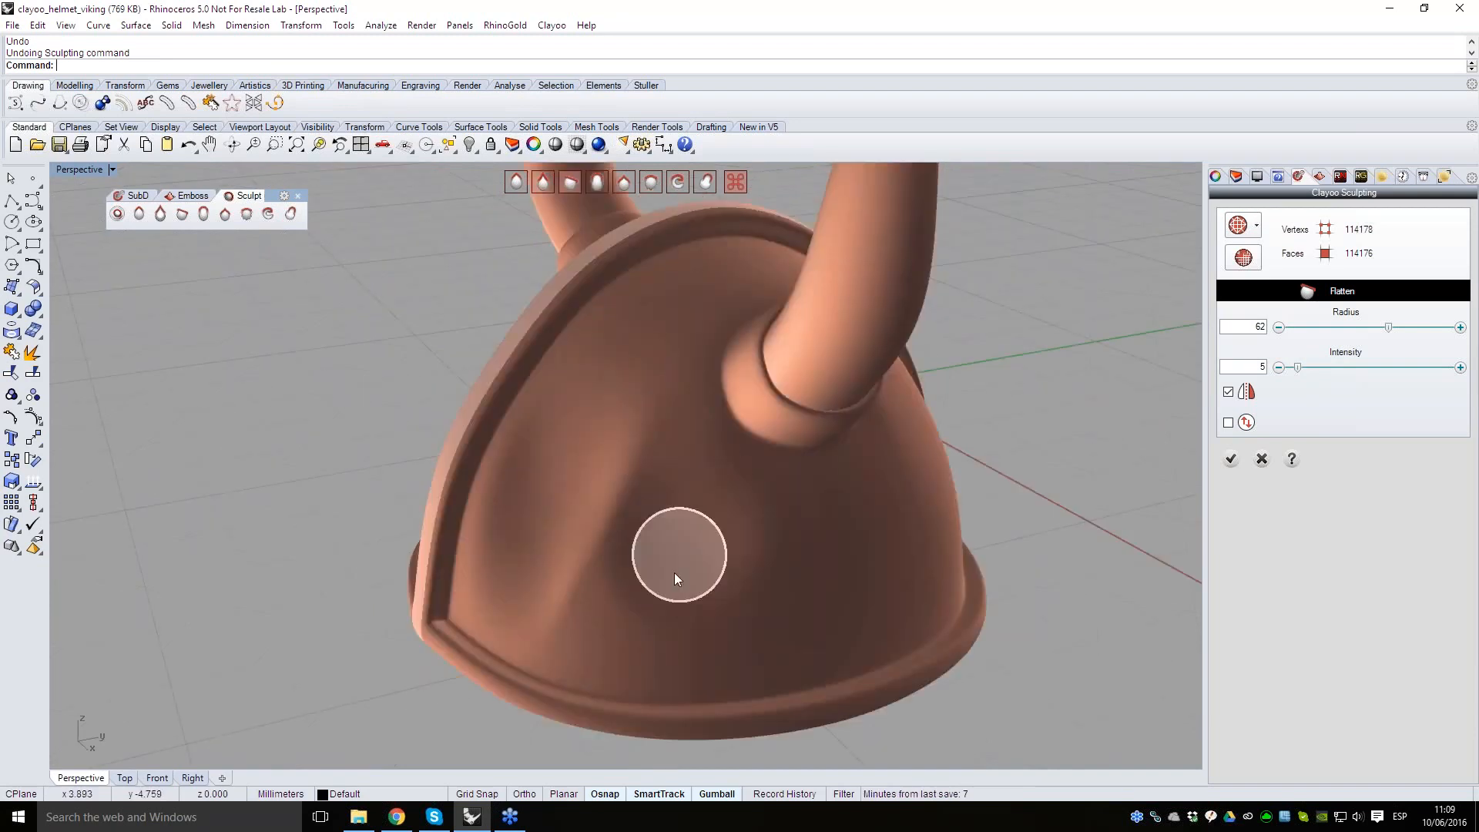
right_click_drag(660, 621, 776, 525)
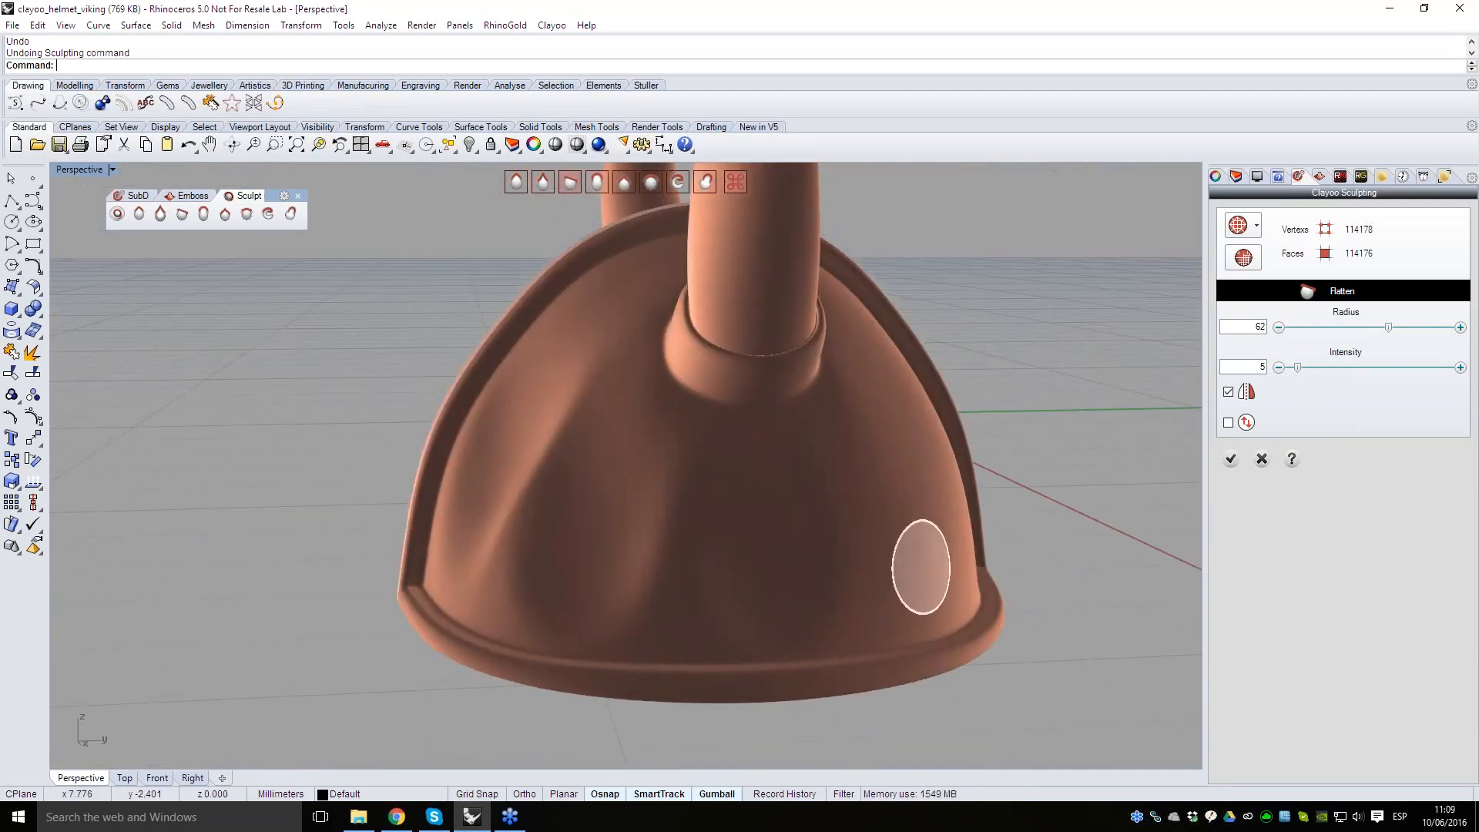
right_click_drag(915, 555, 794, 555)
mouse_move(727, 604)
right_mouse_down()
mouse_move(875, 529)
mouse_move(678, 520)
mouse_move(730, 489)
mouse_move(766, 519)
mouse_move(640, 511)
mouse_move(766, 462)
right_mouse_up()
scroll(682, 522, "down", 3)
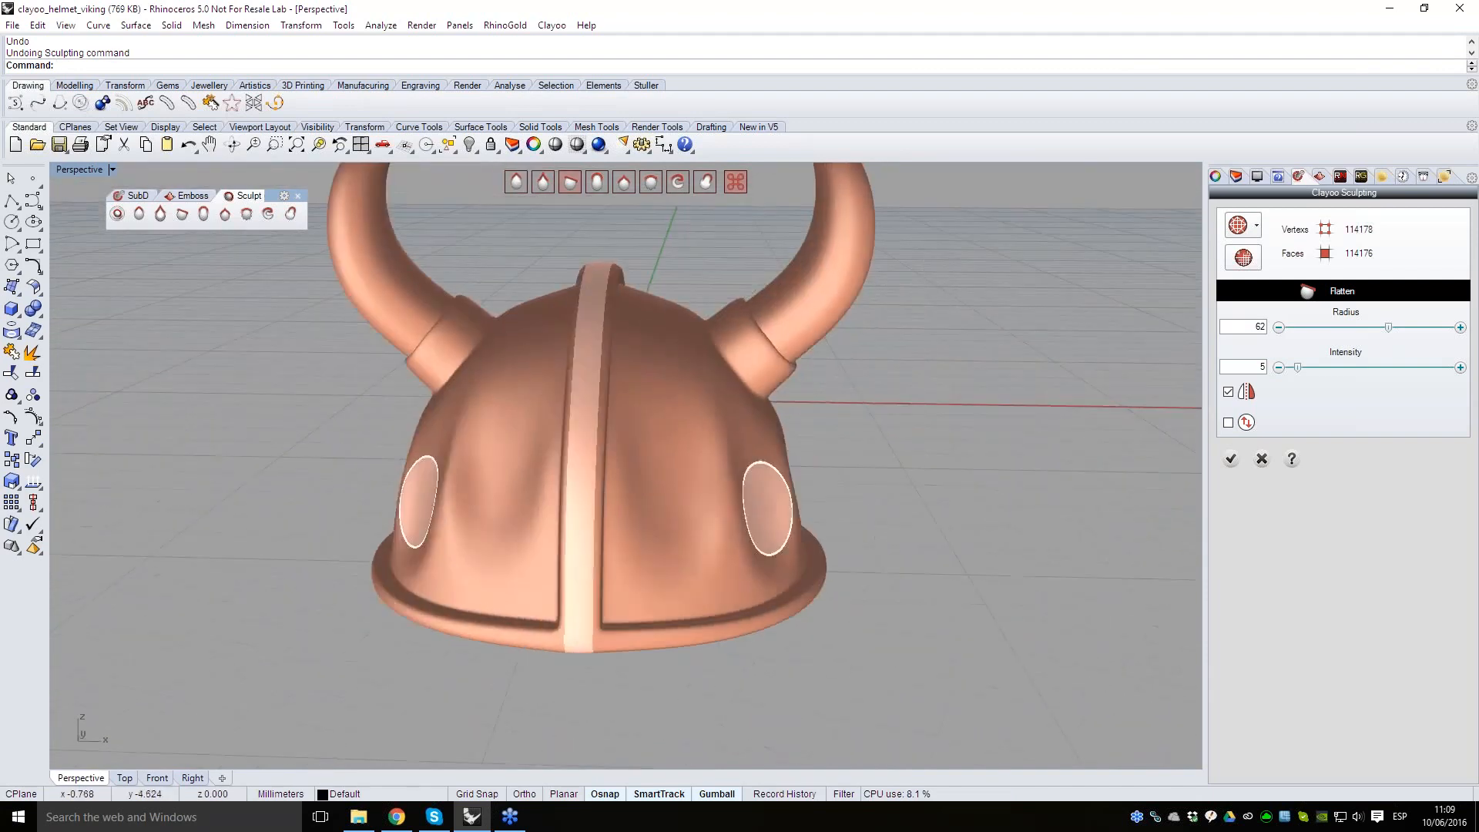
- Soften the grooves around the helmet's dome with the Smooth tool at radius 62 and intensity 5
scroll(655, 509, "up", 3)
right_click_drag(651, 508, 661, 519)
key("s")
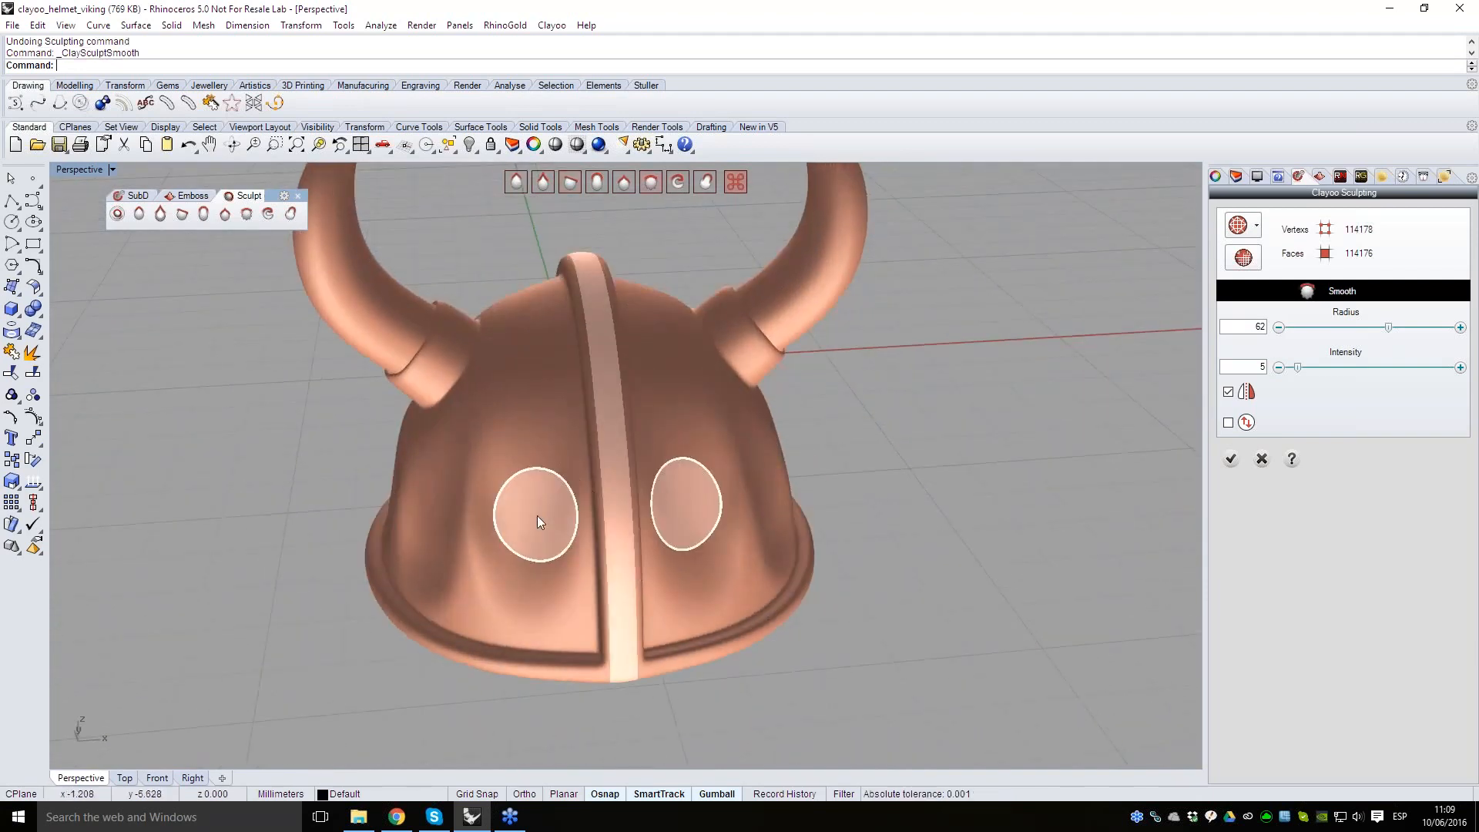
right_click_drag(467, 498, 704, 506)
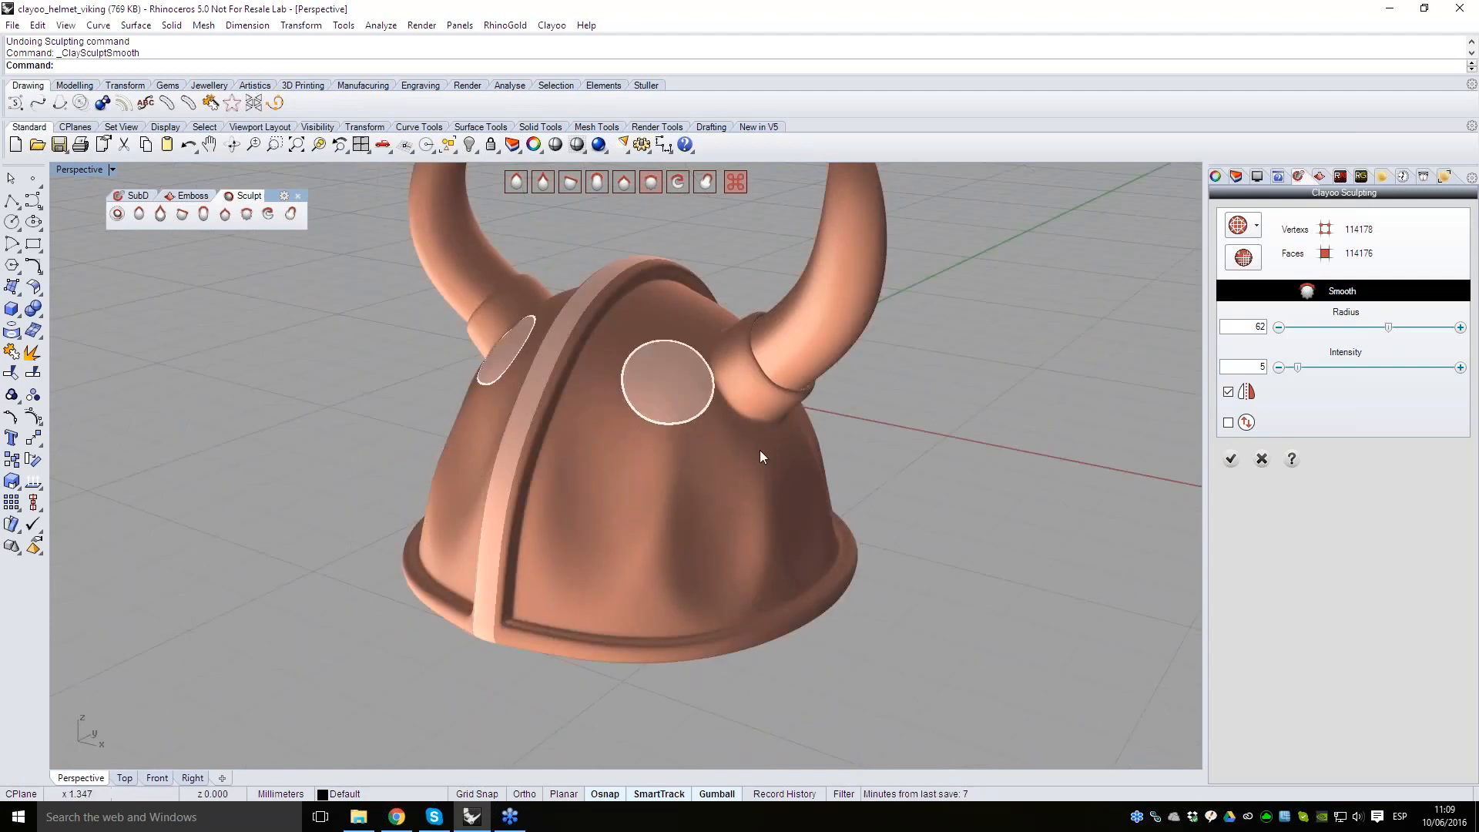
right_click_drag(760, 452, 758, 512)
right_click_drag(852, 484, 770, 547)
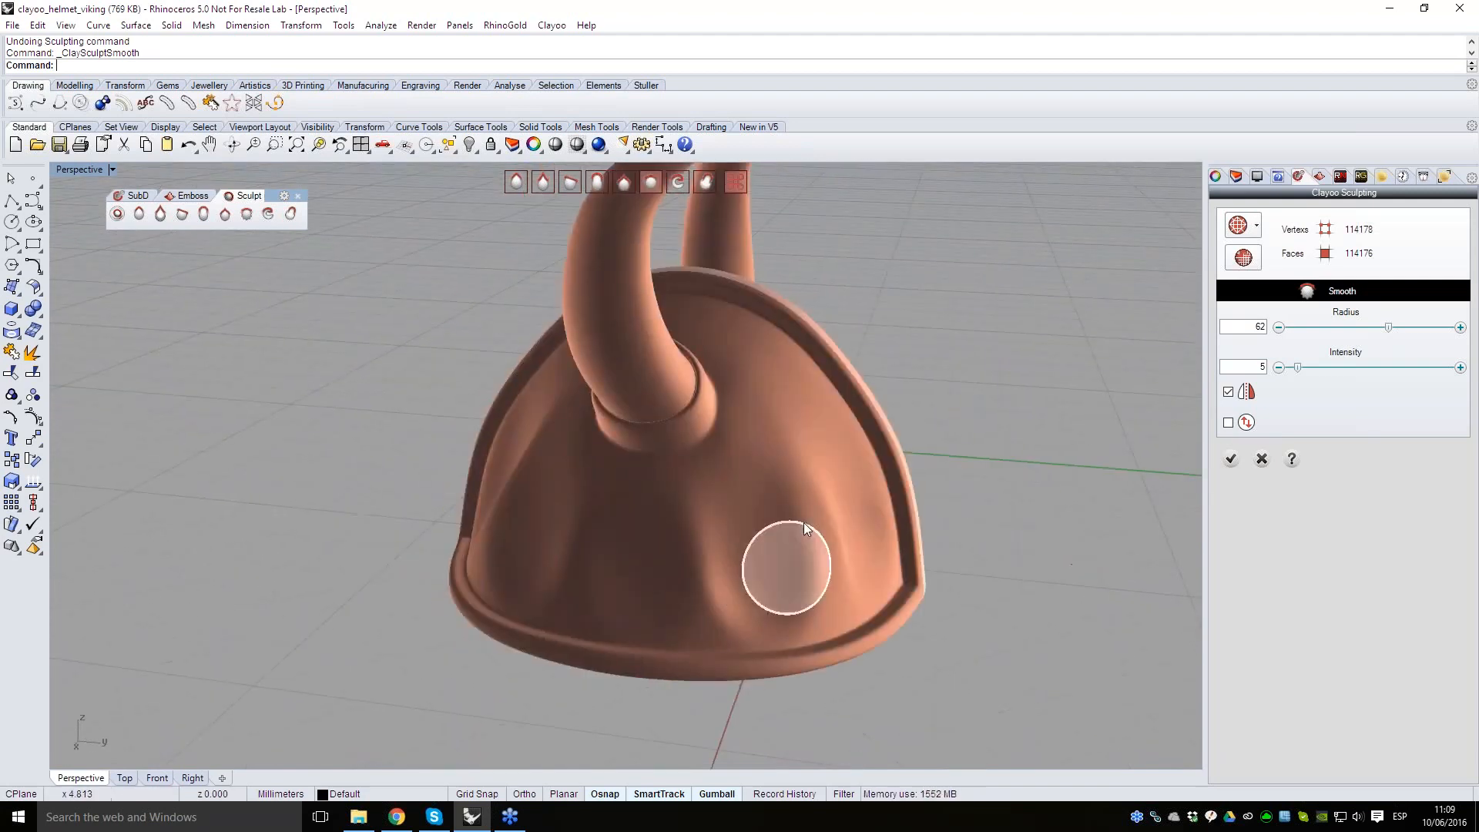
right_click_drag(886, 530, 780, 530)
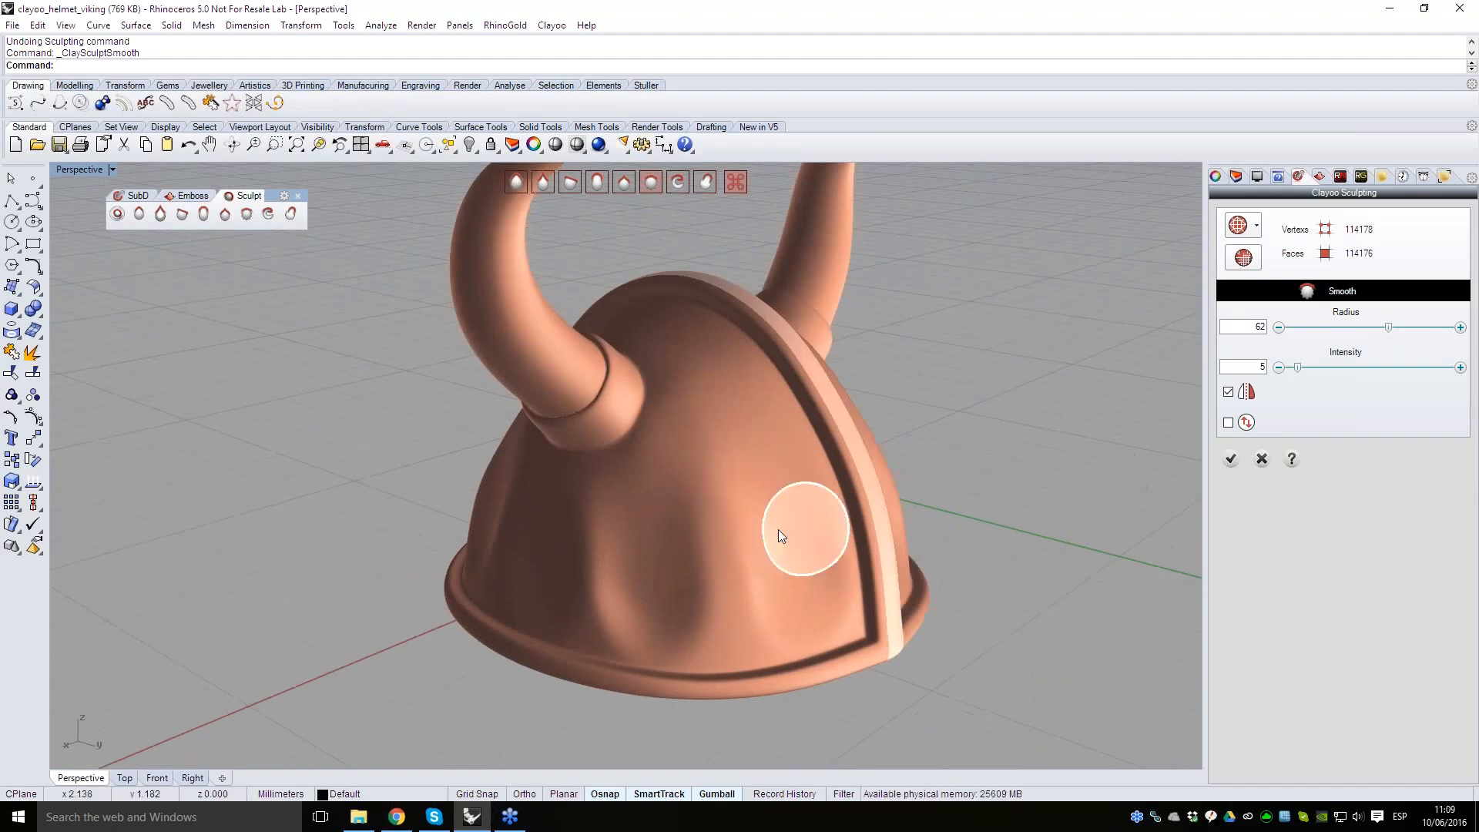
right_click_drag(688, 563, 838, 479)
scroll(838, 478, "up", 2)
right_click_drag(690, 389, 729, 359)
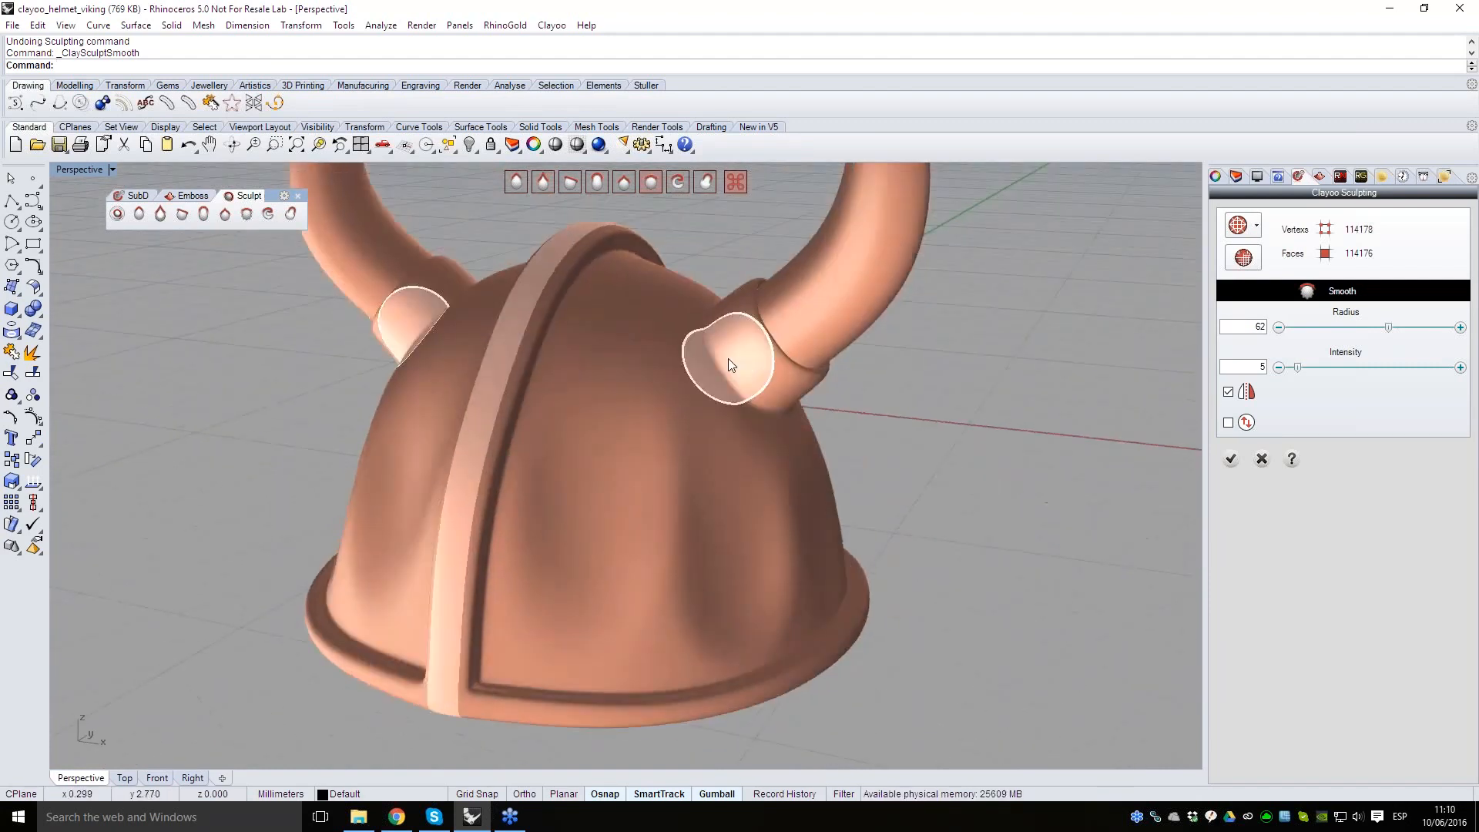
- Sculpt small raised bumps on the horn collars with the Brush tool at intensity 17, using radii of 29 and 55
scroll(728, 358, "up", 4)
scroll(769, 336, "up", 3)
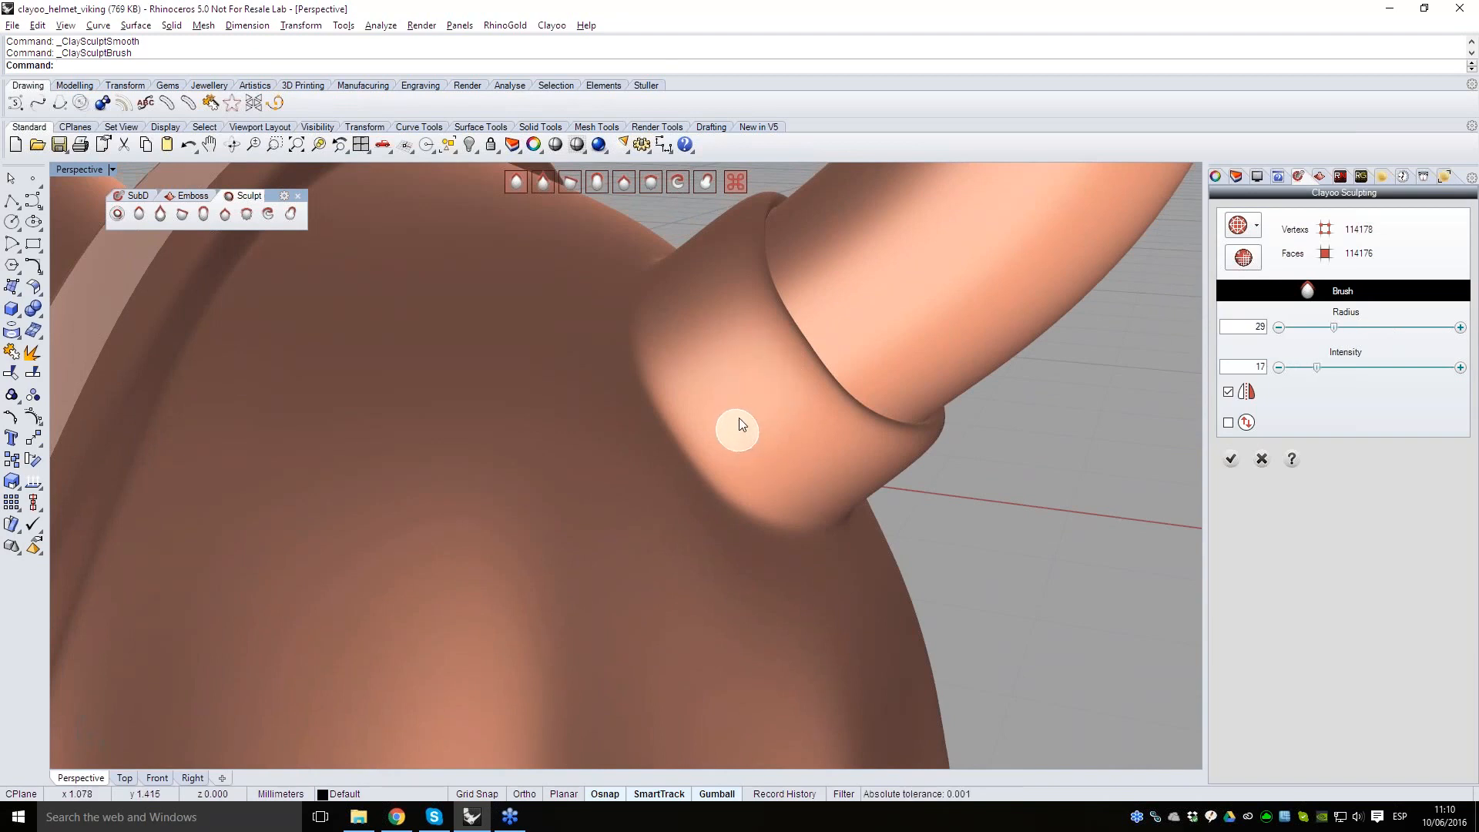
mouse_move(733, 402)
left_mouse_down()
mouse_move(752, 404)
mouse_move(704, 419)
mouse_move(784, 381)
left_mouse_up()
mouse_move(678, 301)
right_mouse_down()
mouse_move(714, 293)
mouse_move(670, 381)
mouse_move(526, 476)
mouse_move(597, 455)
right_mouse_up()
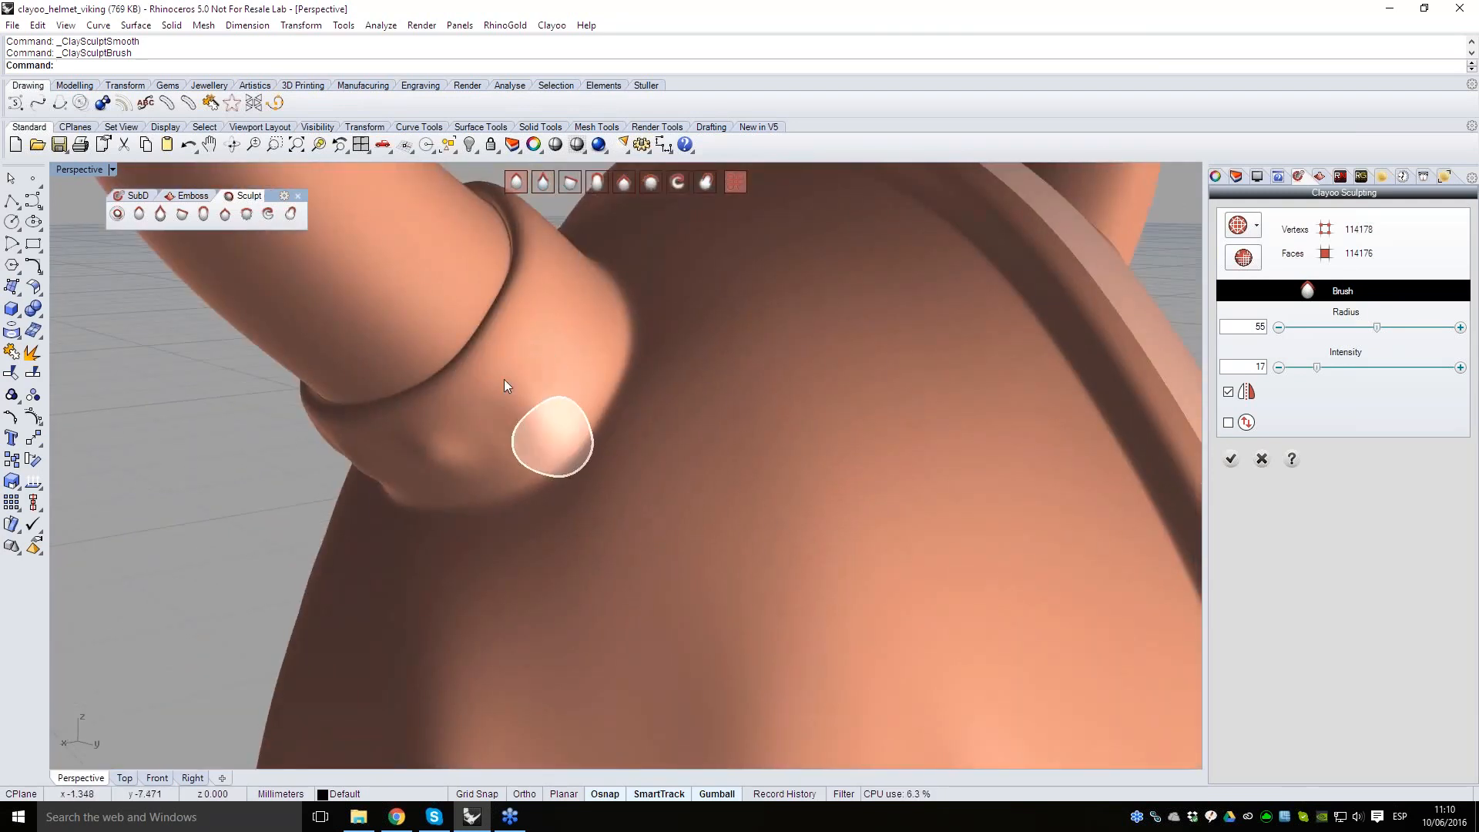
mouse_move(613, 405)
right_mouse_down()
mouse_move(506, 403)
mouse_move(627, 466)
mouse_move(549, 426)
mouse_move(589, 493)
right_mouse_up()
mouse_move(518, 437)
right_mouse_down()
mouse_move(586, 539)
mouse_move(575, 563)
mouse_move(643, 410)
mouse_move(548, 488)
mouse_move(614, 432)
mouse_move(492, 422)
mouse_move(481, 497)
right_mouse_up()
- Change the sculpting tool to Inflate for work on the helmet's central ridge
left_click(597, 182)
scroll(481, 496, "up", 3)
mouse_move(532, 455)
right_mouse_down()
mouse_move(597, 493)
mouse_move(580, 474)
right_mouse_up()
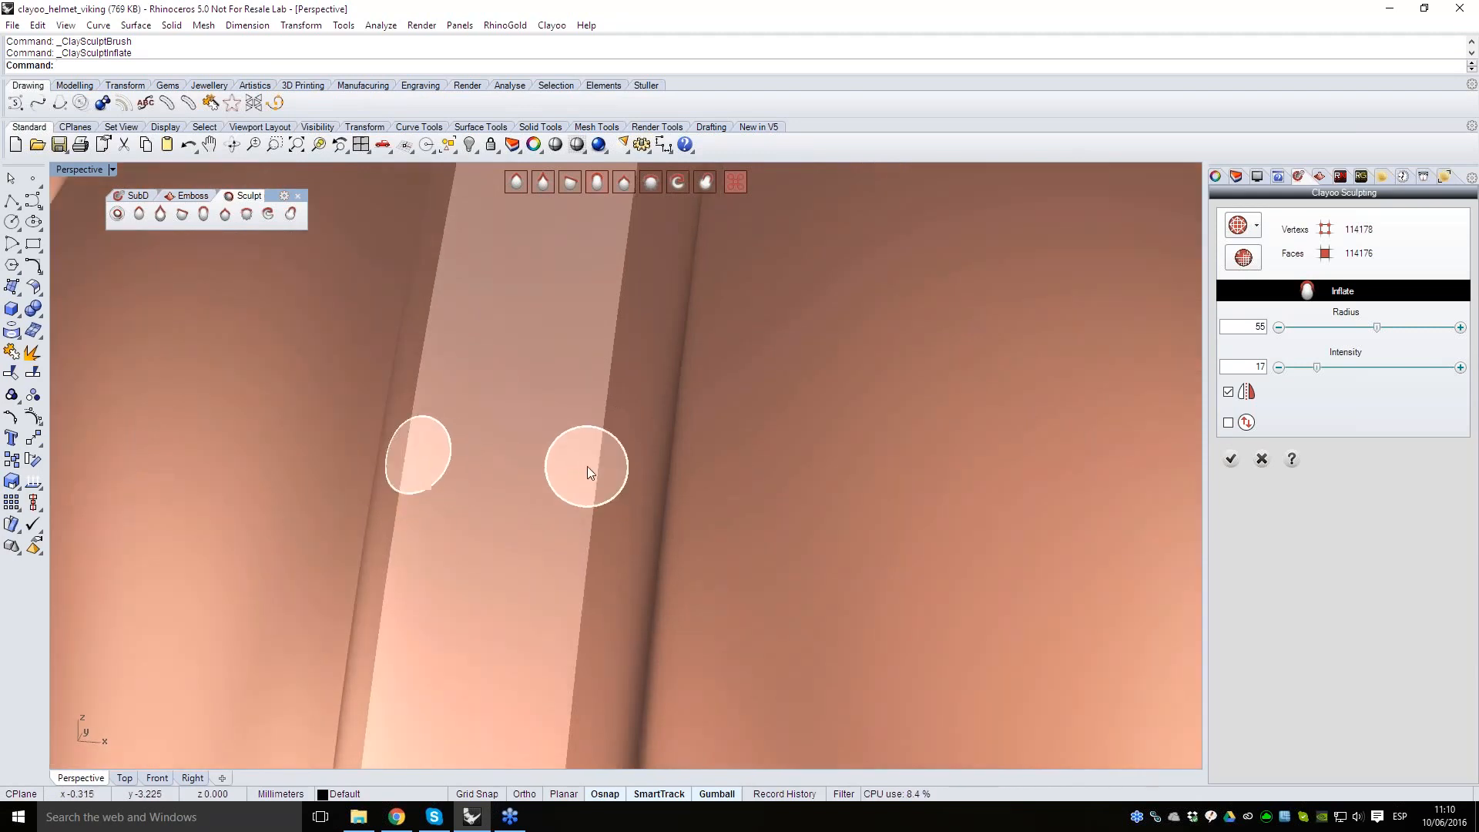
- Examine how large the Inflate brush is relative to the helmet at different zoom levels
scroll(589, 465, "down", 5)
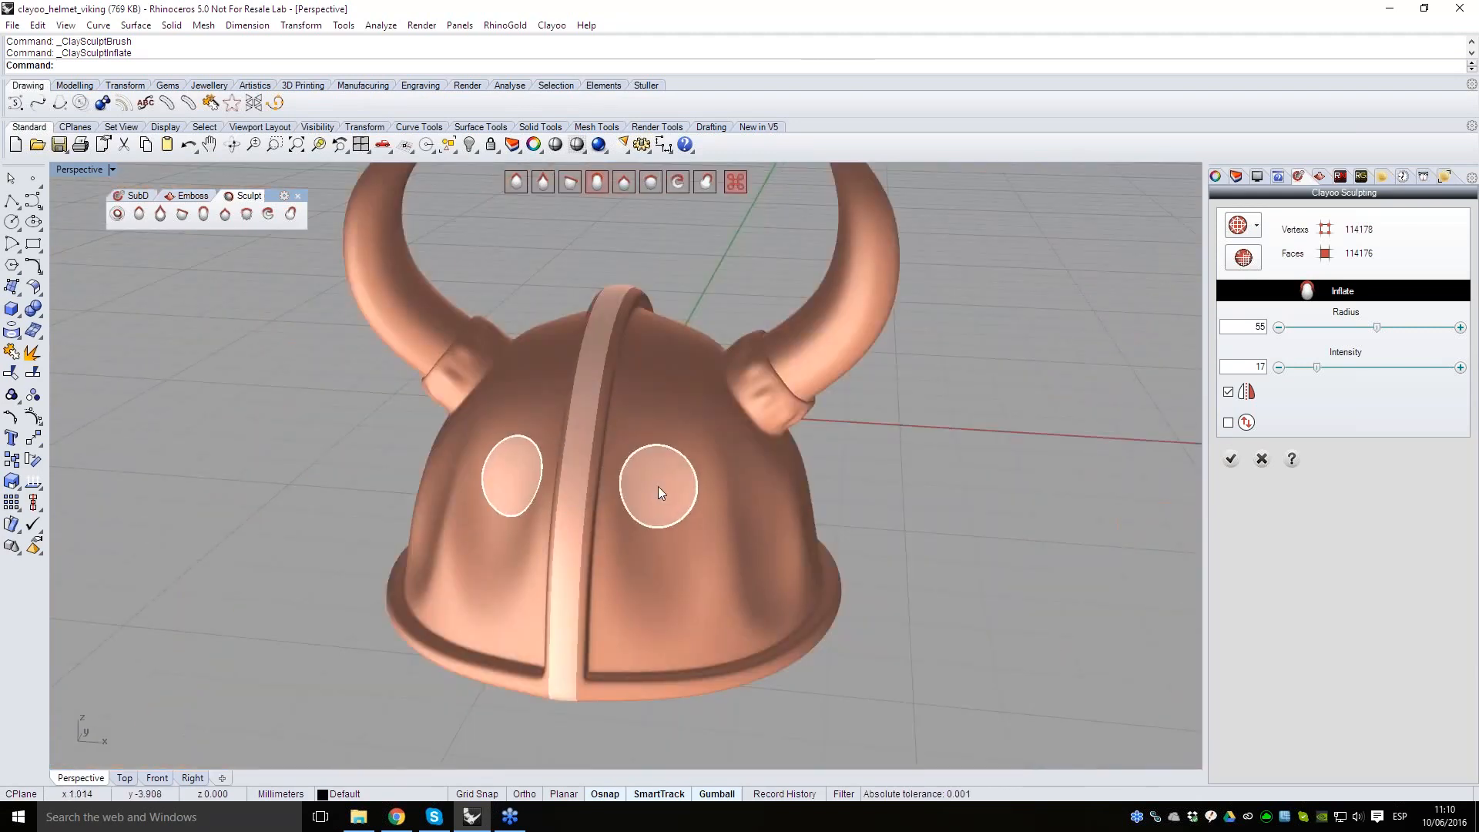
scroll(658, 487, "down", 2)
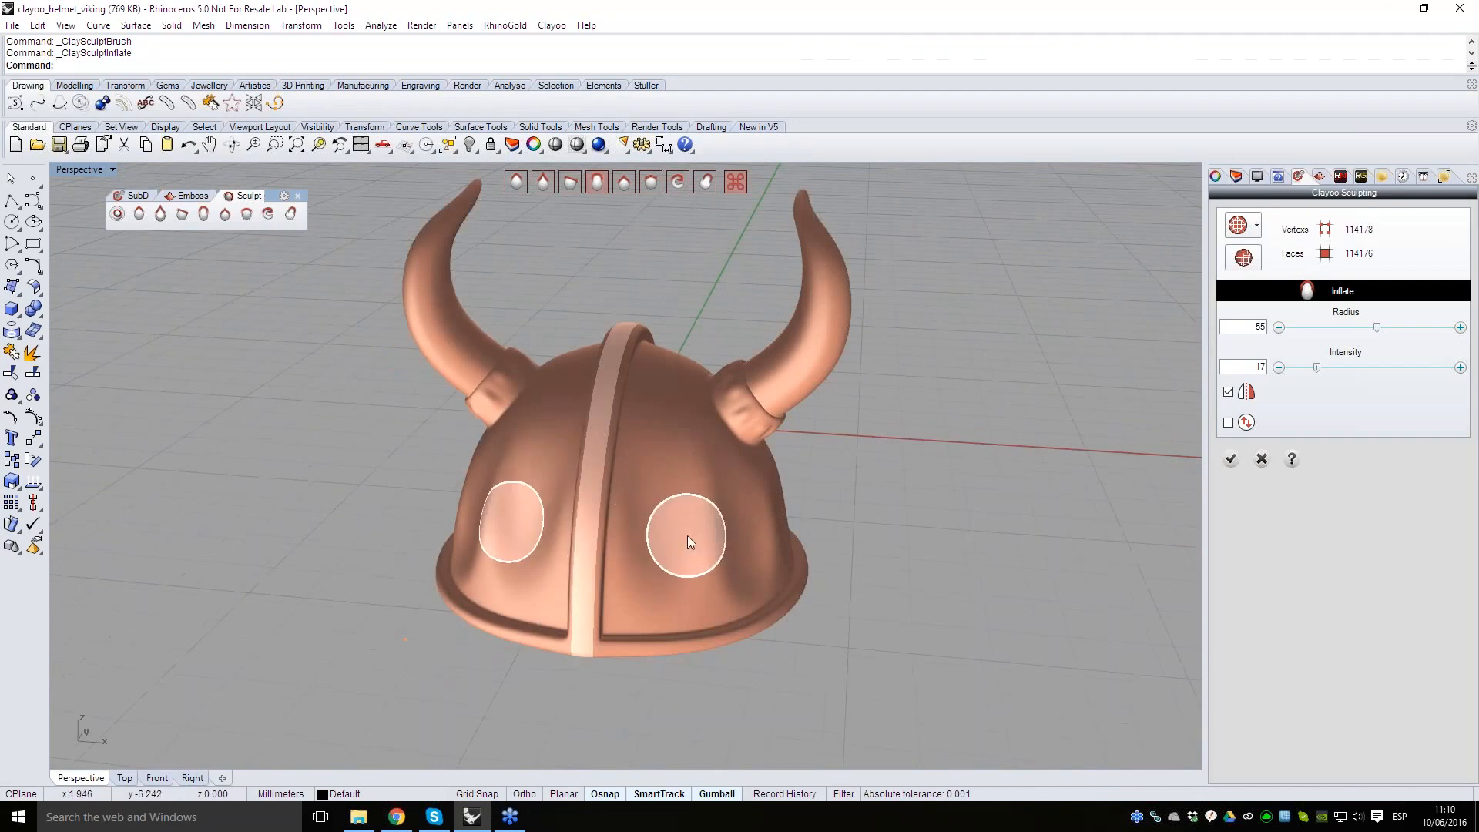
scroll(697, 532, "down", 2)
scroll(687, 539, "up", 3)
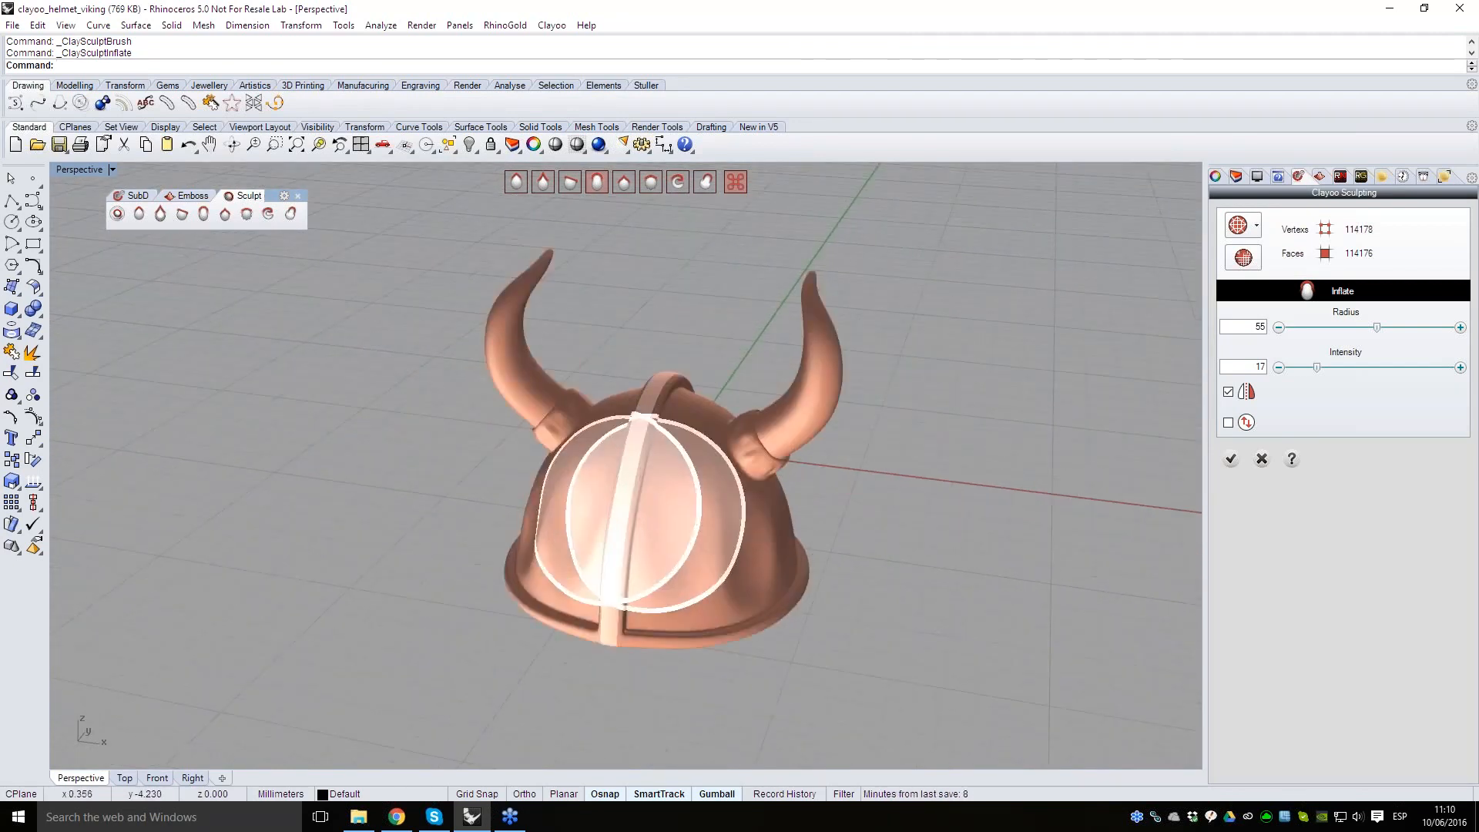
scroll(654, 512, "down", 2)
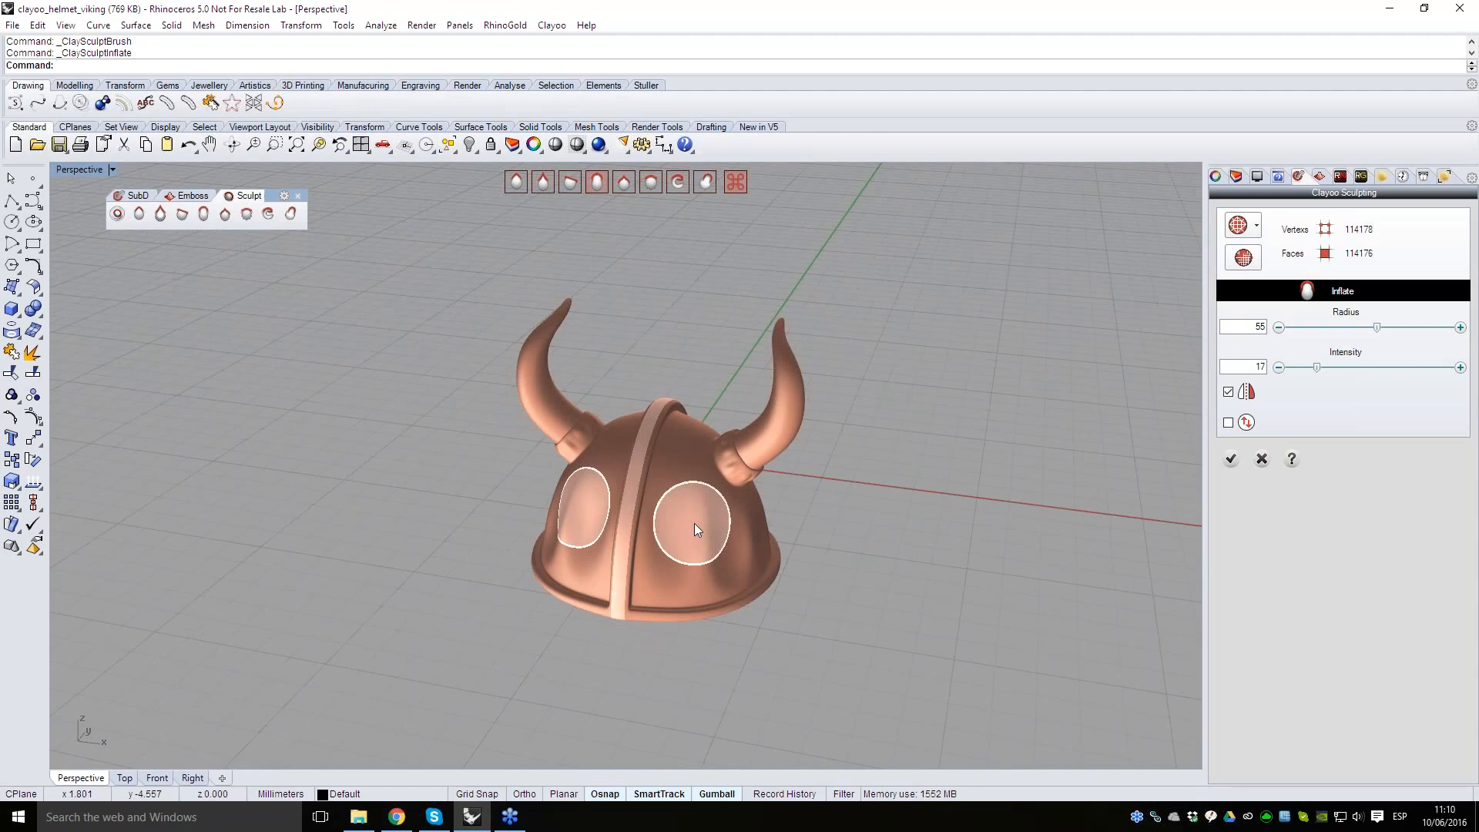
scroll(570, 478, "up", 5)
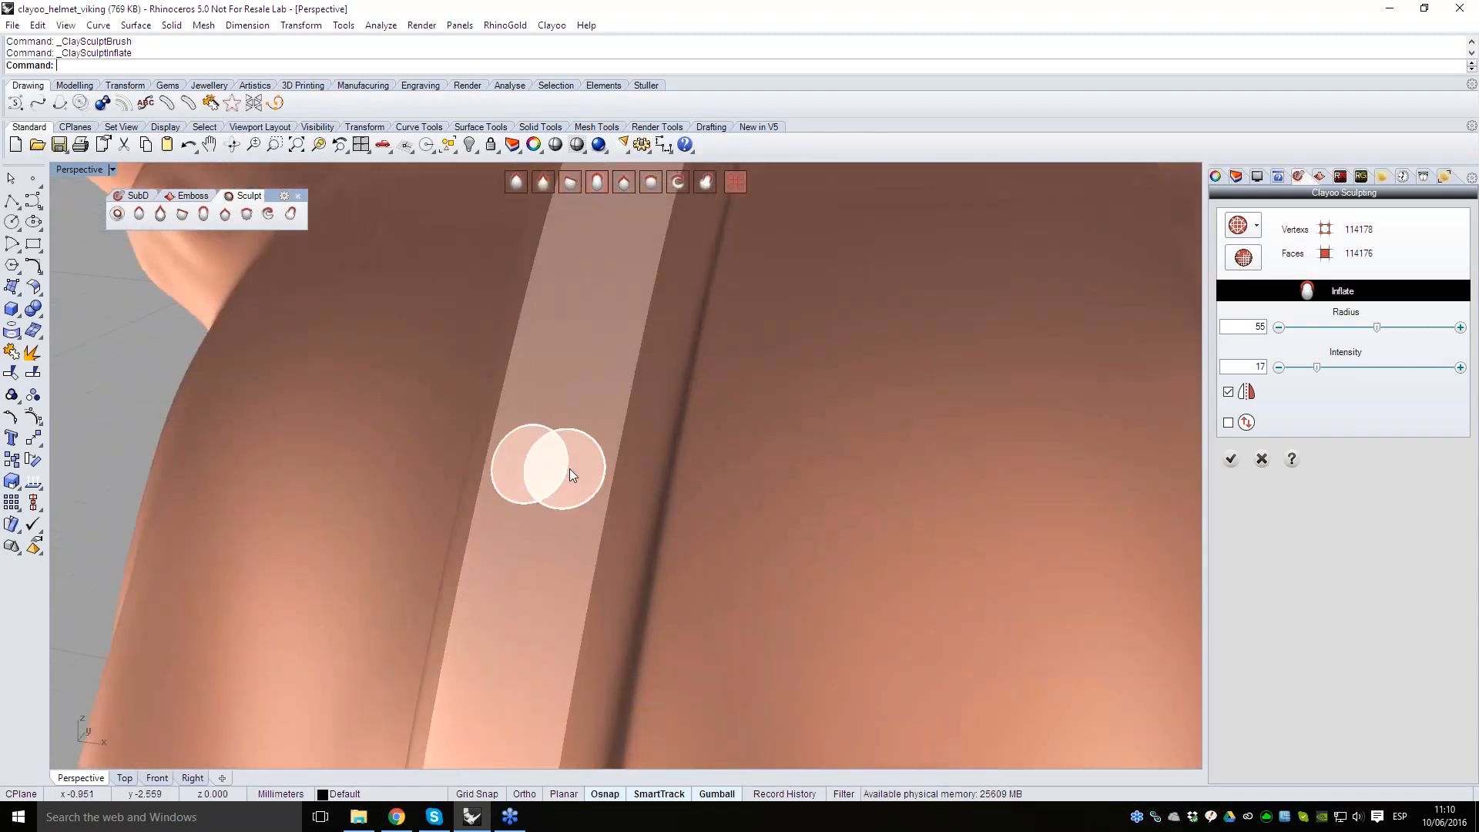
scroll(640, 459, "up", 3)
scroll(649, 450, "up", 2)
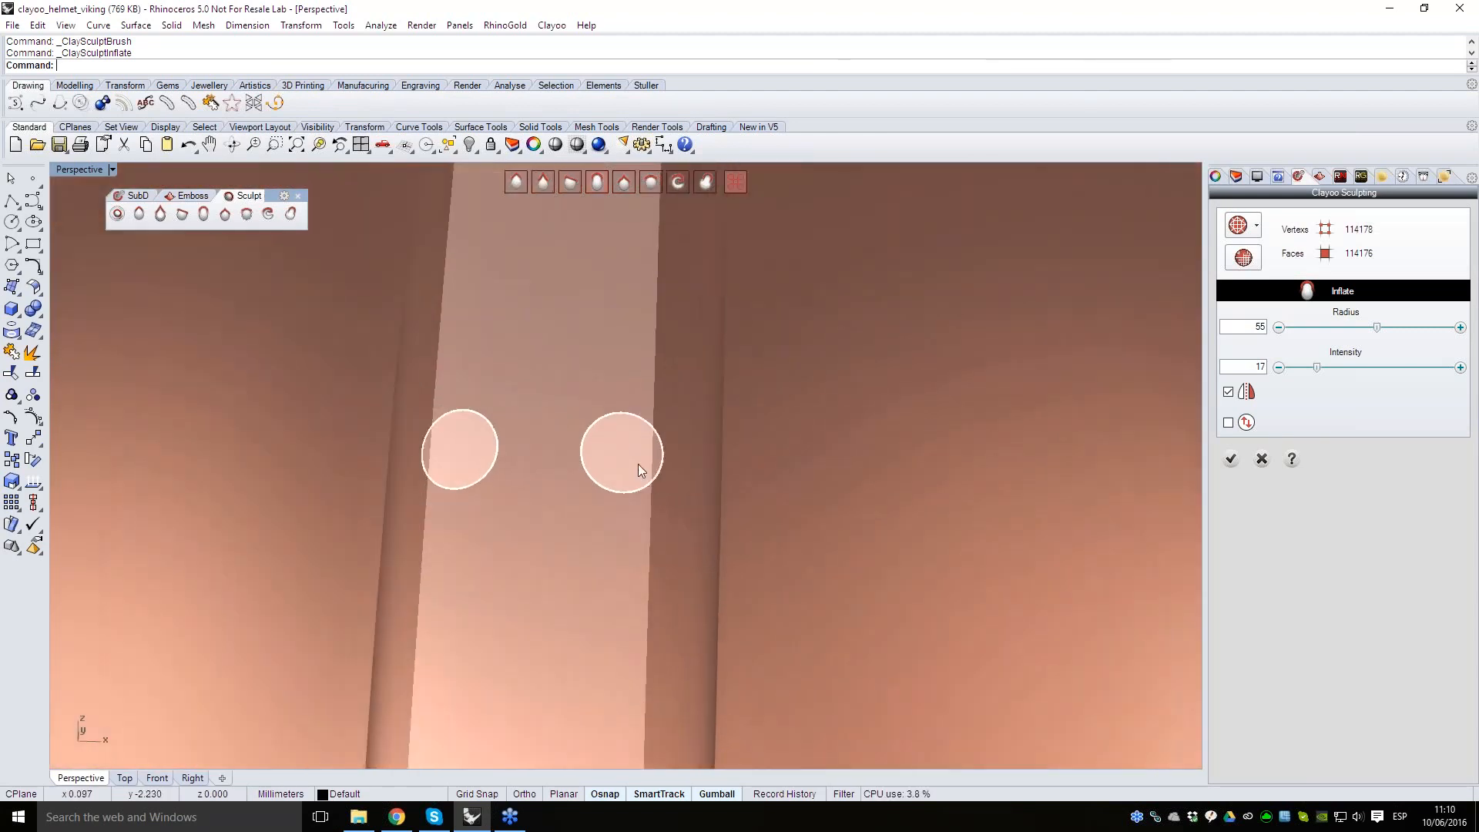
- Inflate the edges of the central ridge symmetrically with radius 55 and intensity 17
right_click_drag(611, 473, 587, 472)
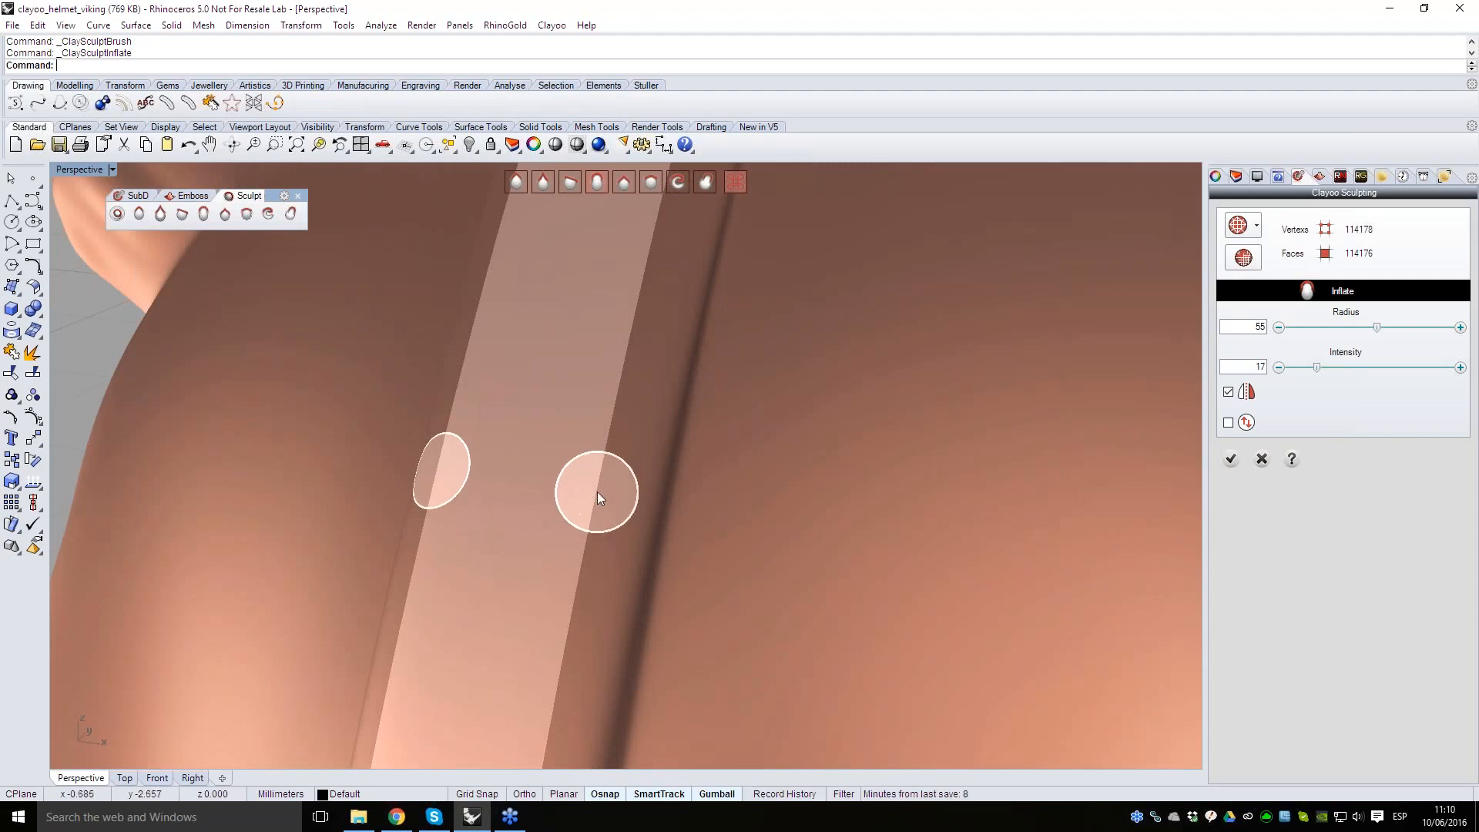
right_click_drag(648, 553, 616, 520)
left_click_drag(617, 513, 687, 601)
scroll(687, 601, "down", 8)
mouse_move(675, 646)
right_mouse_down()
mouse_move(693, 621)
mouse_move(663, 472)
mouse_move(816, 516)
mouse_move(805, 565)
right_mouse_up()
right_click_drag(618, 624, 657, 618)
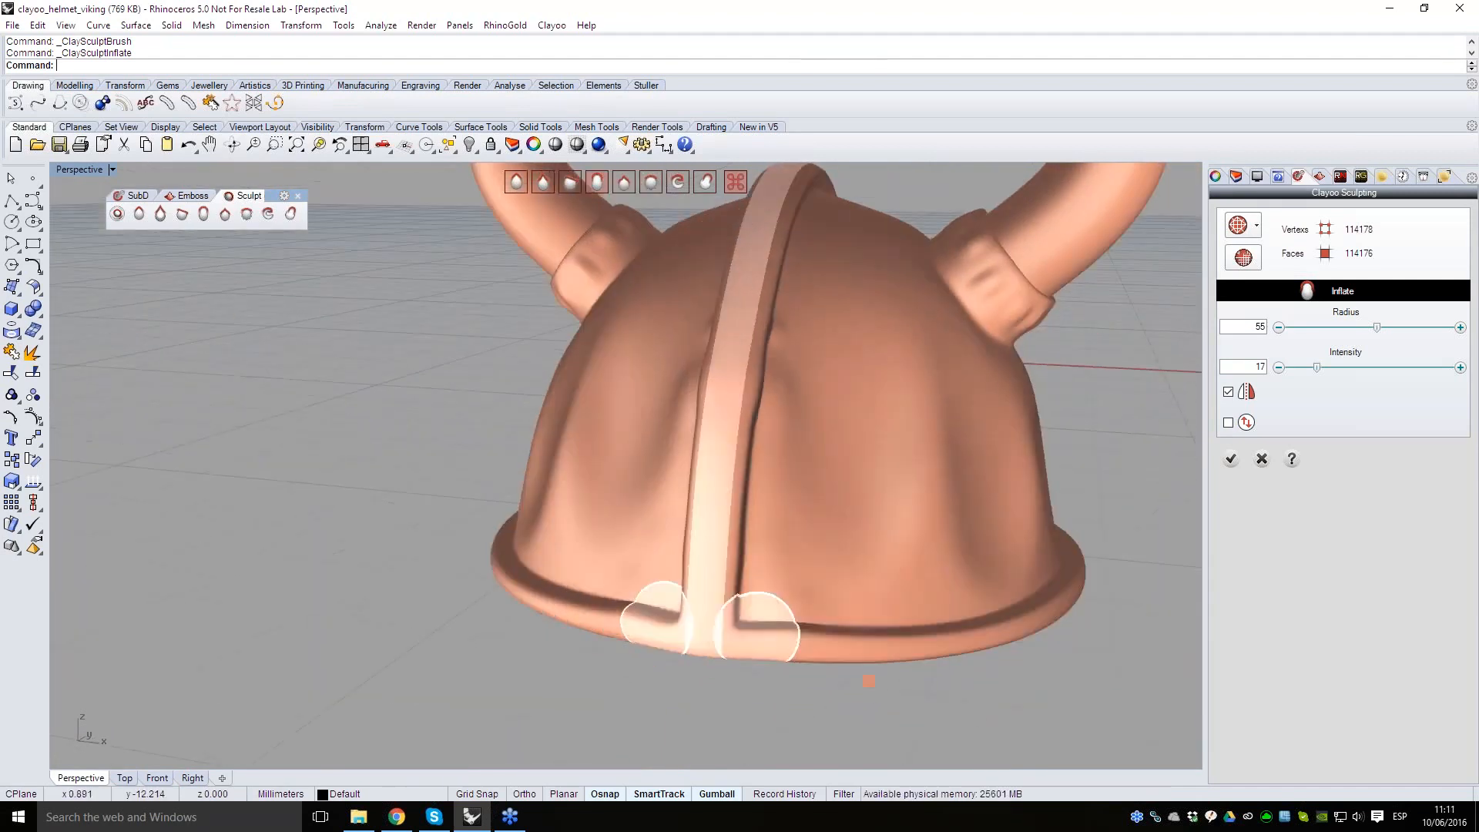
- Inflate sections of the helmet's lower rim symmetrically with radius 55 and intensity 17 to make it uneven
mouse_move(934, 610)
right_mouse_down()
mouse_move(710, 677)
mouse_move(692, 553)
right_mouse_up()
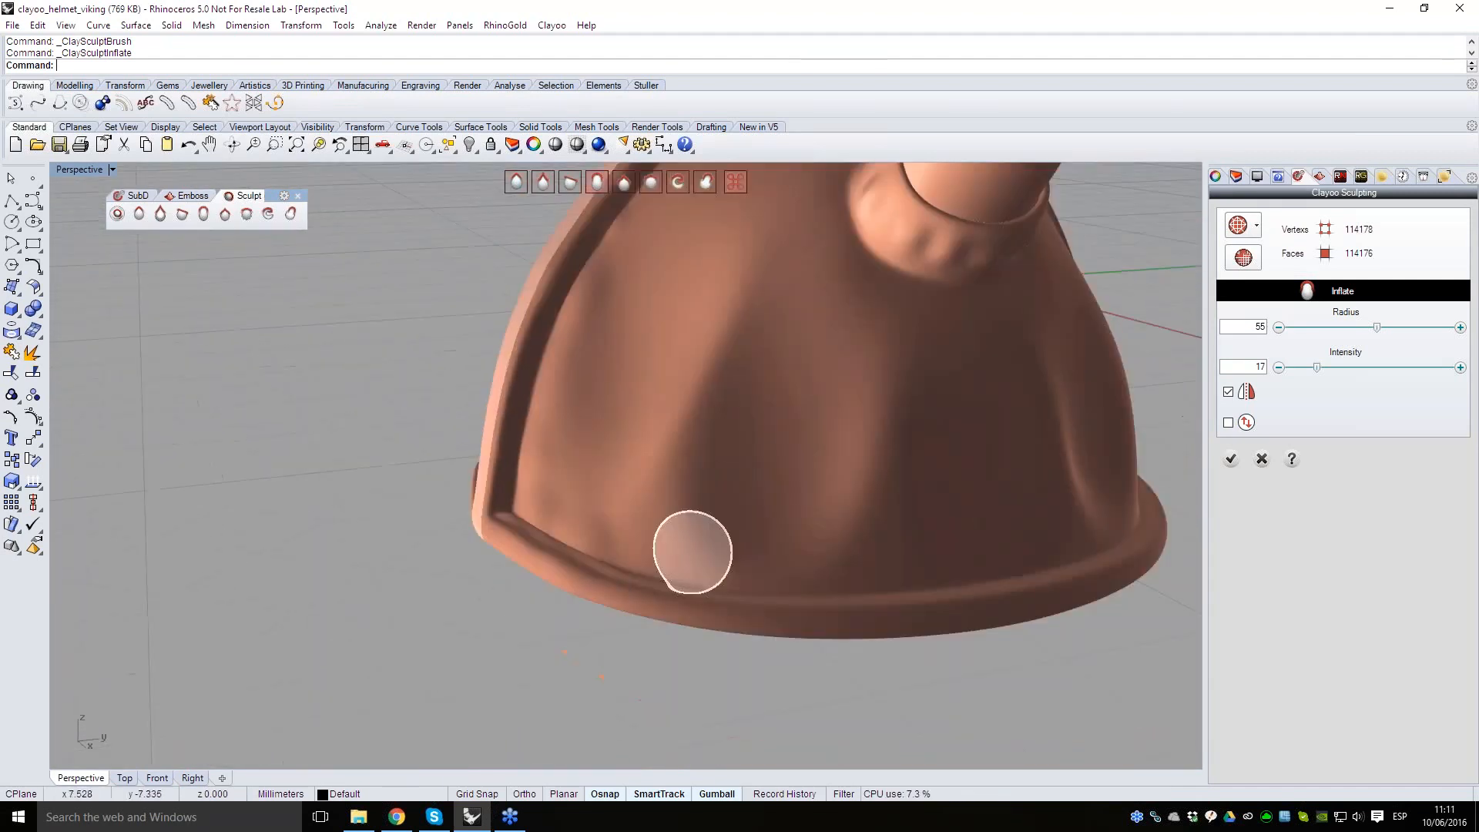
right_click_drag(766, 612, 788, 483)
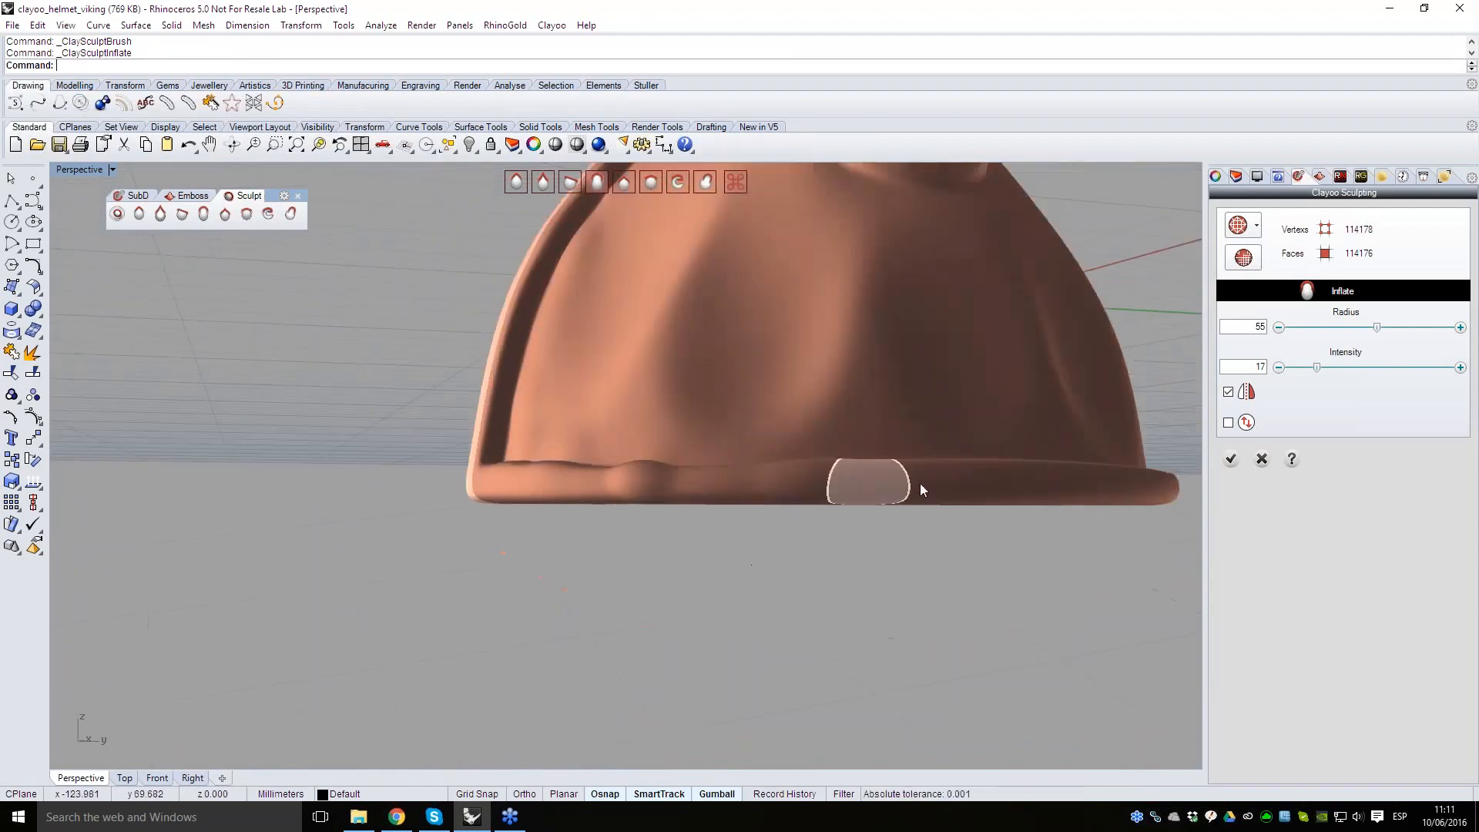
right_click_drag(920, 483, 992, 545)
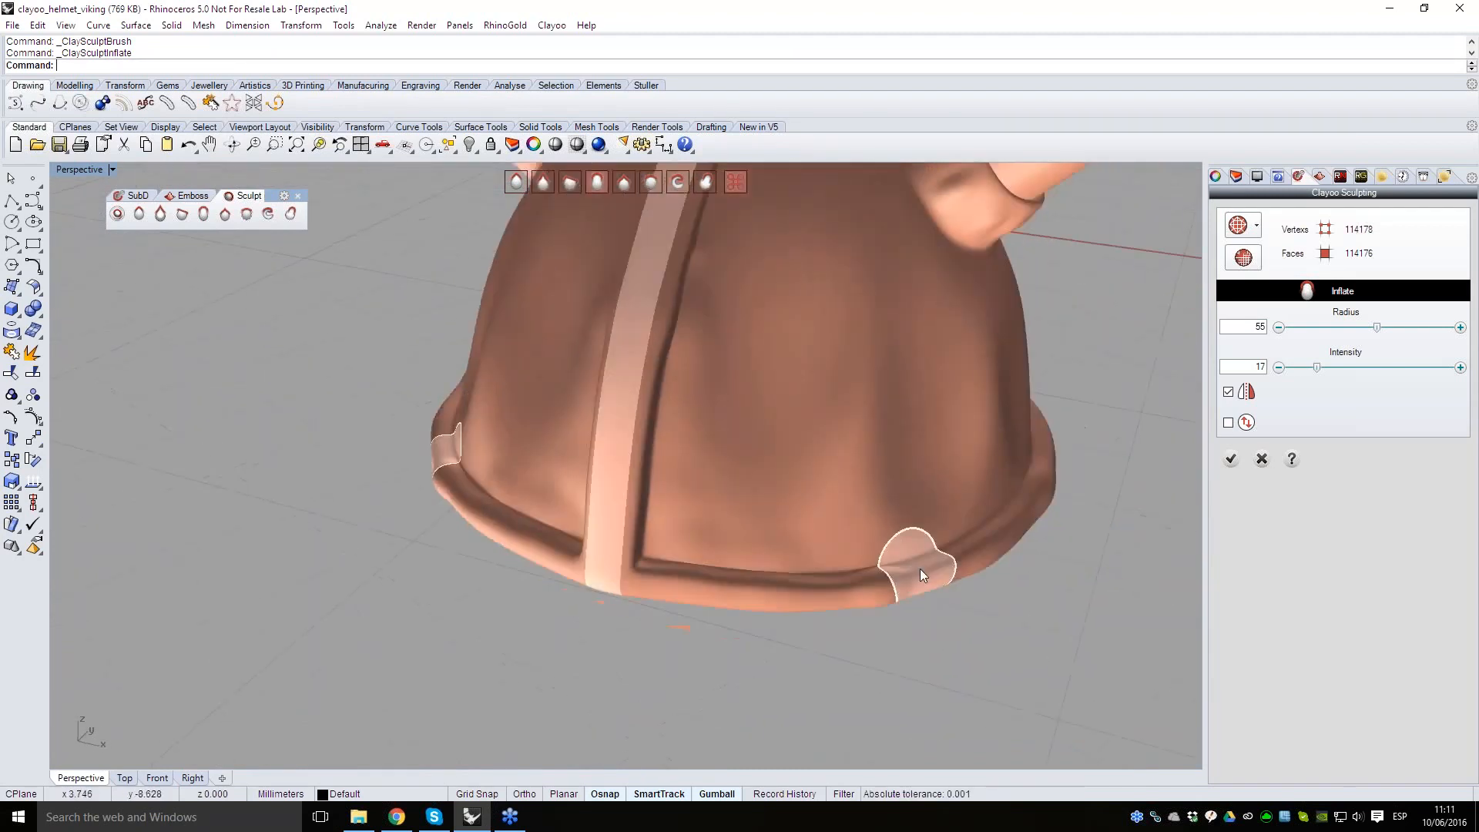
- Flatten sections of the helmet's lower rim symmetrically with radius 55 and intensity 17, undoing the first stroke
left_click(570, 181)
mouse_move(788, 599)
left_mouse_down()
mouse_move(775, 577)
mouse_move(786, 584)
left_mouse_up()
key("ctrl+z")
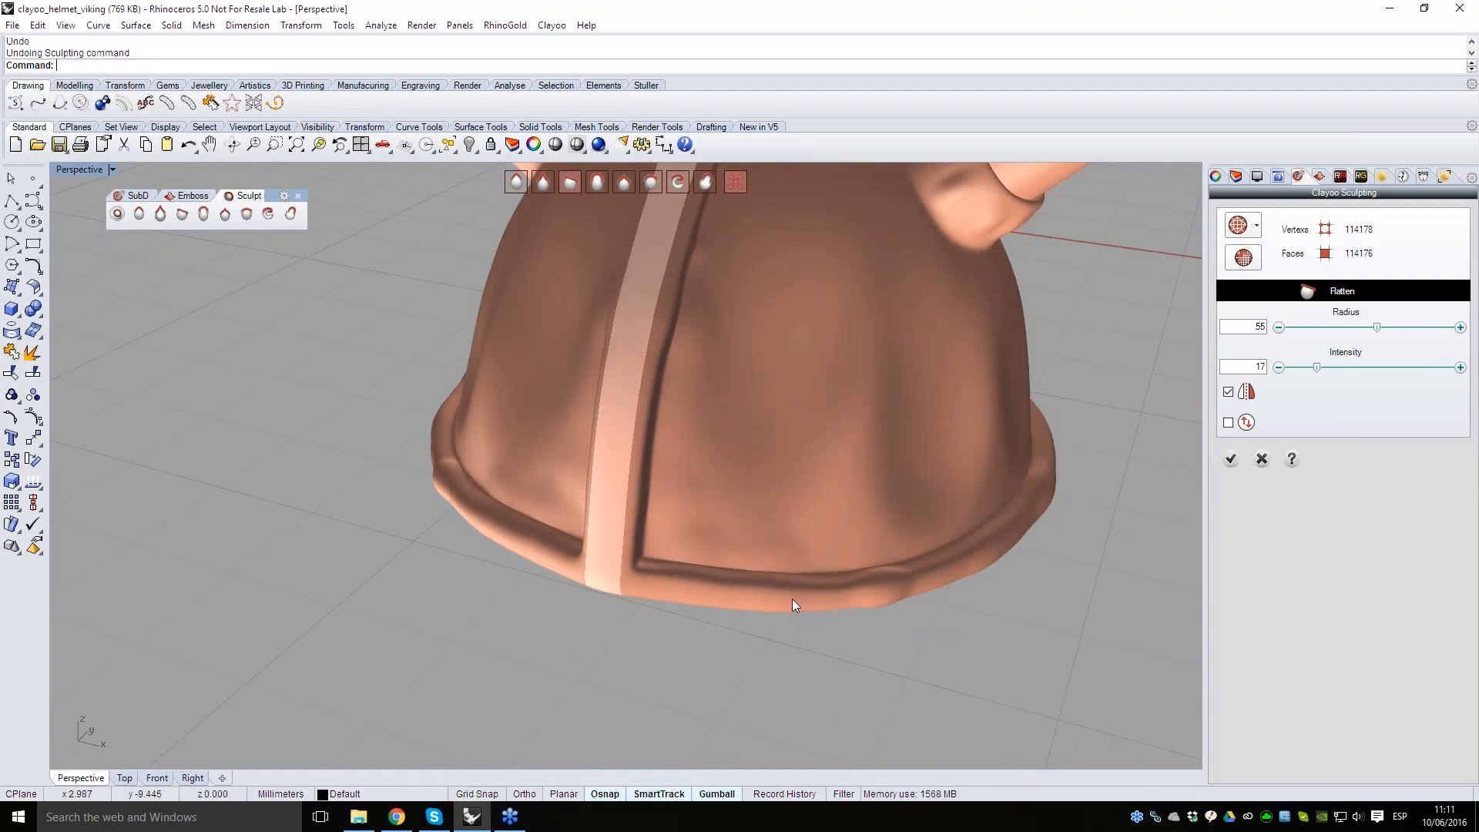
mouse_move(921, 608)
right_mouse_down()
mouse_move(947, 628)
mouse_move(863, 589)
mouse_move(792, 580)
mouse_move(847, 603)
mouse_move(753, 588)
mouse_move(796, 599)
right_mouse_up()
right_click_drag(928, 600, 867, 579)
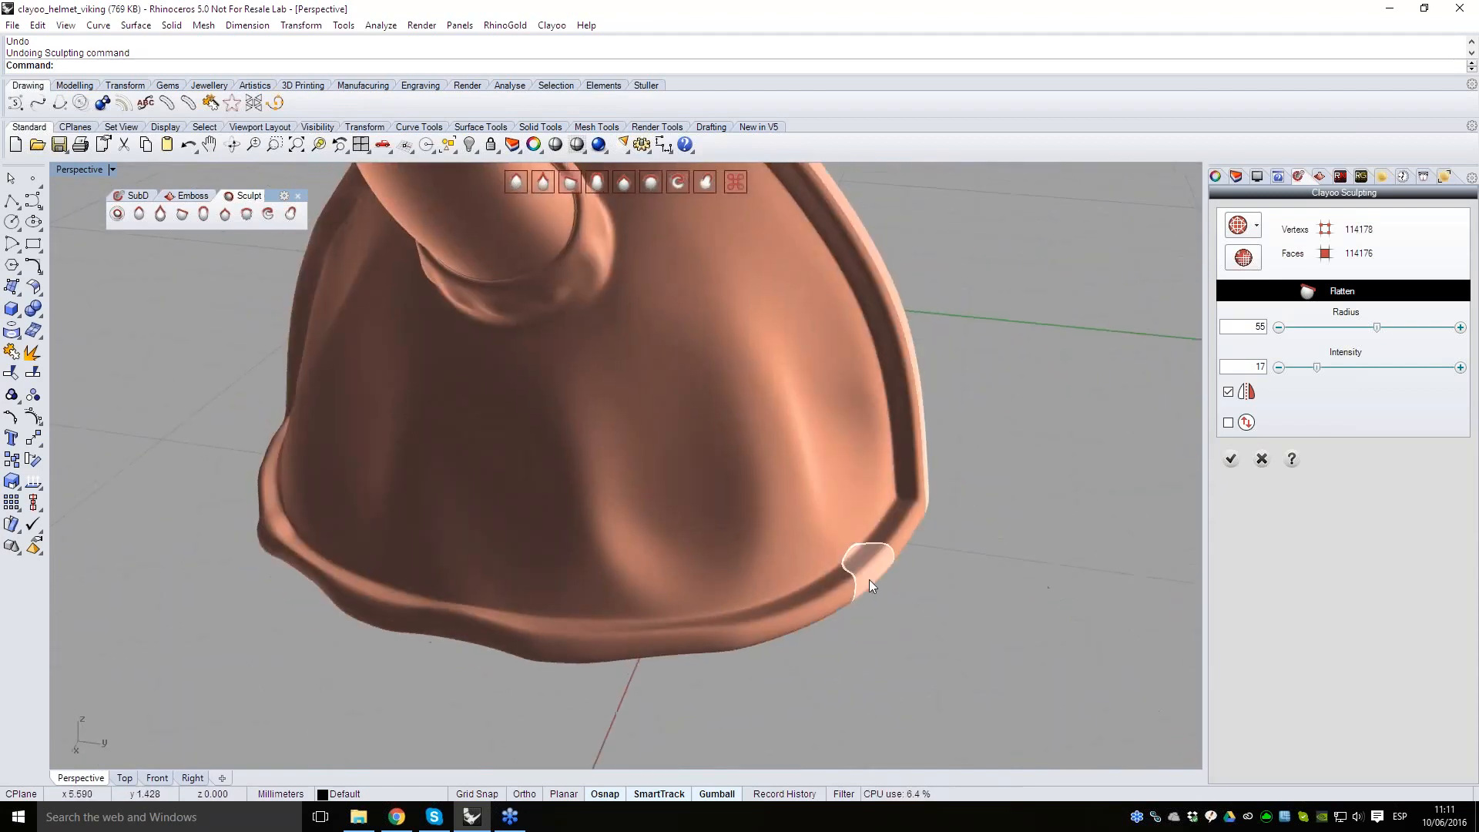
- Flatten the edges of the central ridge at several places up to the crown with radius 55 and intensity 17
right_click_drag(902, 445, 811, 504)
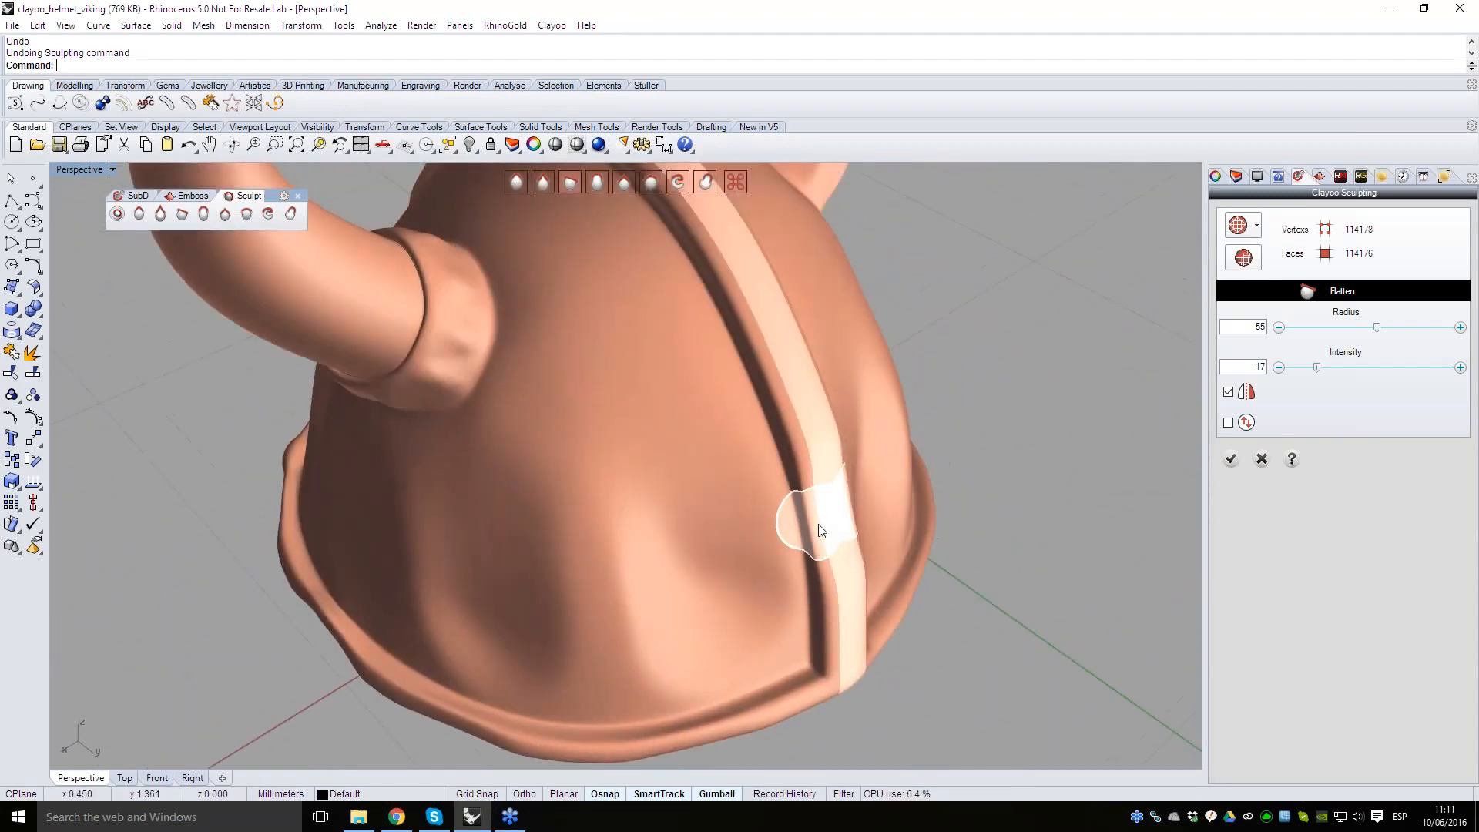
mouse_move(673, 411)
right_mouse_down()
mouse_move(742, 568)
mouse_move(801, 453)
mouse_move(759, 472)
mouse_move(779, 501)
mouse_move(698, 358)
mouse_move(684, 377)
mouse_move(709, 499)
mouse_move(618, 419)
right_mouse_up()
right_click_drag(707, 419, 660, 314)
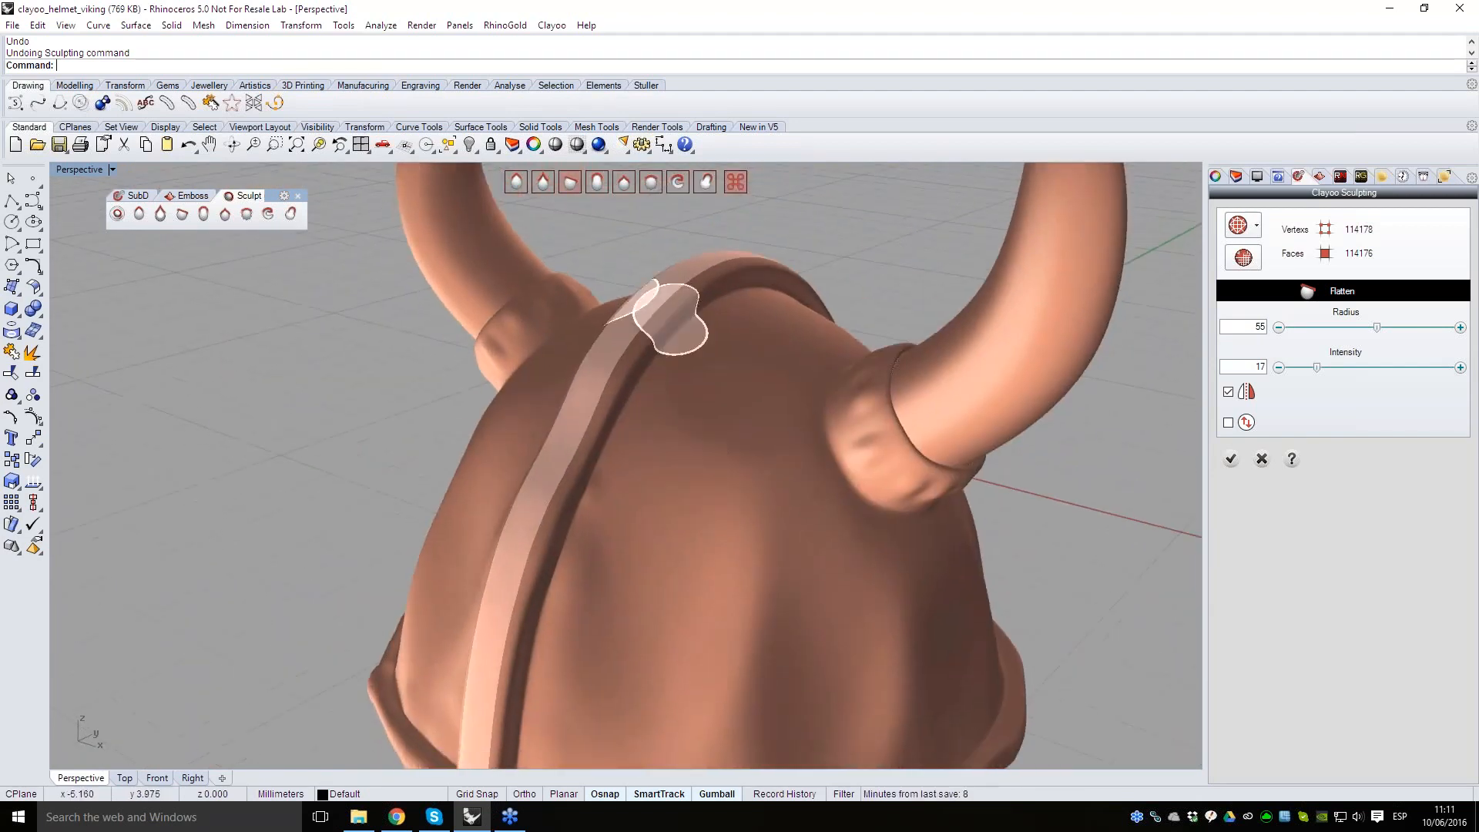
mouse_move(733, 413)
right_mouse_down()
mouse_move(776, 362)
mouse_move(826, 379)
mouse_move(719, 419)
mouse_move(707, 390)
mouse_move(875, 321)
mouse_move(835, 324)
mouse_move(783, 386)
mouse_move(823, 423)
mouse_move(704, 402)
mouse_move(789, 231)
mouse_move(627, 340)
mouse_move(560, 245)
right_mouse_up()
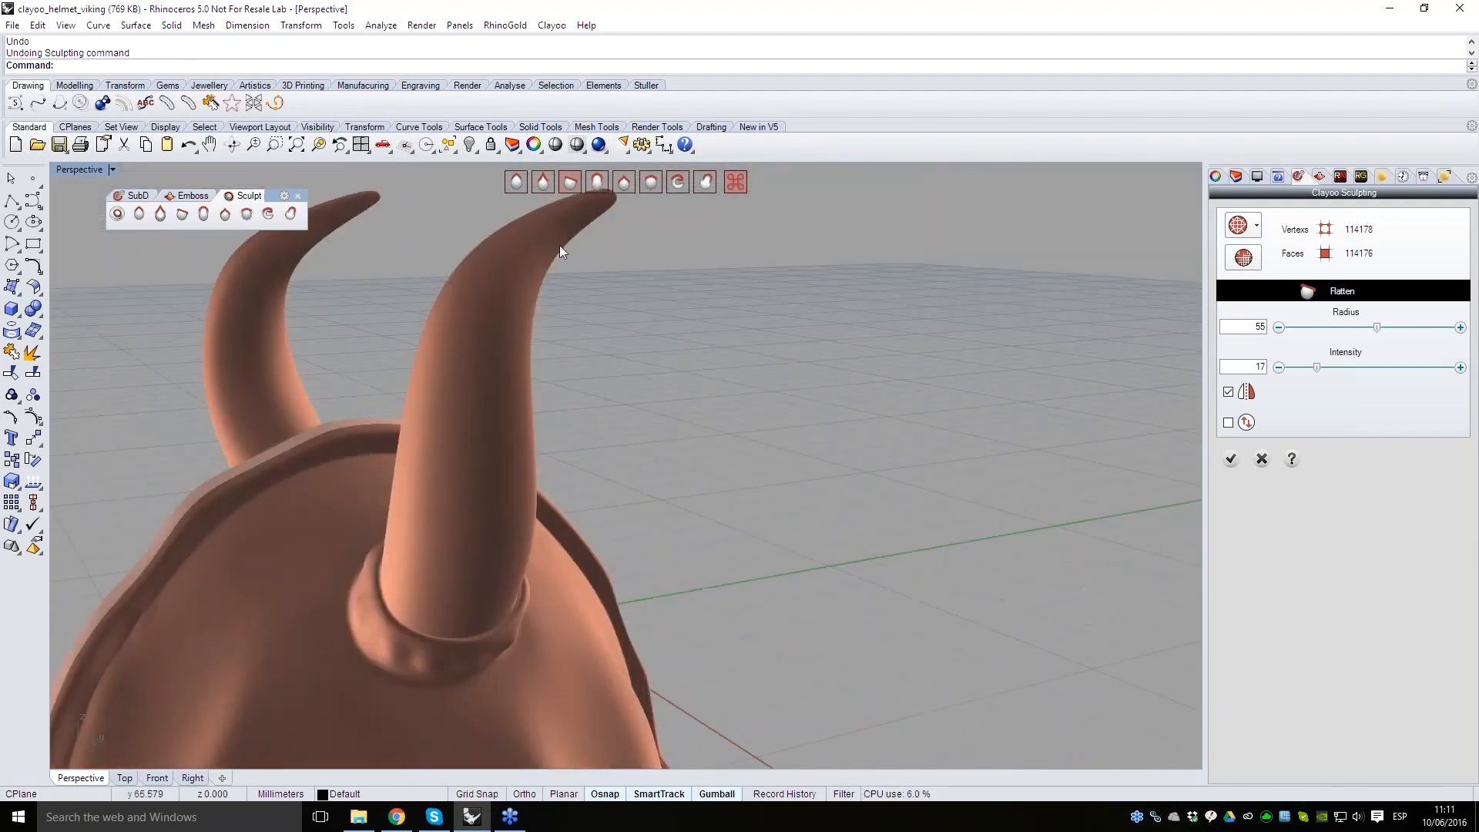
- Switch to the Crease tool for the horns and set its radius to 12 and intensity to 35
right_click_drag(525, 517, 585, 470)
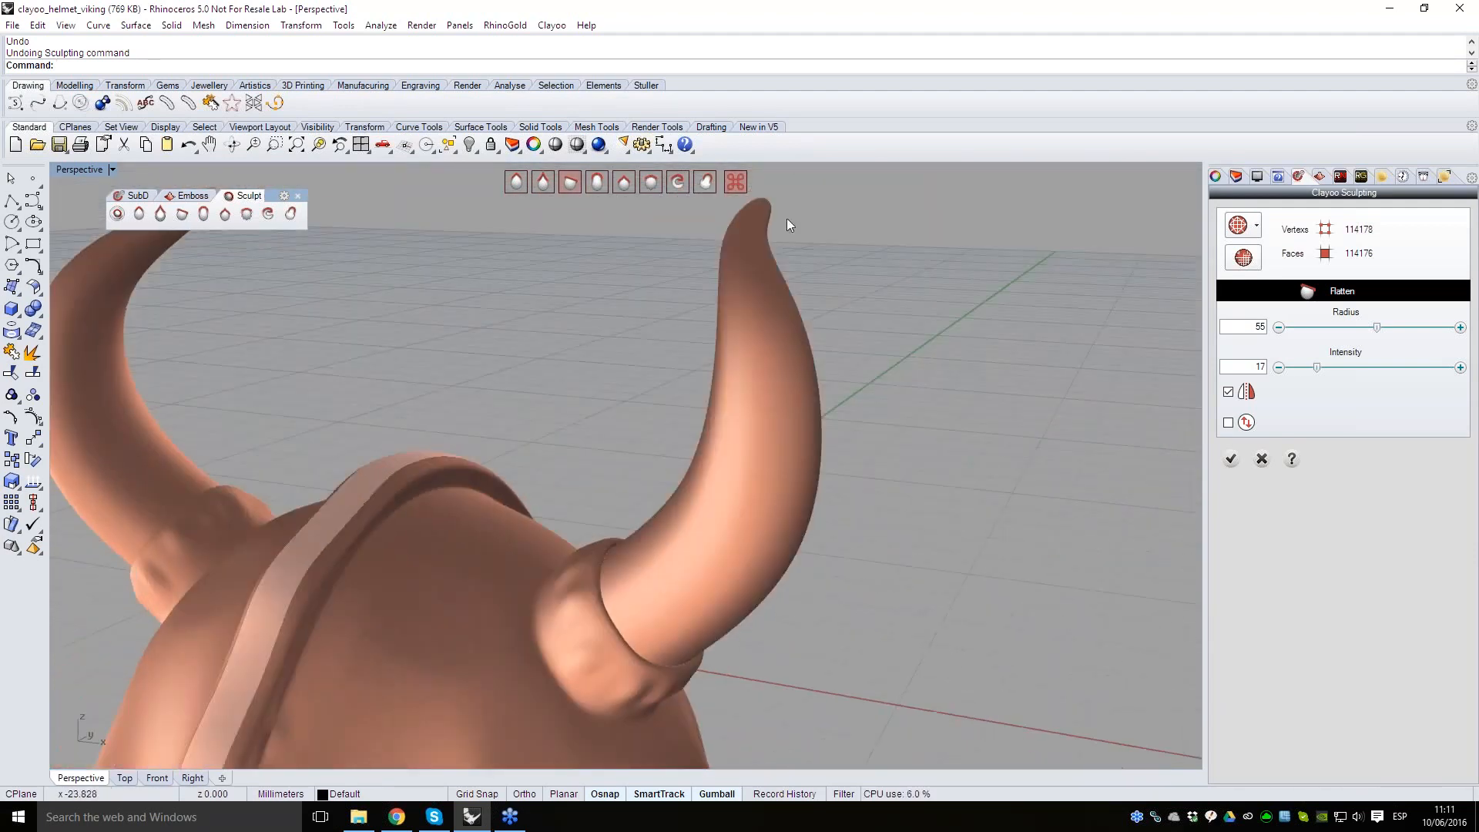
mouse_move(710, 539)
right_mouse_down()
mouse_move(670, 518)
mouse_move(732, 505)
right_mouse_up()
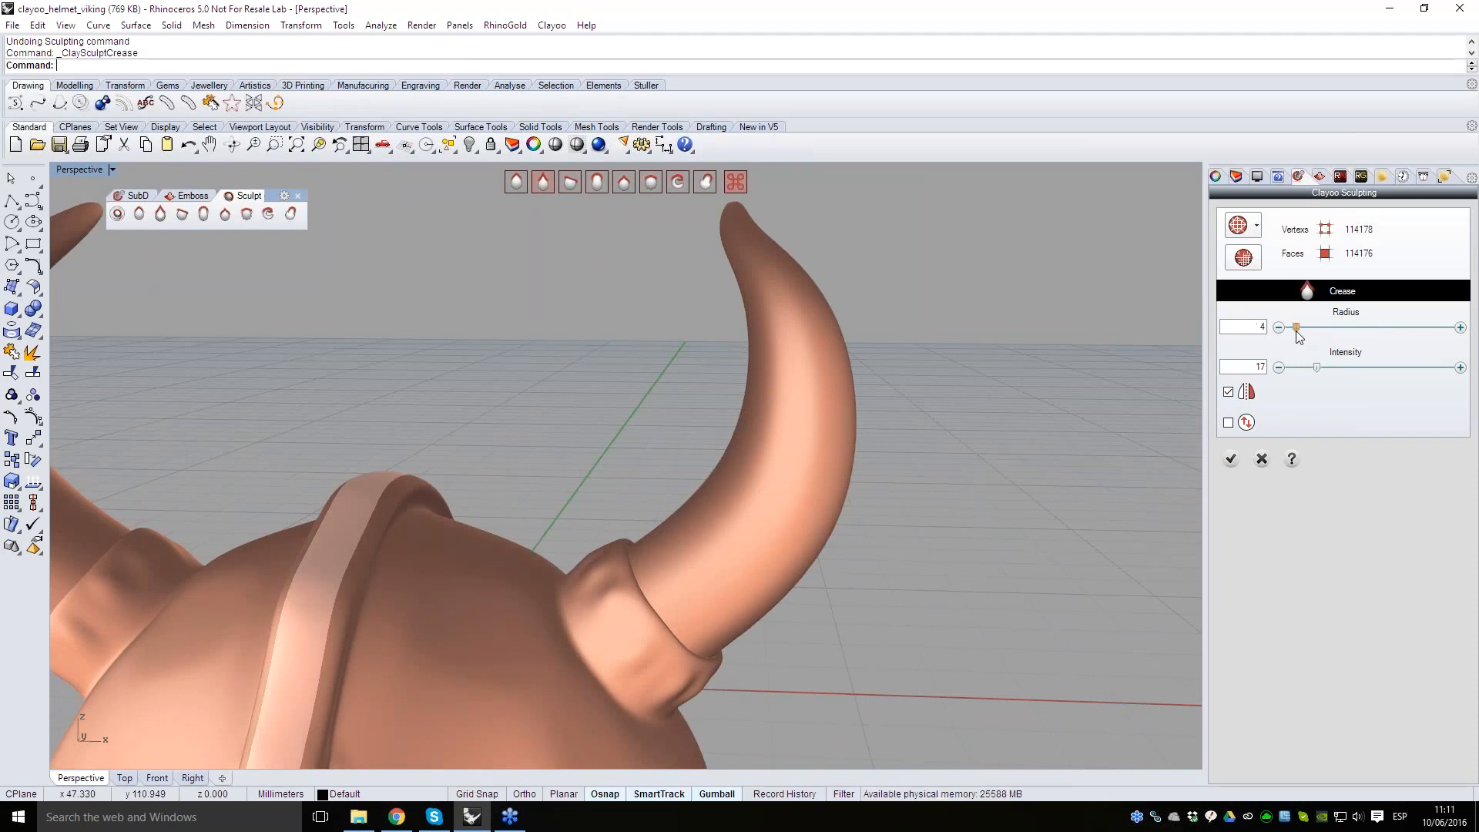
scroll(702, 590, "up", 4)
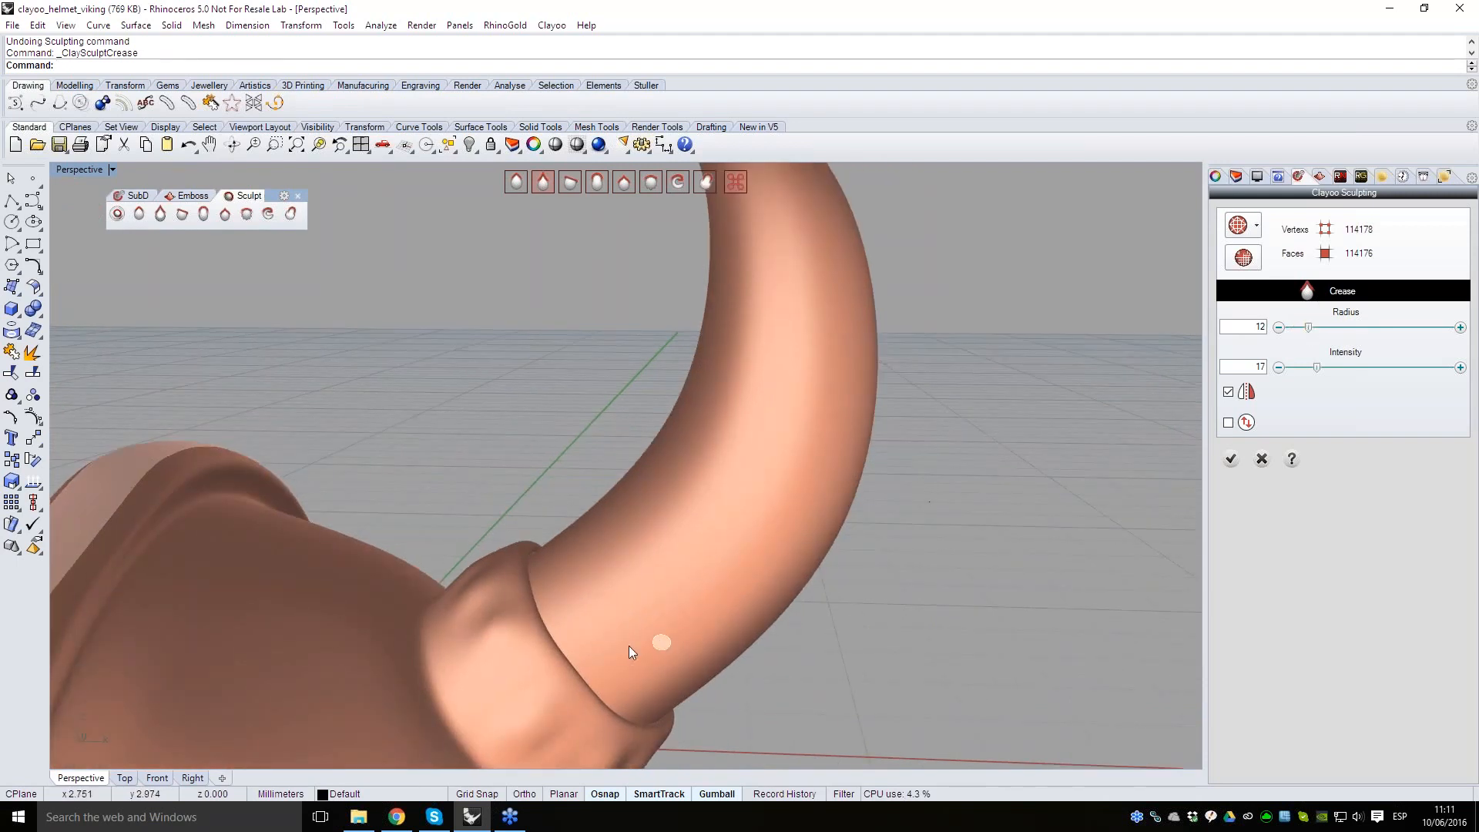
scroll(593, 655, "up", 2)
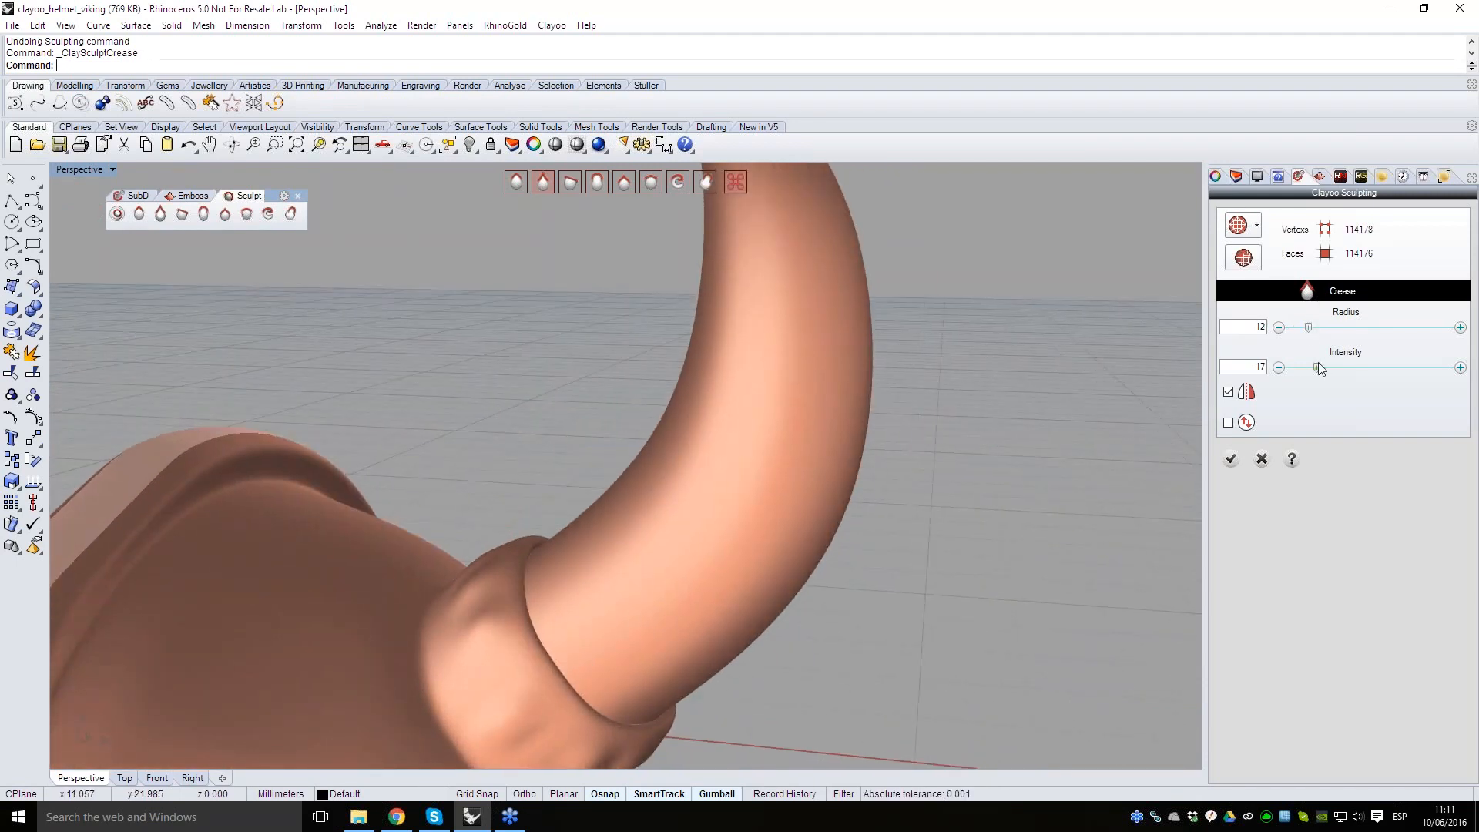
scroll(630, 624, "down", 3)
right_click_drag(630, 621, 687, 631)
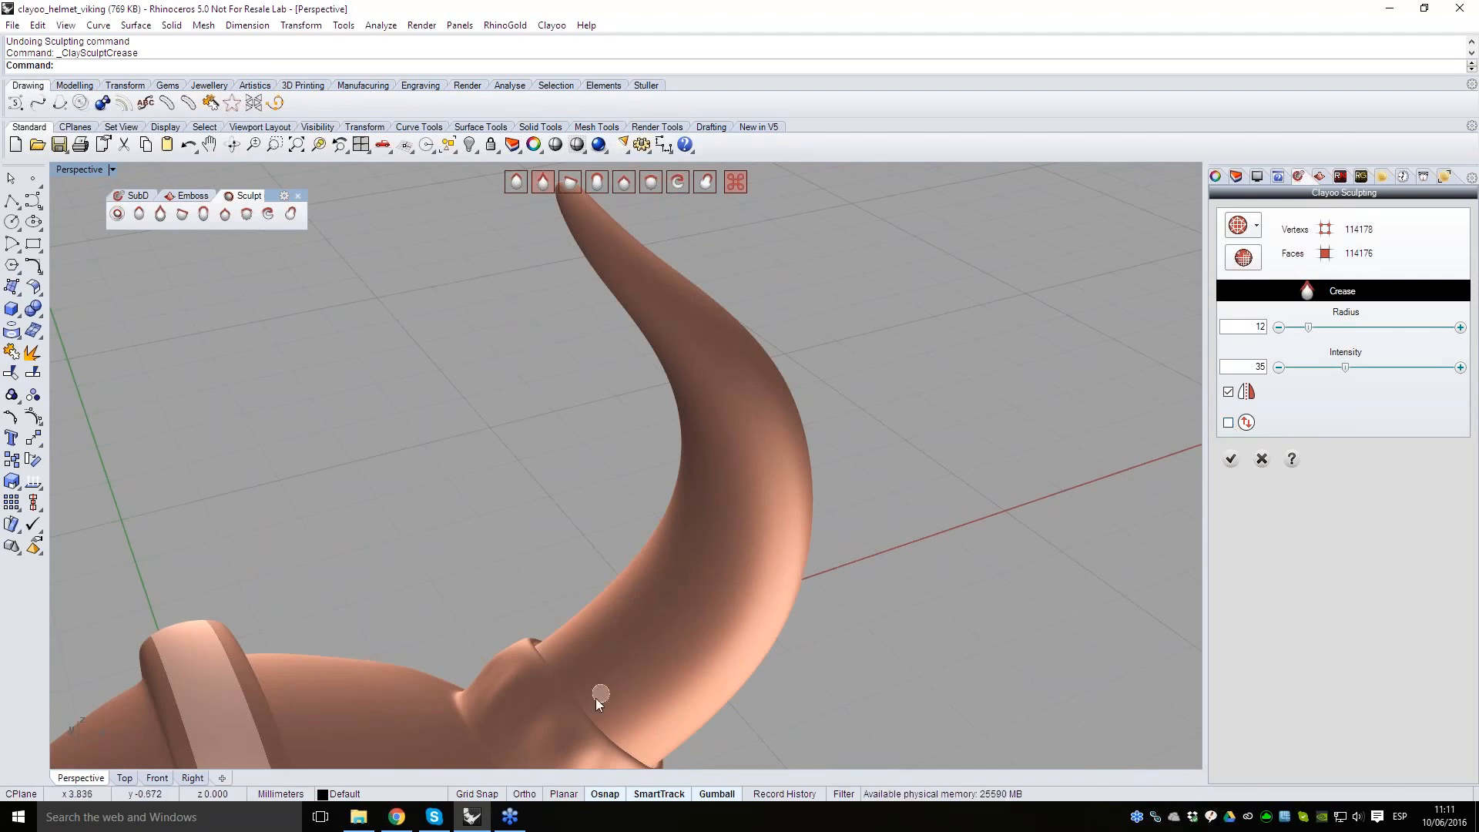
- Reverse the Crease direction and carve lengthwise grooves along the horns at intensity 46, using radii of 12 and 19
left_click(1228, 423)
scroll(613, 692, "up", 5)
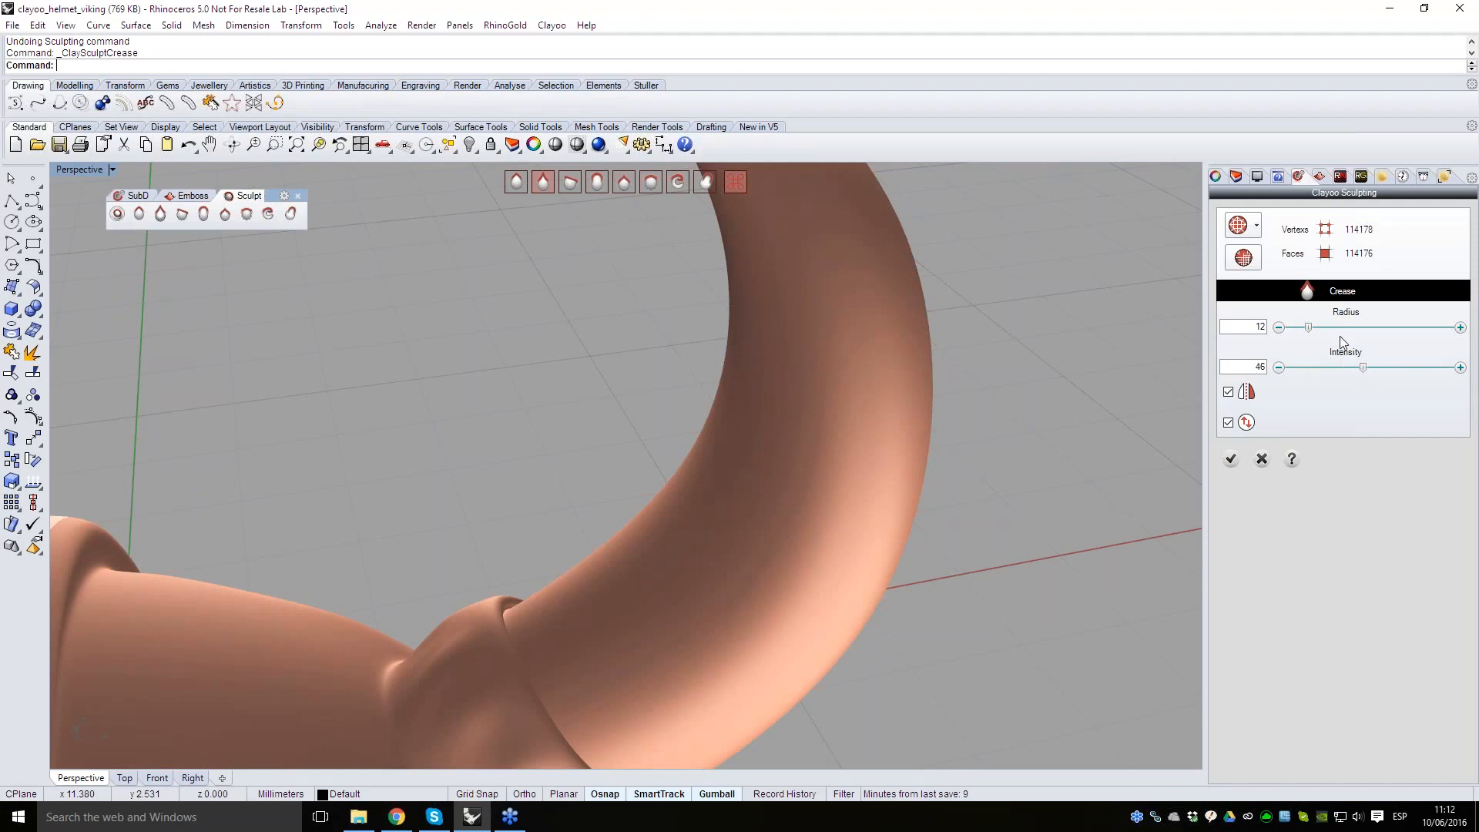
mouse_move(625, 715)
left_mouse_down()
mouse_move(693, 655)
mouse_move(797, 488)
mouse_move(851, 296)
left_mouse_up()
right_click_drag(789, 481, 789, 591)
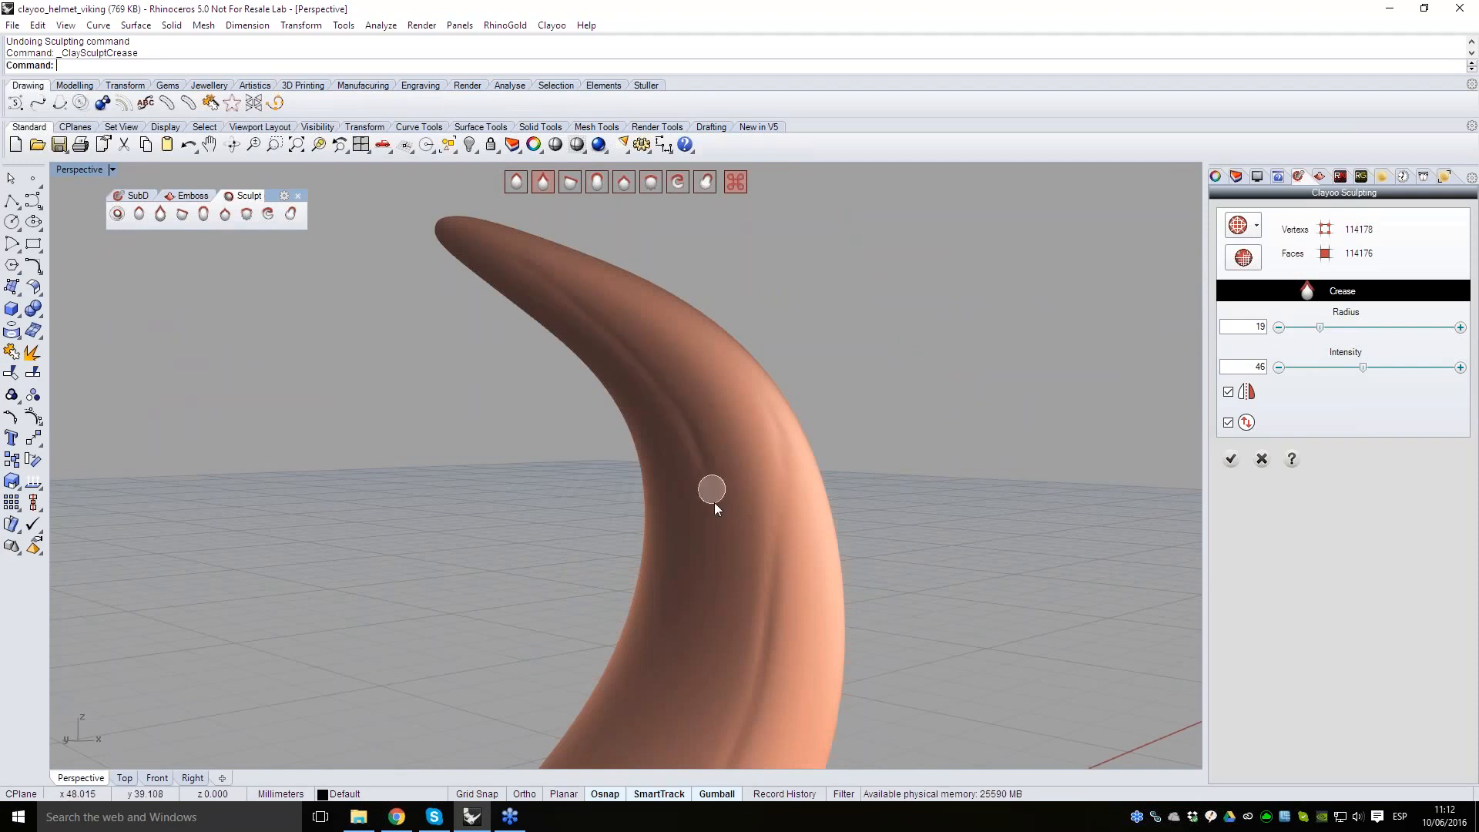
right_click_drag(714, 684, 657, 343)
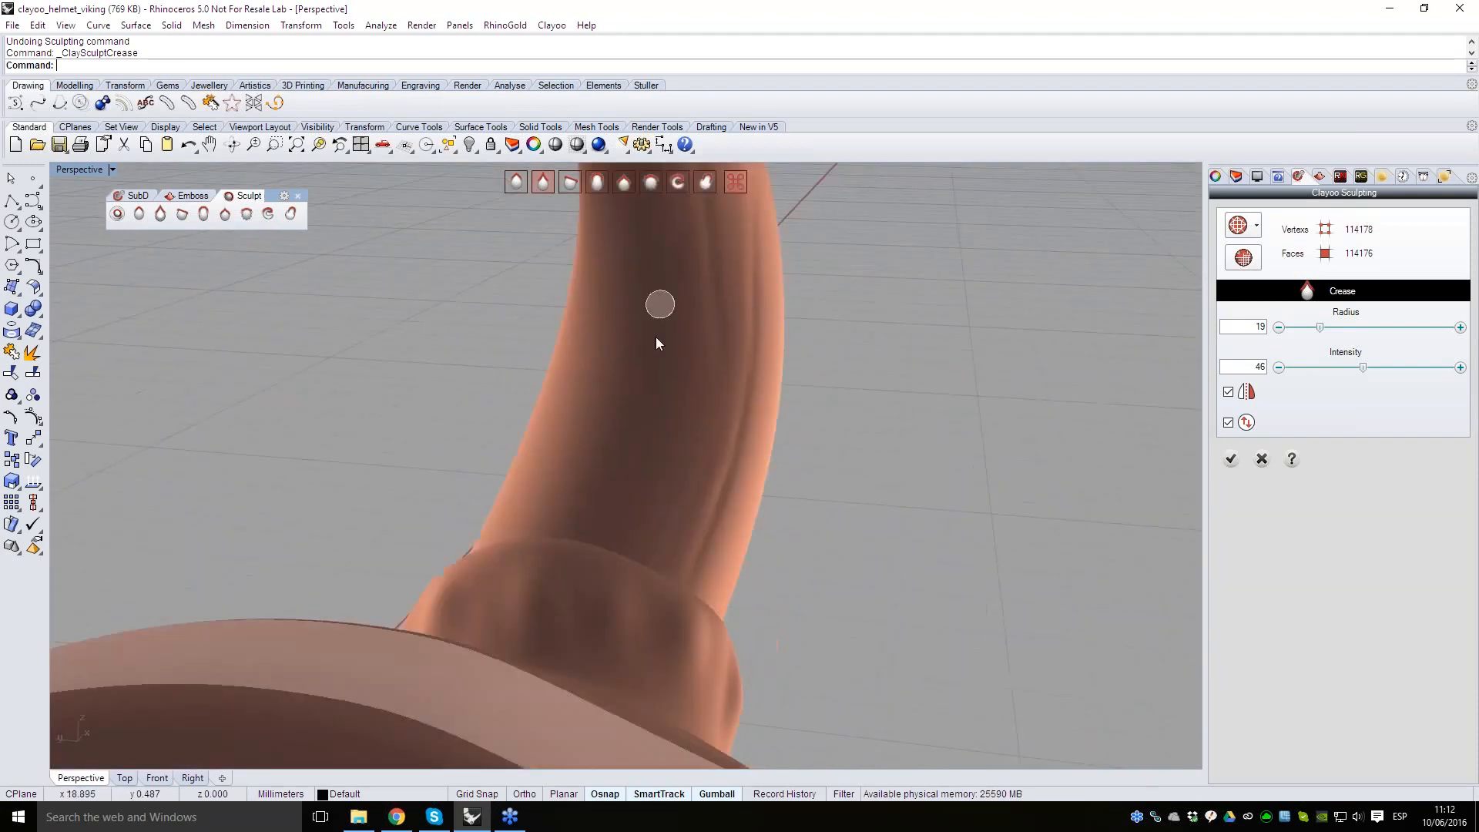
right_click_drag(636, 463, 460, 322)
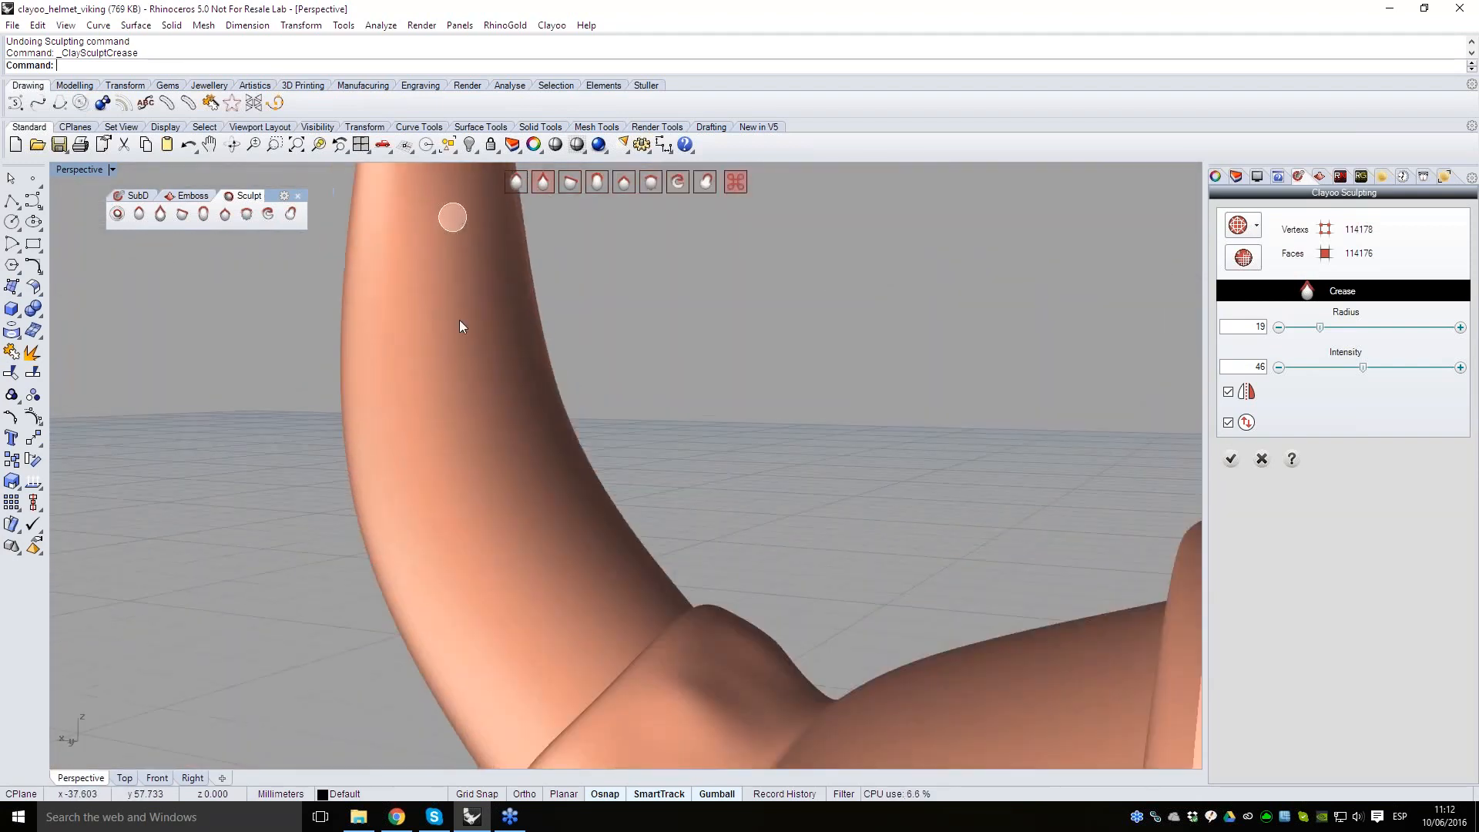
right_click_drag(601, 670, 661, 649)
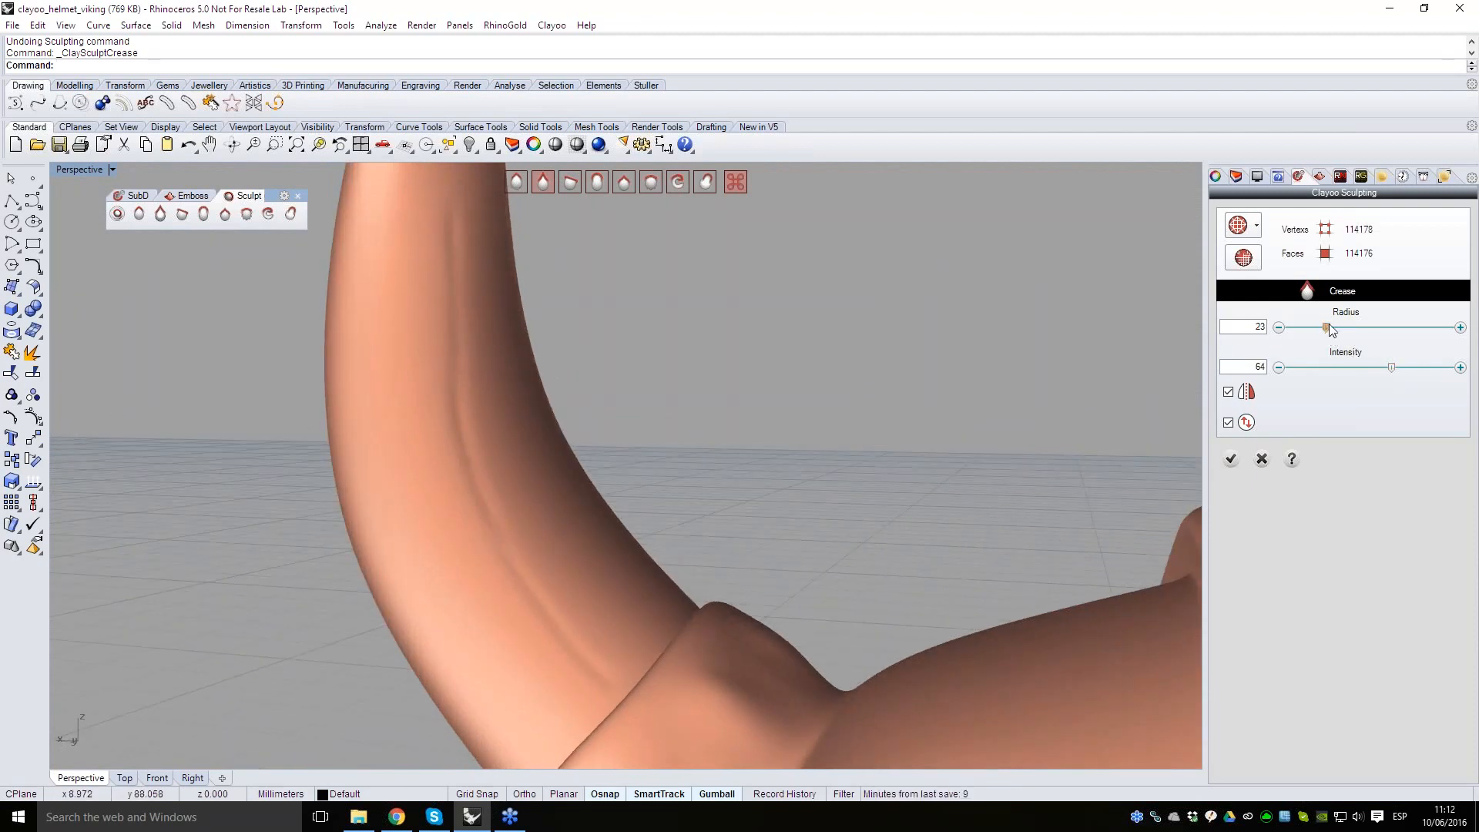
- Carve stronger grooves from the horn collars to the tips with Crease radius 25 and intensity 64
left_click_drag(1329, 327, 1332, 327)
right_click_drag(624, 308, 432, 224)
left_click_drag(436, 389, 506, 609)
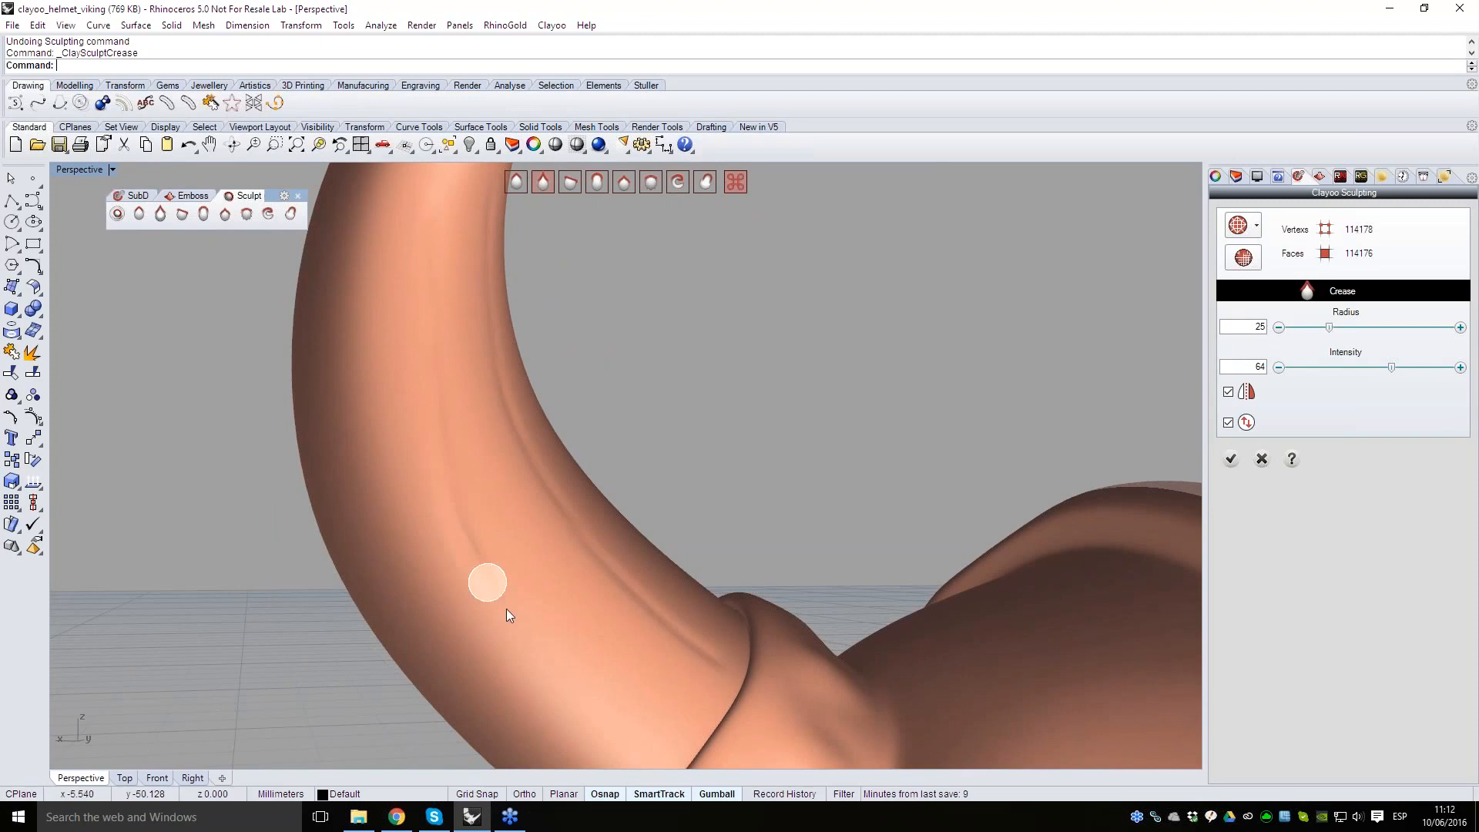
right_click_drag(688, 726, 680, 650)
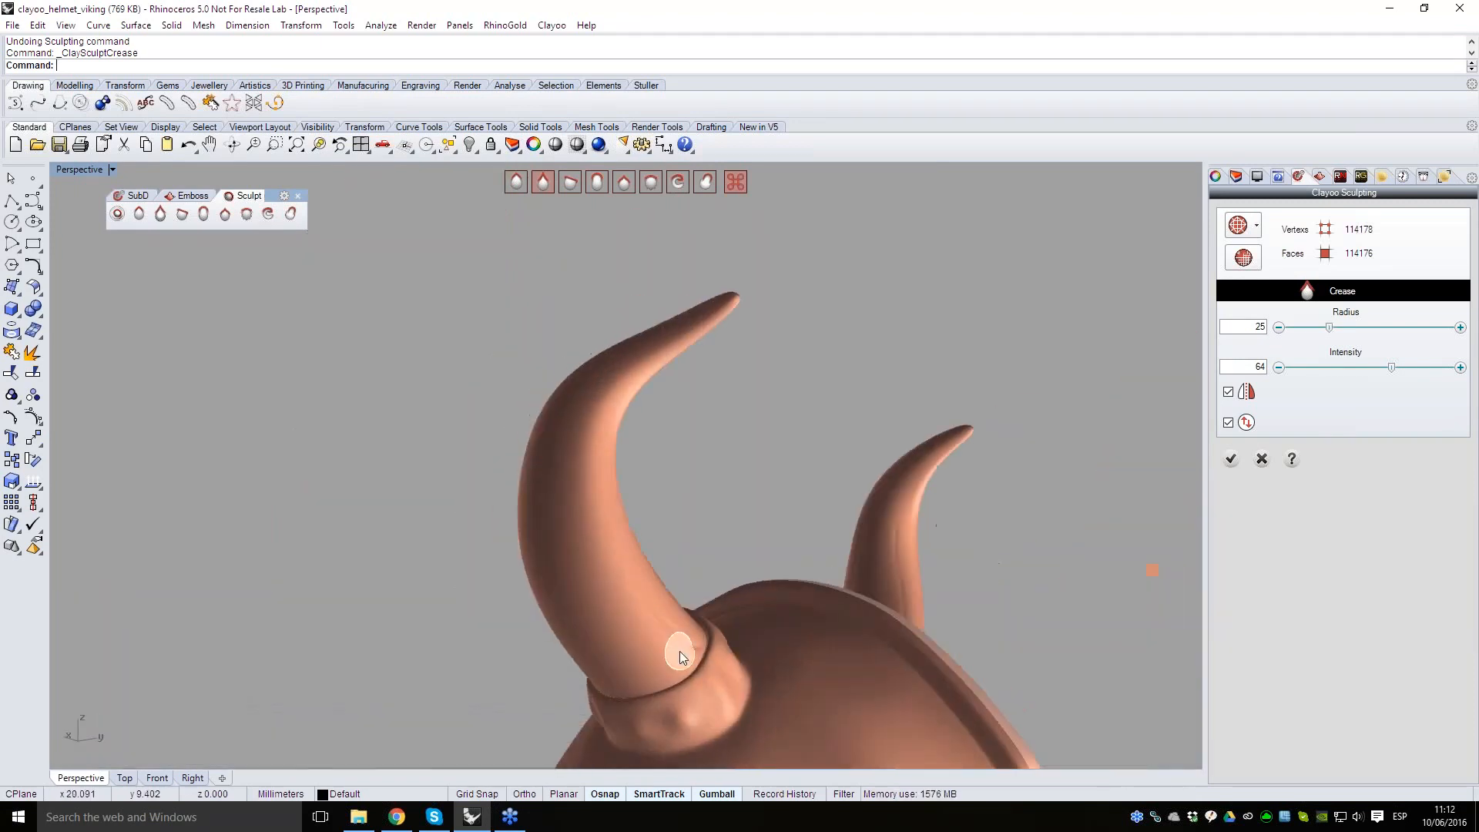
mouse_move(664, 670)
left_mouse_down()
mouse_move(568, 522)
mouse_move(610, 377)
left_mouse_up()
right_click_drag(701, 314, 751, 384)
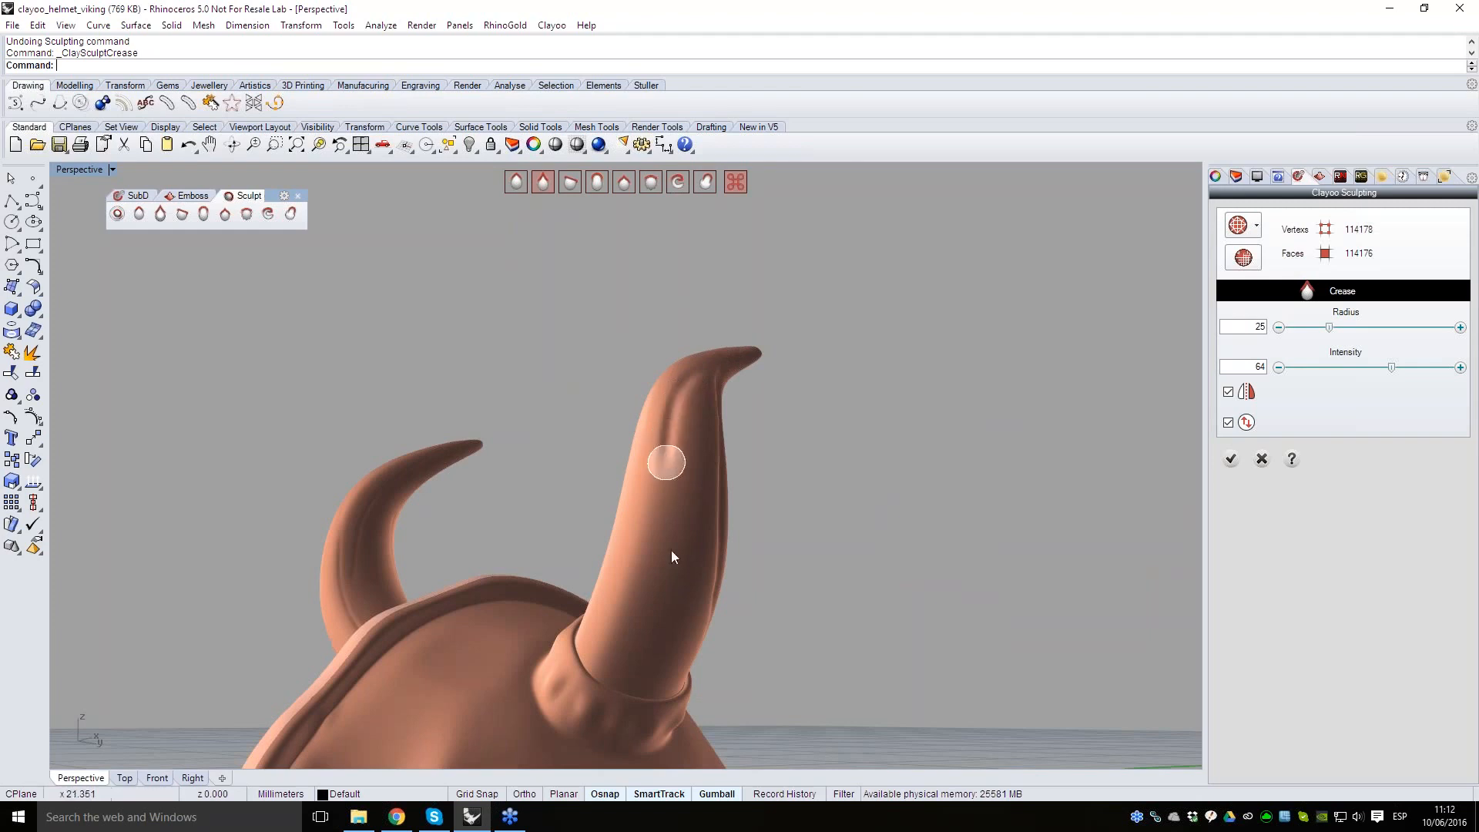
right_click_drag(622, 682, 640, 739)
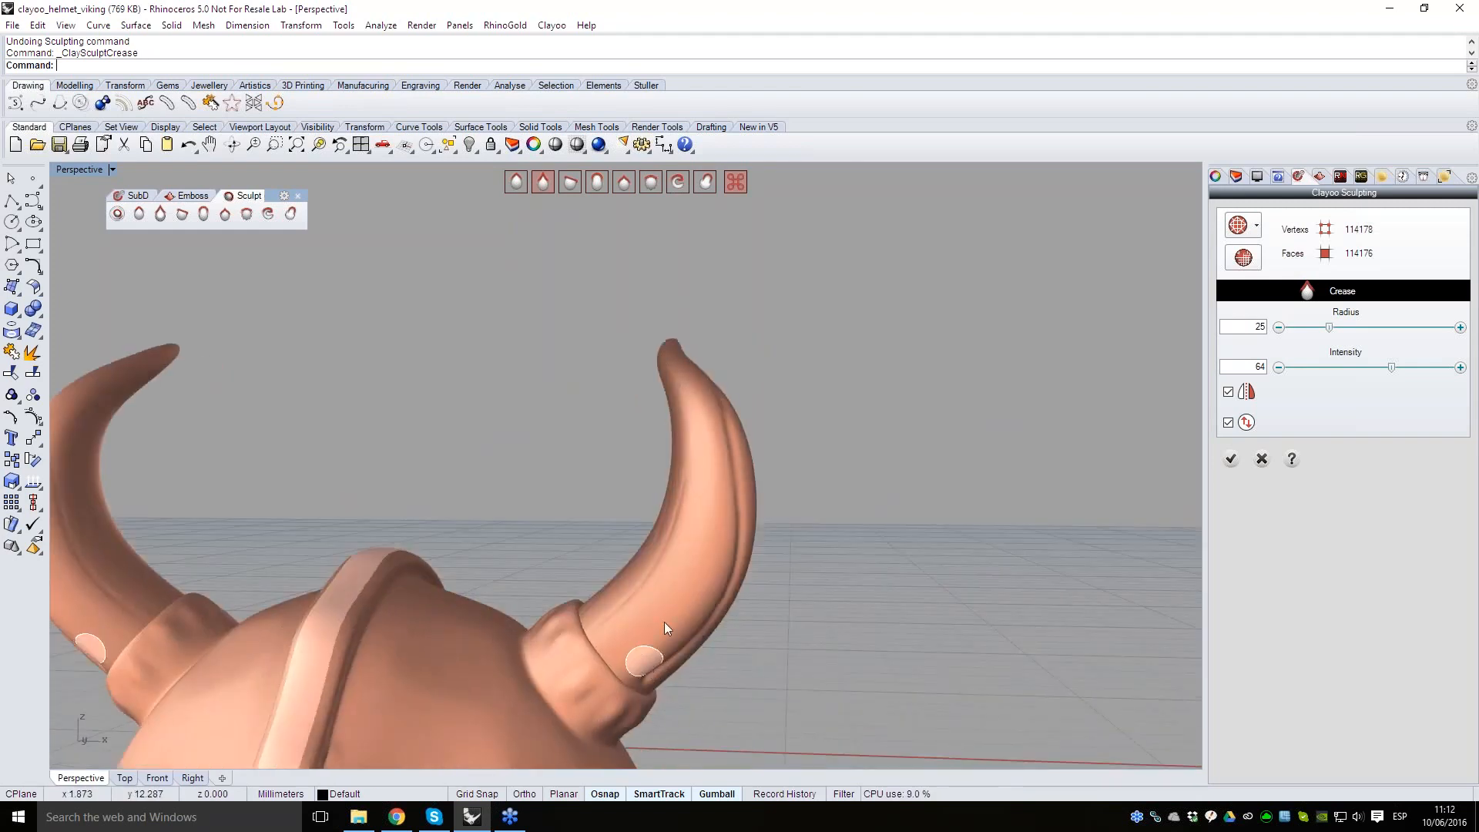
right_click_drag(701, 316, 636, 327)
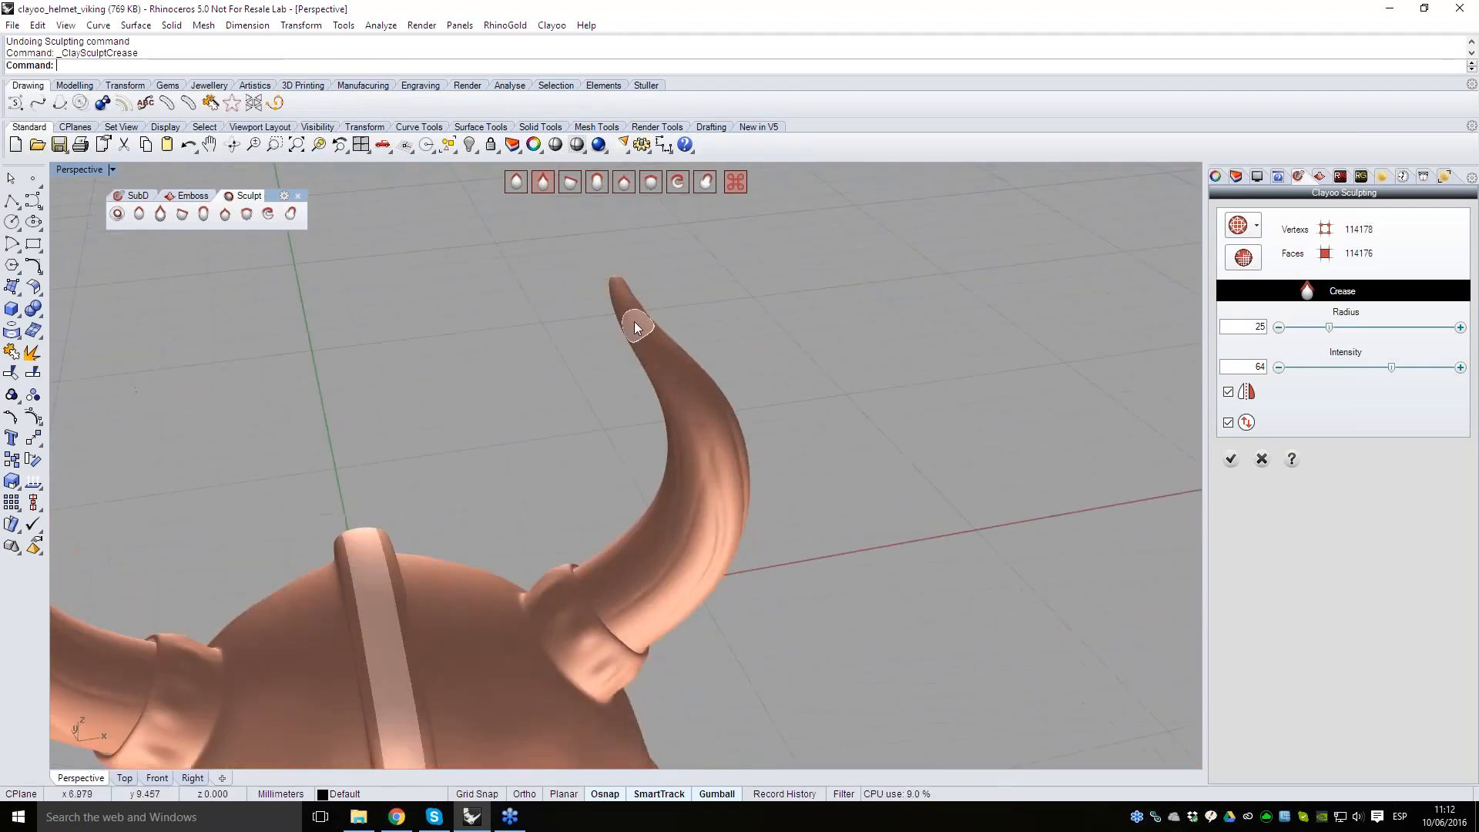
- Crease additional lengthwise grooves into the inner and rear faces of the horns with radius 25 and intensity 64
right_click_drag(709, 488, 762, 474)
scroll(664, 489, "up", 5)
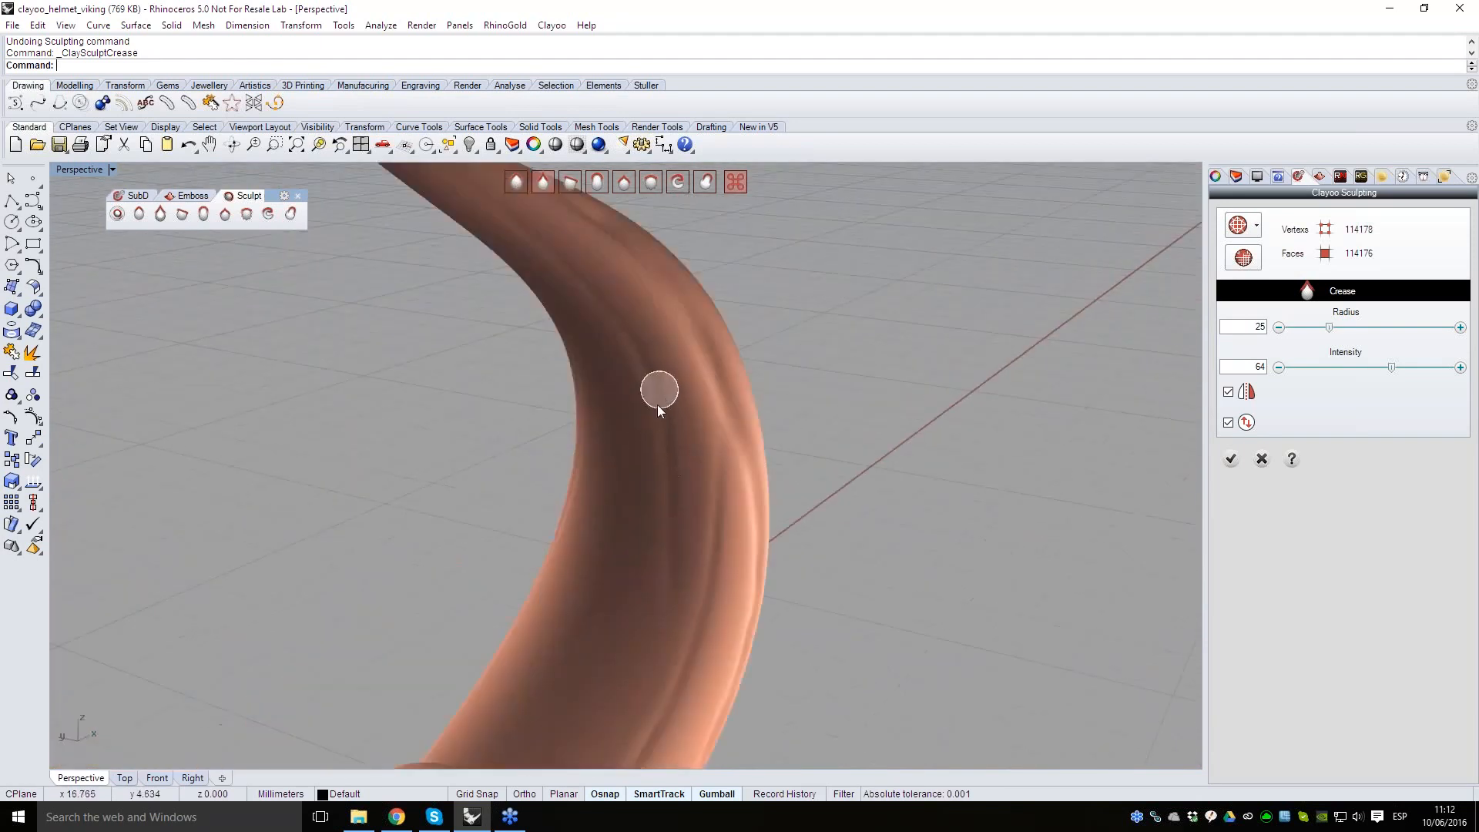
mouse_move(677, 677)
right_mouse_down()
mouse_move(789, 591)
mouse_move(657, 462)
right_mouse_up()
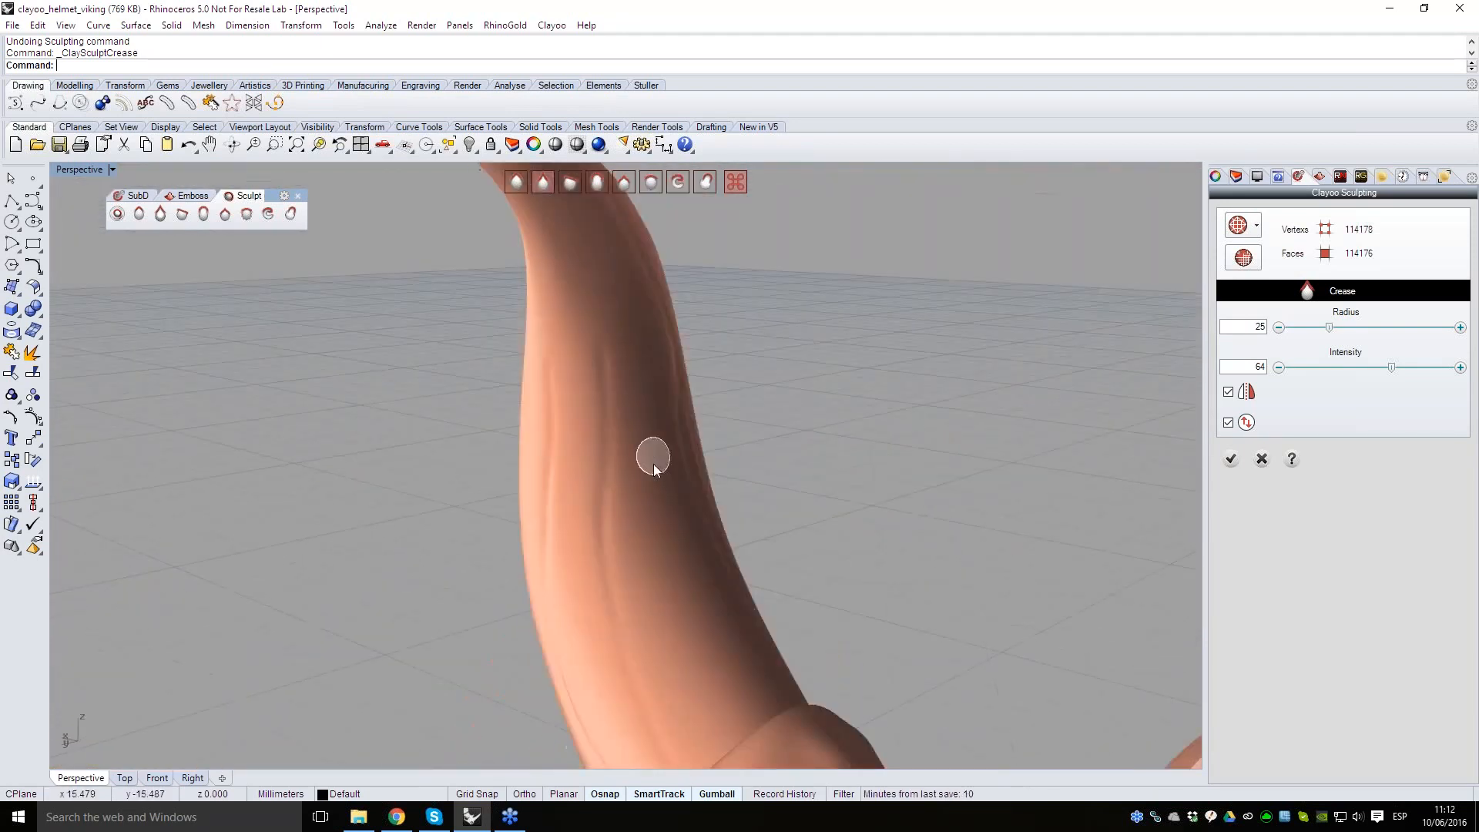
right_click_drag(690, 690, 552, 594)
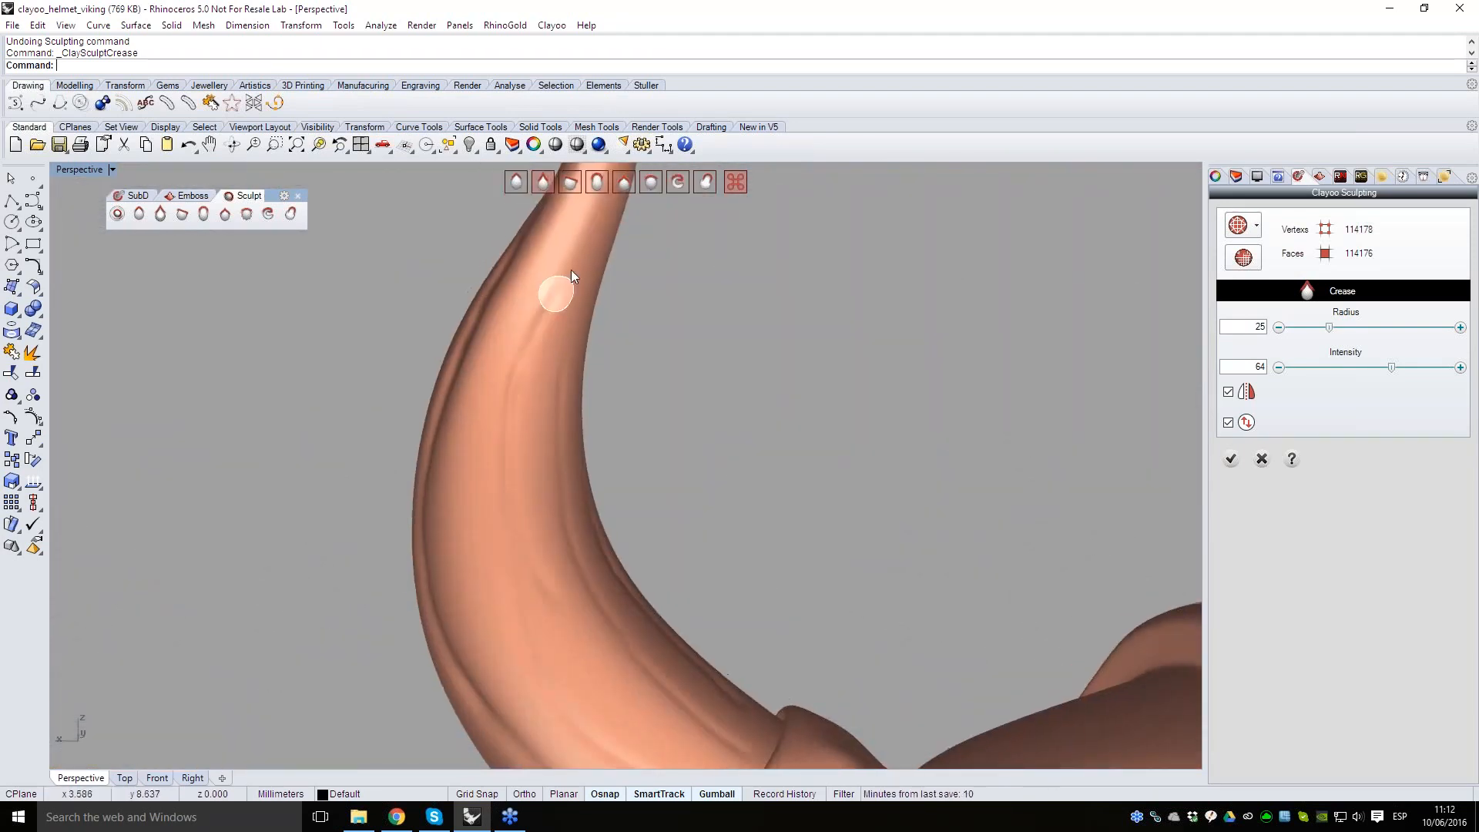
right_click_drag(580, 323, 527, 501)
right_click_drag(534, 684, 549, 657)
scroll(574, 590, "down", 6)
right_click_drag(598, 515, 605, 446)
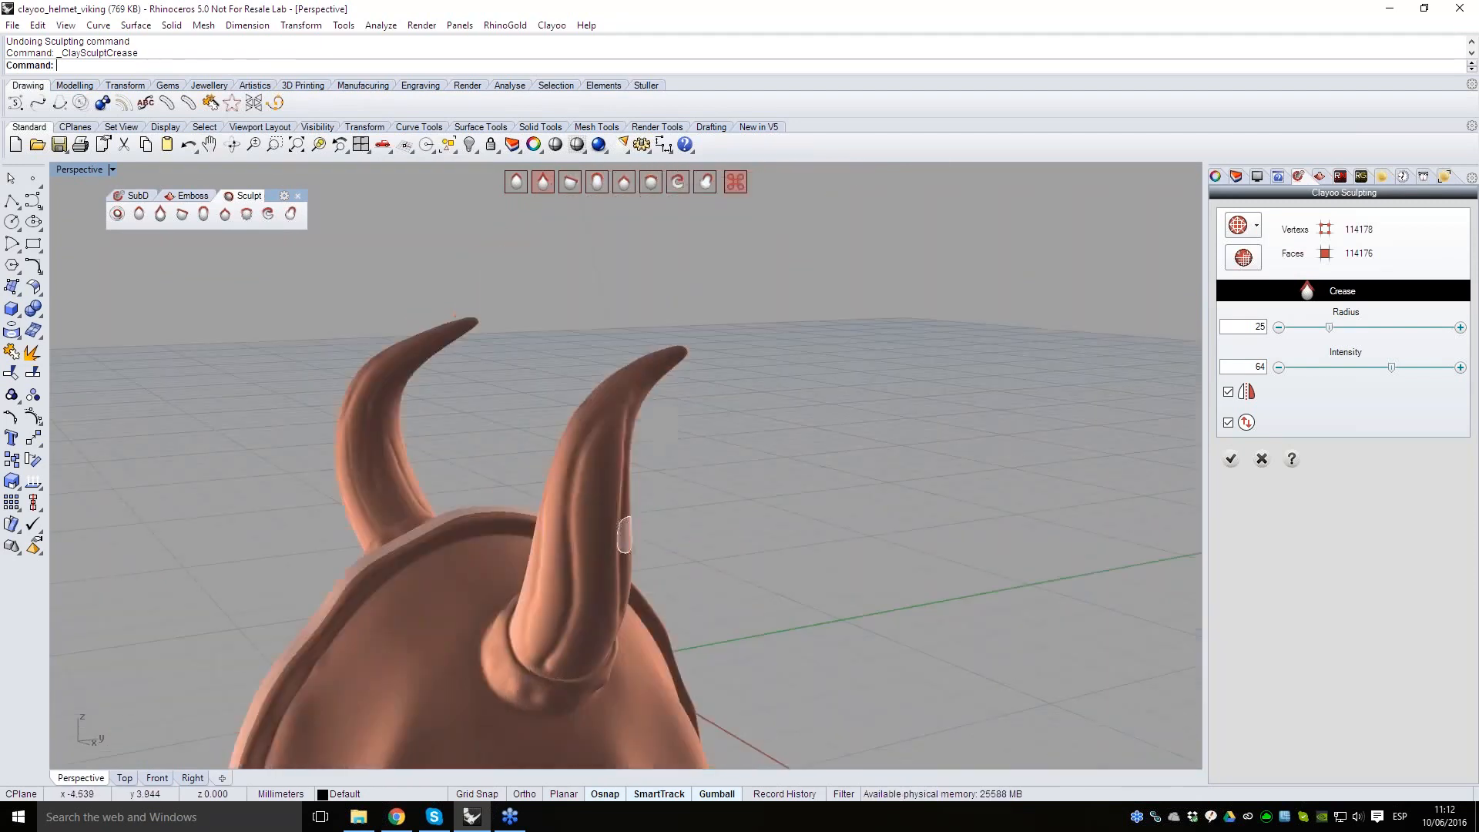
- Fill the remaining plain areas around the horns with more symmetrical Crease grooves, from their bases to their tips
right_click_drag(593, 655, 635, 416)
right_click_drag(595, 339, 635, 410)
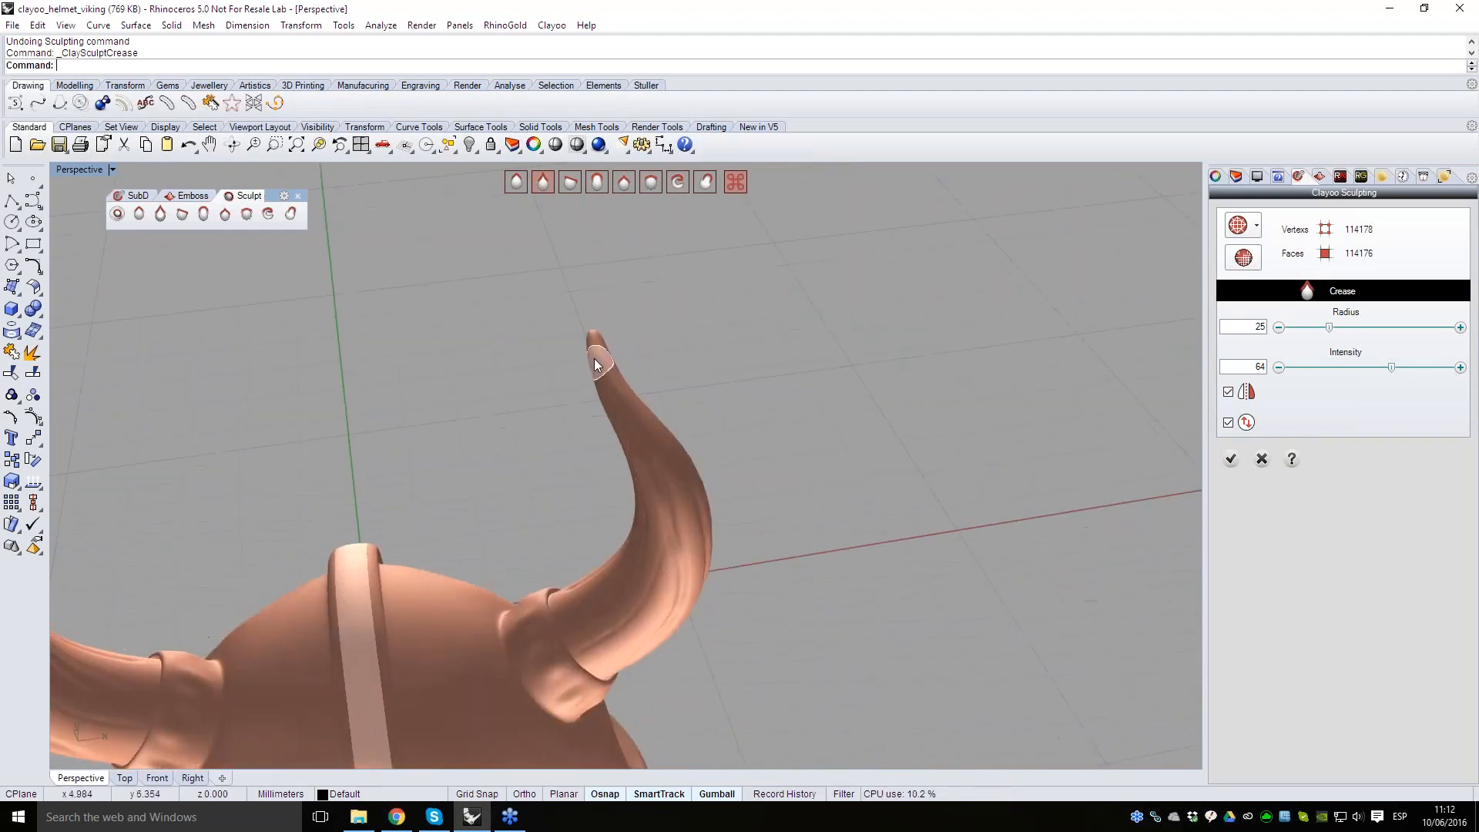
right_click_drag(708, 484, 604, 441)
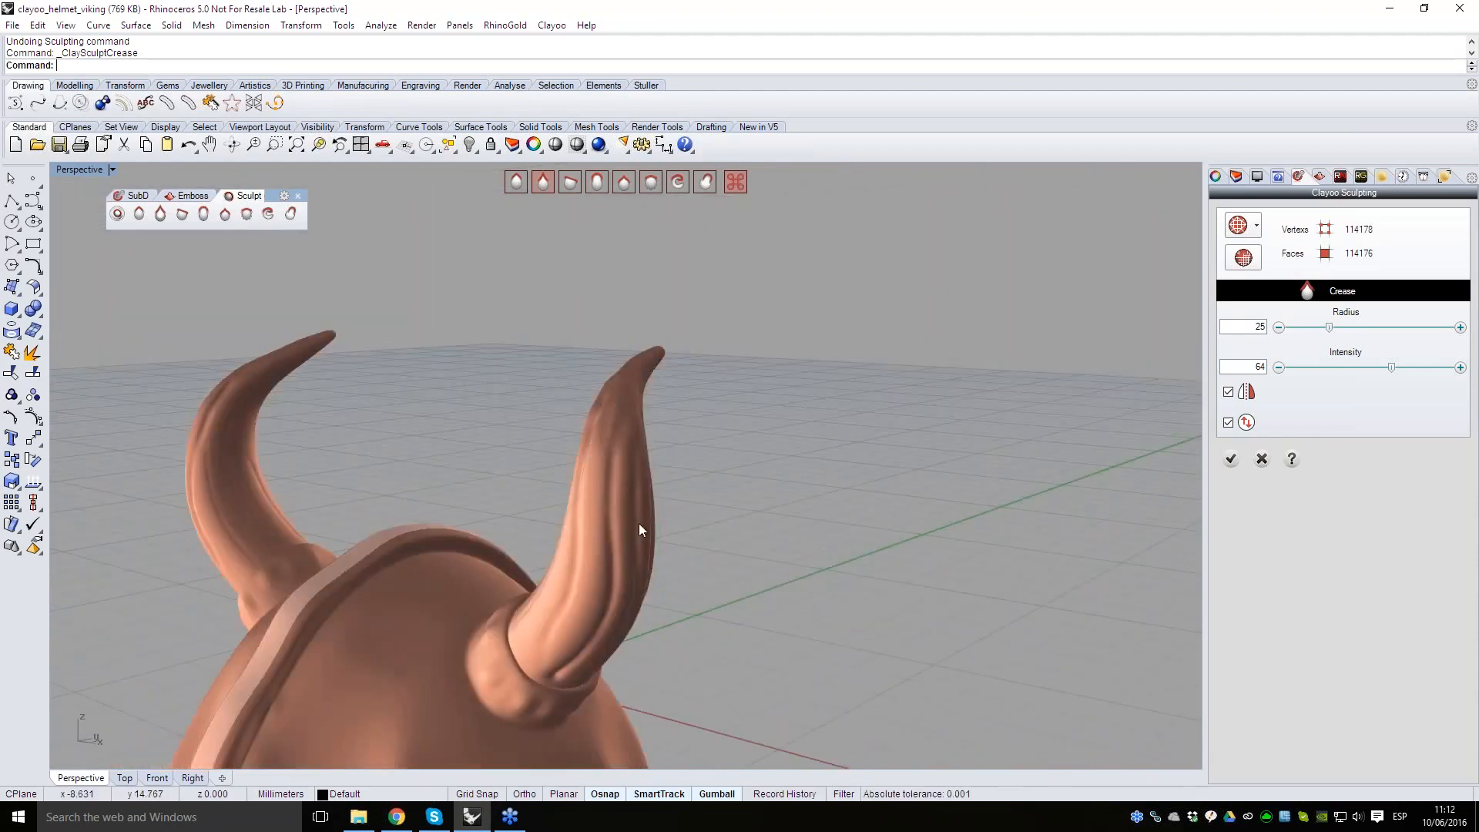
right_click_drag(640, 524, 607, 517)
right_click_drag(568, 568, 644, 635)
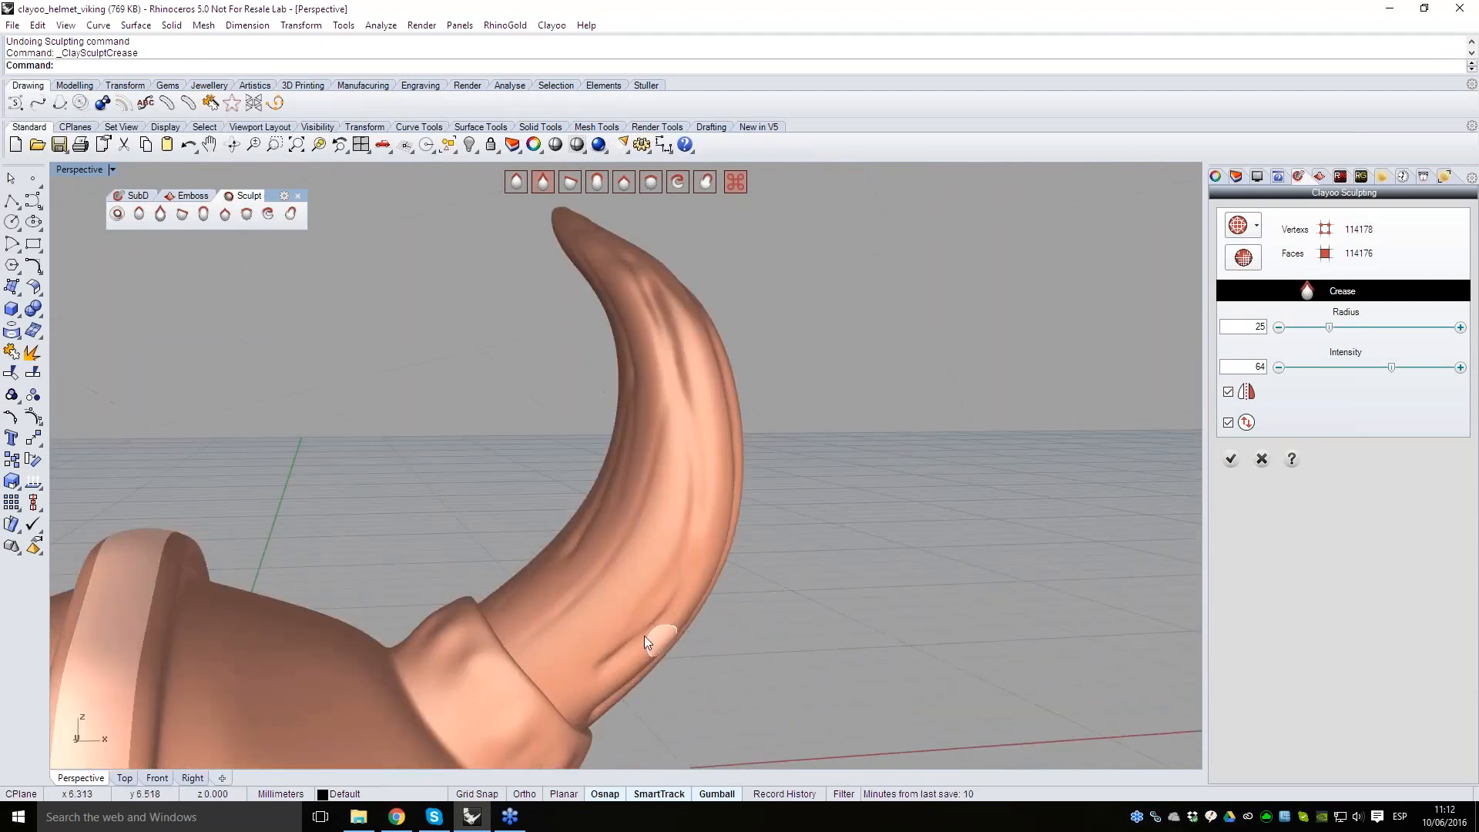
mouse_move(561, 658)
right_mouse_down()
mouse_move(554, 677)
mouse_move(545, 660)
right_mouse_up()
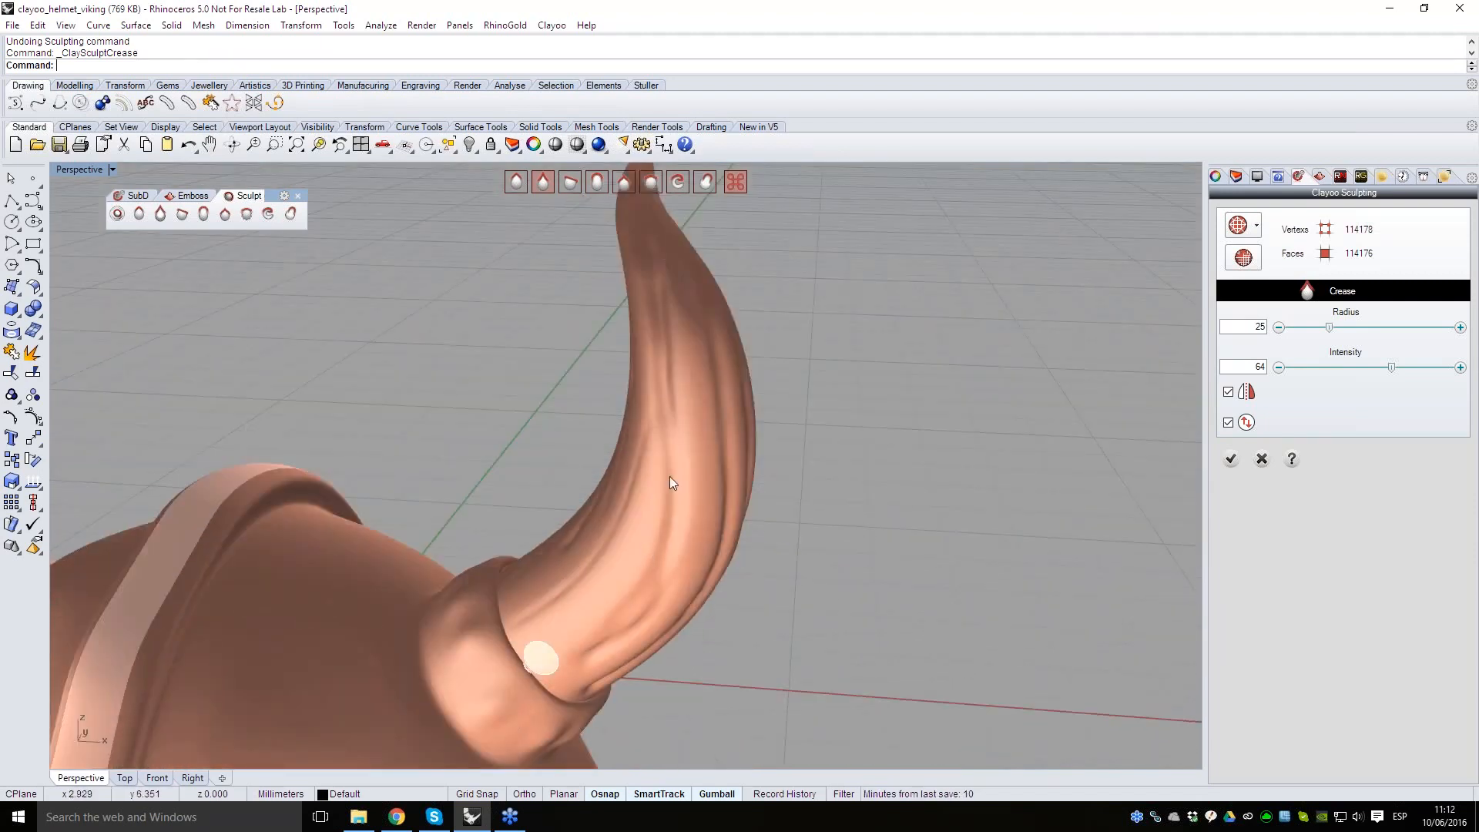
mouse_move(747, 497)
right_mouse_down()
mouse_move(635, 498)
mouse_move(687, 656)
right_mouse_up()
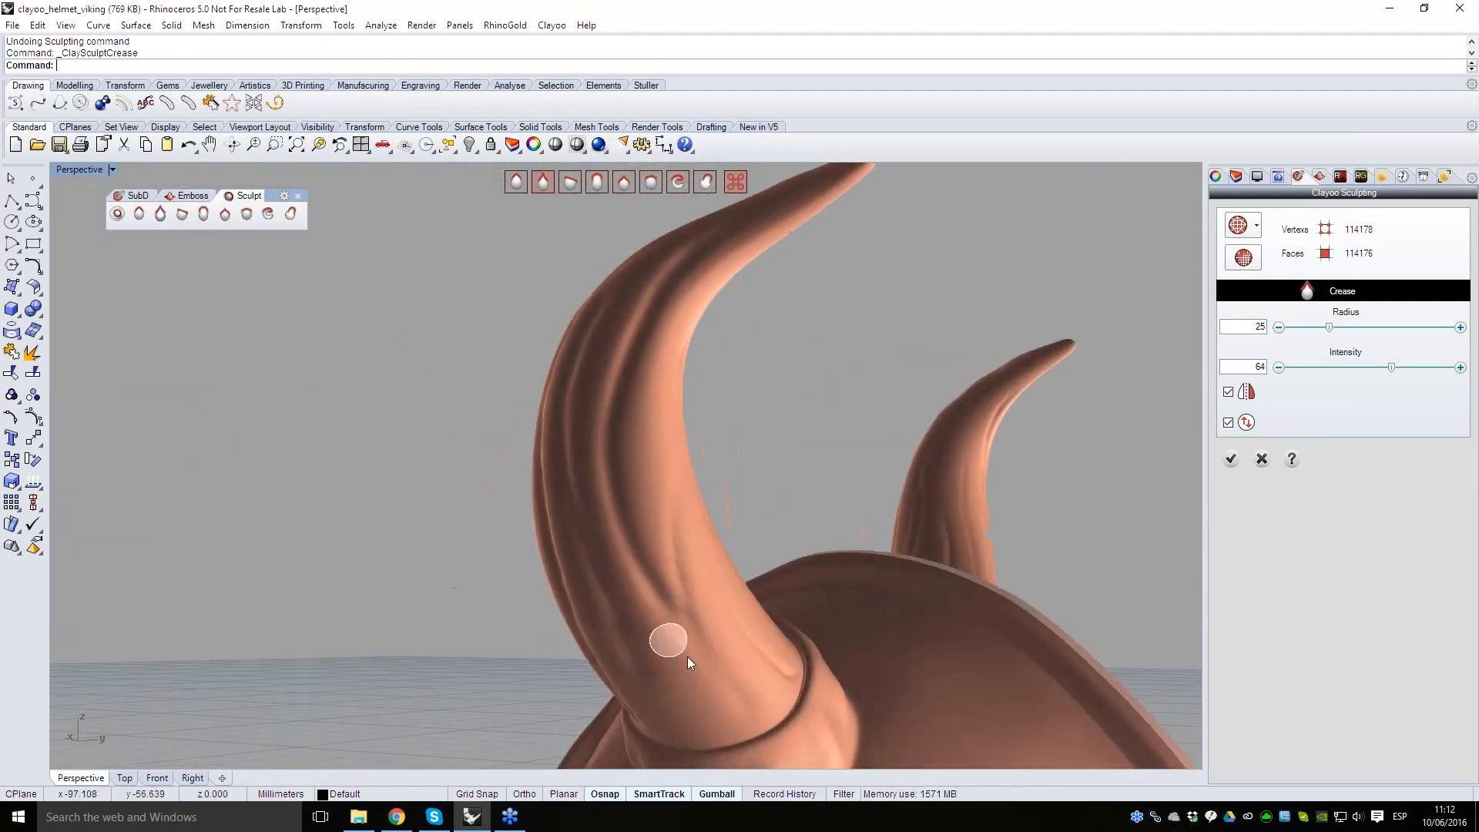
right_click_drag(654, 595, 566, 651)
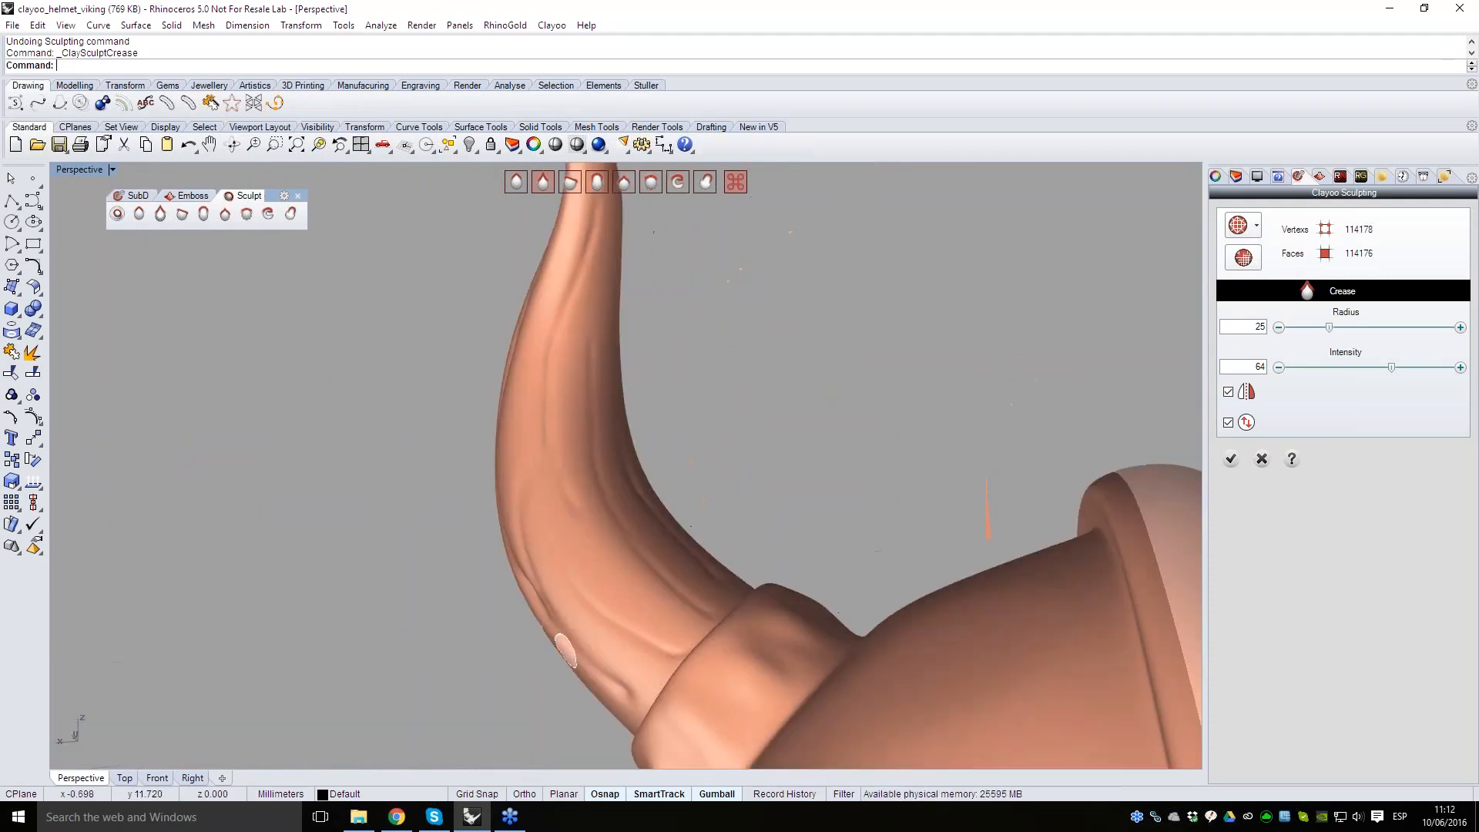
mouse_move(579, 539)
right_mouse_down()
mouse_move(688, 617)
mouse_move(737, 602)
right_mouse_up()
- Smooth the carved horn grooves symmetrically with the Smooth brush at radius 46 and intensity 26
key("shift")
left_click(1321, 367)
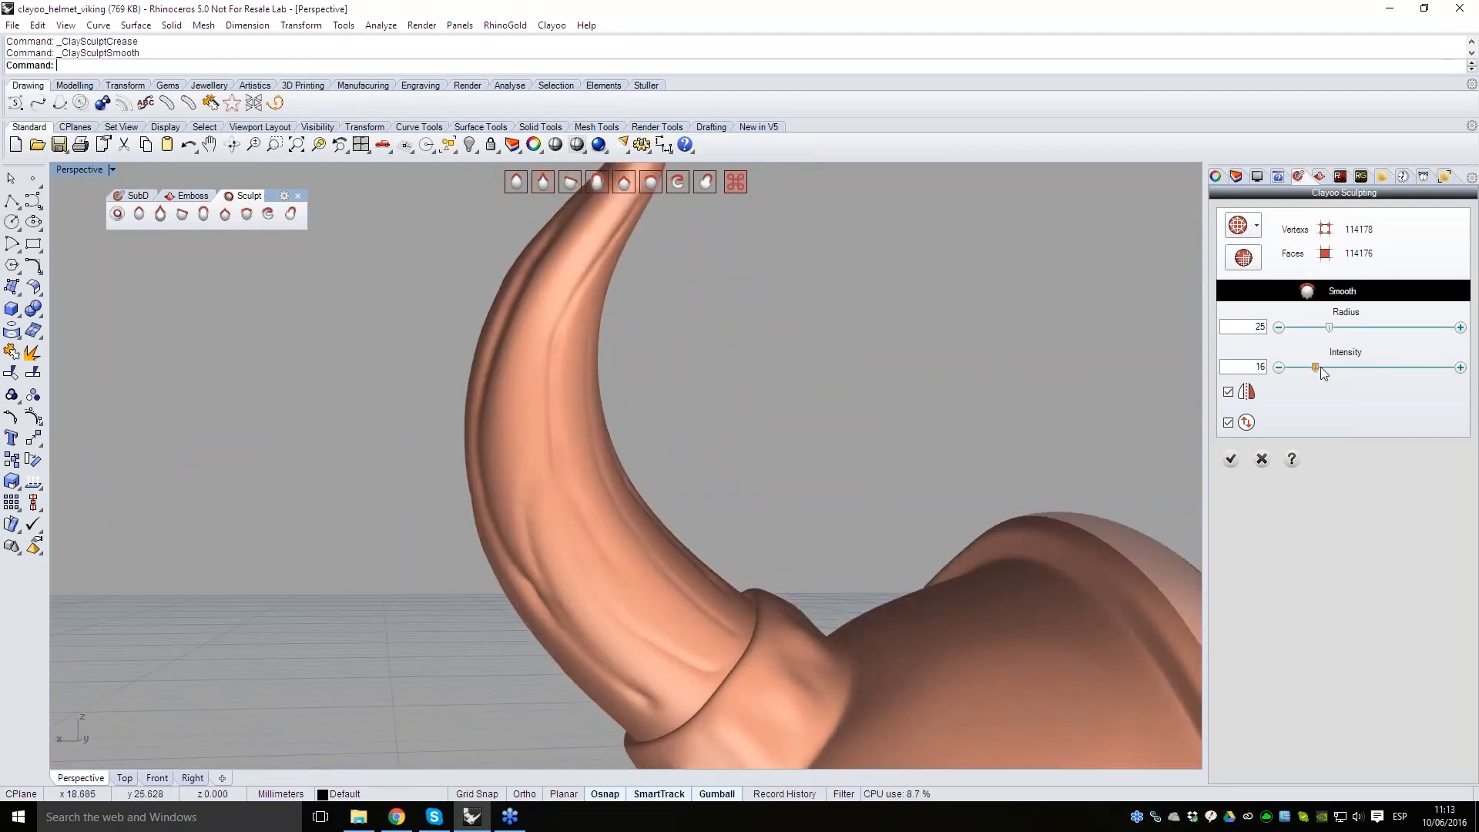
mouse_move(693, 431)
right_mouse_down()
mouse_move(552, 488)
mouse_move(635, 548)
right_mouse_up()
right_click_drag(658, 385, 678, 446)
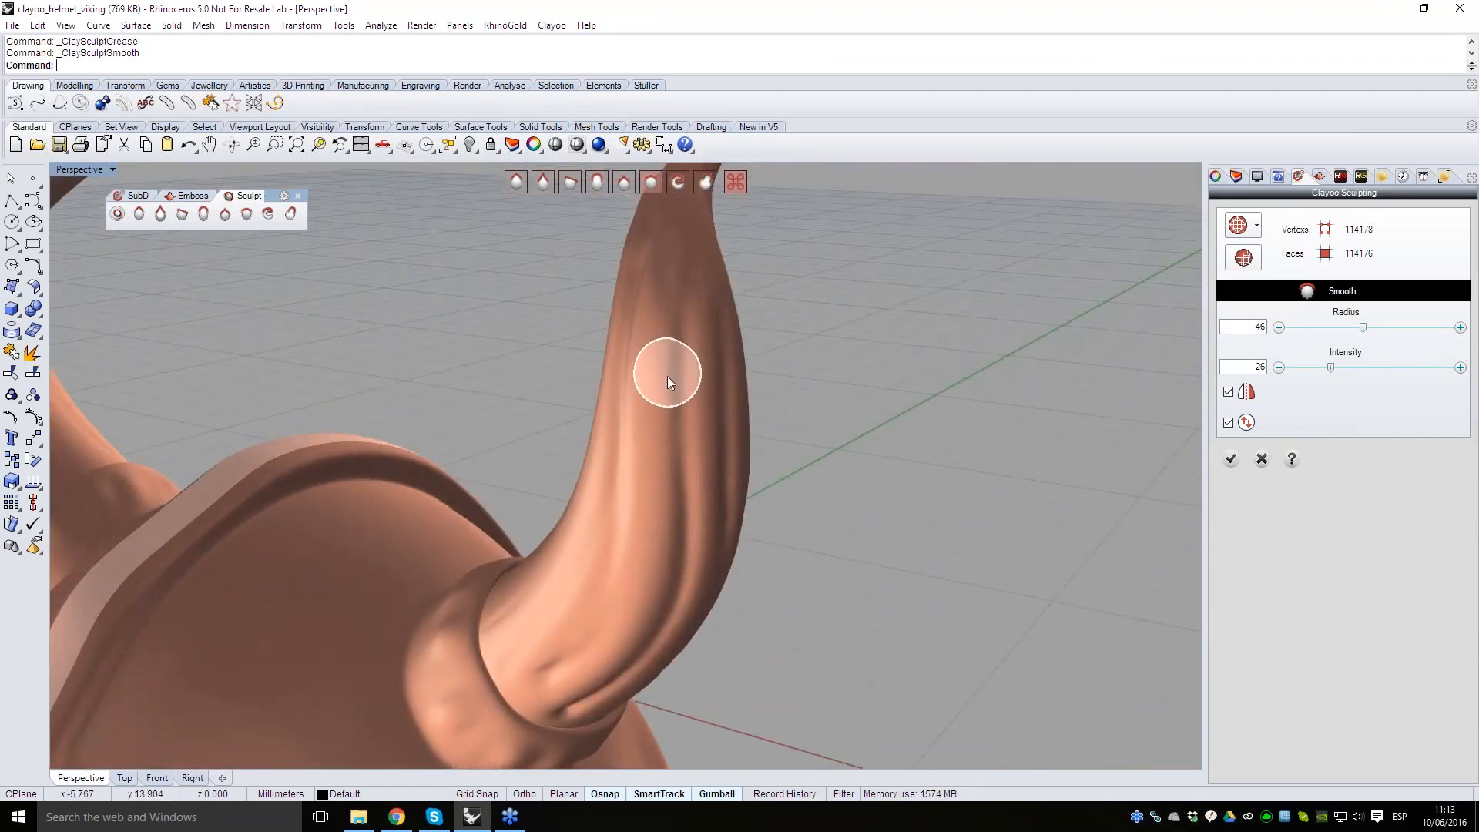
right_click_drag(670, 380, 704, 452)
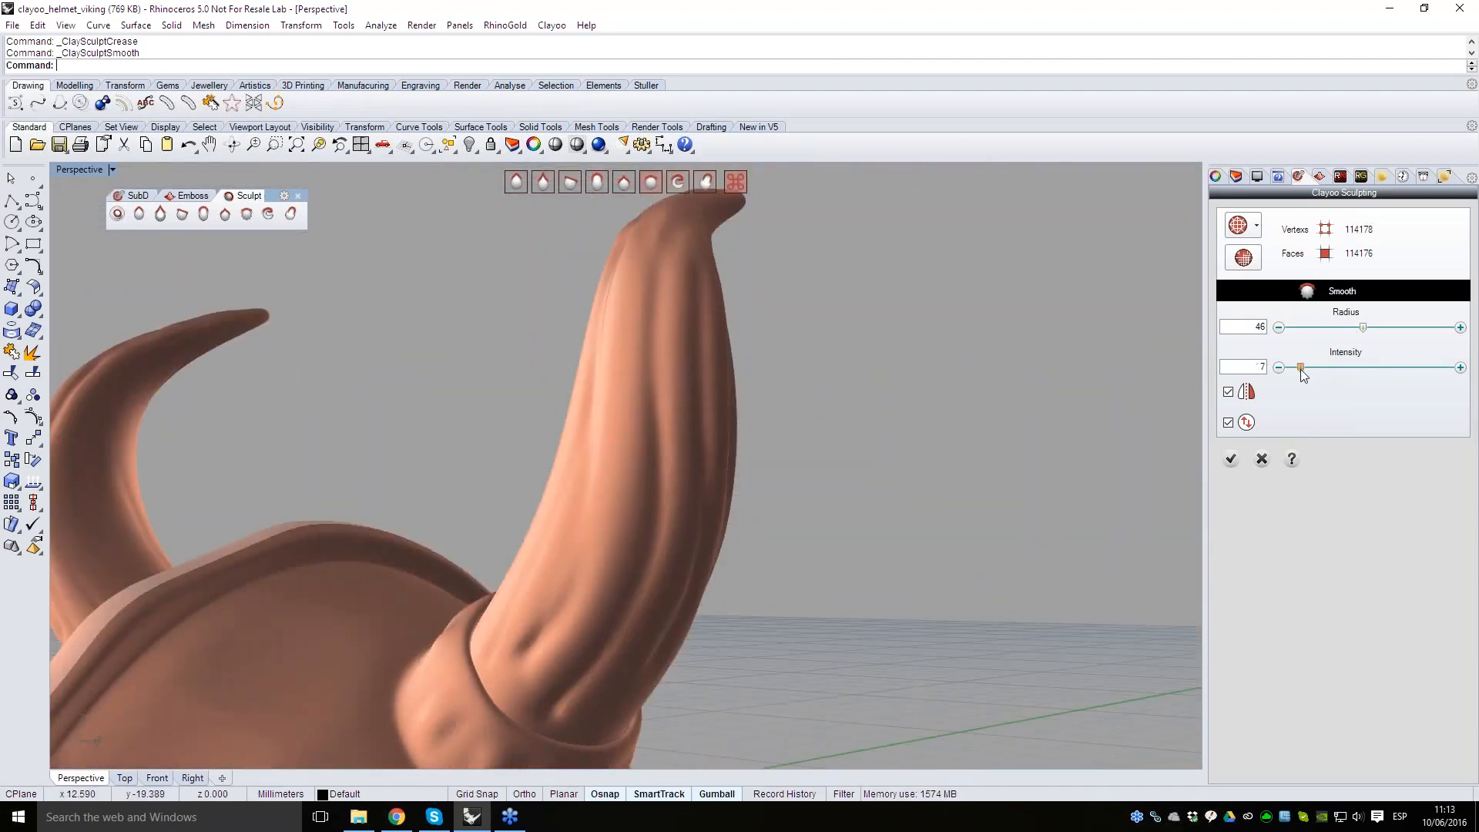
- Continue smoothing the horns from their bases to their tips with radius 46 and intensity 18
right_click_drag(585, 493, 534, 545)
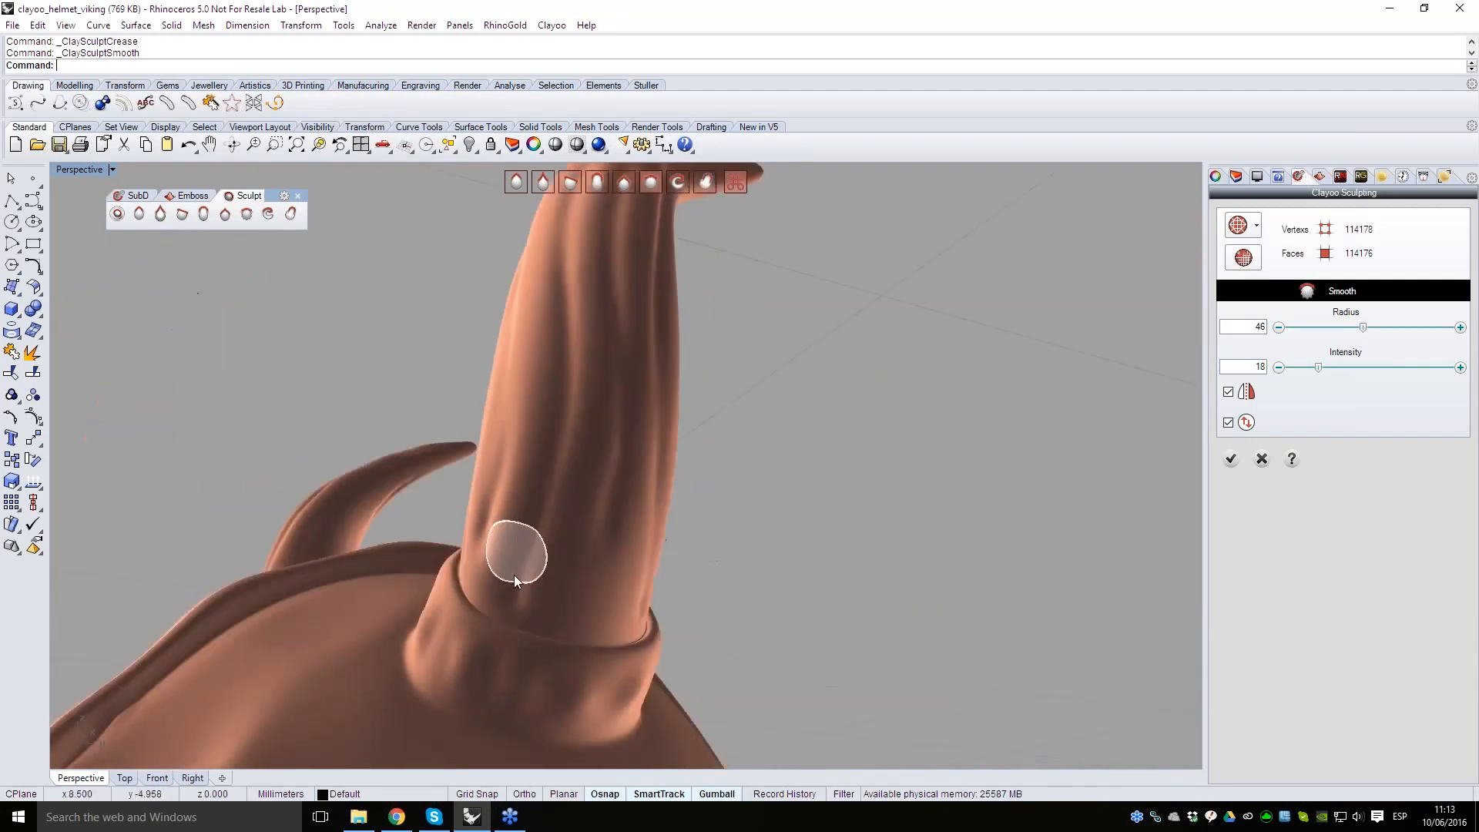
right_click_drag(580, 322, 547, 401)
right_click_drag(623, 354, 621, 413)
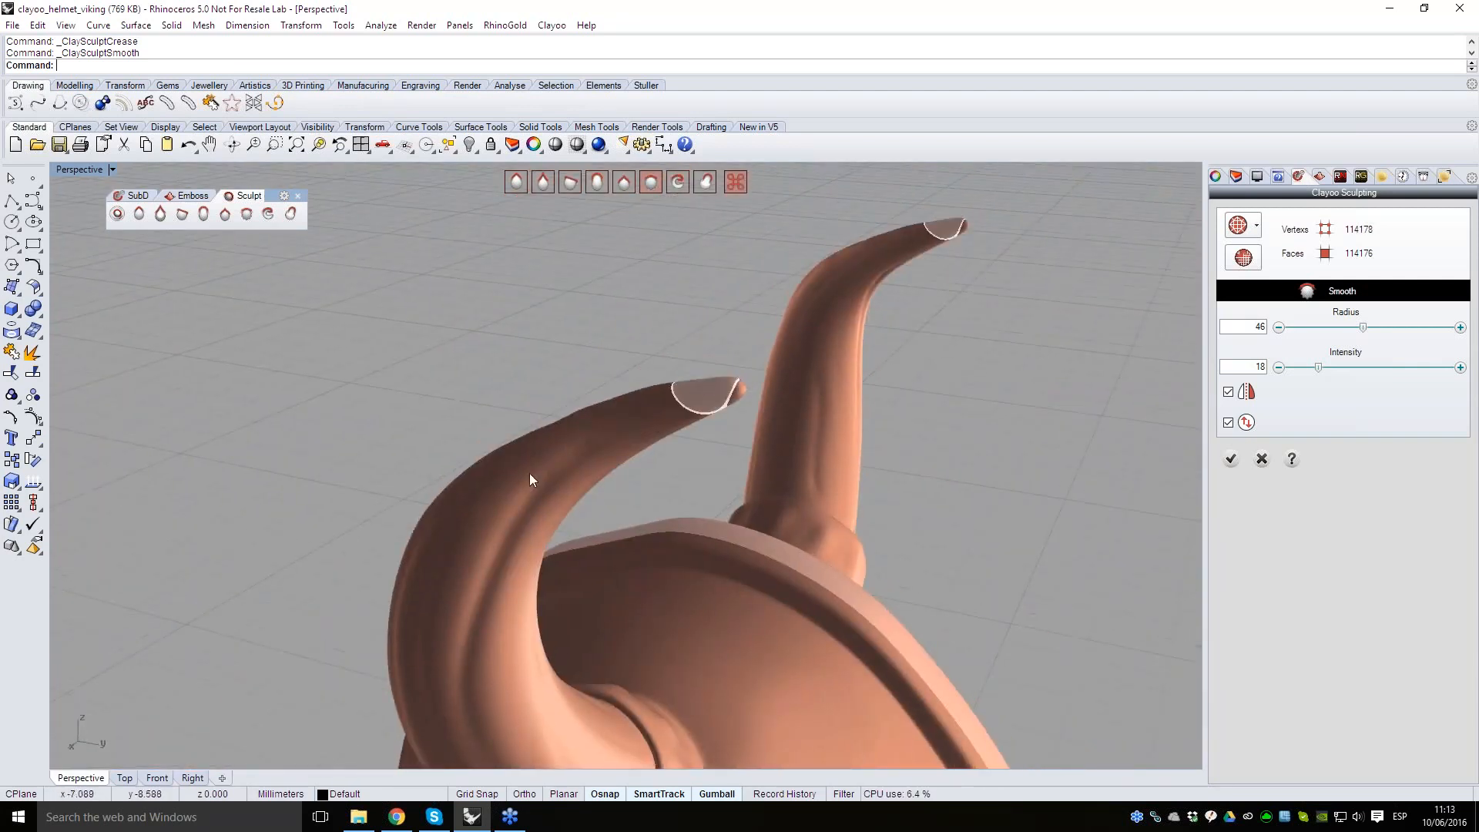
right_click_drag(529, 473, 493, 540)
scroll(799, 478, "down", 5)
right_click_drag(798, 491, 820, 462)
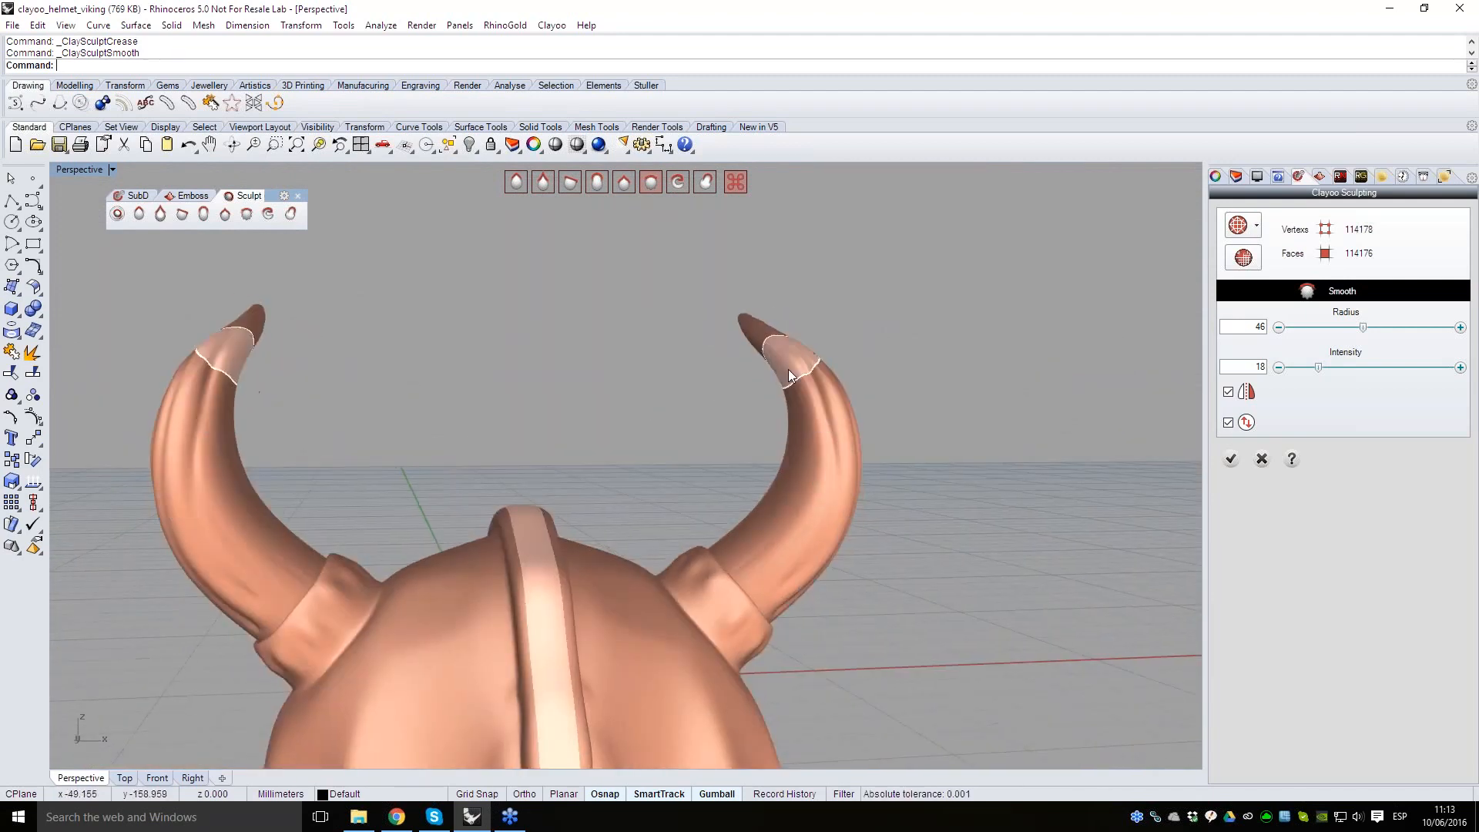
- Examine the smoothed horns and the whole helmet from several sides and distances
right_click_drag(948, 508, 870, 436)
right_click_drag(784, 534, 638, 567)
scroll(655, 553, "down", 5)
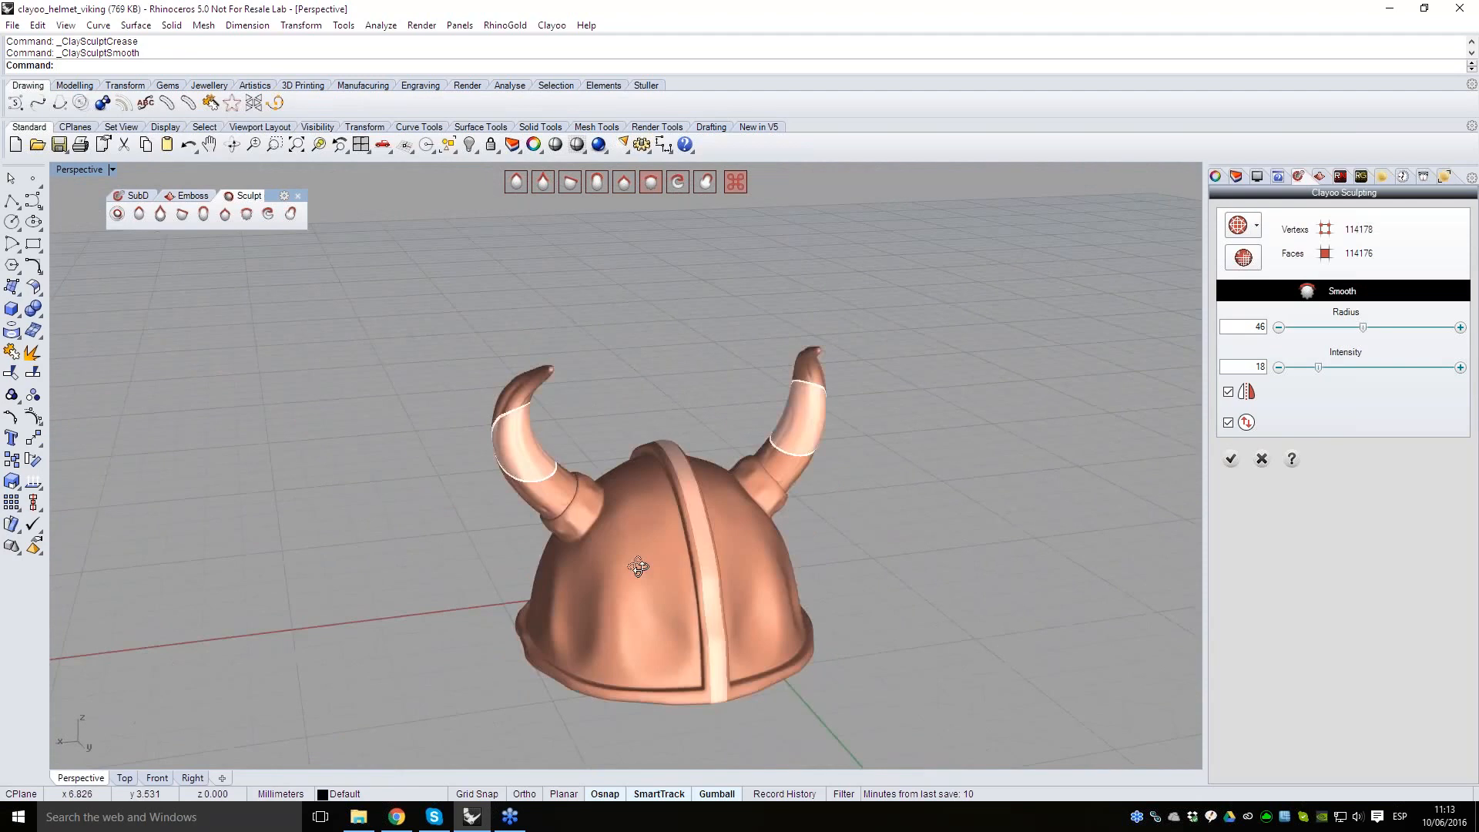
scroll(556, 511, "up", 6)
right_click_drag(513, 515, 755, 539)
scroll(649, 522, "up", 3)
scroll(705, 568, "down", 5)
scroll(755, 538, "up", 6)
scroll(788, 556, "down", 5)
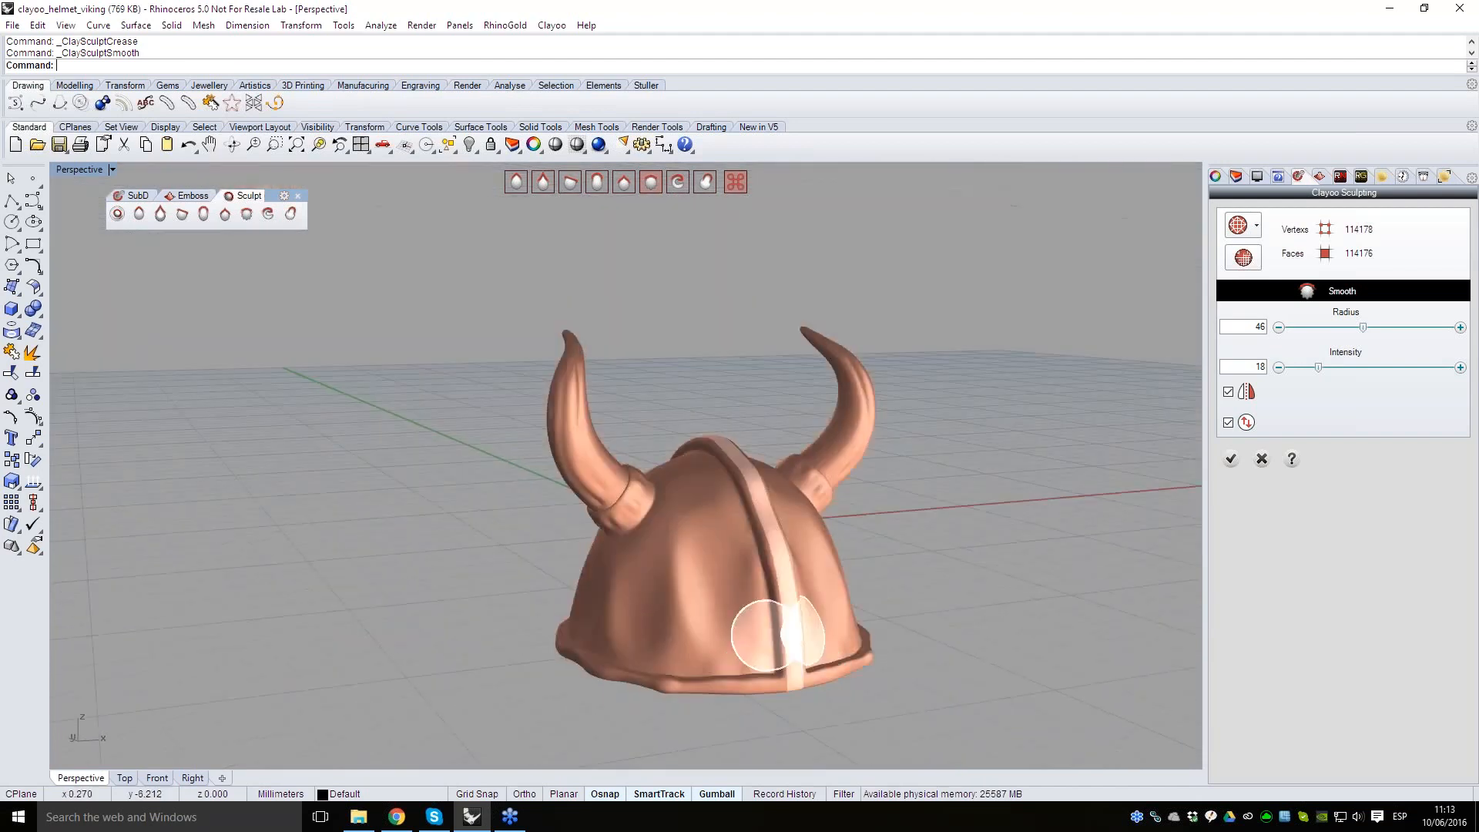
right_click_drag(811, 612, 681, 571)
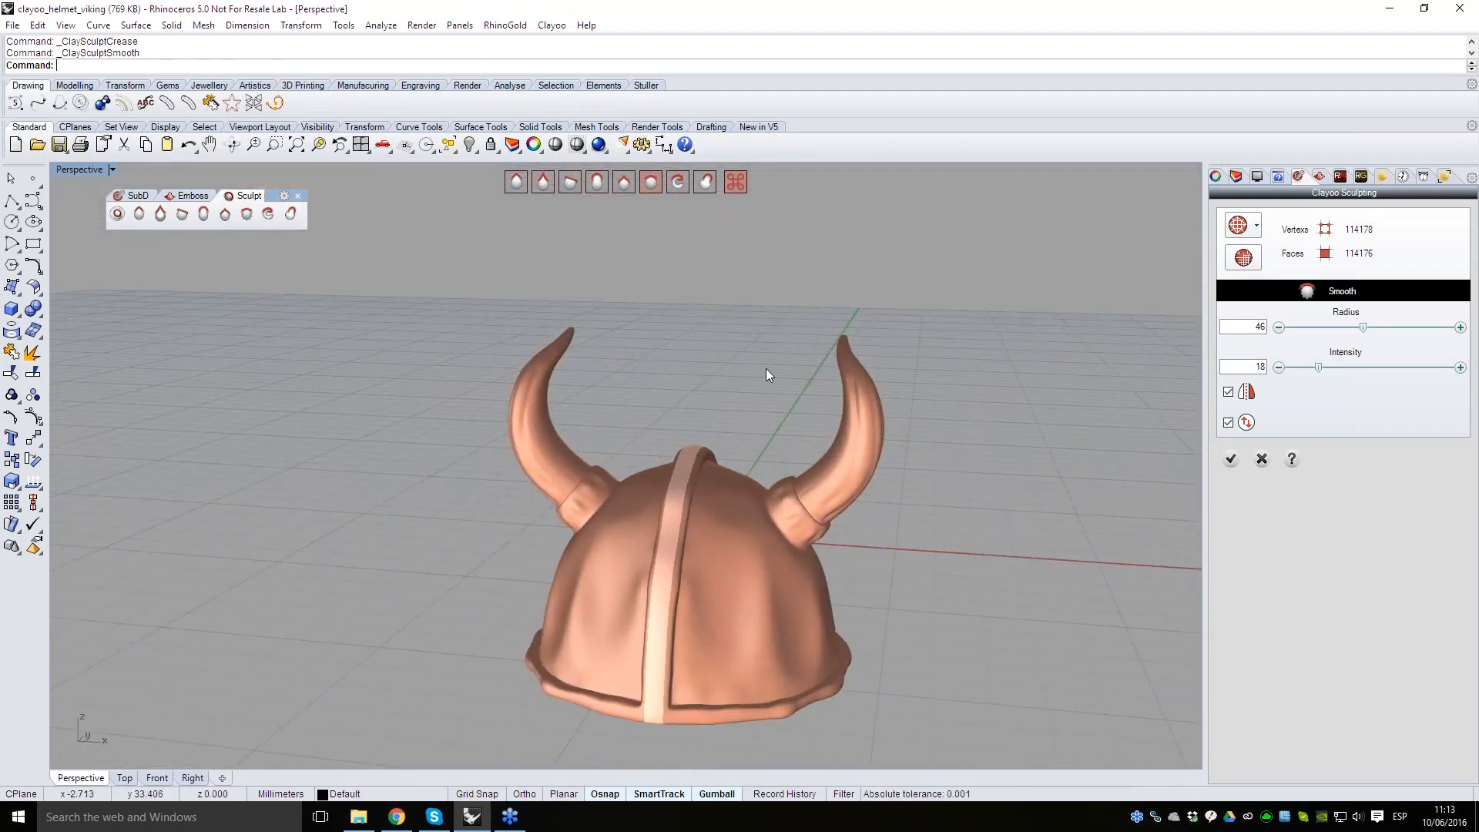
scroll(705, 488, "up", 5)
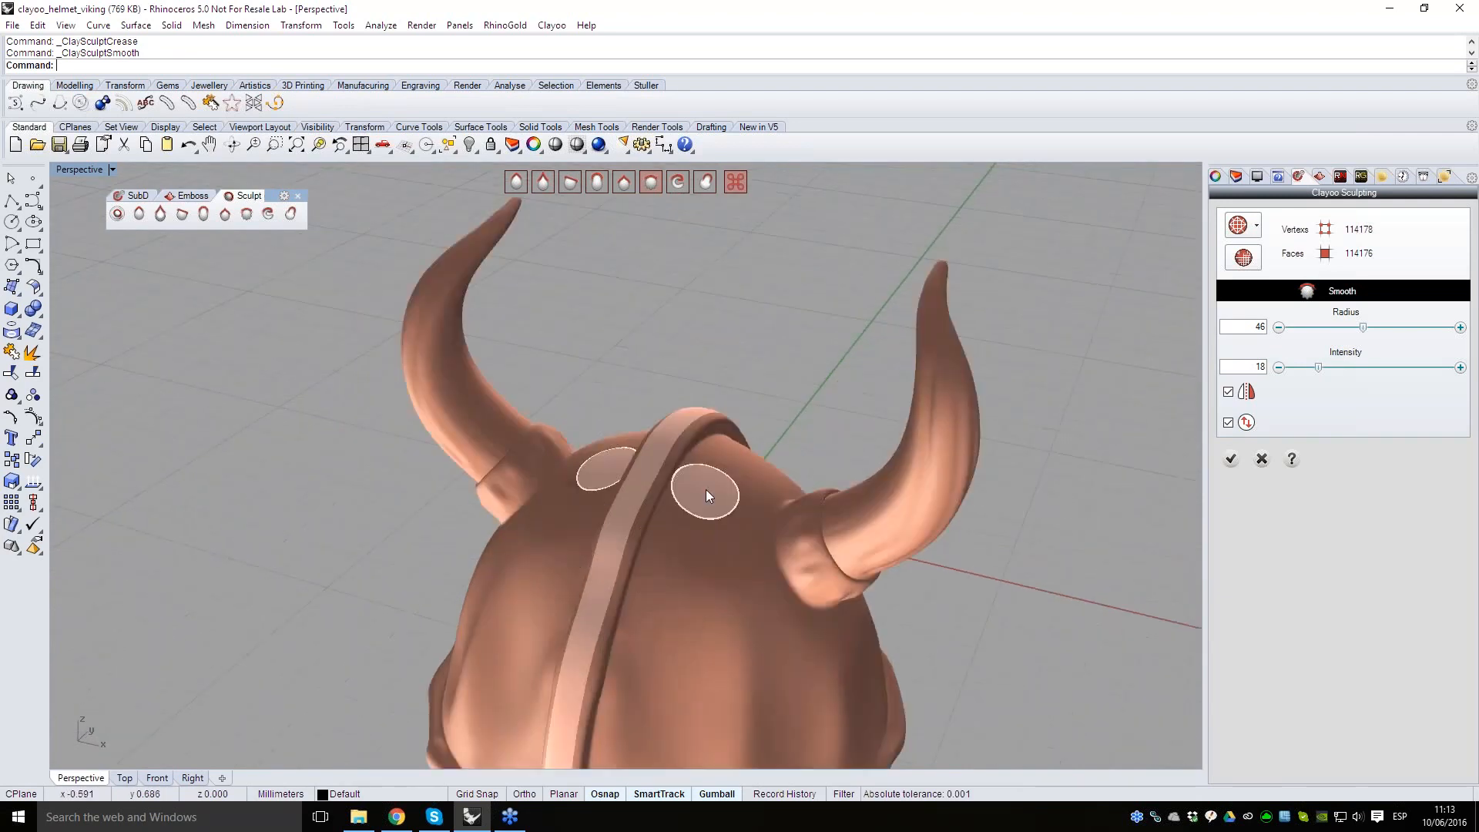
- Twist a mirrored pair of swirls into the dome beside the central ridge with radius 62 and intensity 26
key("Tab")
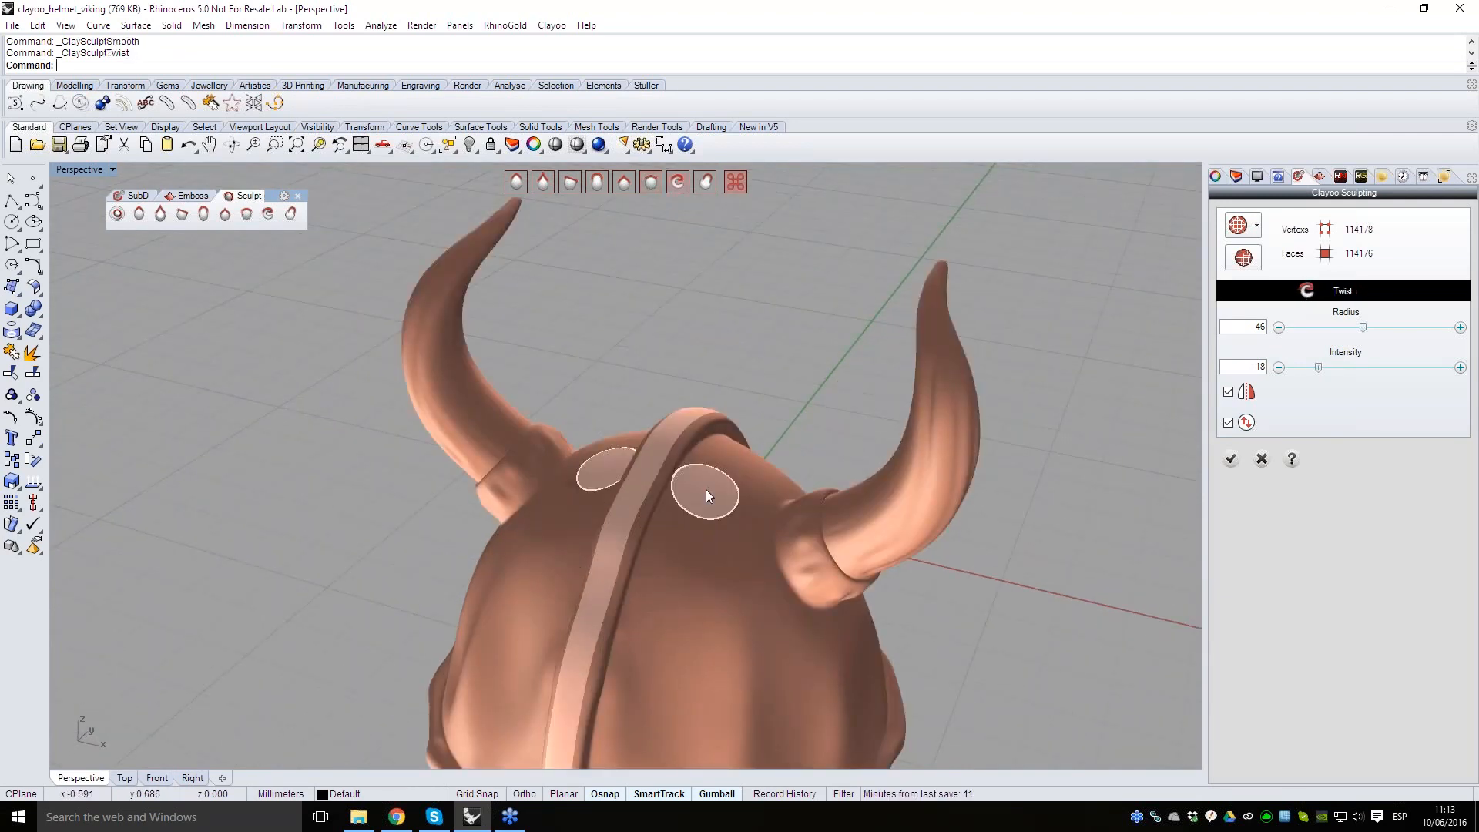
scroll(739, 431, "down", 2)
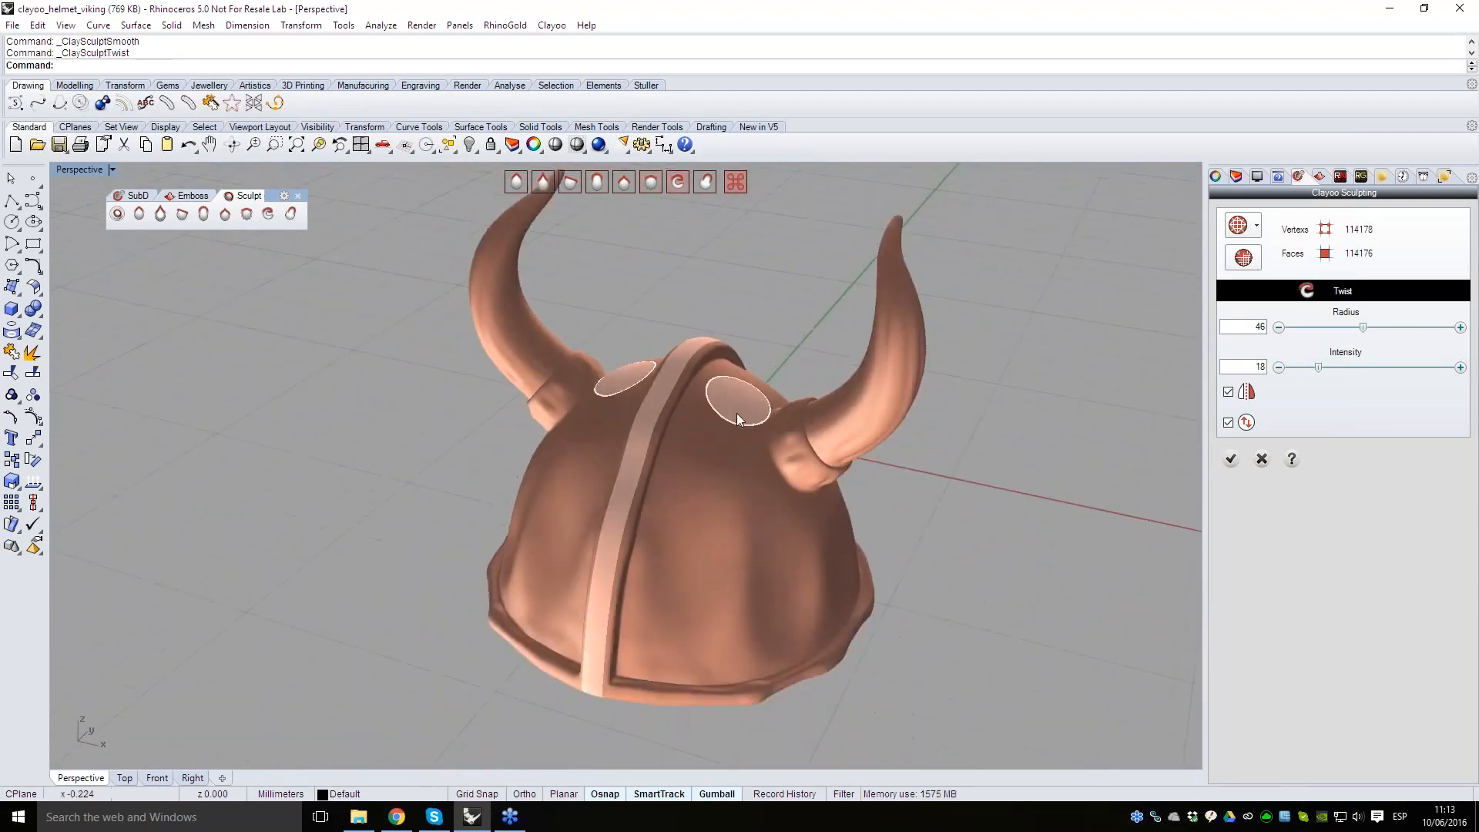
scroll(787, 468, "up", 5)
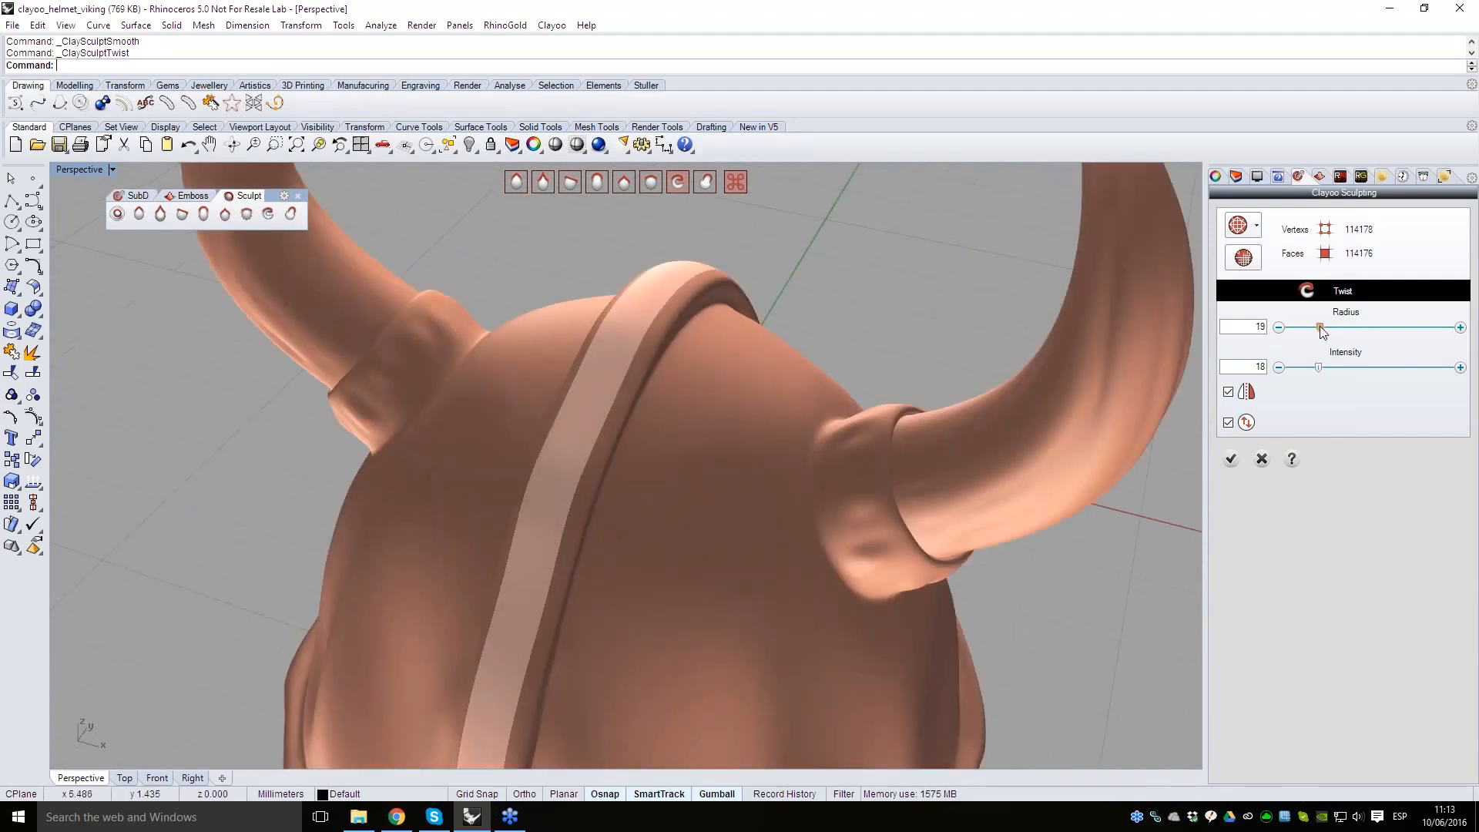
left_click_drag(1345, 330, 1349, 329)
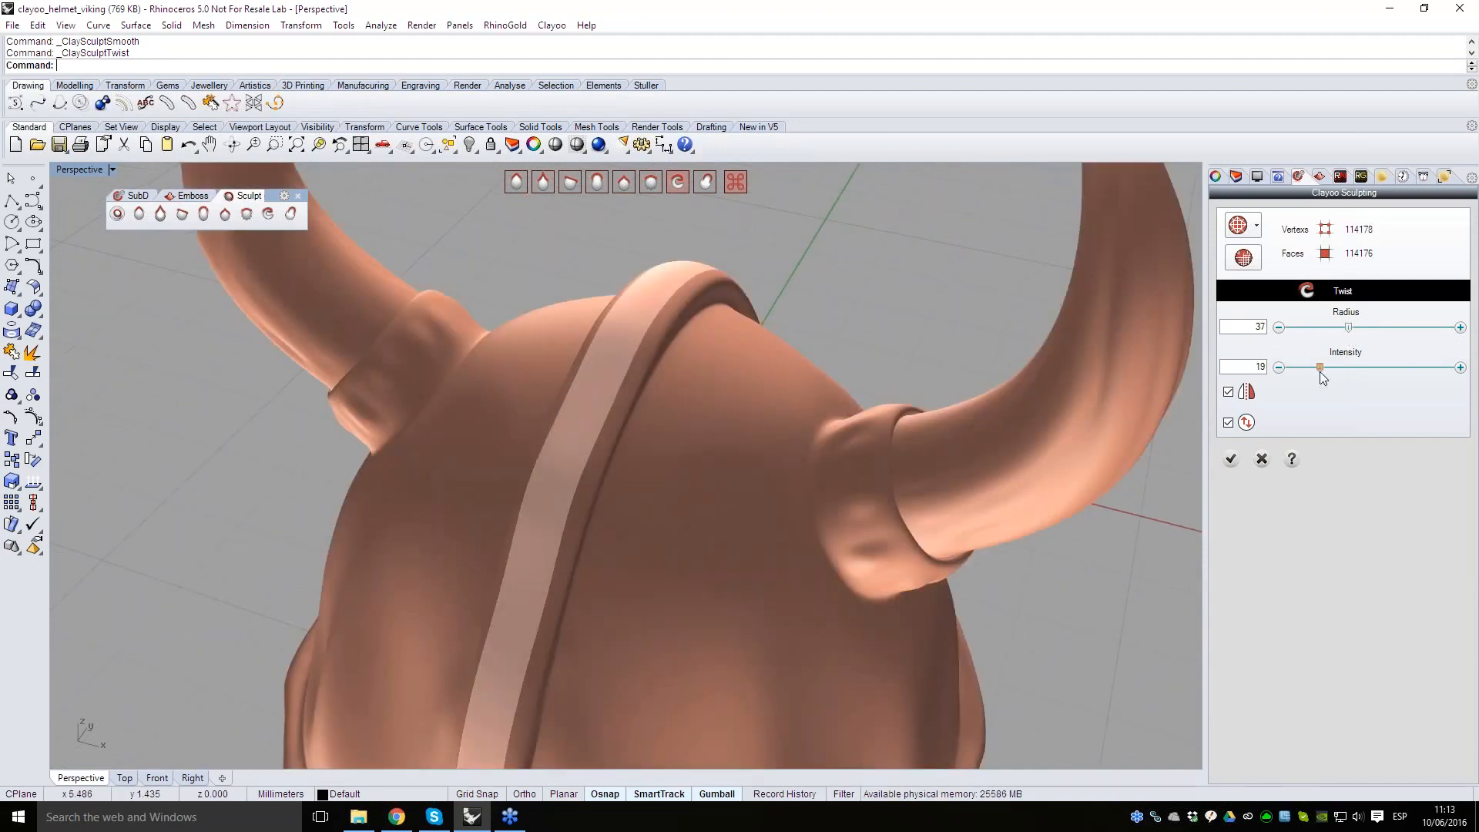
scroll(803, 537, "down", 2)
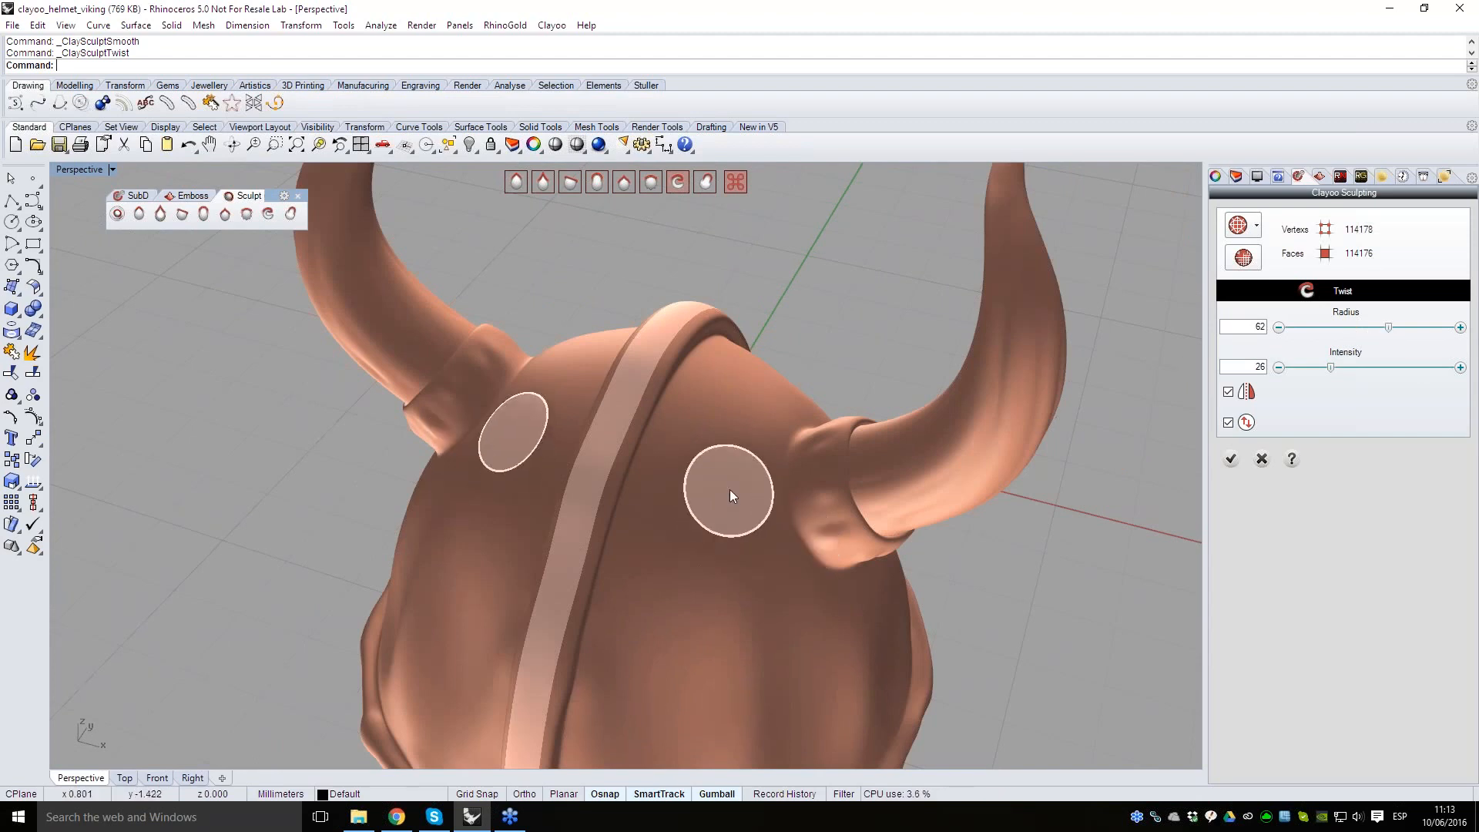
scroll(728, 488, "up", 4)
scroll(734, 455, "down", 3)
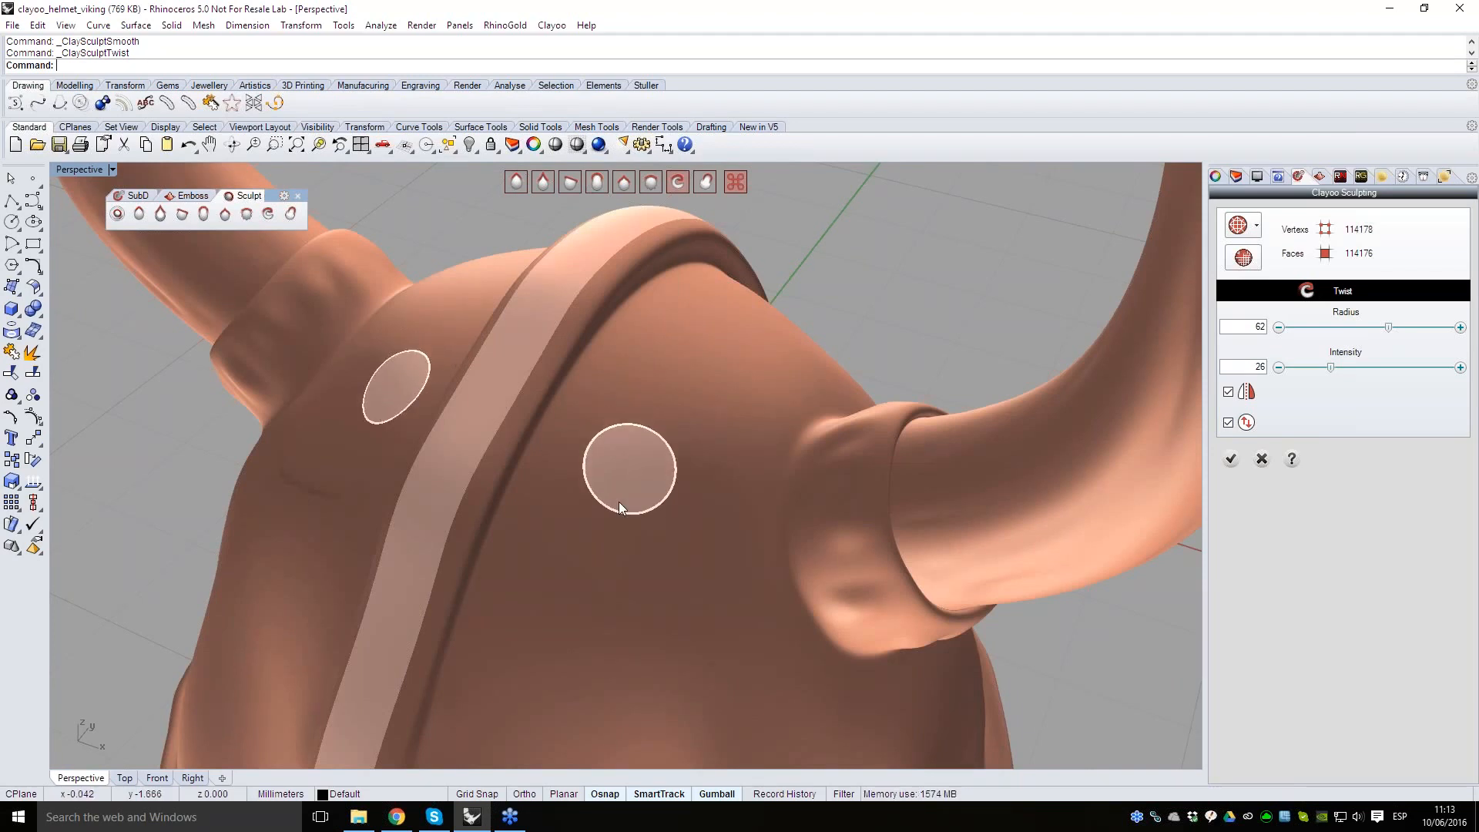
left_click_drag(631, 498, 655, 513)
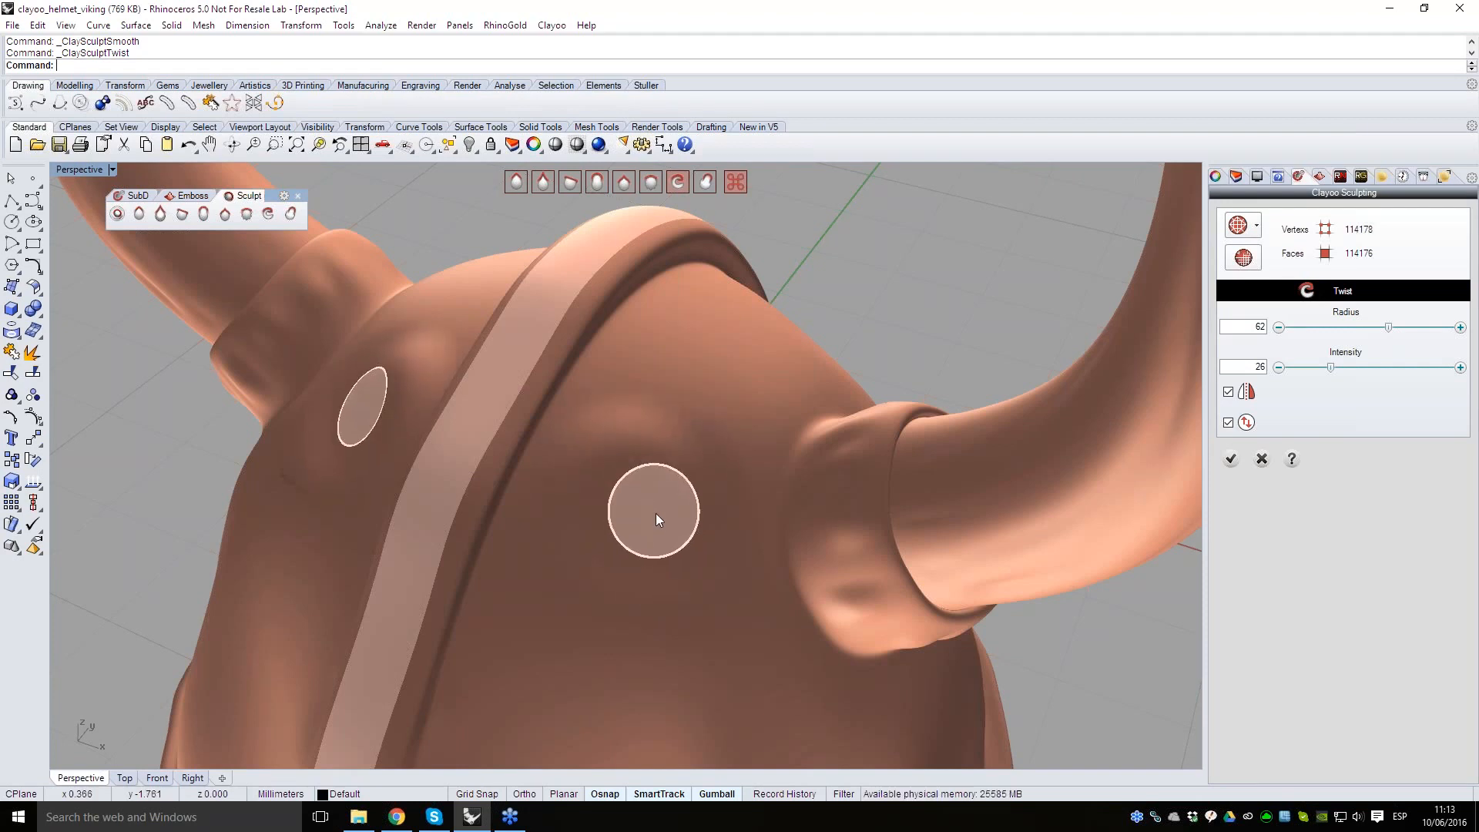
- Twist further mirrored swirls into the opposite side of the dome, between the ridge and the horn collars
right_click_drag(718, 585, 568, 501)
scroll(689, 486, "down", 3)
mouse_move(752, 542)
right_mouse_down()
mouse_move(793, 617)
mouse_move(706, 528)
mouse_move(721, 301)
mouse_move(594, 535)
right_mouse_up()
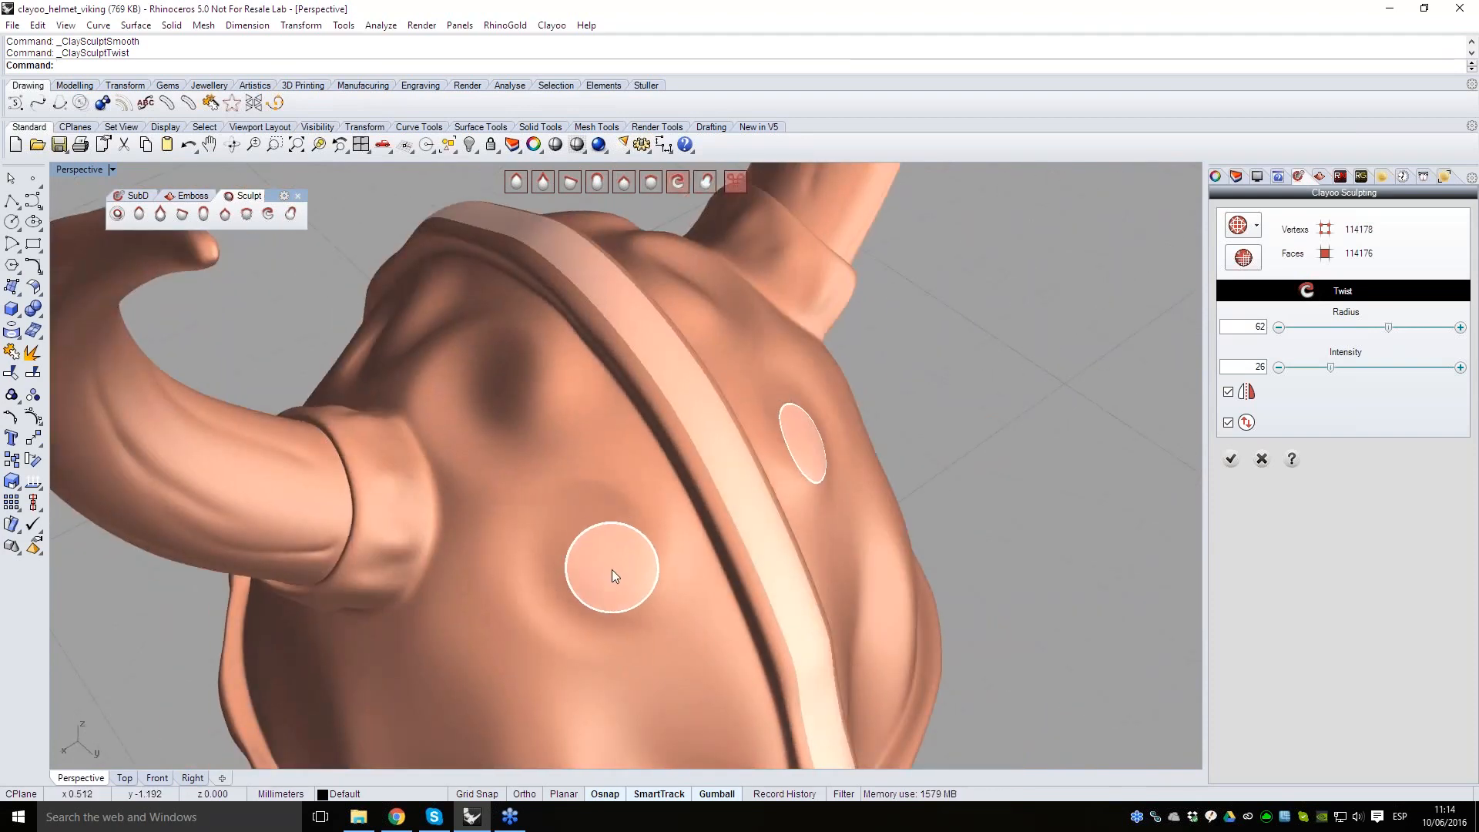
scroll(599, 585, "down", 5)
mouse_move(494, 580)
right_mouse_down()
mouse_move(754, 555)
mouse_move(695, 658)
mouse_move(939, 695)
mouse_move(955, 678)
mouse_move(909, 728)
mouse_move(786, 654)
mouse_move(761, 597)
mouse_move(674, 541)
mouse_move(614, 551)
mouse_move(772, 561)
right_mouse_up()
scroll(772, 561, "down", 5)
right_click_drag(718, 616, 759, 535)
scroll(771, 493, "up", 5)
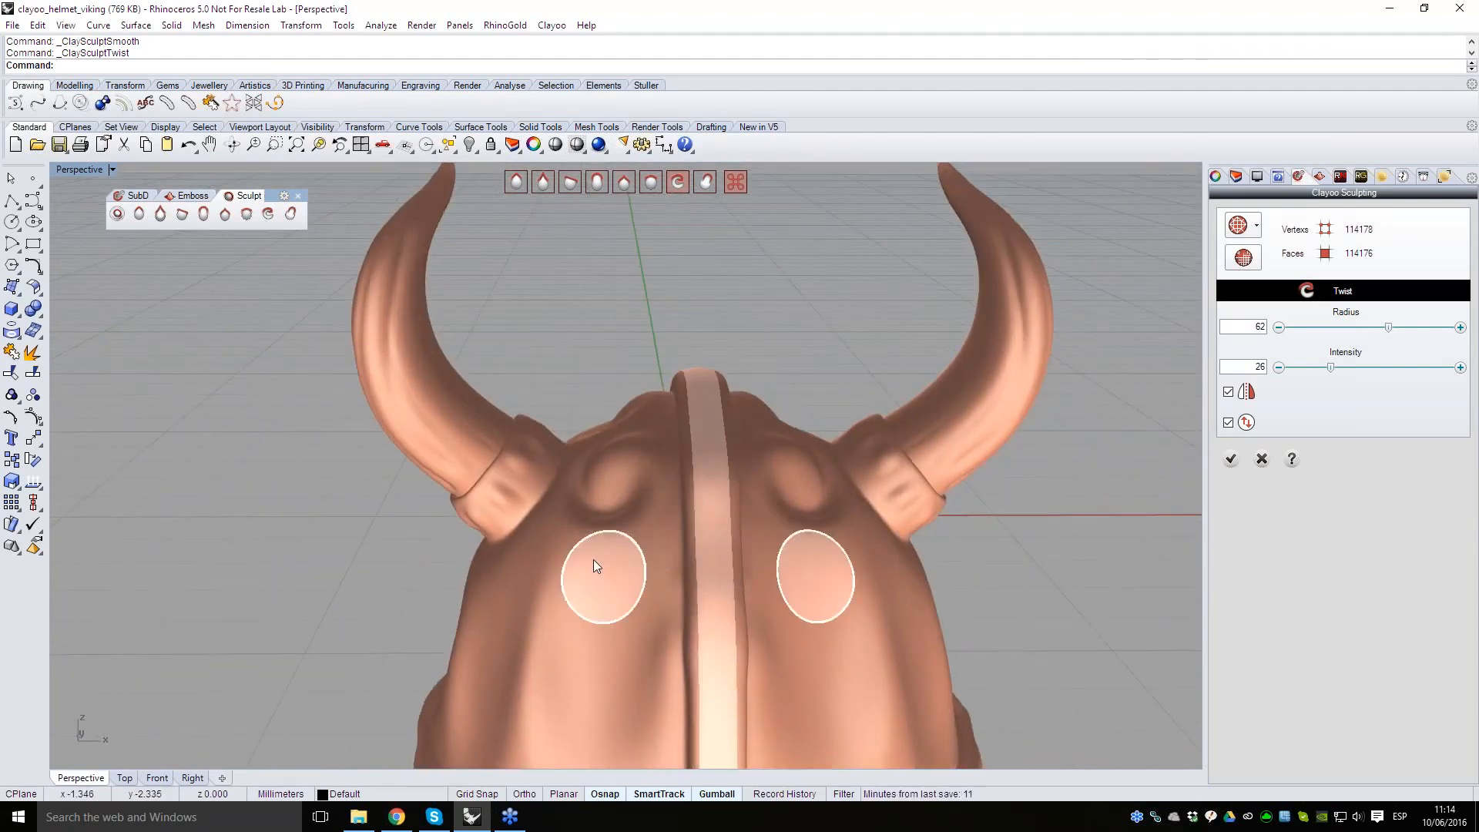
mouse_move(539, 588)
right_mouse_down()
mouse_move(905, 567)
mouse_move(816, 455)
mouse_move(664, 512)
right_mouse_up()
scroll(805, 462, "down", 5)
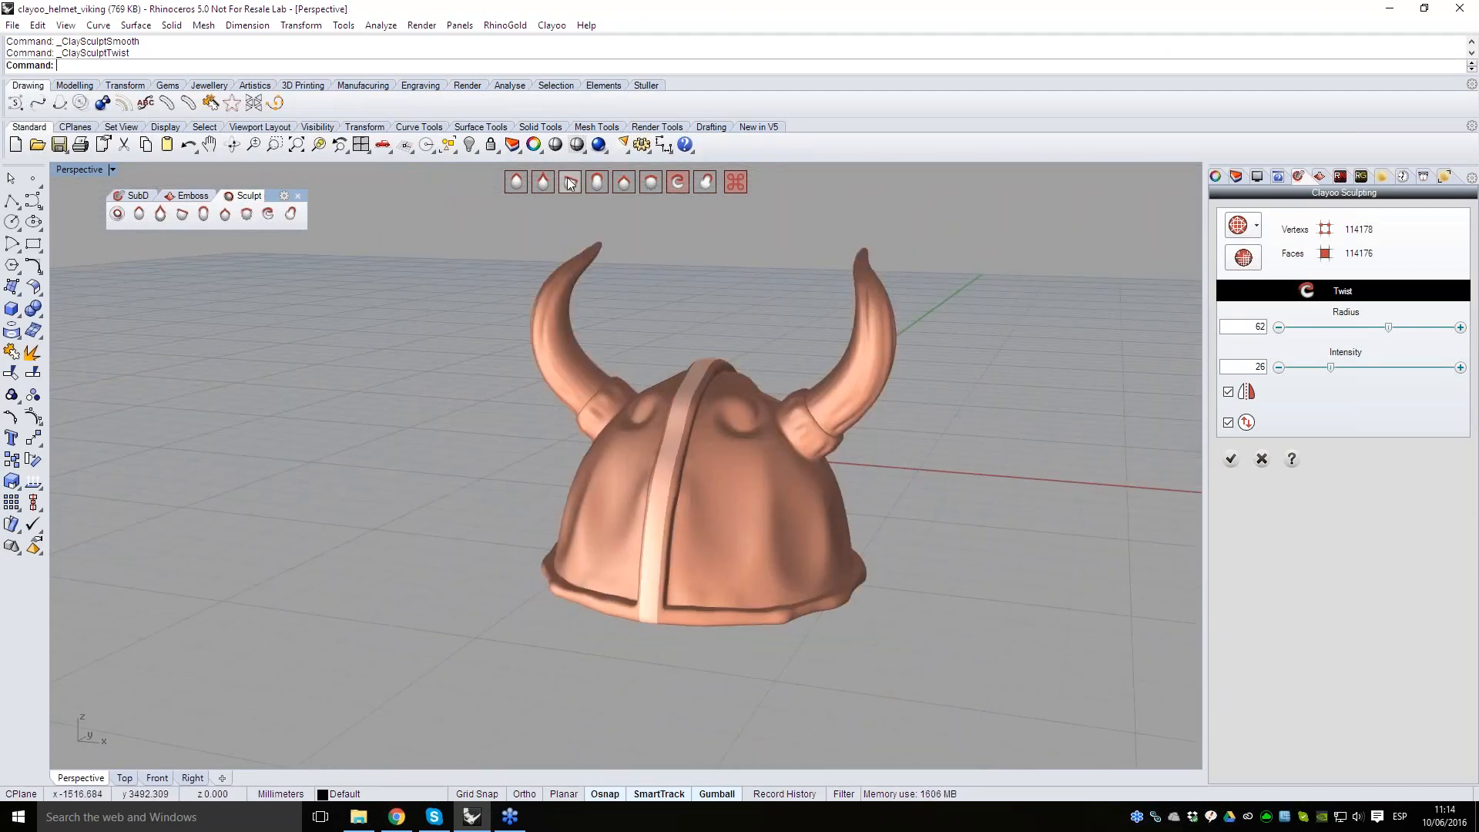
- Sharpen the edges of the dome's swirls symmetrically using Pinch with radius 62, intensity 26 and the direction not reversed
left_click(624, 184)
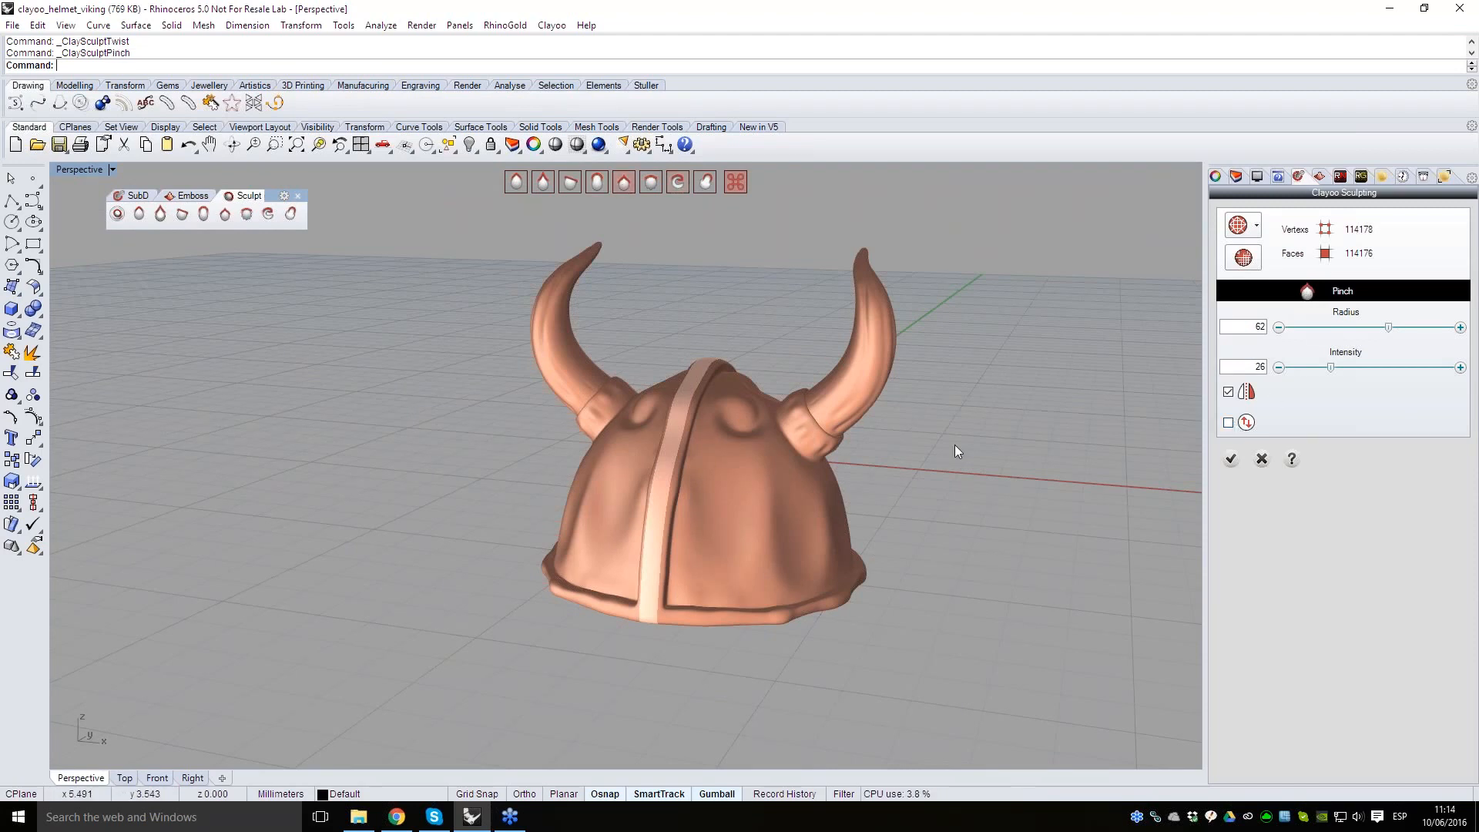
scroll(763, 473, "up", 7)
mouse_move(658, 508)
right_mouse_down()
mouse_move(621, 423)
mouse_move(574, 385)
right_mouse_up()
scroll(628, 431, "up", 7)
scroll(575, 425, "down", 7)
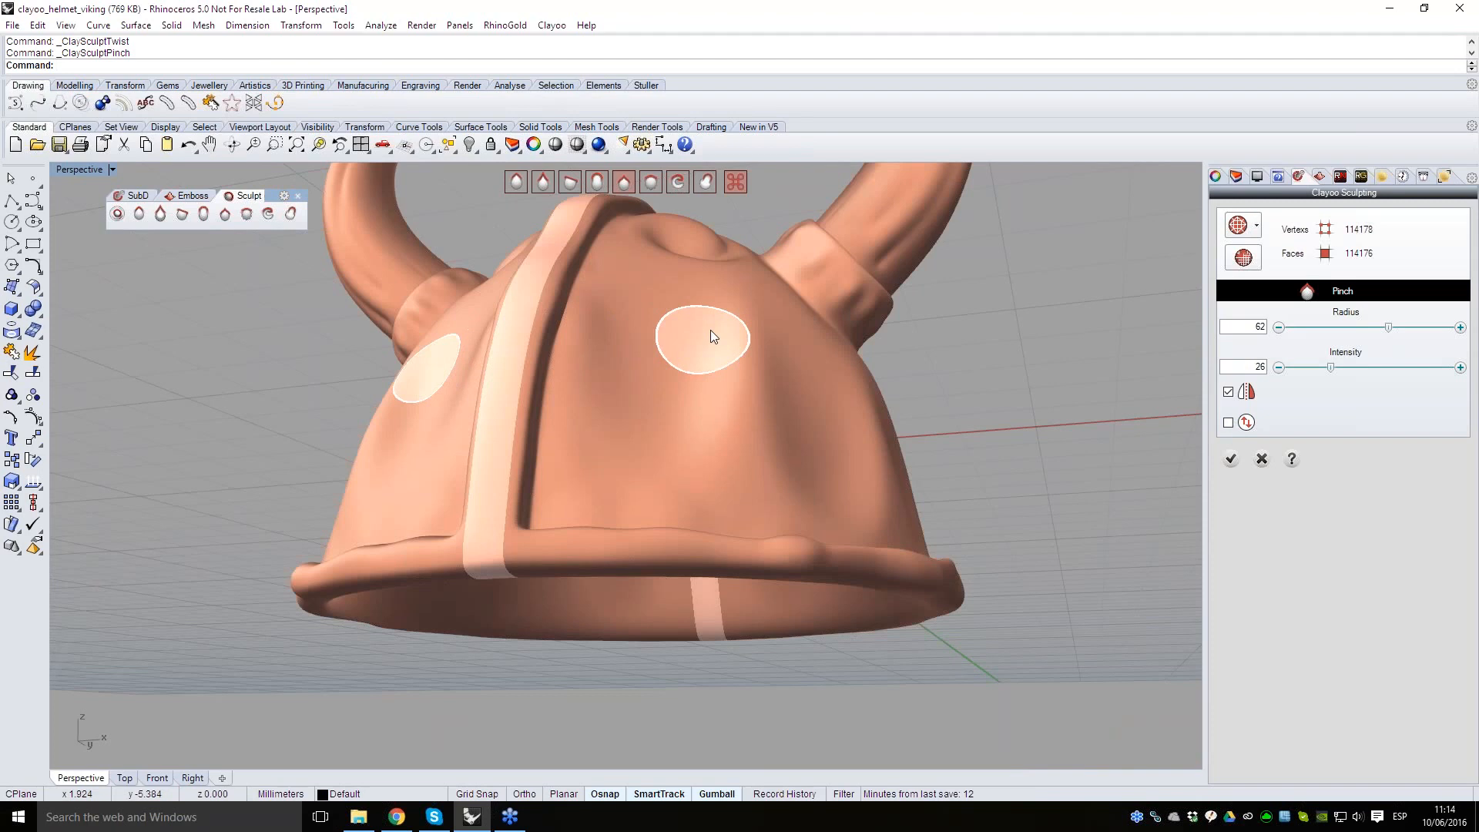
right_click_drag(704, 330, 686, 390)
scroll(689, 349, "up", 5)
scroll(570, 462, "down", 5)
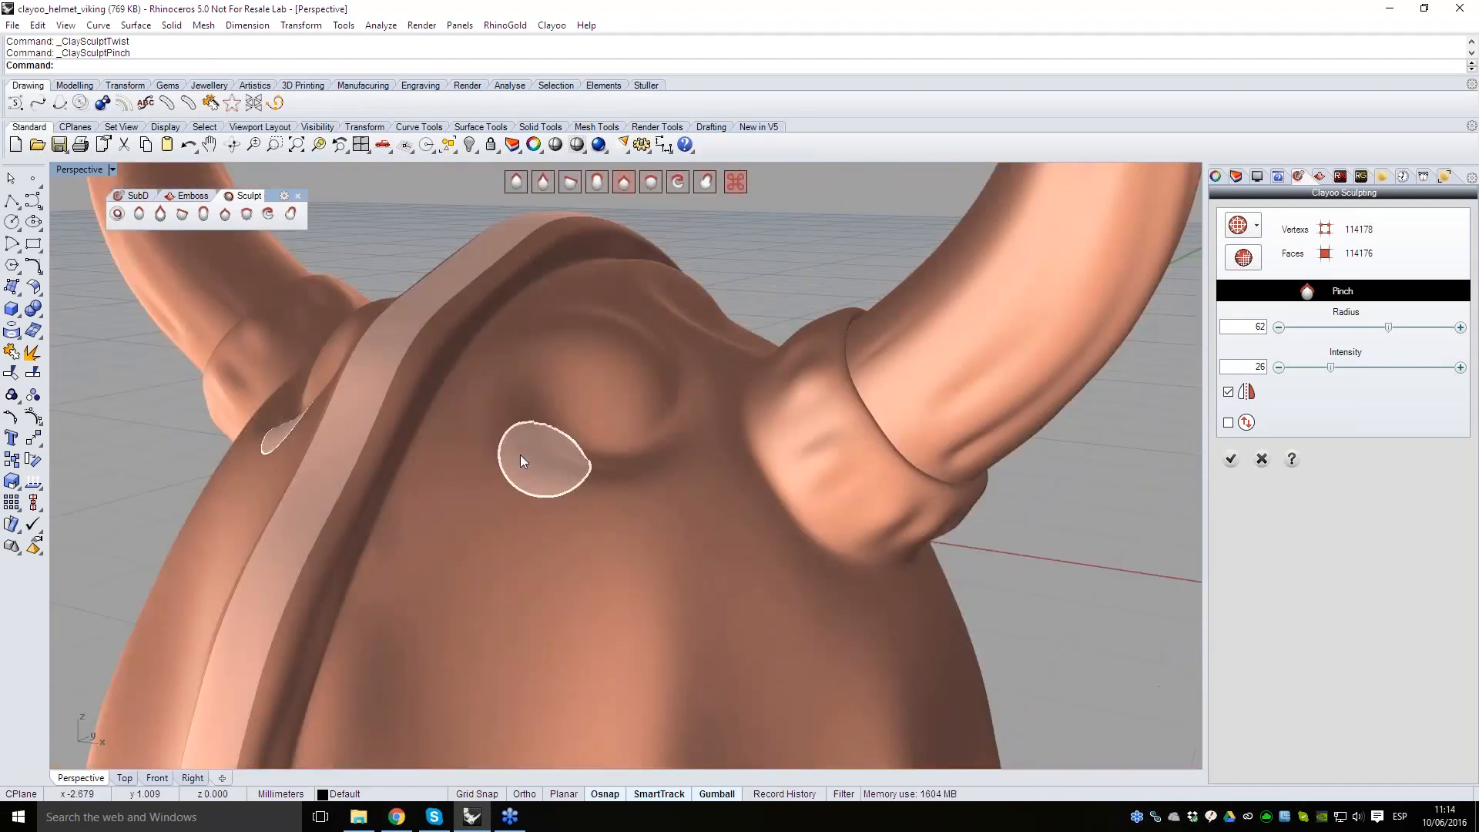
mouse_move(639, 538)
right_mouse_down()
mouse_move(580, 537)
mouse_move(627, 578)
right_mouse_up()
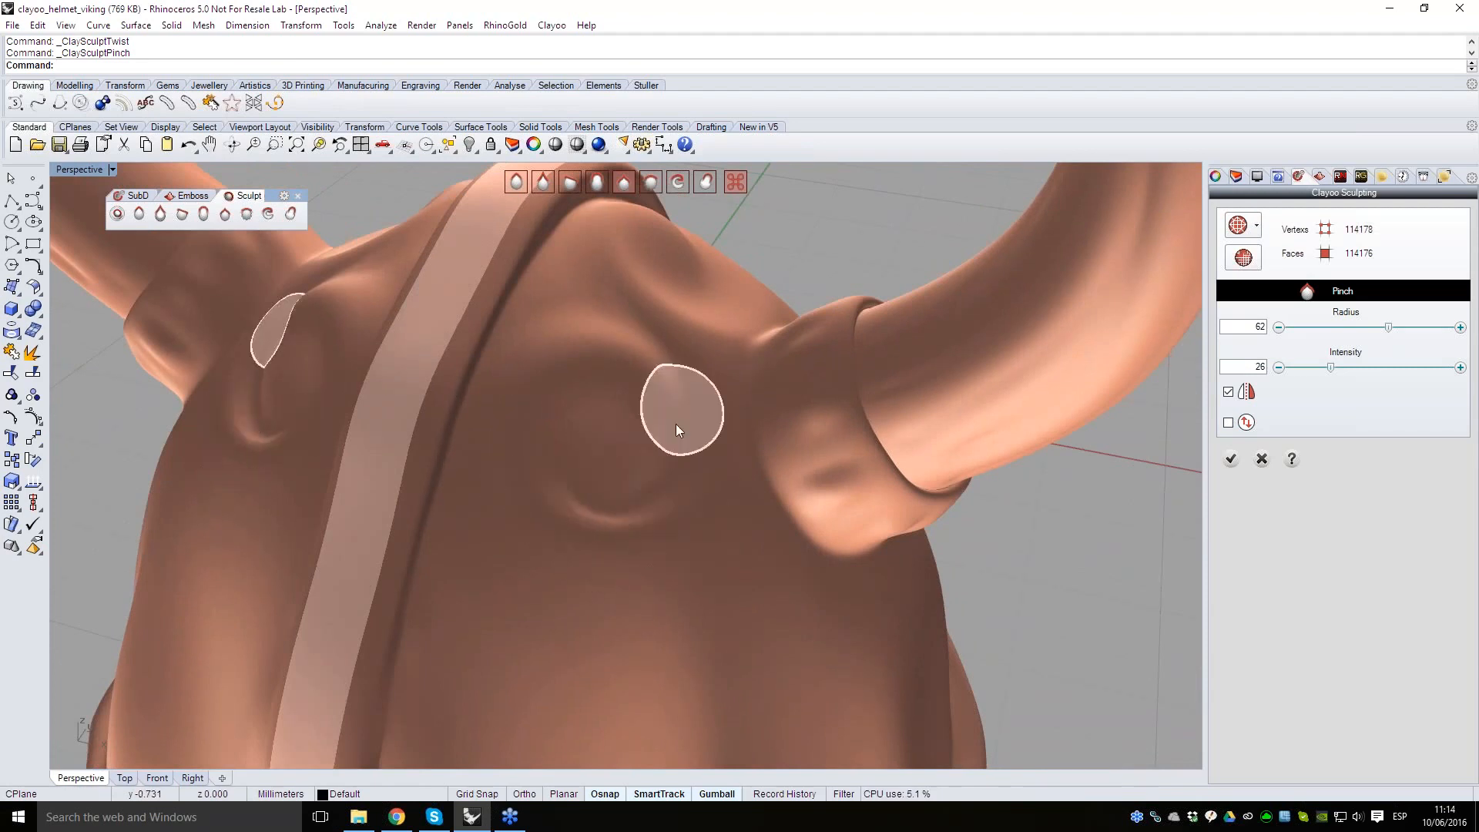
right_click_drag(677, 424, 660, 479)
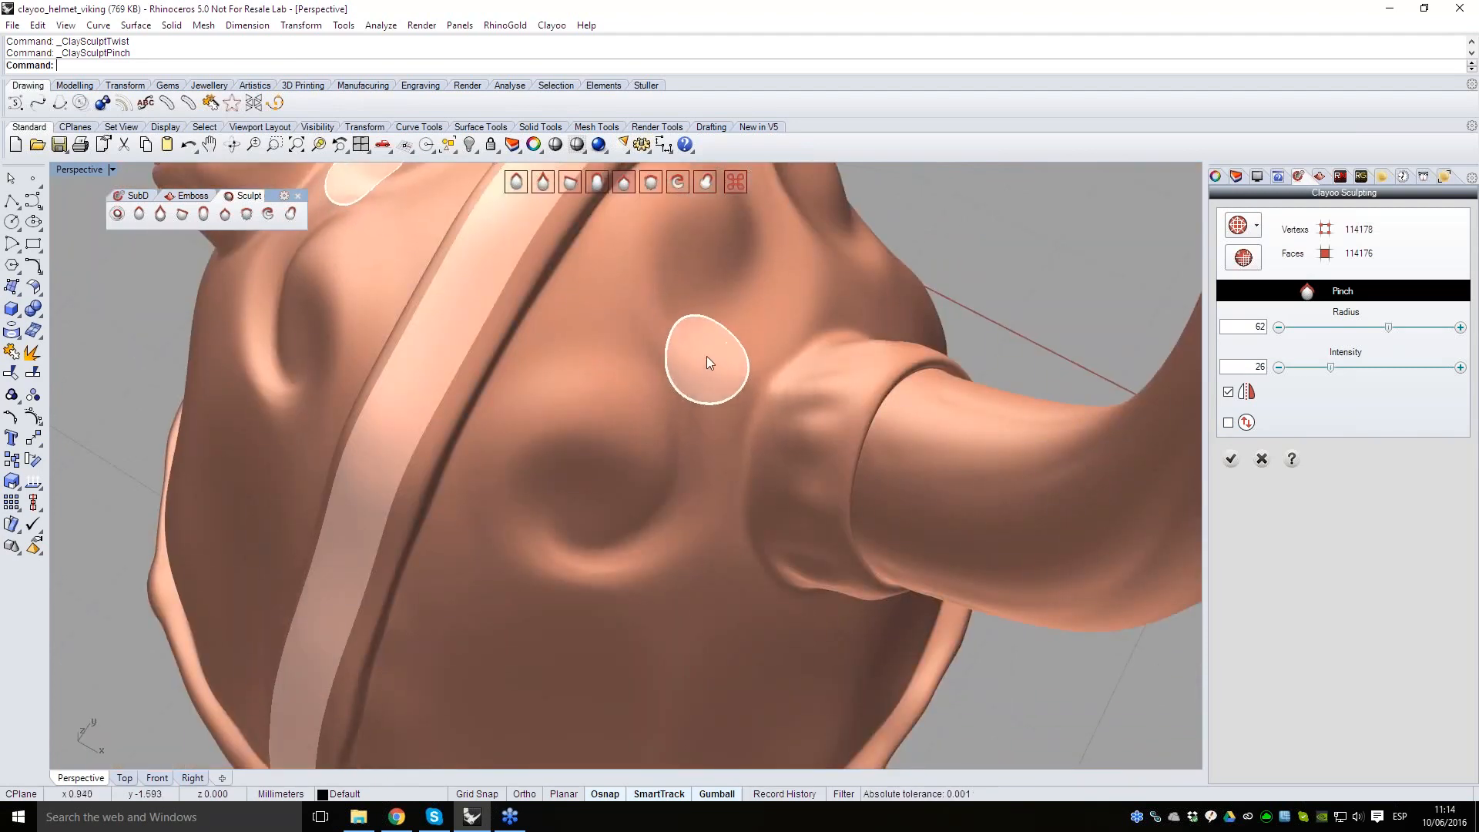
mouse_move(842, 485)
right_mouse_down()
mouse_move(870, 443)
mouse_move(676, 500)
right_mouse_up()
mouse_move(677, 571)
right_mouse_down()
mouse_move(732, 568)
mouse_move(676, 573)
mouse_move(681, 526)
right_mouse_up()
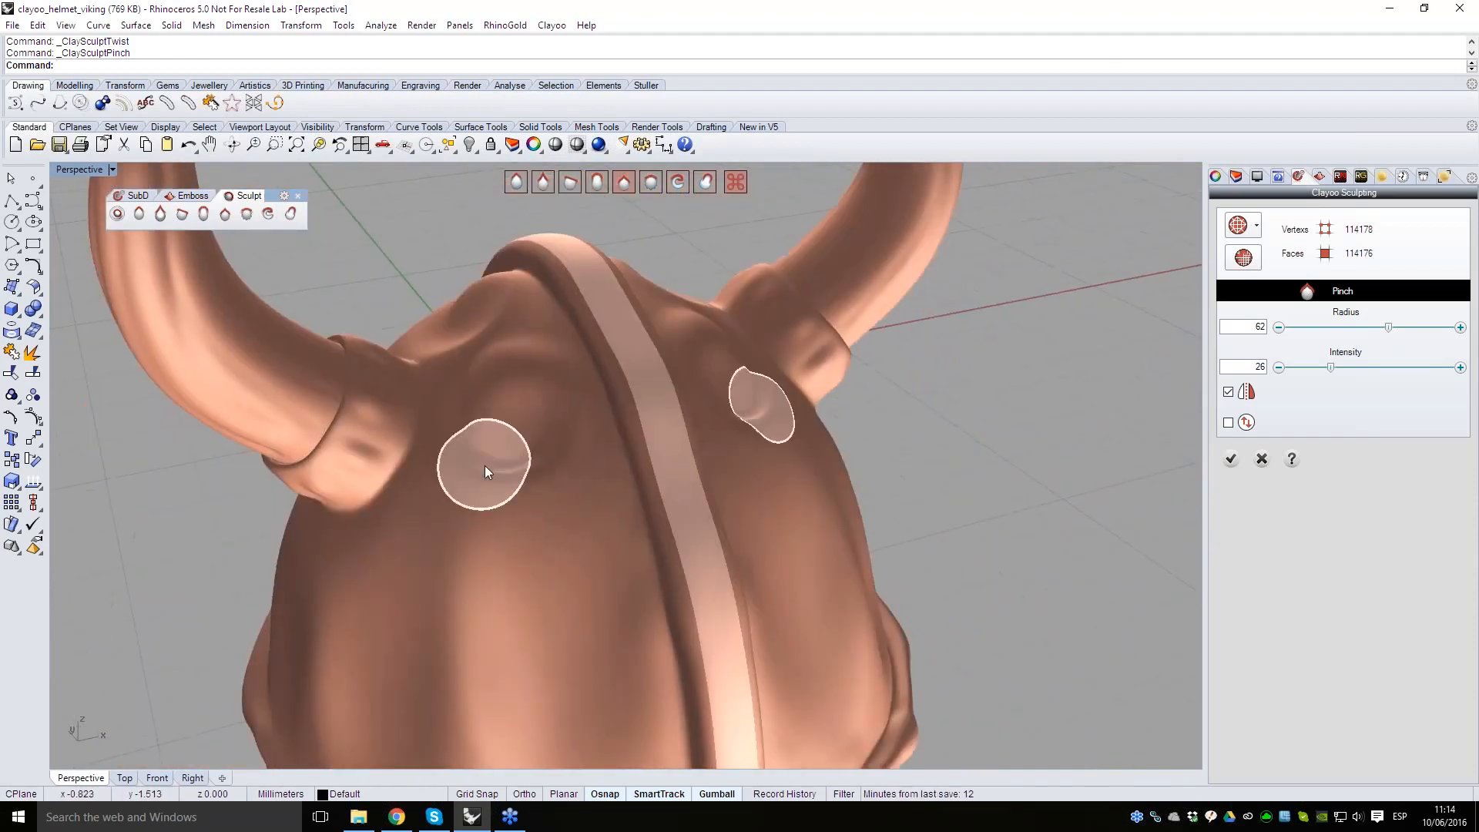
- Pinch the lengthwise grooves on the horns to tighten them, keeping radius 62 and intensity 26
right_click_drag(247, 332, 375, 499, "shift")
scroll(339, 447, "up", 5)
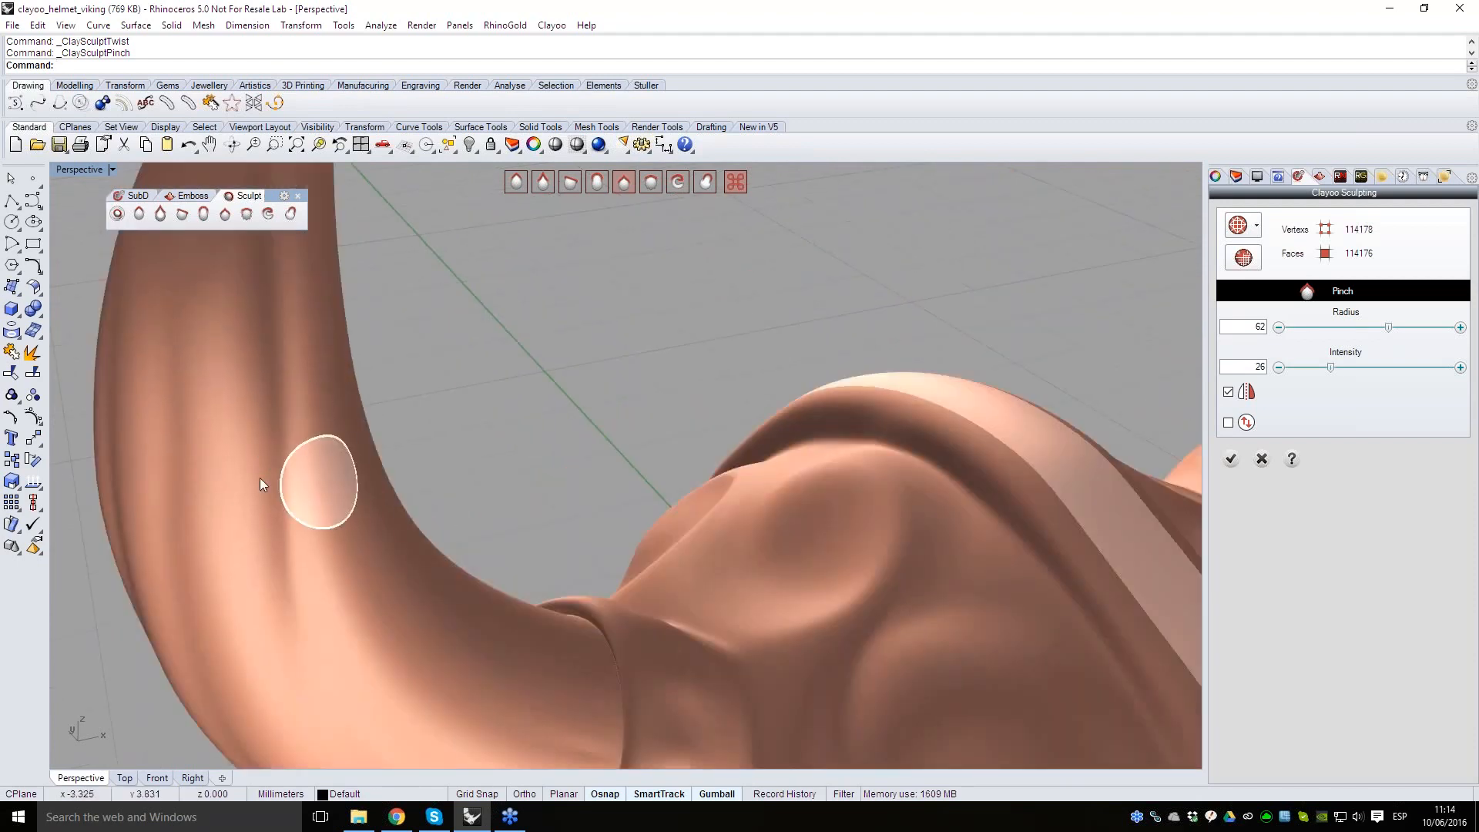
left_click_drag(281, 493, 289, 553)
right_click_drag(291, 549, 462, 408)
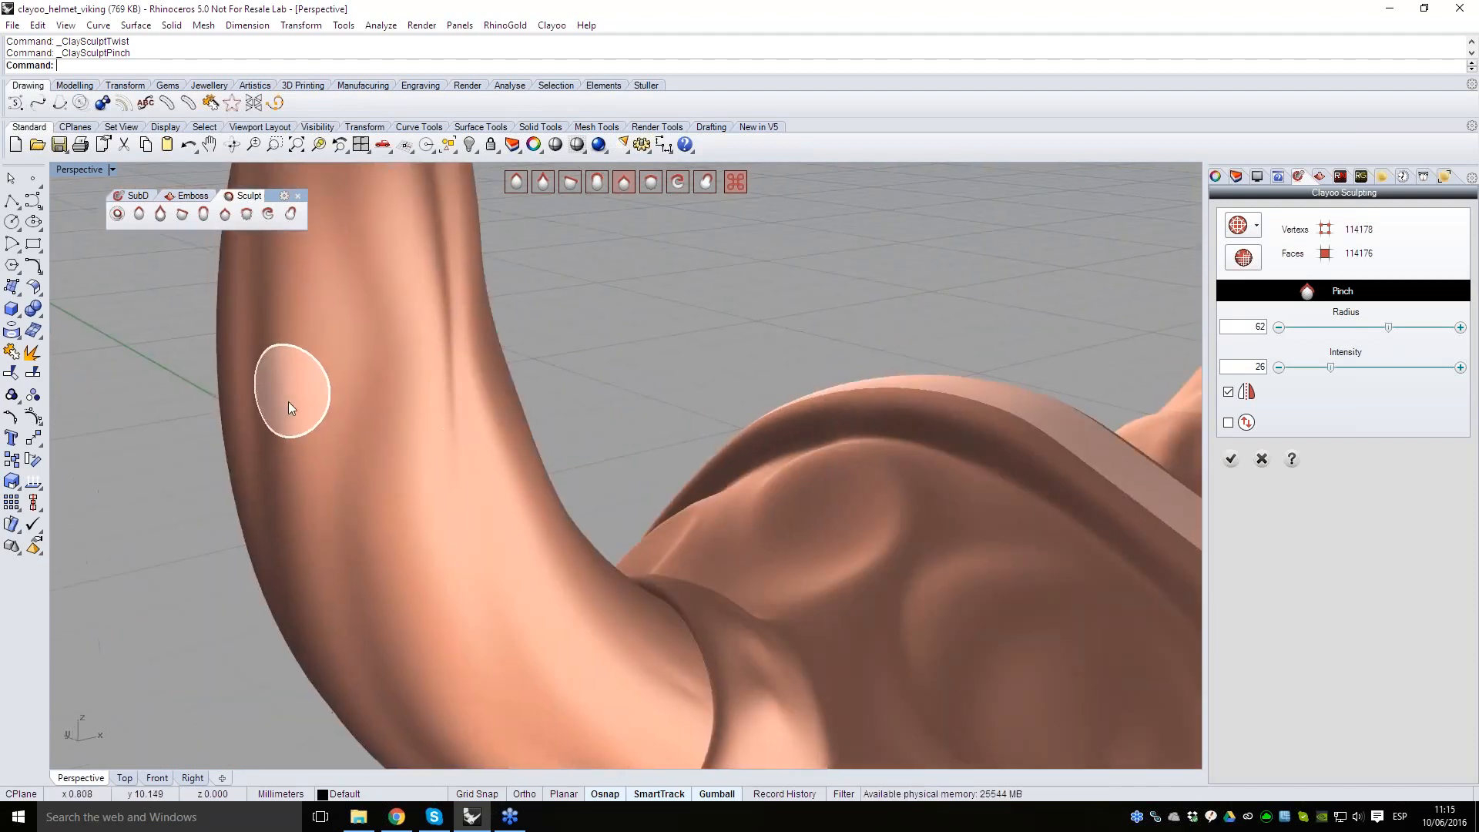
right_click_drag(289, 394, 158, 431)
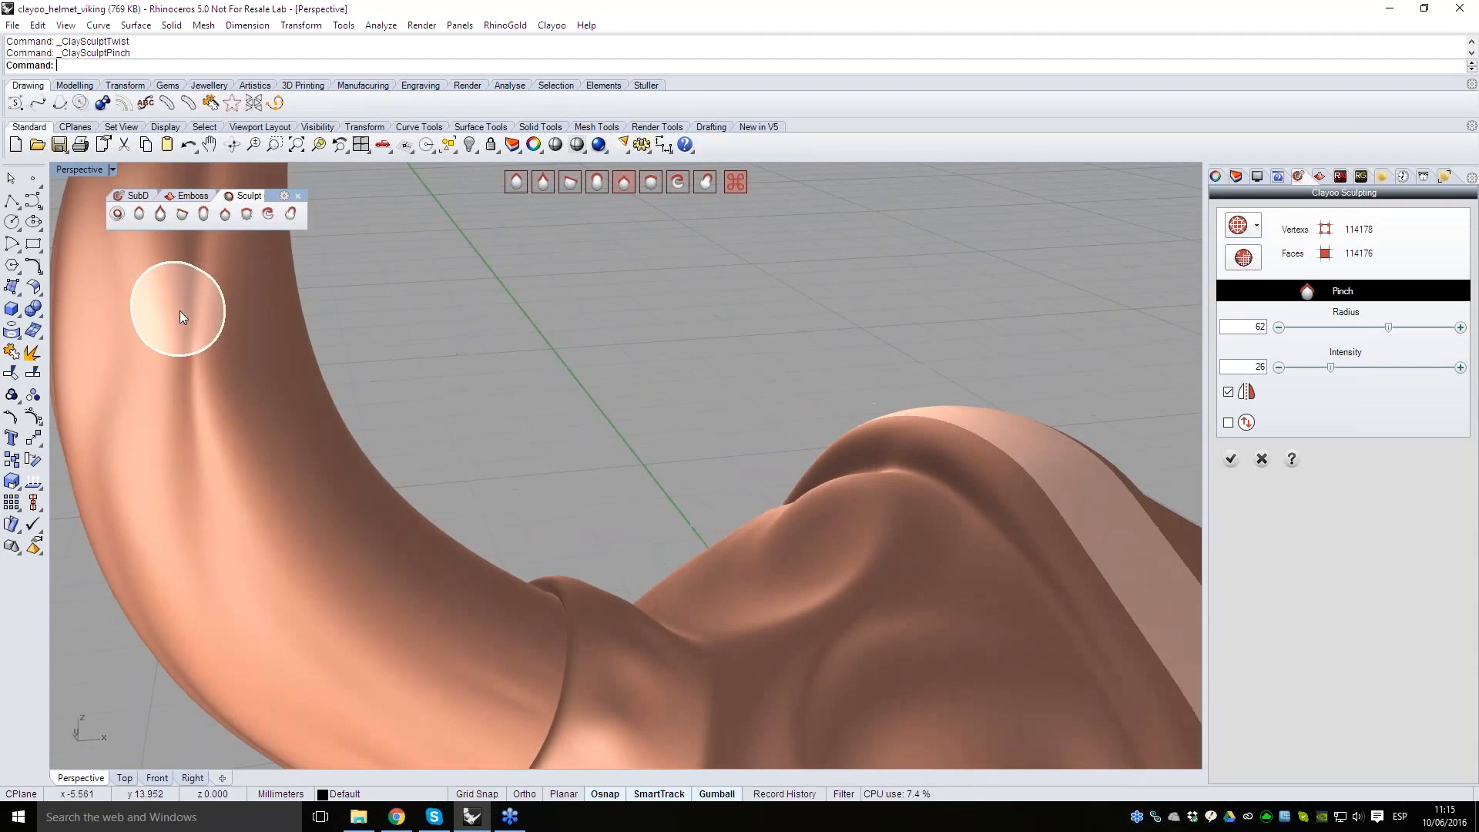
right_click_drag(211, 499, 420, 439)
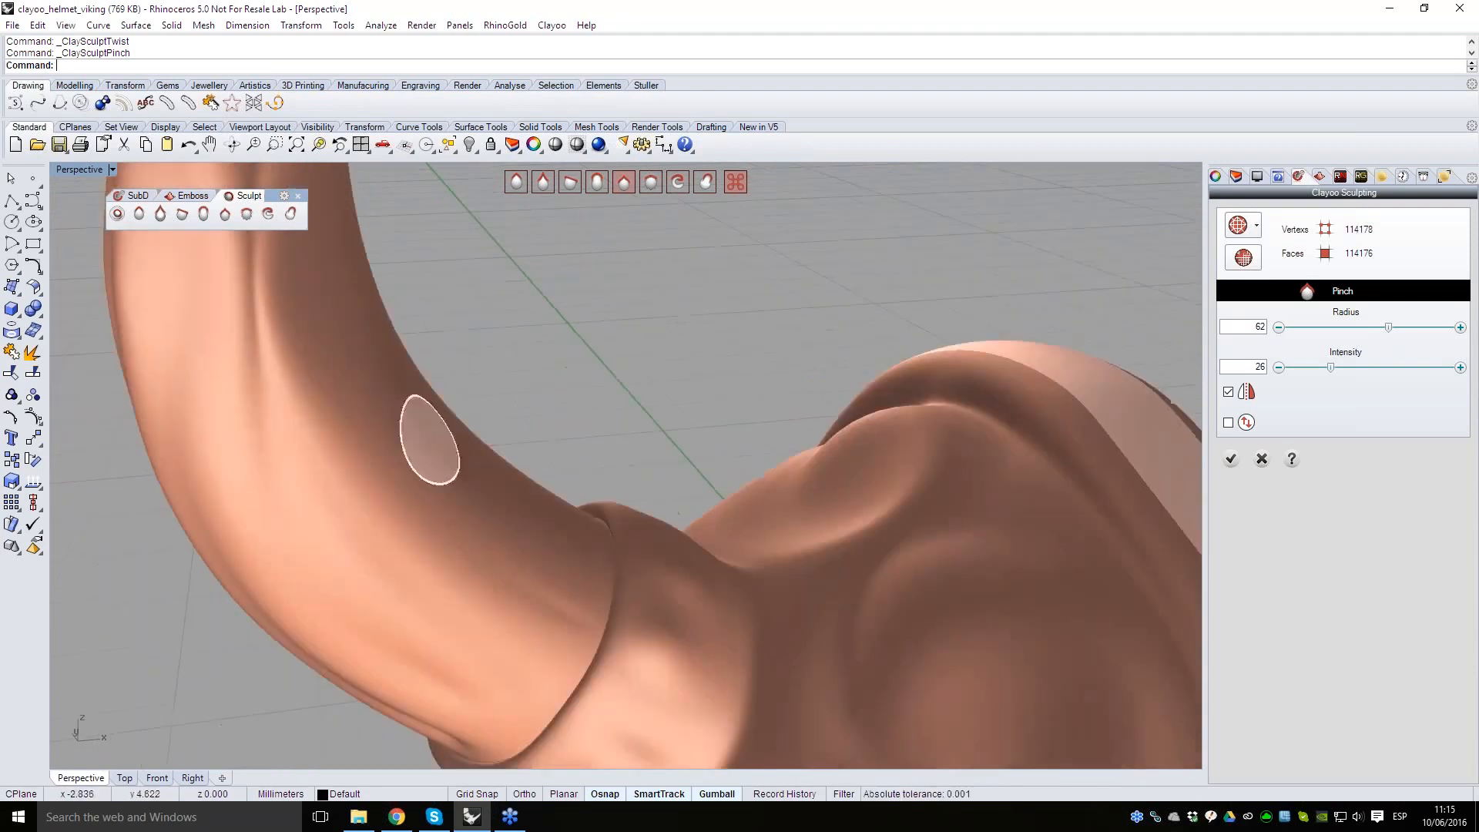
- Check the overall helmet shape and accept the sculpting changes
scroll(363, 451, "down", 5)
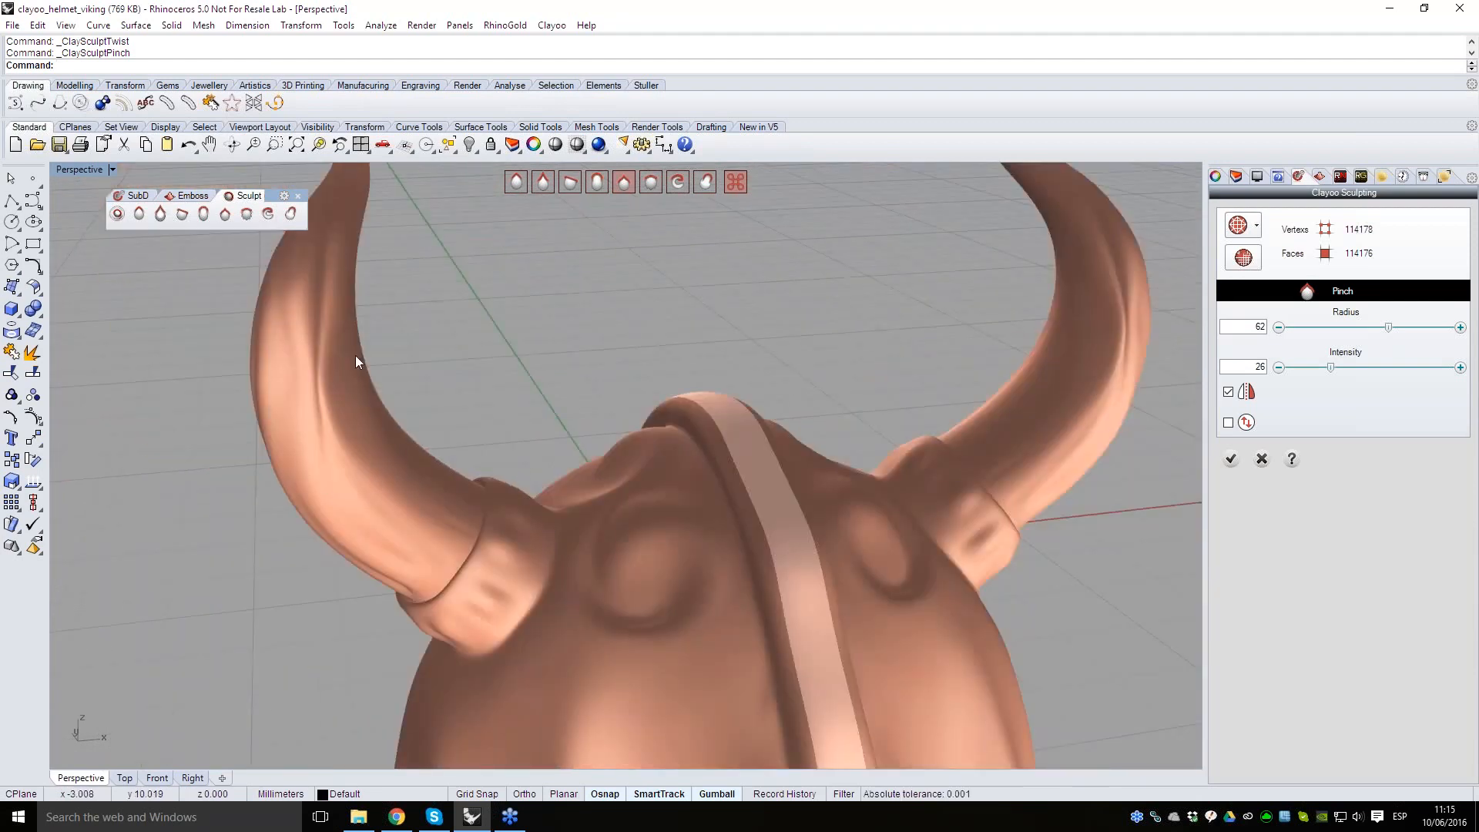
scroll(923, 500, "down", 3)
mouse_move(922, 501)
right_mouse_down()
mouse_move(743, 474)
mouse_move(728, 372)
mouse_move(844, 391)
mouse_move(718, 390)
right_mouse_up()
scroll(743, 473, "down", 2)
scroll(802, 504, "down", 2)
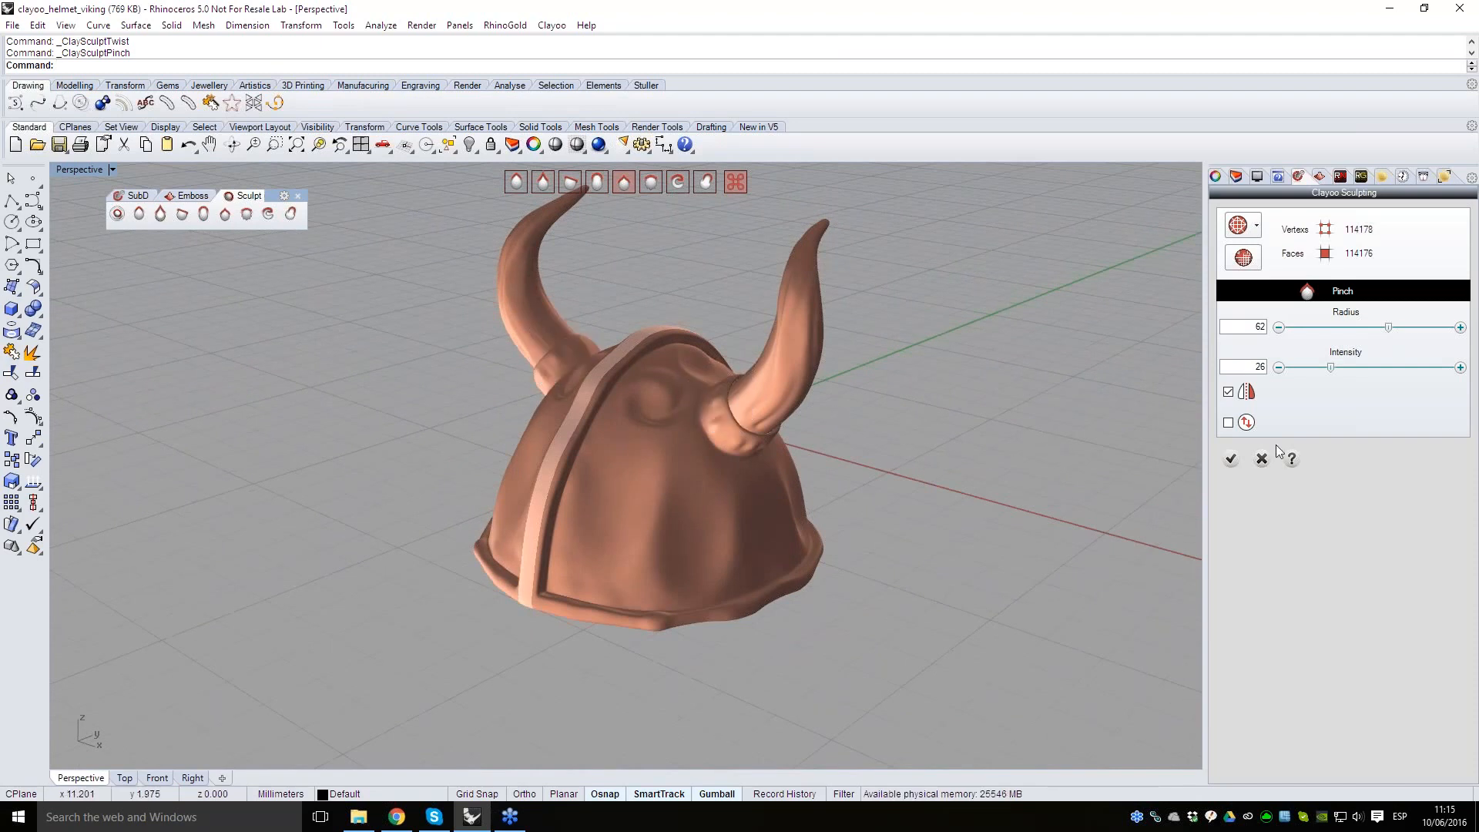
left_click(1231, 461)
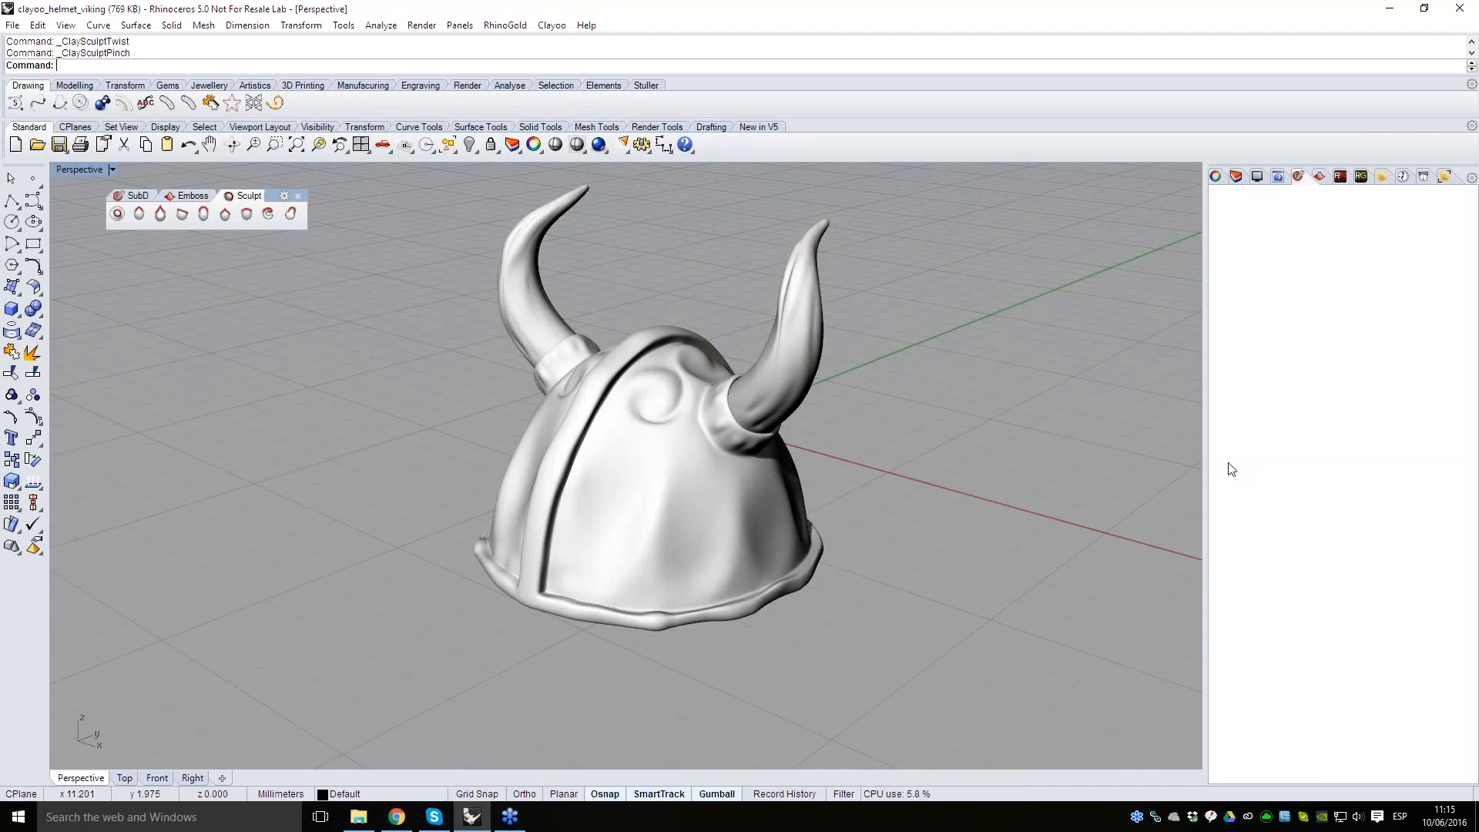
- Select the finished helmet mesh and display its object properties
mouse_move(842, 480)
right_mouse_down()
mouse_move(640, 462)
mouse_move(828, 501)
right_mouse_up()
left_click(784, 505)
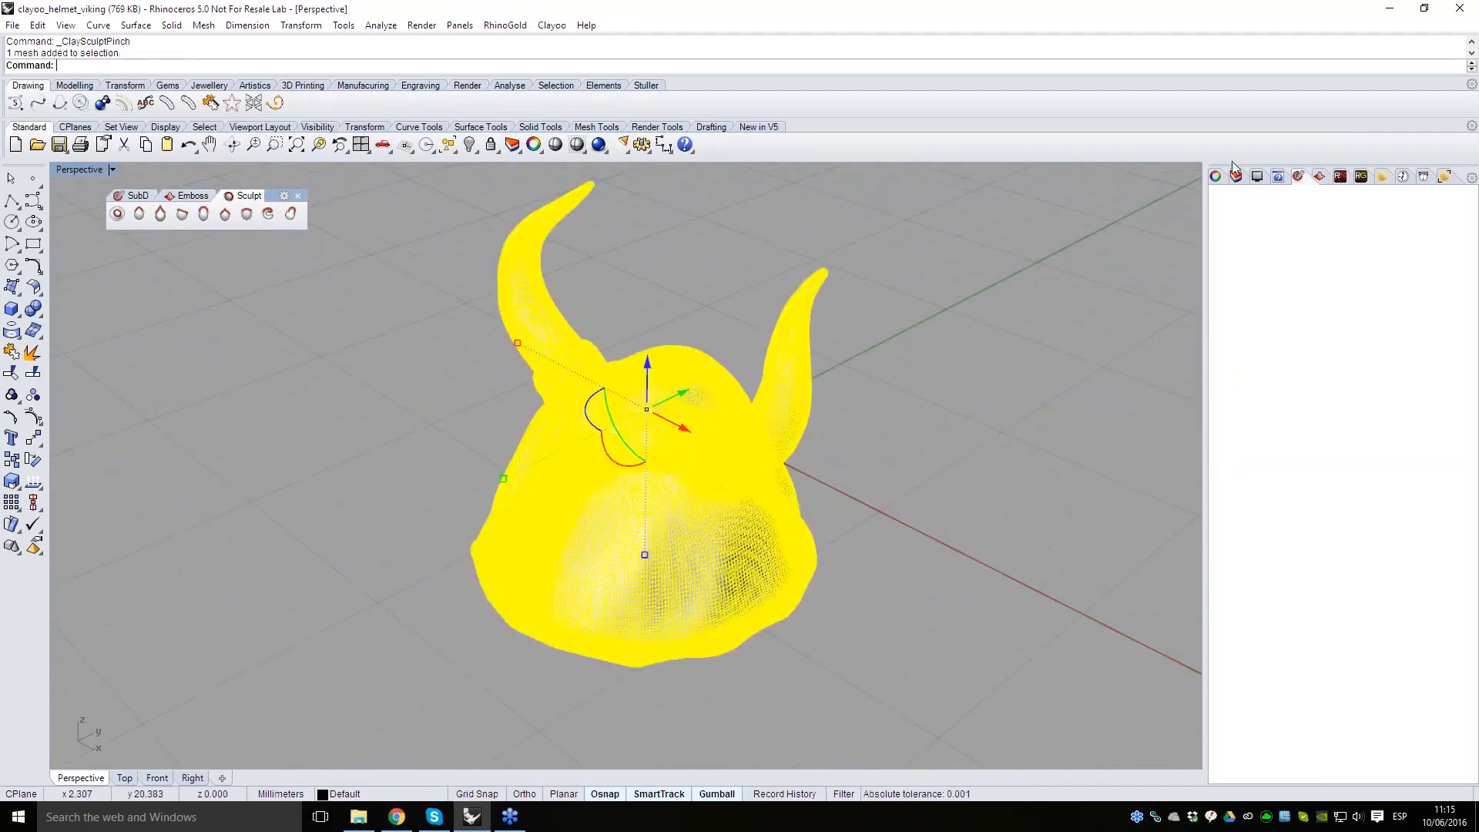
left_click(1217, 177)
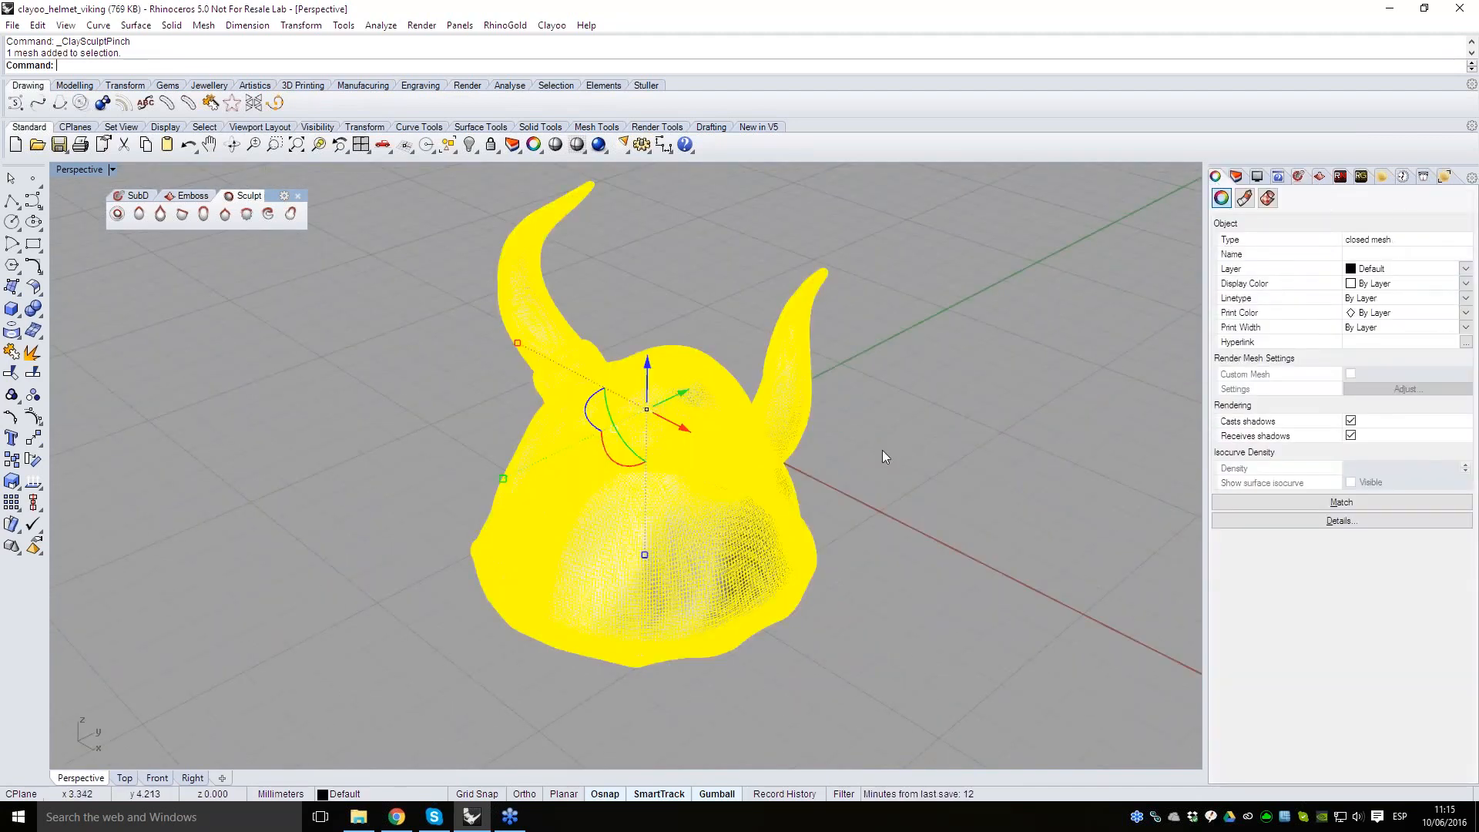
- Deselect the sculpted helmet mesh and show the hidden original clay surface with the Show command
left_click(931, 447)
scroll(711, 455, "up", 5)
right_click_drag(566, 501, 783, 499)
scroll(574, 459, "down", 6)
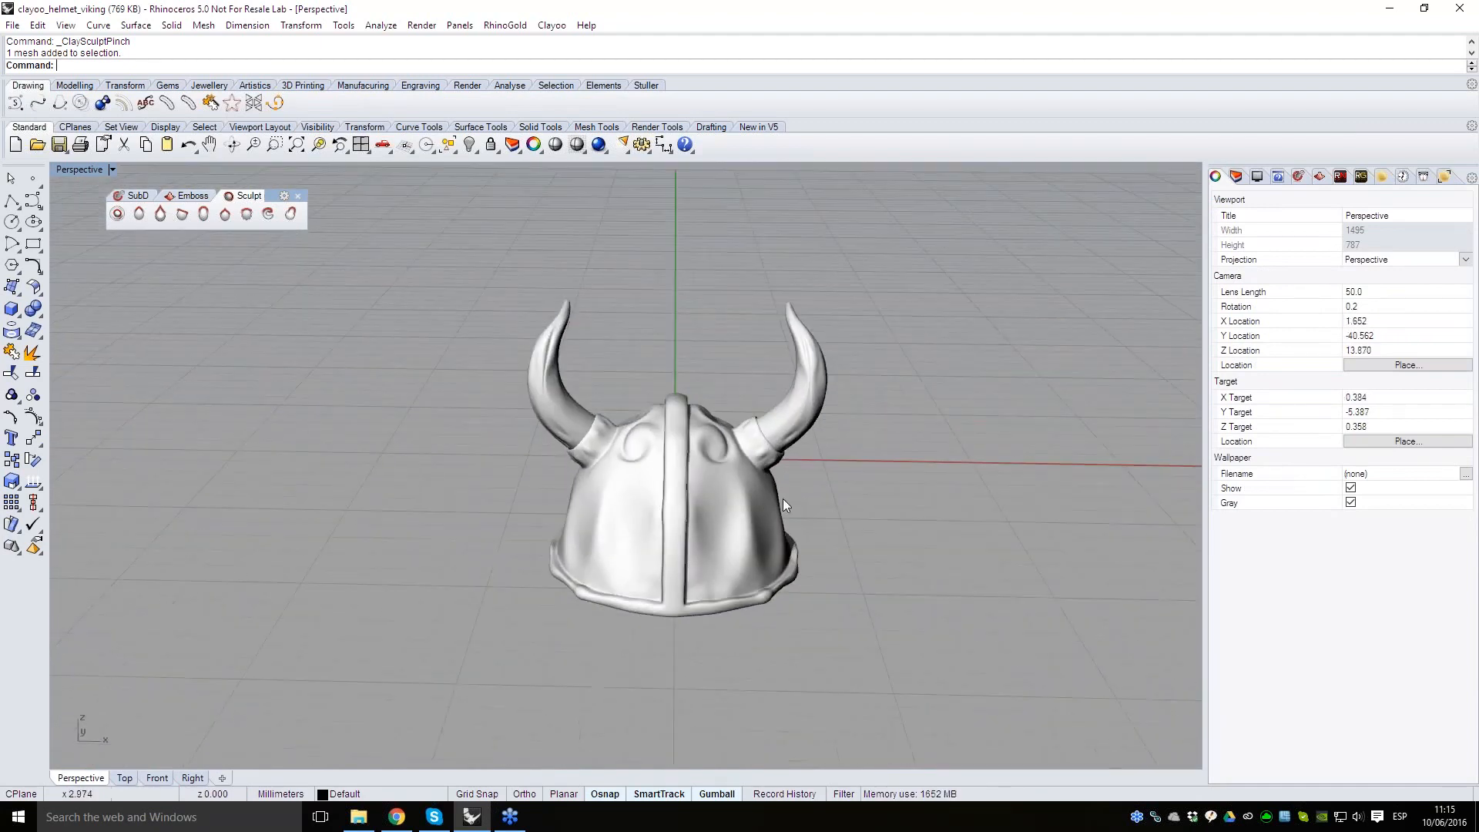
type("show")
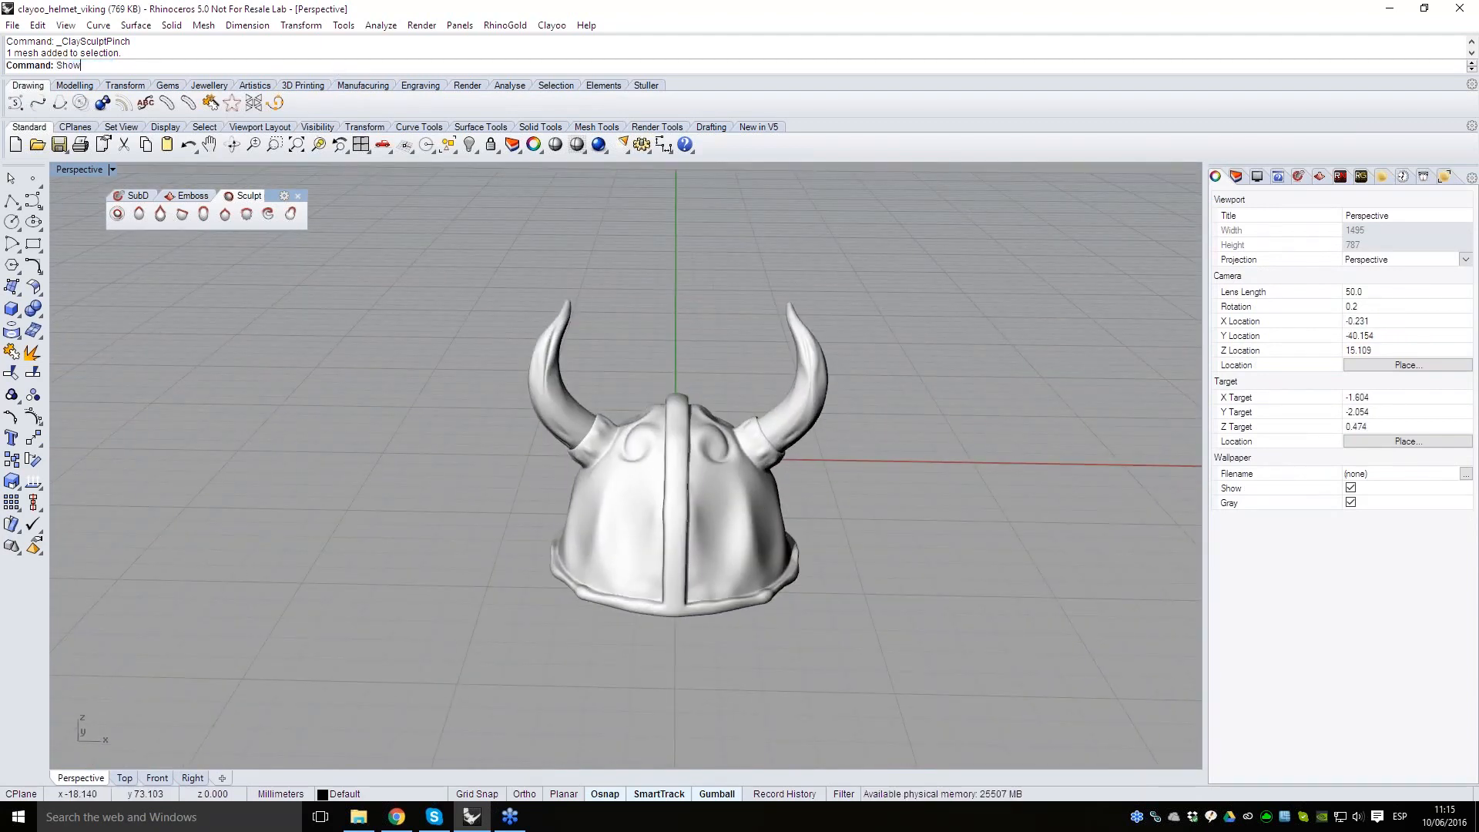
key("Return")
- Select the original smooth clay helmet and move it off the sculpted mesh to stand beside it
right_click_drag(522, 414, 632, 500)
scroll(614, 460, "down", 3)
left_click(622, 461)
left_click_drag(632, 500, 539, 453, "shift")
right_click_drag(539, 453, 543, 509)
left_click_drag(542, 508, 510, 429)
mouse_move(635, 480)
right_mouse_down()
mouse_move(608, 393)
mouse_move(613, 467)
right_mouse_up()
left_click_drag(605, 492, 497, 216)
right_click_drag(563, 390, 582, 521, "shift")
- In the Top view, move the original helmet along the front-back direction to line up with the sculpted one
left_click(125, 778)
scroll(460, 541, "up", 3)
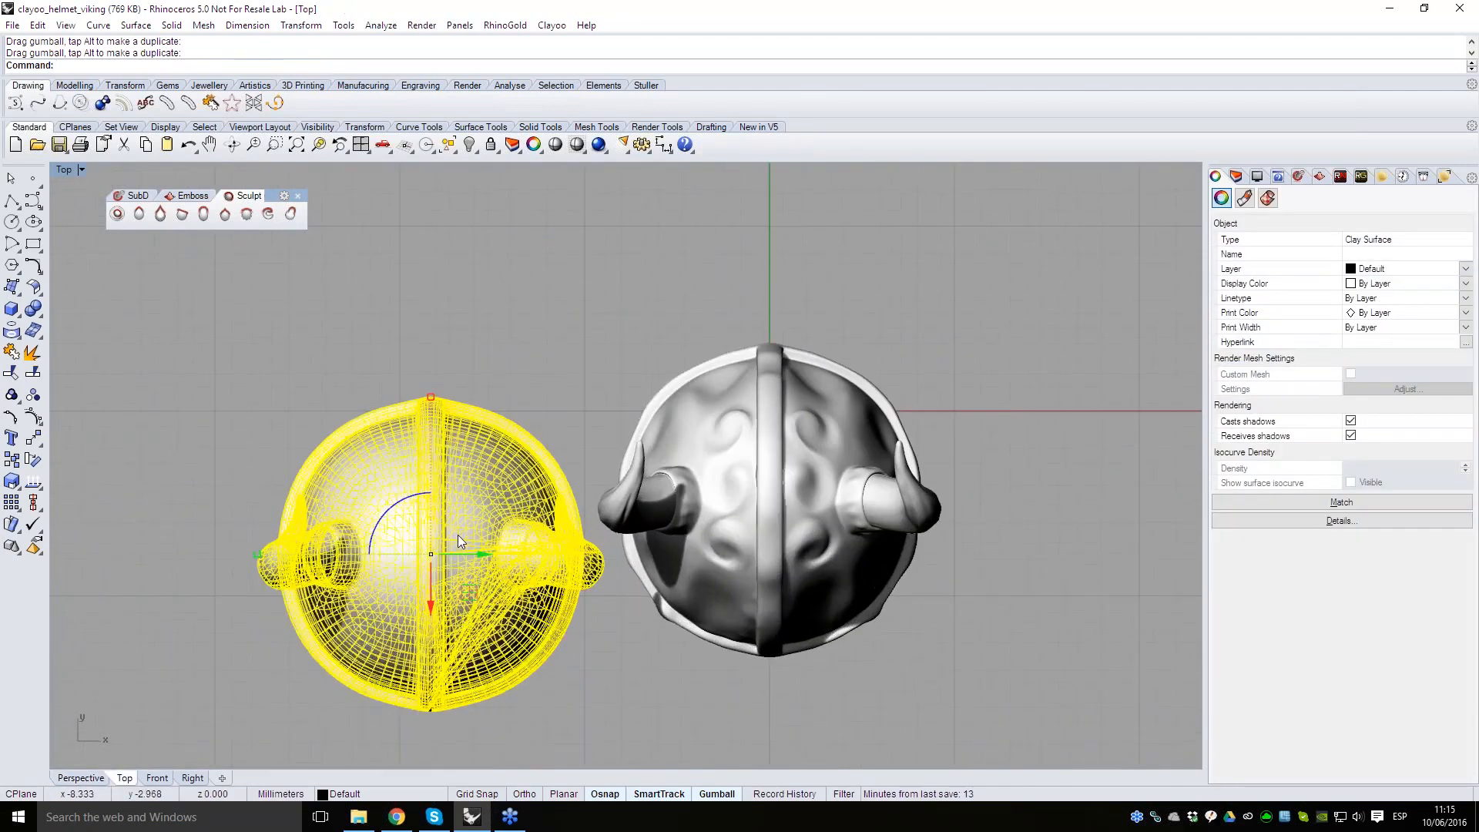
left_click_drag(432, 603, 424, 536)
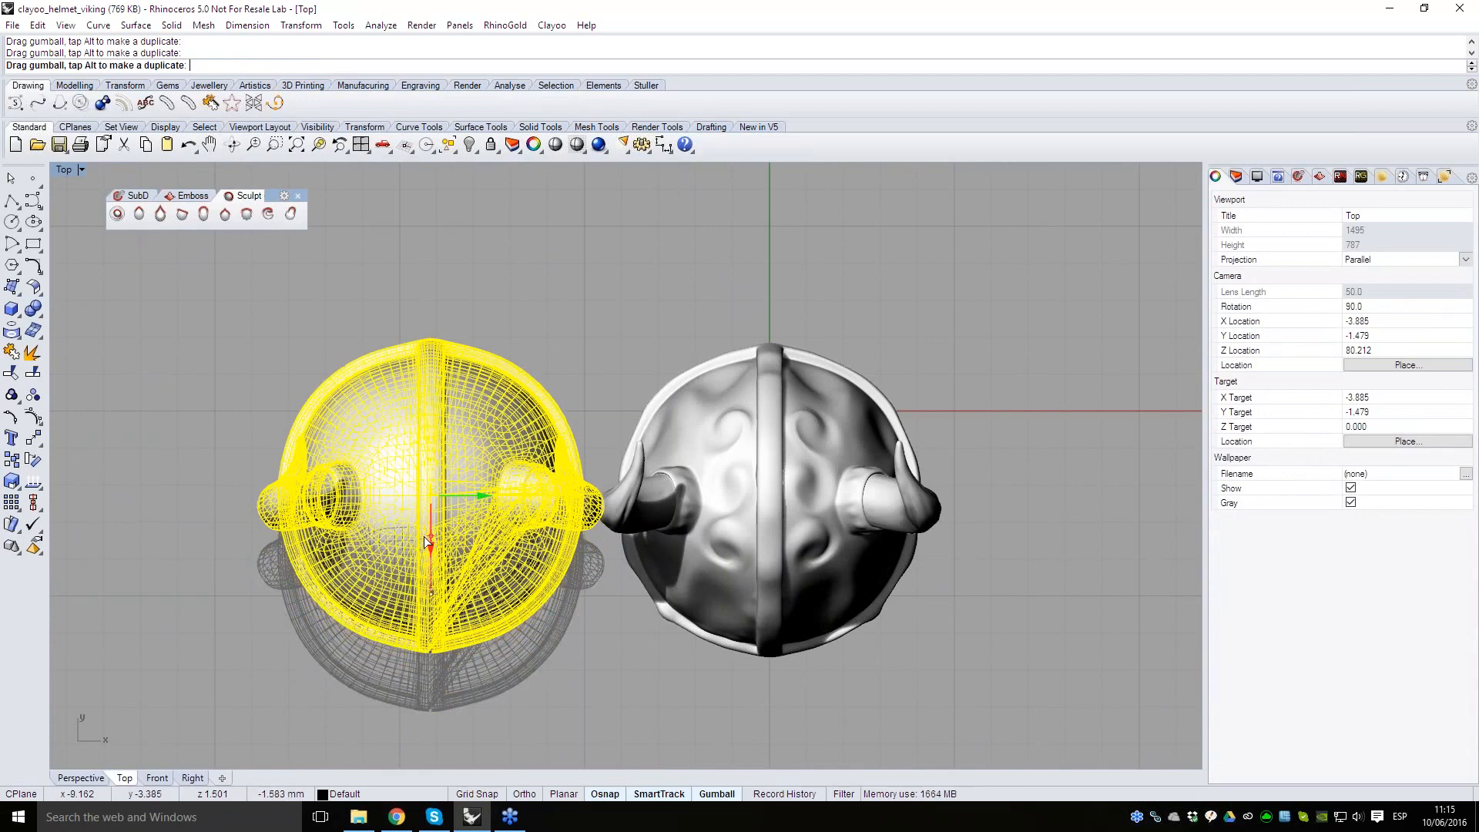
- In the Perspective view, shift the original helmet slightly farther away from the sculpted one and deselect it
left_click(82, 780)
right_click_drag(678, 463, 609, 416)
left_click(606, 332)
left_click(571, 323)
left_click_drag(577, 305, 556, 303)
left_click(752, 310)
- Compare the original smooth helmet and the sculpted helmet side by side from several close angles
scroll(788, 364, "up", 6)
right_click_drag(788, 363, 855, 497, "shift")
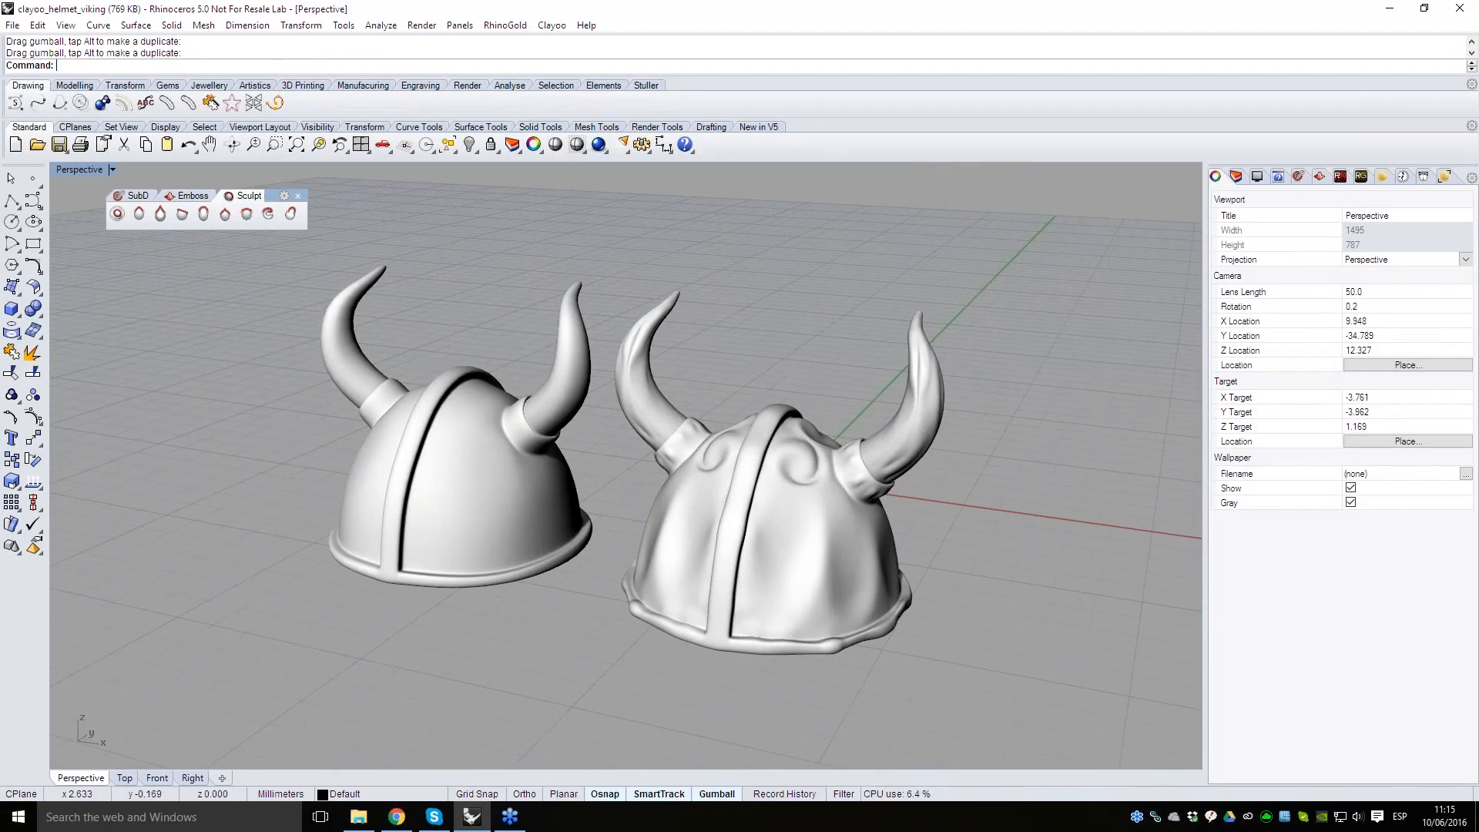
scroll(879, 494, "up", 2)
right_click_drag(994, 552, 1053, 631, "shift")
right_click_drag(1110, 589, 945, 570)
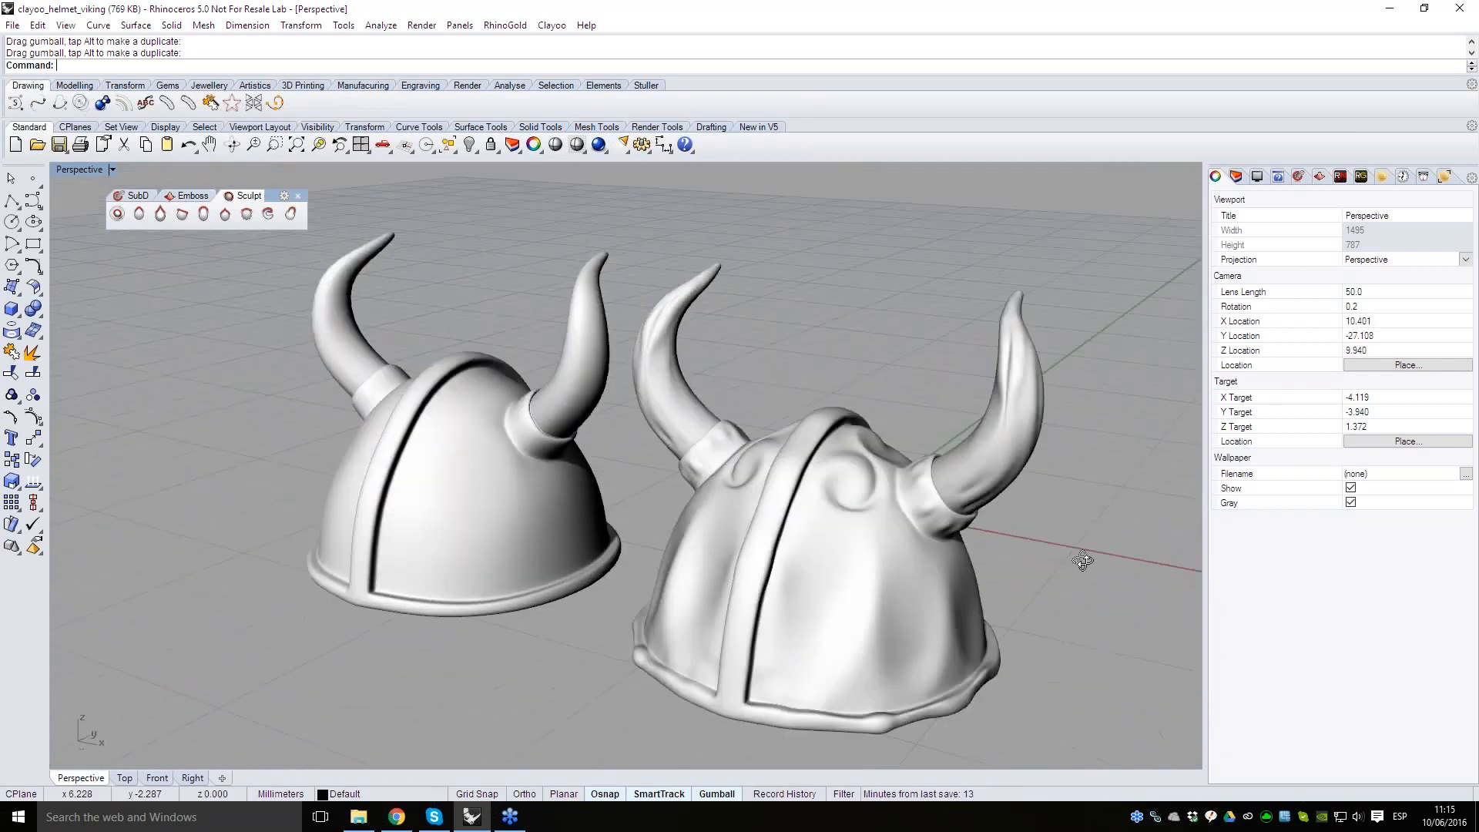
right_click_drag(1032, 624, 1040, 532)
mouse_move(834, 572)
right_mouse_down()
mouse_move(812, 423)
mouse_move(763, 429)
mouse_move(794, 508)
mouse_move(851, 535)
mouse_move(824, 574)
mouse_move(863, 579)
right_mouse_up()
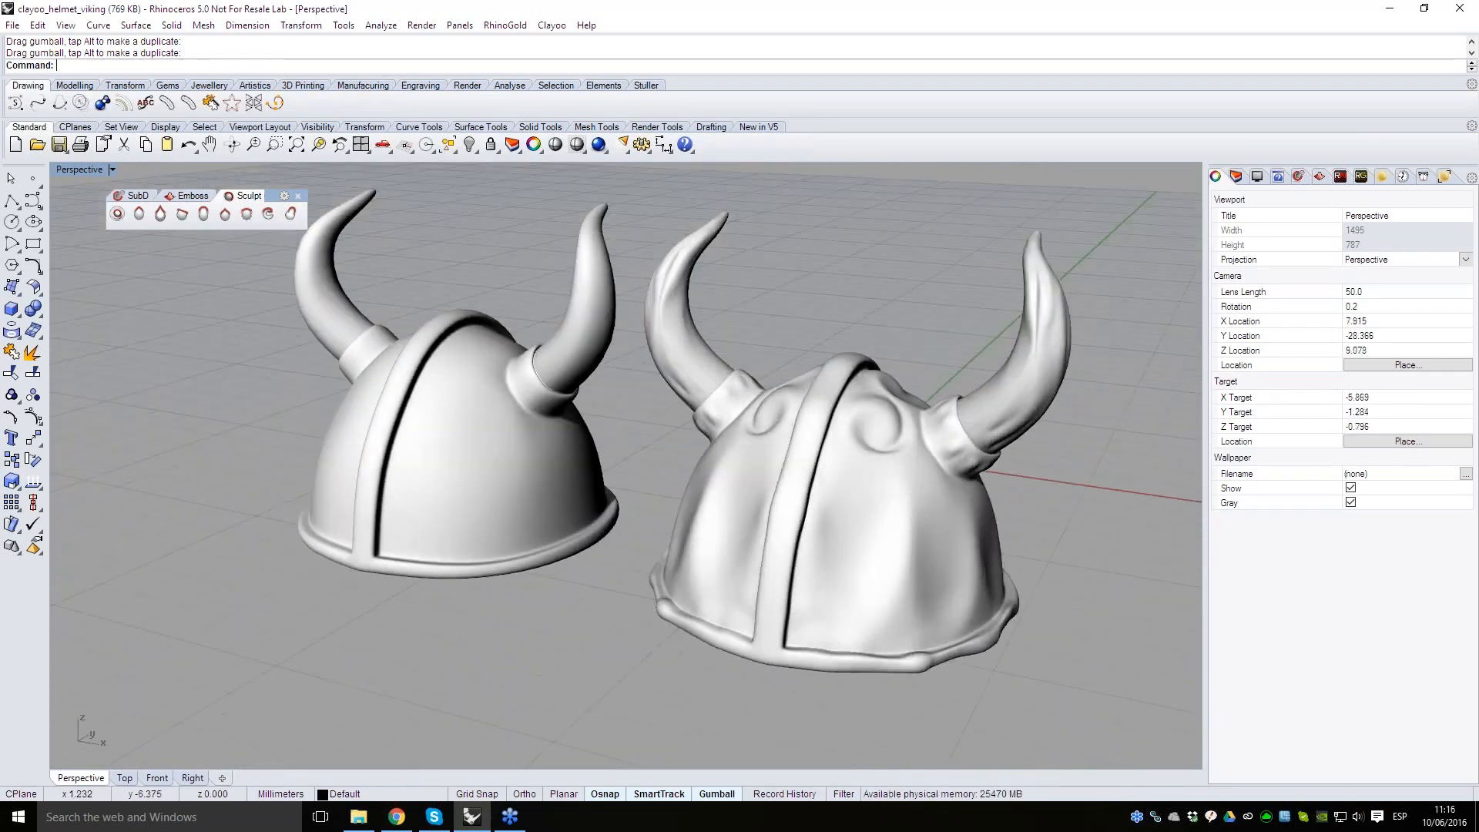